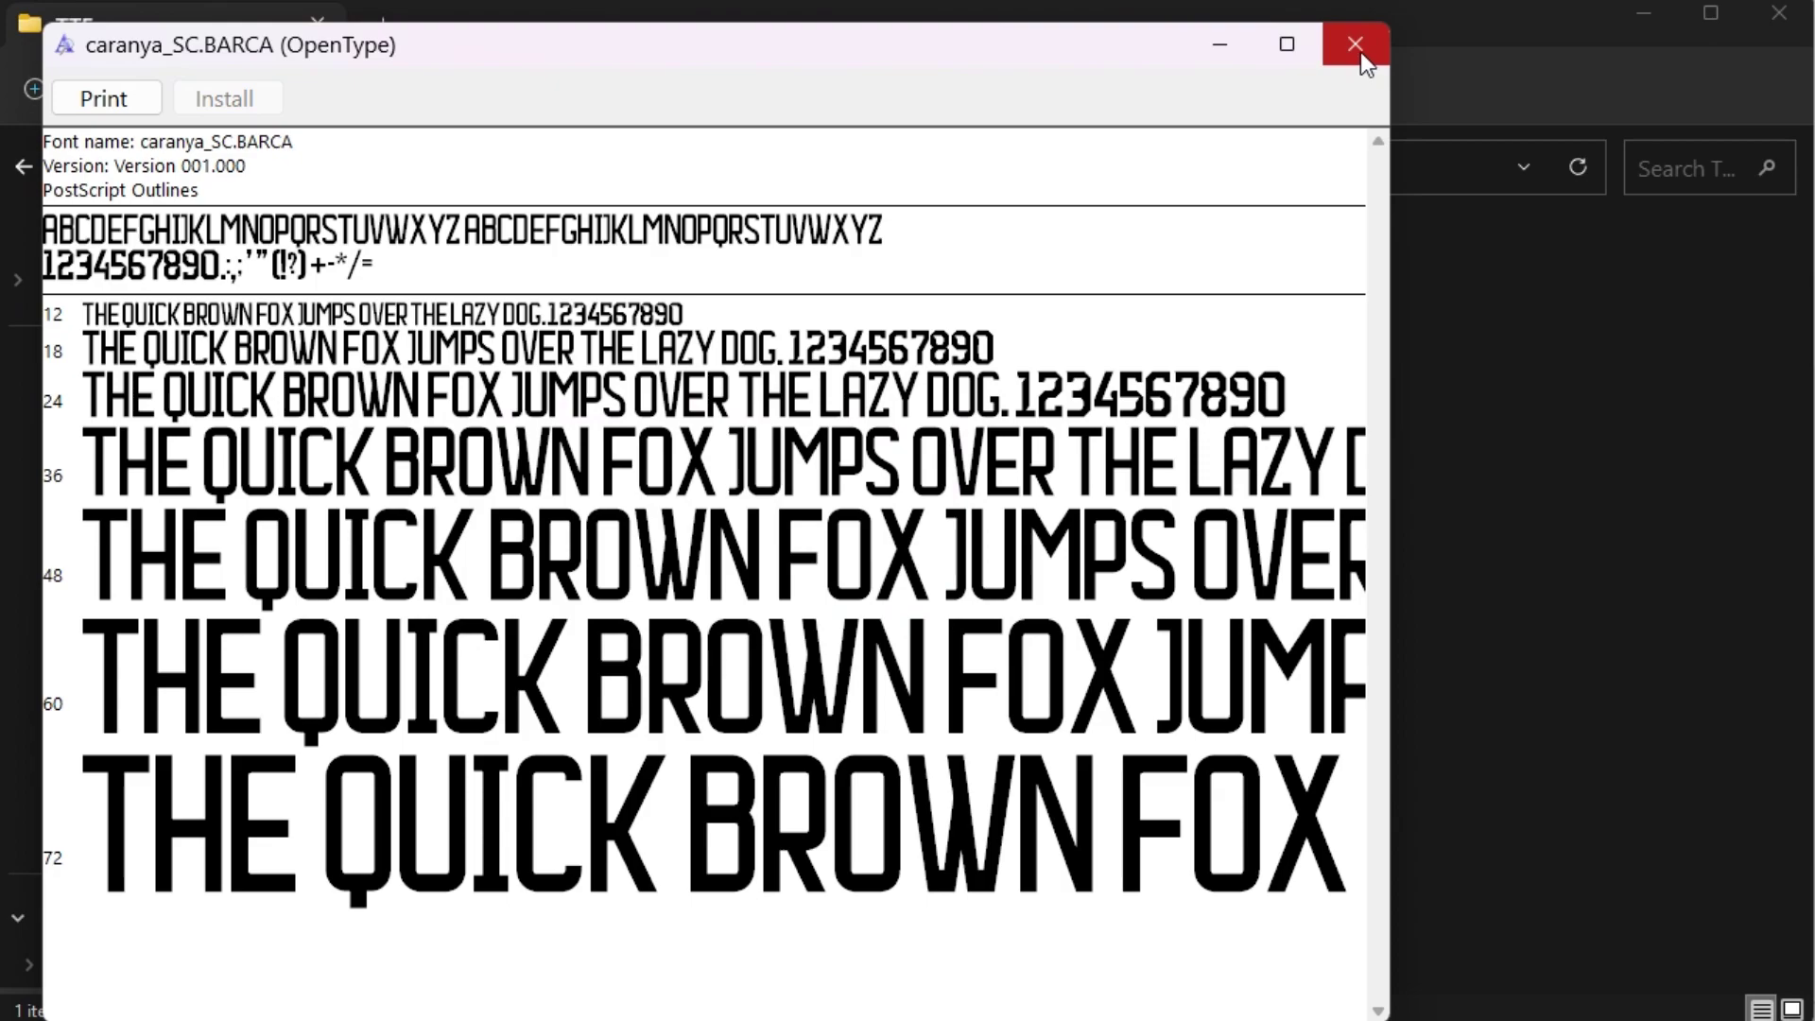
- Close the font preview and write CARANYA as artistic text in the caranya_SC.BARCA font
{"action": "left_click", "coordinate": [1356, 44]}
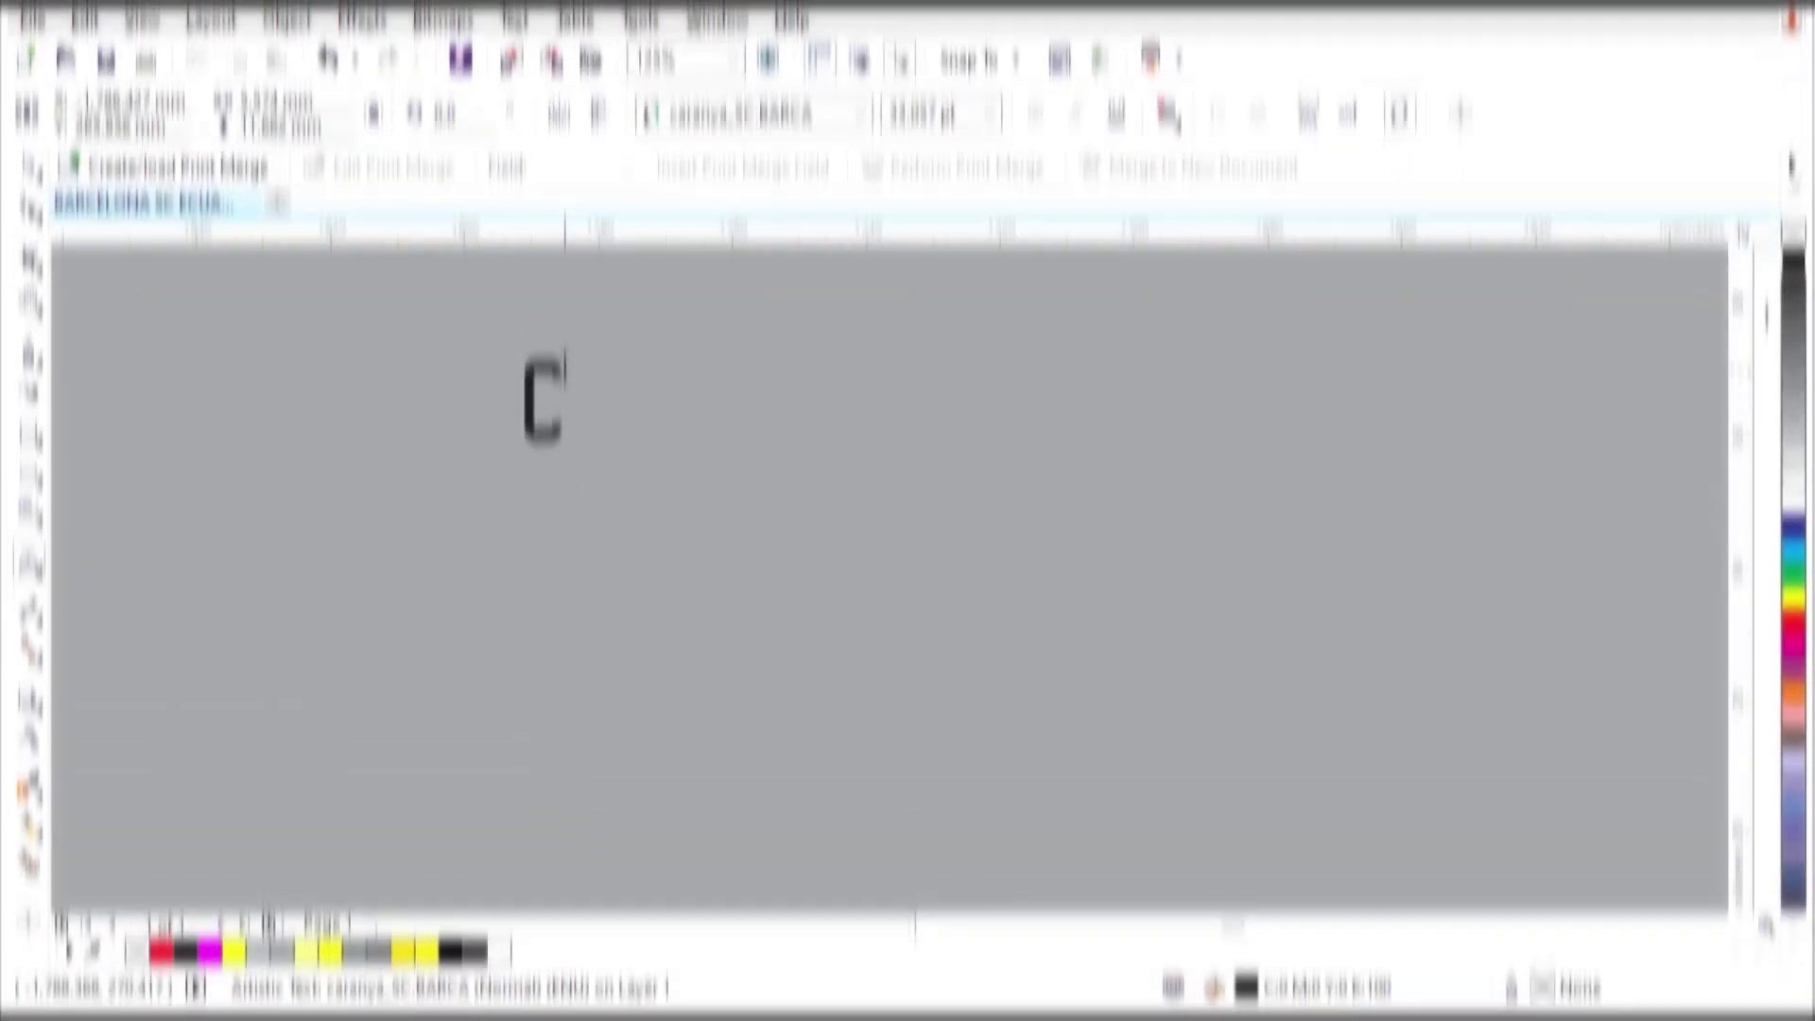
{"action": "type", "text": "A"}
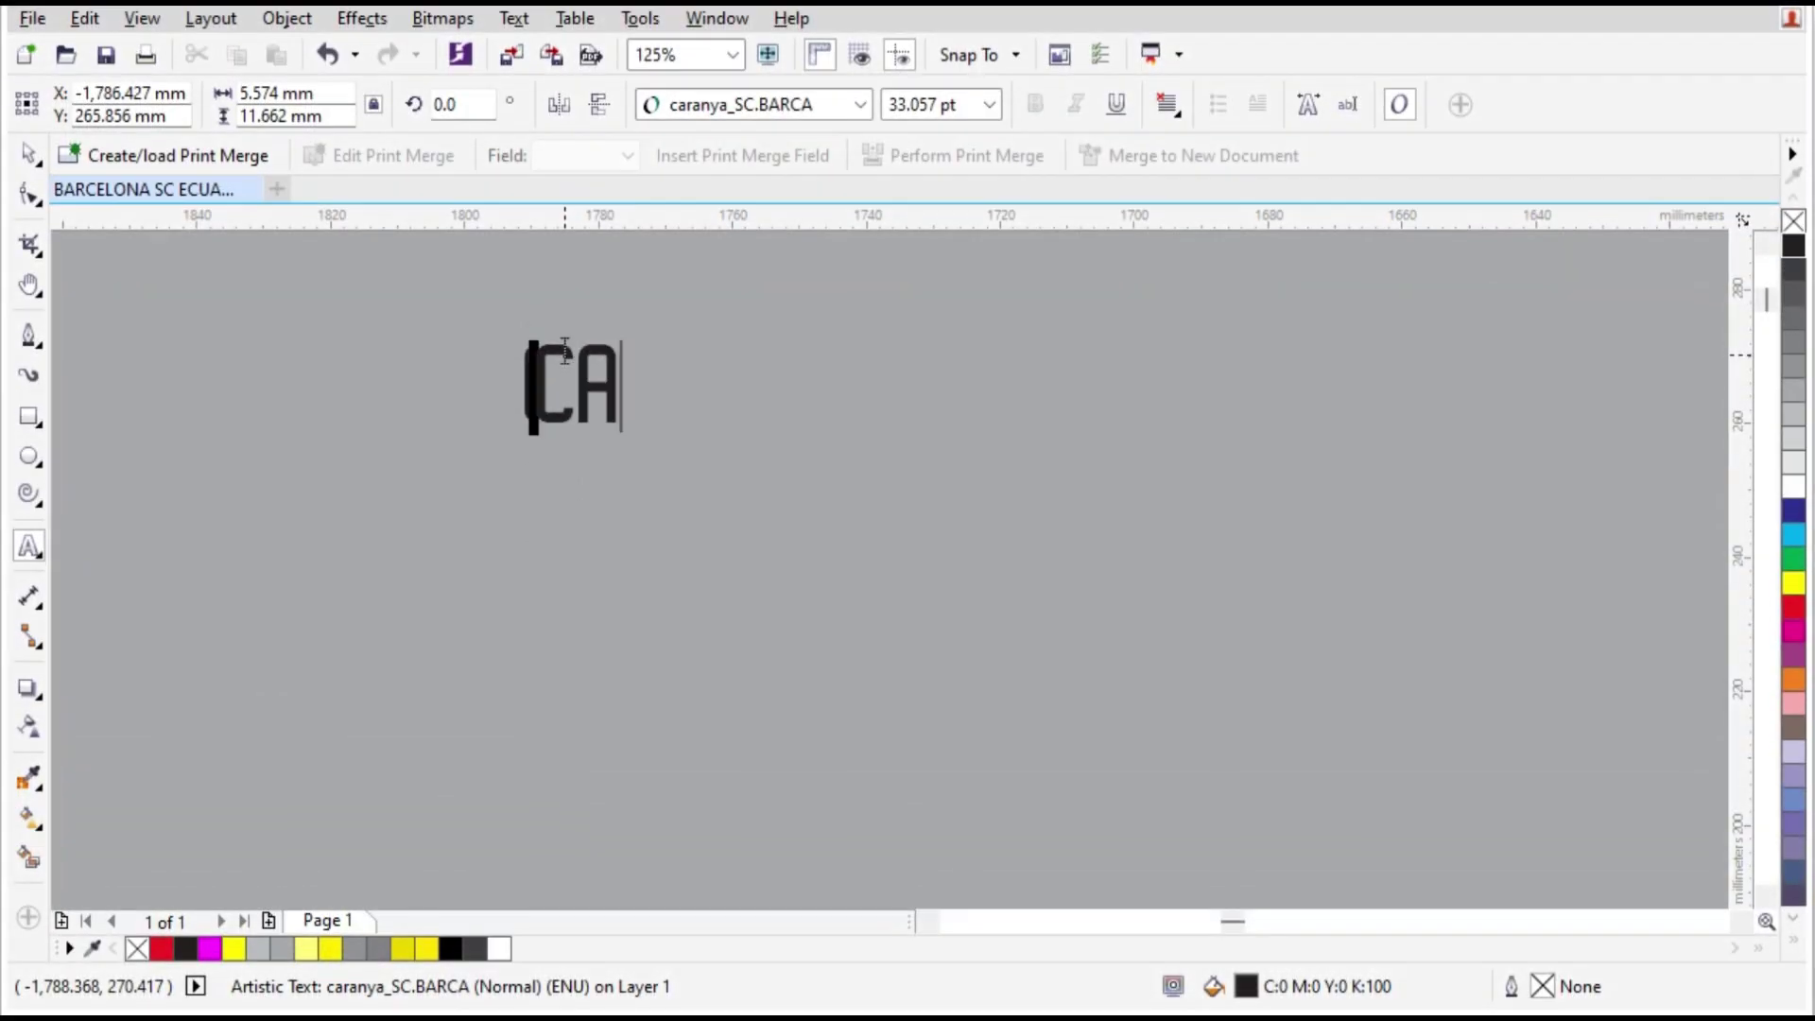
{"action": "type", "text": "RANYA"}
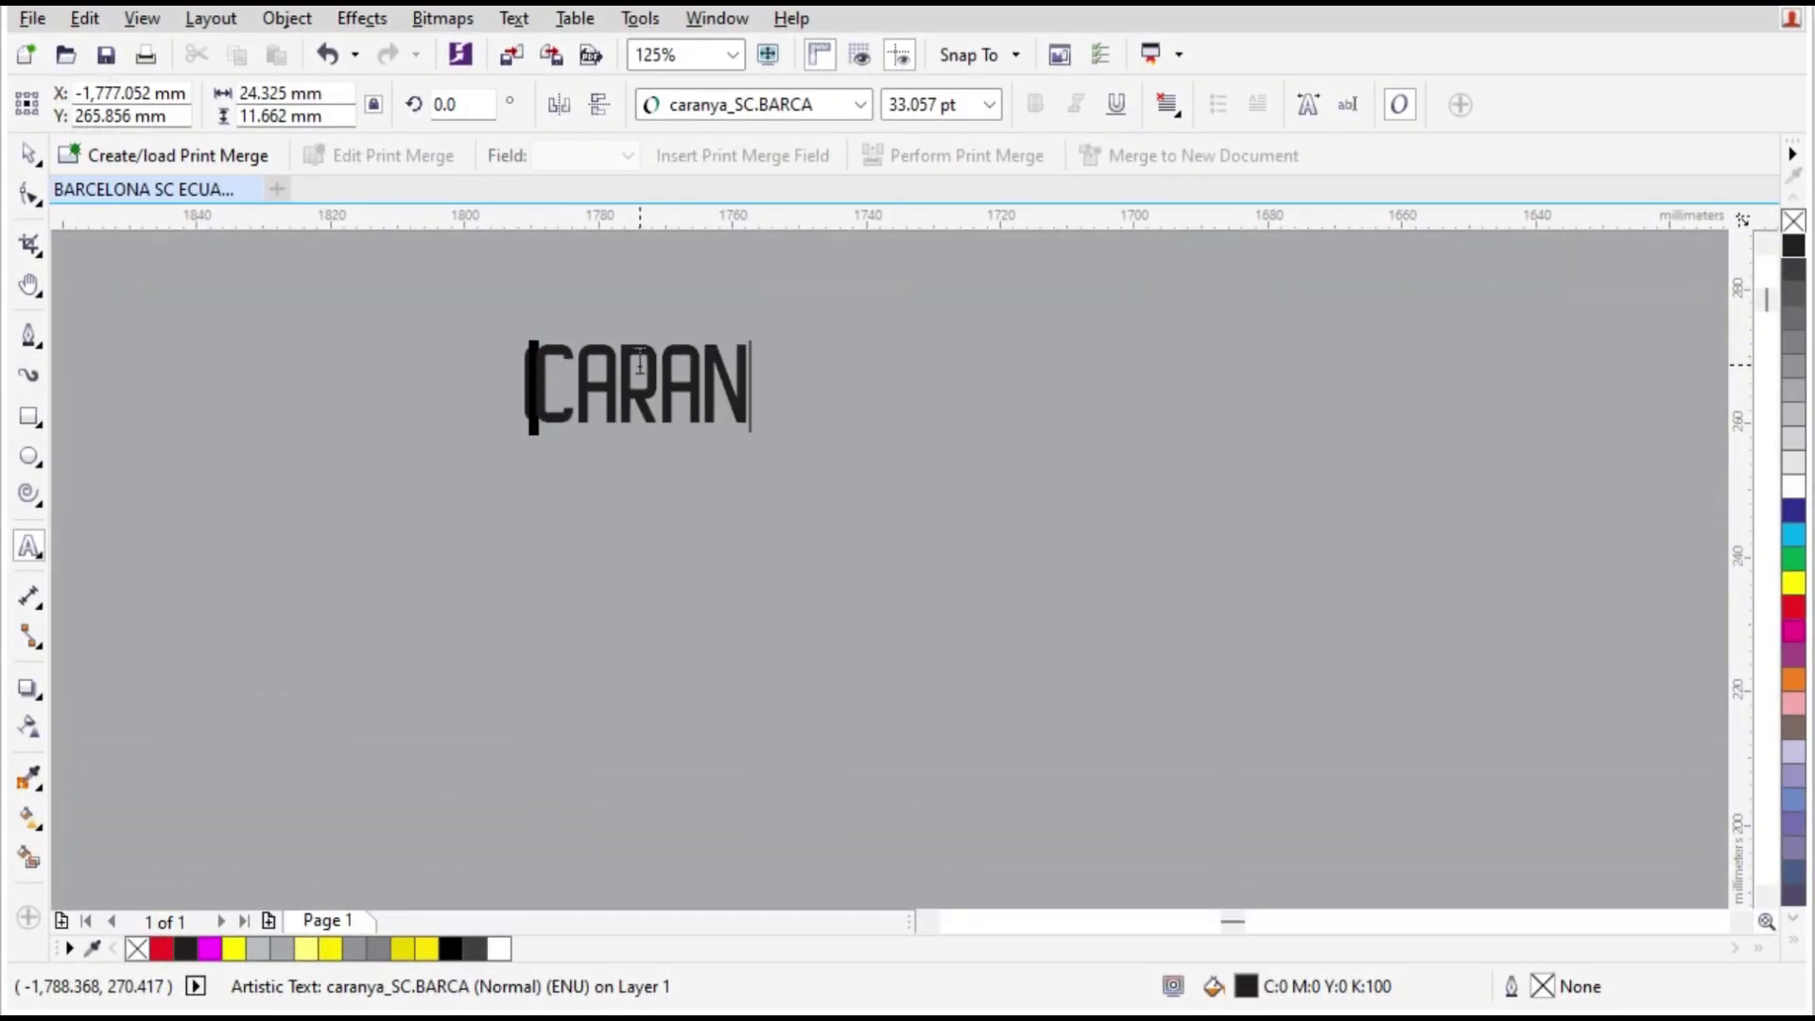
{"action": "left_click", "coordinate": [28, 154]}
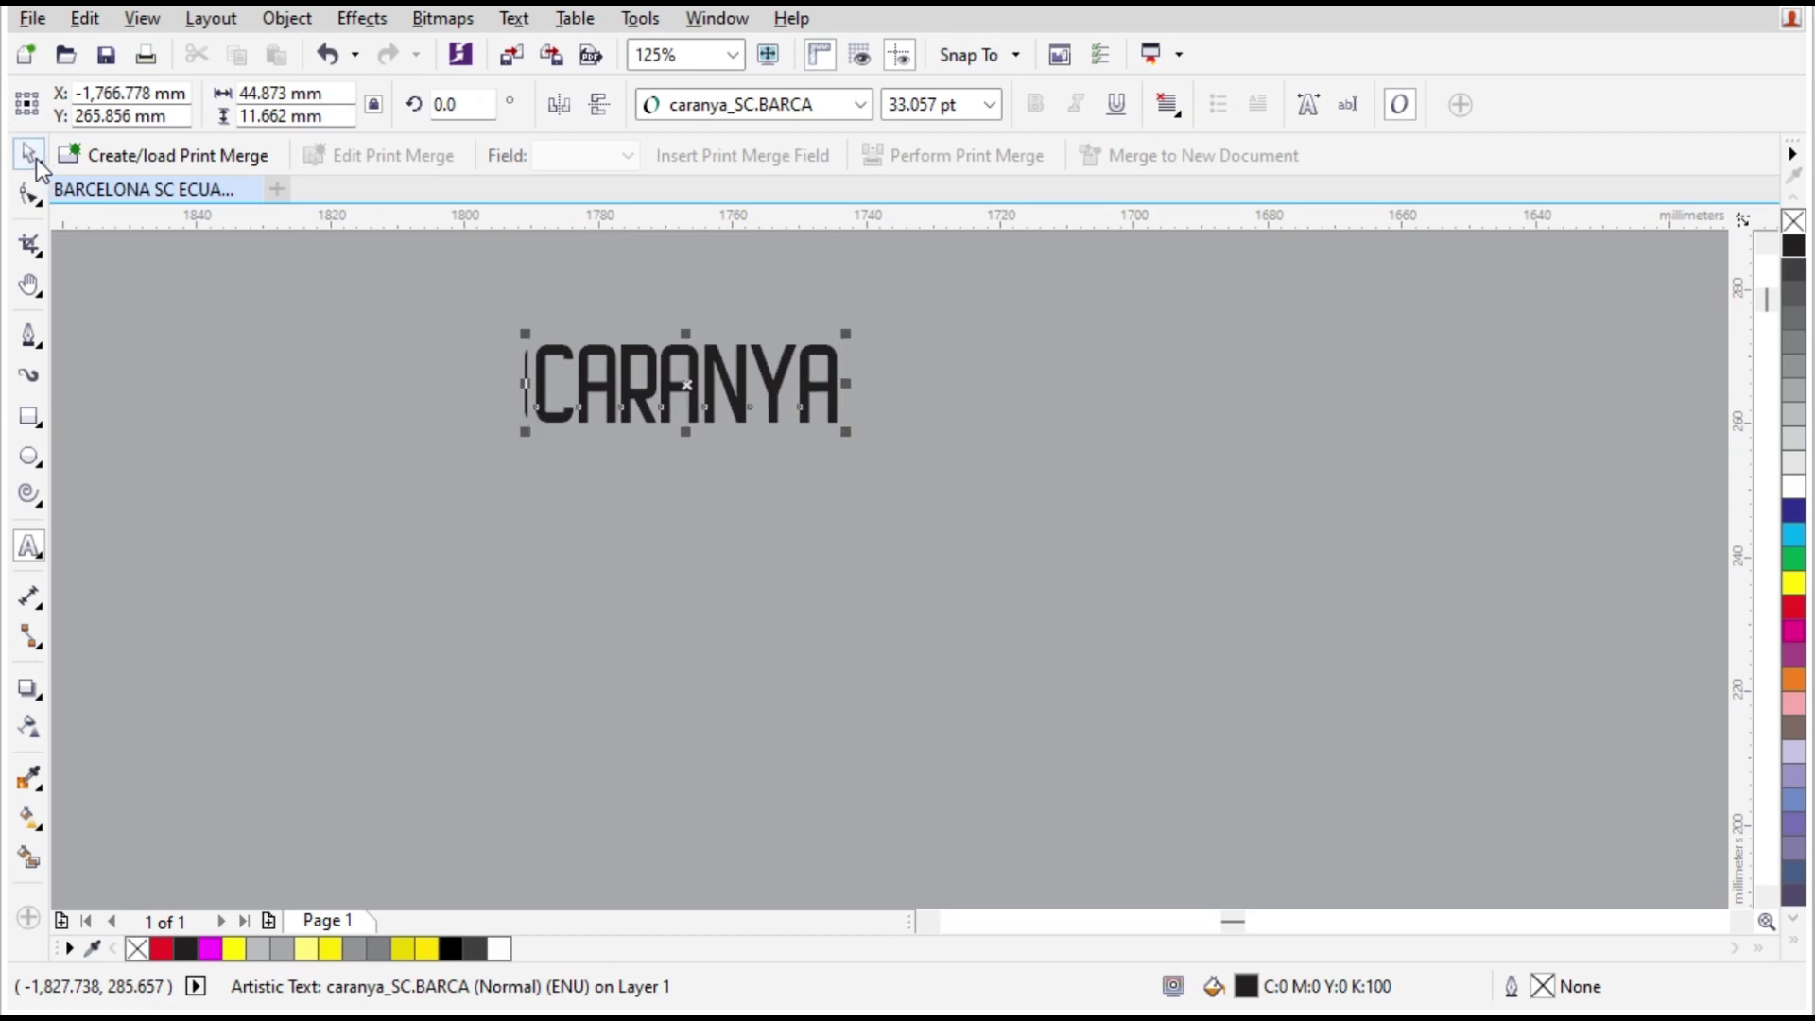
- Fill the CARANYA text with yellow (#FFE100) and enlarge it proportionally to about 67 mm wide
{"action": "left_click", "coordinate": [1057, 404]}
{"action": "left_click", "coordinate": [810, 394]}
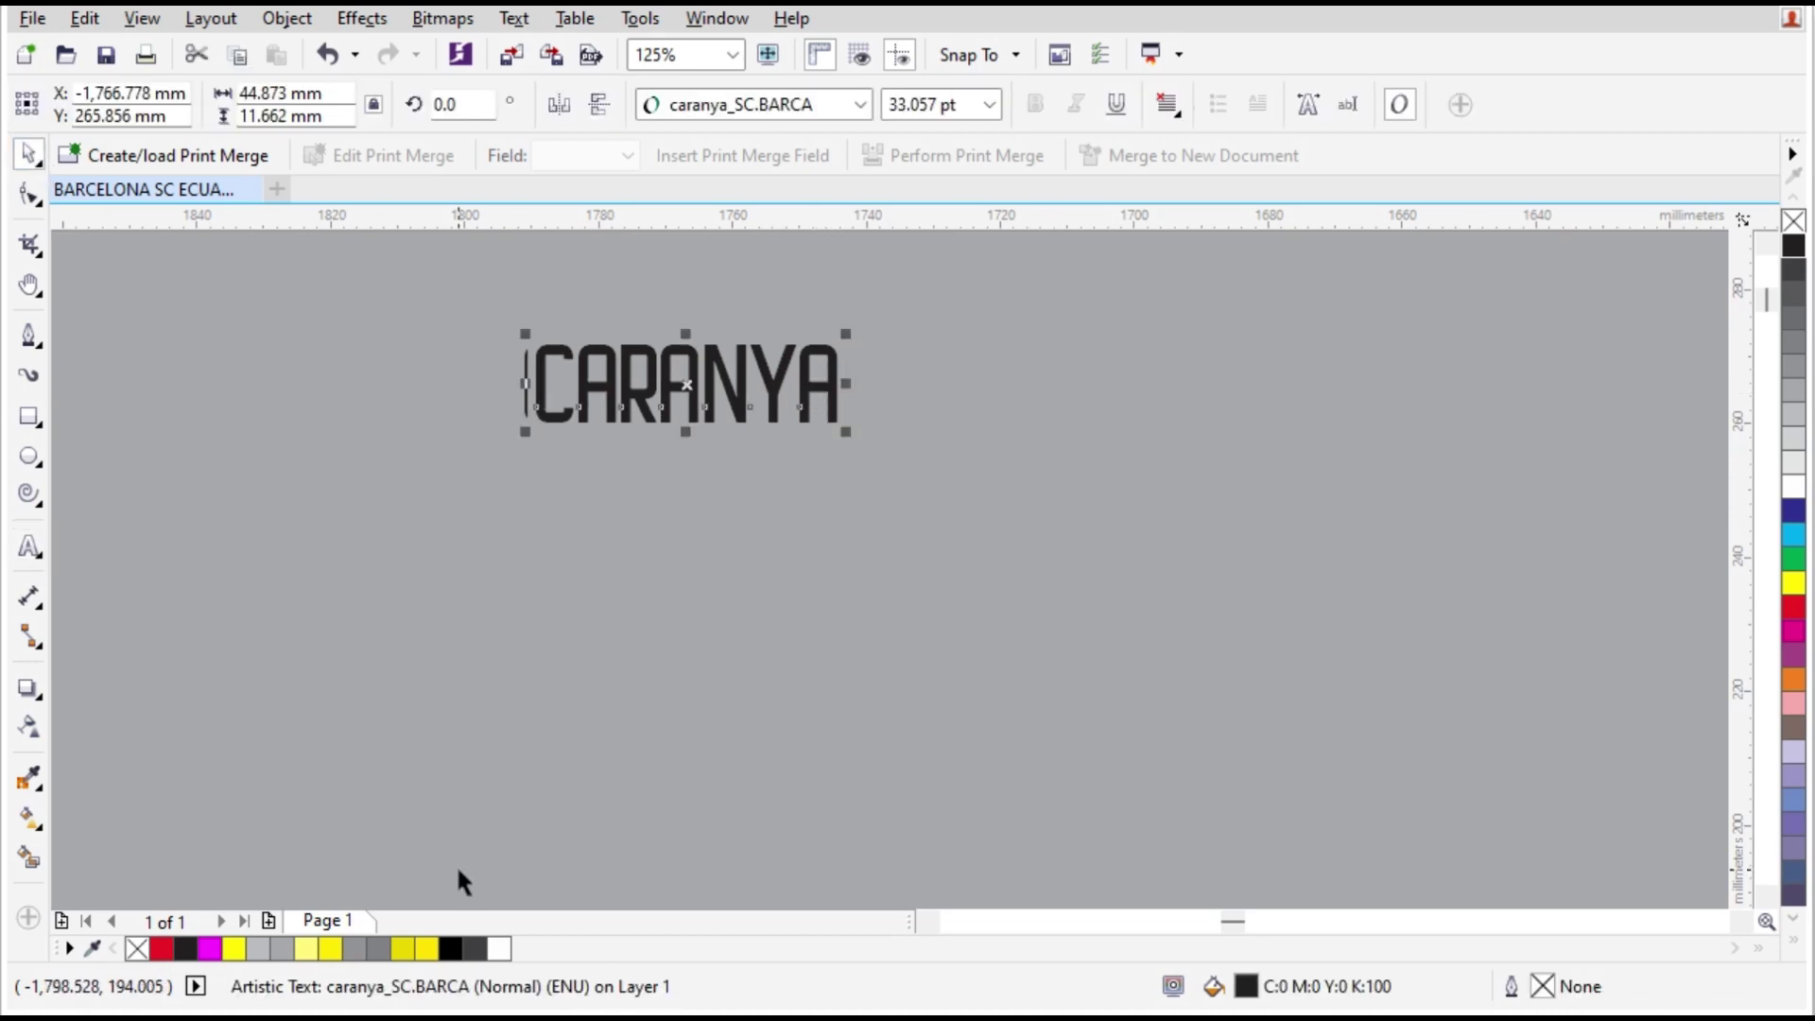
{"action": "left_click", "coordinate": [427, 948]}
{"action": "left_click_drag", "start_coordinate": [849, 434], "coordinate": [988, 491]}
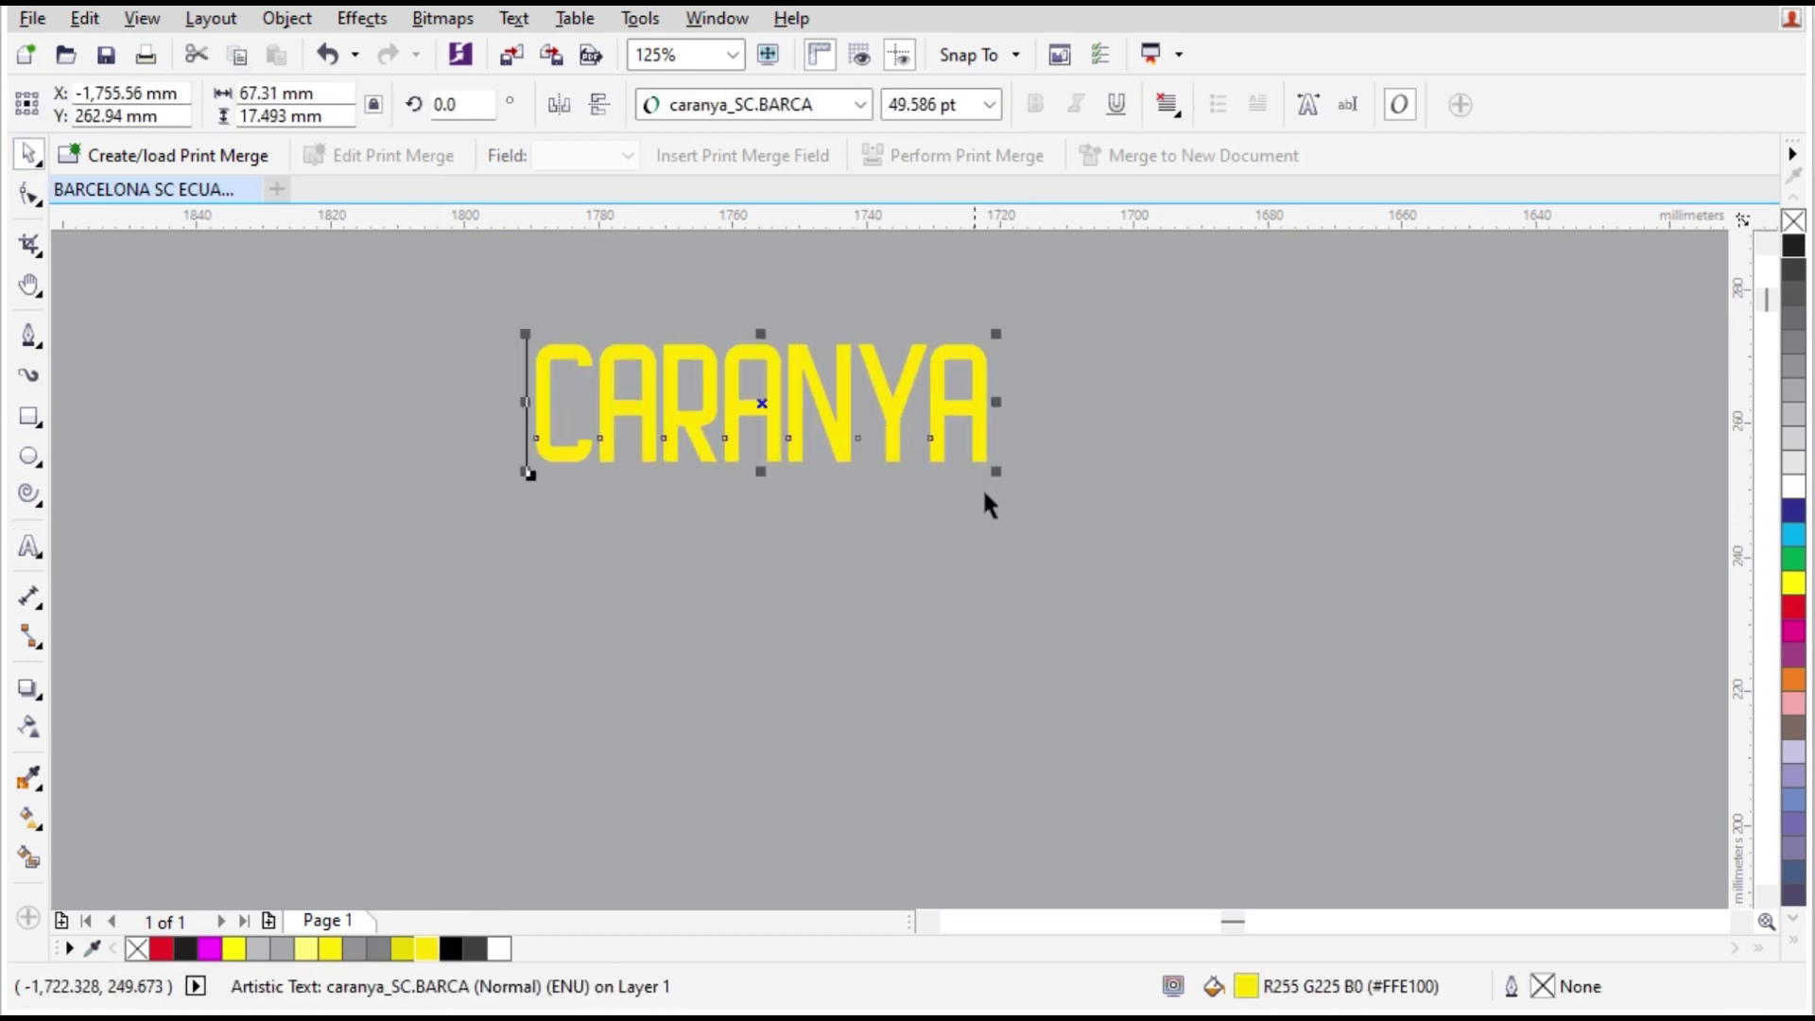
{"action": "left_click_drag", "start_coordinate": [895, 397], "coordinate": [897, 562]}
{"action": "double_click", "coordinate": [897, 563]}
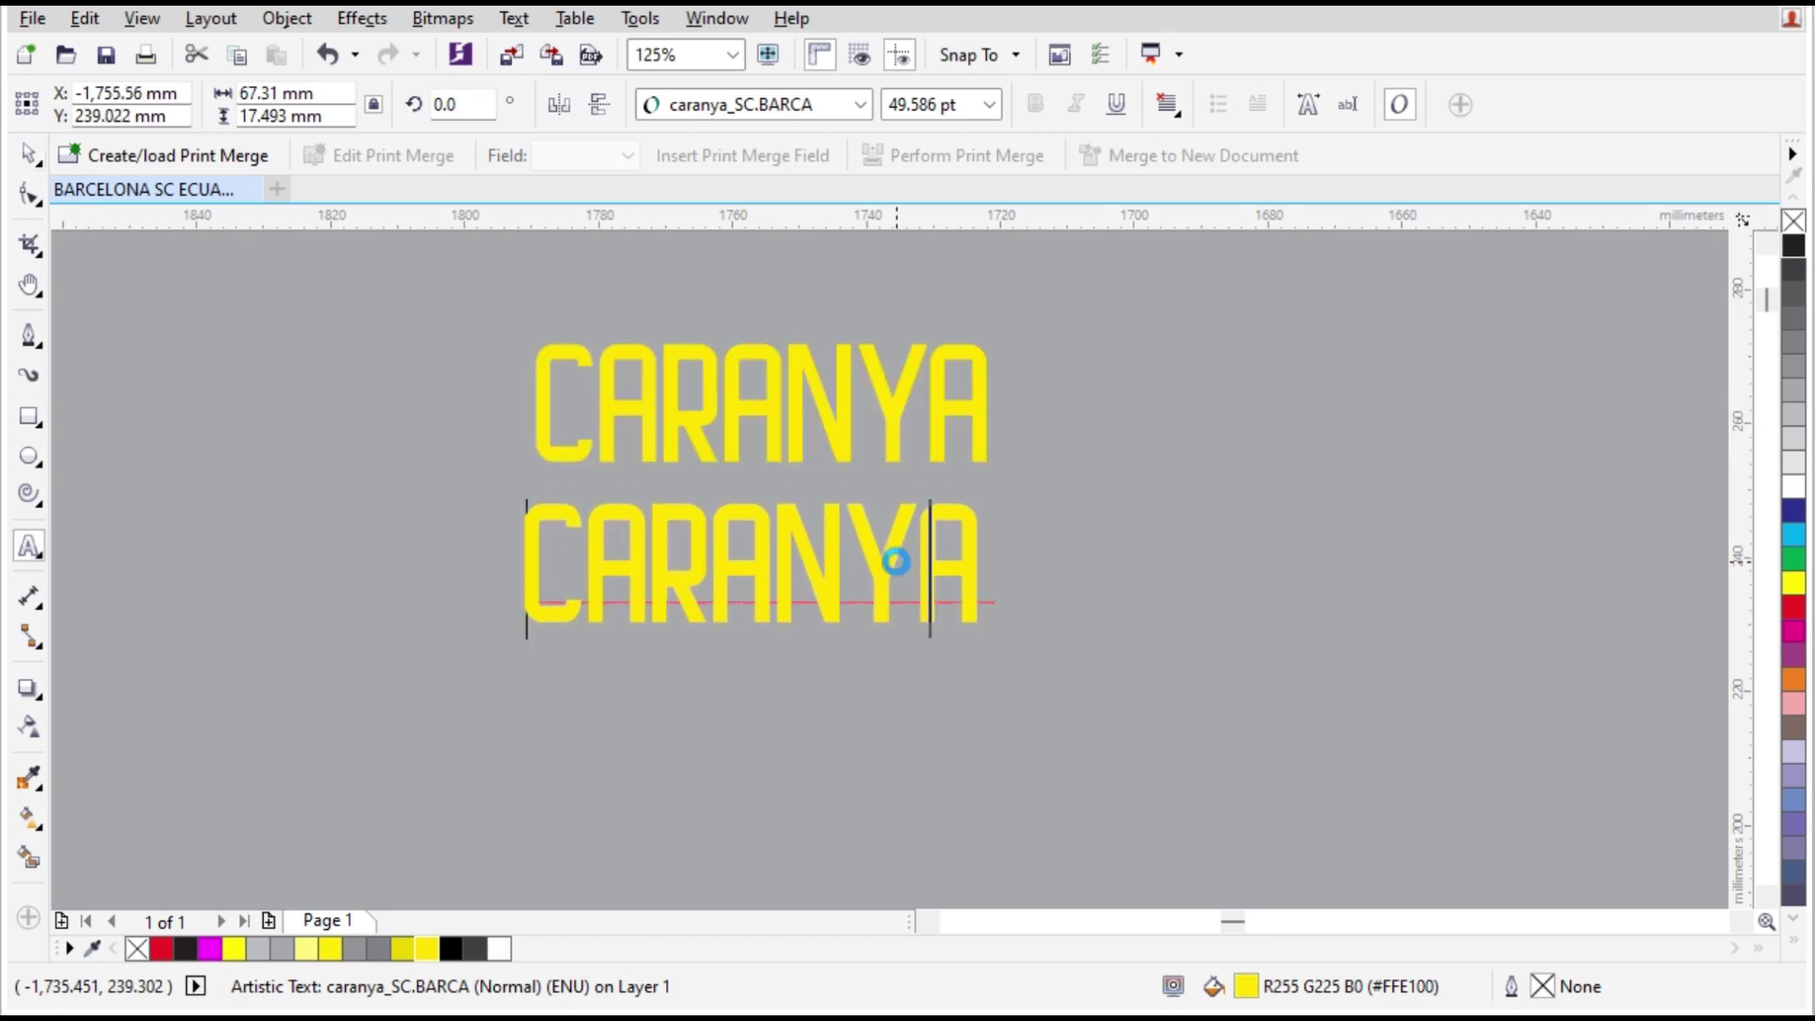
{"action": "key", "text": "ctrl+a"}
{"action": "type", "text": "0123456789"}
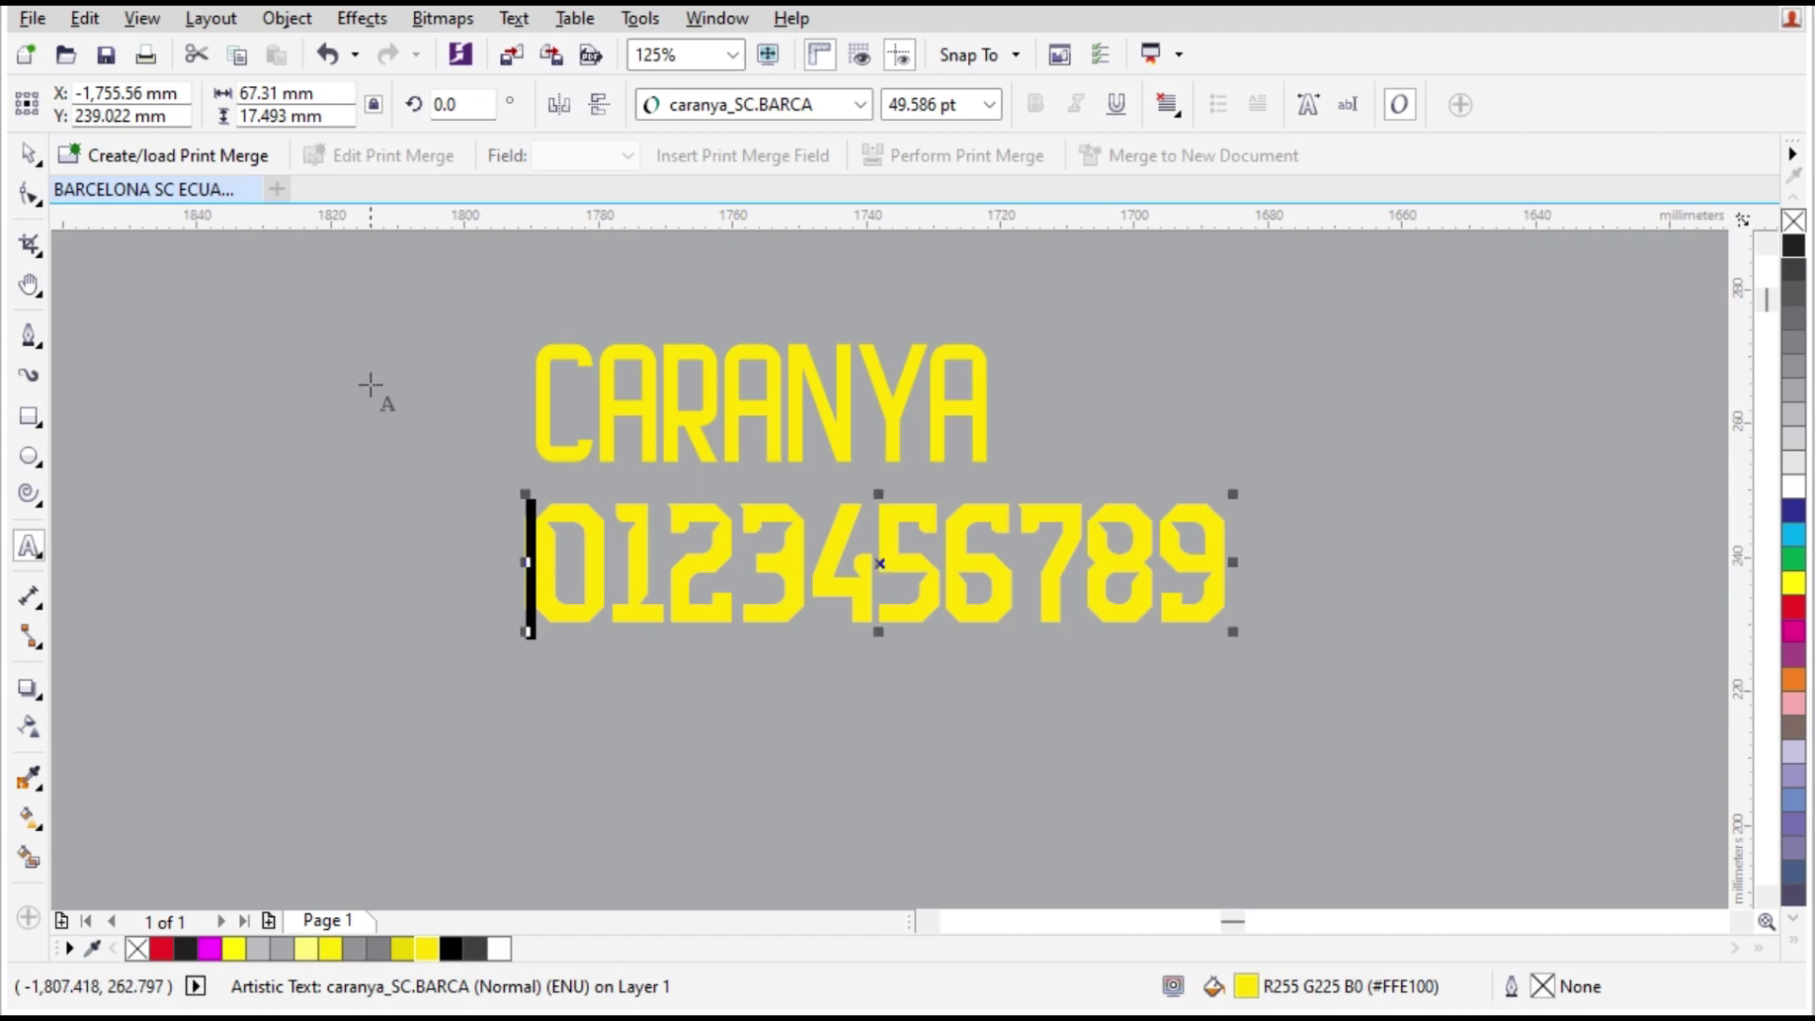
{"action": "left_click", "coordinate": [36, 156]}
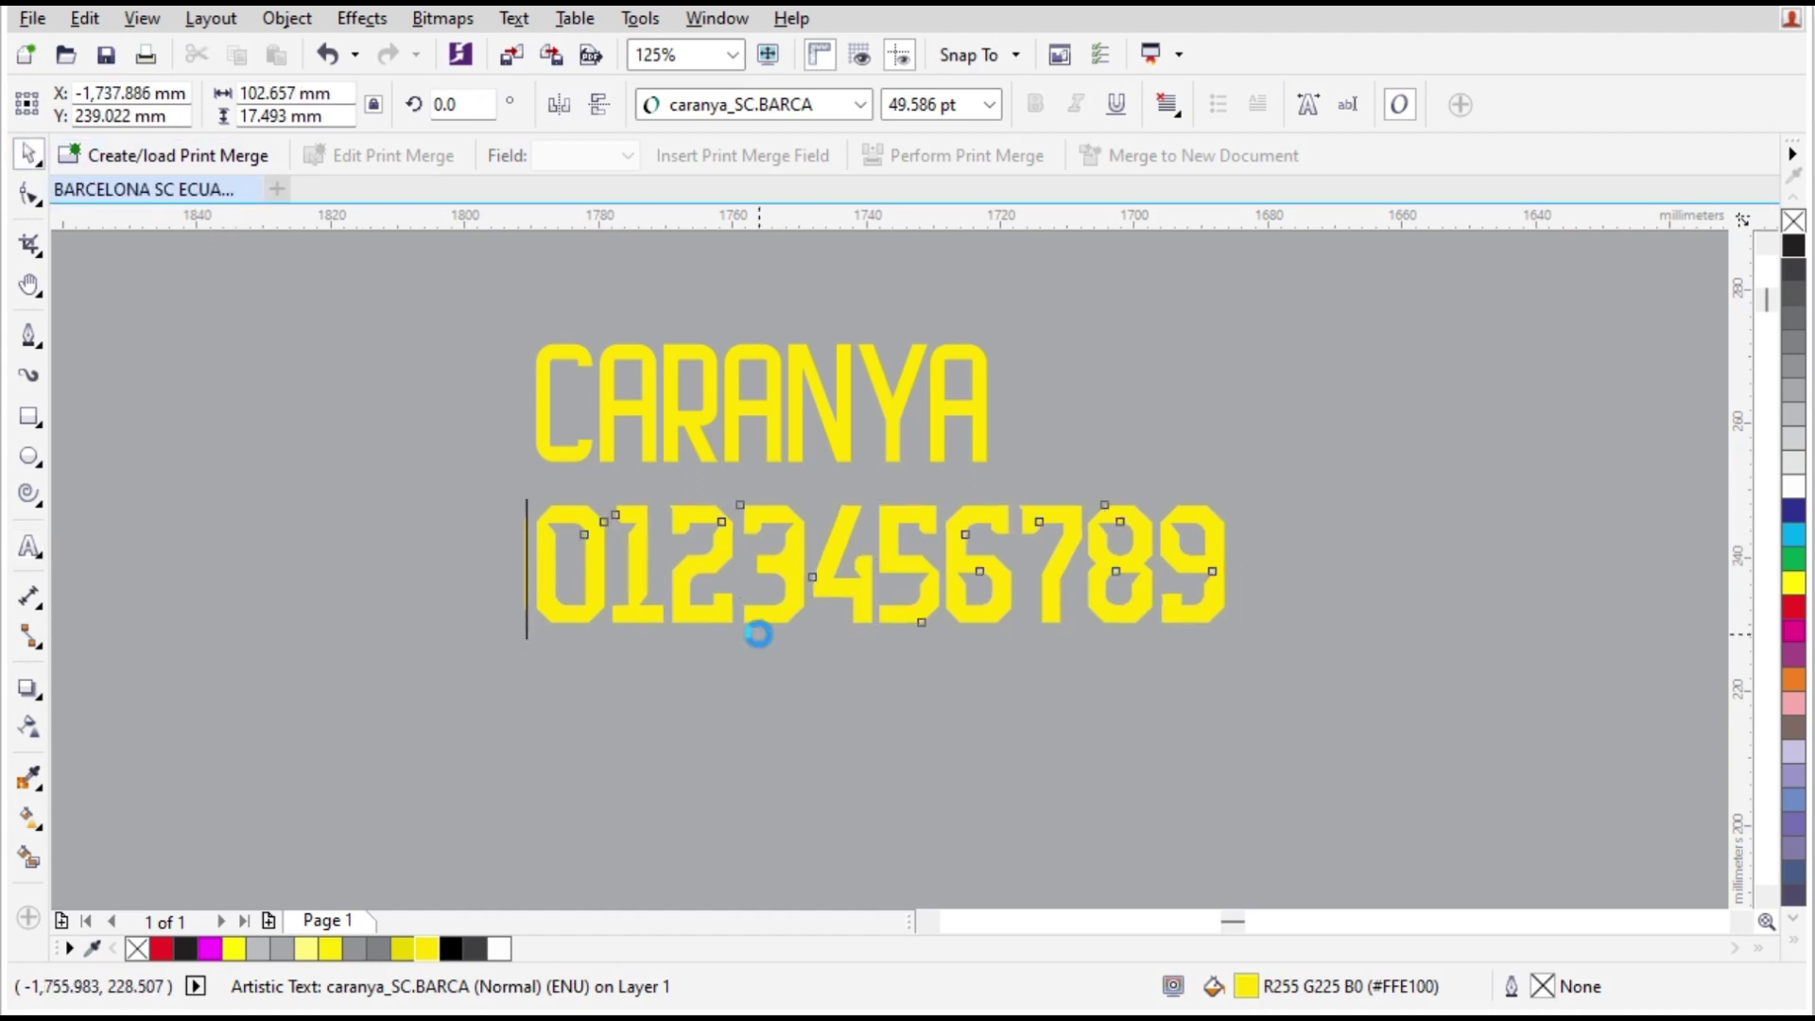
- Convert the digits to curves and place a black copy behind them, offset about 0.8 mm to the left as a shadow
{"action": "key", "text": "ctrl+q"}
{"action": "scroll", "coordinate": [573, 524], "scroll_direction": "up", "scroll_amount": 4}
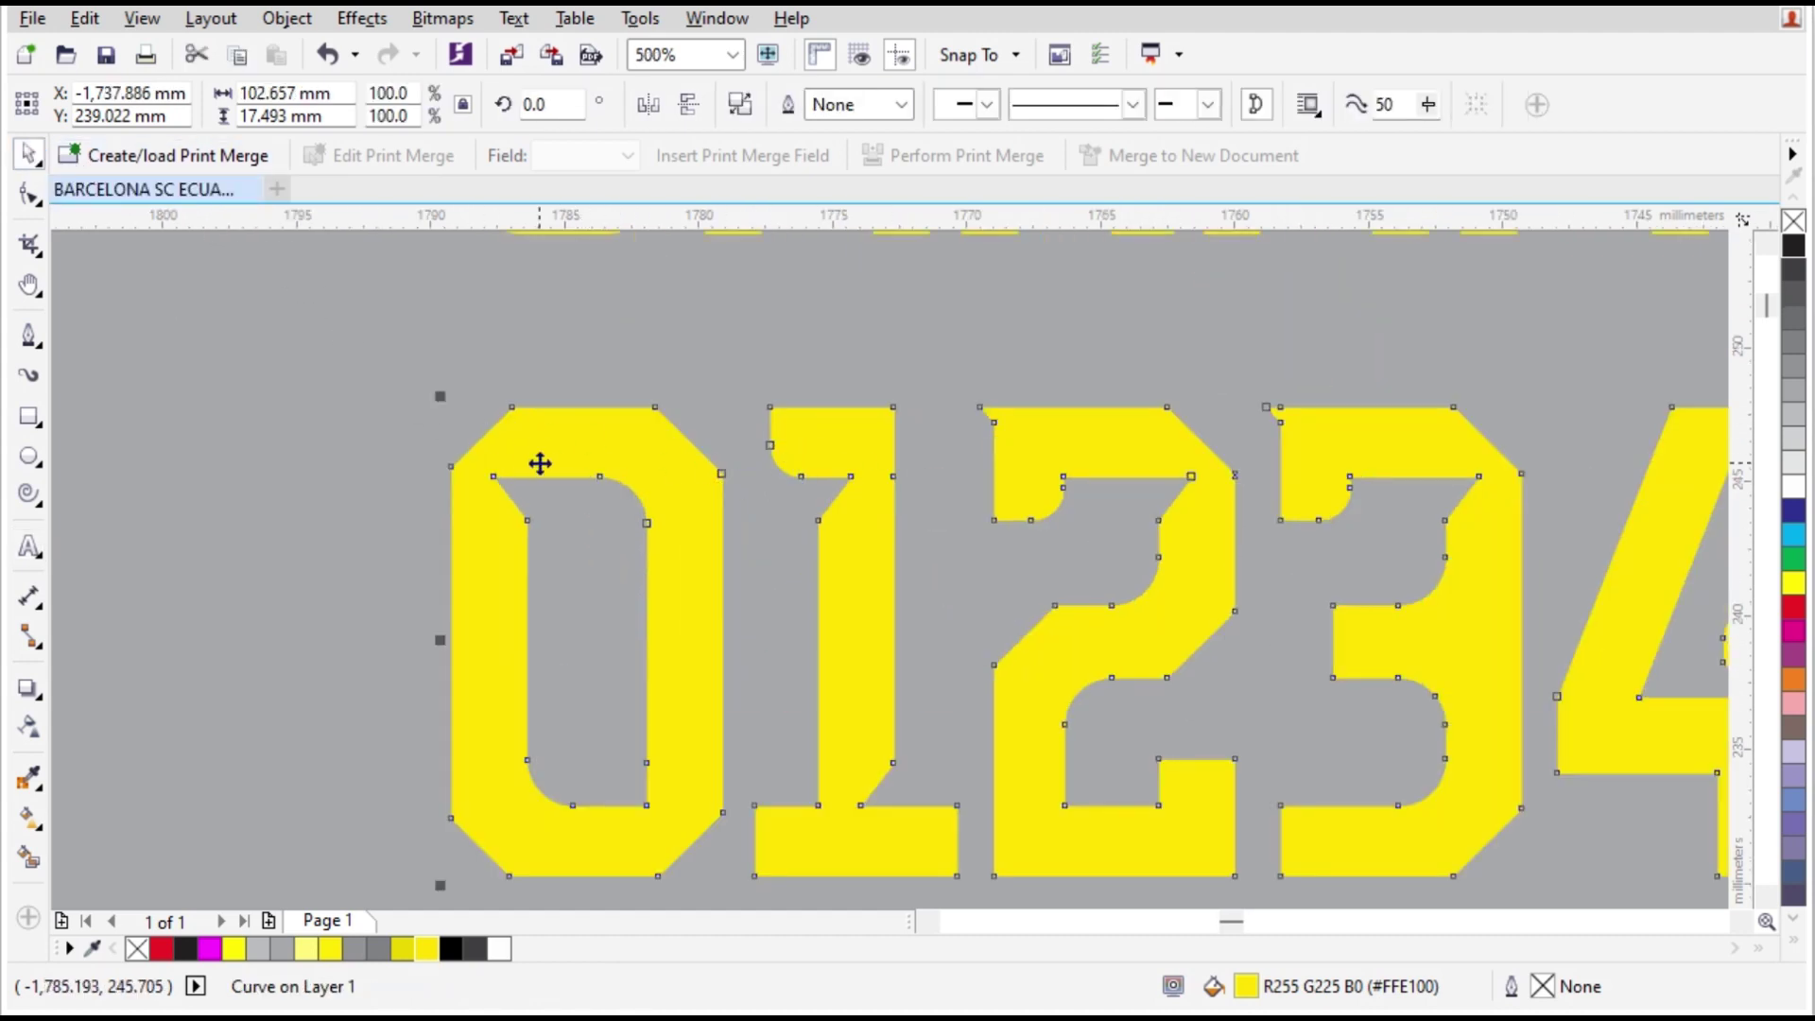
{"action": "scroll", "coordinate": [539, 464], "scroll_direction": "up", "scroll_amount": 2}
{"action": "key", "text": "Escape"}
{"action": "left_click_drag", "start_coordinate": [522, 419], "coordinate": [480, 419]}
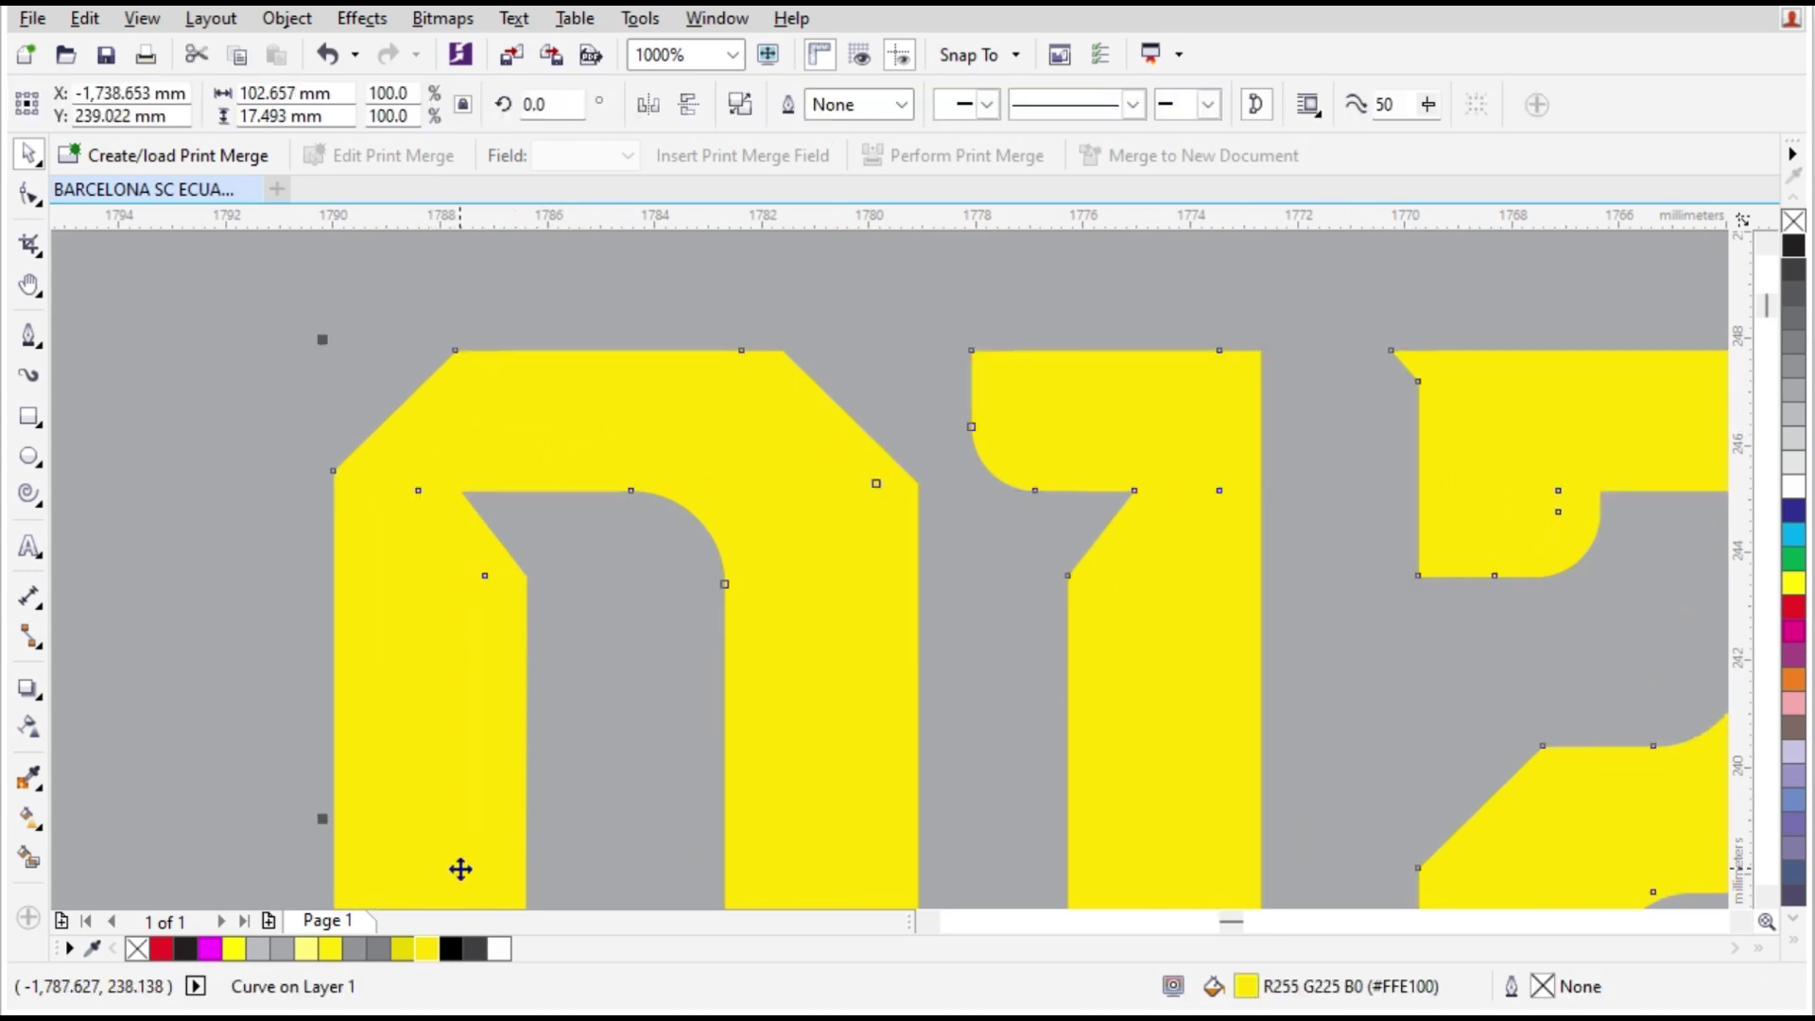
{"action": "left_click", "coordinate": [451, 949]}
{"action": "key", "text": "ctrl+Page_Down"}
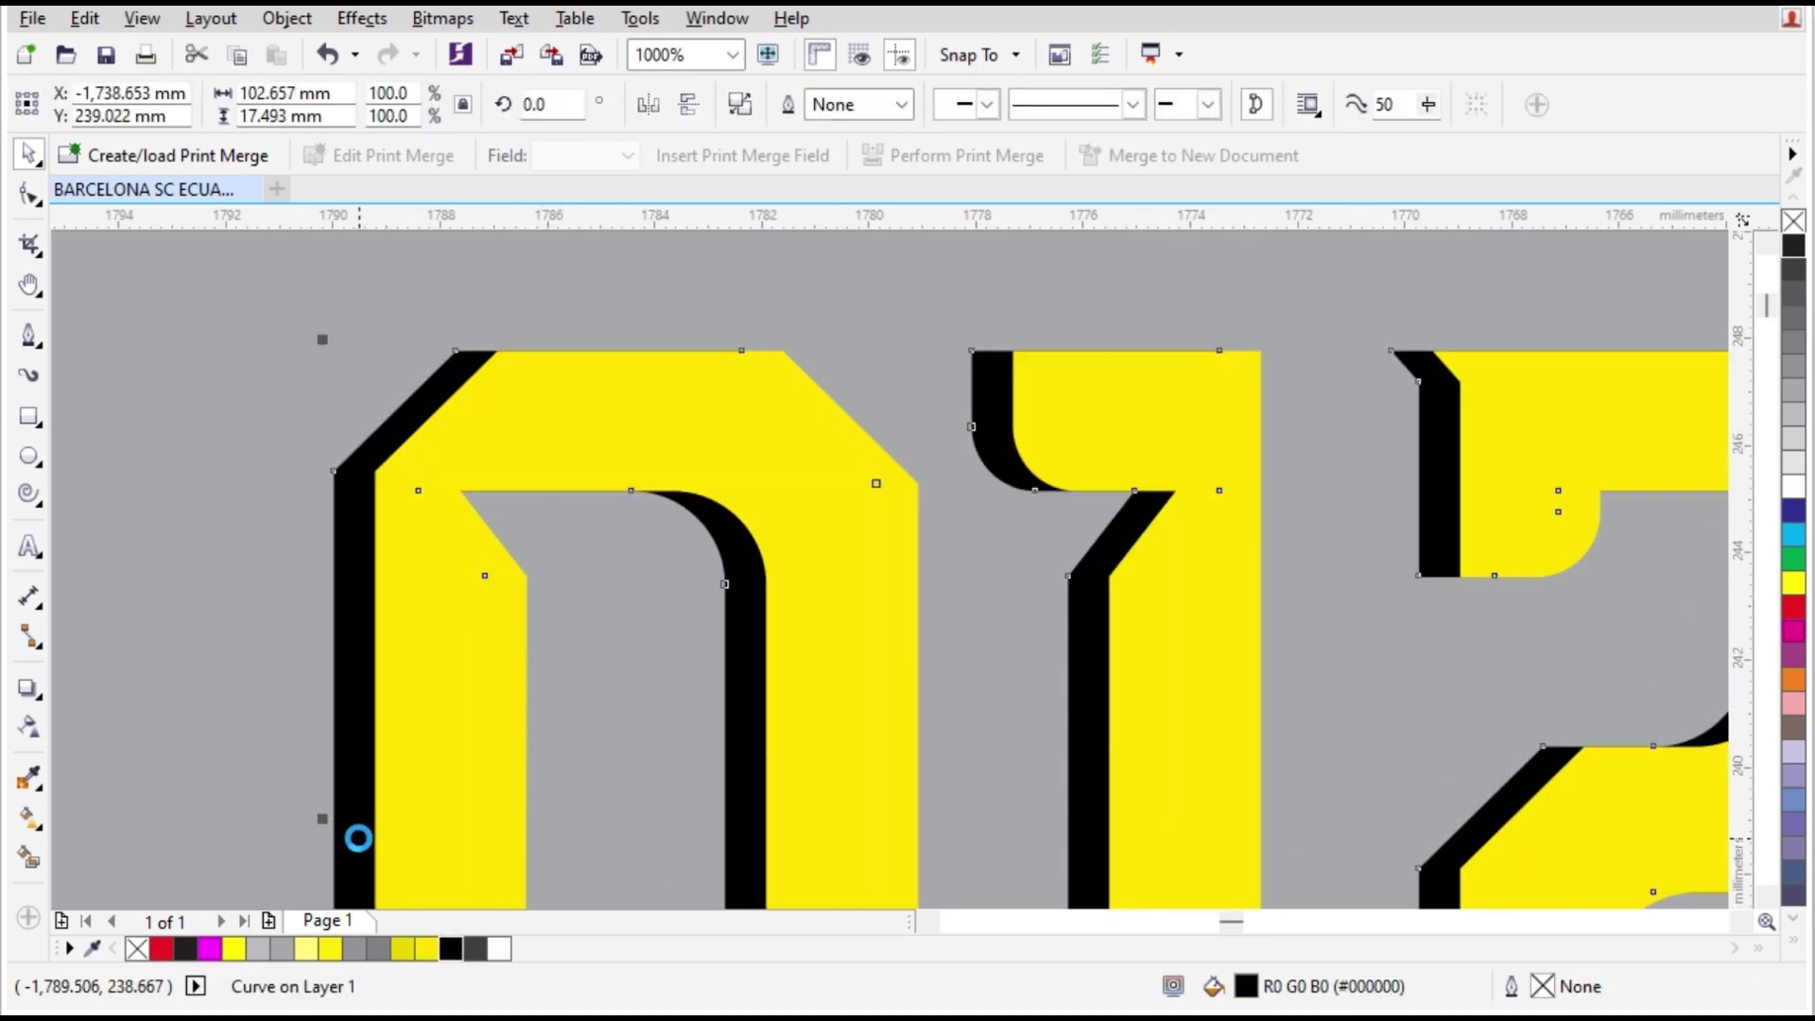
- Examine the black shadow edges along the whole row of yellow digits
{"action": "scroll", "coordinate": [340, 718], "scroll_direction": "down", "scroll_amount": 1}
{"action": "scroll", "coordinate": [532, 519], "scroll_direction": "down", "scroll_amount": 1}
{"action": "scroll", "coordinate": [547, 587], "scroll_direction": "up", "scroll_amount": 1}
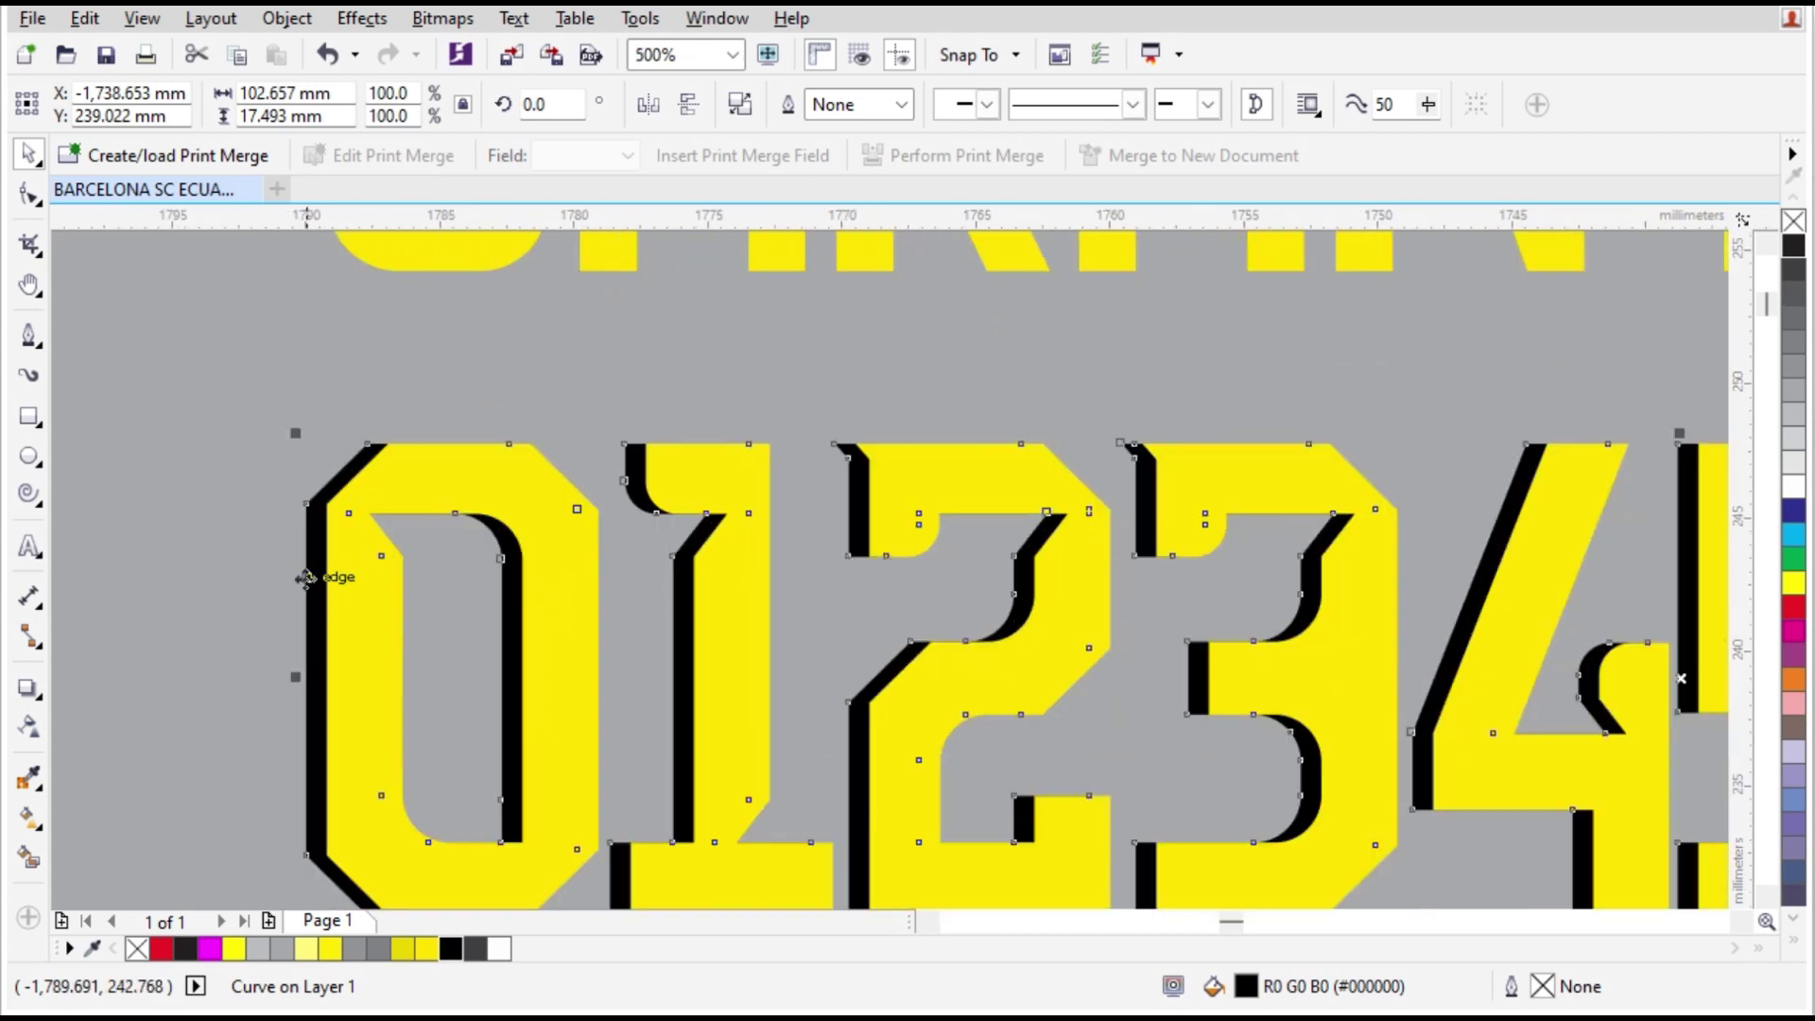
{"action": "left_click", "coordinate": [230, 599]}
{"action": "key", "text": "h"}
{"action": "scroll", "coordinate": [650, 644], "scroll_direction": "down", "scroll_amount": 1}
{"action": "scroll", "coordinate": [762, 608], "scroll_direction": "right", "scroll_amount": 10}
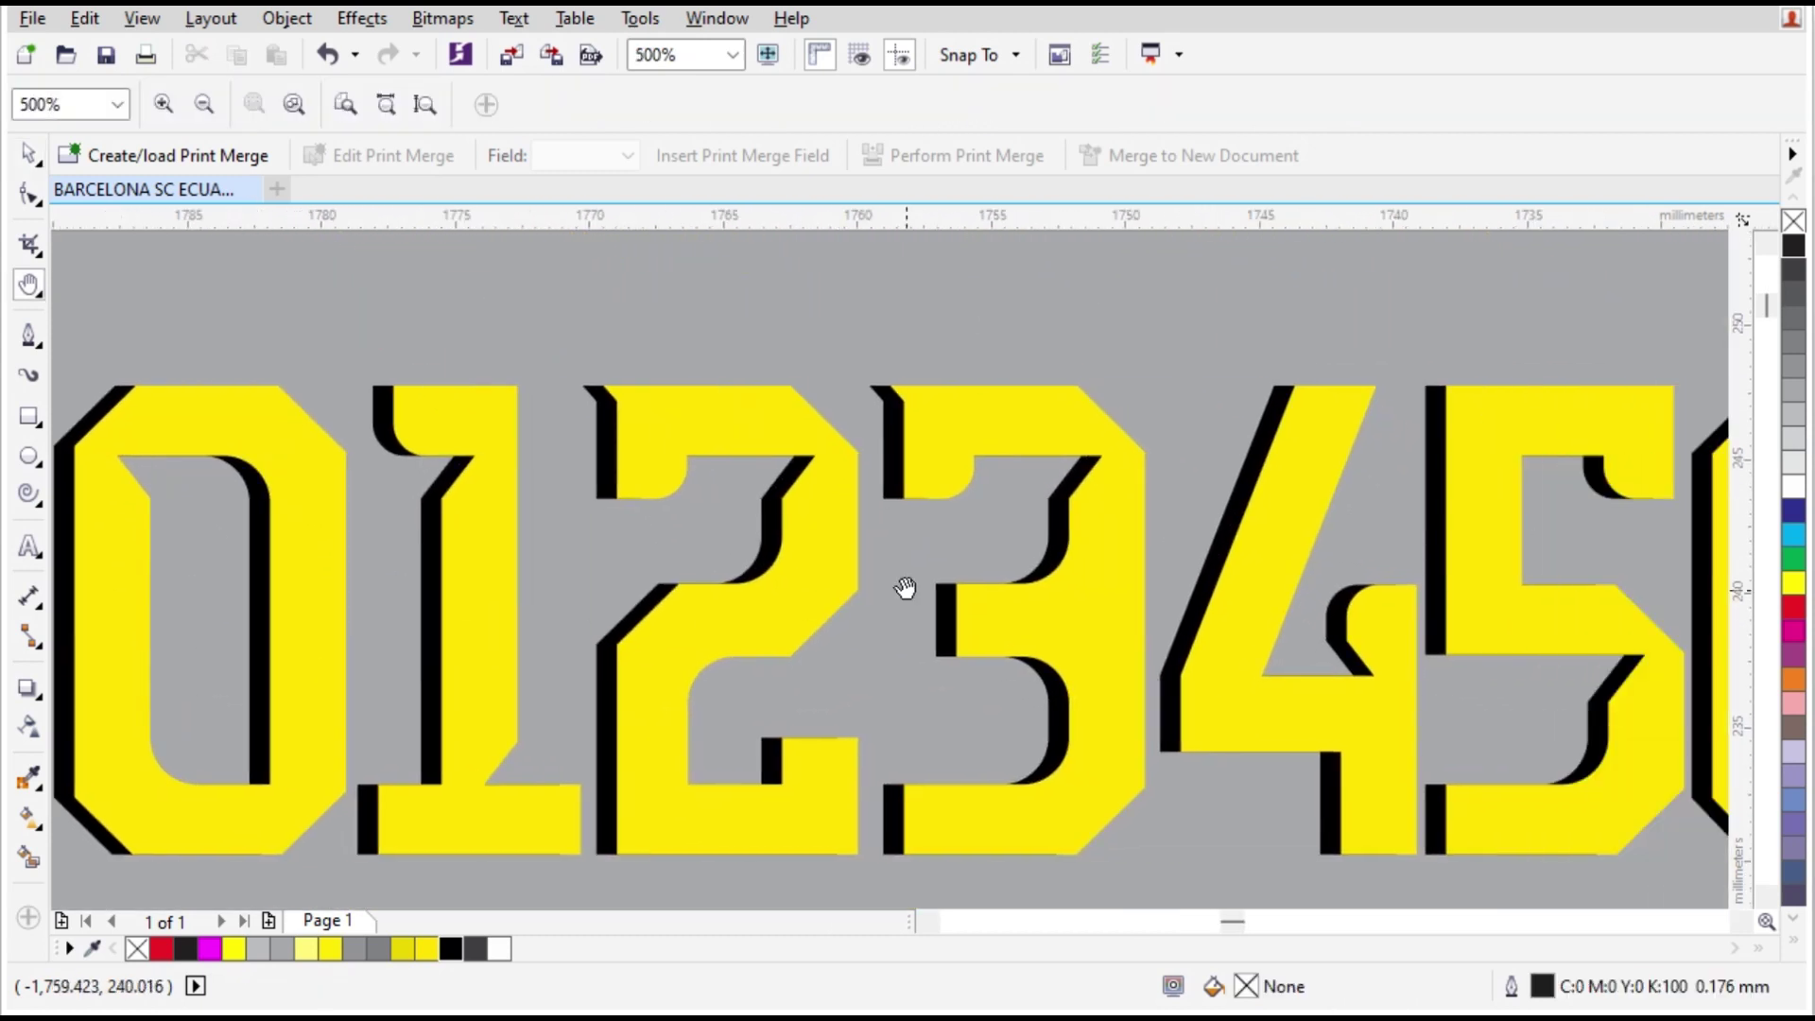
{"action": "scroll", "coordinate": [973, 567], "scroll_direction": "right", "scroll_amount": 10}
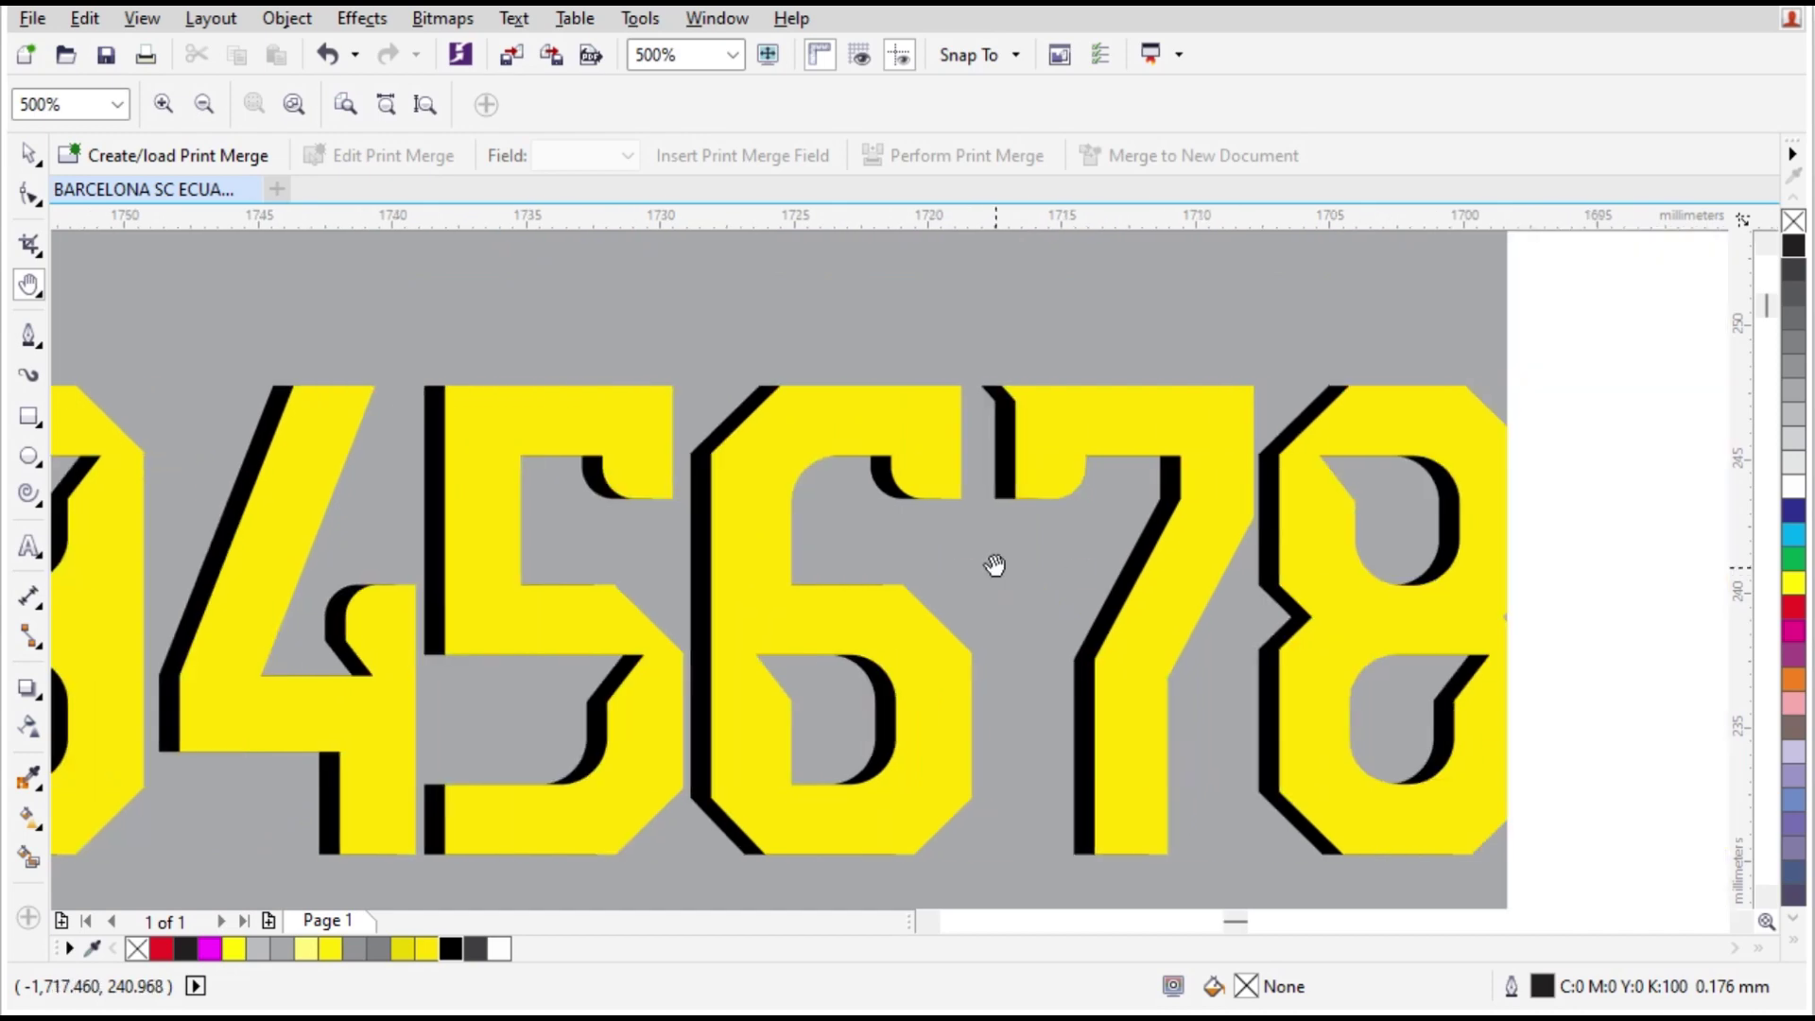
{"action": "scroll", "coordinate": [1177, 544], "scroll_direction": "right", "scroll_amount": 3}
{"action": "key", "text": "space"}
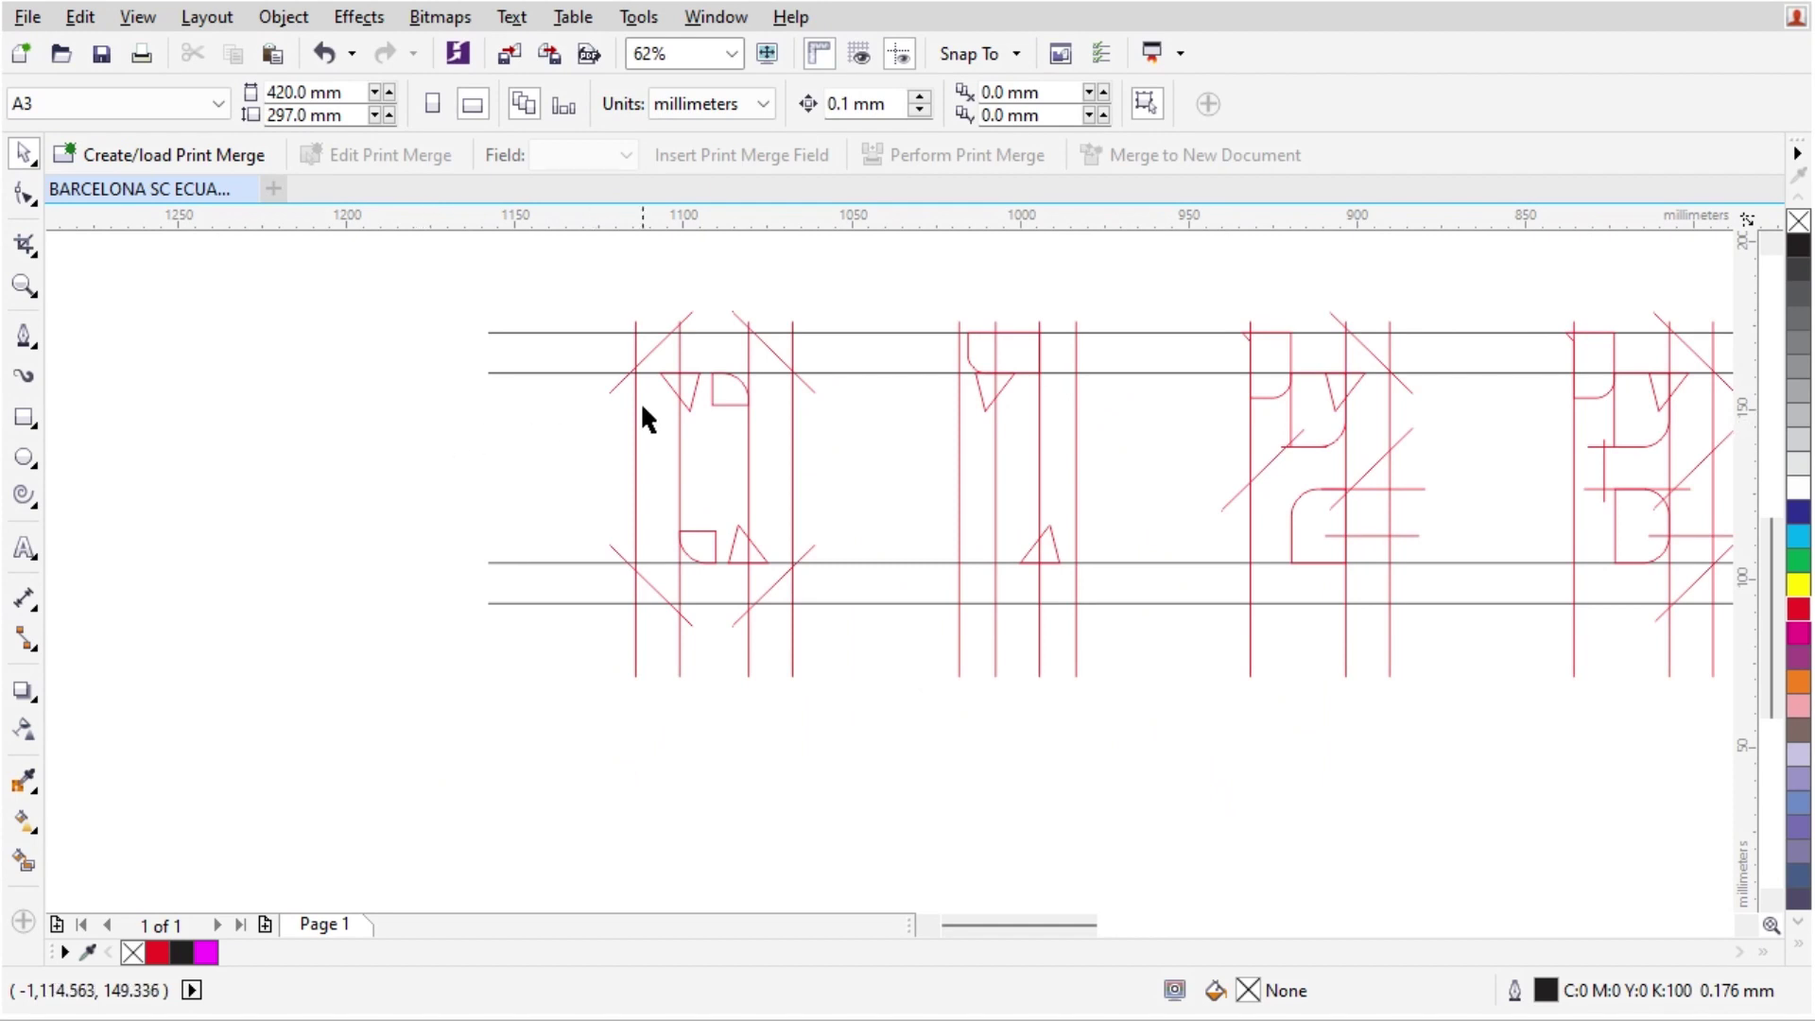
- Smart-fill the guideline zero's left stem, upper-left corner and top bar with magenta and no outline
{"action": "scroll", "coordinate": [652, 393], "scroll_direction": "up", "scroll_amount": 2}
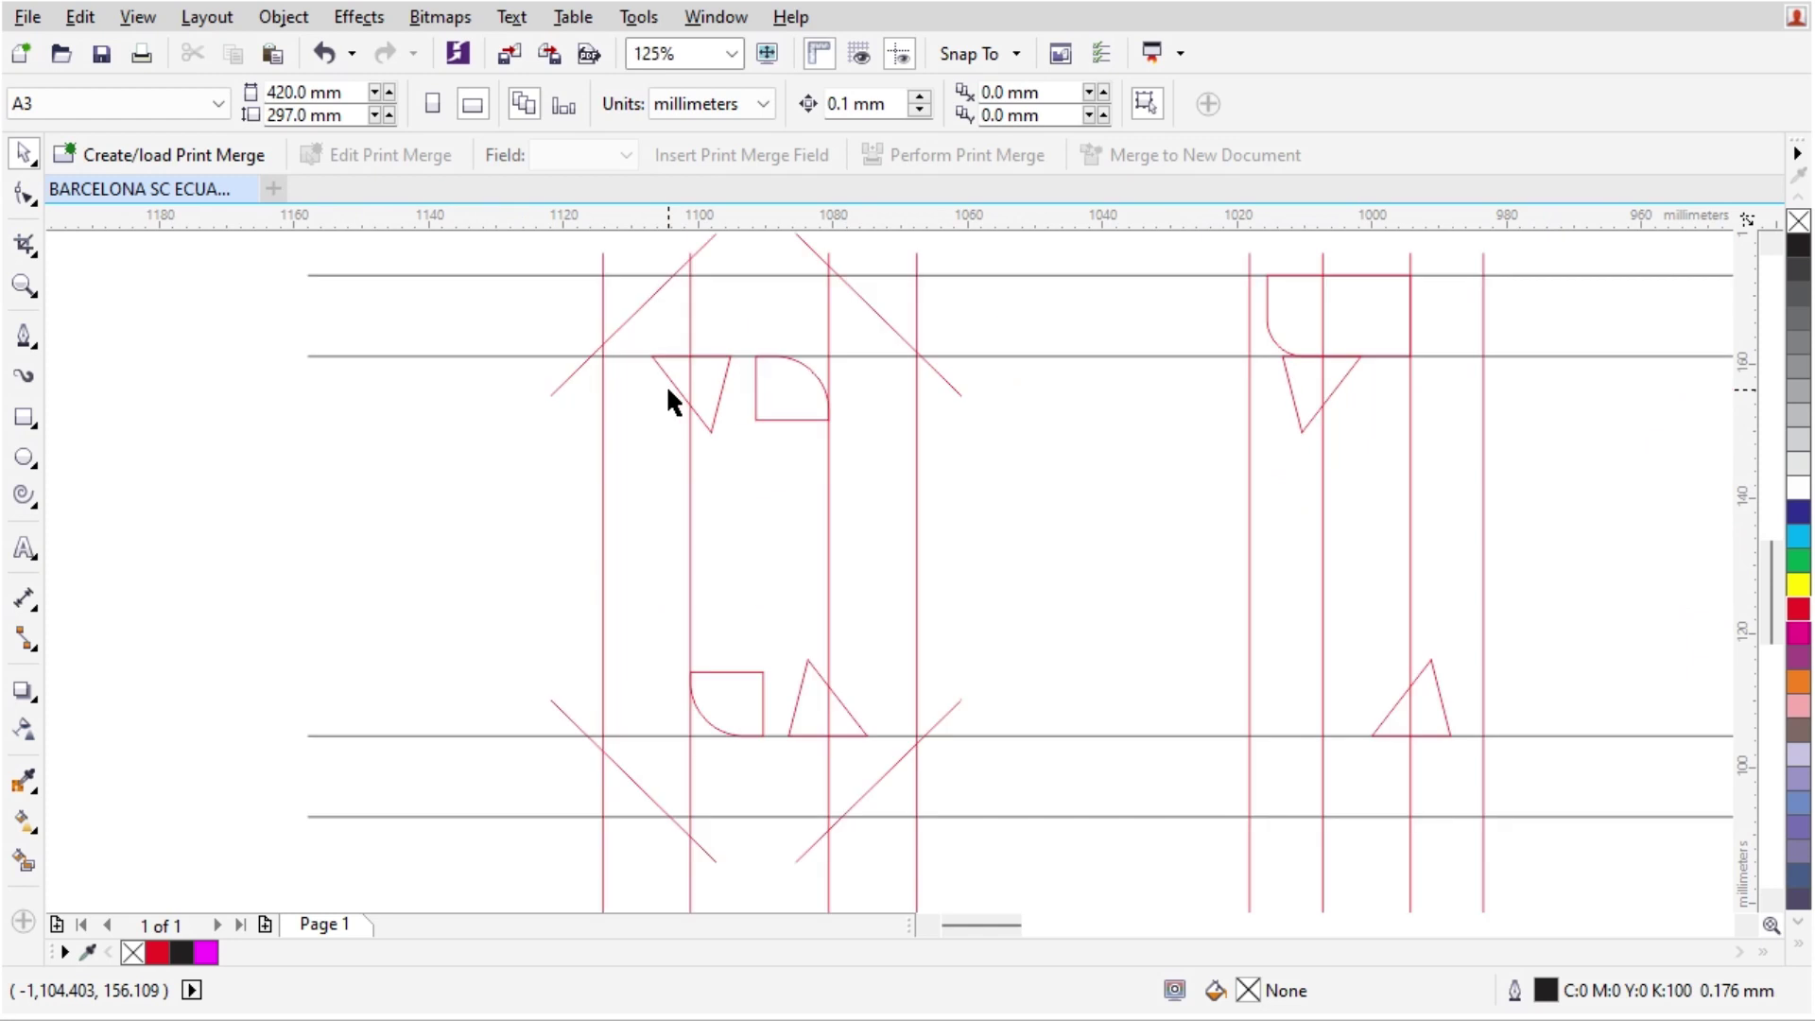
{"action": "left_click", "coordinate": [23, 859]}
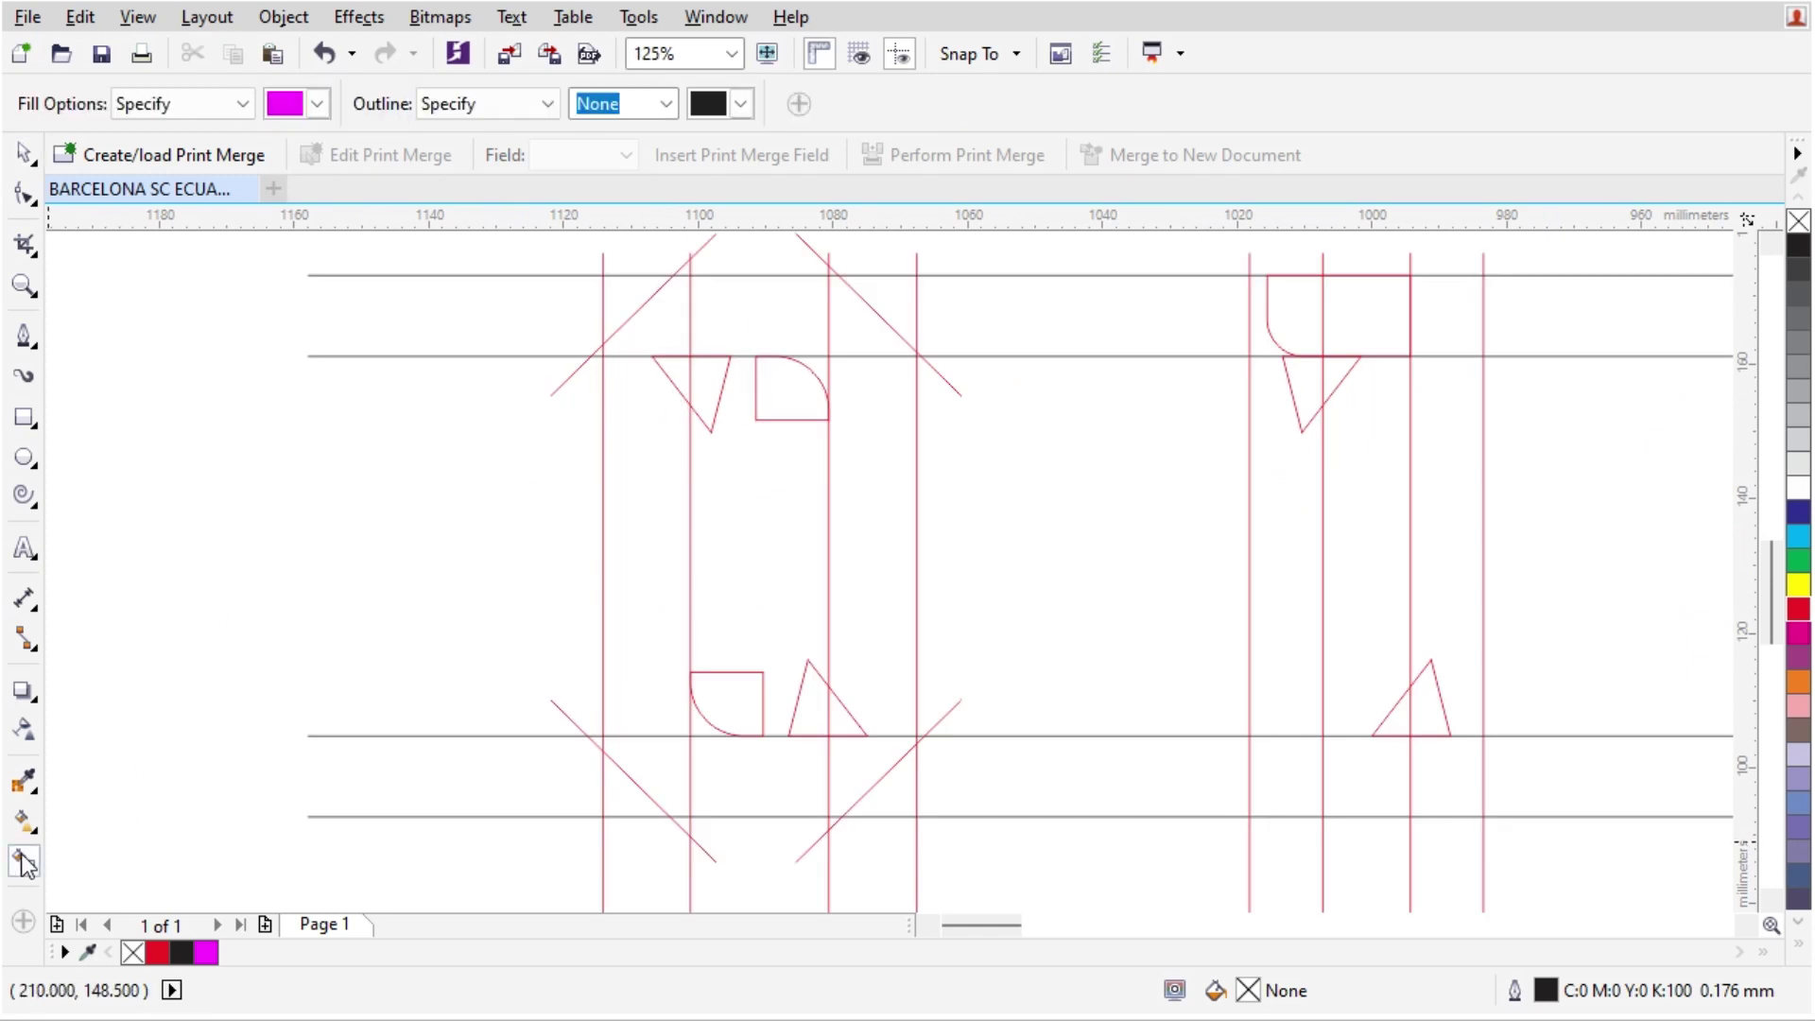
{"action": "left_click", "coordinate": [646, 484]}
{"action": "scroll", "coordinate": [657, 325], "scroll_direction": "up", "scroll_amount": 2}
{"action": "left_click", "coordinate": [661, 312]}
{"action": "scroll", "coordinate": [725, 340], "scroll_direction": "down", "scroll_amount": 2}
{"action": "scroll", "coordinate": [798, 381], "scroll_direction": "up", "scroll_amount": 2}
{"action": "left_click", "coordinate": [783, 398]}
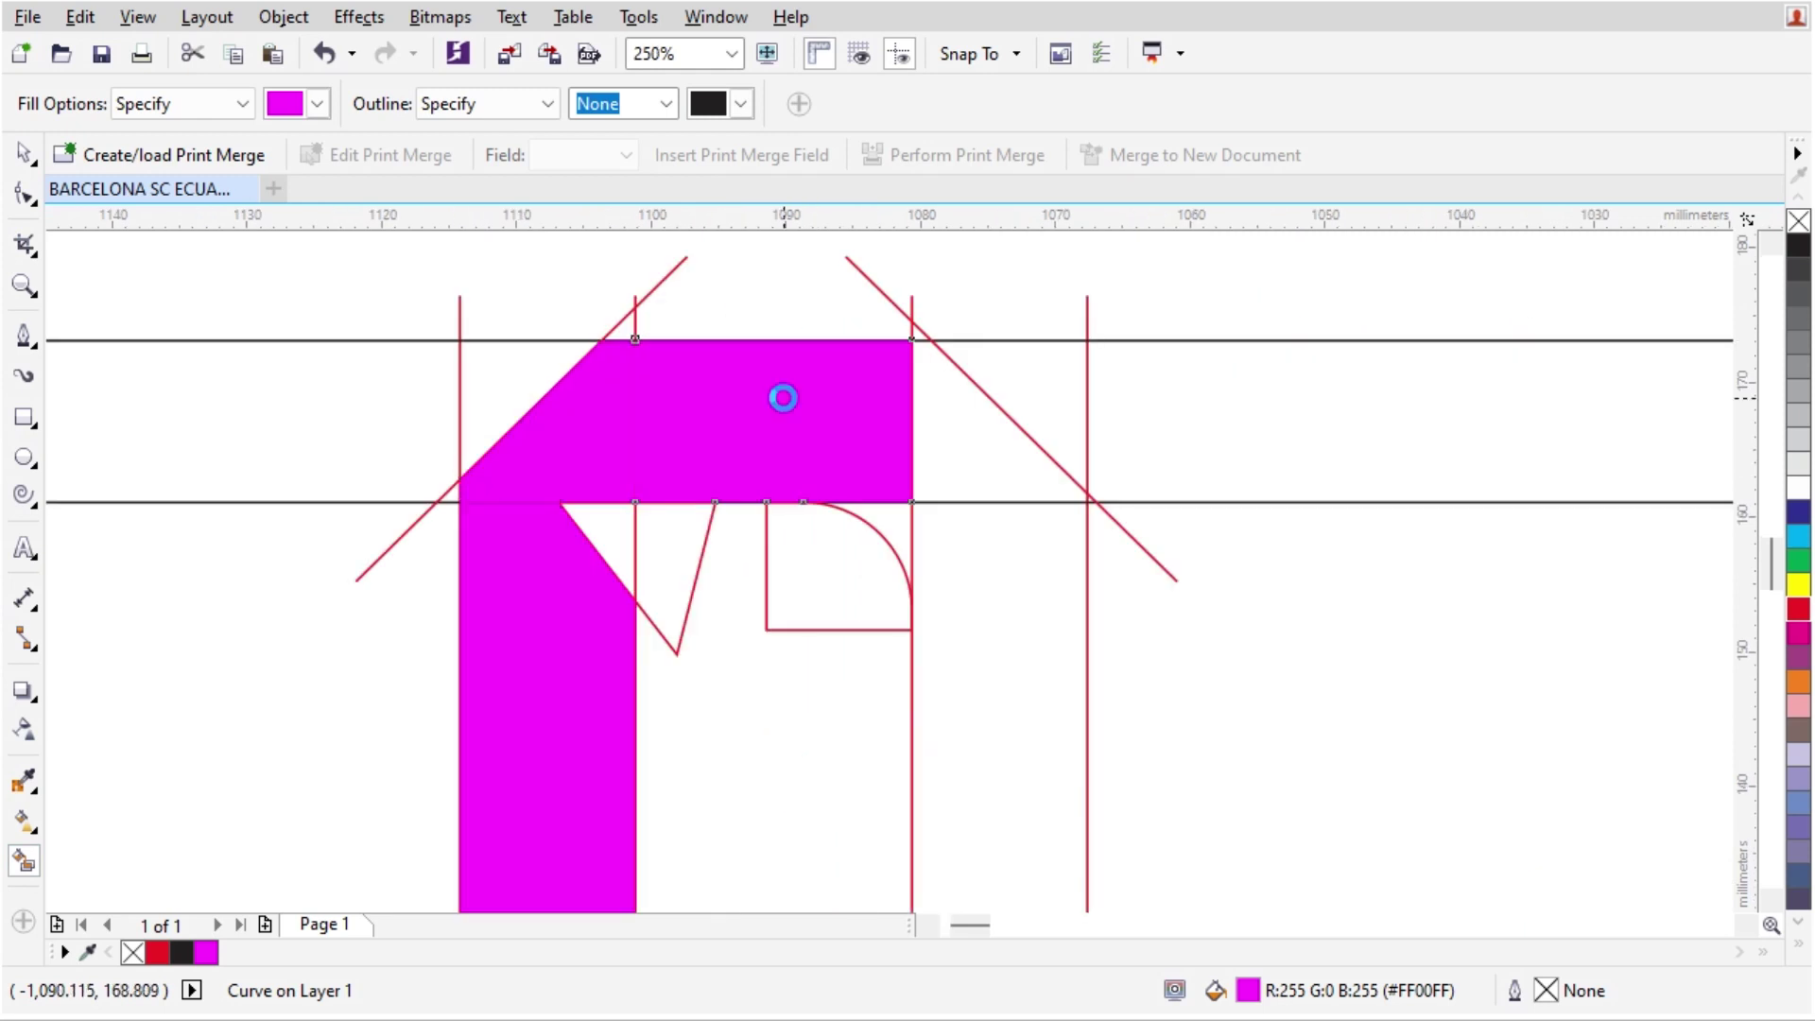
- Smart-fill the zero's upper-right corner, inner rounded piece and right stem with magenta
{"action": "scroll", "coordinate": [933, 502], "scroll_direction": "up", "scroll_amount": 2}
{"action": "left_click", "coordinate": [881, 518]}
{"action": "left_click", "coordinate": [945, 476]}
{"action": "left_click", "coordinate": [969, 552]}
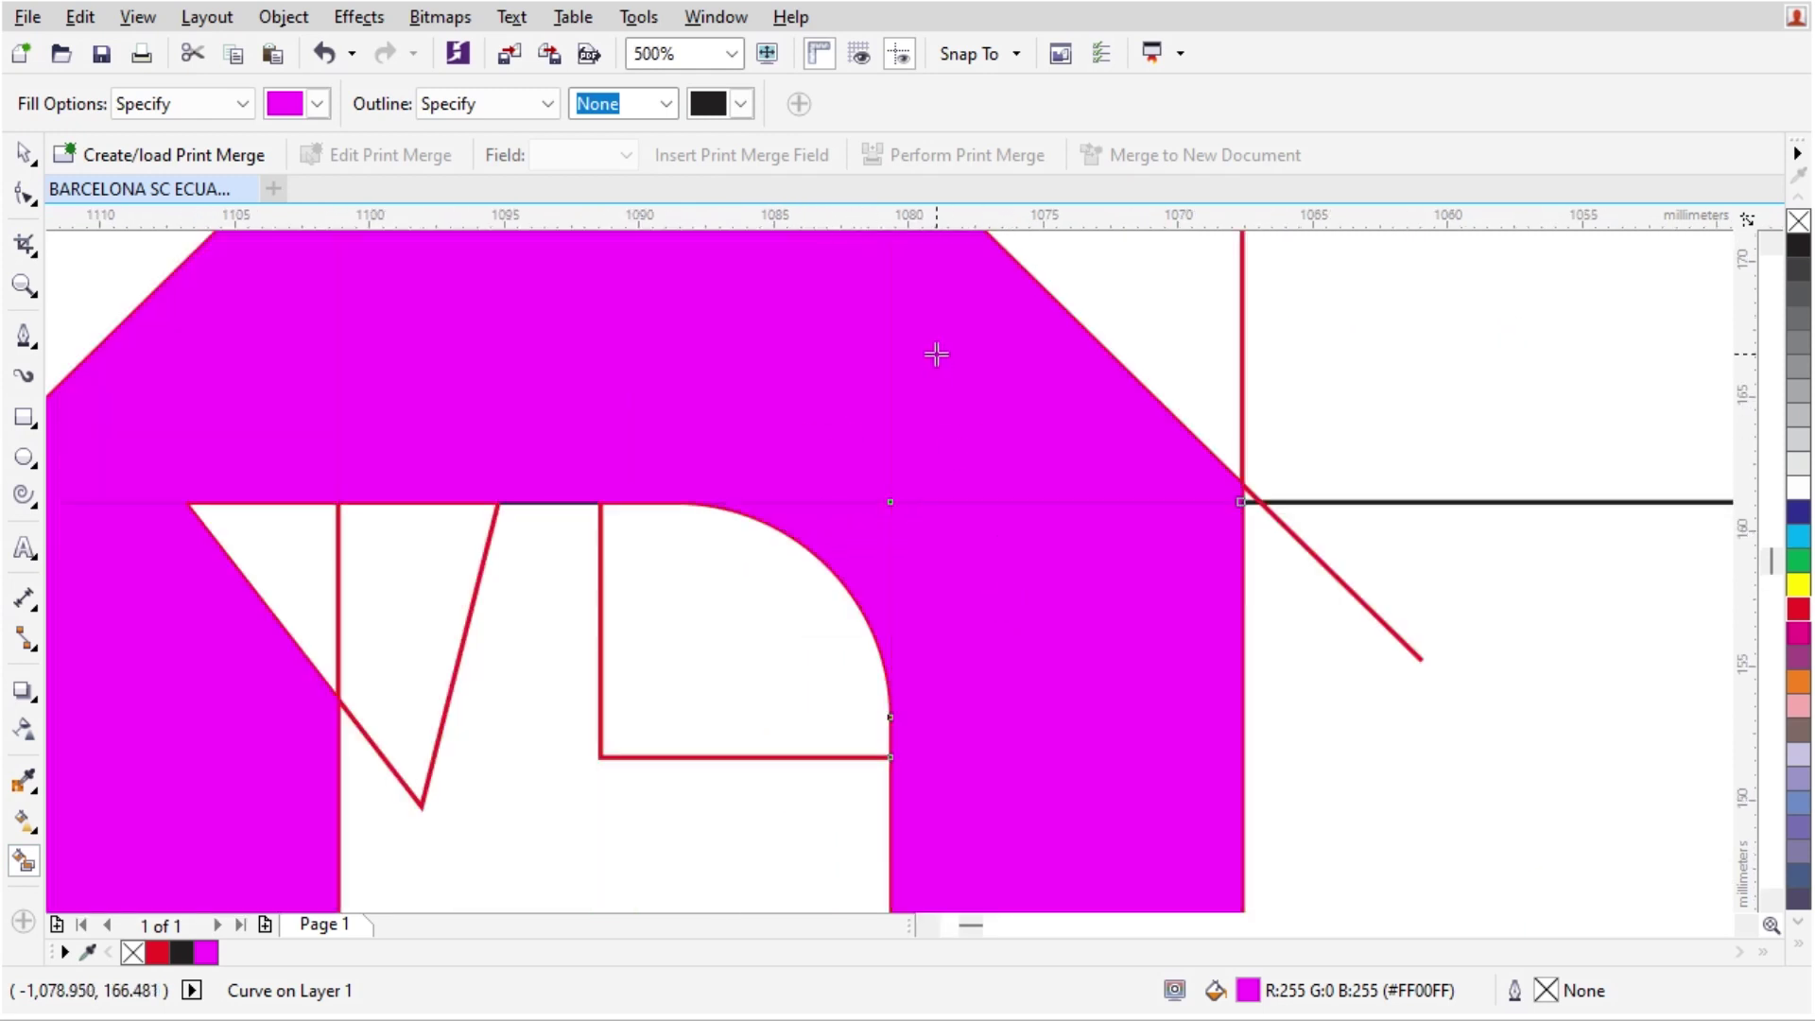
- Smart-fill the zero's lower-right corner, bottom bar and lower-left corner with magenta
{"action": "scroll", "coordinate": [945, 425], "scroll_direction": "down", "scroll_amount": 6}
{"action": "scroll", "coordinate": [936, 567], "scroll_direction": "up", "scroll_amount": 4}
{"action": "scroll", "coordinate": [965, 377], "scroll_direction": "up", "scroll_amount": 2}
{"action": "left_click", "coordinate": [1005, 532]}
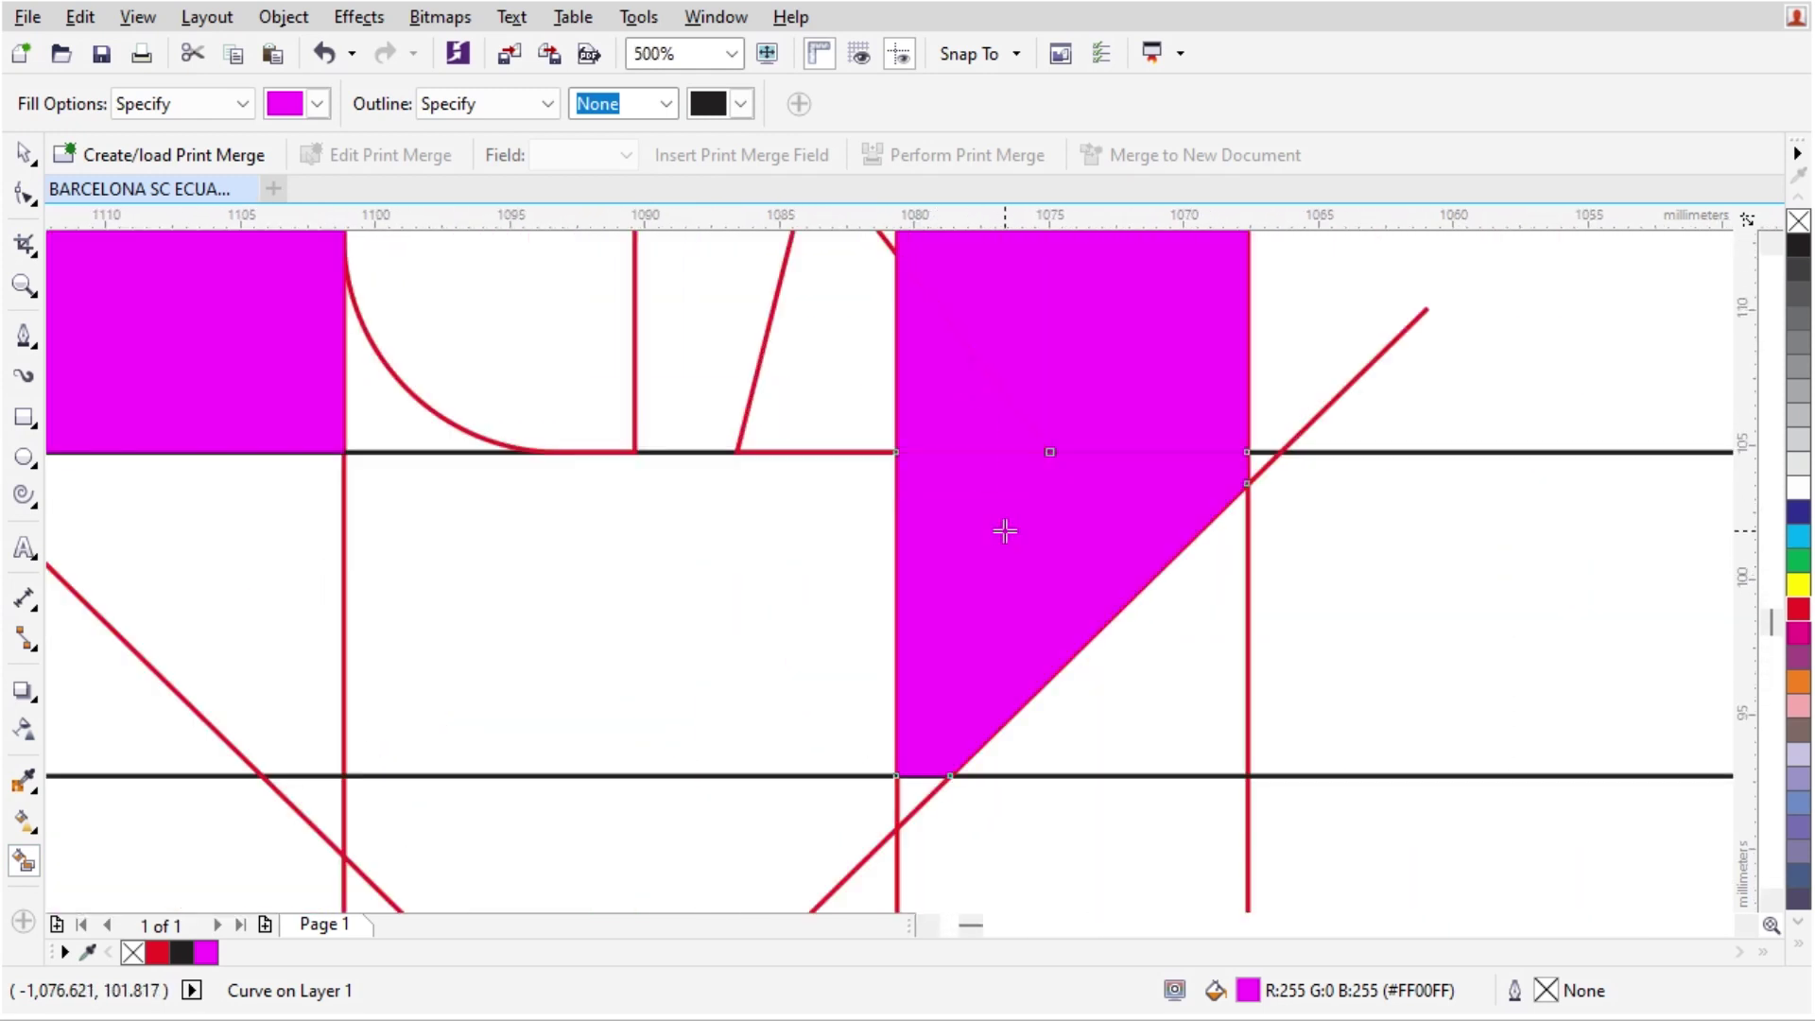
{"action": "left_click", "coordinate": [548, 555]}
{"action": "left_click", "coordinate": [261, 555]}
{"action": "scroll", "coordinate": [823, 642], "scroll_direction": "down", "scroll_amount": 4}
- Smart-fill the small rounded piece in the zero's inner lower-left corner with magenta
{"action": "key", "text": "space"}
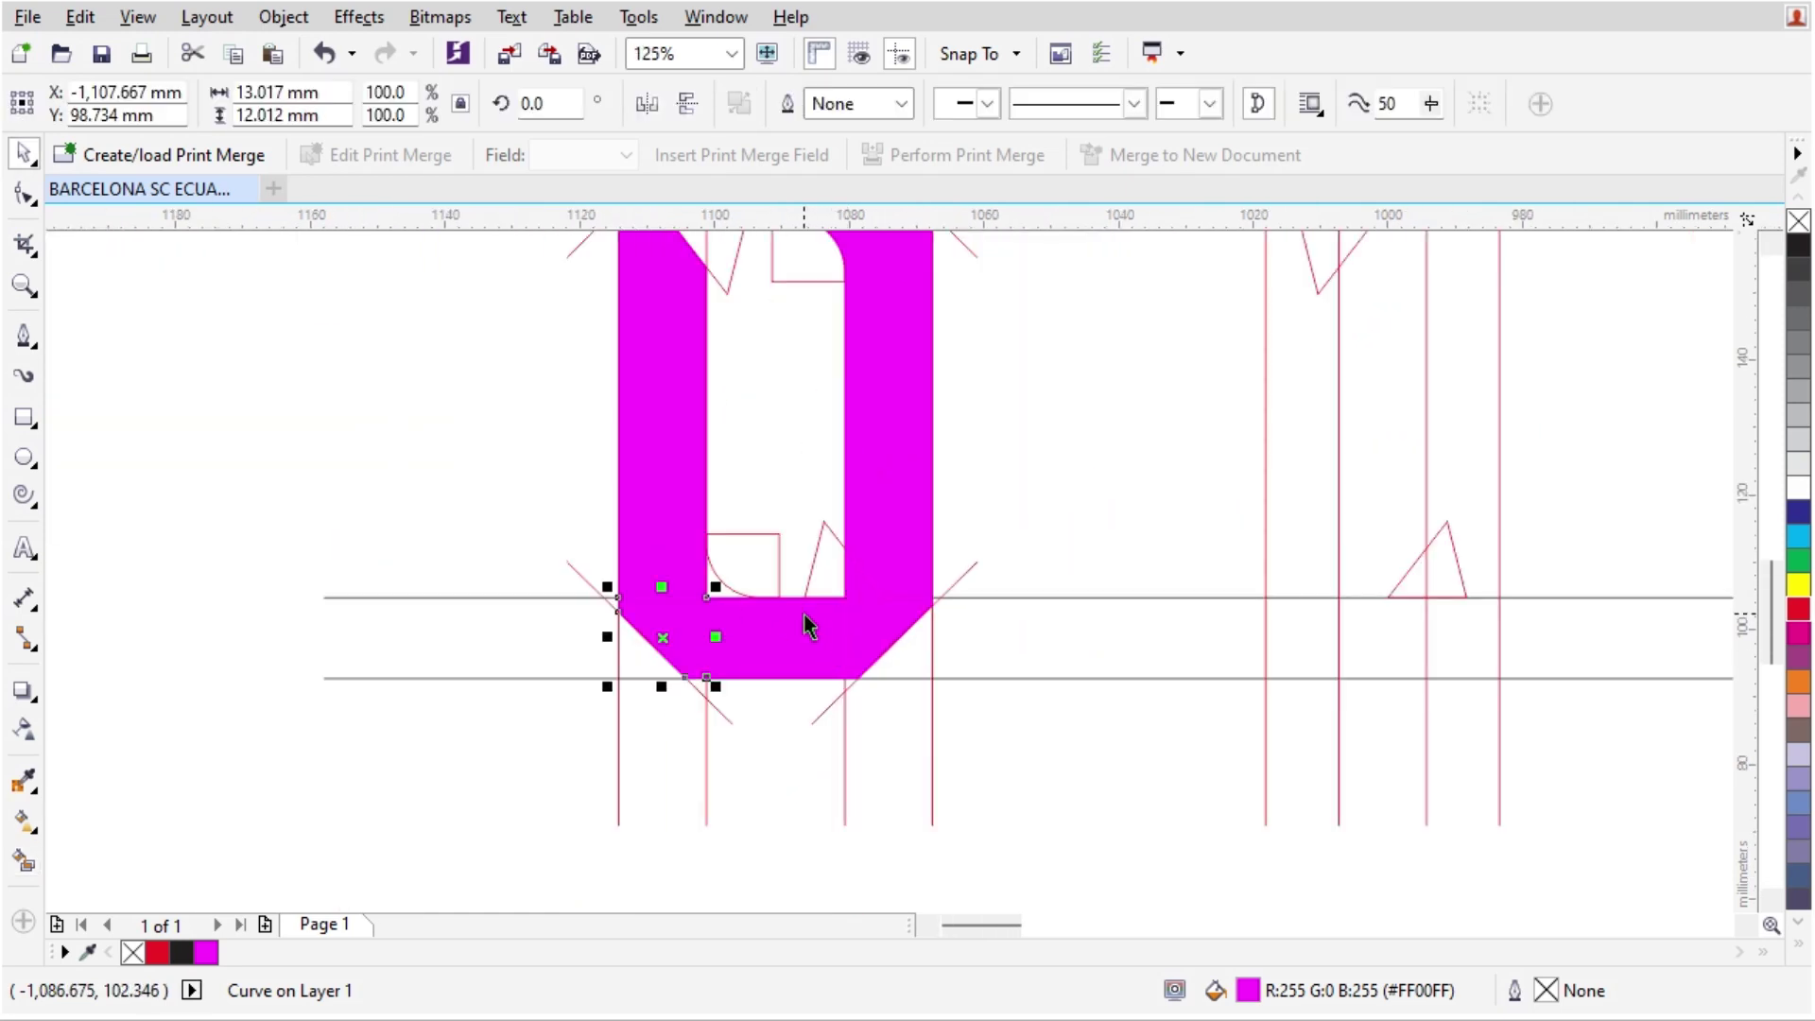
{"action": "left_click", "coordinate": [756, 616], "text": "shift"}
{"action": "scroll", "coordinate": [761, 624], "scroll_direction": "up", "scroll_amount": 2}
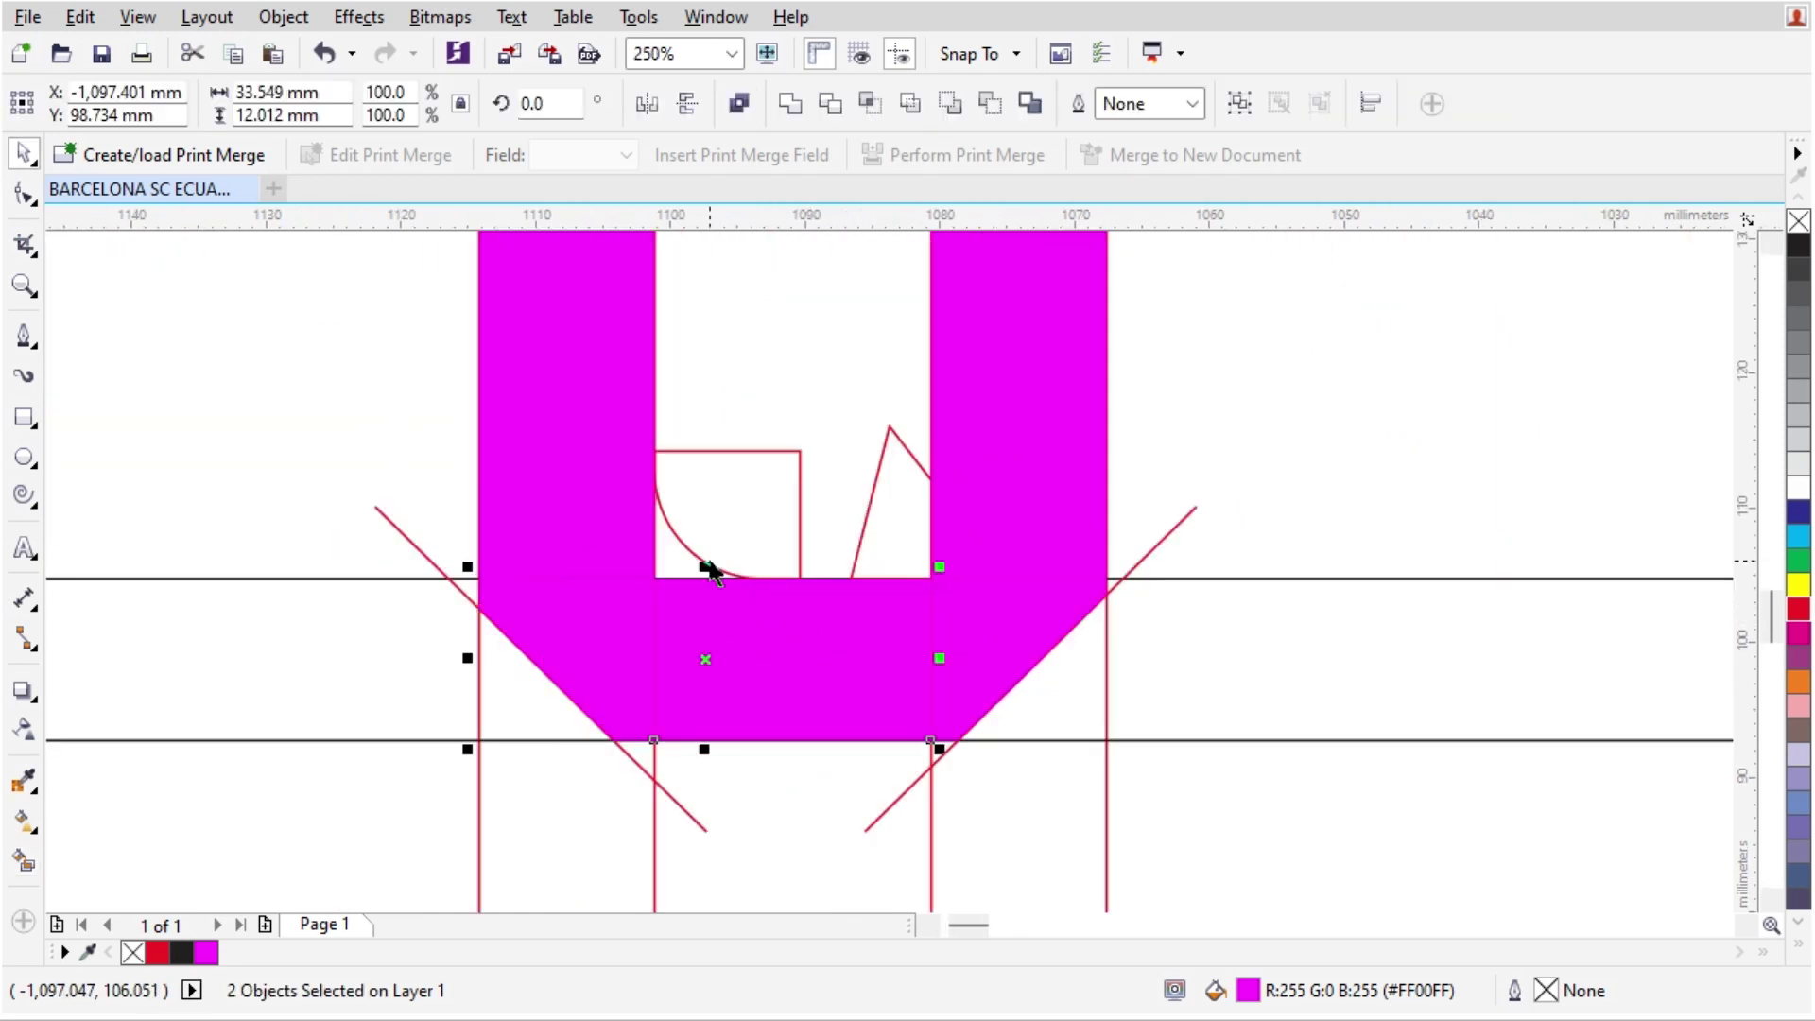
{"action": "key", "text": "space"}
{"action": "scroll", "coordinate": [709, 560], "scroll_direction": "up", "scroll_amount": 2}
{"action": "left_click", "coordinate": [670, 563]}
{"action": "scroll", "coordinate": [671, 565], "scroll_direction": "down", "scroll_amount": 4}
{"action": "key", "text": "space"}
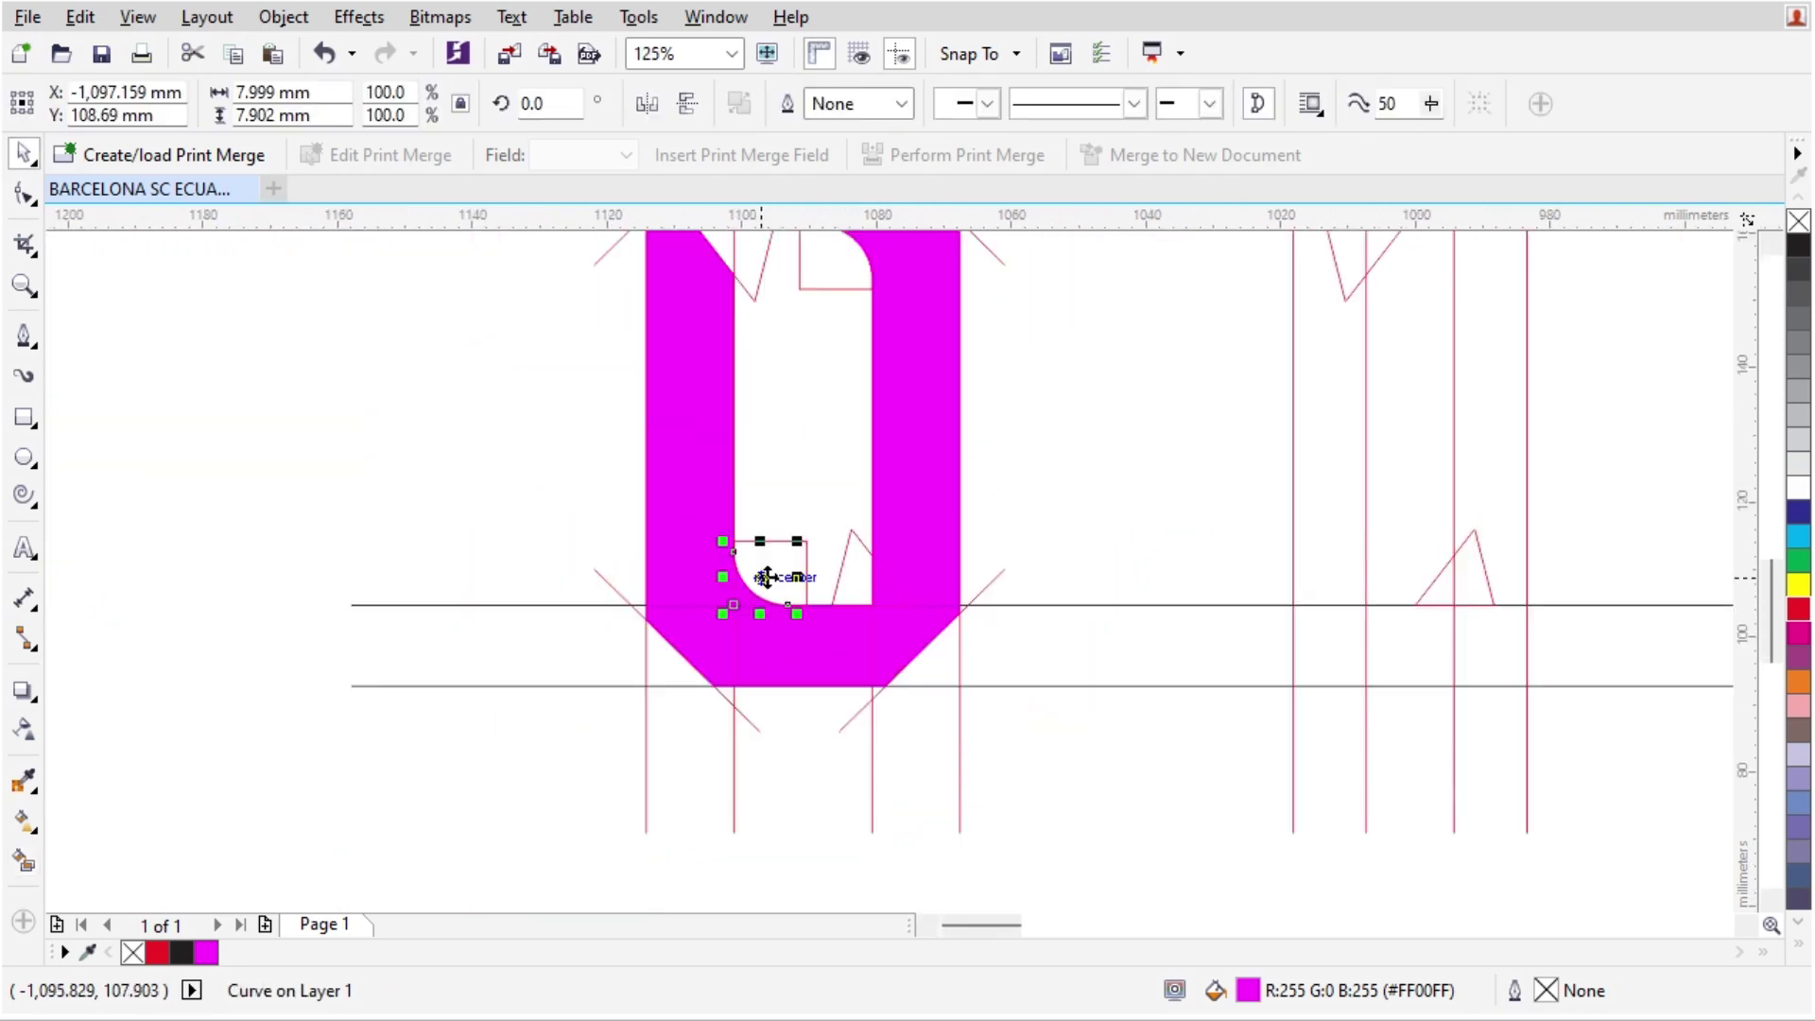
- Weld the zero's top bar, both upper corners and right stem together and fill the result with red
{"action": "scroll", "coordinate": [766, 572], "scroll_direction": "down", "scroll_amount": 2}
{"action": "scroll", "coordinate": [789, 425], "scroll_direction": "up", "scroll_amount": 2}
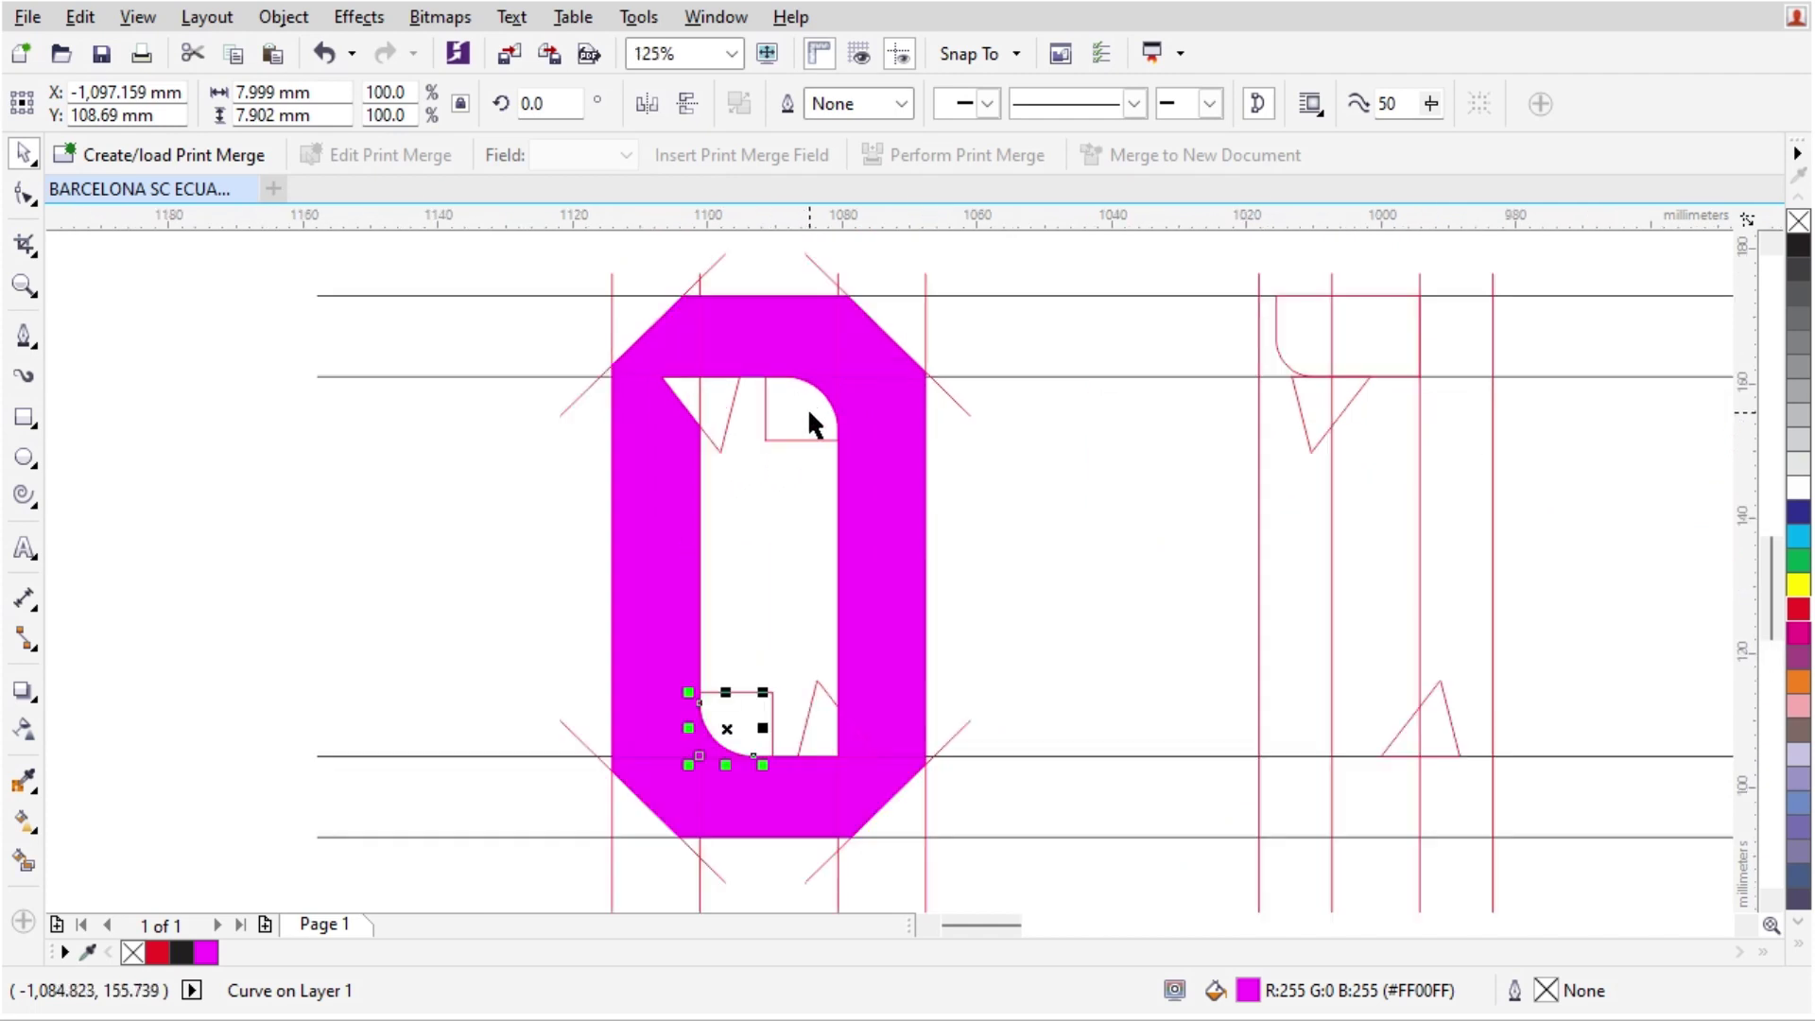
{"action": "left_click", "coordinate": [770, 335]}
{"action": "left_click", "coordinate": [676, 345], "text": "shift"}
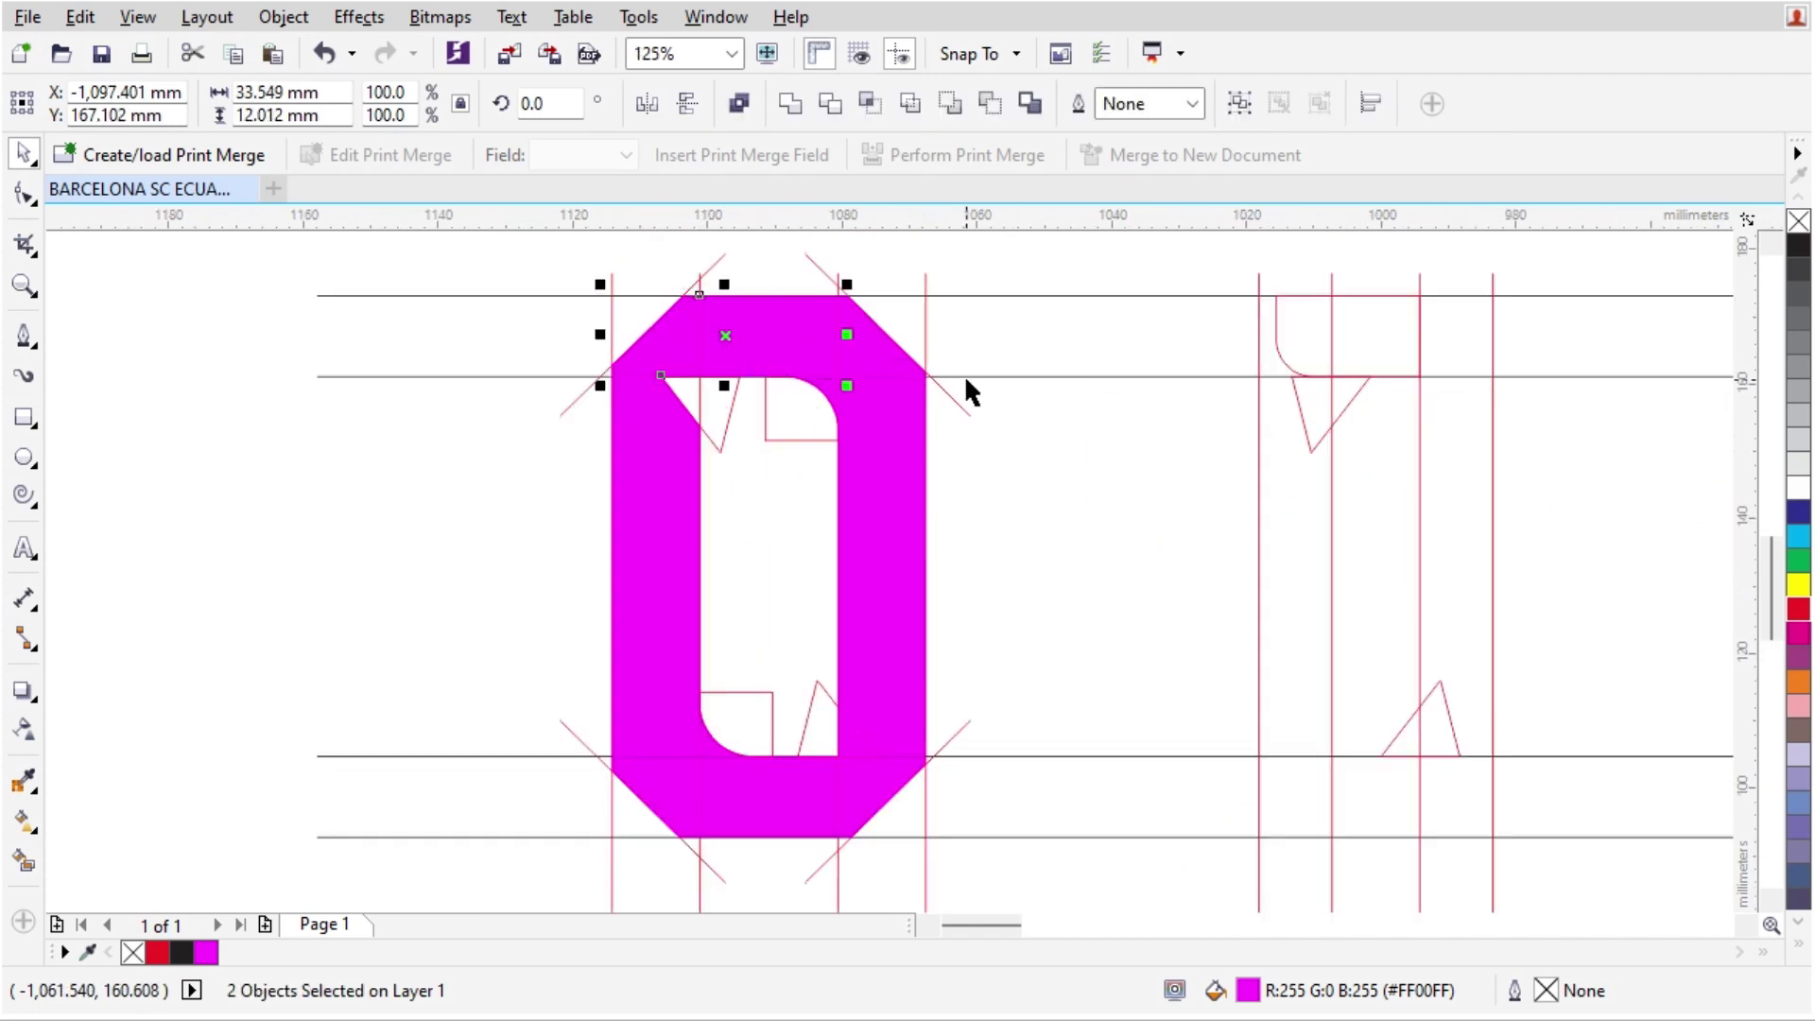
{"action": "left_click", "coordinate": [889, 374], "text": "shift"}
{"action": "left_click", "coordinate": [895, 457], "text": "shift"}
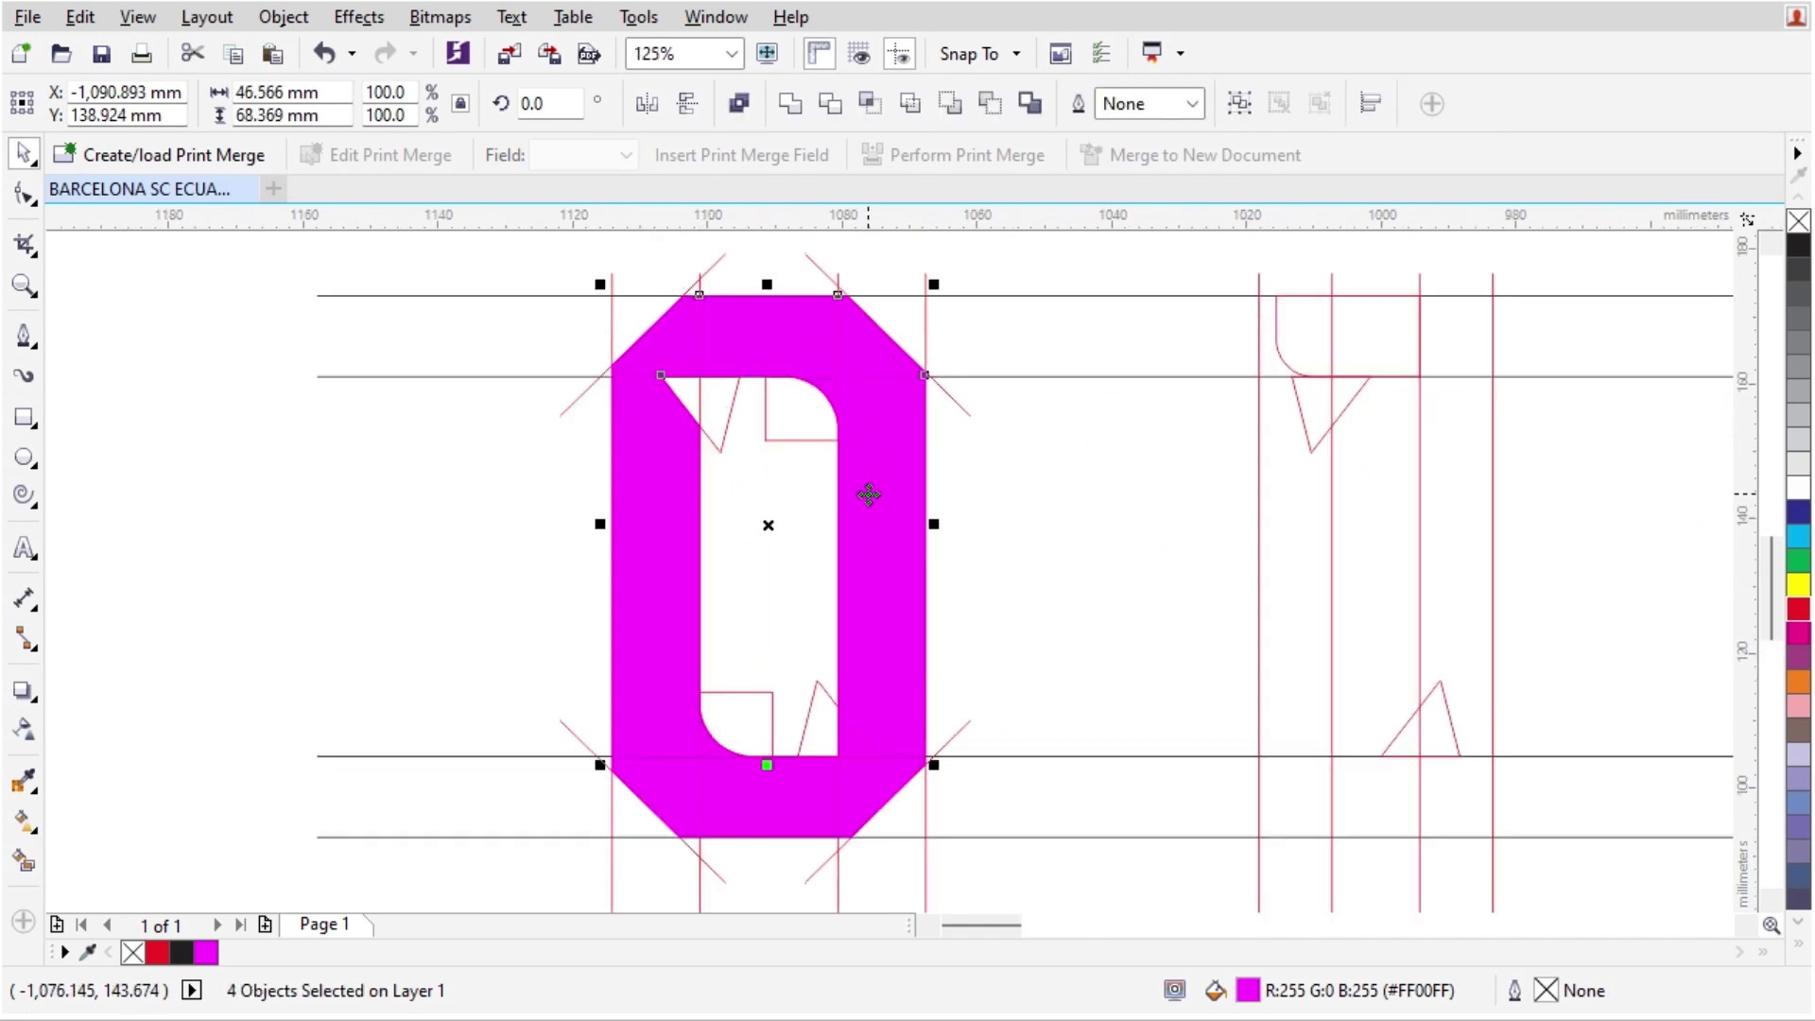
{"action": "left_click", "coordinate": [794, 106]}
{"action": "left_click", "coordinate": [1798, 610]}
{"action": "left_click", "coordinate": [1115, 524]}
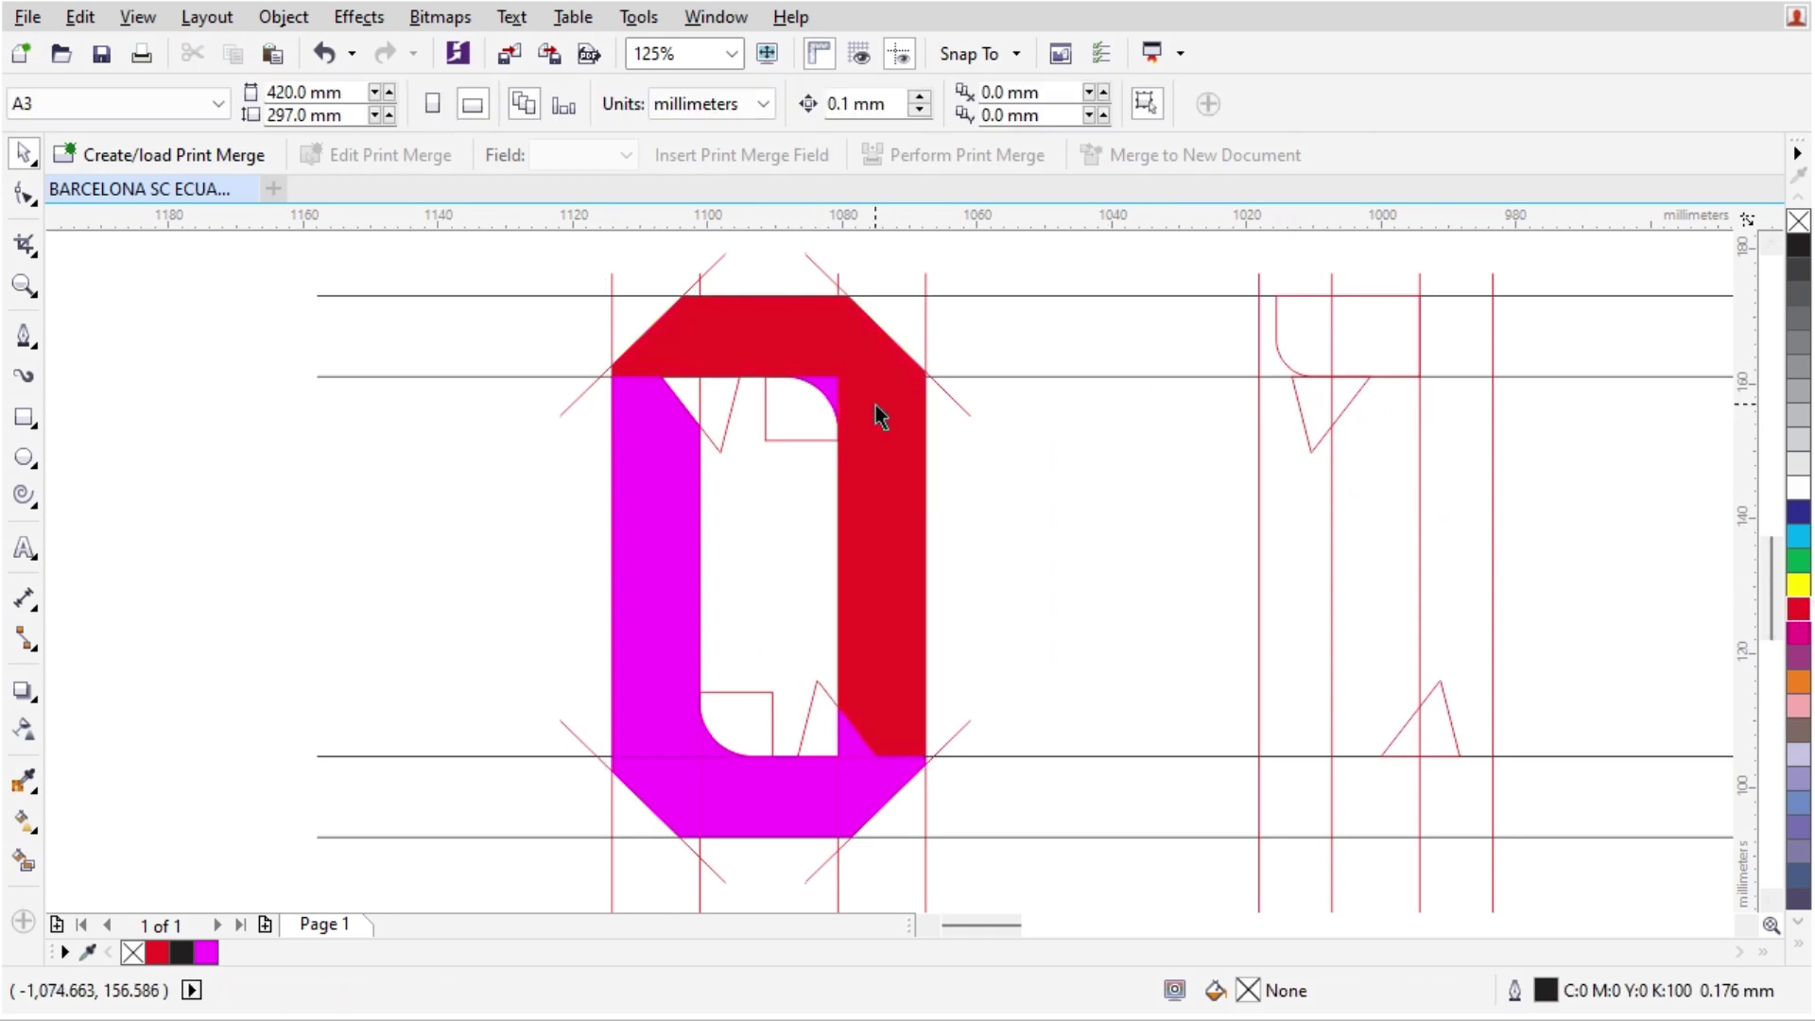
- Weld the inner upper-right rounded piece and the left stem to the red shape of the zero
{"action": "scroll", "coordinate": [875, 405], "scroll_direction": "up", "scroll_amount": 2}
{"action": "left_click", "coordinate": [829, 399]}
{"action": "left_click", "coordinate": [836, 303], "text": "shift"}
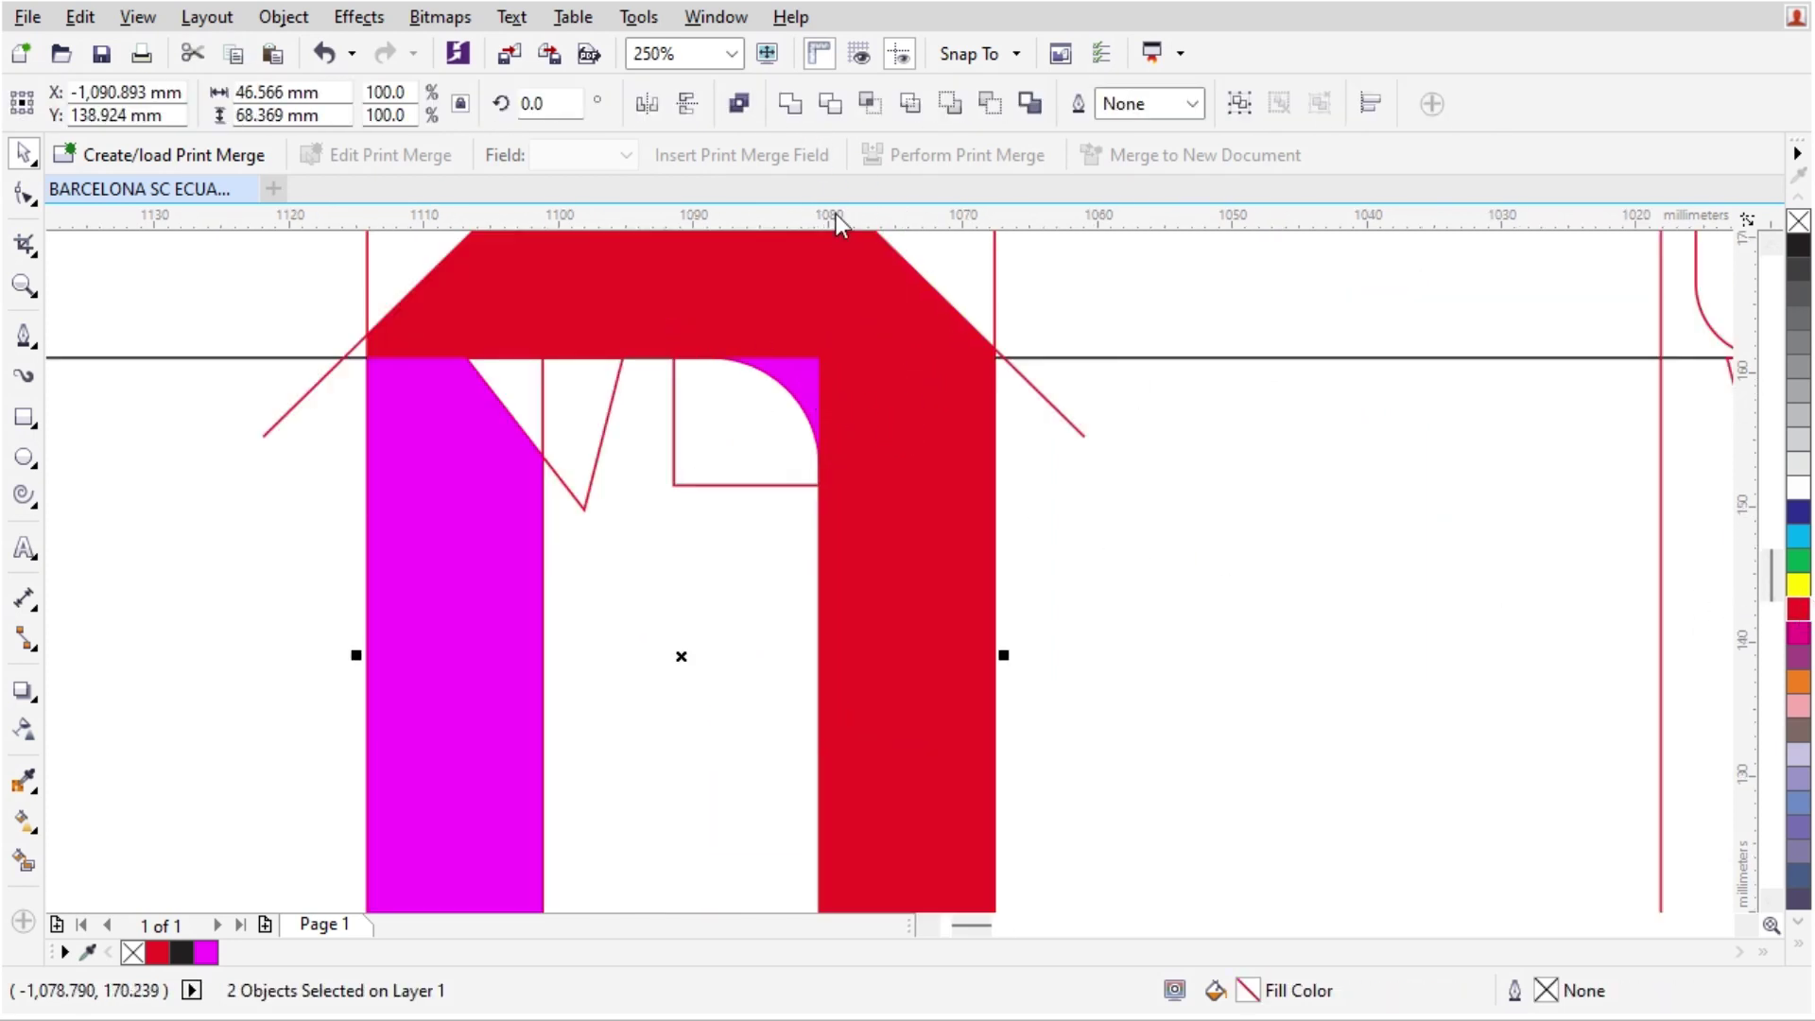
{"action": "left_click", "coordinate": [804, 107]}
{"action": "left_click", "coordinate": [530, 461]}
{"action": "left_click", "coordinate": [587, 274], "text": "shift"}
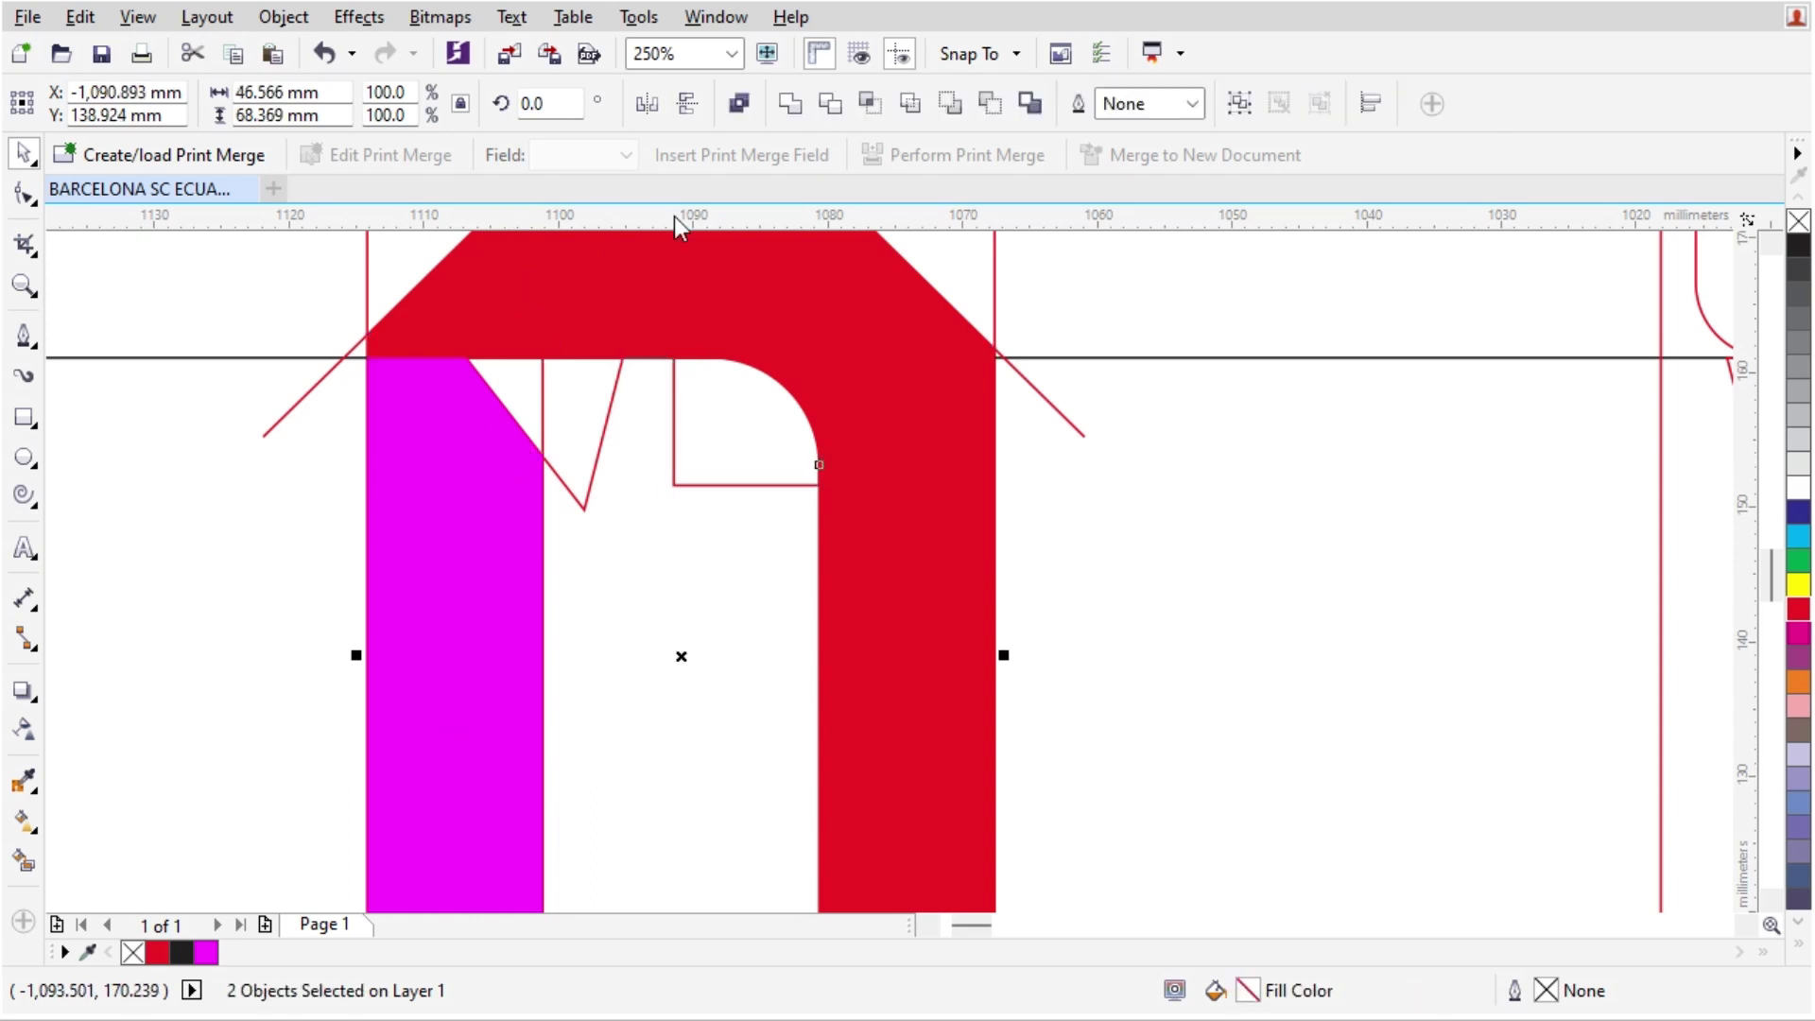
{"action": "left_click", "coordinate": [794, 103]}
- Weld the zero's bottom bar, lower-left corner and inner rounded piece to the red shape
{"action": "scroll", "coordinate": [841, 411], "scroll_direction": "down", "scroll_amount": 2}
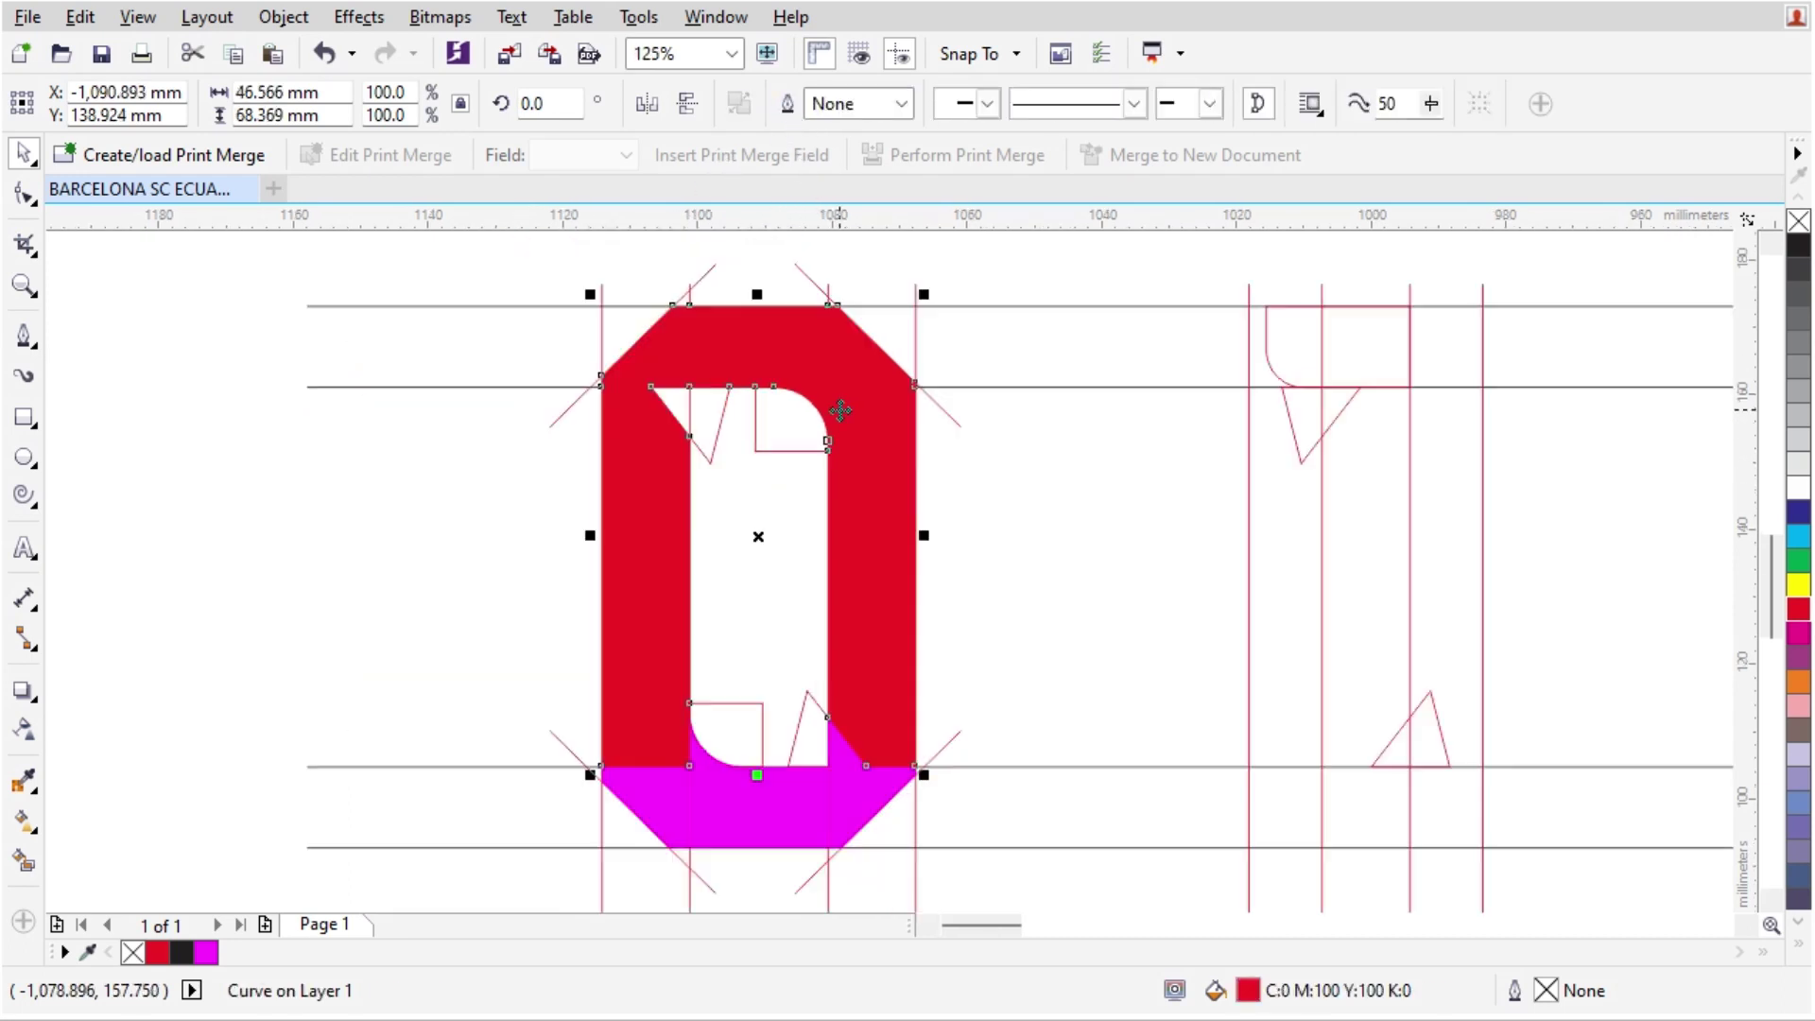
{"action": "scroll", "coordinate": [717, 846], "scroll_direction": "up", "scroll_amount": 2}
{"action": "left_click", "coordinate": [721, 791]}
{"action": "left_click", "coordinate": [700, 697], "text": "shift"}
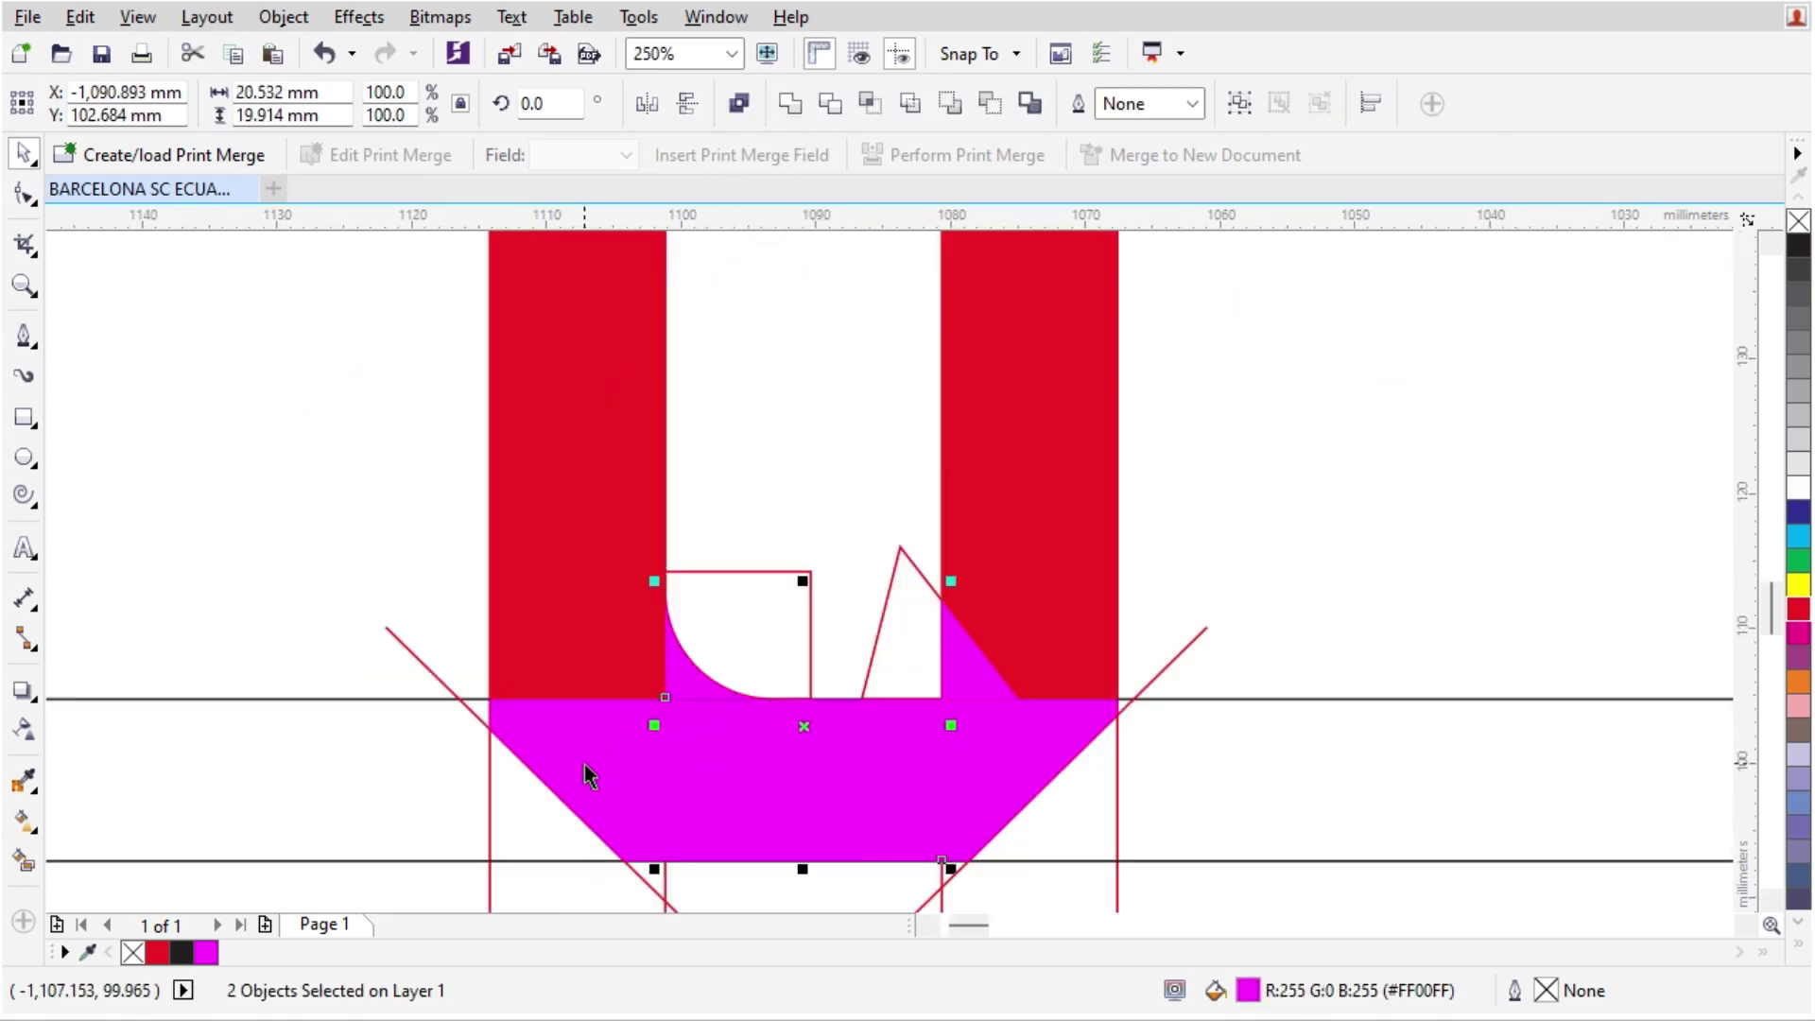
{"action": "left_click", "coordinate": [590, 546], "text": "shift"}
{"action": "left_click", "coordinate": [700, 652], "text": "shift"}
{"action": "left_click", "coordinate": [794, 102]}
{"action": "key", "text": "Escape"}
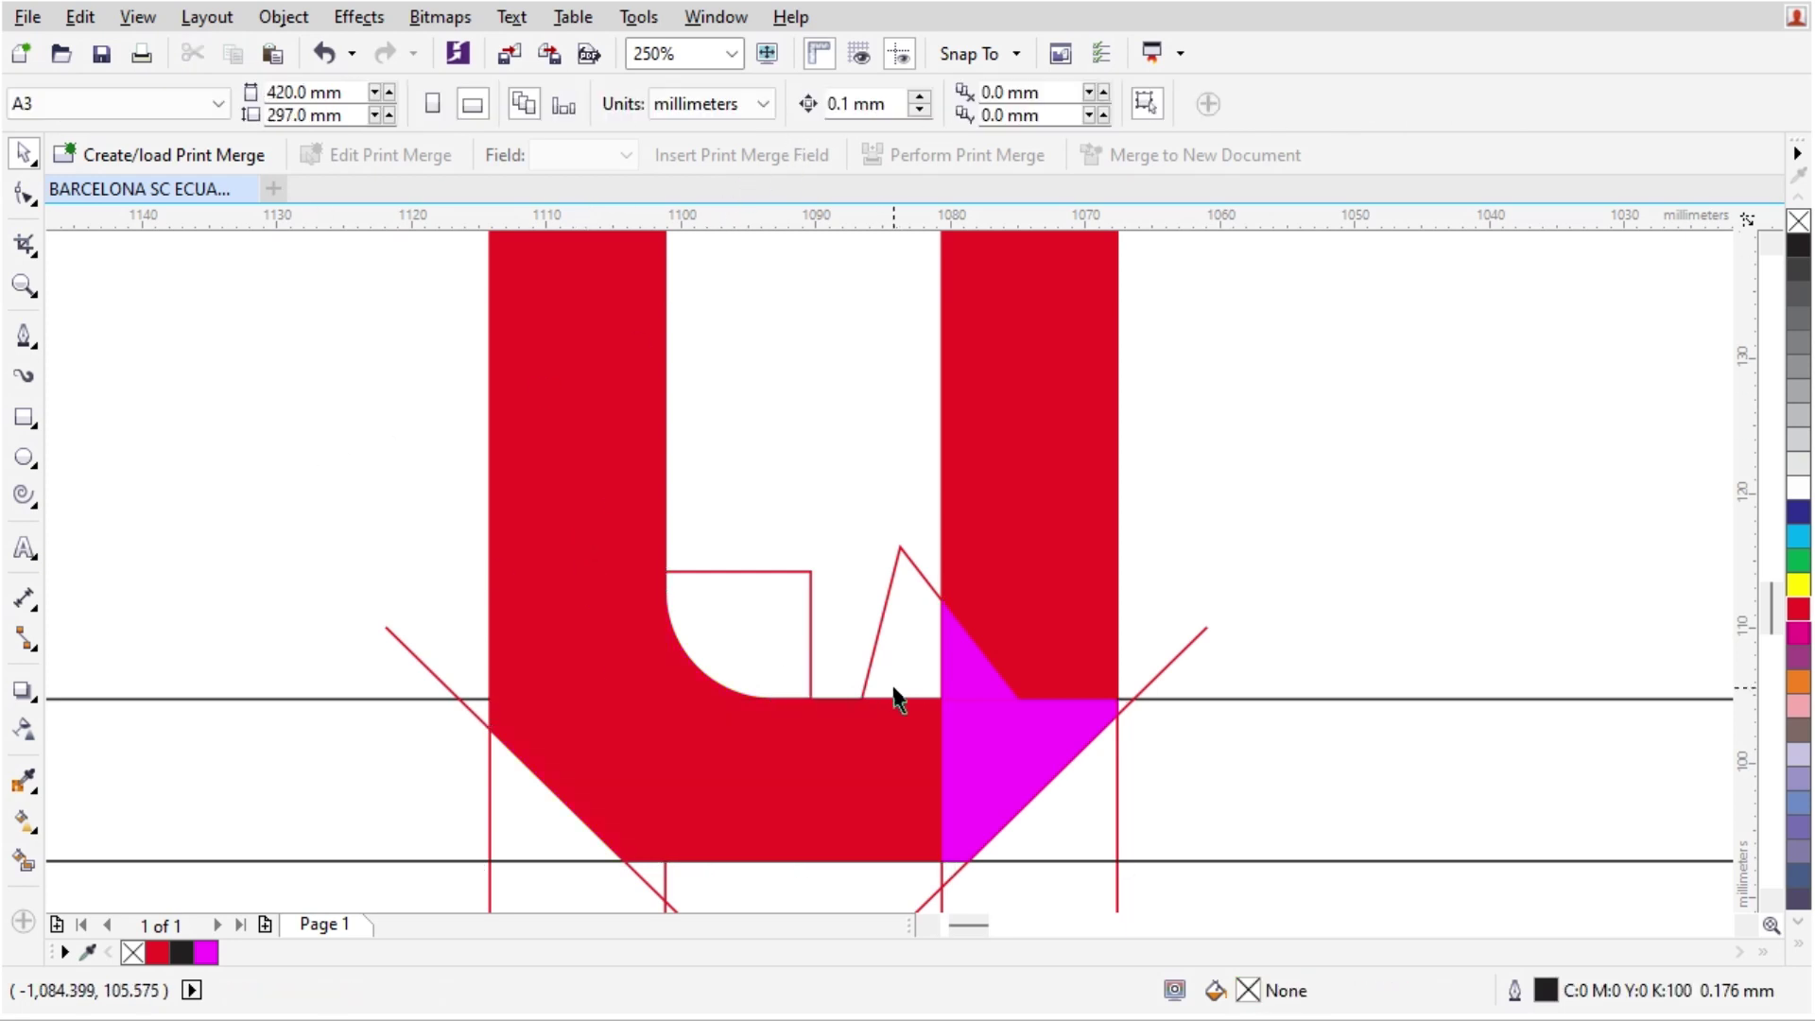
- Weld the remaining magenta lower-right corner pieces to the red shape to complete the zero
{"action": "left_click", "coordinate": [976, 679]}
{"action": "left_click", "coordinate": [1019, 610], "text": "shift"}
{"action": "left_click", "coordinate": [992, 467], "text": "shift"}
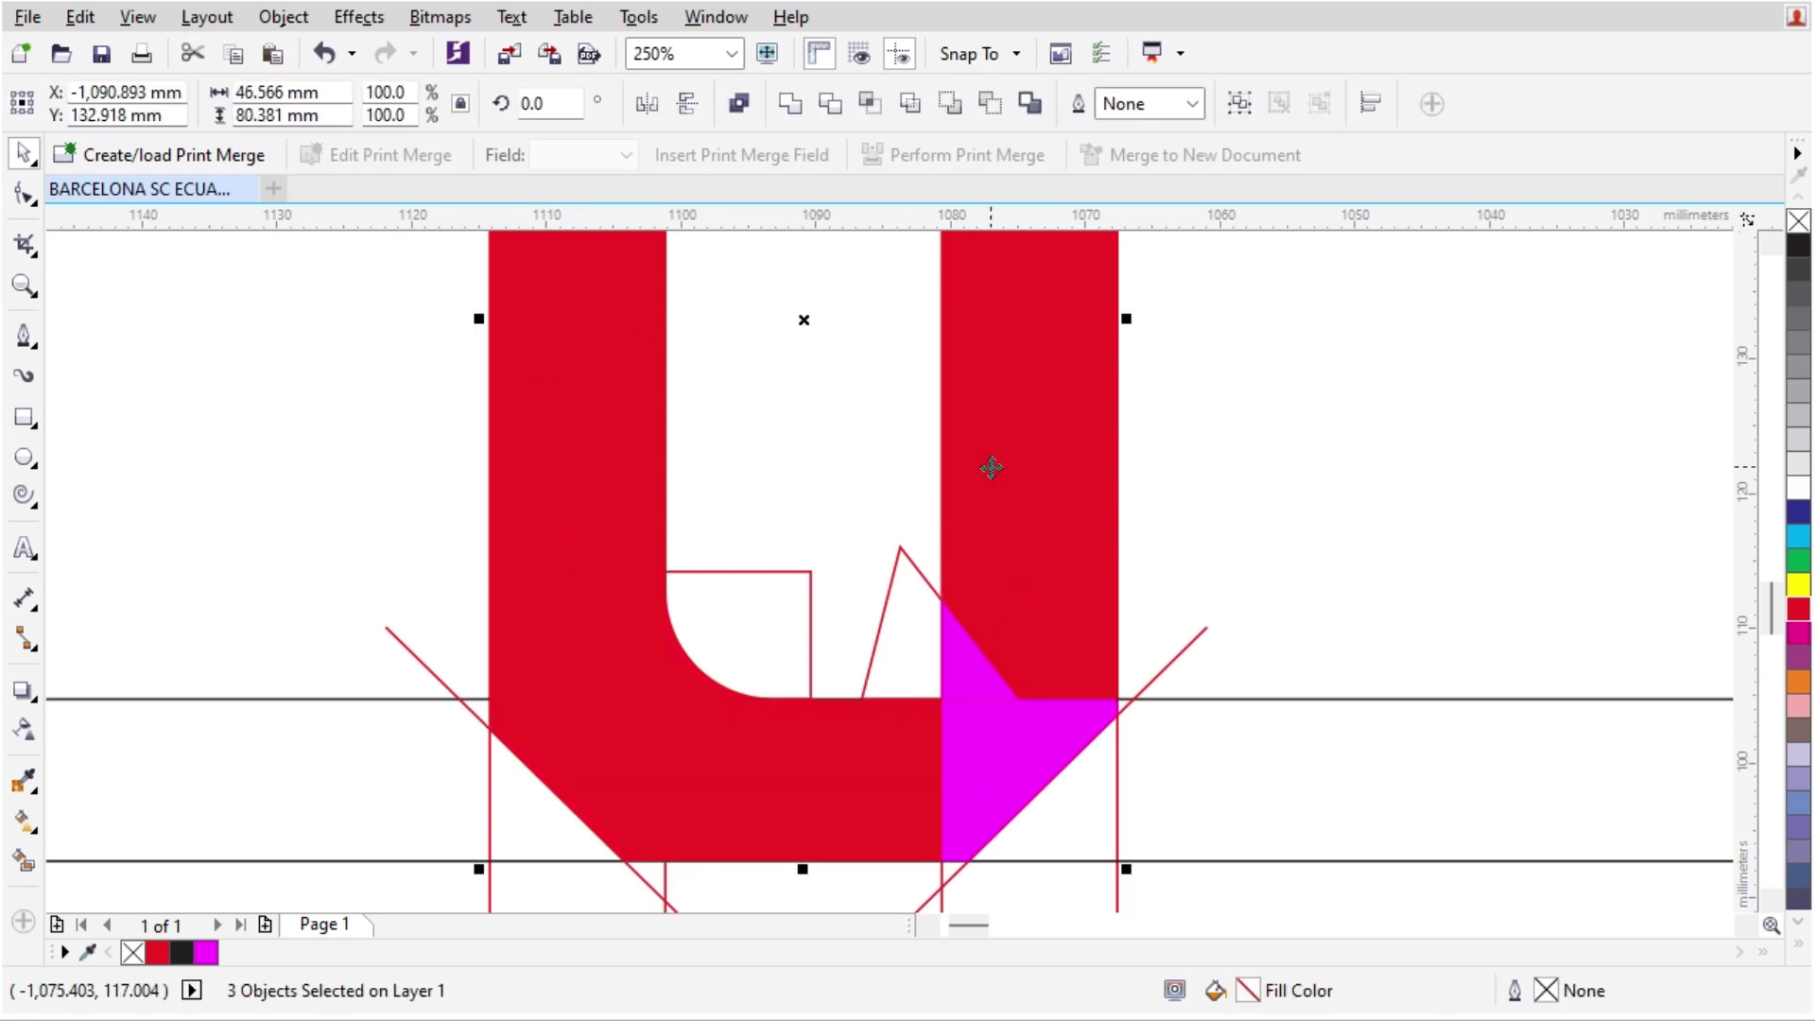
{"action": "left_click", "coordinate": [789, 104]}
{"action": "scroll", "coordinate": [884, 582], "scroll_direction": "down", "scroll_amount": 3}
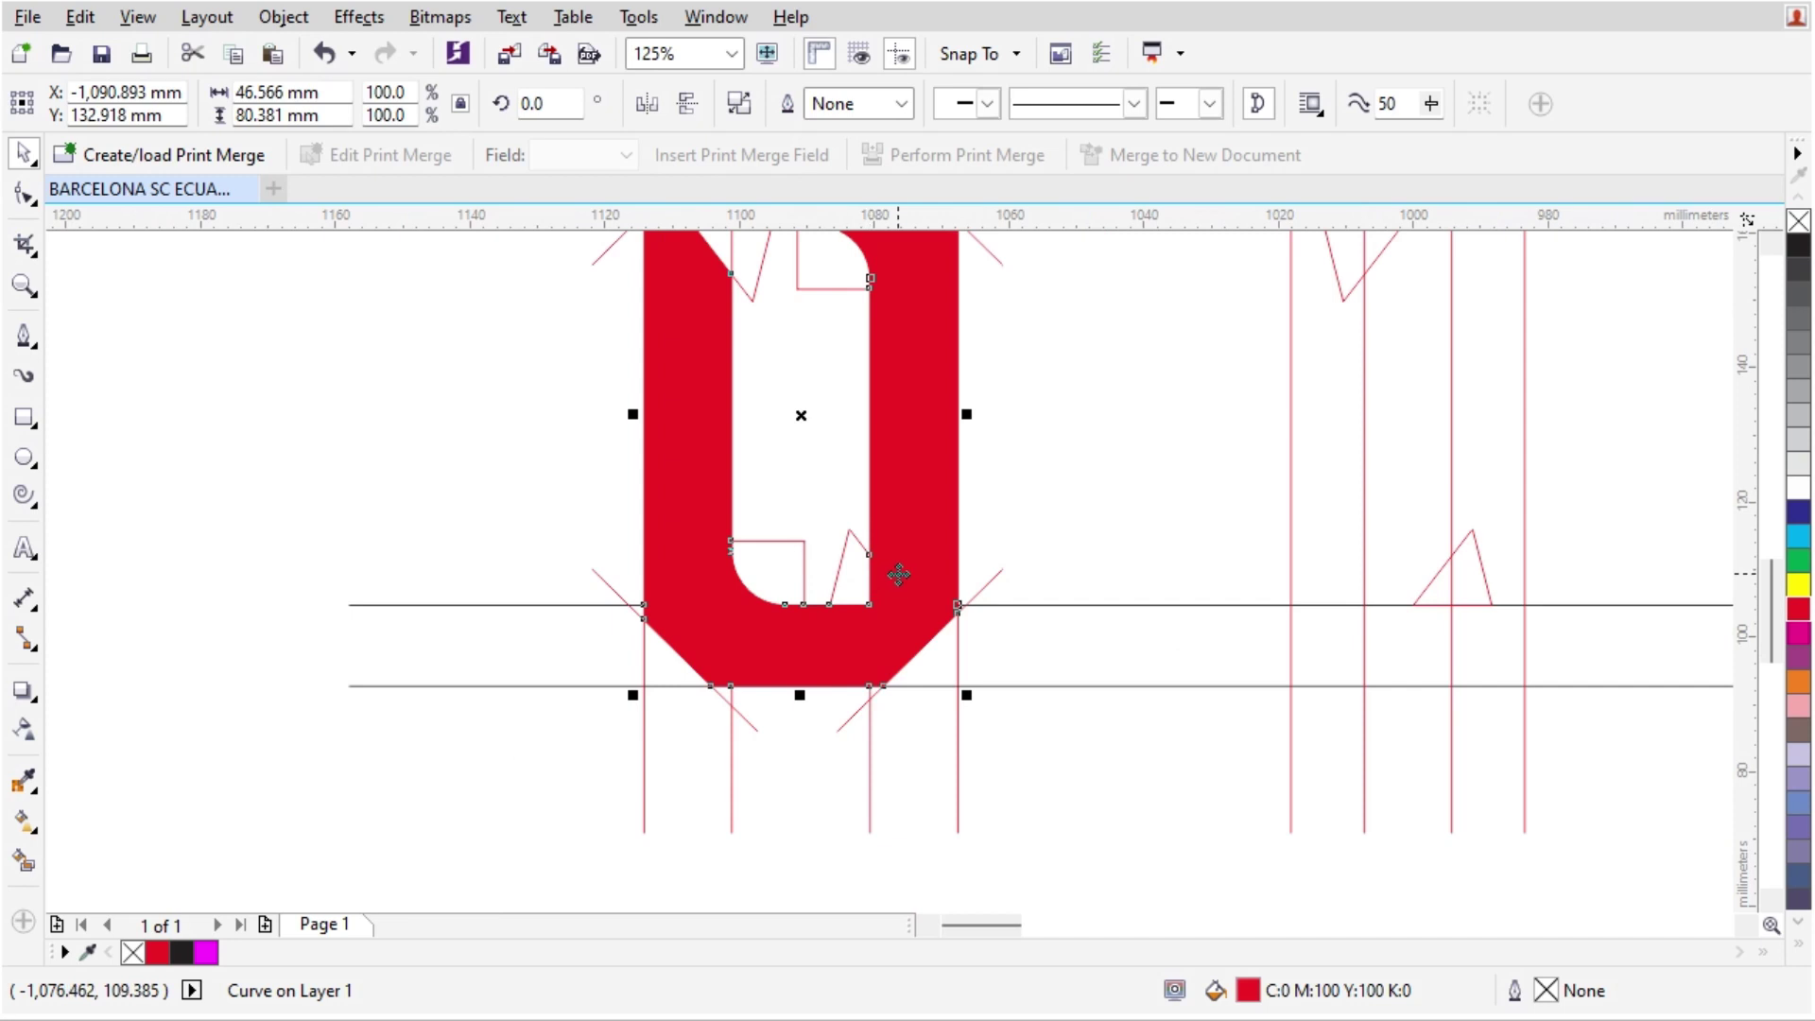
- Delete the leftover red construction lines around the zero, keeping its filled shape and the horizontal guides
{"action": "scroll", "coordinate": [894, 594], "scroll_direction": "down", "scroll_amount": 1}
{"action": "scroll", "coordinate": [924, 430], "scroll_direction": "up", "scroll_amount": 1}
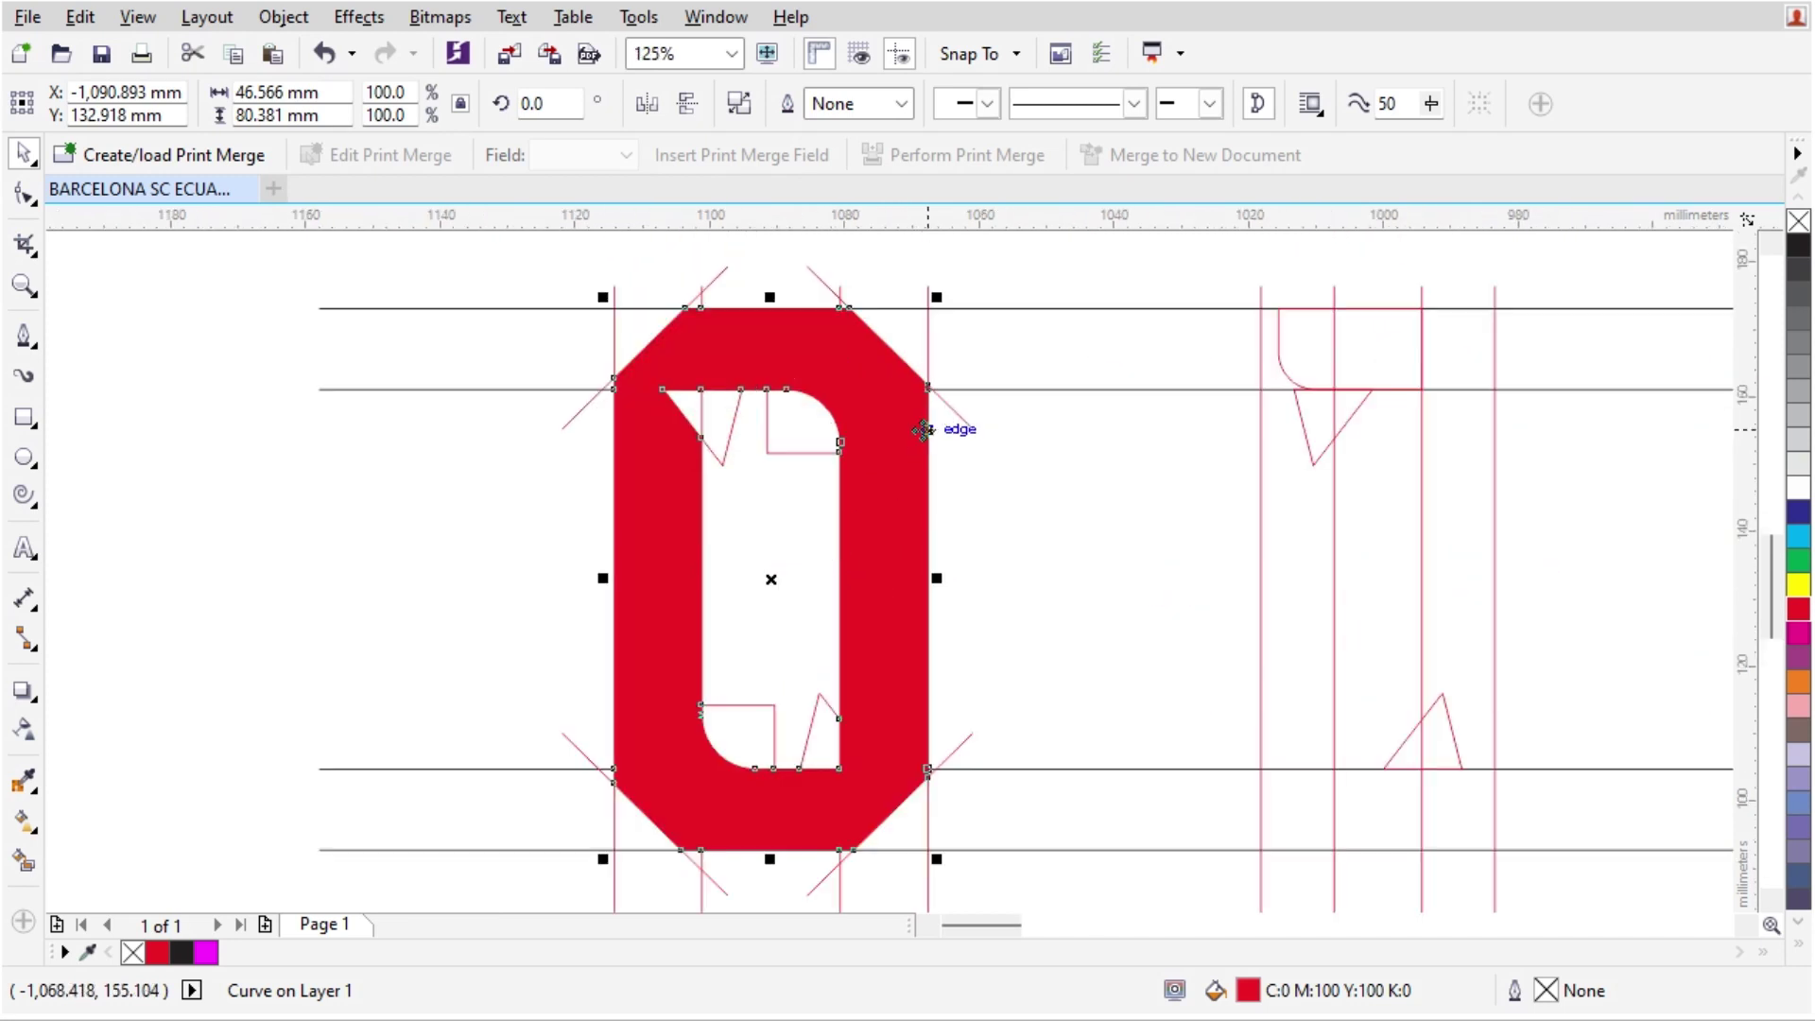
{"action": "key", "text": "Delete"}
{"action": "left_click_drag", "start_coordinate": [944, 939], "coordinate": [981, 871]}
{"action": "key", "text": "Delete"}
{"action": "key", "text": "ctrl+z"}
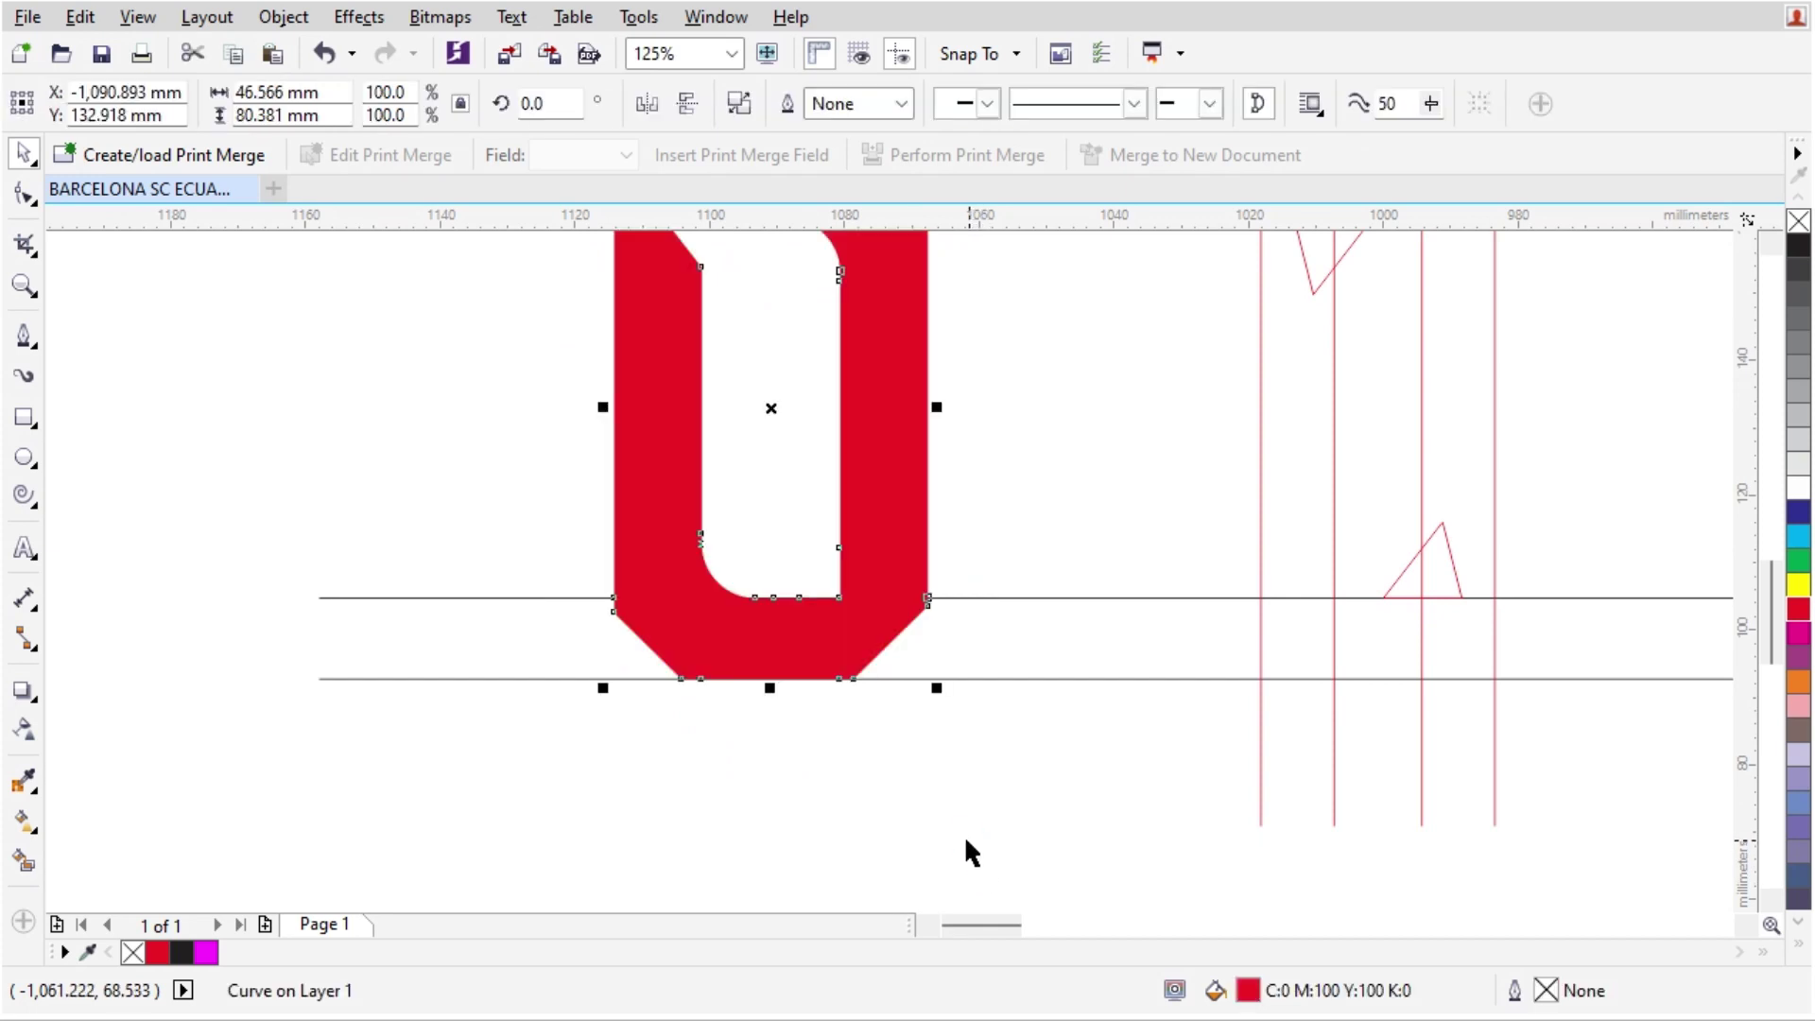
{"action": "scroll", "coordinate": [964, 836], "scroll_direction": "down", "scroll_amount": 1}
{"action": "left_click", "coordinate": [989, 615]}
{"action": "scroll", "coordinate": [922, 576], "scroll_direction": "up", "scroll_amount": 1}
{"action": "left_click", "coordinate": [910, 567]}
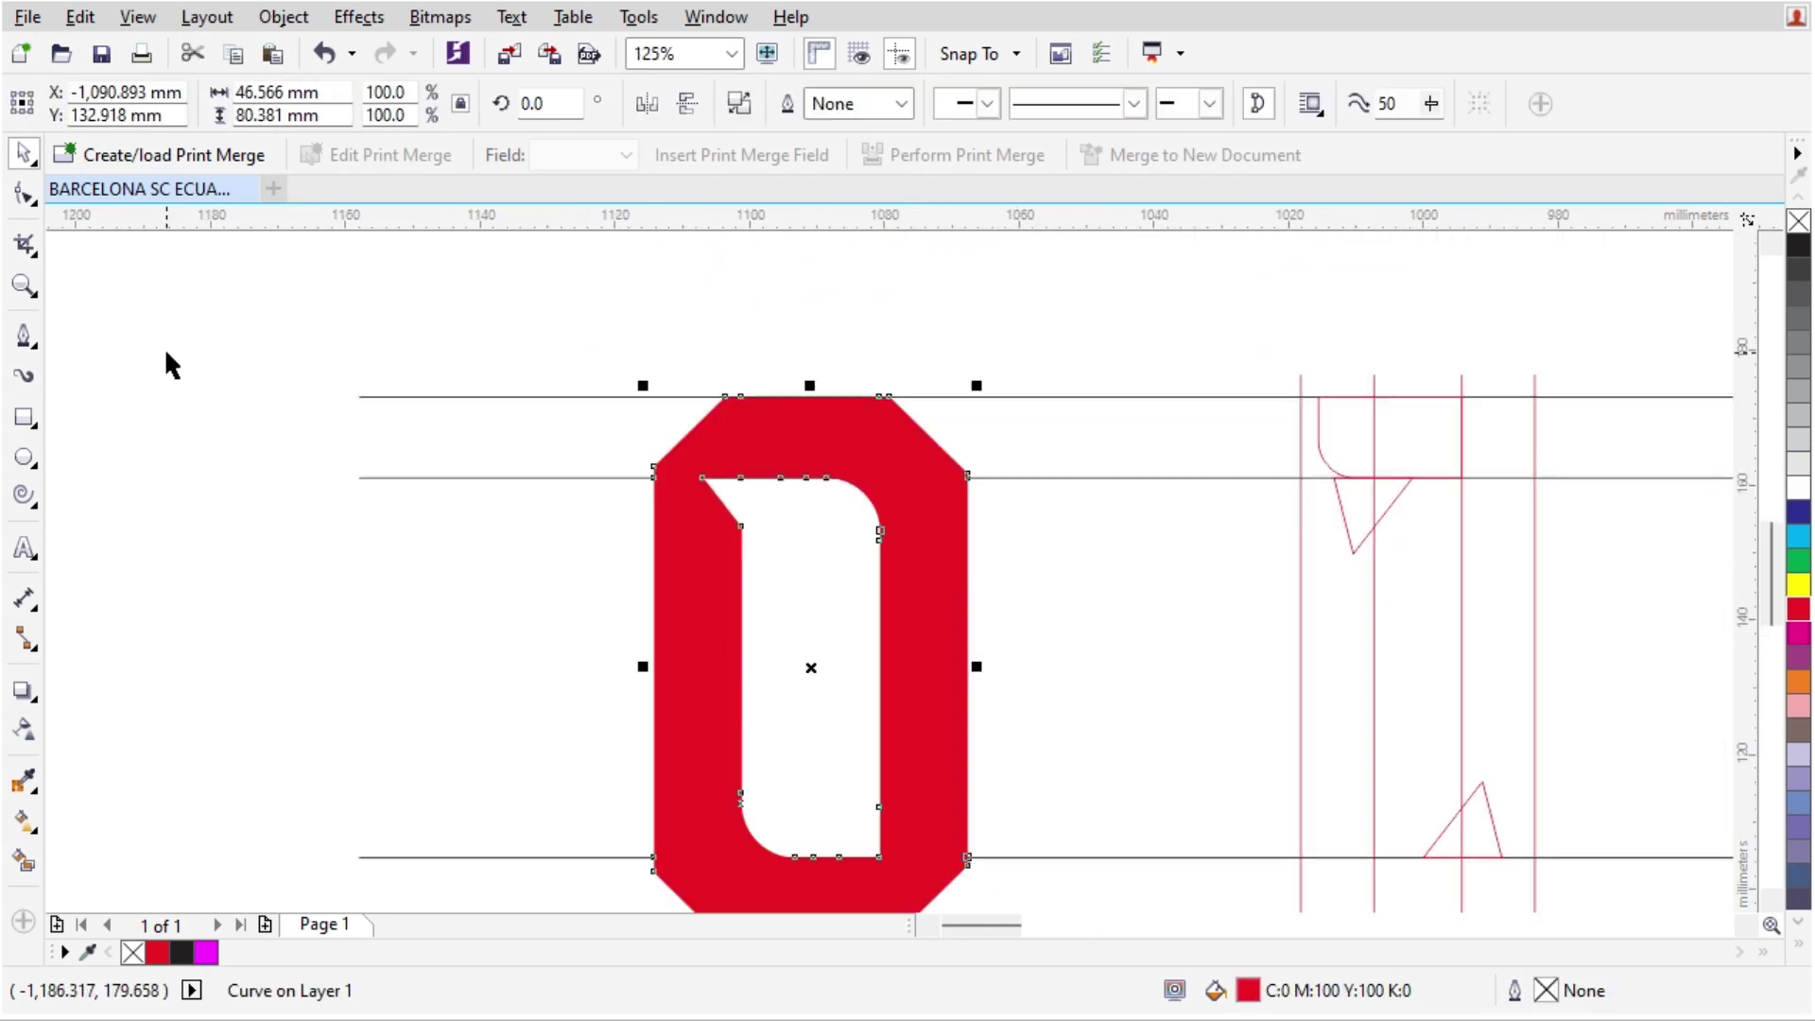
- Delete the redundant nodes along the top edge of the zero's inner opening
{"action": "left_click", "coordinate": [25, 194]}
{"action": "scroll", "coordinate": [826, 478], "scroll_direction": "up", "scroll_amount": 2}
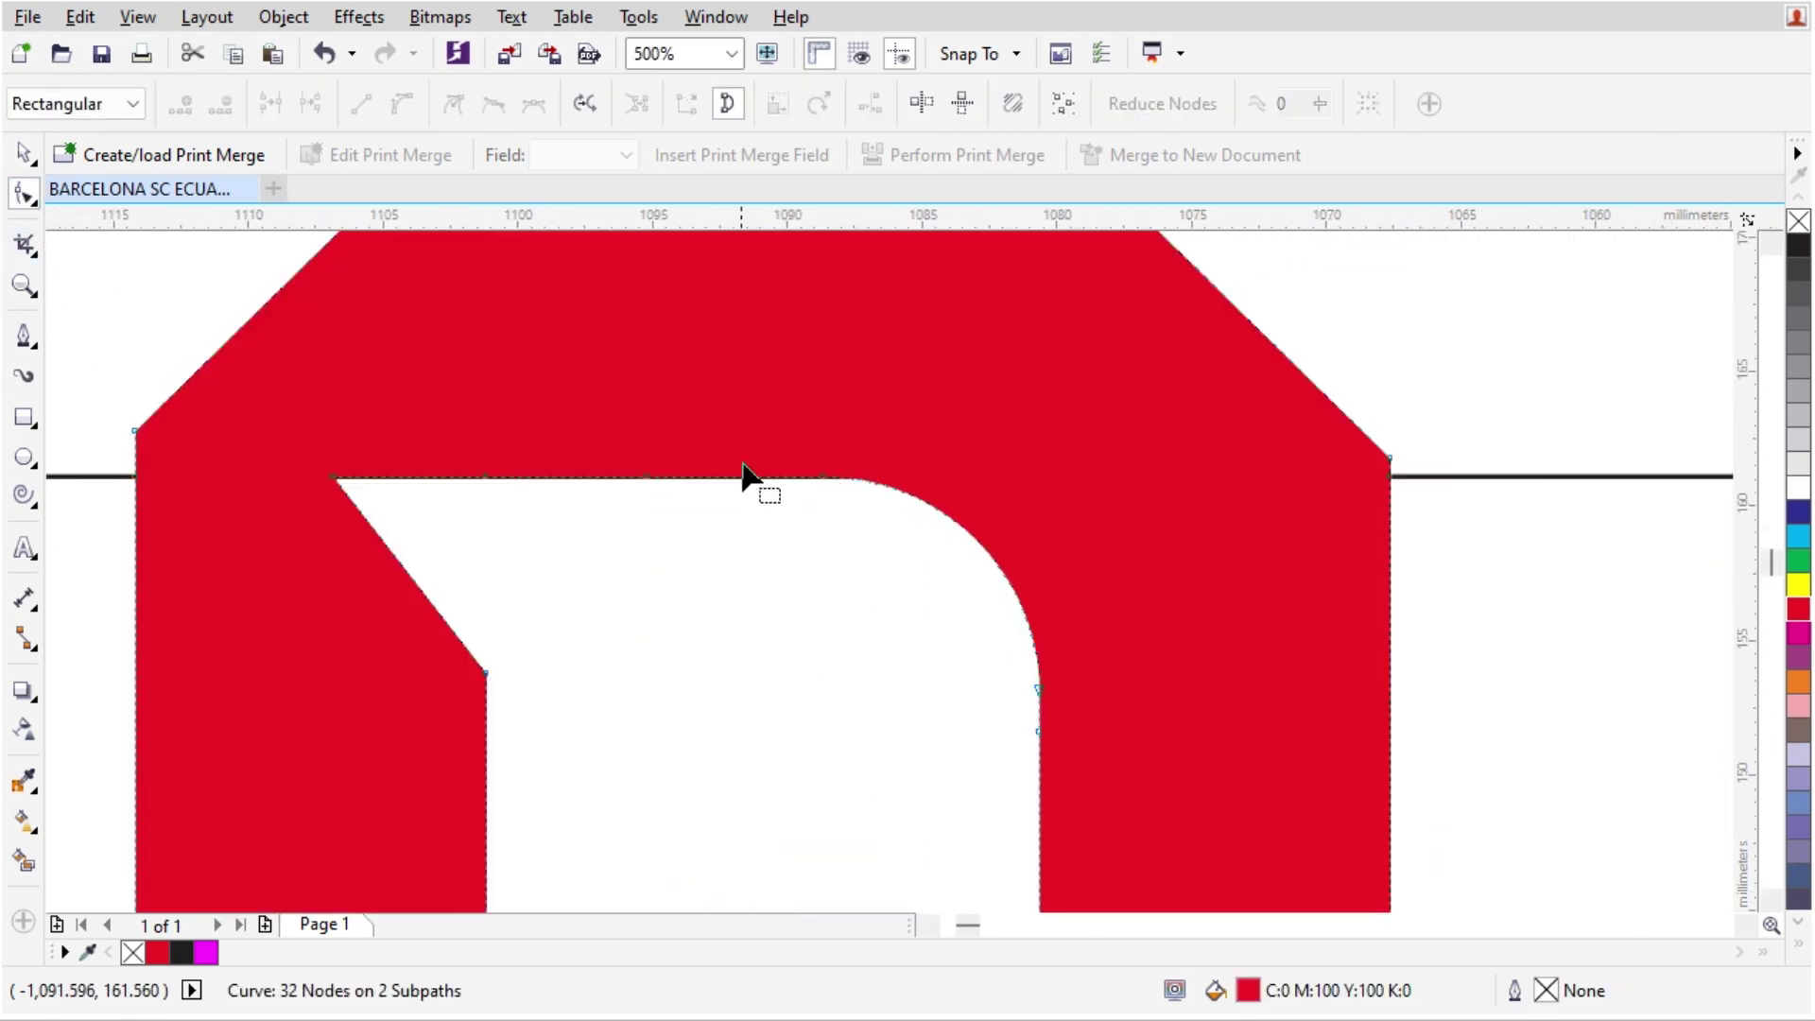
{"action": "left_click_drag", "start_coordinate": [742, 450], "coordinate": [467, 501]}
{"action": "key", "text": "Delete"}
{"action": "left_click_drag", "start_coordinate": [772, 518], "coordinate": [771, 518]}
{"action": "key", "text": "Delete"}
- Delete the redundant nodes along the zero's outer top edge
{"action": "scroll", "coordinate": [696, 437], "scroll_direction": "down", "scroll_amount": 1}
{"action": "scroll", "coordinate": [598, 285], "scroll_direction": "up", "scroll_amount": 1}
{"action": "left_click", "coordinate": [572, 317]}
{"action": "key", "text": "Delete"}
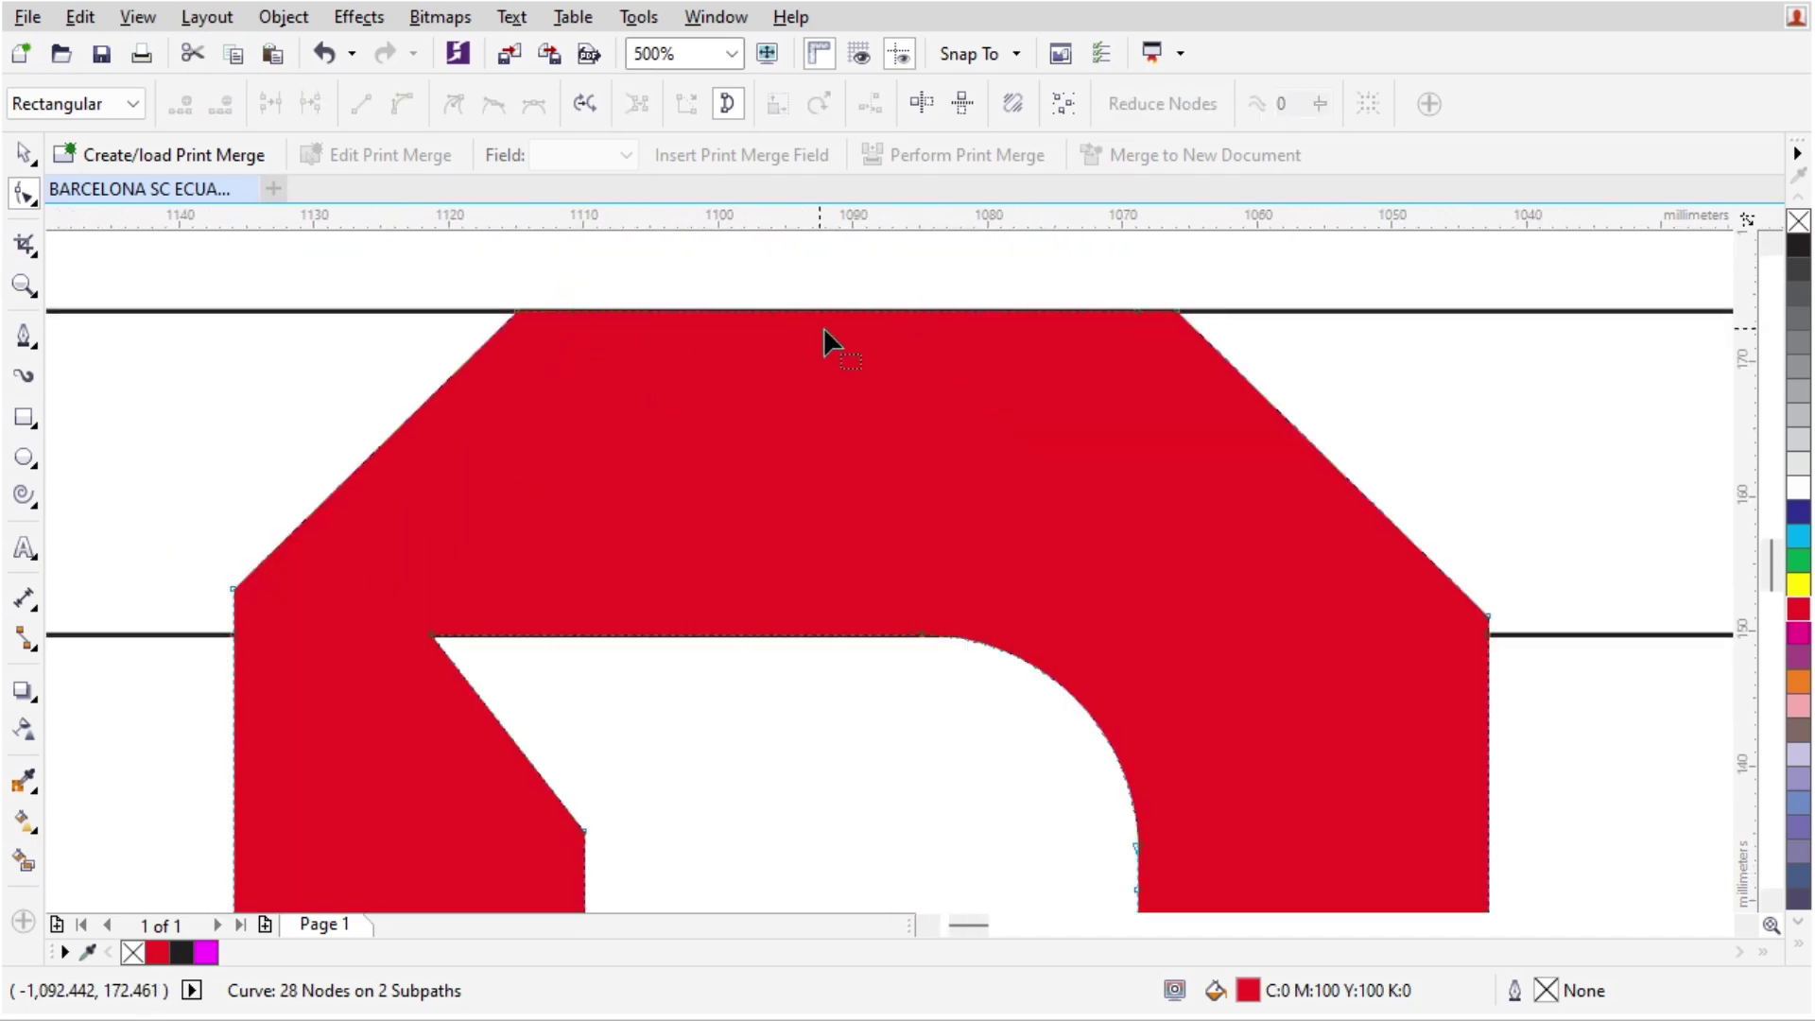
{"action": "scroll", "coordinate": [824, 327], "scroll_direction": "down", "scroll_amount": 1}
{"action": "scroll", "coordinate": [984, 316], "scroll_direction": "up", "scroll_amount": 1}
{"action": "left_click_drag", "start_coordinate": [940, 322], "coordinate": [940, 321]}
{"action": "key", "text": "Delete"}
{"action": "scroll", "coordinate": [924, 324], "scroll_direction": "down", "scroll_amount": 1}
{"action": "scroll", "coordinate": [1031, 452], "scroll_direction": "down", "scroll_amount": 1}
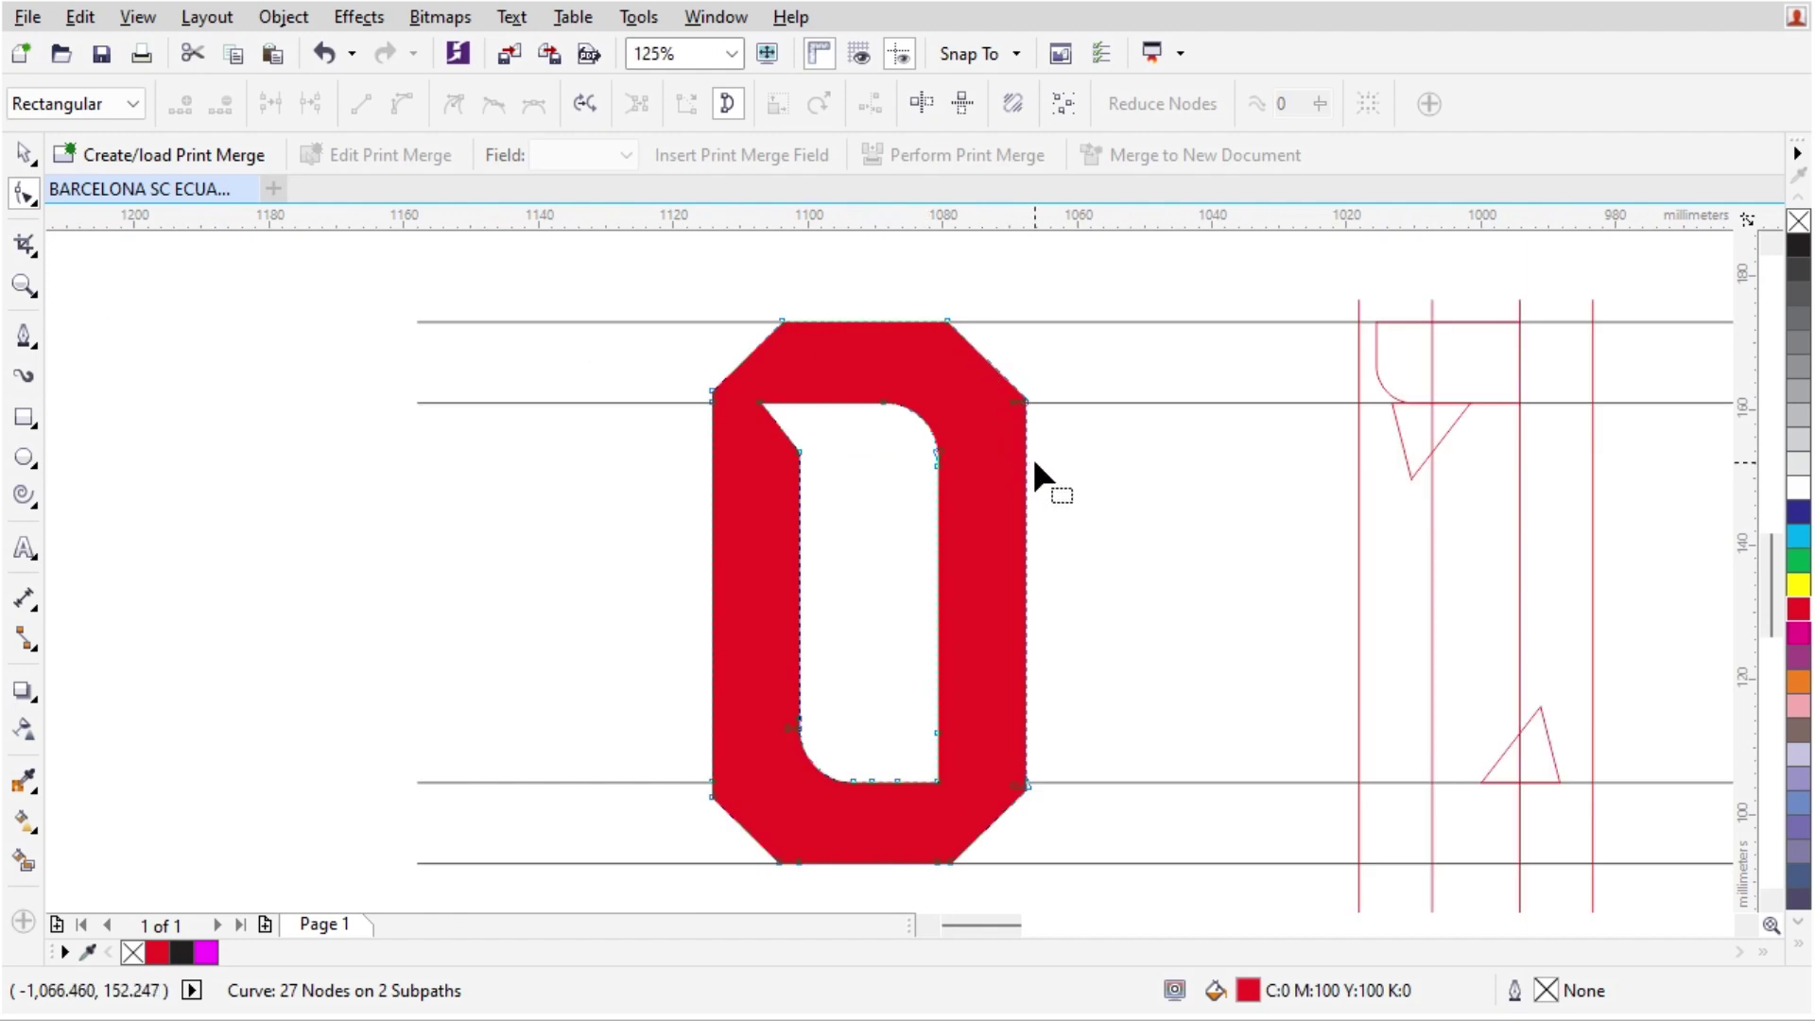
- Delete the redundant node just below the zero's outer upper-right corner
{"action": "scroll", "coordinate": [1016, 369], "scroll_direction": "up", "scroll_amount": 1}
{"action": "scroll", "coordinate": [1013, 352], "scroll_direction": "up", "scroll_amount": 1}
{"action": "left_click", "coordinate": [1020, 340]}
{"action": "key", "text": "Delete"}
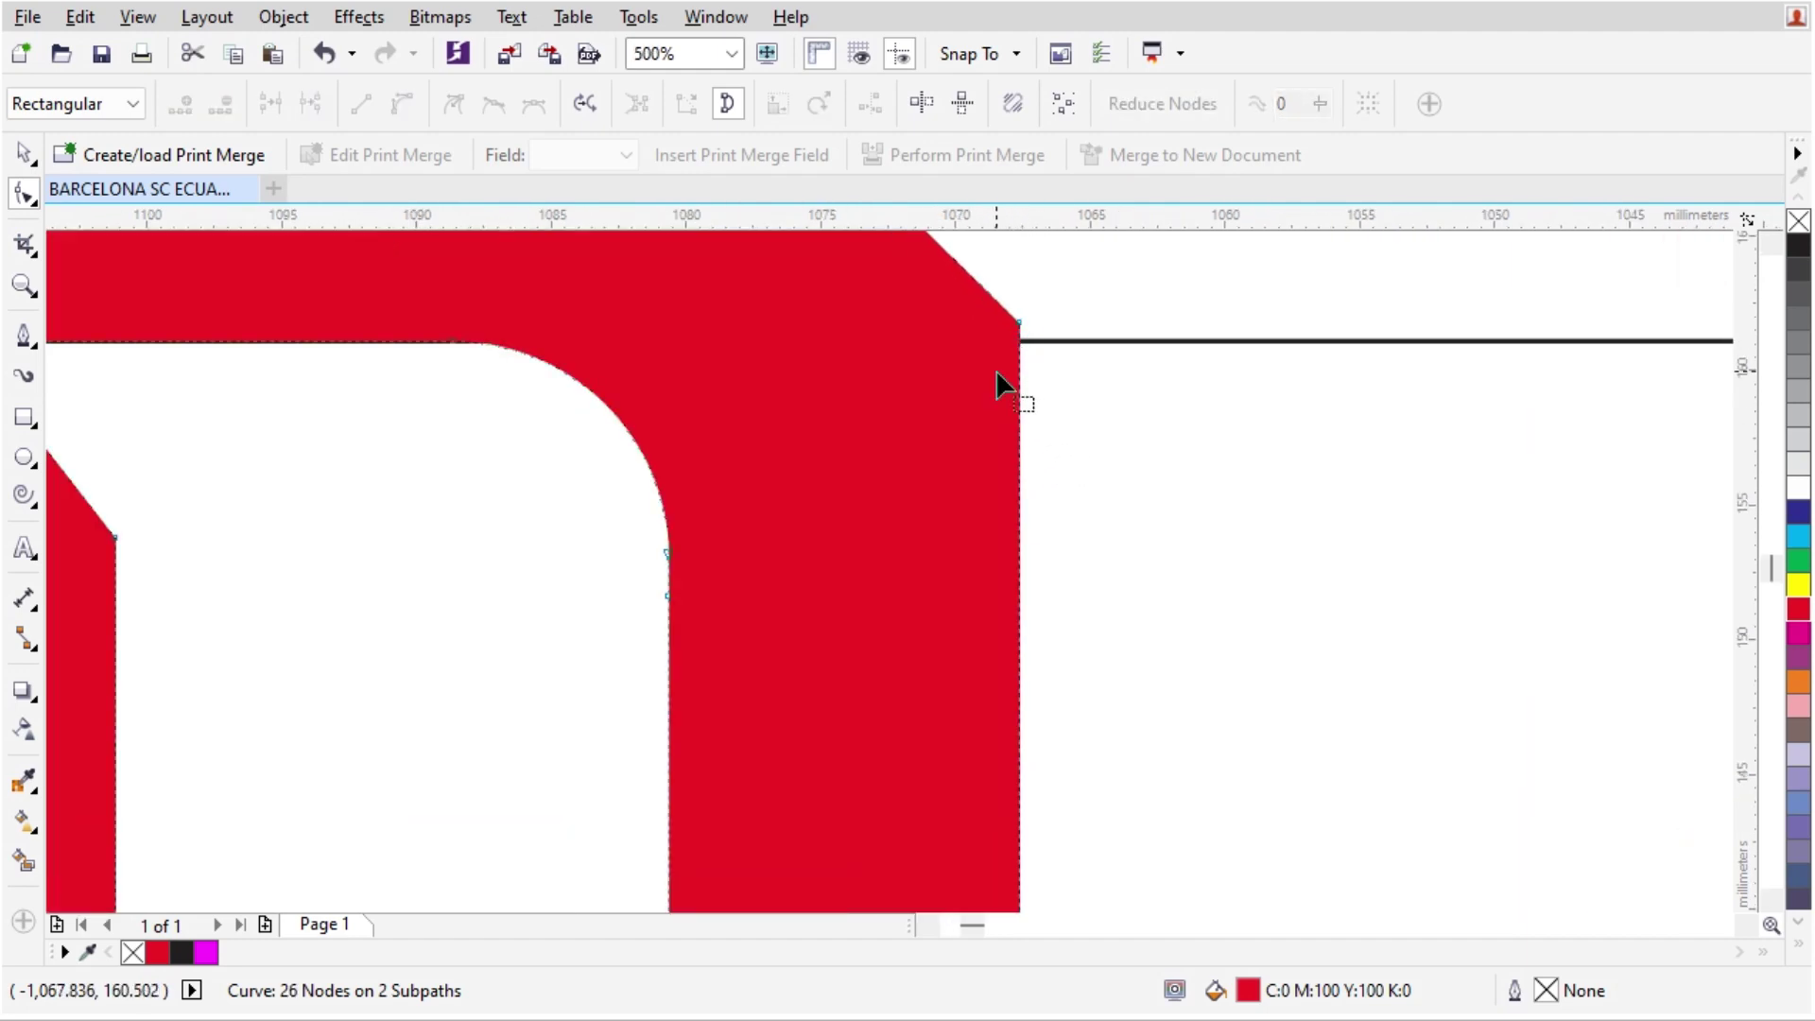
- Delete the redundant nodes along the bottom edge of the zero's inner opening
{"action": "scroll", "coordinate": [1002, 381], "scroll_direction": "down", "scroll_amount": 2}
{"action": "scroll", "coordinate": [922, 803], "scroll_direction": "up", "scroll_amount": 2}
{"action": "scroll", "coordinate": [661, 660], "scroll_direction": "down", "scroll_amount": 1}
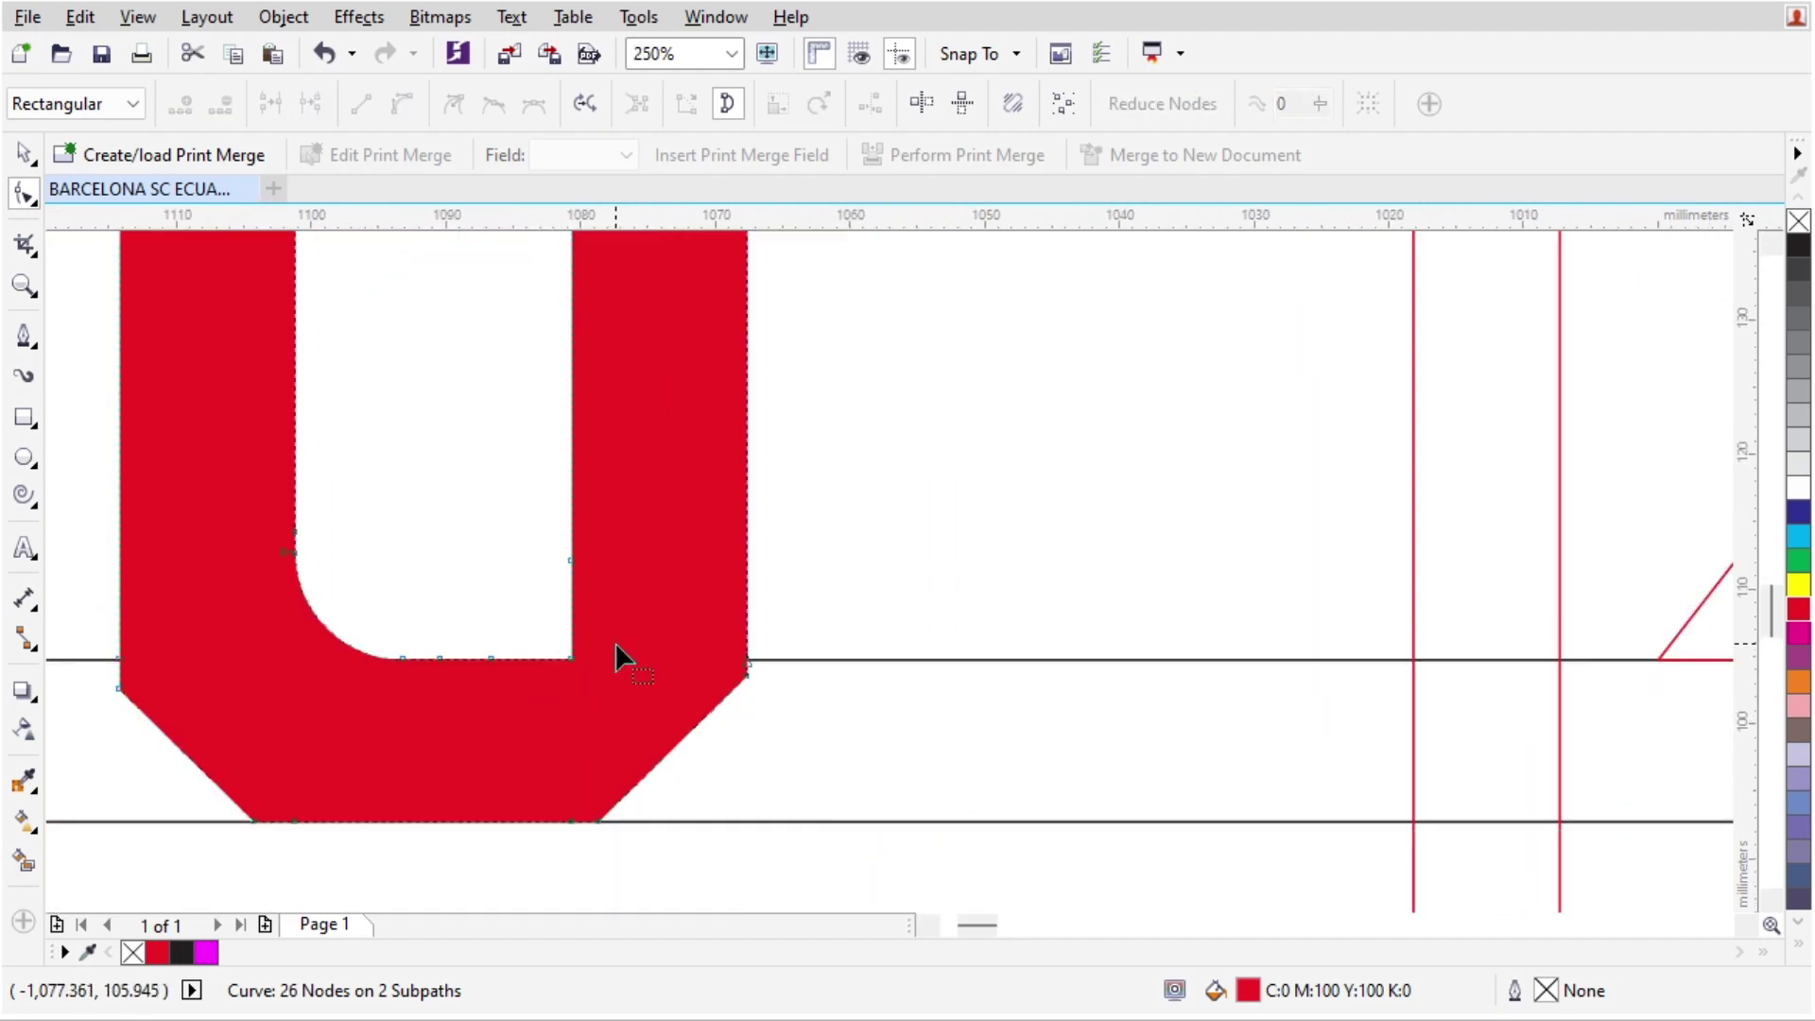
{"action": "scroll", "coordinate": [376, 641], "scroll_direction": "up", "scroll_amount": 1}
{"action": "left_click_drag", "start_coordinate": [696, 729], "coordinate": [698, 731]}
{"action": "key", "text": "Delete"}
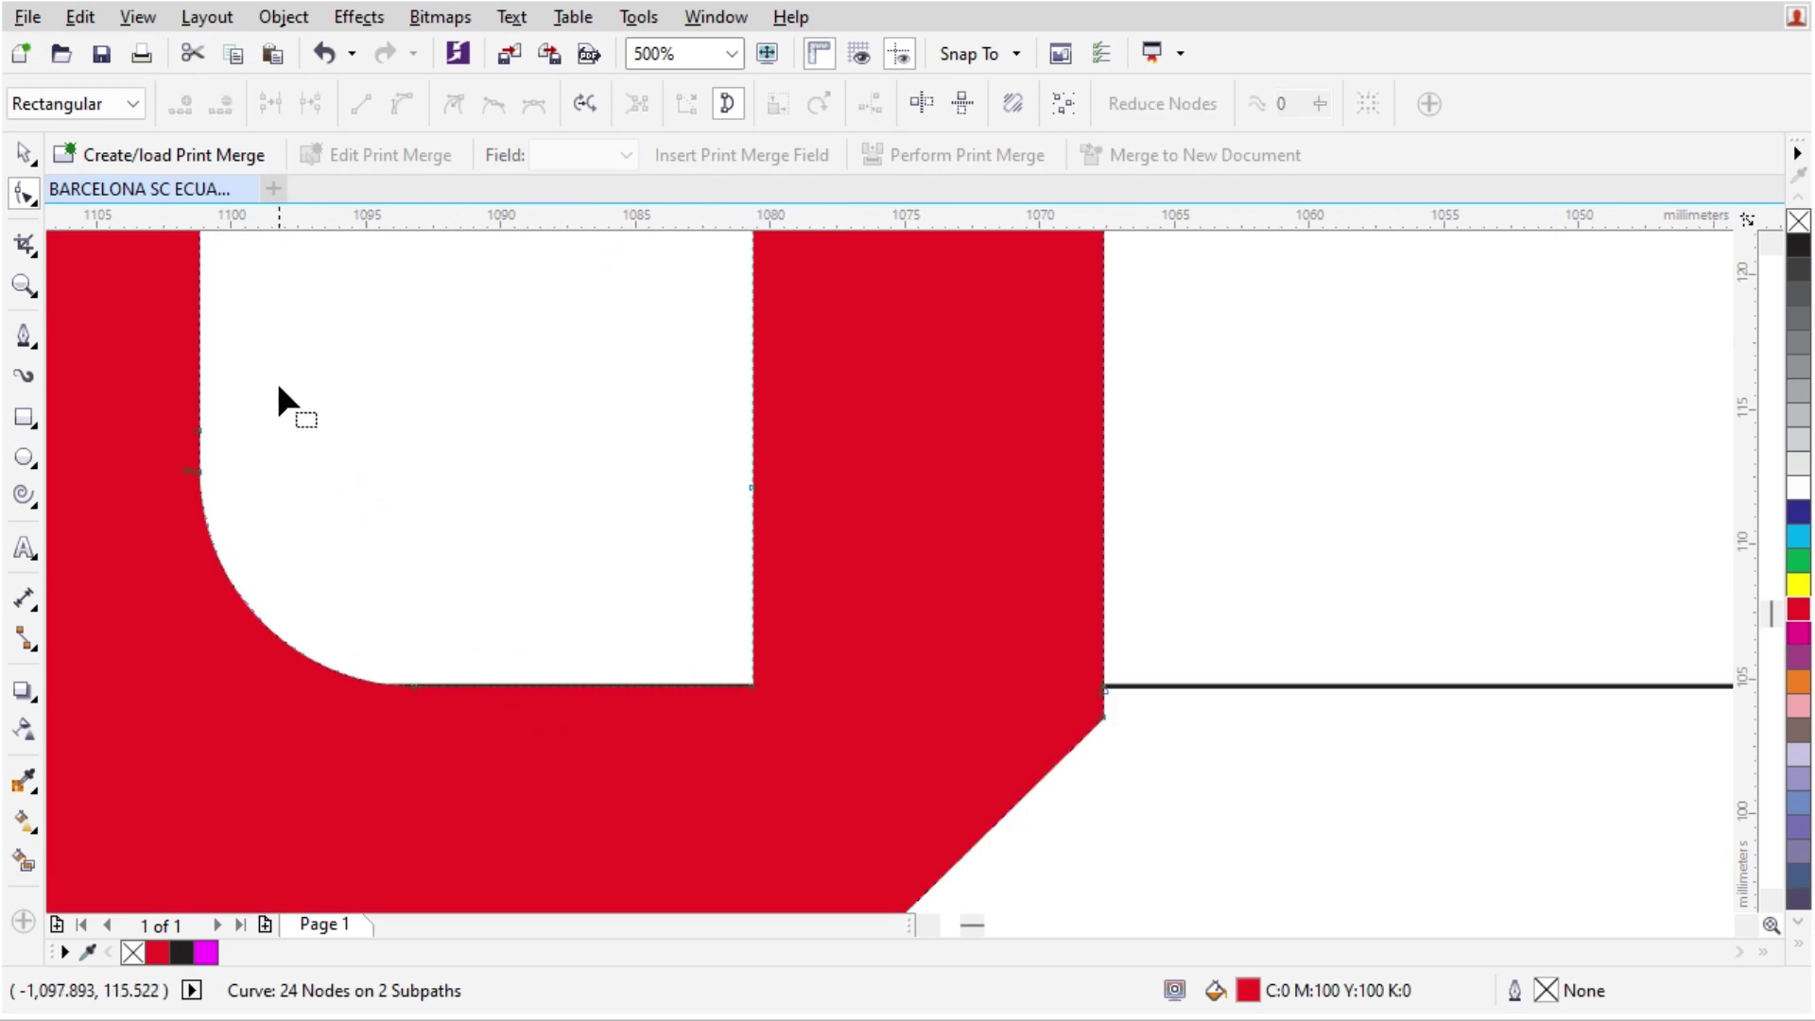
- Delete the redundant nodes above the zero's inner lower-left curve and on its lower outline
{"action": "left_click_drag", "start_coordinate": [255, 372], "coordinate": [142, 446]}
{"action": "key", "text": "Delete"}
{"action": "left_click", "coordinate": [188, 471]}
{"action": "key", "text": "Delete"}
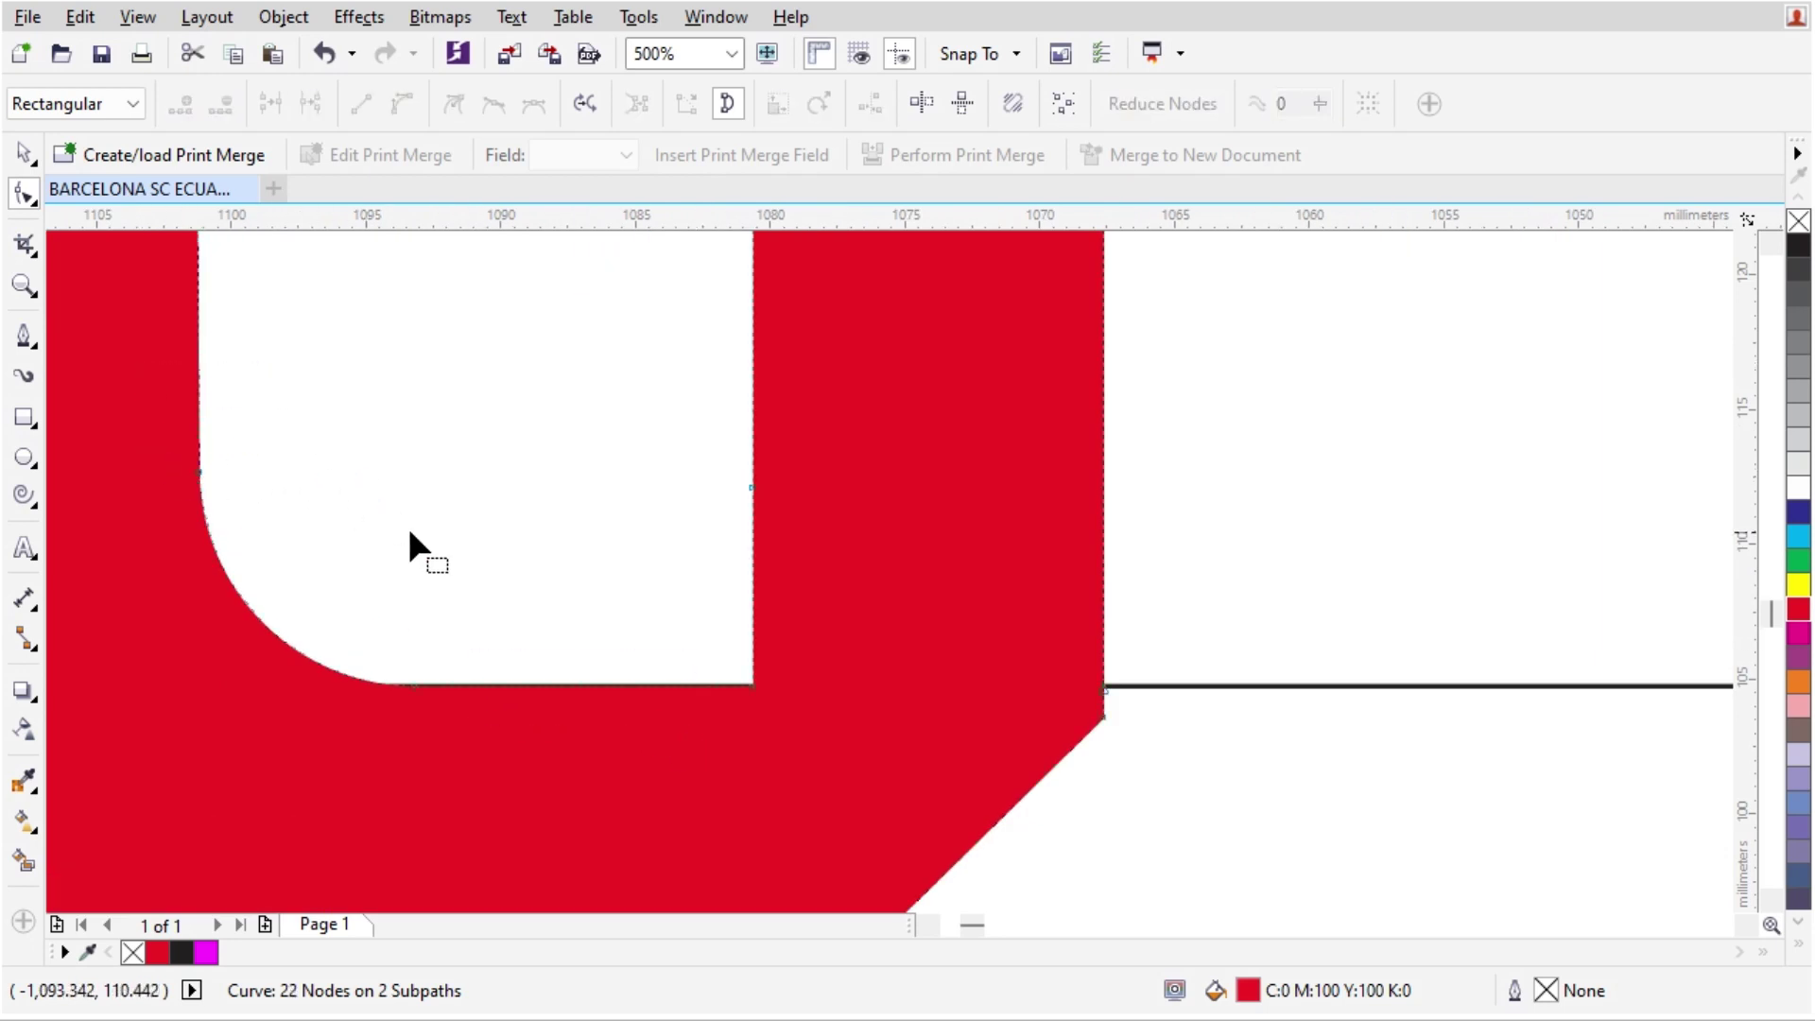
{"action": "scroll", "coordinate": [675, 550], "scroll_direction": "down", "scroll_amount": 2}
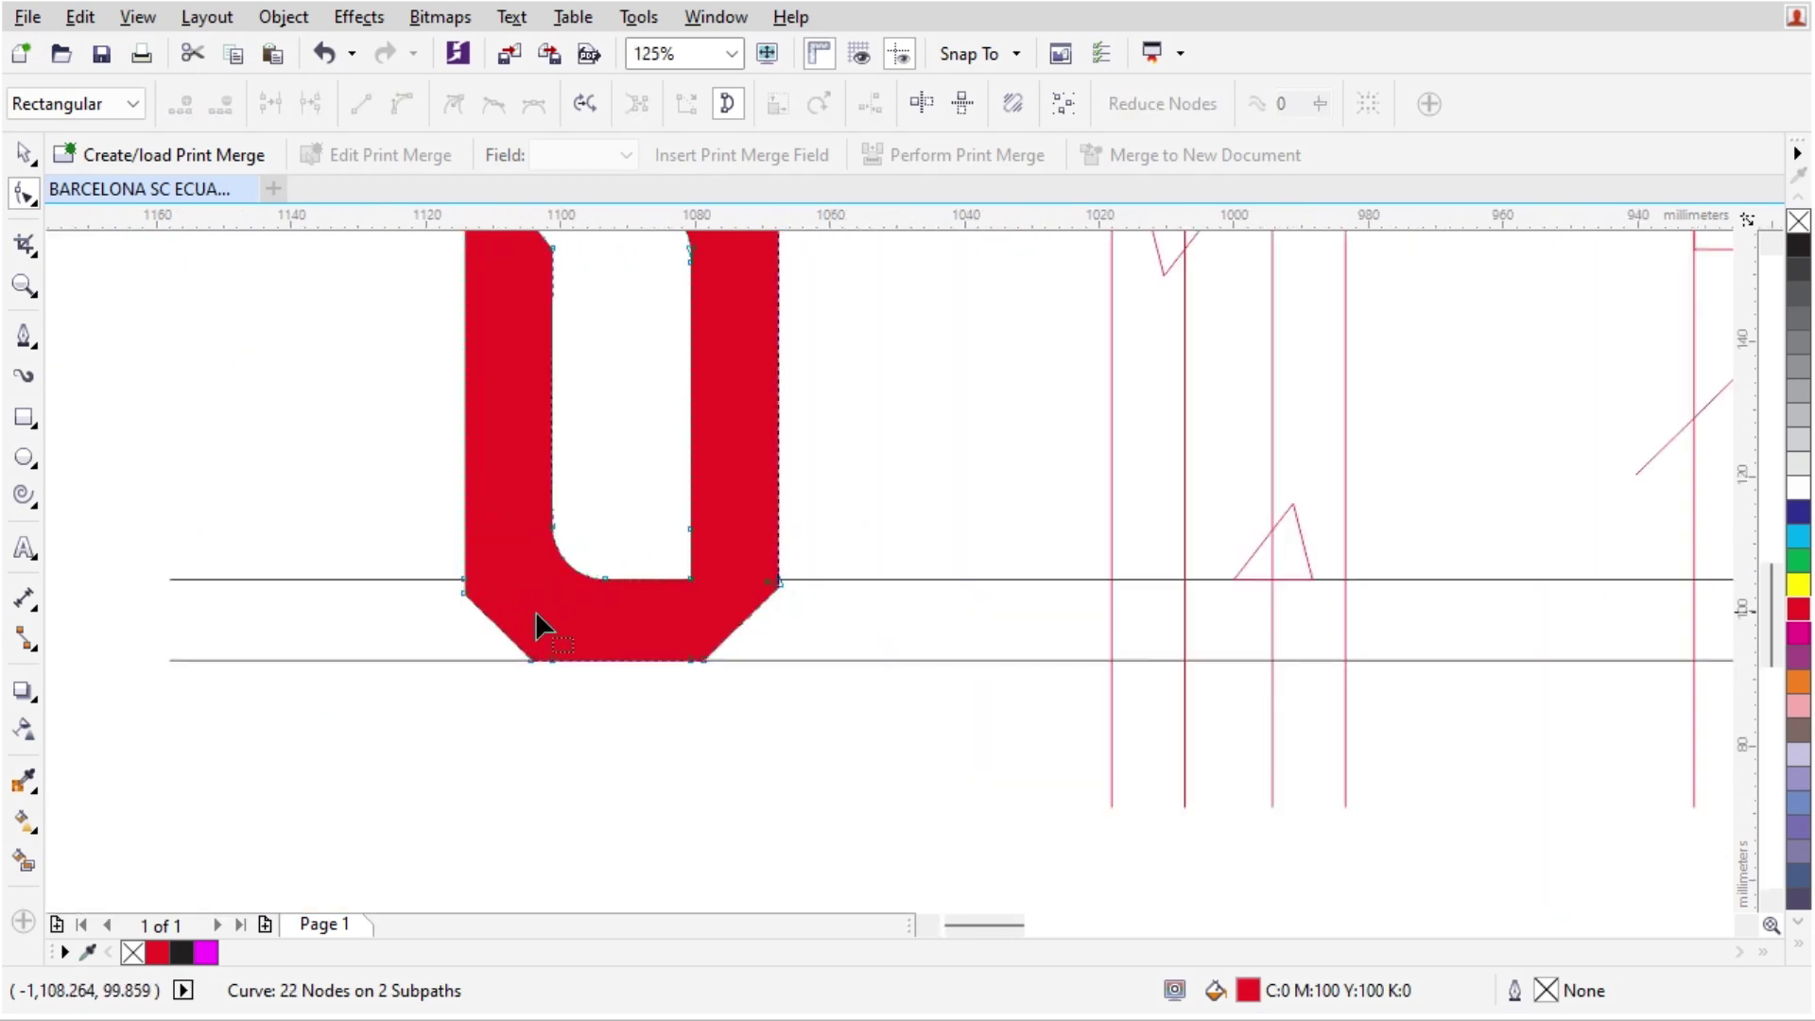
{"action": "scroll", "coordinate": [781, 599], "scroll_direction": "up", "scroll_amount": 2}
{"action": "left_click", "coordinate": [788, 580]}
{"action": "key", "text": "Delete"}
{"action": "scroll", "coordinate": [758, 594], "scroll_direction": "down", "scroll_amount": 4}
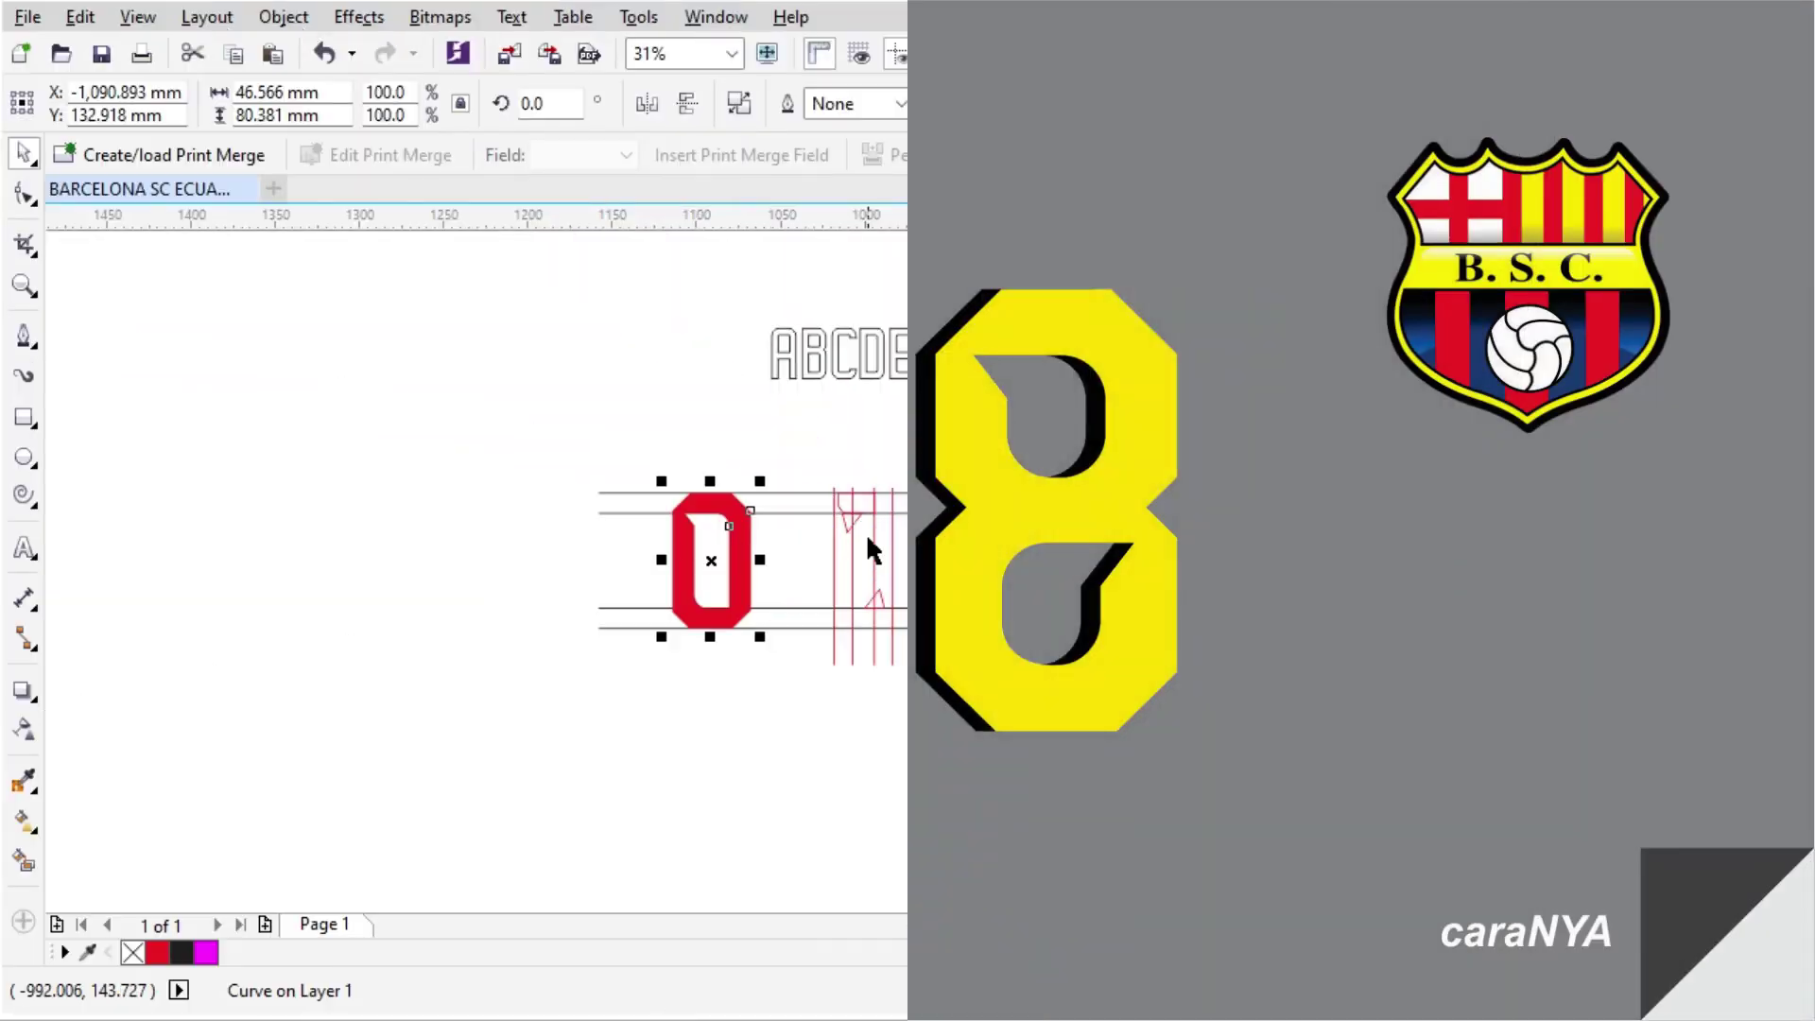
- Smart-fill the one's rounded top serif and vertical stem with magenta and no outline
{"action": "scroll", "coordinate": [787, 566], "scroll_direction": "up", "scroll_amount": 1}
{"action": "left_click", "coordinate": [25, 863]}
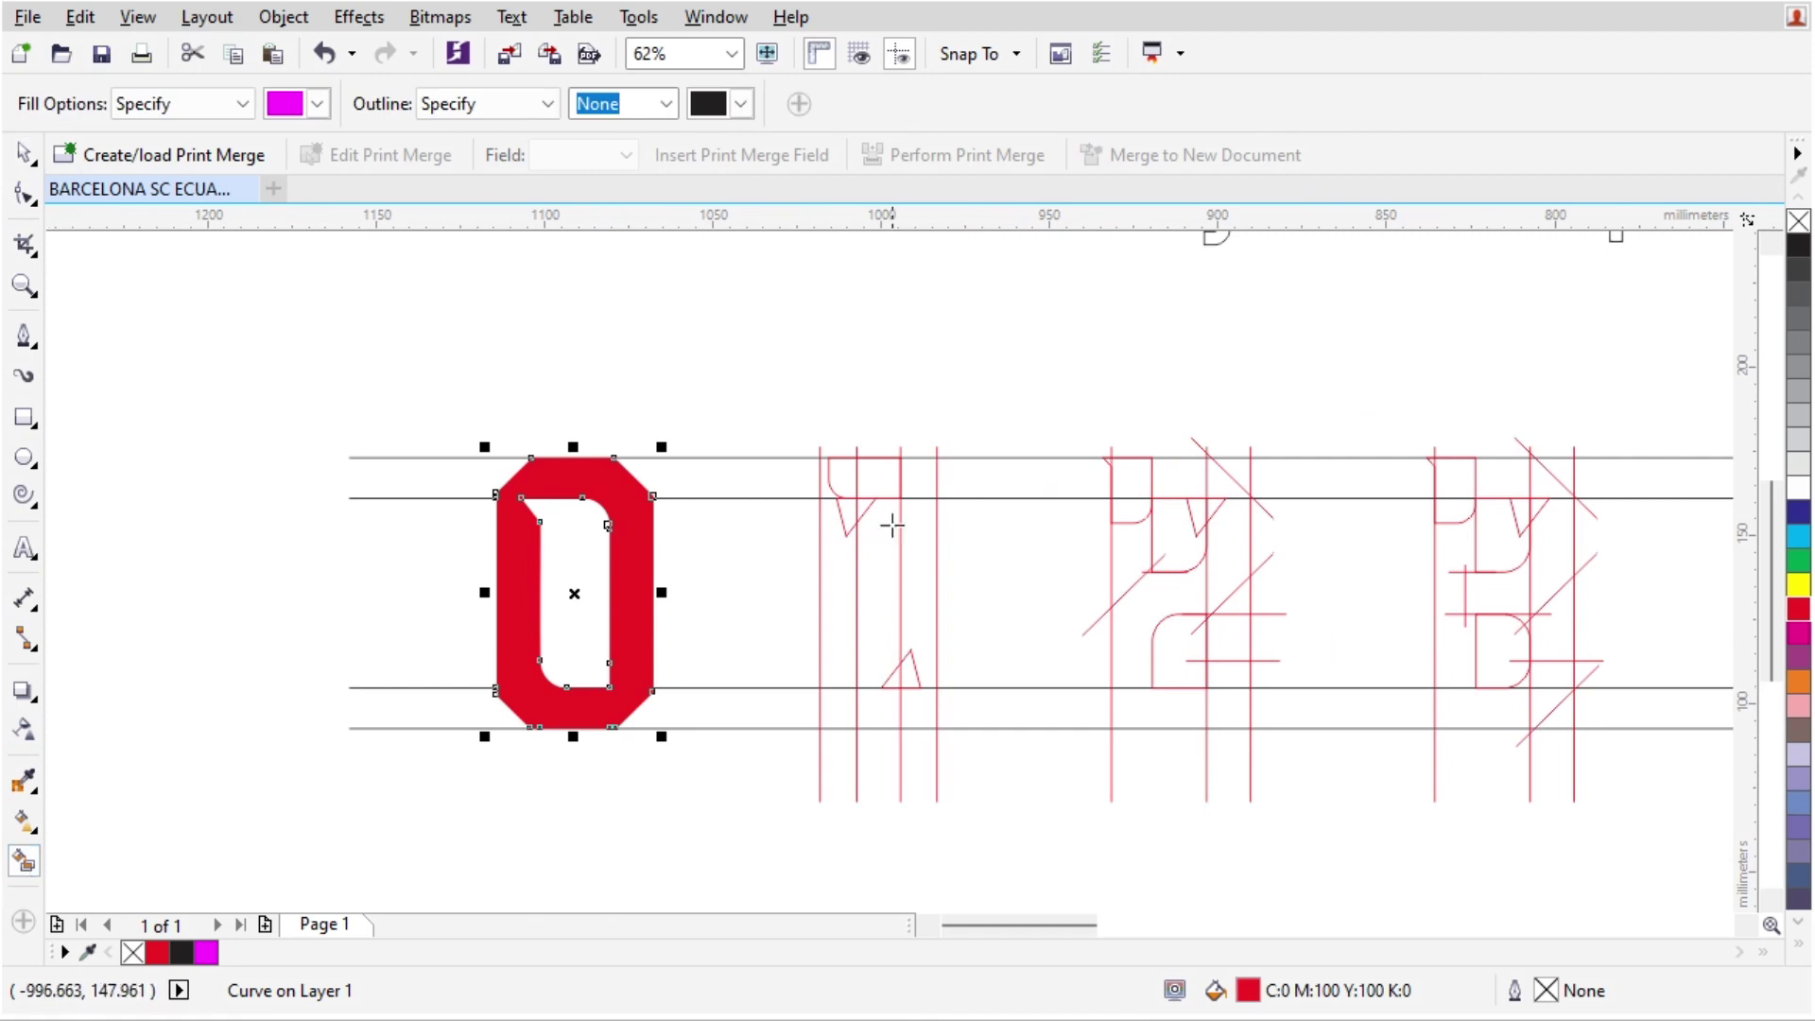
{"action": "scroll", "coordinate": [898, 491], "scroll_direction": "up", "scroll_amount": 1}
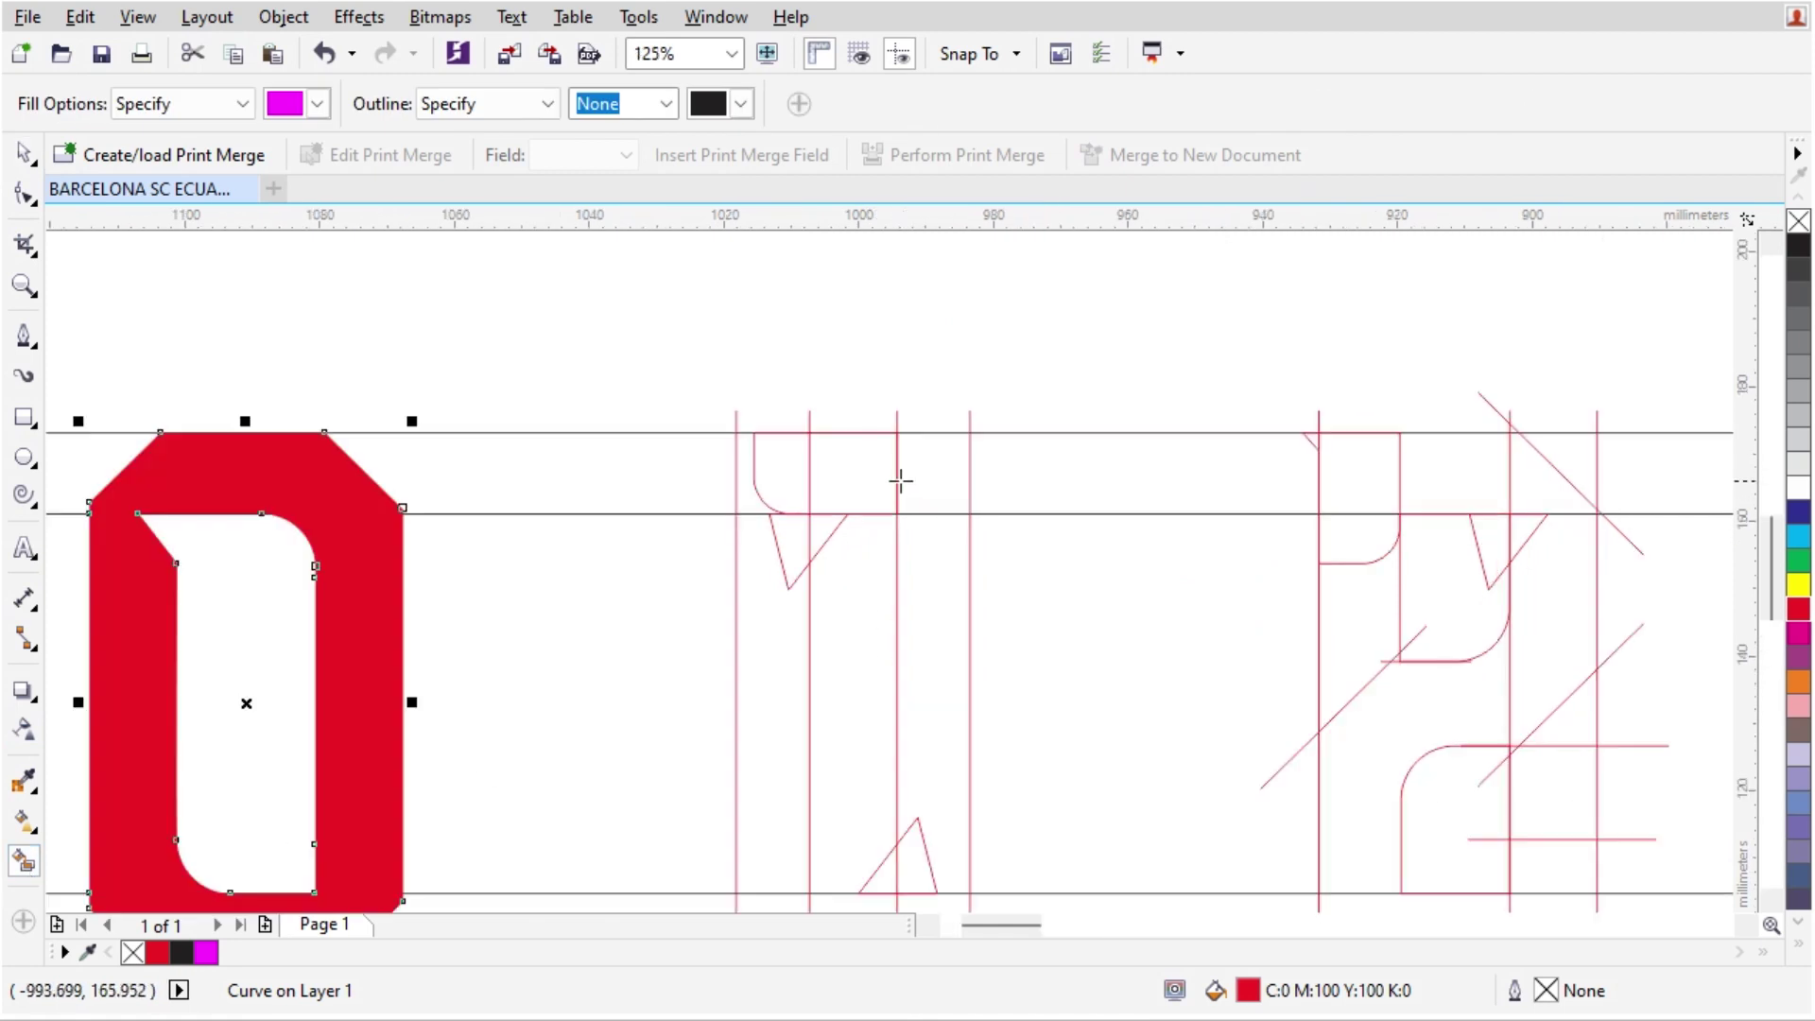
{"action": "left_click", "coordinate": [785, 477]}
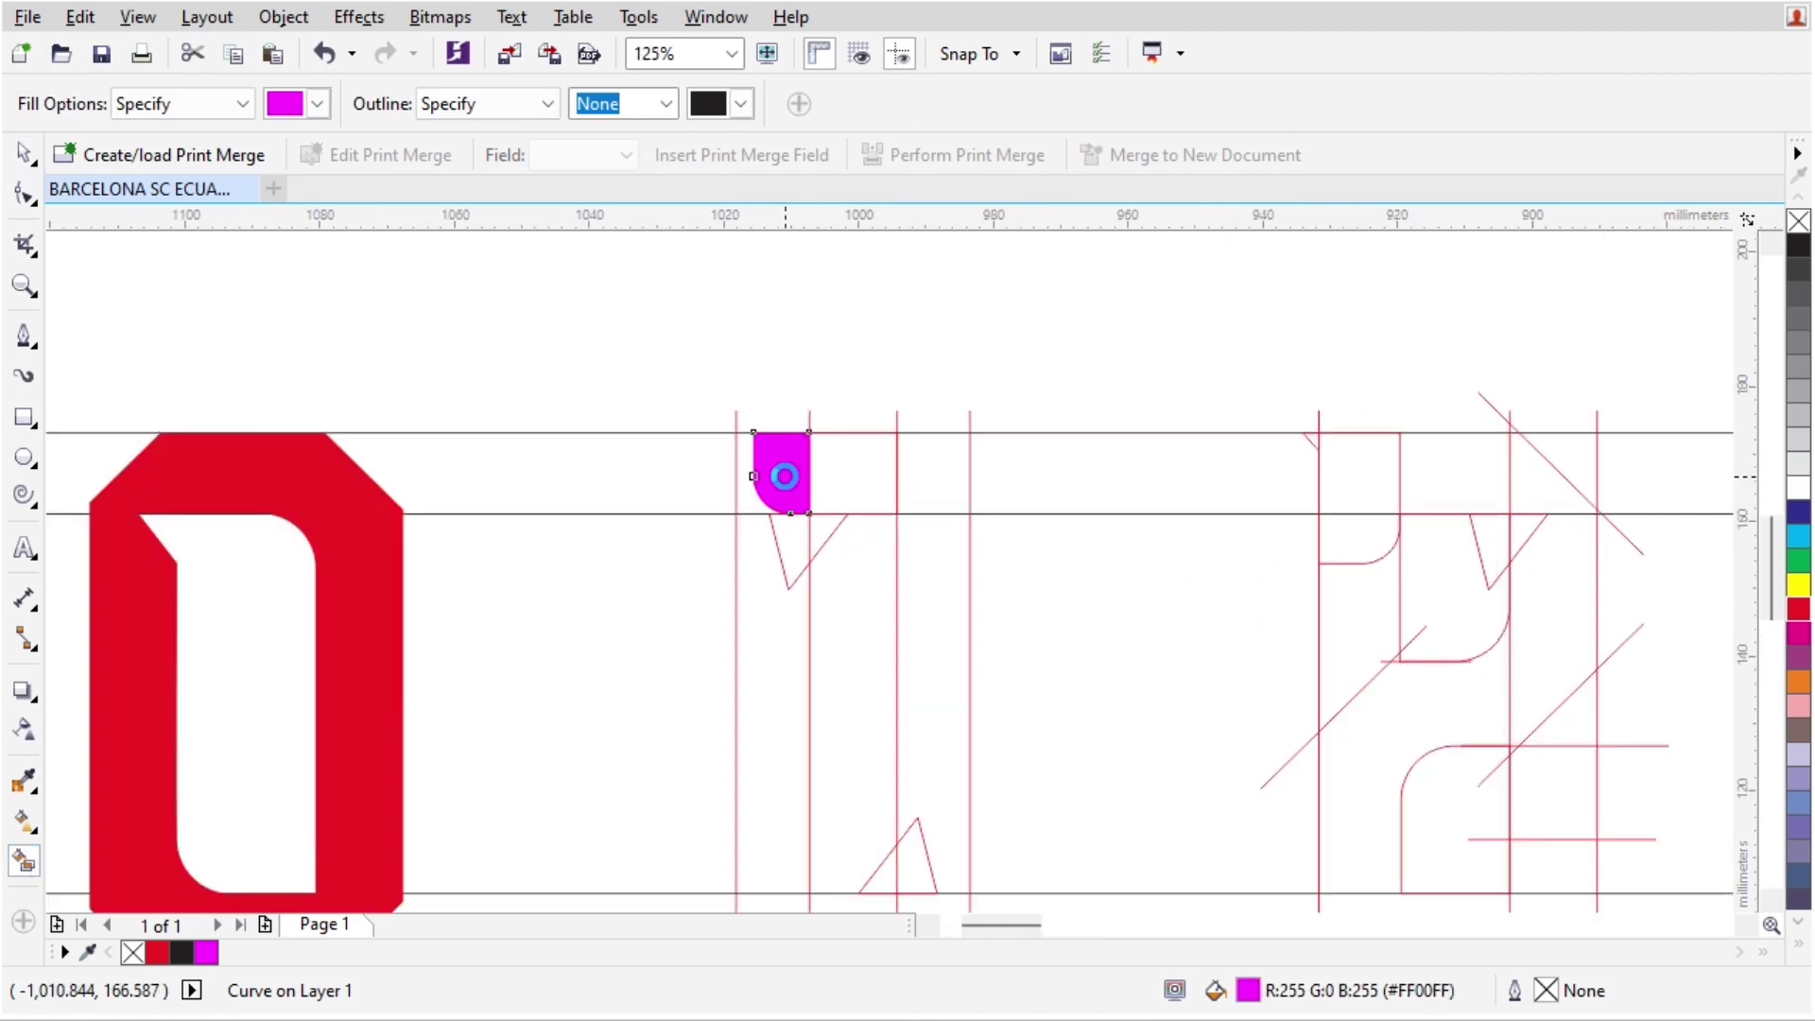
{"action": "scroll", "coordinate": [838, 498], "scroll_direction": "up", "scroll_amount": 1}
{"action": "left_click", "coordinate": [855, 487]}
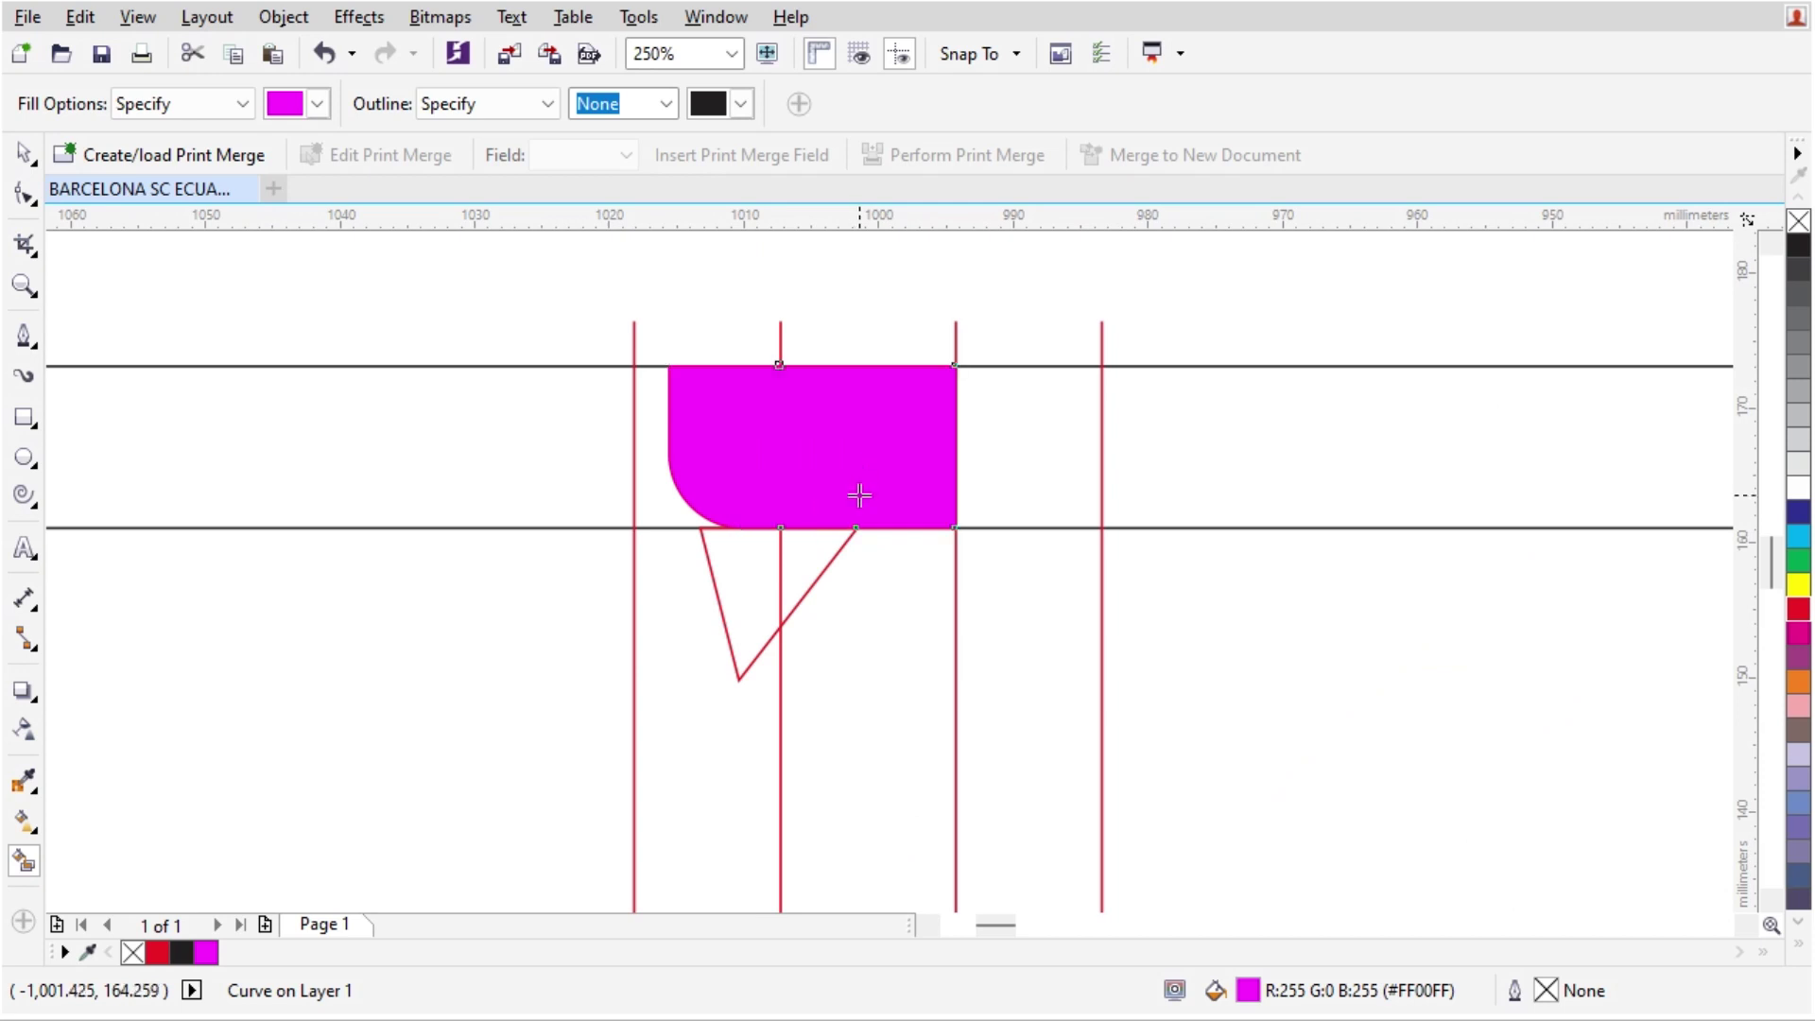
{"action": "left_click", "coordinate": [911, 592]}
- Smart-fill the three sections of the one's base bar with magenta
{"action": "scroll", "coordinate": [871, 422], "scroll_direction": "down", "scroll_amount": 2}
{"action": "scroll", "coordinate": [884, 667], "scroll_direction": "up", "scroll_amount": 2}
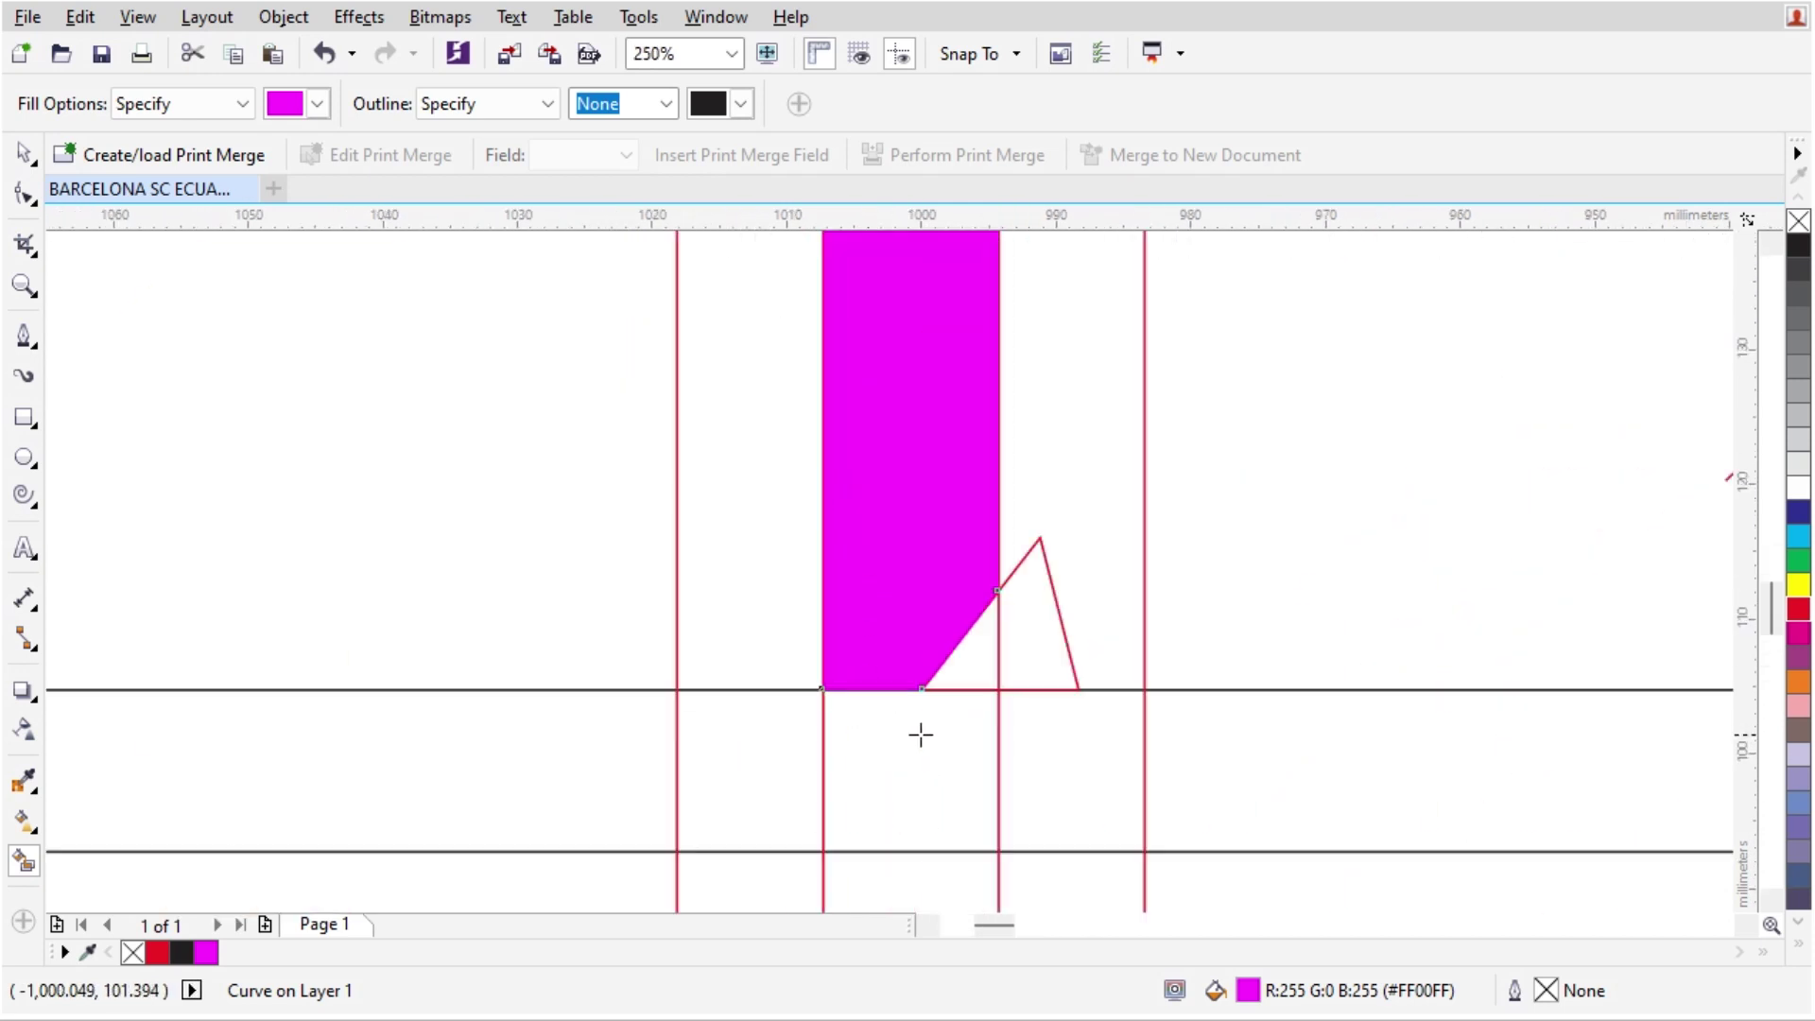
{"action": "left_click", "coordinate": [903, 741]}
{"action": "left_click", "coordinate": [741, 750]}
{"action": "left_click", "coordinate": [1050, 773]}
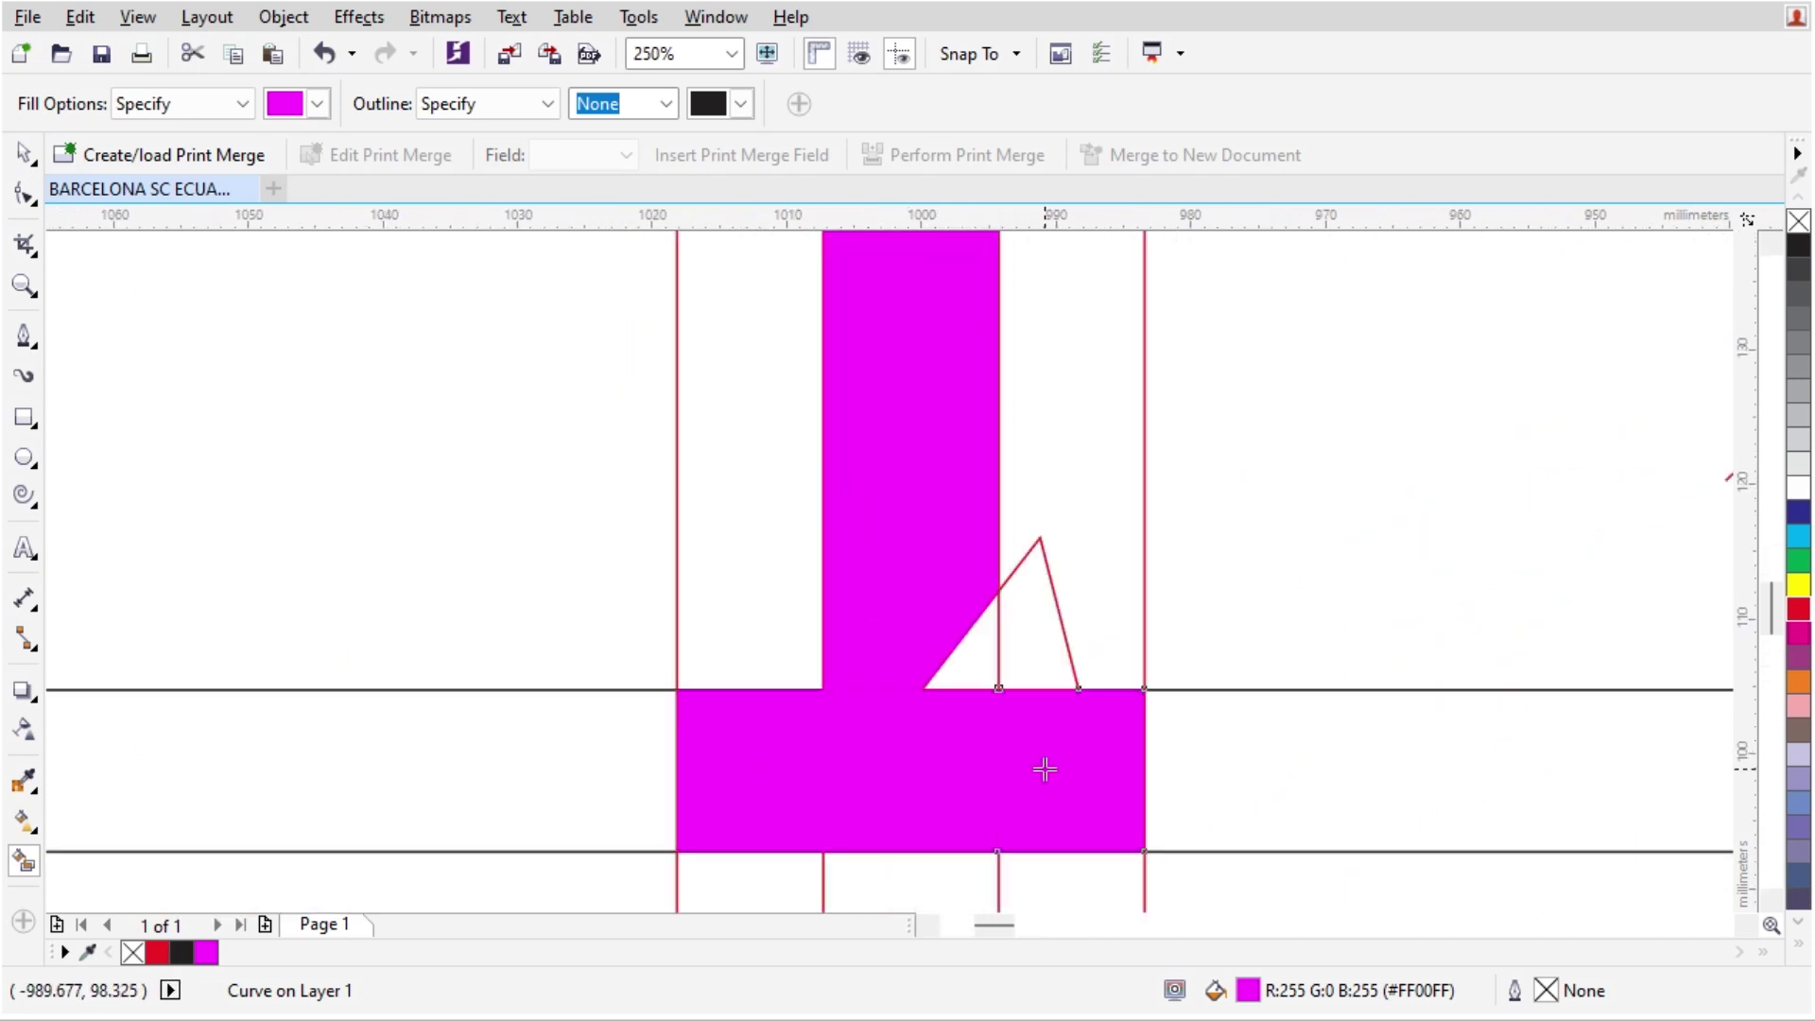
- Weld all the magenta pieces of the one into a single shape and fill it with red
{"action": "scroll", "coordinate": [1045, 770], "scroll_direction": "down", "scroll_amount": 3}
{"action": "key", "text": "space"}
{"action": "scroll", "coordinate": [810, 661], "scroll_direction": "up", "scroll_amount": 1}
{"action": "scroll", "coordinate": [807, 677], "scroll_direction": "up", "scroll_amount": 1}
{"action": "left_click", "coordinate": [806, 681], "text": "shift"}
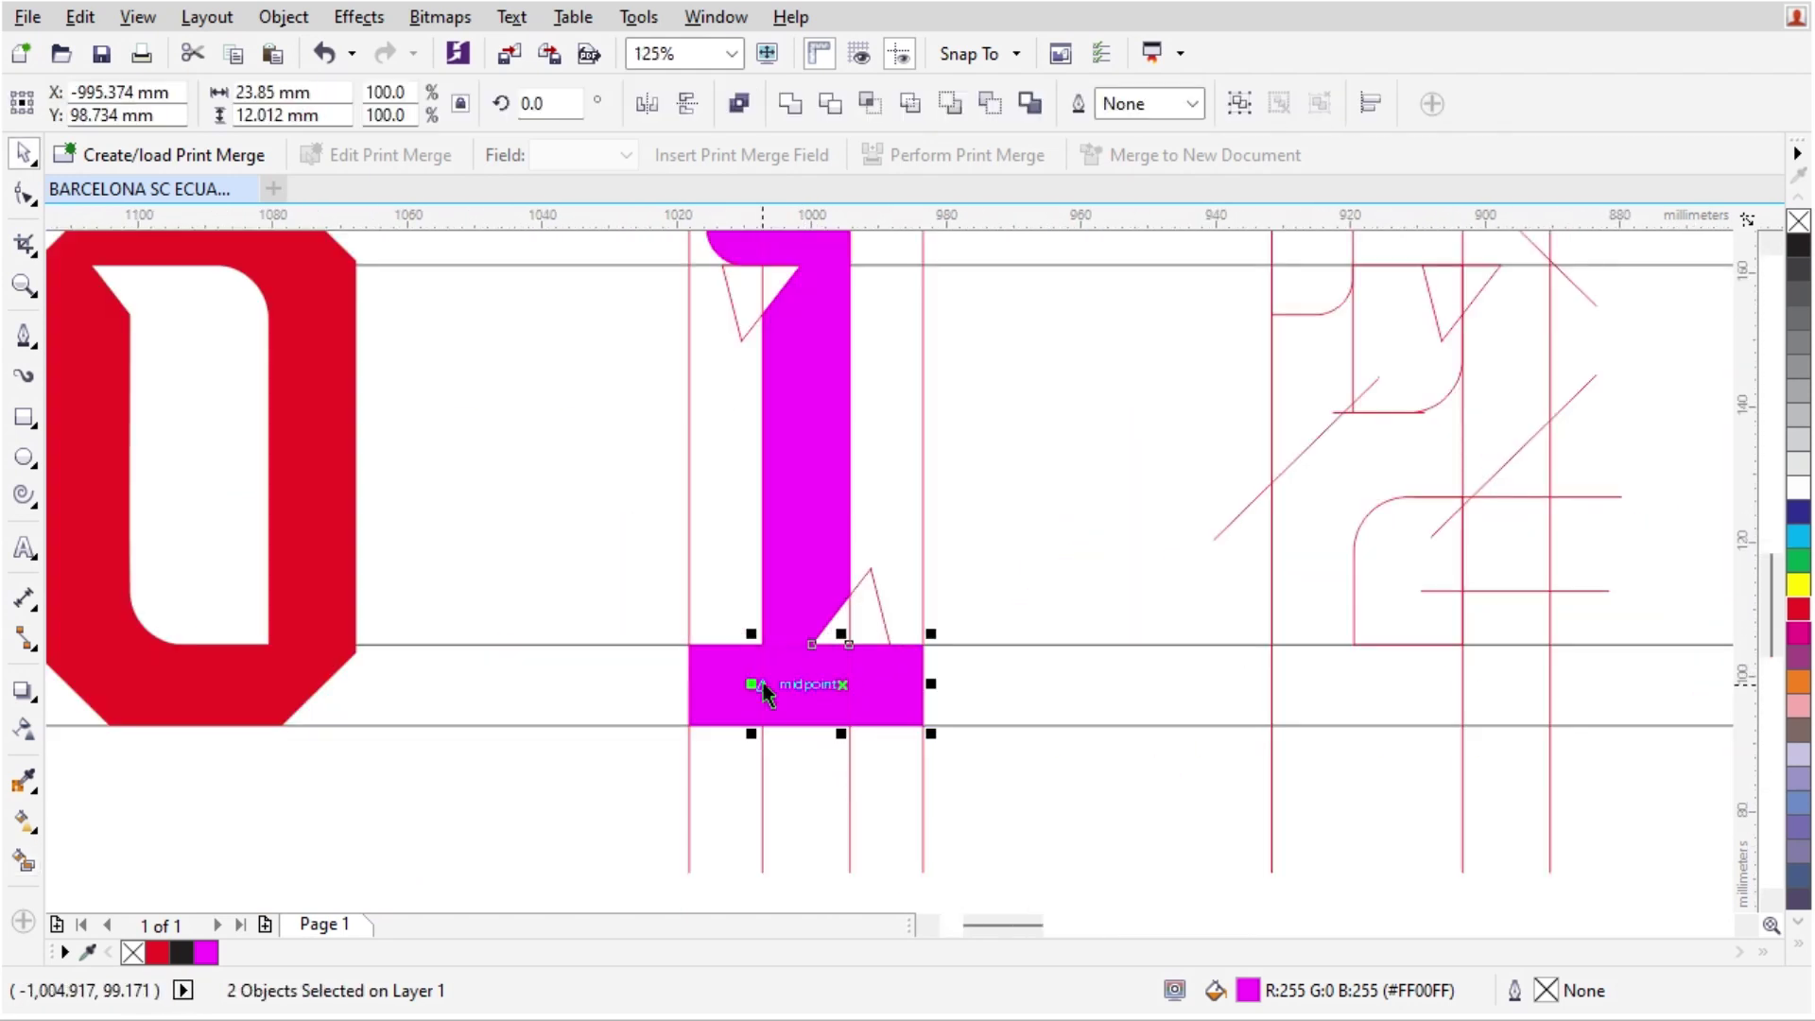
{"action": "left_click", "coordinate": [733, 686], "text": "shift"}
{"action": "left_click", "coordinate": [794, 496], "text": "shift"}
{"action": "scroll", "coordinate": [798, 296], "scroll_direction": "down", "scroll_amount": 1}
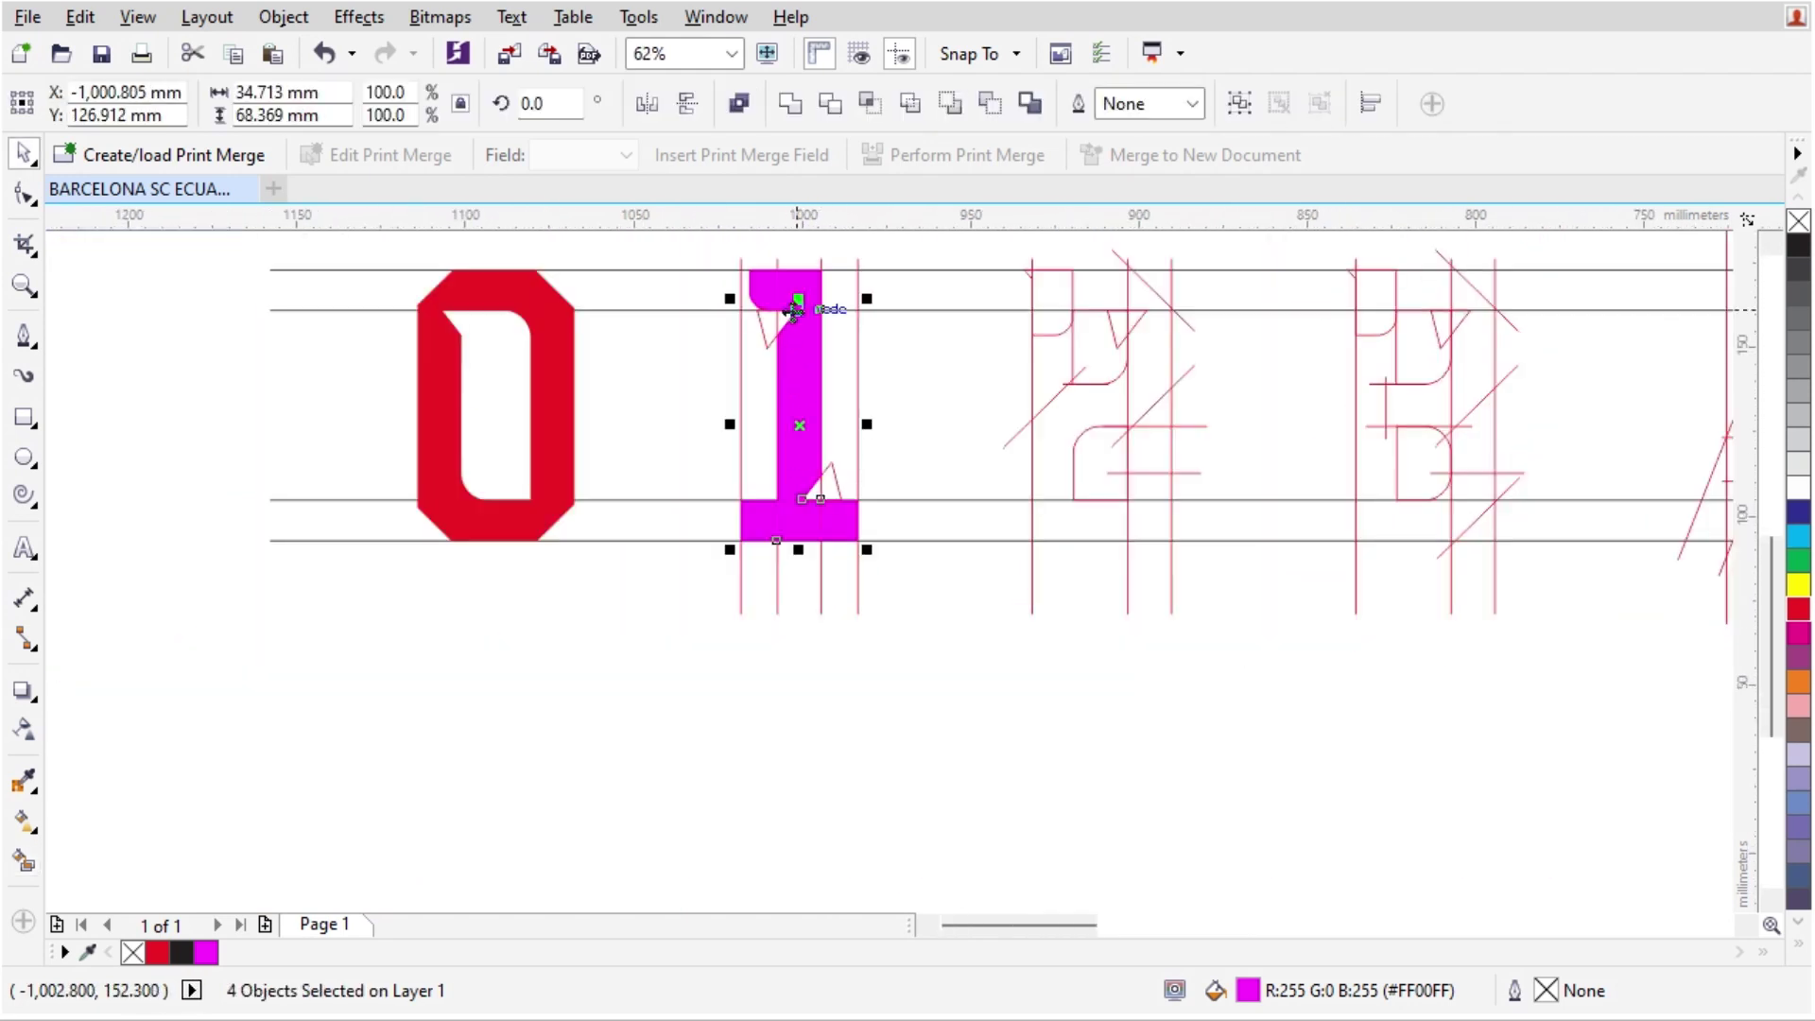
{"action": "scroll", "coordinate": [803, 296], "scroll_direction": "up", "scroll_amount": 1}
{"action": "left_click", "coordinate": [739, 303], "text": "shift"}
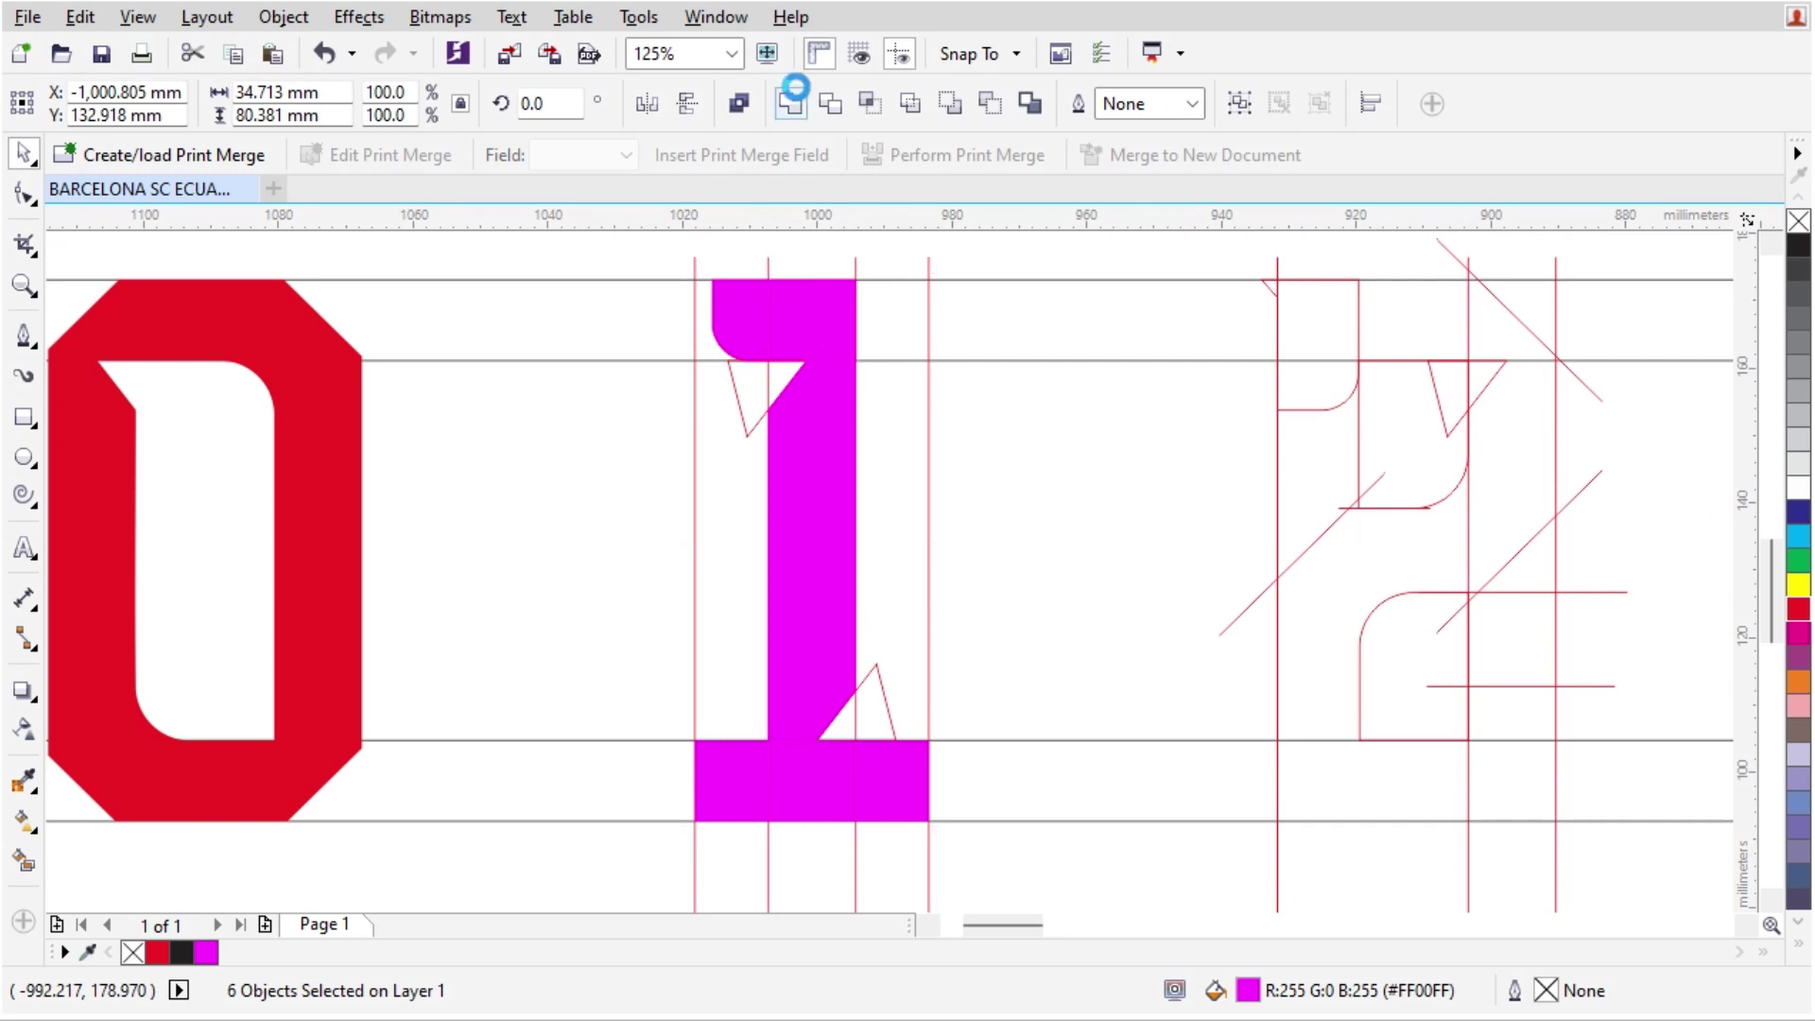
{"action": "left_click", "coordinate": [791, 102]}
{"action": "left_click", "coordinate": [1801, 610]}
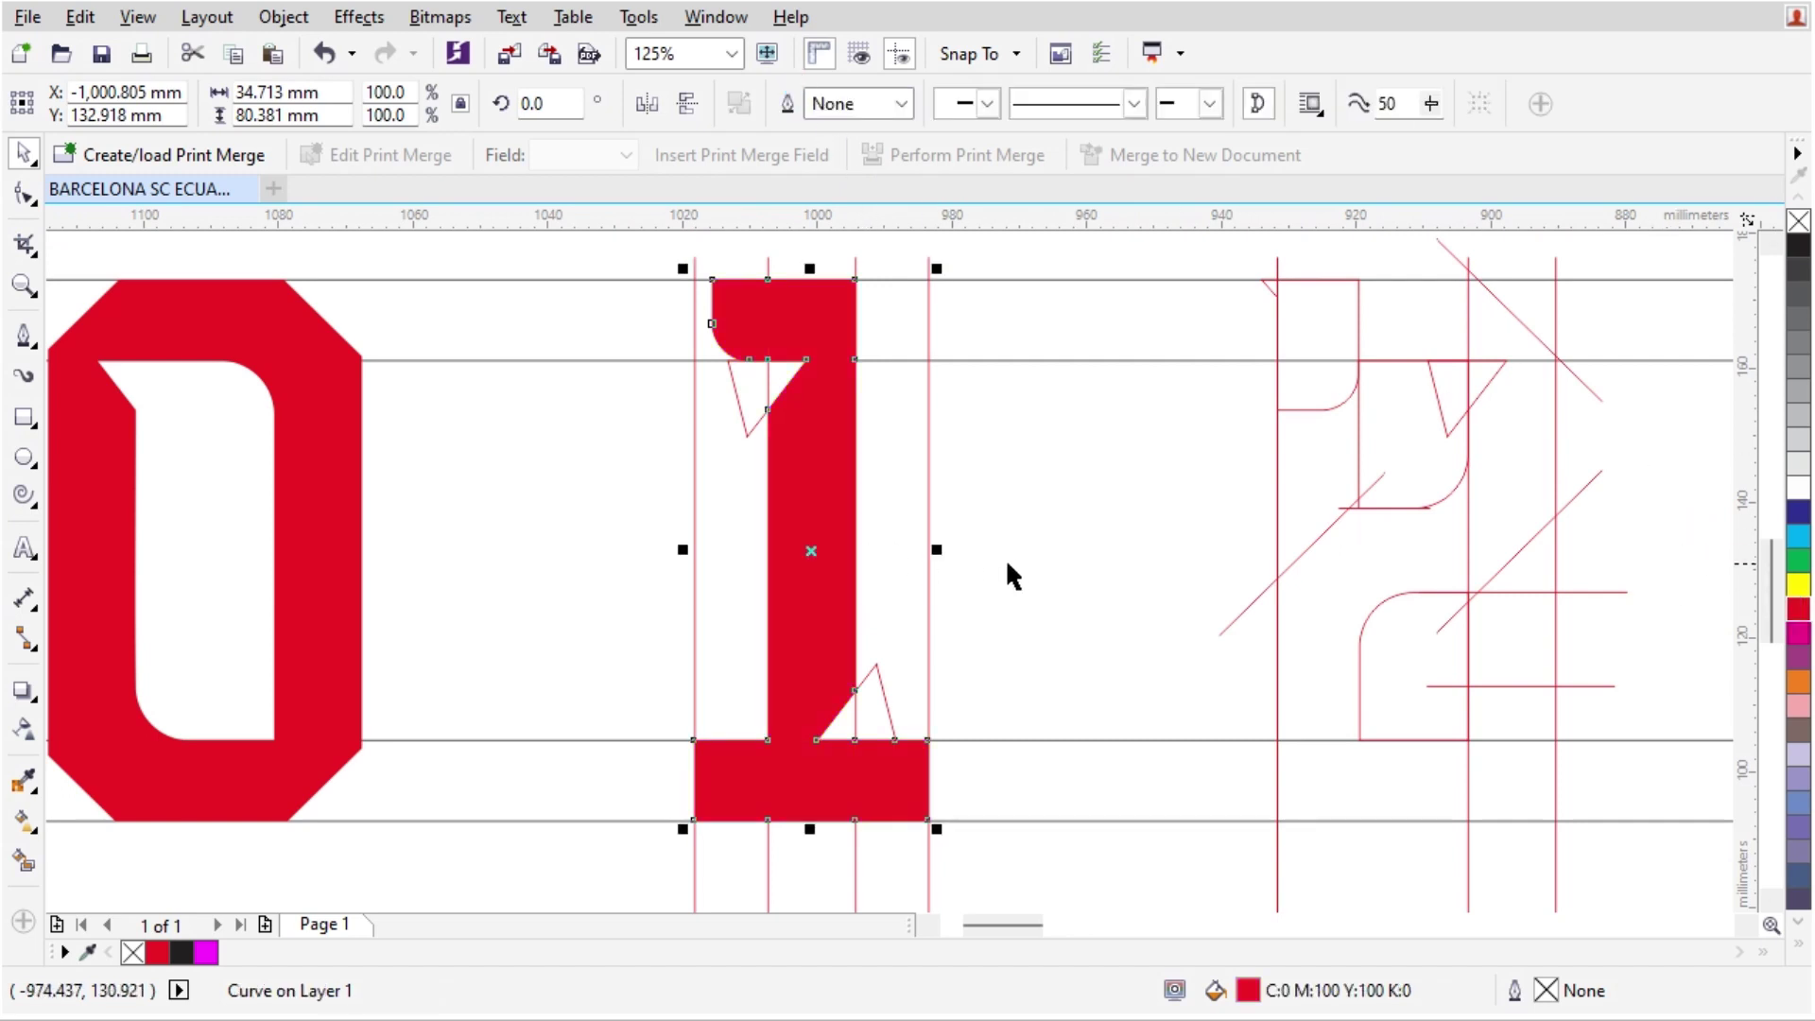
- Move the red one close beside the zero and delete the guidelines it was built from
{"action": "scroll", "coordinate": [940, 577], "scroll_direction": "down", "scroll_amount": 1}
{"action": "scroll", "coordinate": [861, 525], "scroll_direction": "up", "scroll_amount": 1}
{"action": "left_click_drag", "start_coordinate": [875, 519], "coordinate": [609, 515]}
{"action": "scroll", "coordinate": [860, 492], "scroll_direction": "down", "scroll_amount": 1}
{"action": "left_click", "coordinate": [838, 343]}
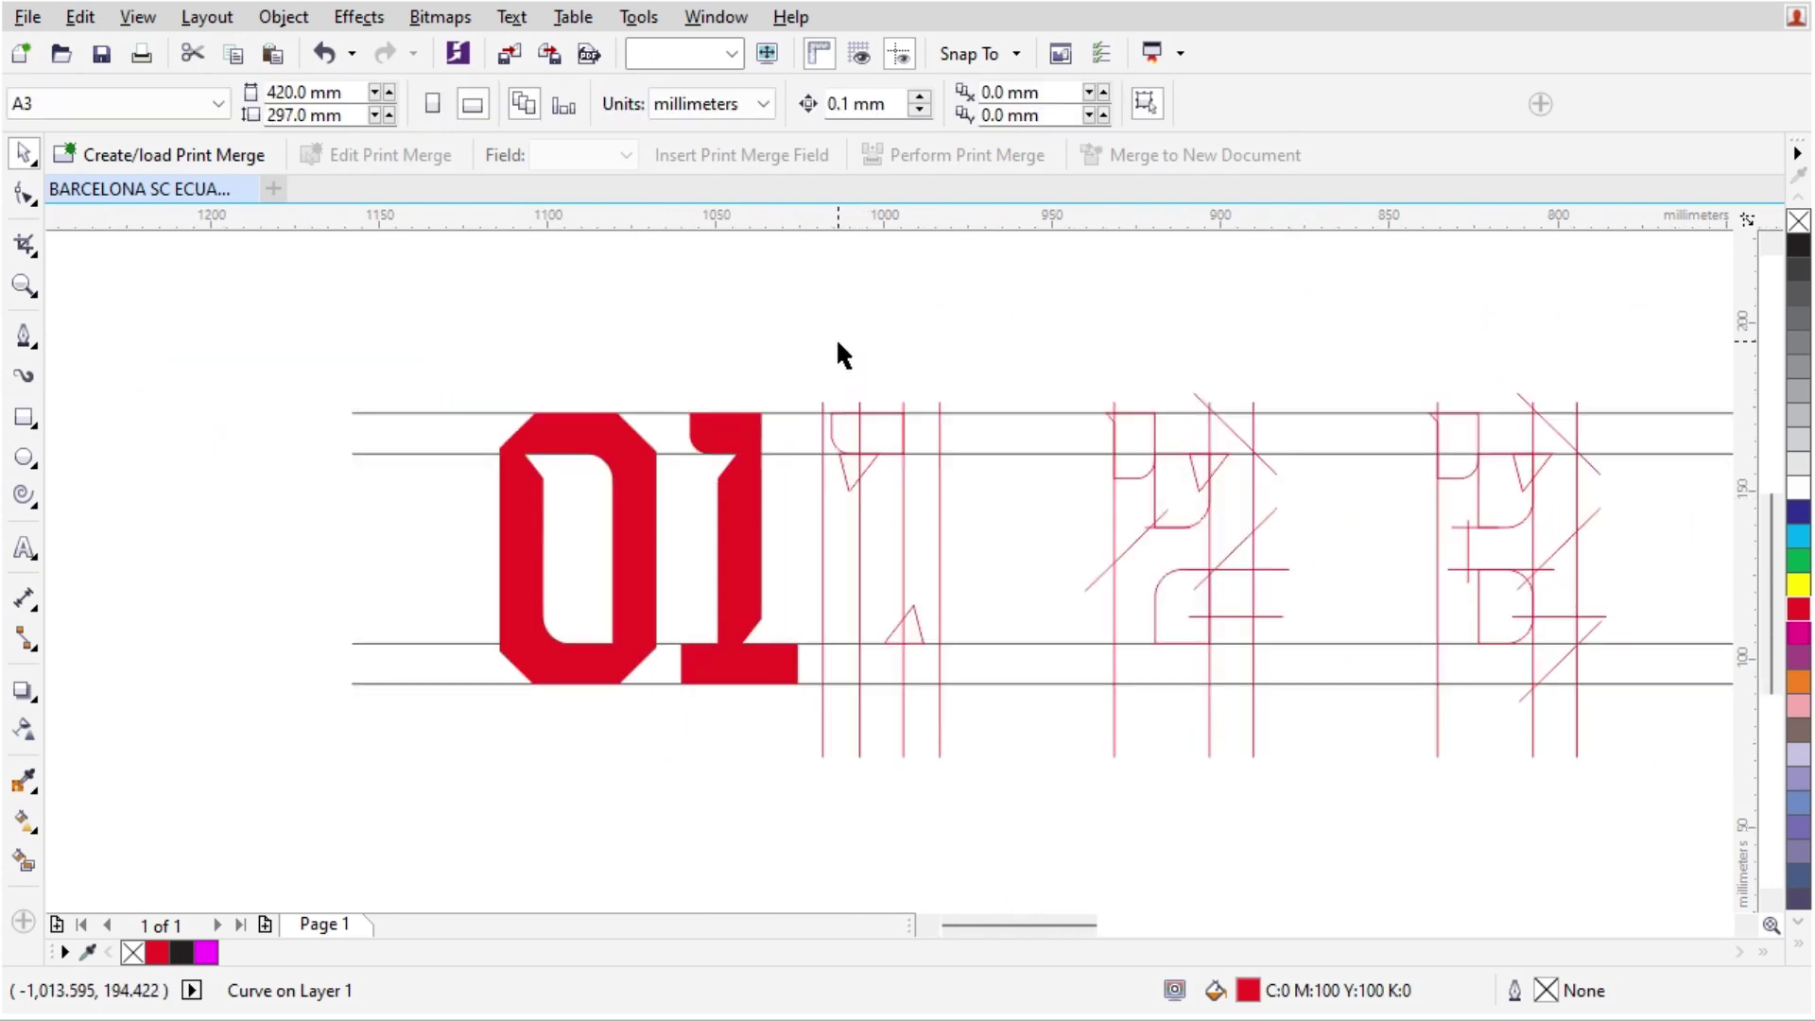
{"action": "left_click_drag", "start_coordinate": [792, 388], "coordinate": [1002, 828]}
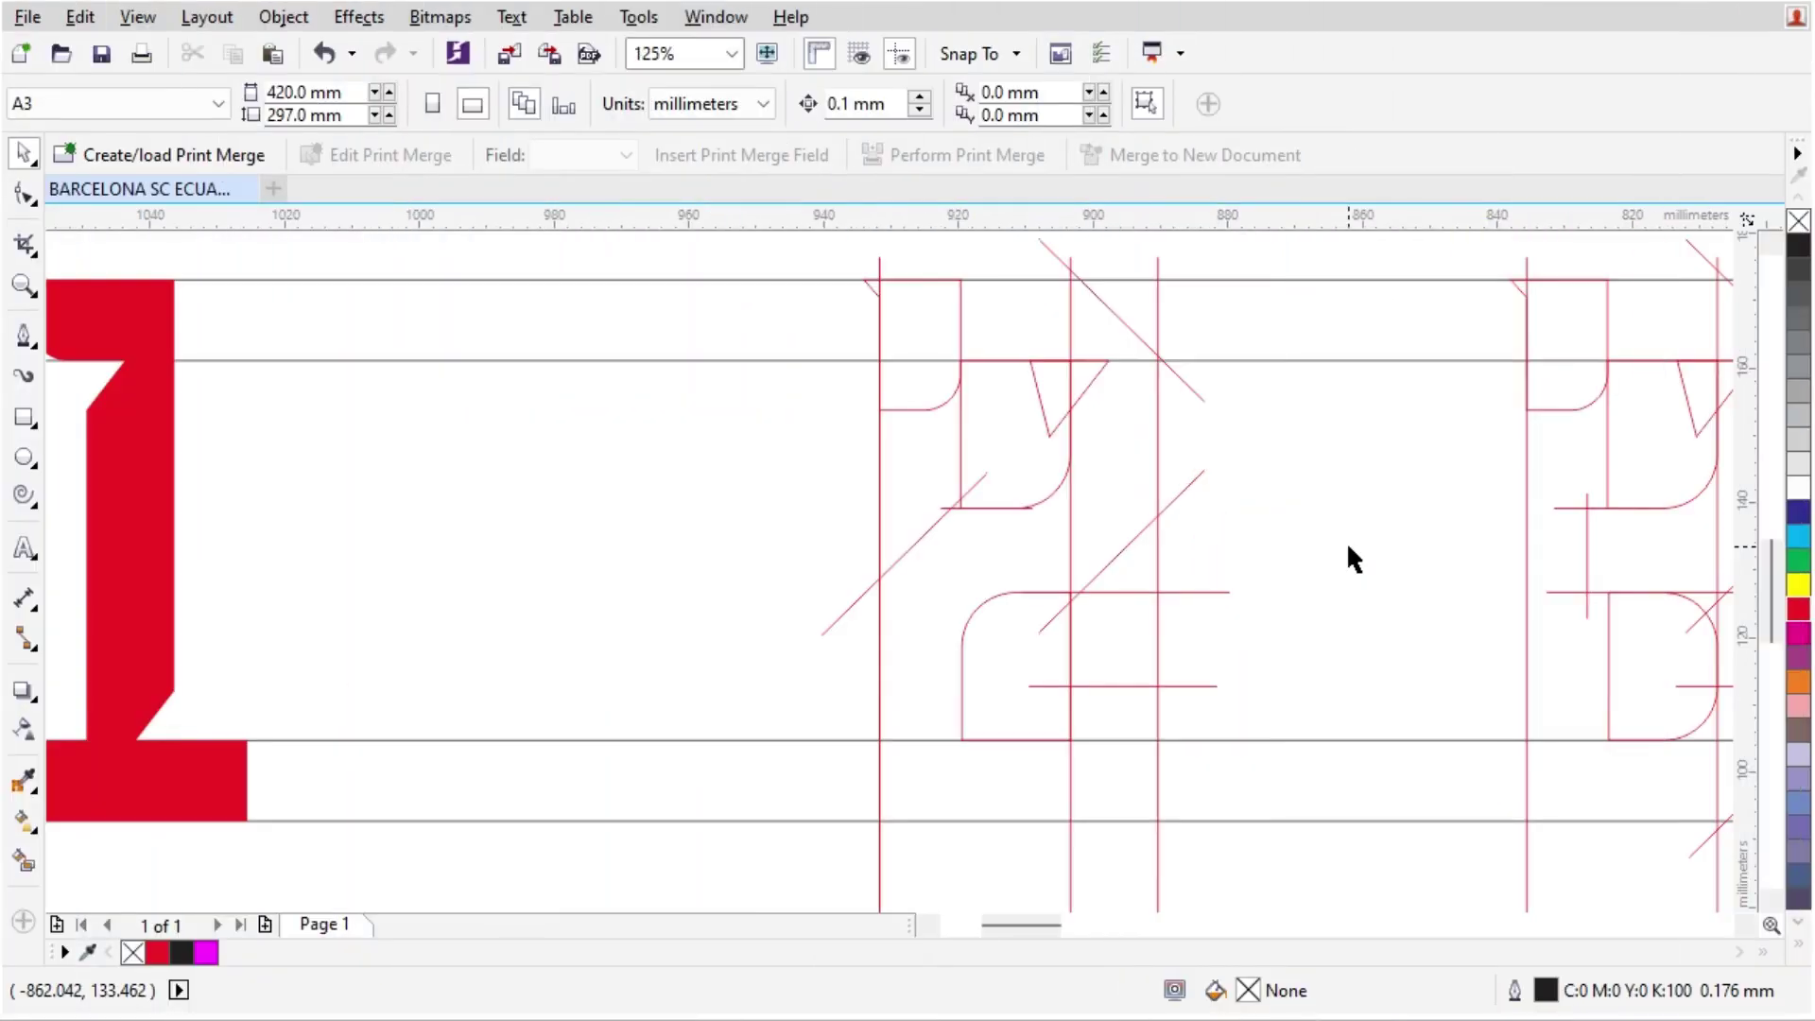
- Move the two's group of construction lines closer to the finished one
{"action": "scroll", "coordinate": [859, 406], "scroll_direction": "down", "scroll_amount": 1}
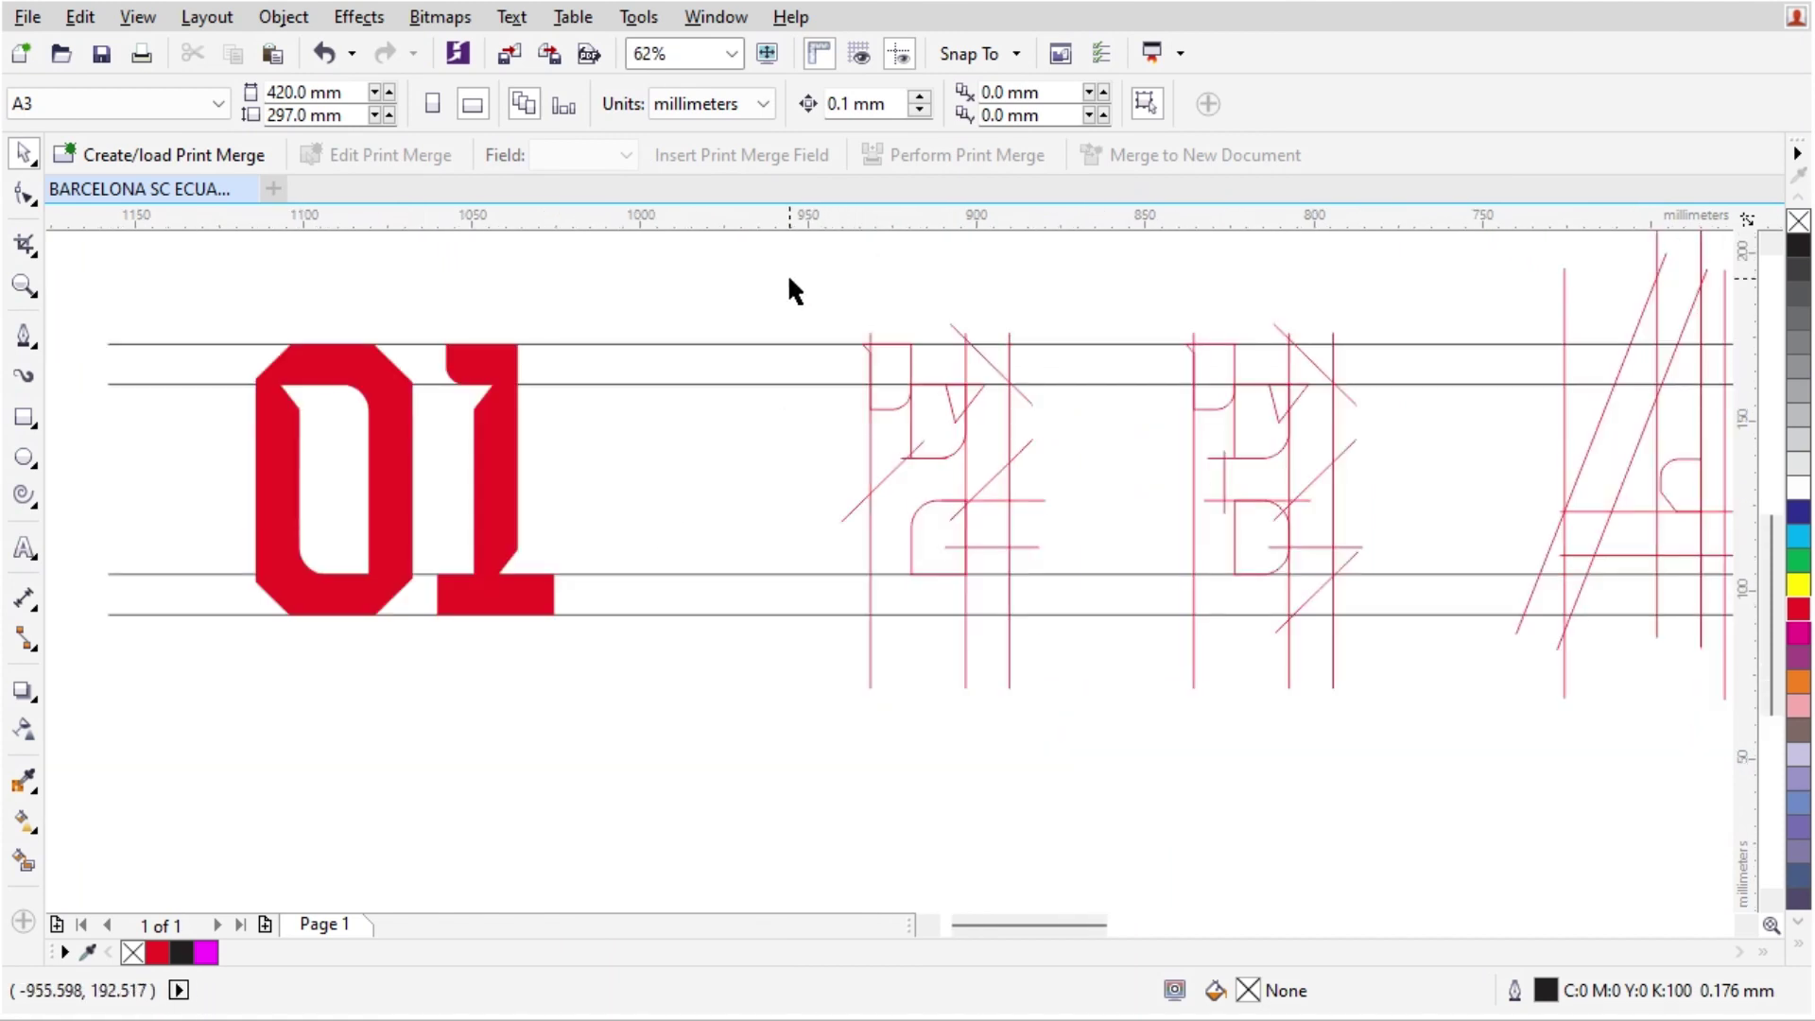
{"action": "left_click_drag", "start_coordinate": [787, 274], "coordinate": [1121, 760]}
{"action": "left_click_drag", "start_coordinate": [936, 504], "coordinate": [730, 503]}
{"action": "left_click", "coordinate": [932, 659]}
{"action": "scroll", "coordinate": [719, 499], "scroll_direction": "up", "scroll_amount": 1}
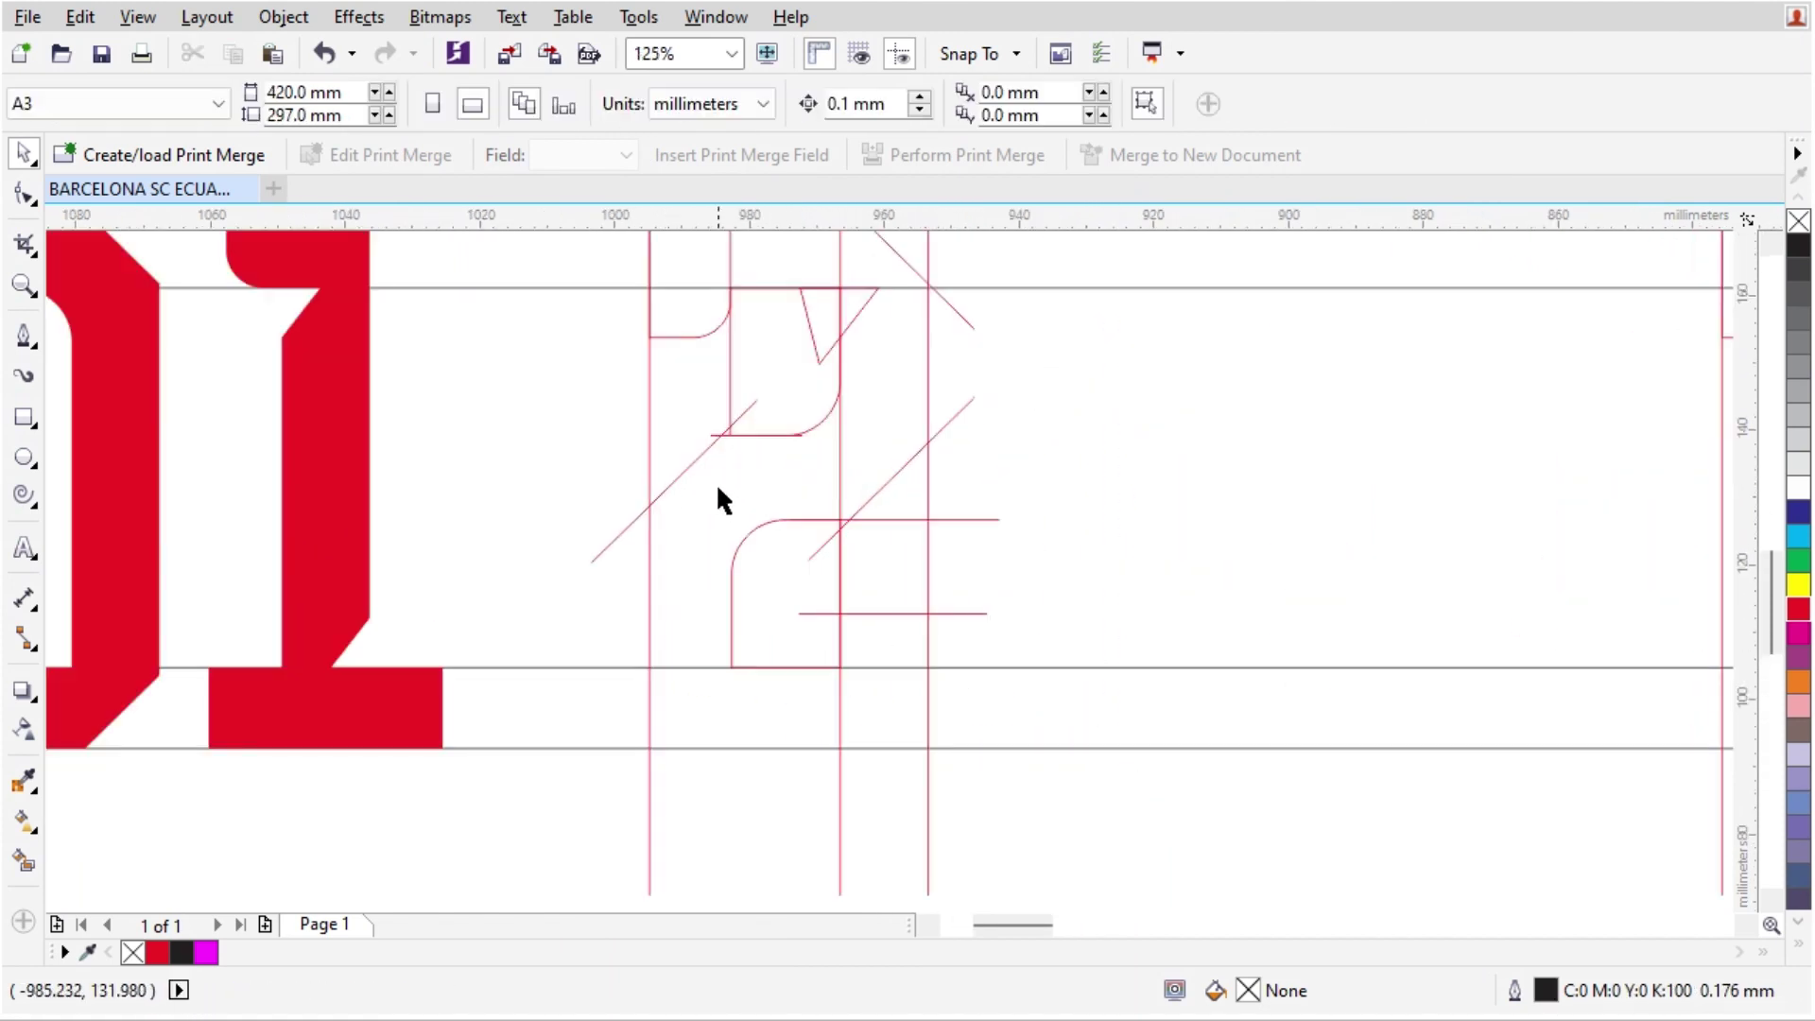
- Smart-fill the two's base bar and the block above its right end with magenta
{"action": "left_click", "coordinate": [23, 861]}
{"action": "scroll", "coordinate": [830, 717], "scroll_direction": "down", "scroll_amount": 1}
{"action": "scroll", "coordinate": [757, 697], "scroll_direction": "up", "scroll_amount": 1}
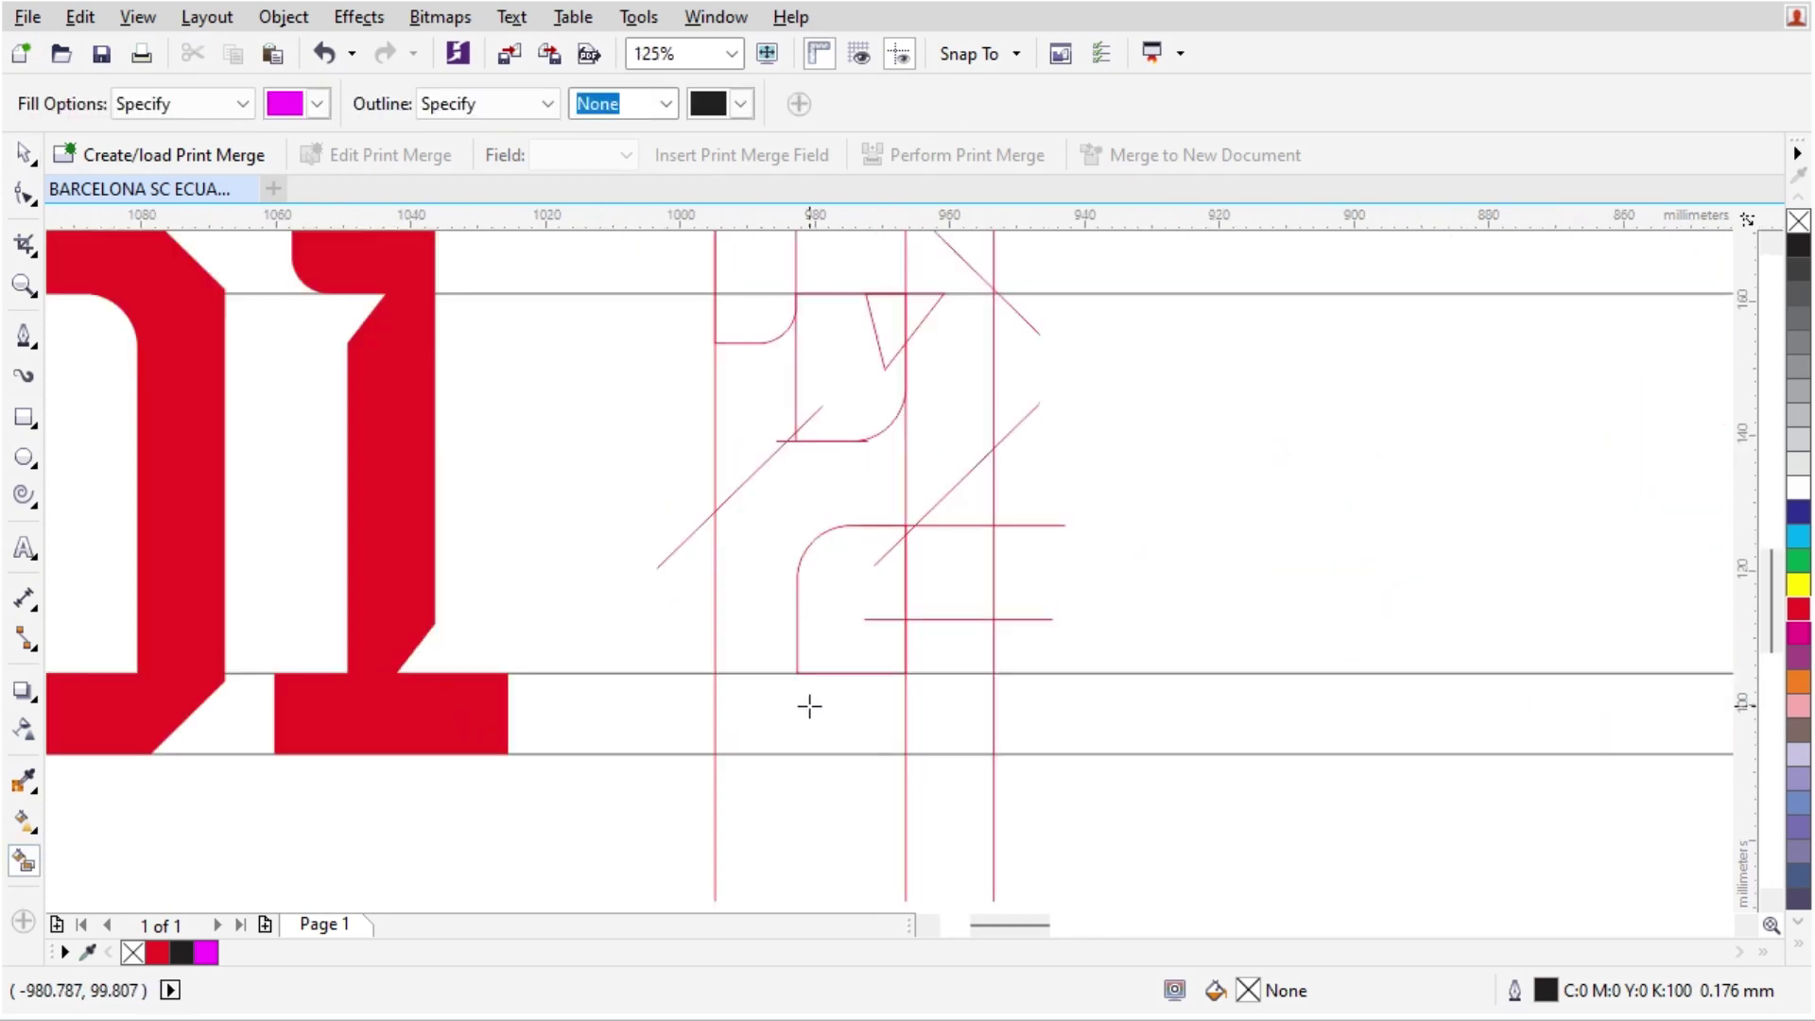
{"action": "left_click", "coordinate": [809, 706]}
{"action": "scroll", "coordinate": [916, 700], "scroll_direction": "up", "scroll_amount": 1}
{"action": "left_click", "coordinate": [968, 588]}
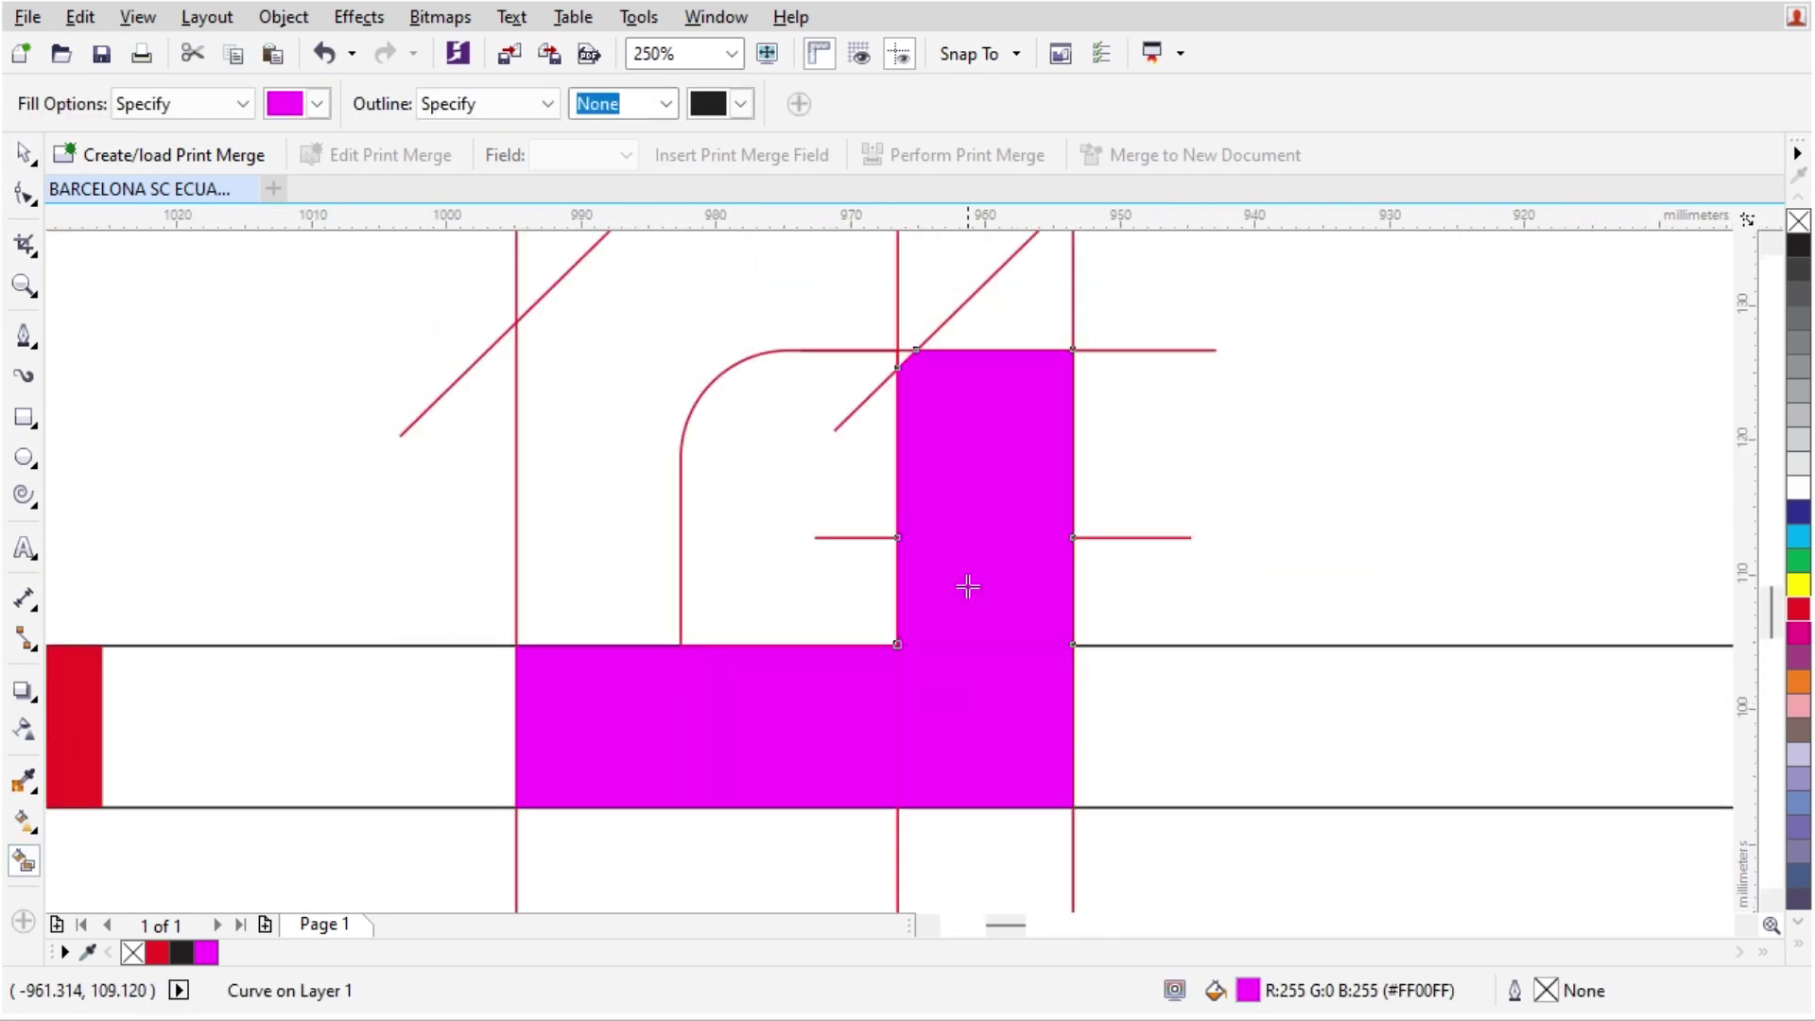
- Trim the upper part off the two's lower-right block using a rectangle about 17.4 mm wide, and delete the rectangle
{"action": "key", "text": "space"}
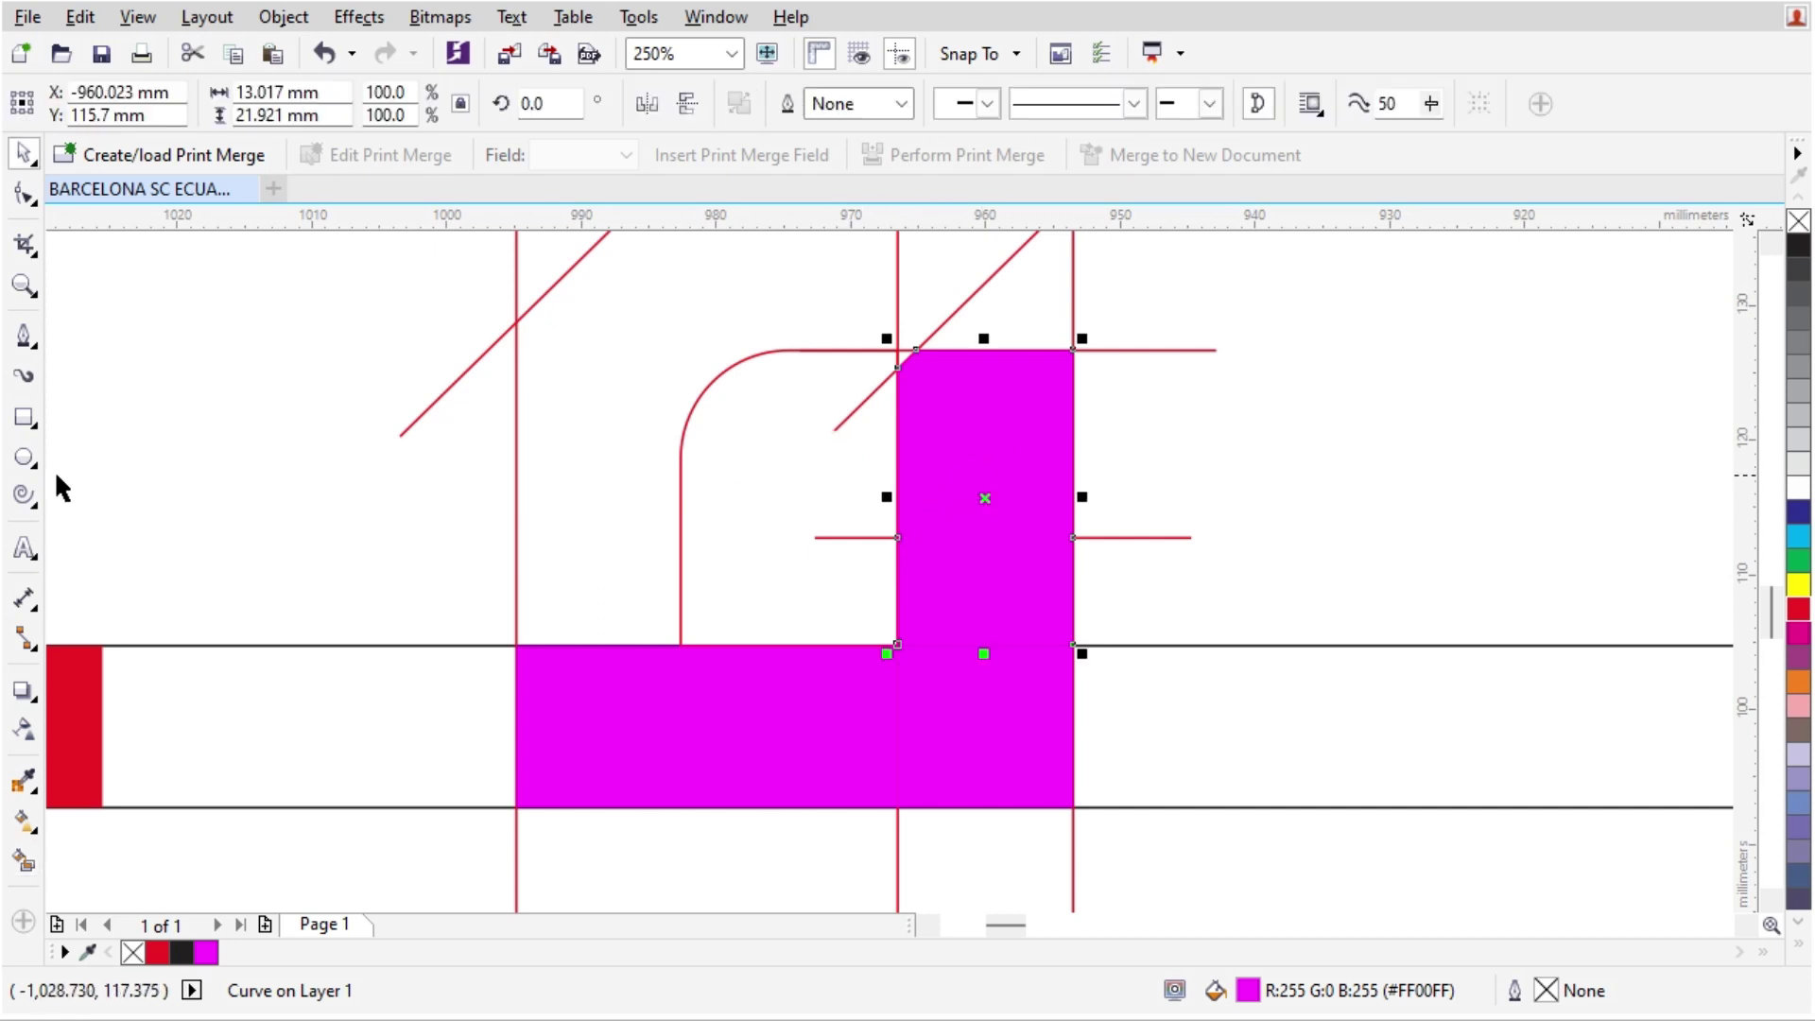
{"action": "left_click", "coordinate": [24, 416]}
{"action": "left_click_drag", "start_coordinate": [856, 348], "coordinate": [1090, 537]}
{"action": "key", "text": "space"}
{"action": "left_click", "coordinate": [1028, 579], "text": "shift"}
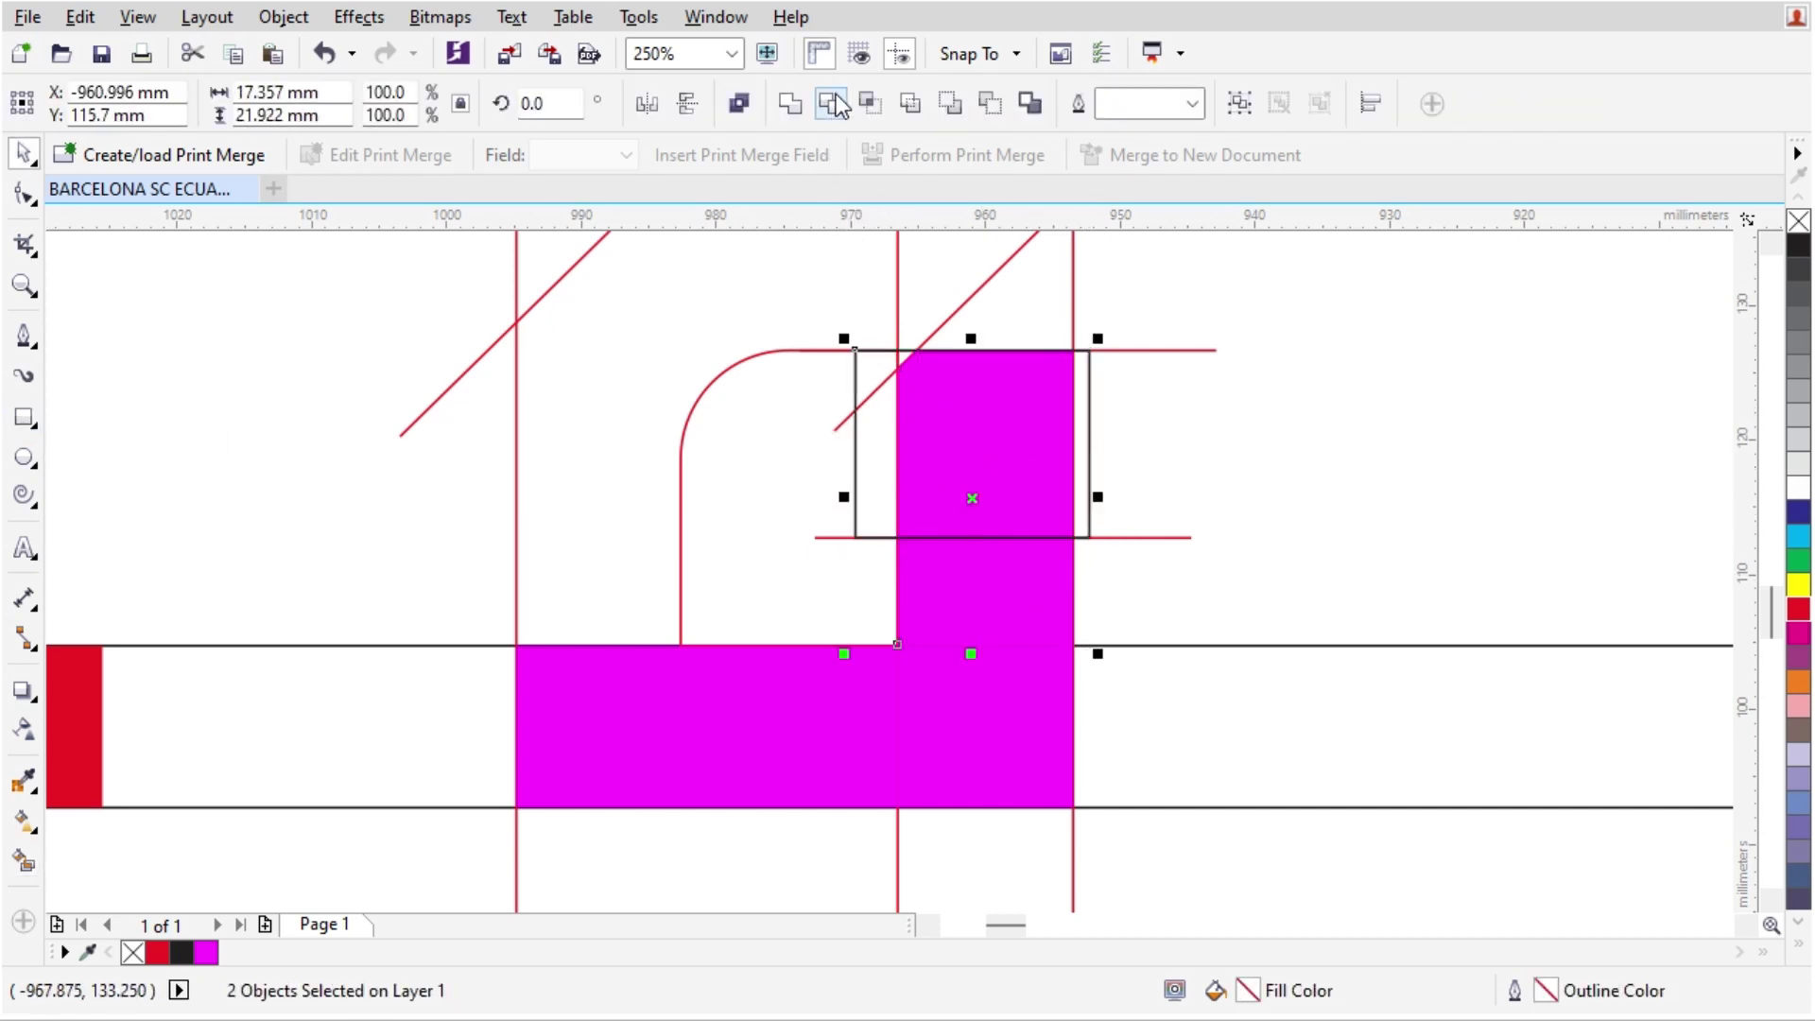
{"action": "left_click", "coordinate": [832, 104]}
{"action": "left_click", "coordinate": [1013, 416]}
{"action": "key", "text": "Delete"}
{"action": "scroll", "coordinate": [995, 607], "scroll_direction": "down", "scroll_amount": 1}
{"action": "scroll", "coordinate": [836, 581], "scroll_direction": "up", "scroll_amount": 1}
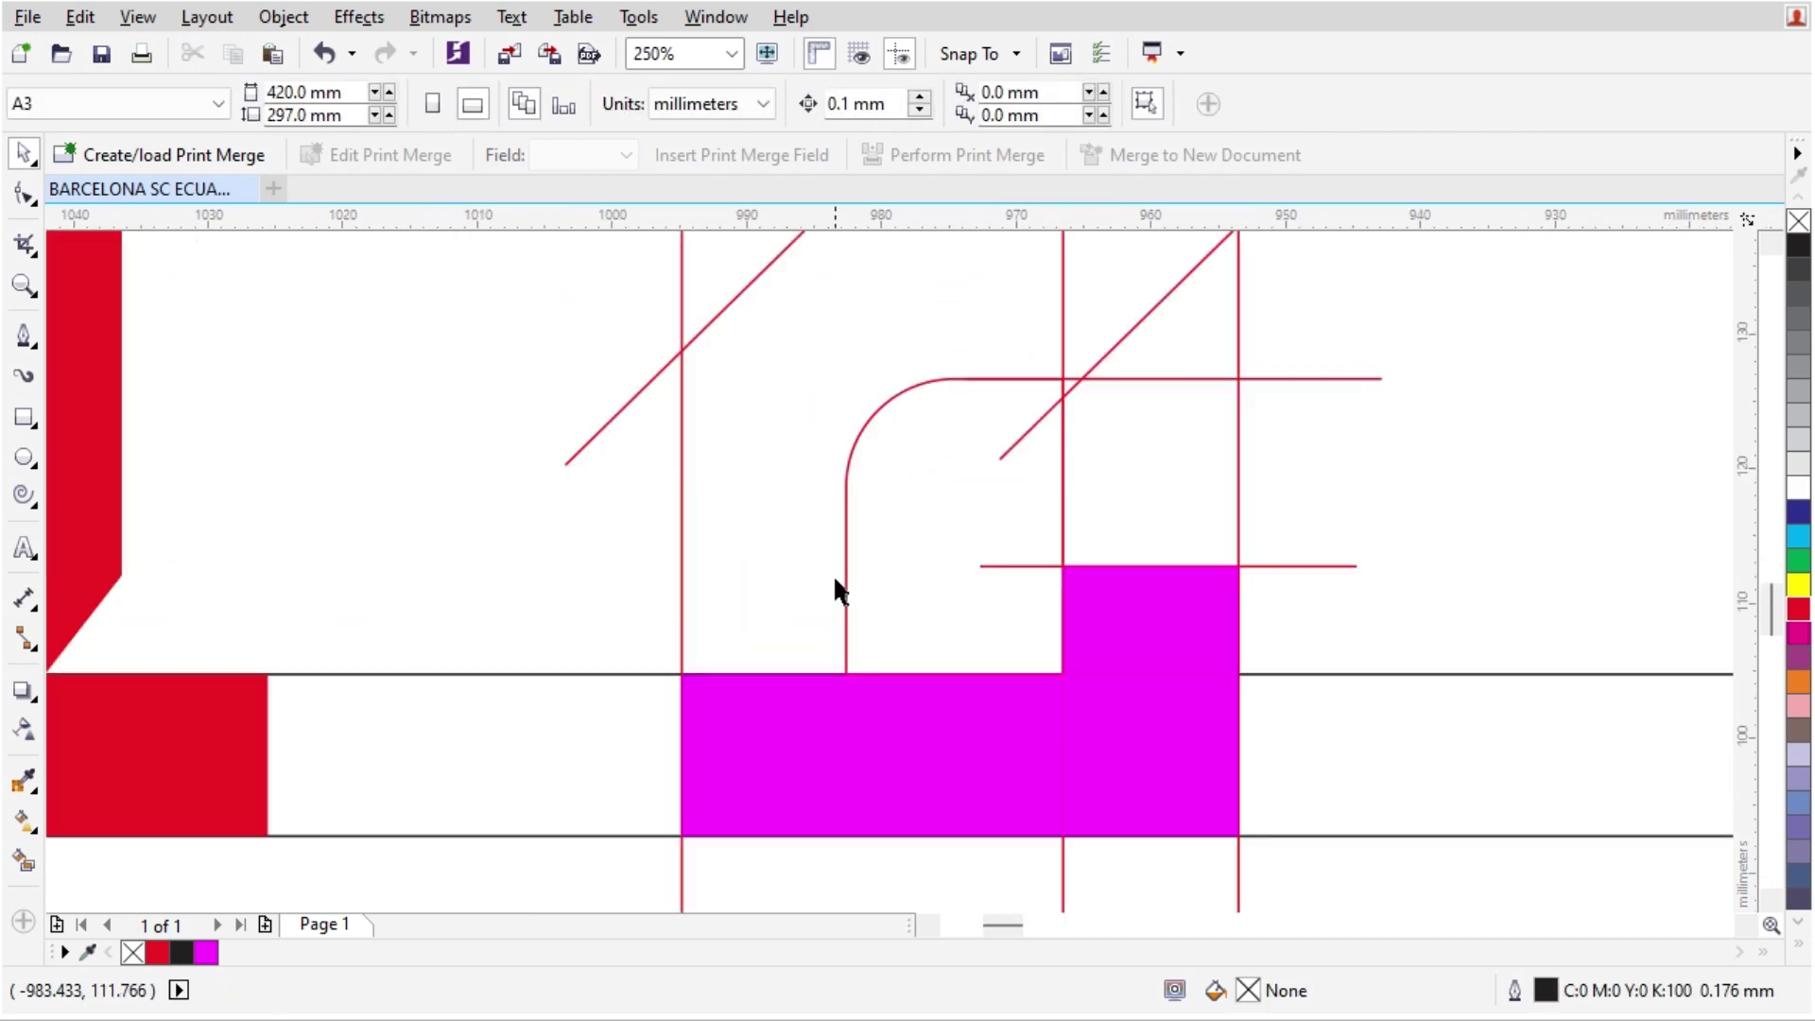
- Smart-fill the two's lower-left stem, diagonal middle section and upper-right stem with magenta
{"action": "key", "text": "F6"}
{"action": "left_click", "coordinate": [23, 863]}
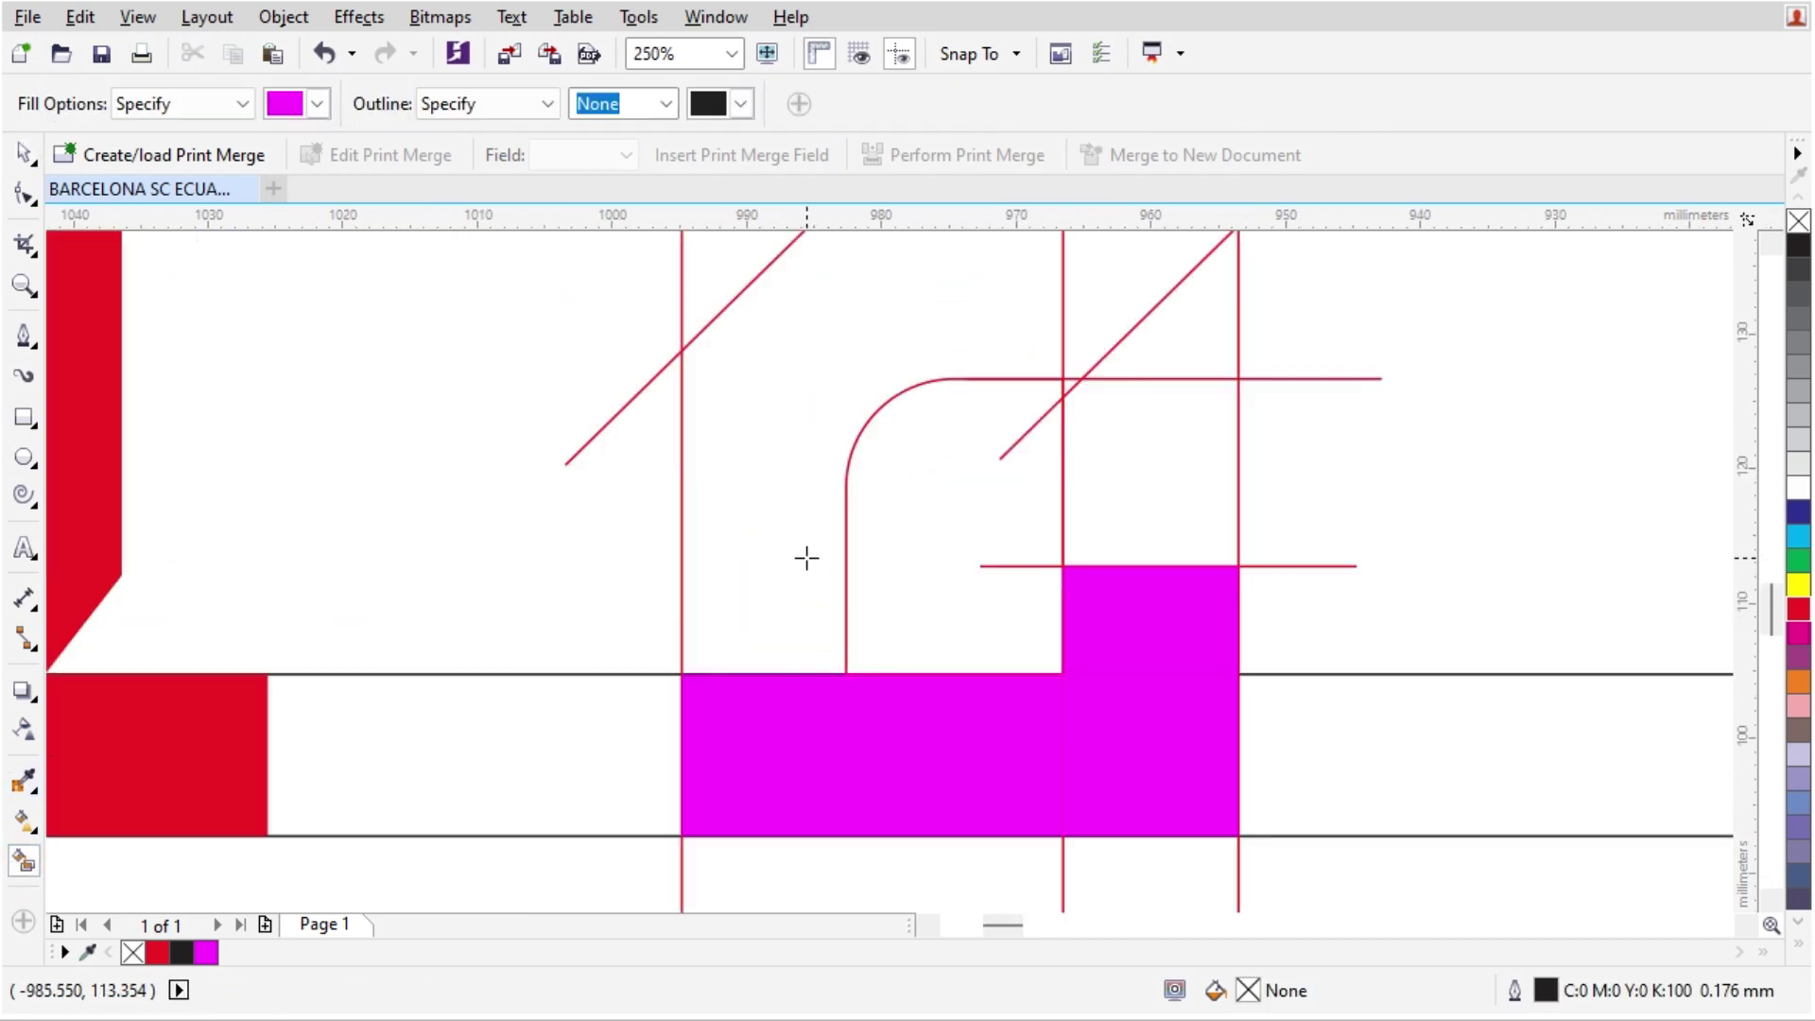
{"action": "left_click", "coordinate": [806, 558]}
{"action": "scroll", "coordinate": [782, 668], "scroll_direction": "down", "scroll_amount": 1}
{"action": "scroll", "coordinate": [948, 445], "scroll_direction": "up", "scroll_amount": 1}
{"action": "left_click", "coordinate": [949, 451]}
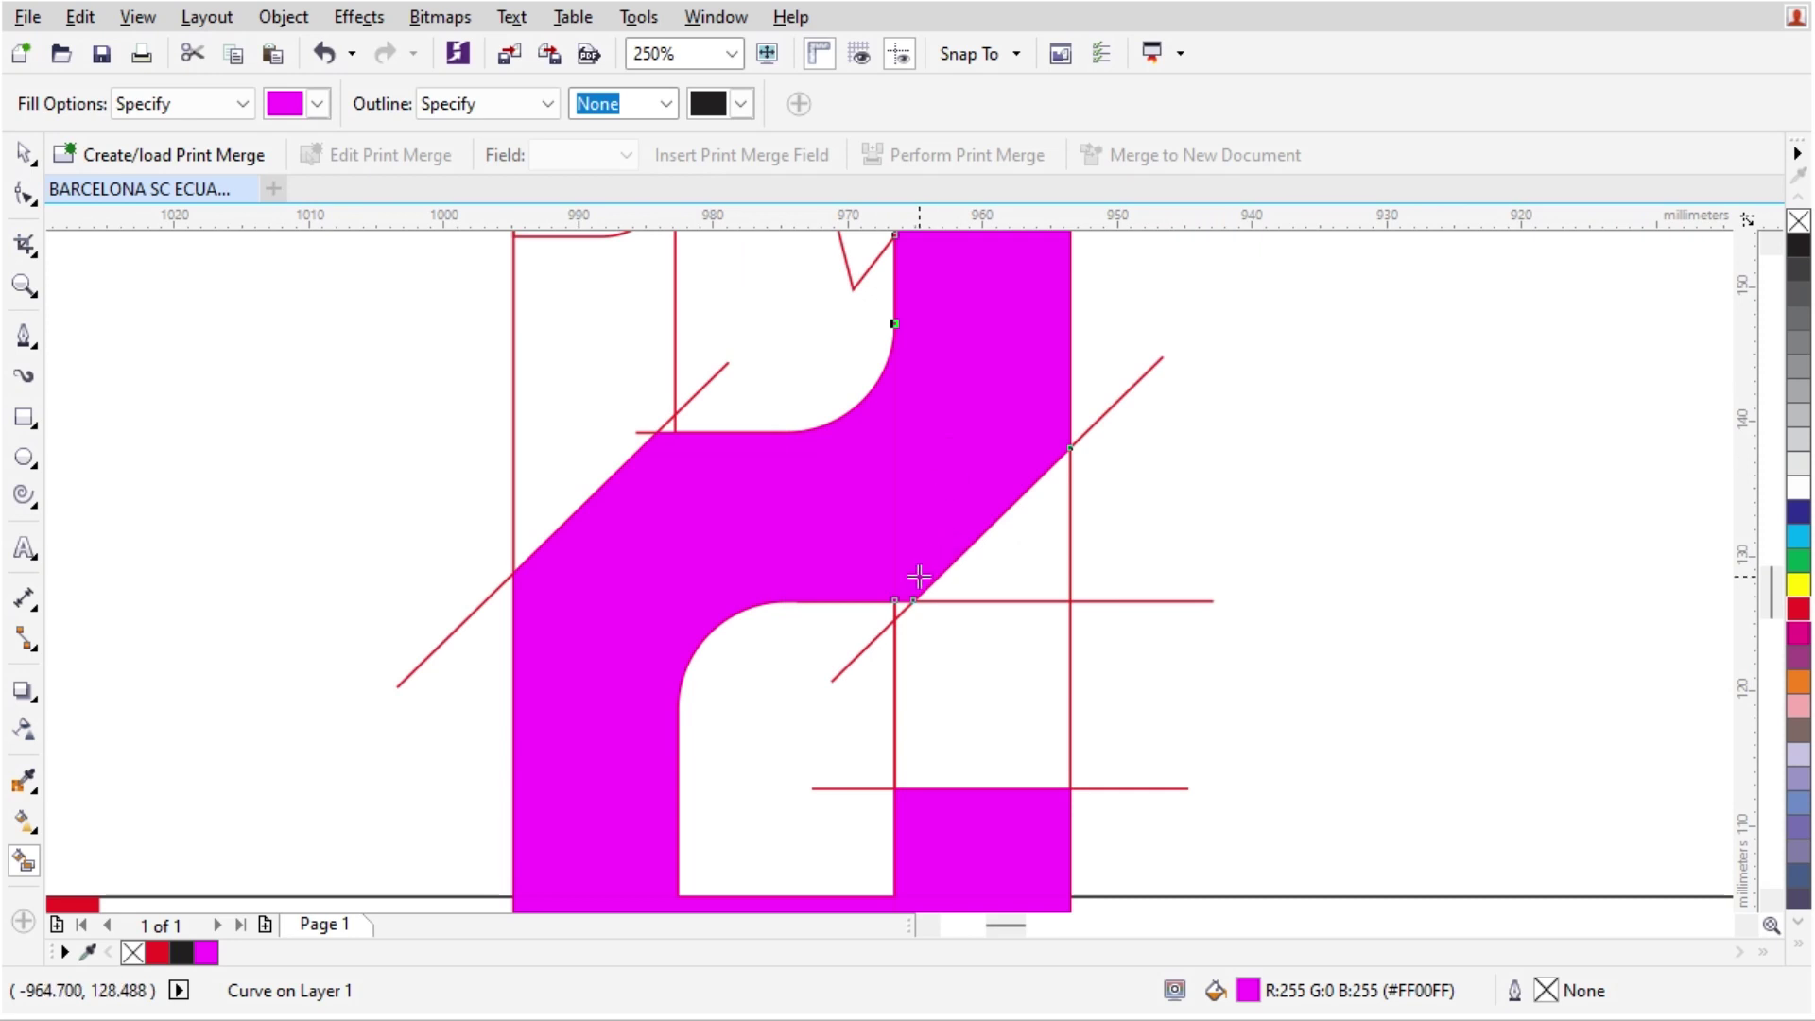
- Smart-fill the two's chamfered upper-right corner with magenta
{"action": "scroll", "coordinate": [920, 588], "scroll_direction": "down", "scroll_amount": 1}
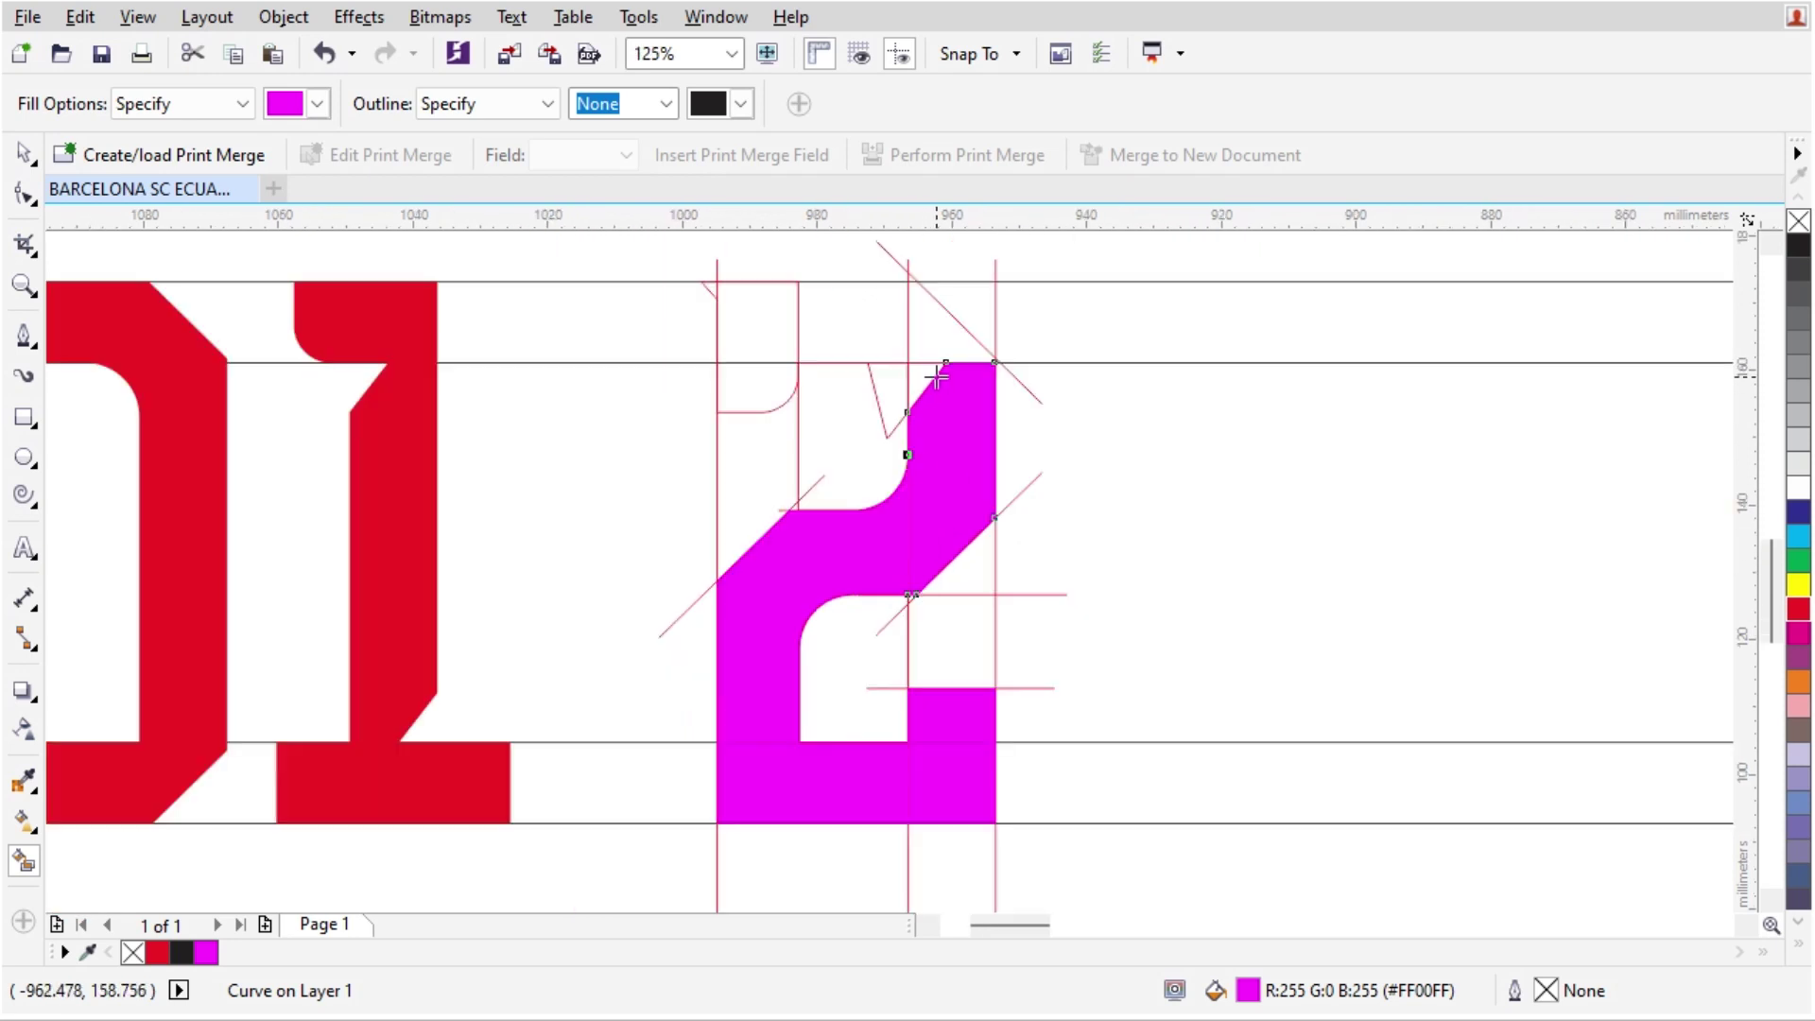
{"action": "scroll", "coordinate": [936, 375], "scroll_direction": "up", "scroll_amount": 1}
{"action": "left_click", "coordinate": [958, 321]}
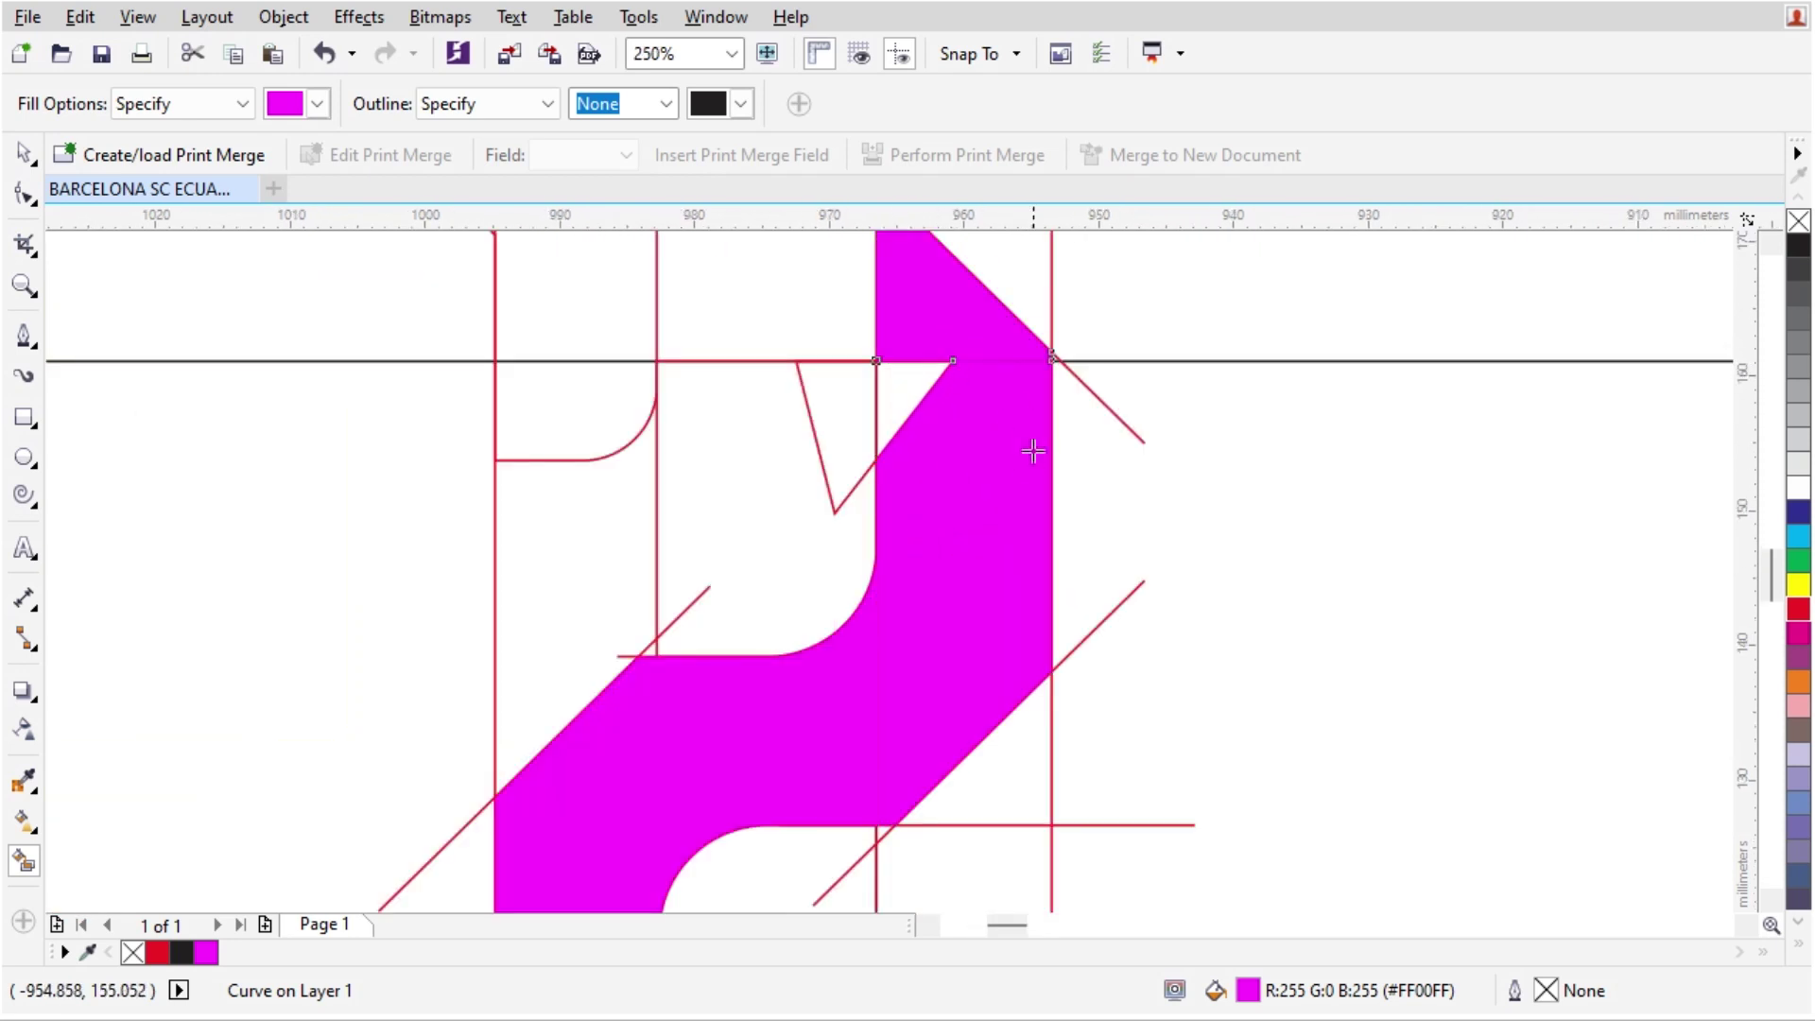
- Smart-fill the two's remaining top bar sections and the rounded hook below its left end with magenta
{"action": "left_click", "coordinate": [834, 307]}
{"action": "left_click", "coordinate": [571, 300]}
{"action": "left_click", "coordinate": [583, 410]}
{"action": "scroll", "coordinate": [1007, 477], "scroll_direction": "down", "scroll_amount": 1}
{"action": "key", "text": "space"}
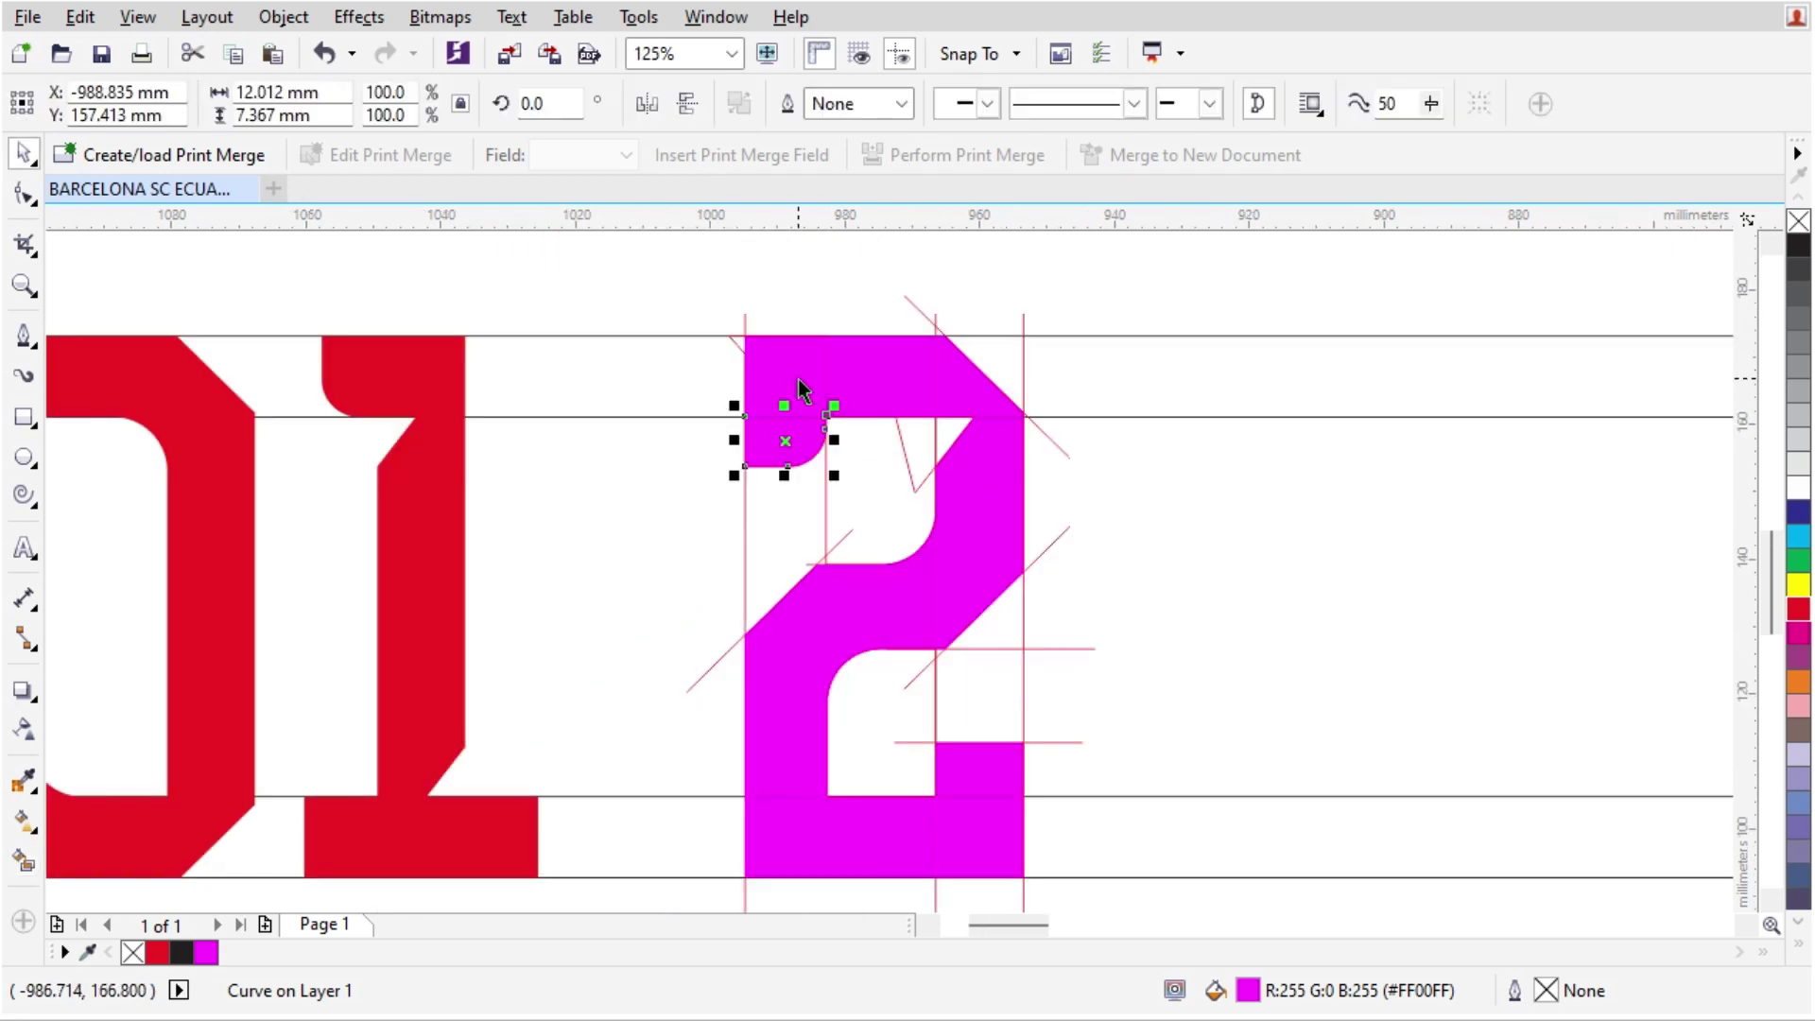
- Weld the two's hook, top bar and chamfered corner into one shape and fill it red
{"action": "left_click", "coordinate": [778, 374], "text": "shift"}
{"action": "left_click", "coordinate": [917, 379], "text": "shift"}
{"action": "left_click", "coordinate": [983, 402], "text": "shift"}
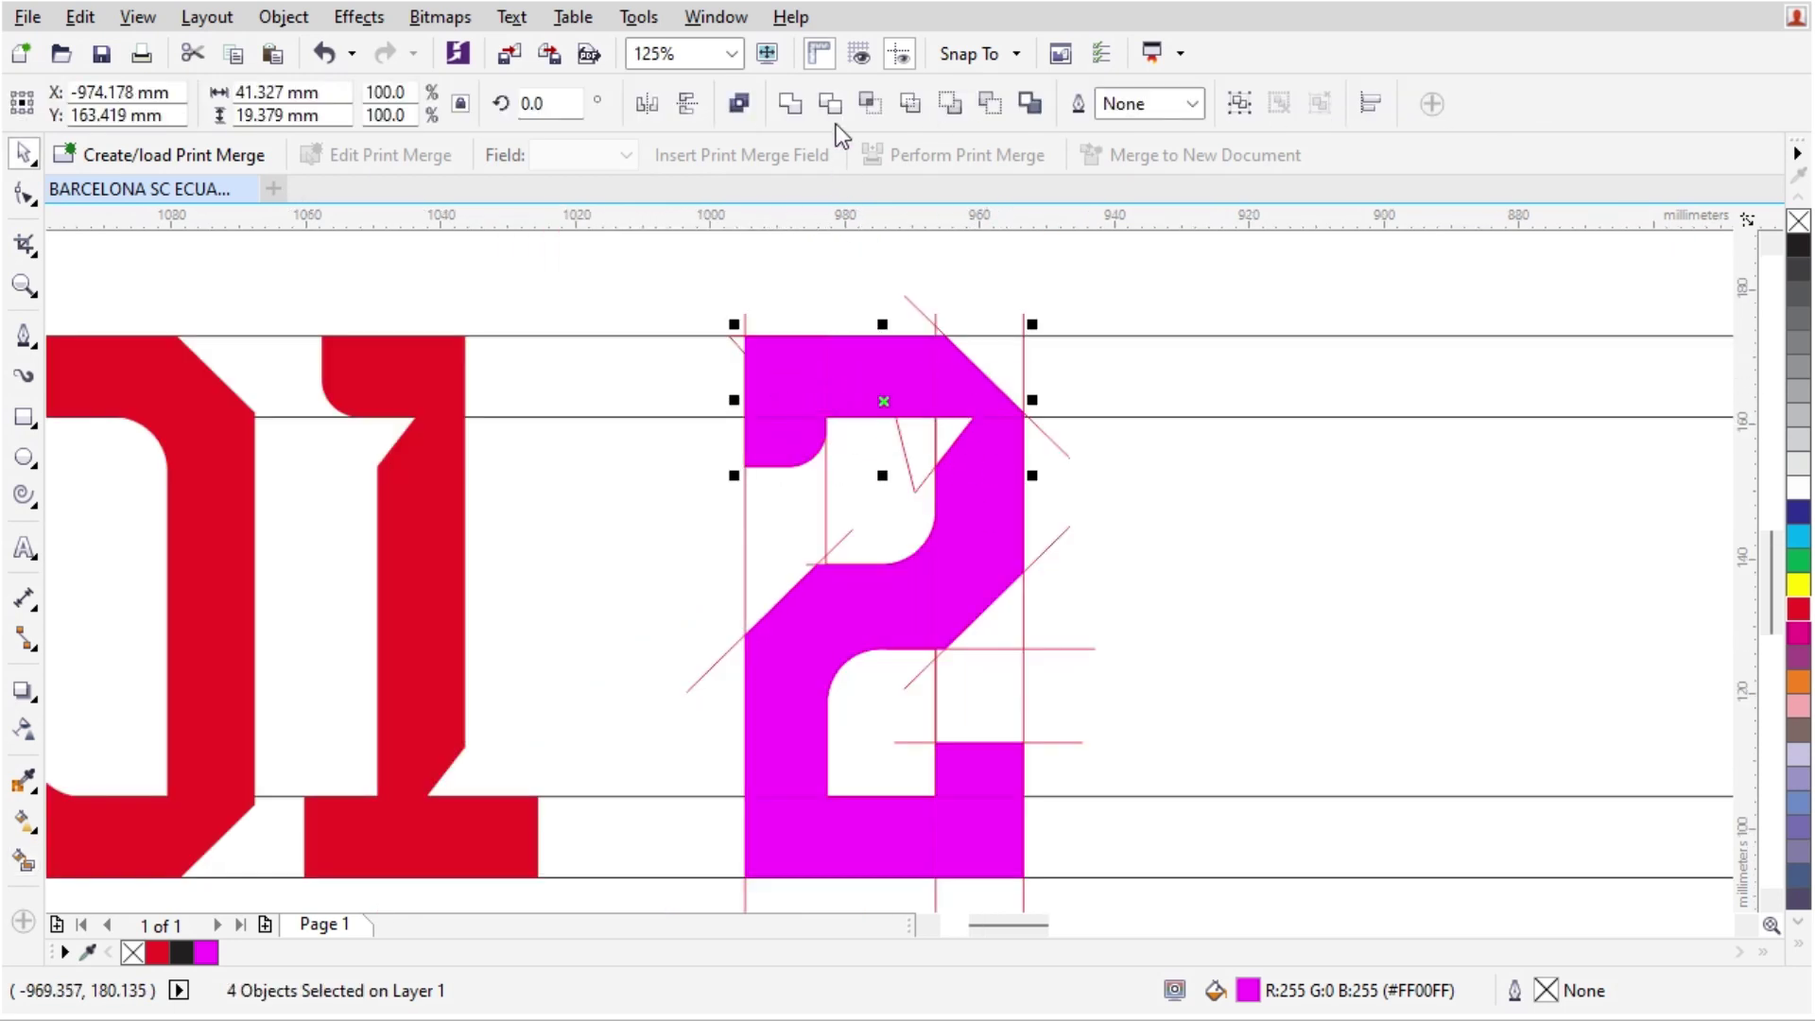
{"action": "left_click", "coordinate": [790, 104]}
{"action": "left_click", "coordinate": [1800, 614]}
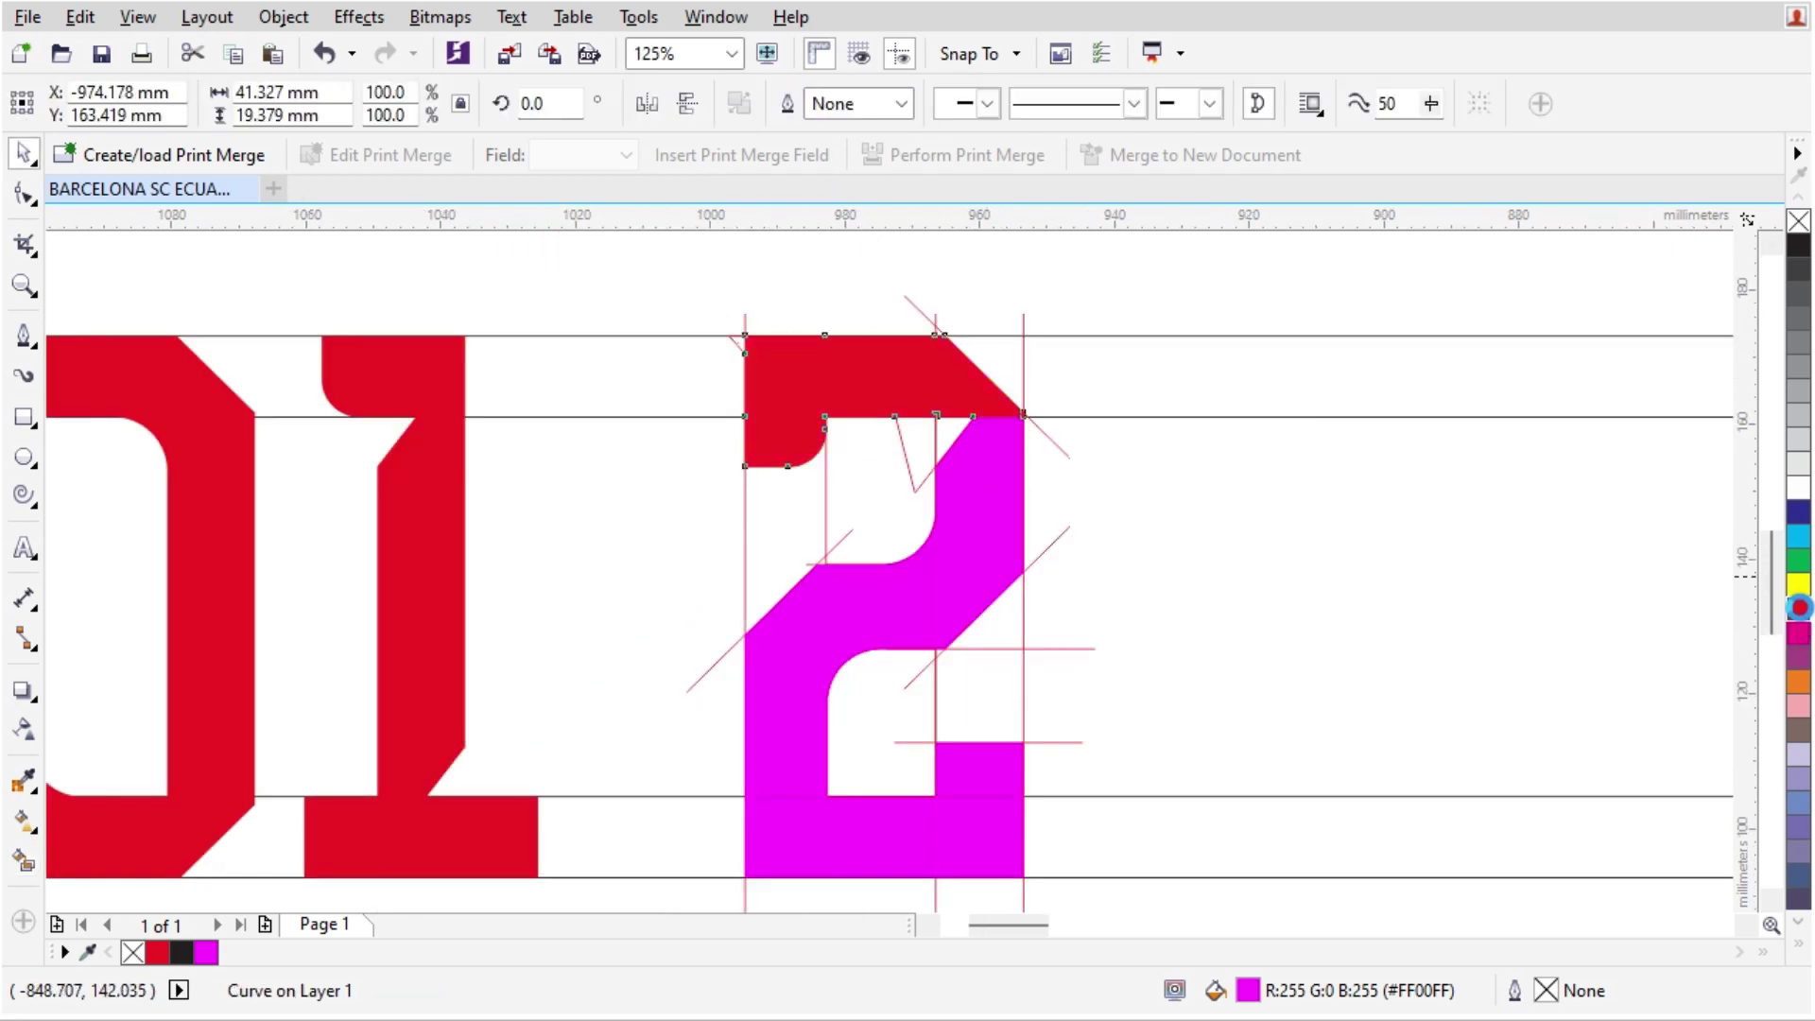
- Weld the two's base bar, lower-right block and lower-left stem with its middle section into one shape
{"action": "left_click", "coordinate": [981, 799]}
{"action": "left_click", "coordinate": [981, 841], "text": "shift"}
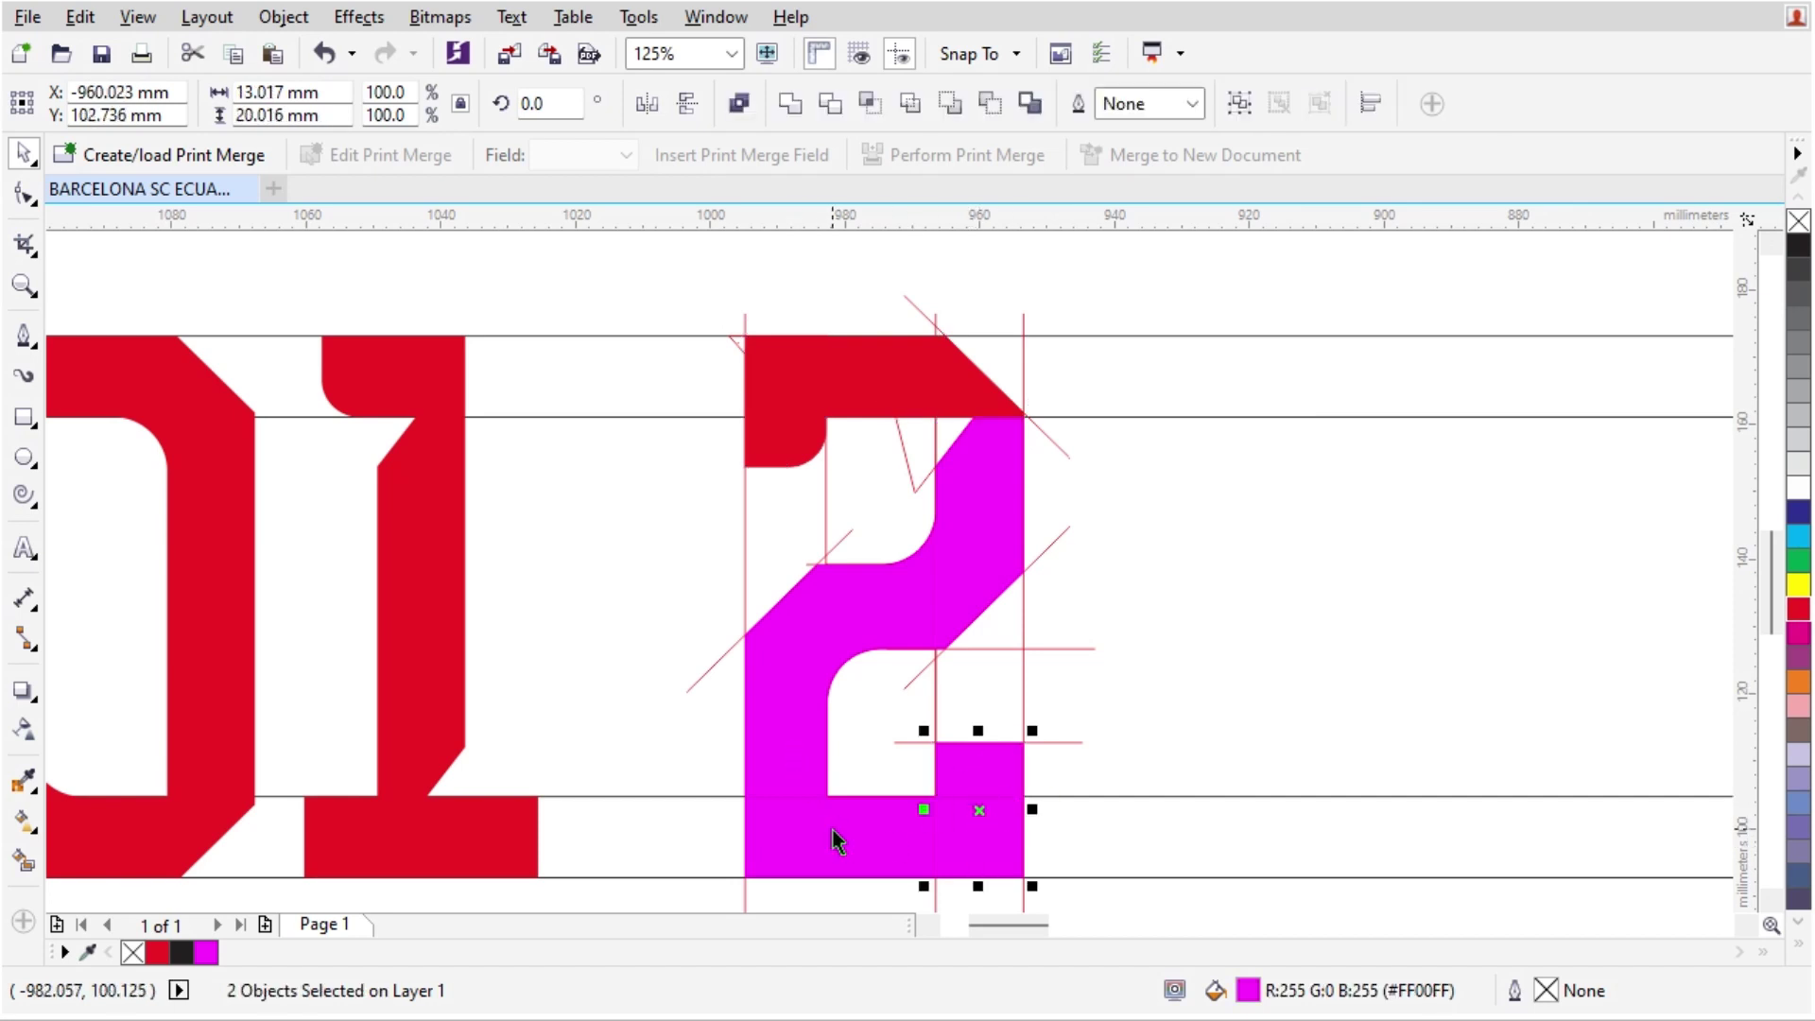
{"action": "left_click", "coordinate": [836, 842], "text": "shift"}
{"action": "left_click", "coordinate": [798, 709], "text": "shift"}
{"action": "left_click", "coordinate": [790, 104]}
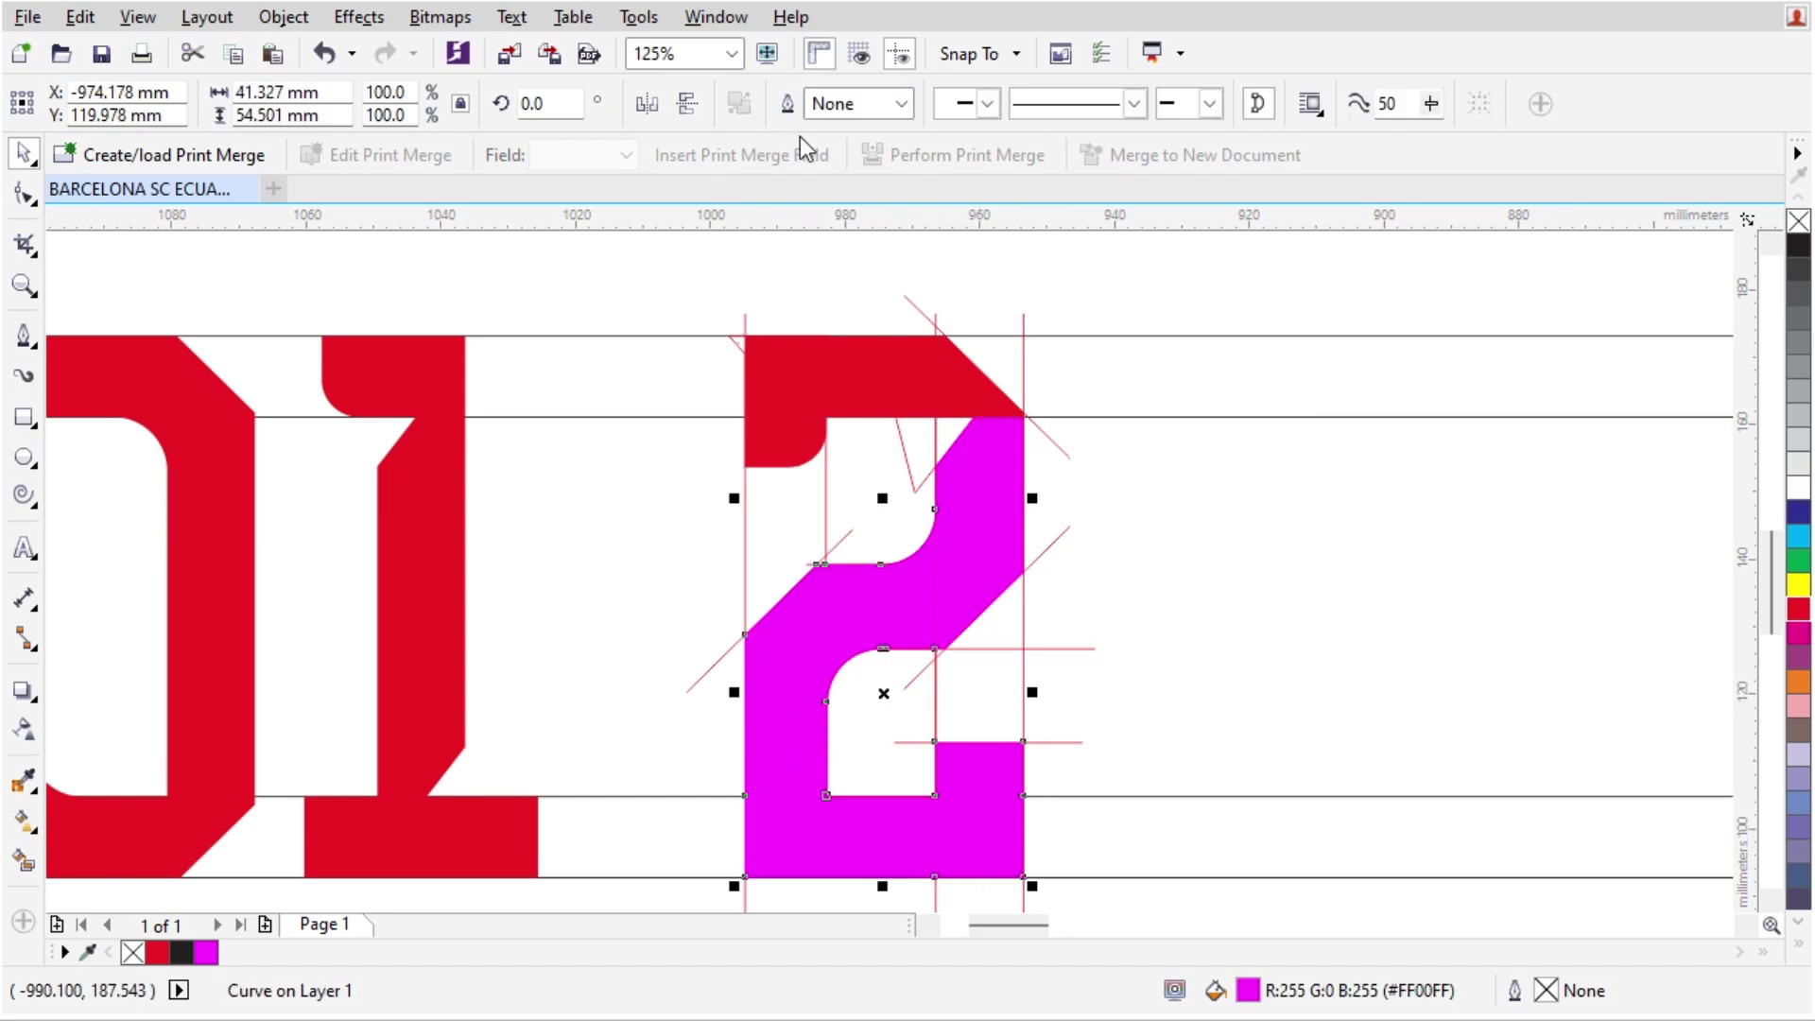
- Weld the two's lower shape and its upper-right stem to the red top shape
{"action": "left_click", "coordinate": [887, 383], "text": "shift"}
{"action": "left_click", "coordinate": [790, 104]}
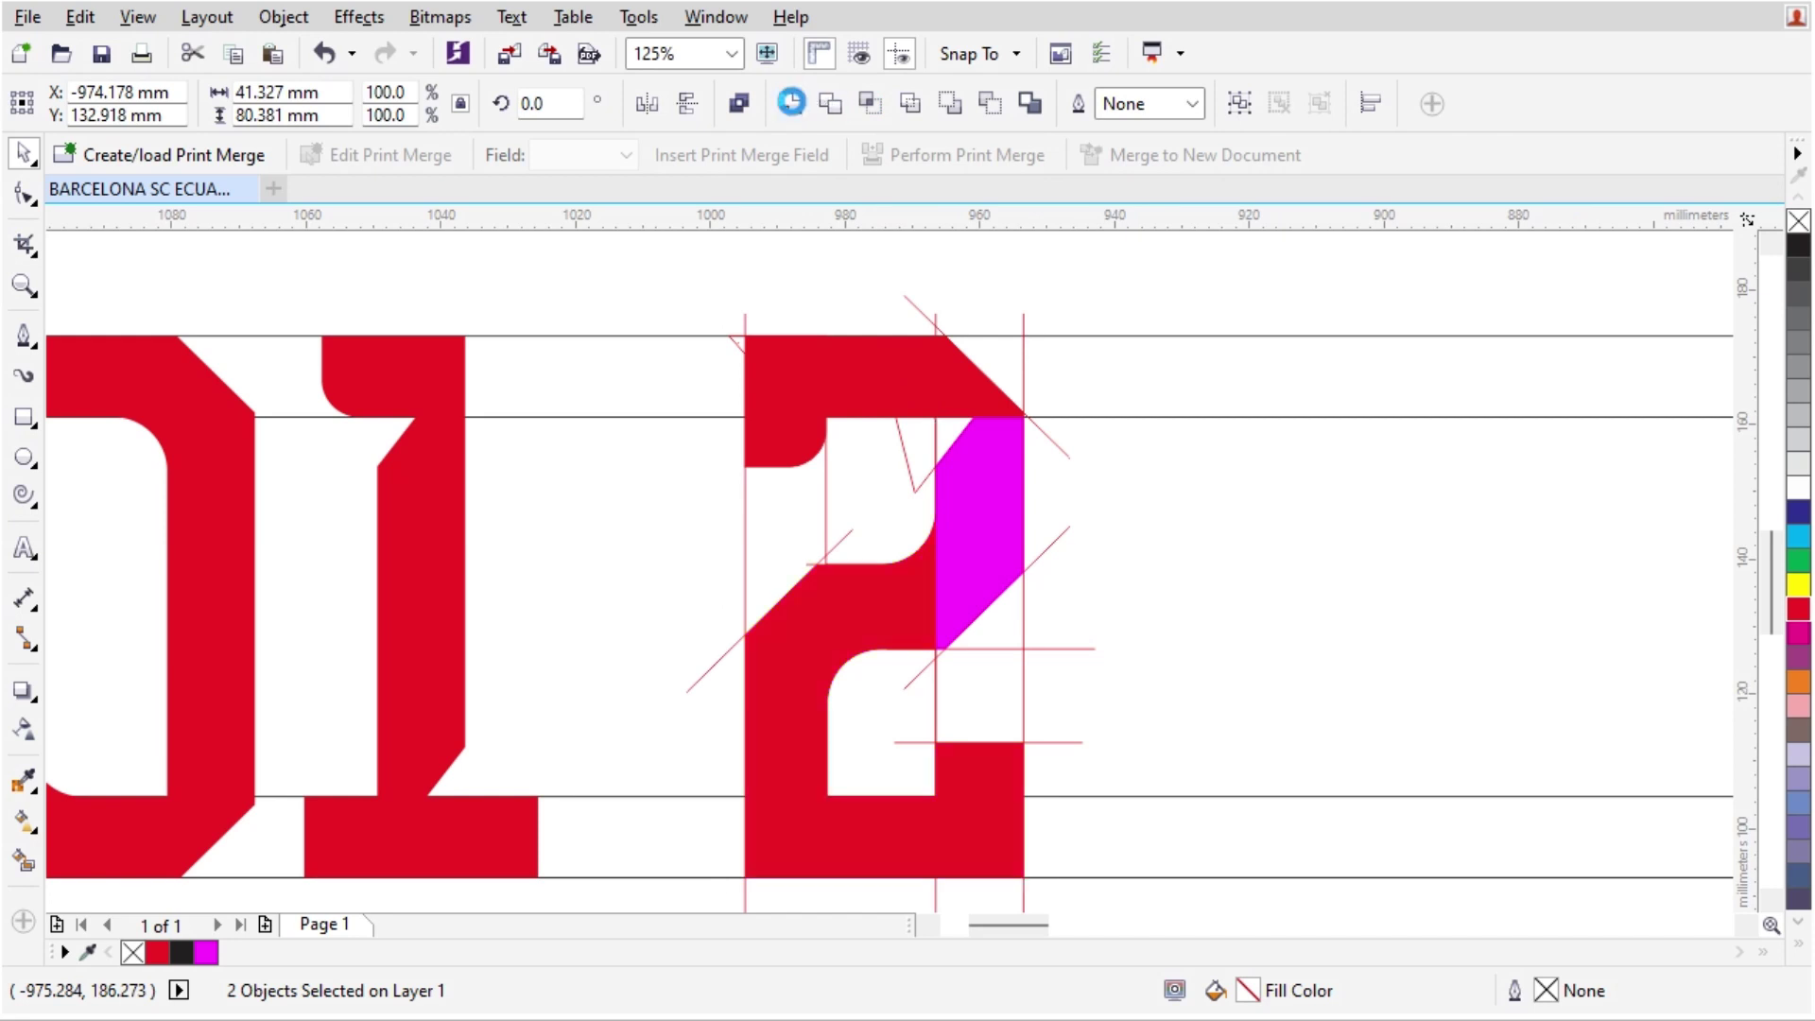
{"action": "left_click", "coordinate": [993, 484]}
{"action": "left_click", "coordinate": [974, 395], "text": "shift"}
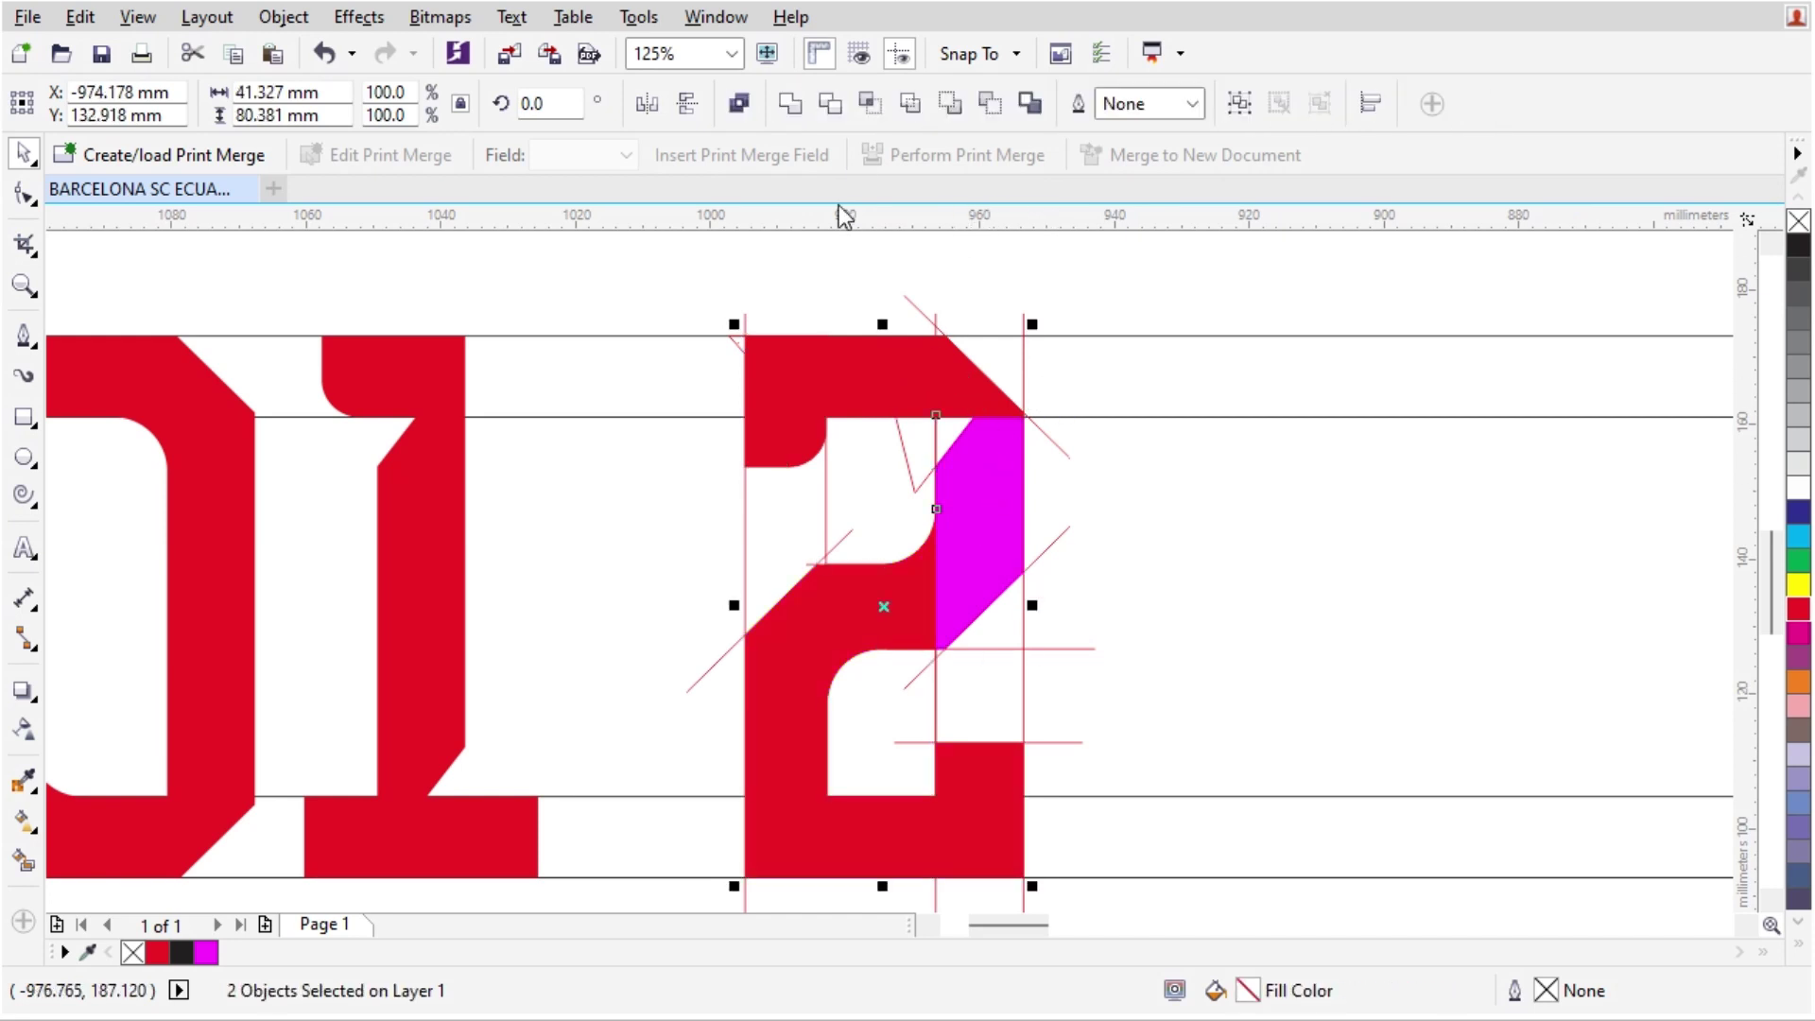
{"action": "left_click", "coordinate": [790, 104]}
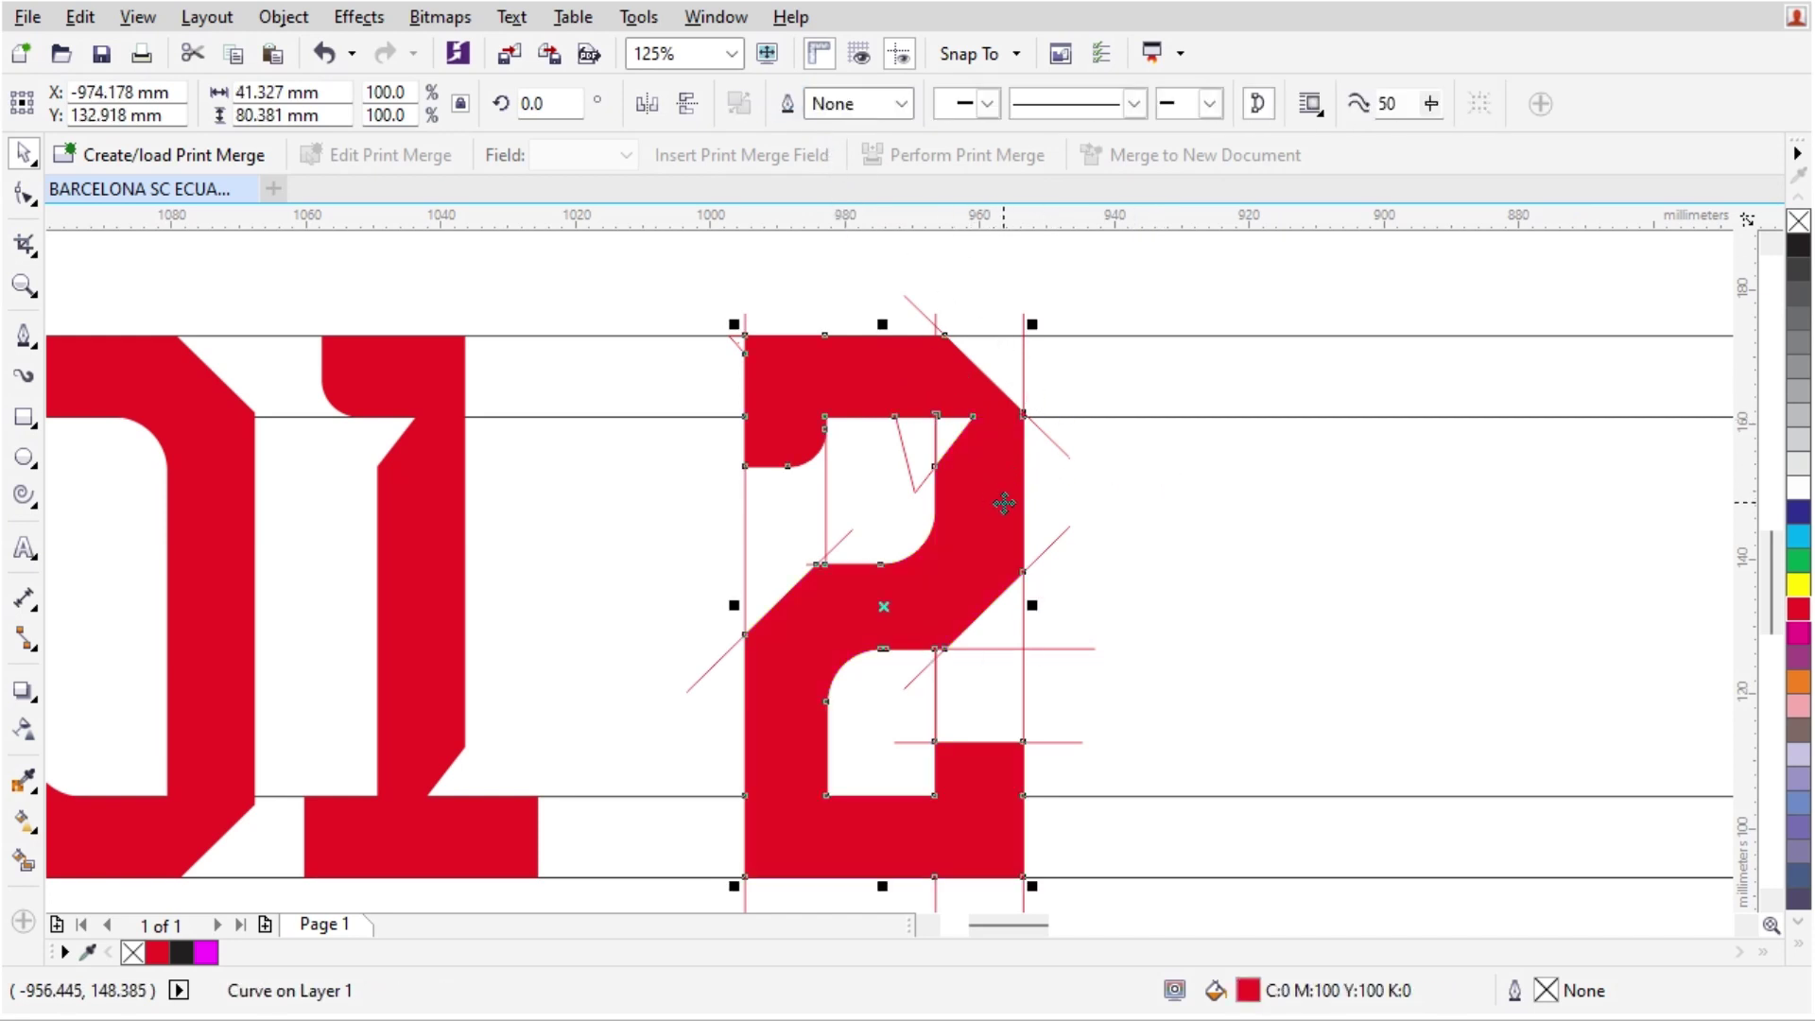
- Move the finished two off its construction lines and delete those lines
{"action": "left_click_drag", "start_coordinate": [1004, 504], "coordinate": [1452, 504]}
{"action": "left_click_drag", "start_coordinate": [1177, 271], "coordinate": [700, 836]}
{"action": "scroll", "coordinate": [901, 780], "scroll_direction": "down", "scroll_amount": 2}
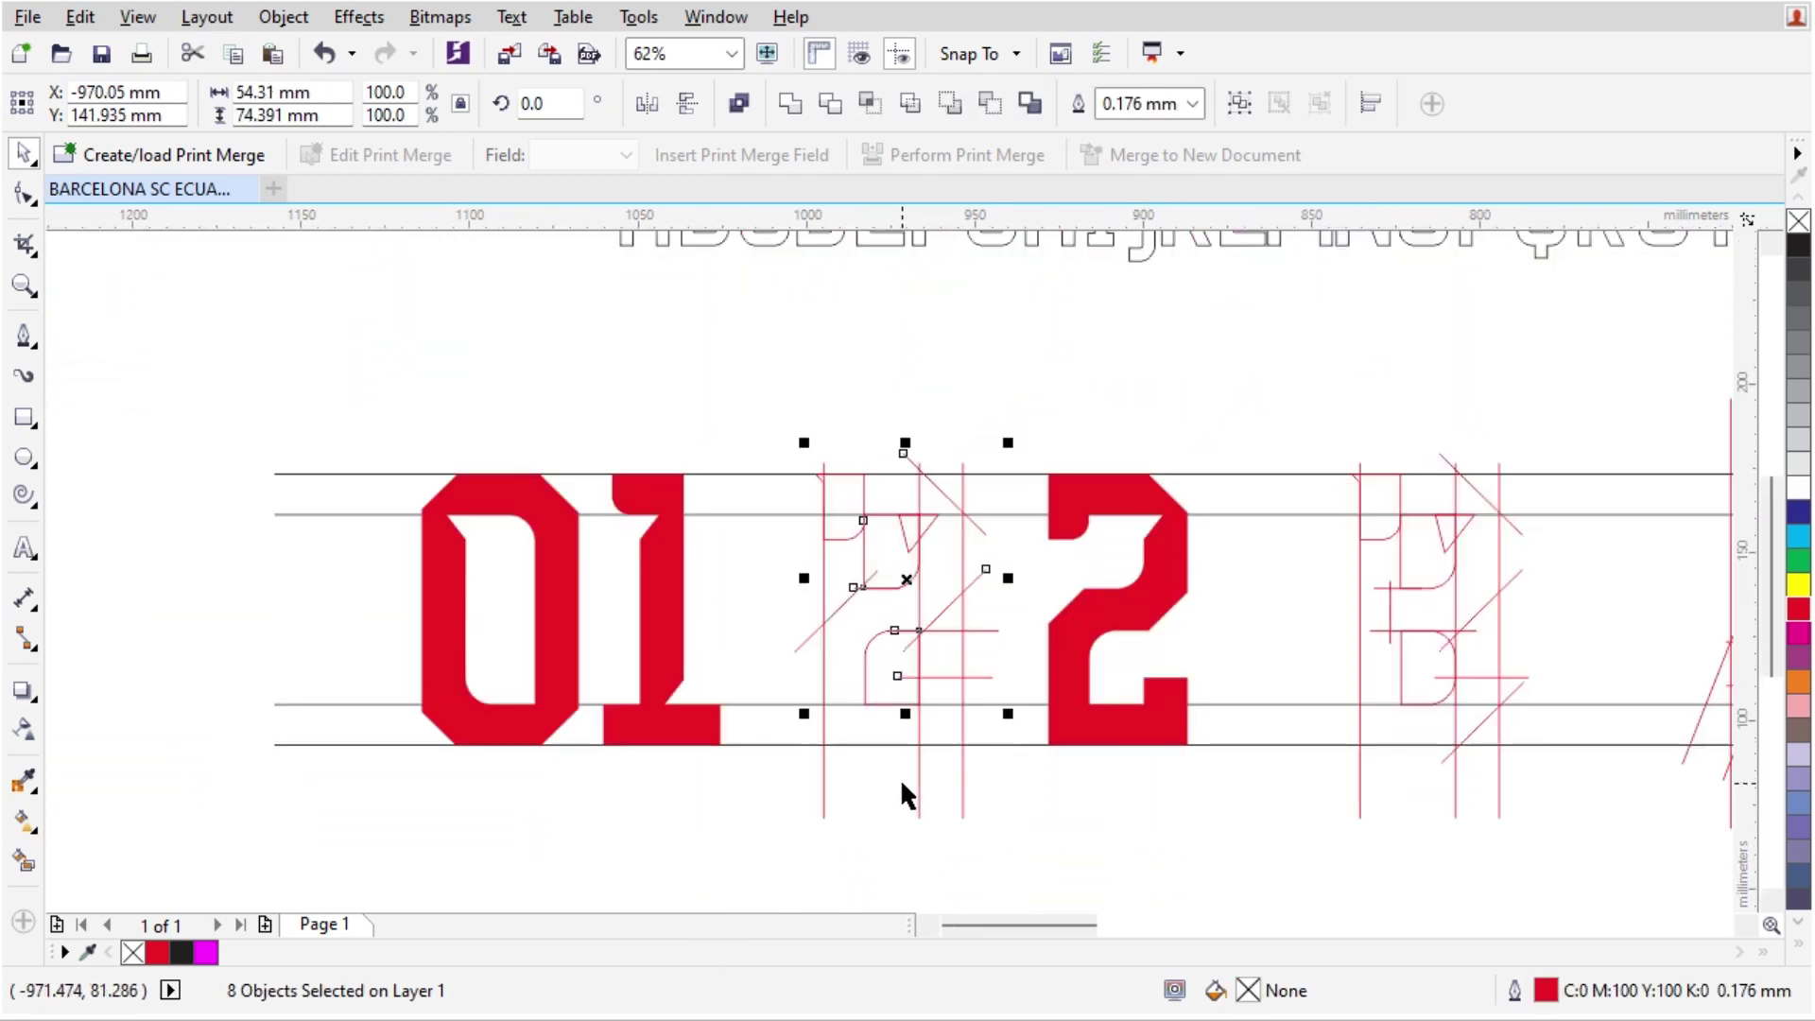
{"action": "left_click_drag", "start_coordinate": [786, 395], "coordinate": [1009, 870]}
{"action": "key", "text": "Delete"}
- Move the two back beside the one along the horizontal guidelines
{"action": "scroll", "coordinate": [1059, 537], "scroll_direction": "up", "scroll_amount": 2}
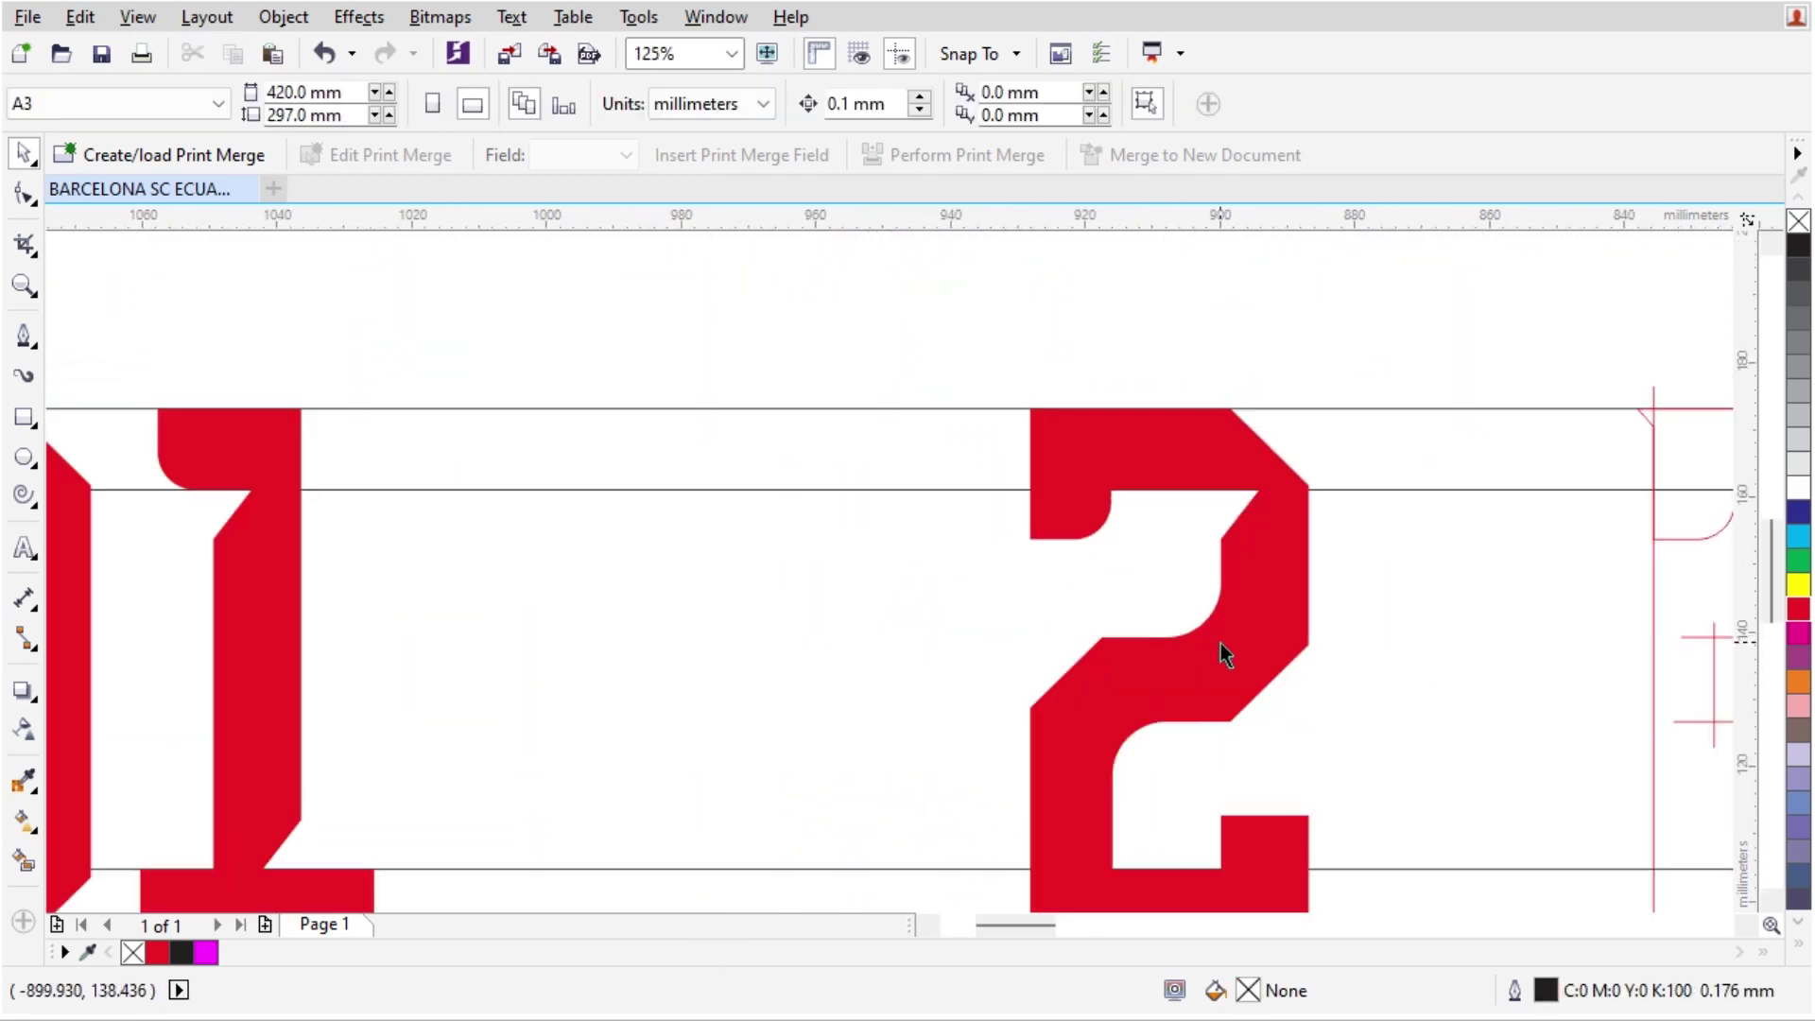
{"action": "left_click_drag", "start_coordinate": [1221, 646], "coordinate": [632, 647]}
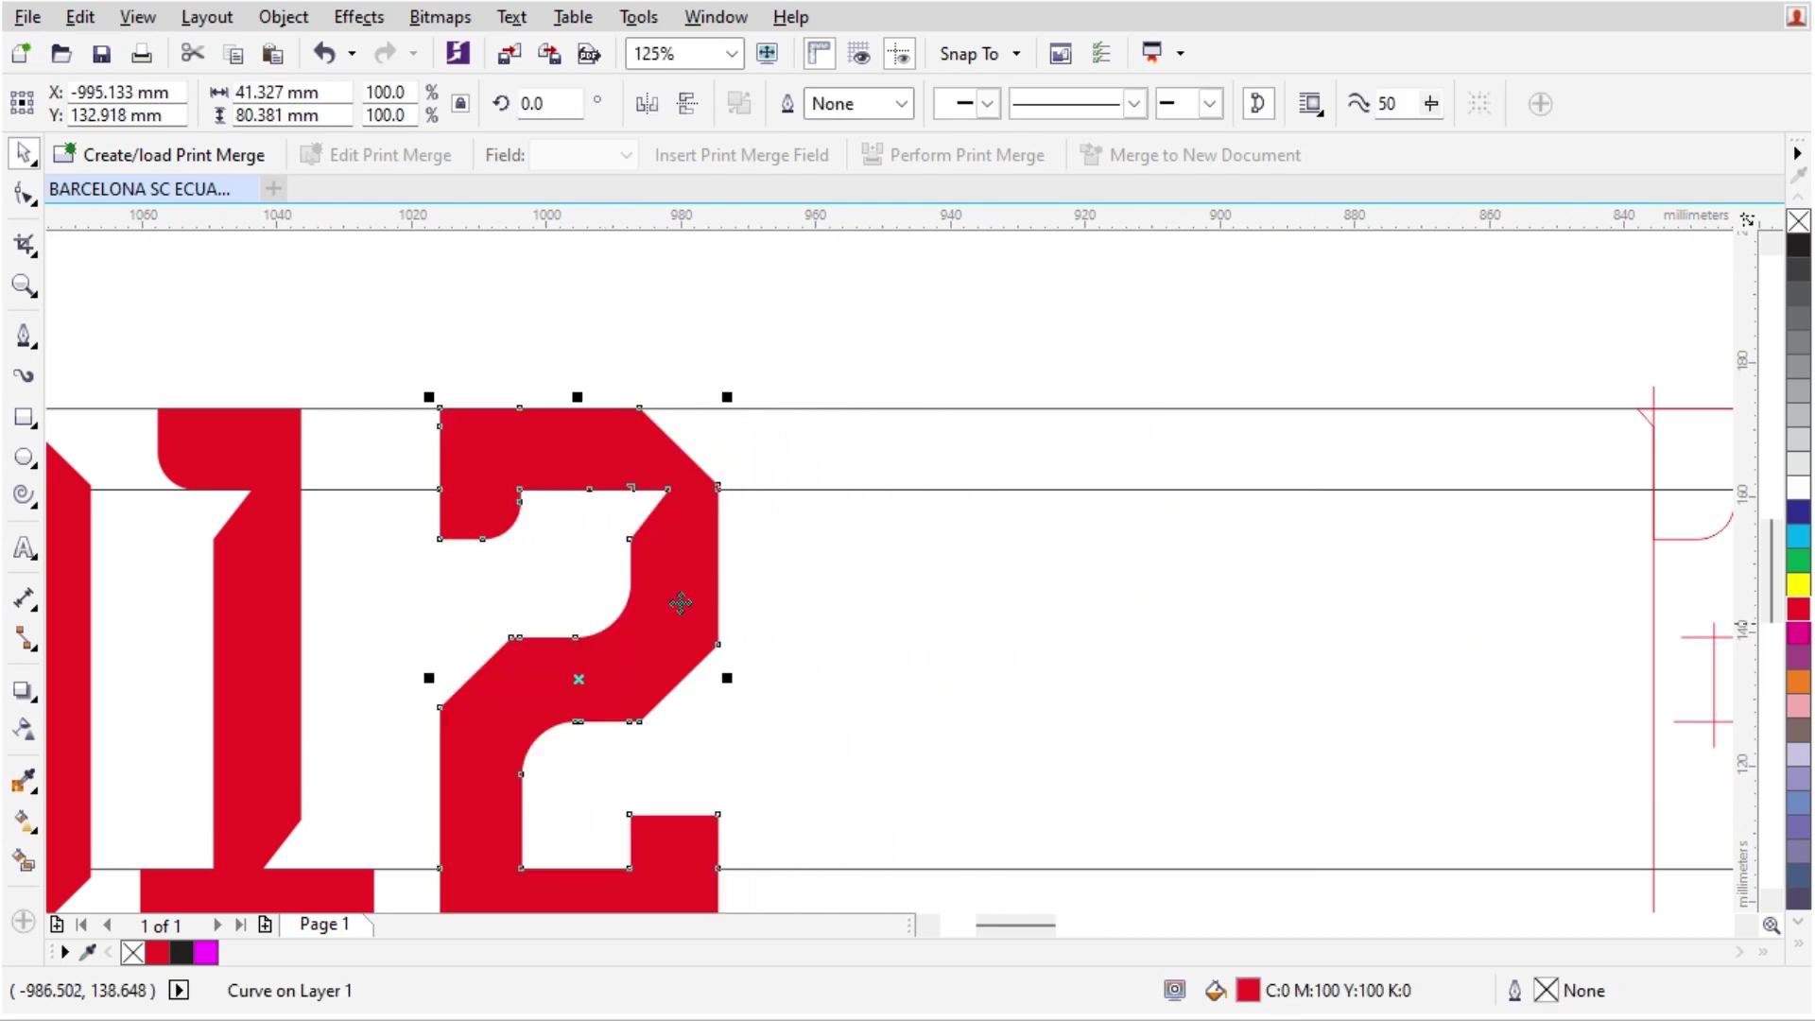
{"action": "left_click", "coordinate": [791, 273]}
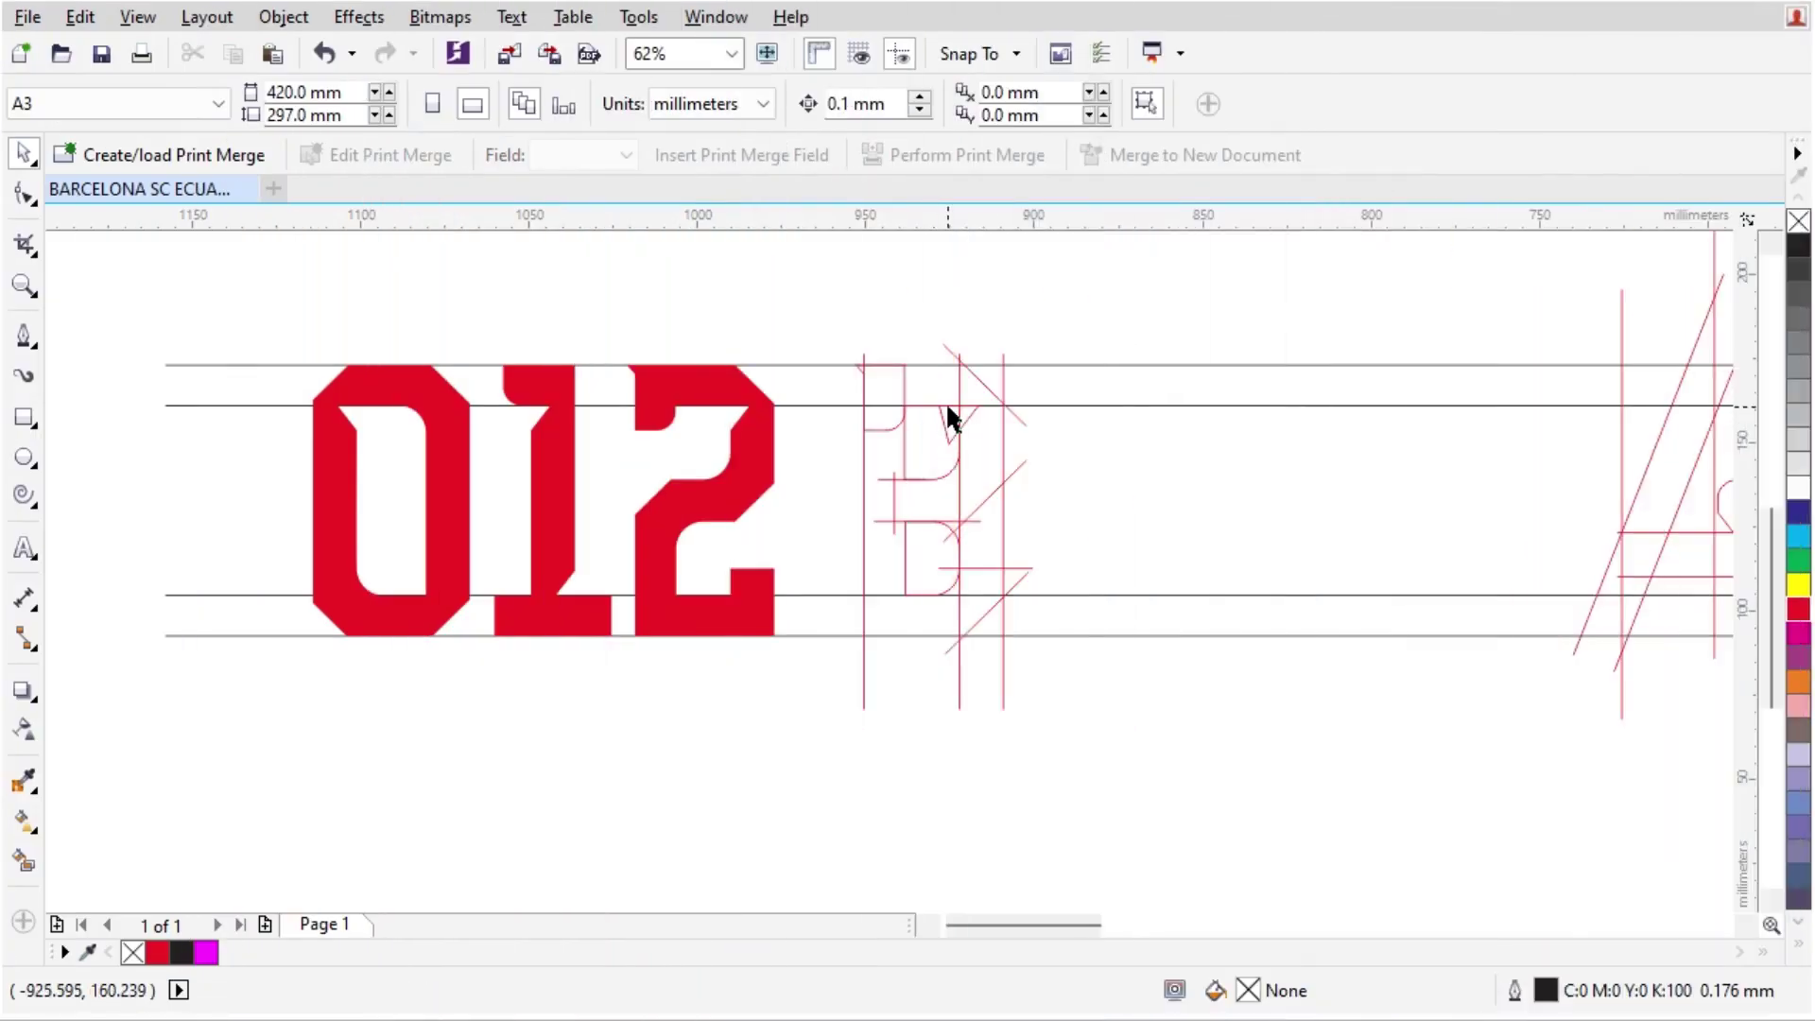
- Smart-fill the three's notched top bar, rounded hook, chamfered corner and upper-right stem with magenta
{"action": "scroll", "coordinate": [949, 417], "scroll_direction": "up", "scroll_amount": 2}
{"action": "left_click", "coordinate": [24, 862]}
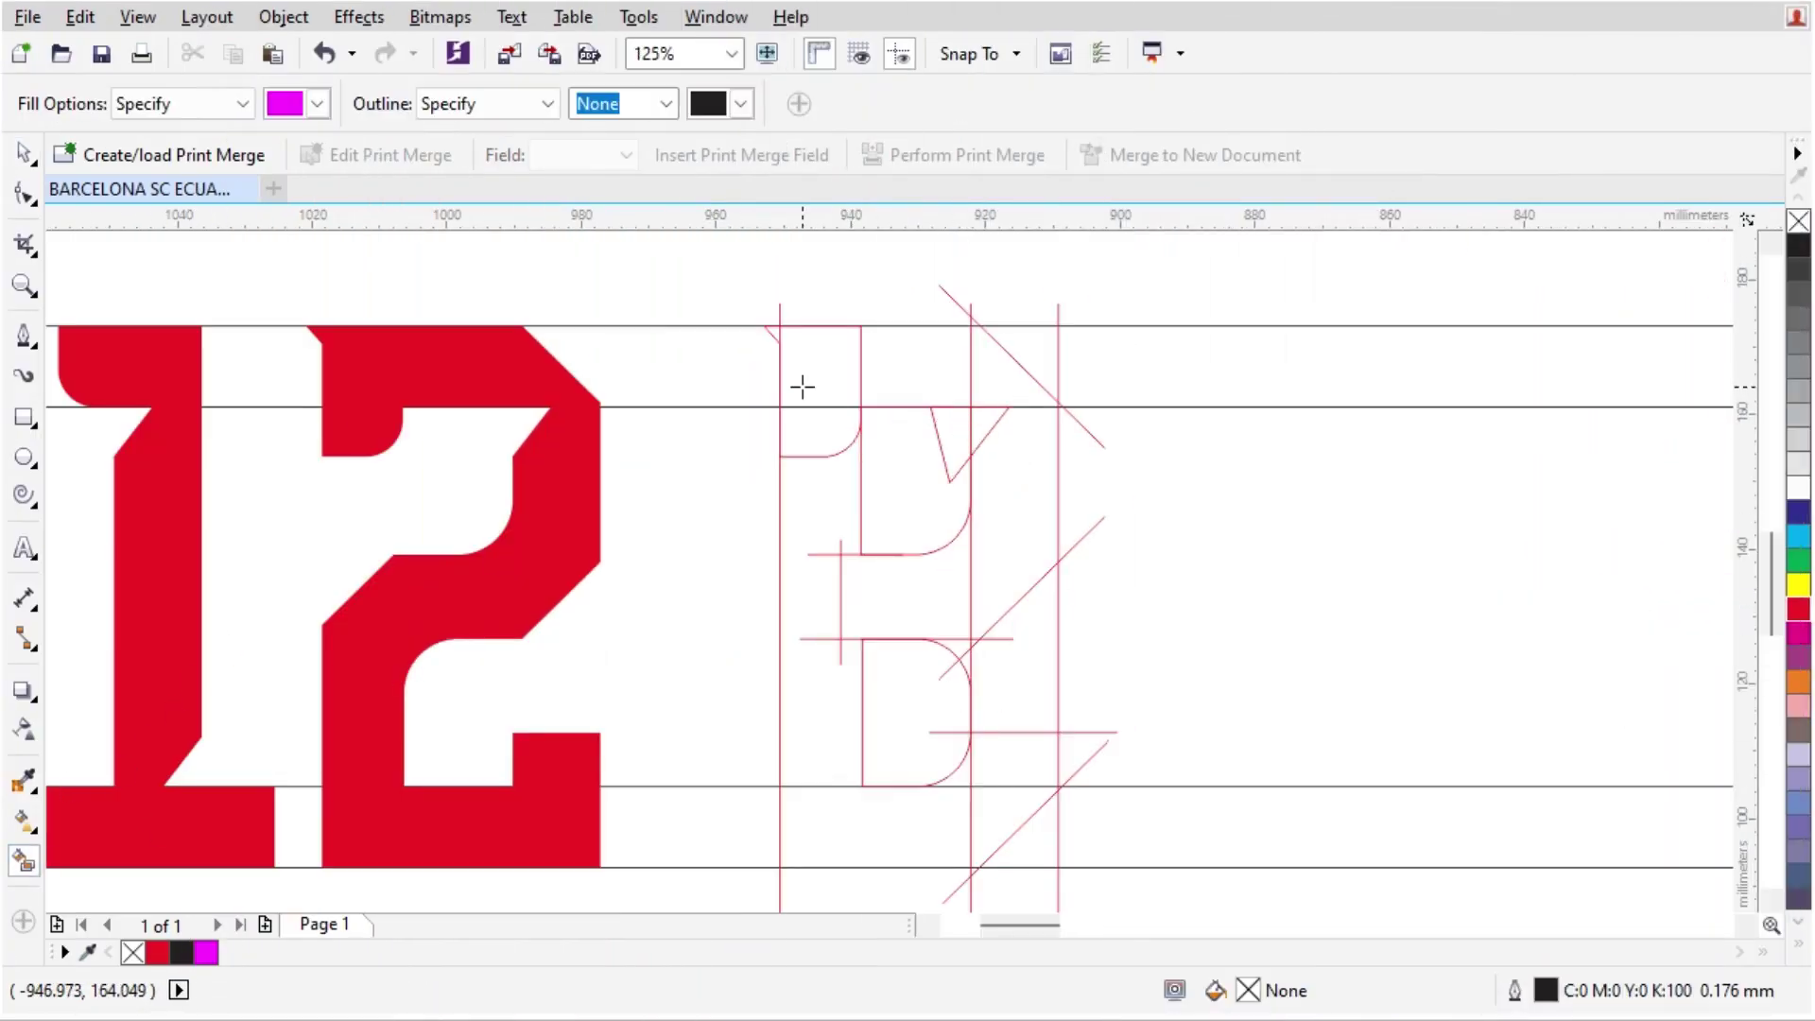
{"action": "scroll", "coordinate": [802, 385], "scroll_direction": "up", "scroll_amount": 4}
{"action": "left_click", "coordinate": [903, 381]}
{"action": "left_click", "coordinate": [1236, 426]}
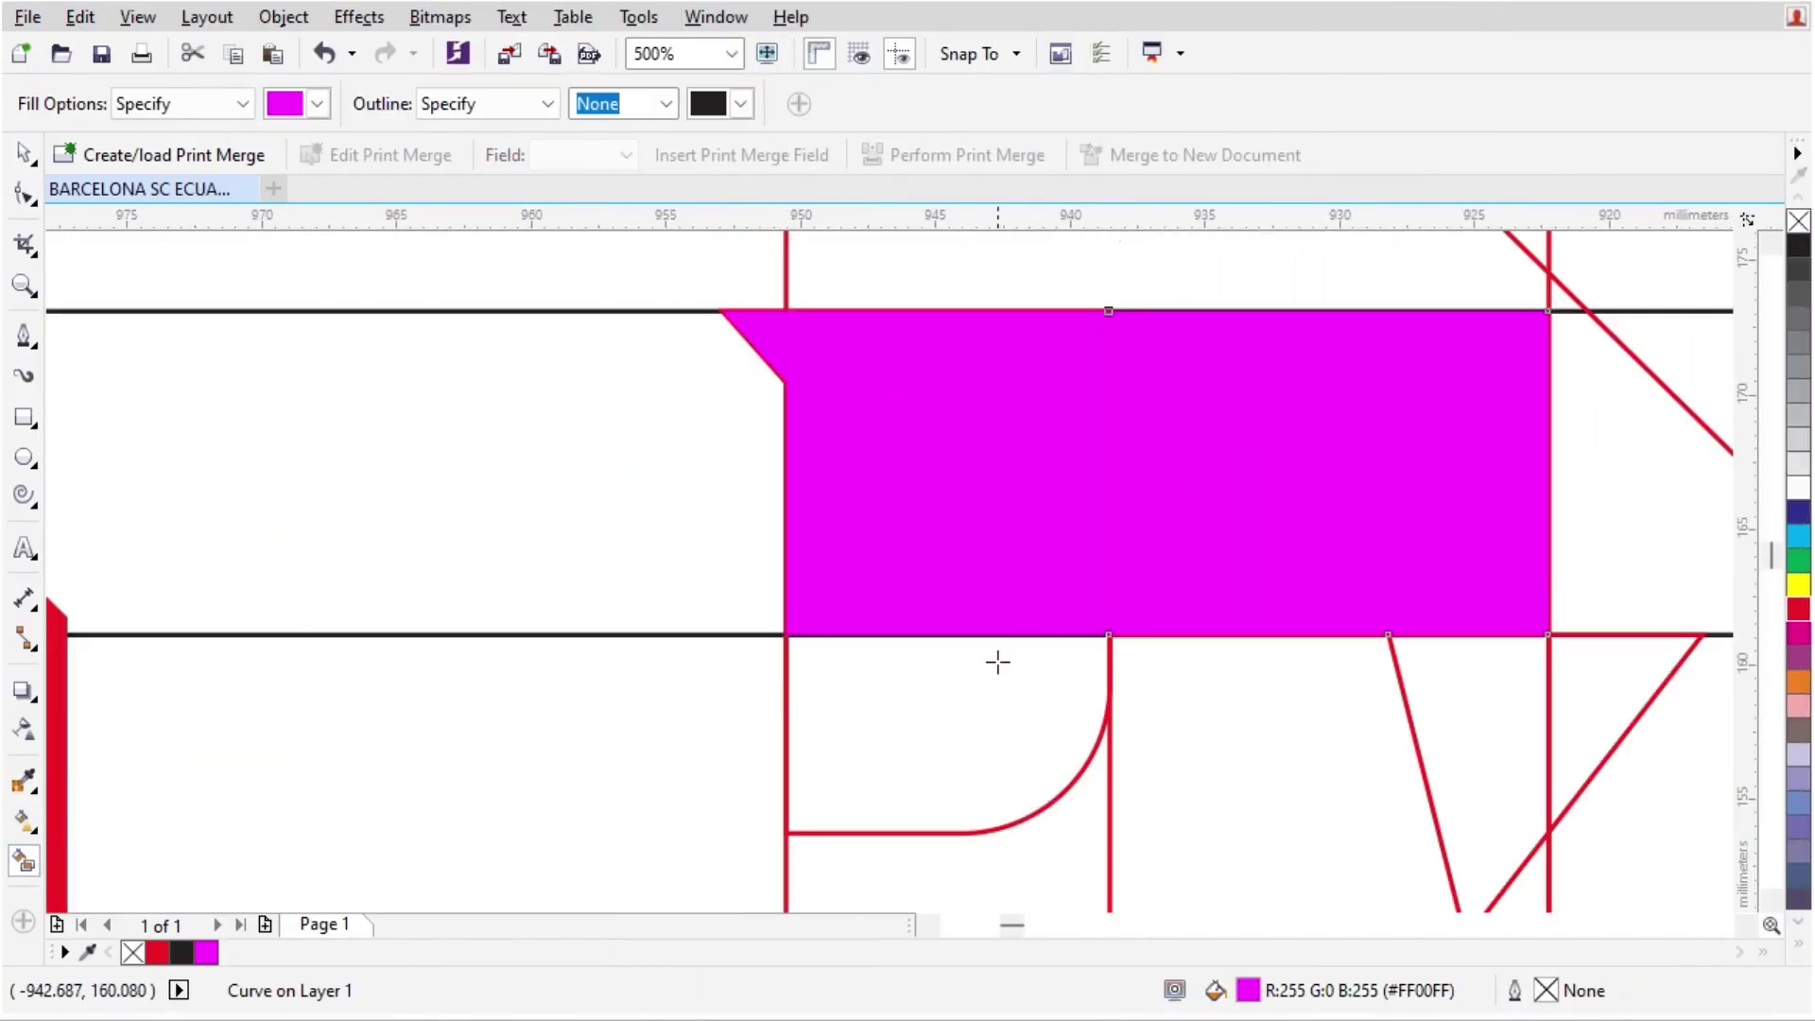
{"action": "left_click", "coordinate": [997, 656]}
{"action": "left_click", "coordinate": [1604, 486]}
{"action": "scroll", "coordinate": [1172, 391], "scroll_direction": "down", "scroll_amount": 2}
{"action": "left_click", "coordinate": [1457, 619]}
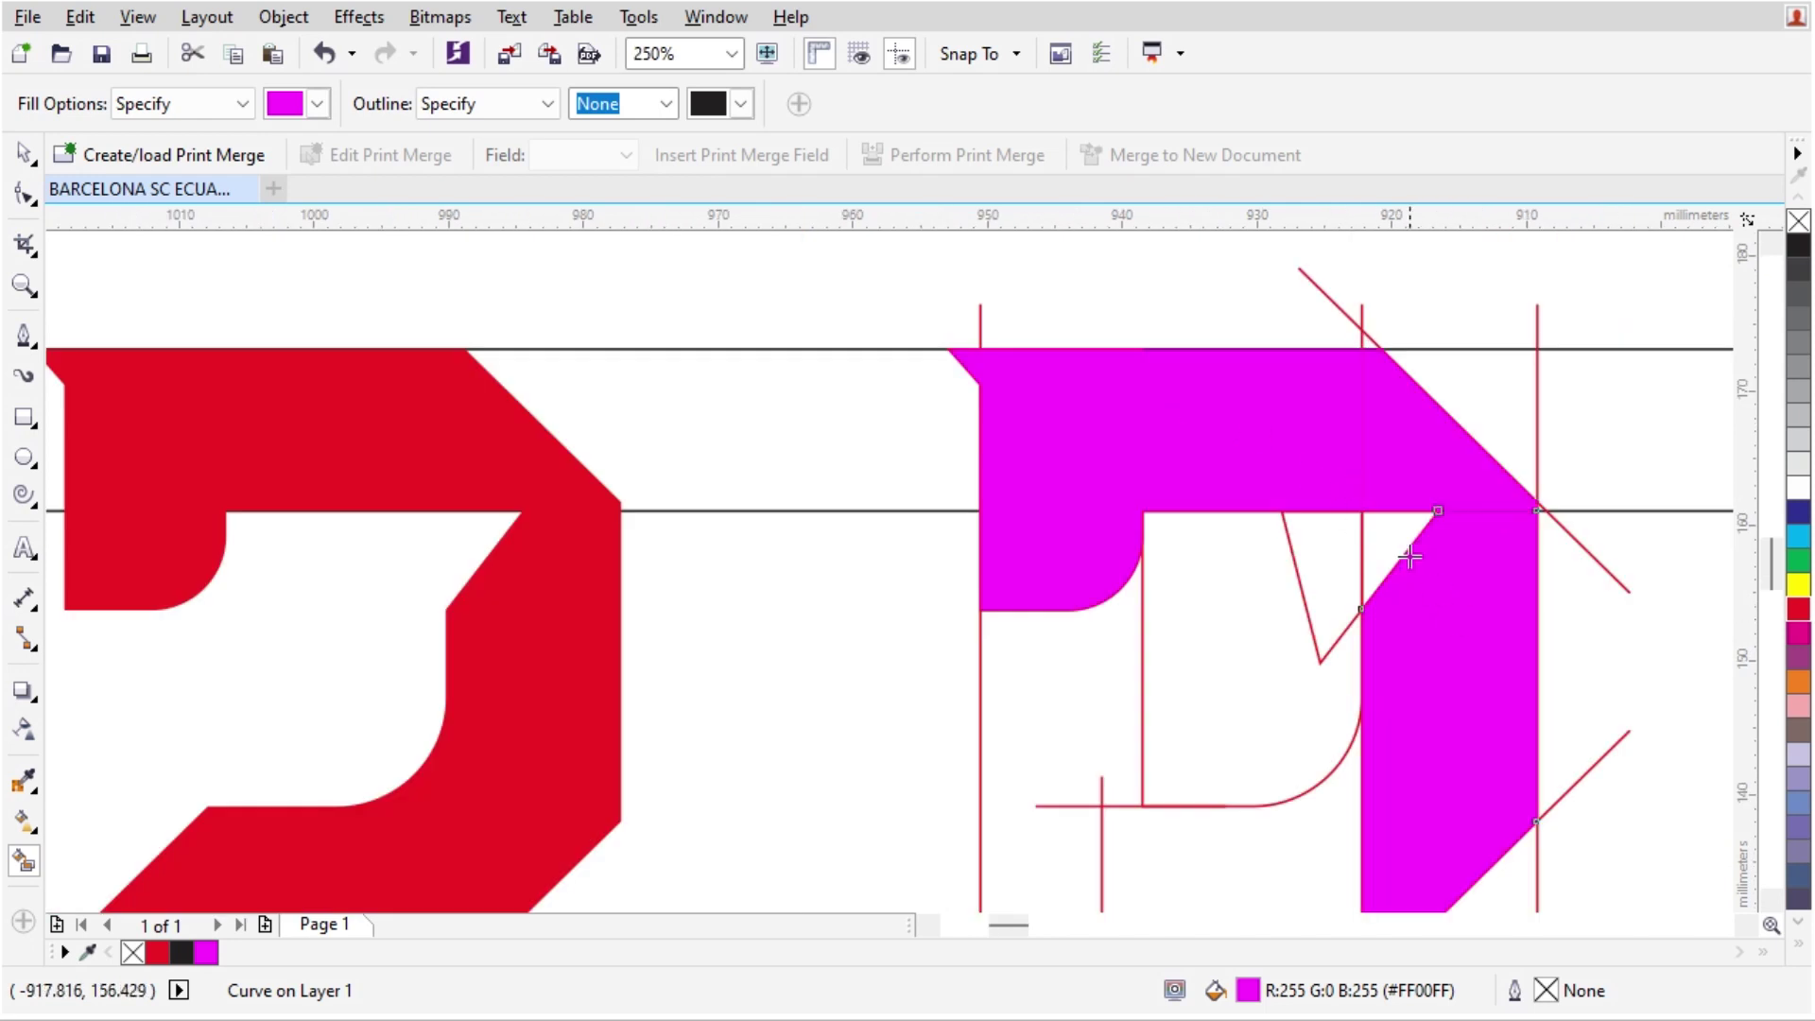
{"action": "scroll", "coordinate": [1305, 463], "scroll_direction": "down", "scroll_amount": 4}
{"action": "scroll", "coordinate": [1311, 584], "scroll_direction": "up", "scroll_amount": 2}
{"action": "left_click", "coordinate": [1247, 538]}
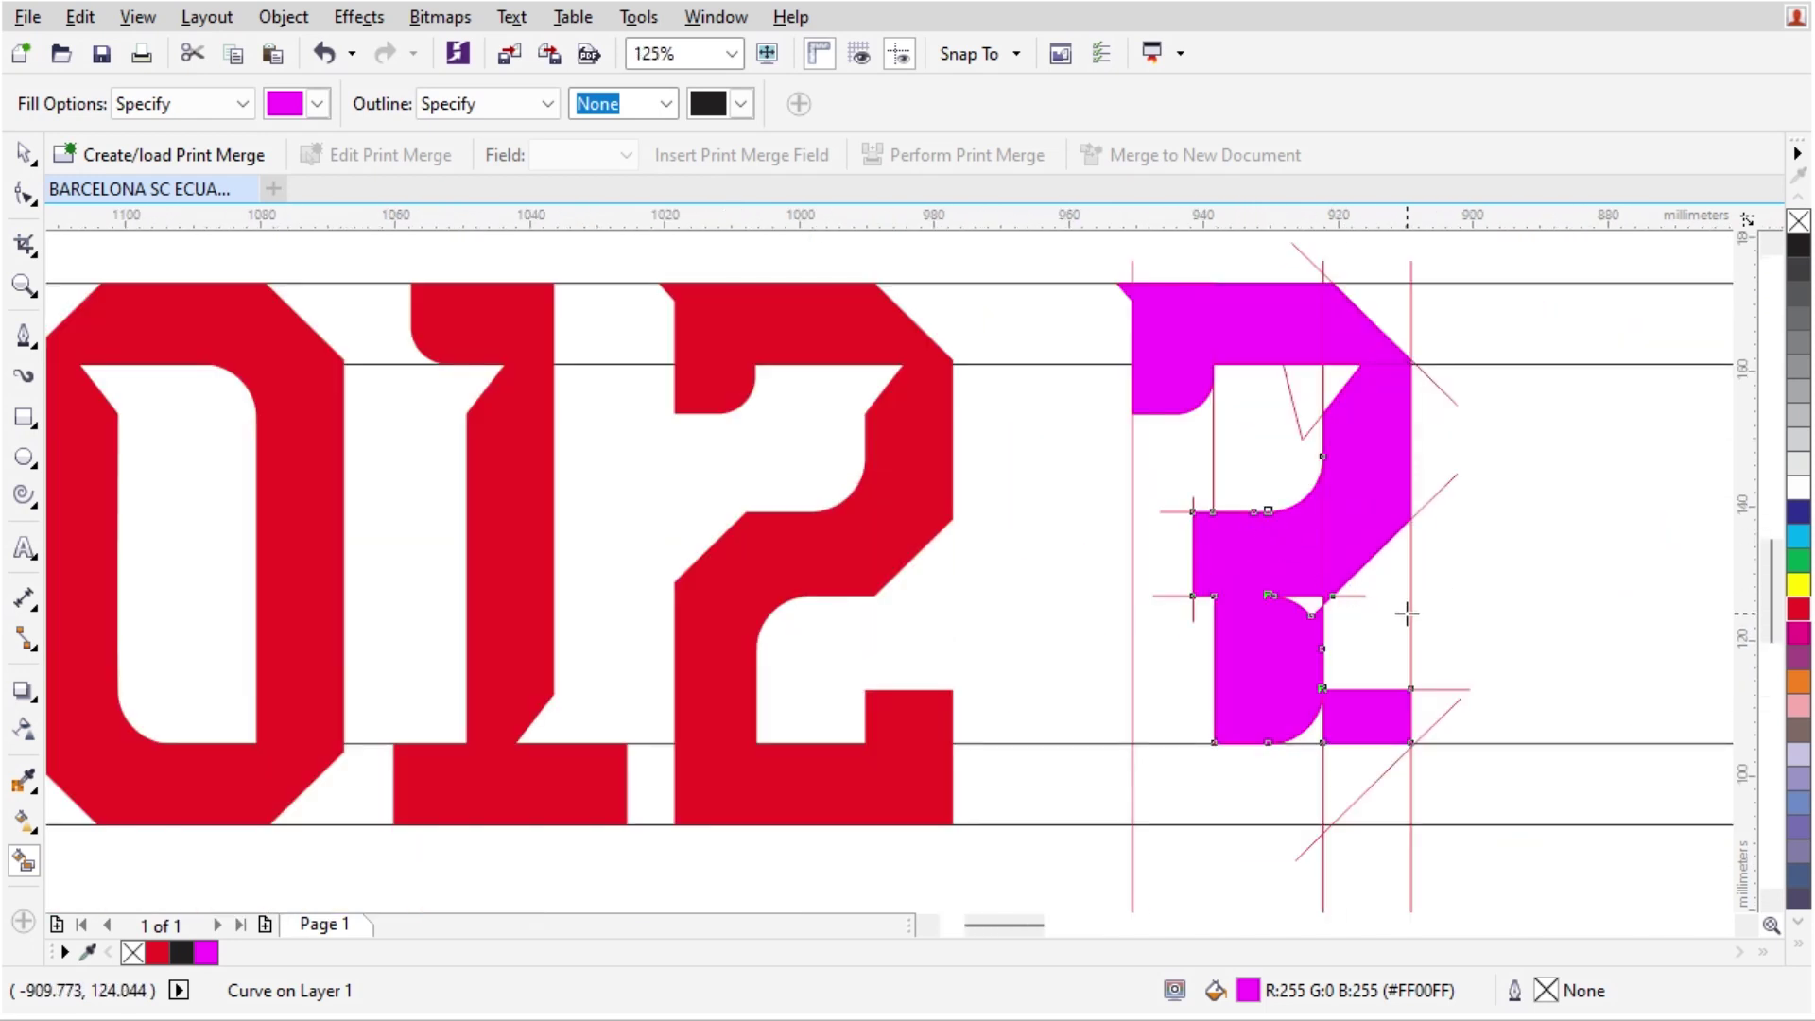
{"action": "key", "text": "ctrl+z"}
- Smart-fill the three's lower-right stem, middle arm and the small curved areas joining them with magenta
{"action": "scroll", "coordinate": [1370, 571], "scroll_direction": "up", "scroll_amount": 2}
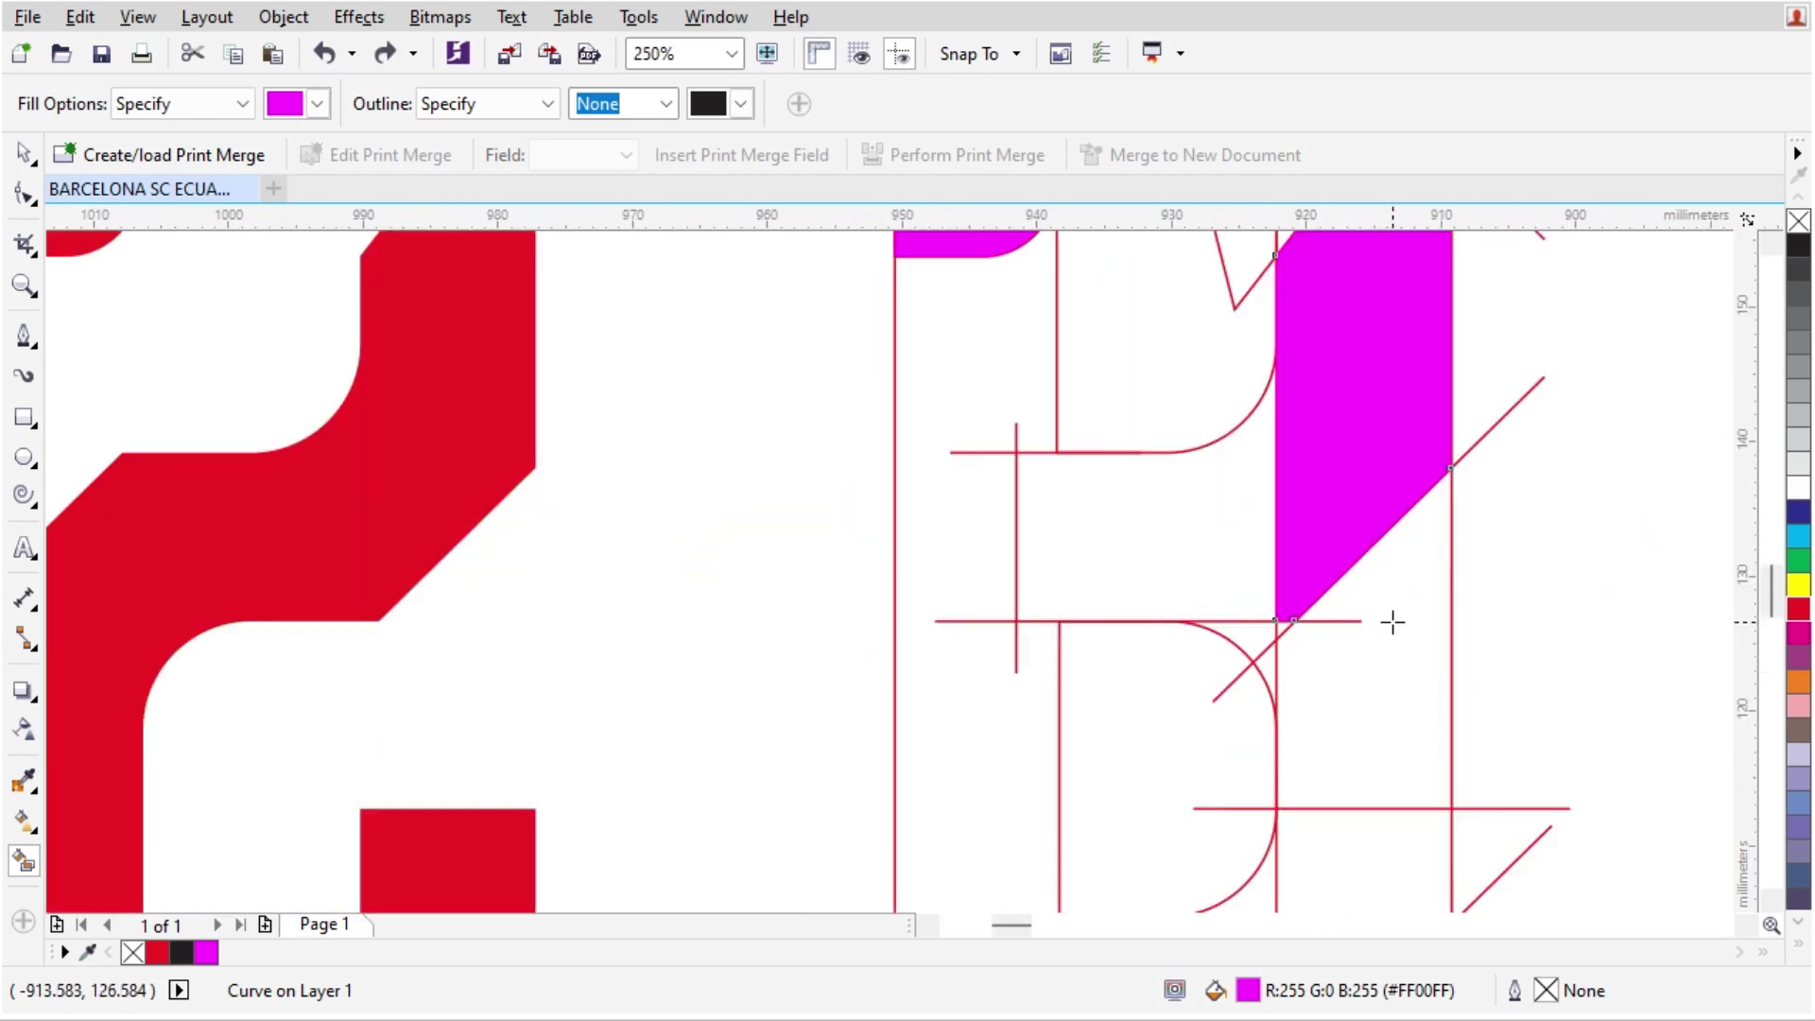
{"action": "left_click", "coordinate": [1393, 622]}
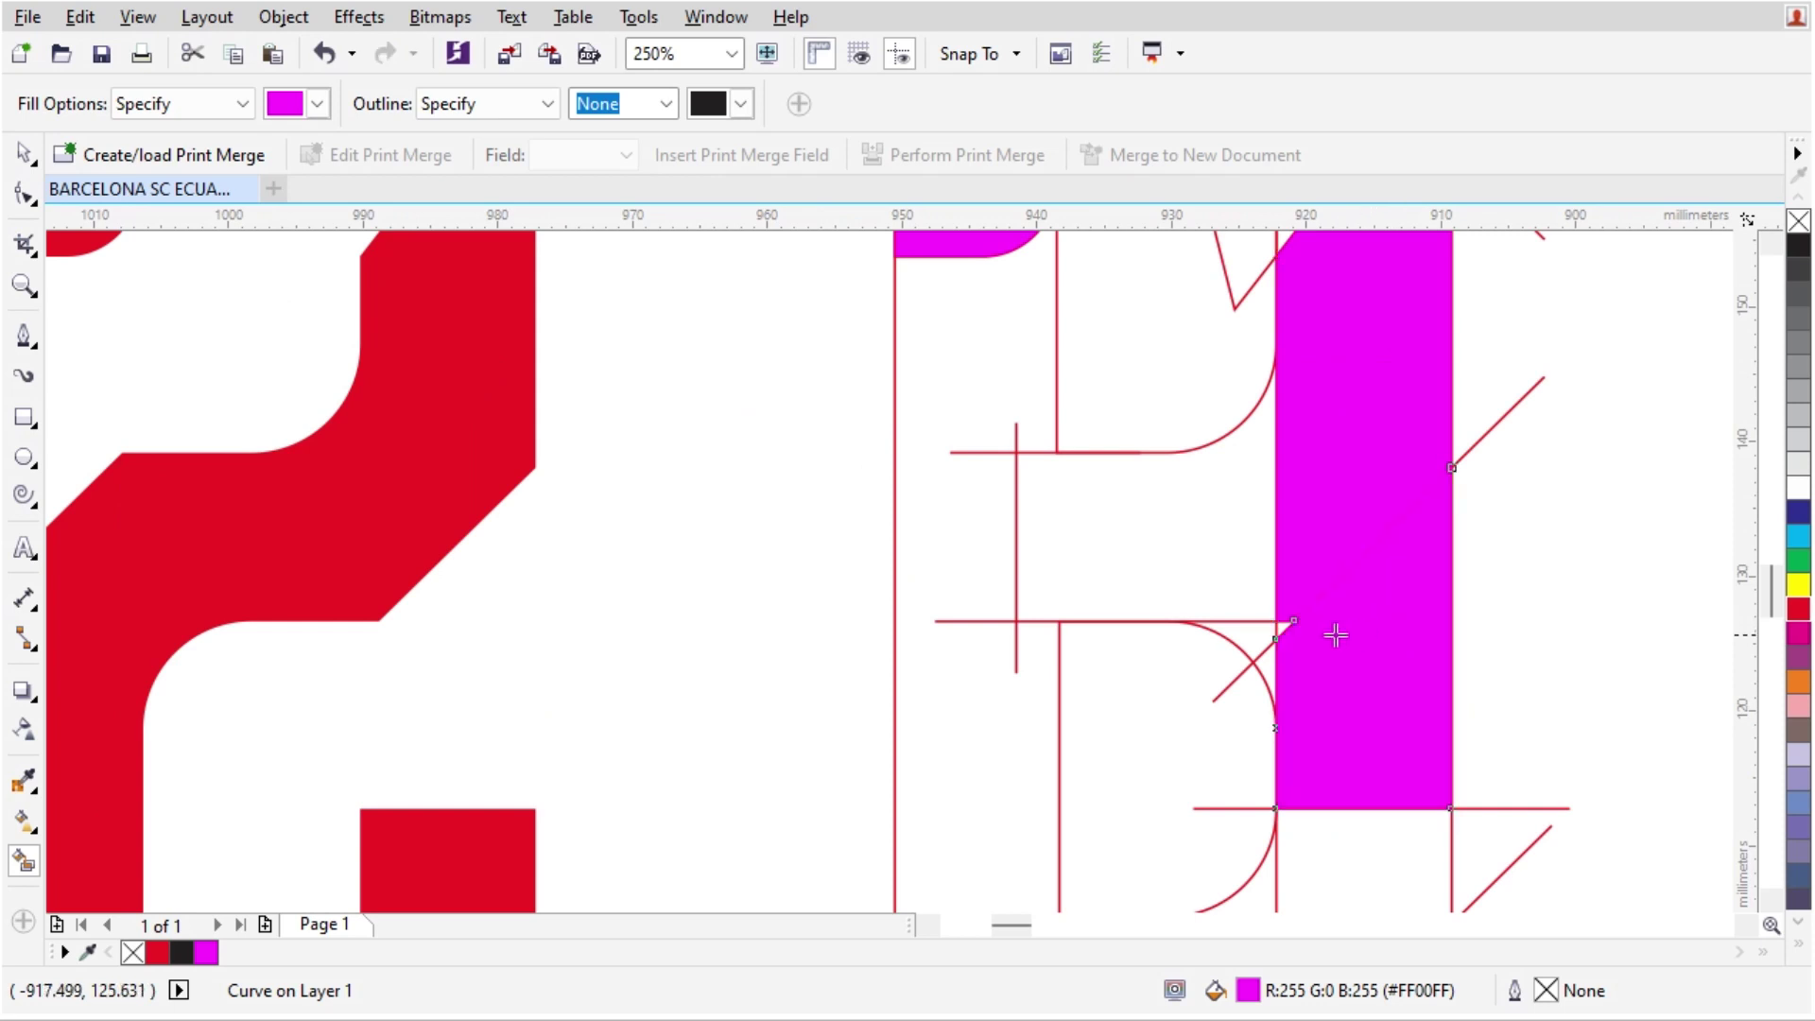
{"action": "scroll", "coordinate": [1336, 636], "scroll_direction": "up", "scroll_amount": 4}
{"action": "left_click", "coordinate": [1219, 578]}
{"action": "scroll", "coordinate": [1219, 577], "scroll_direction": "down", "scroll_amount": 4}
{"action": "left_click", "coordinate": [946, 474]}
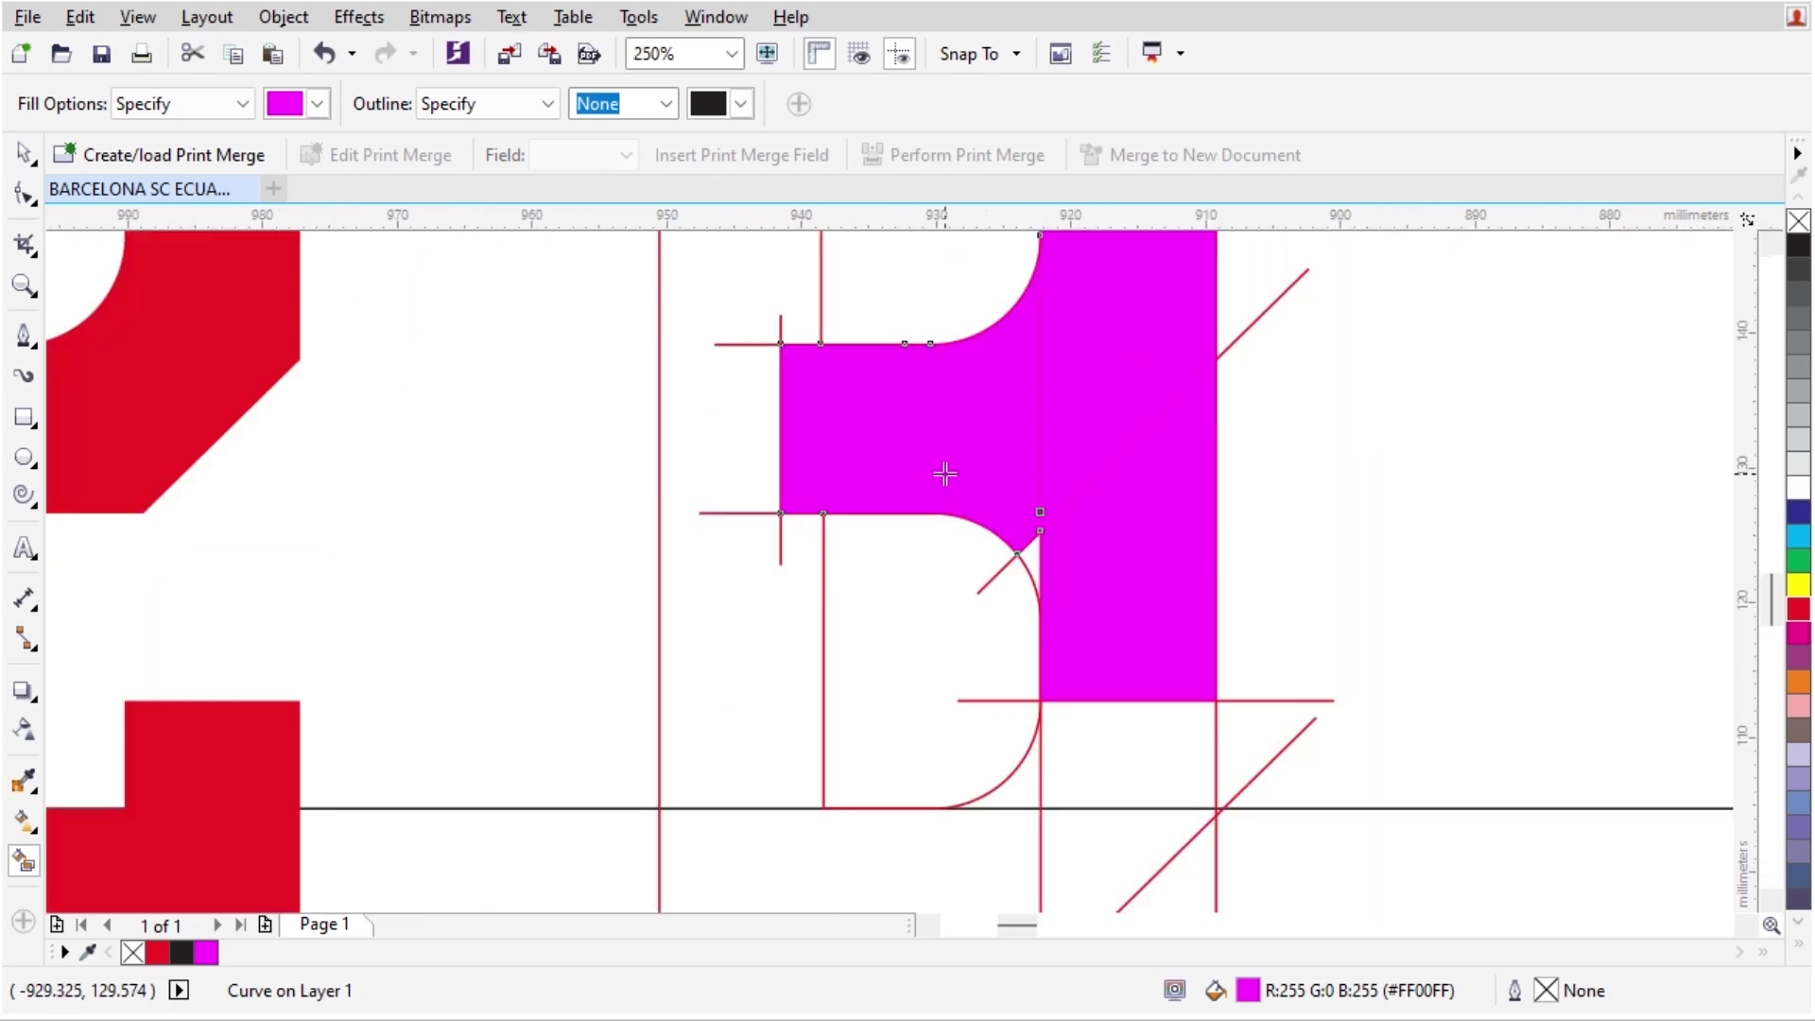
{"action": "scroll", "coordinate": [1078, 588], "scroll_direction": "up", "scroll_amount": 4}
{"action": "left_click", "coordinate": [922, 495]}
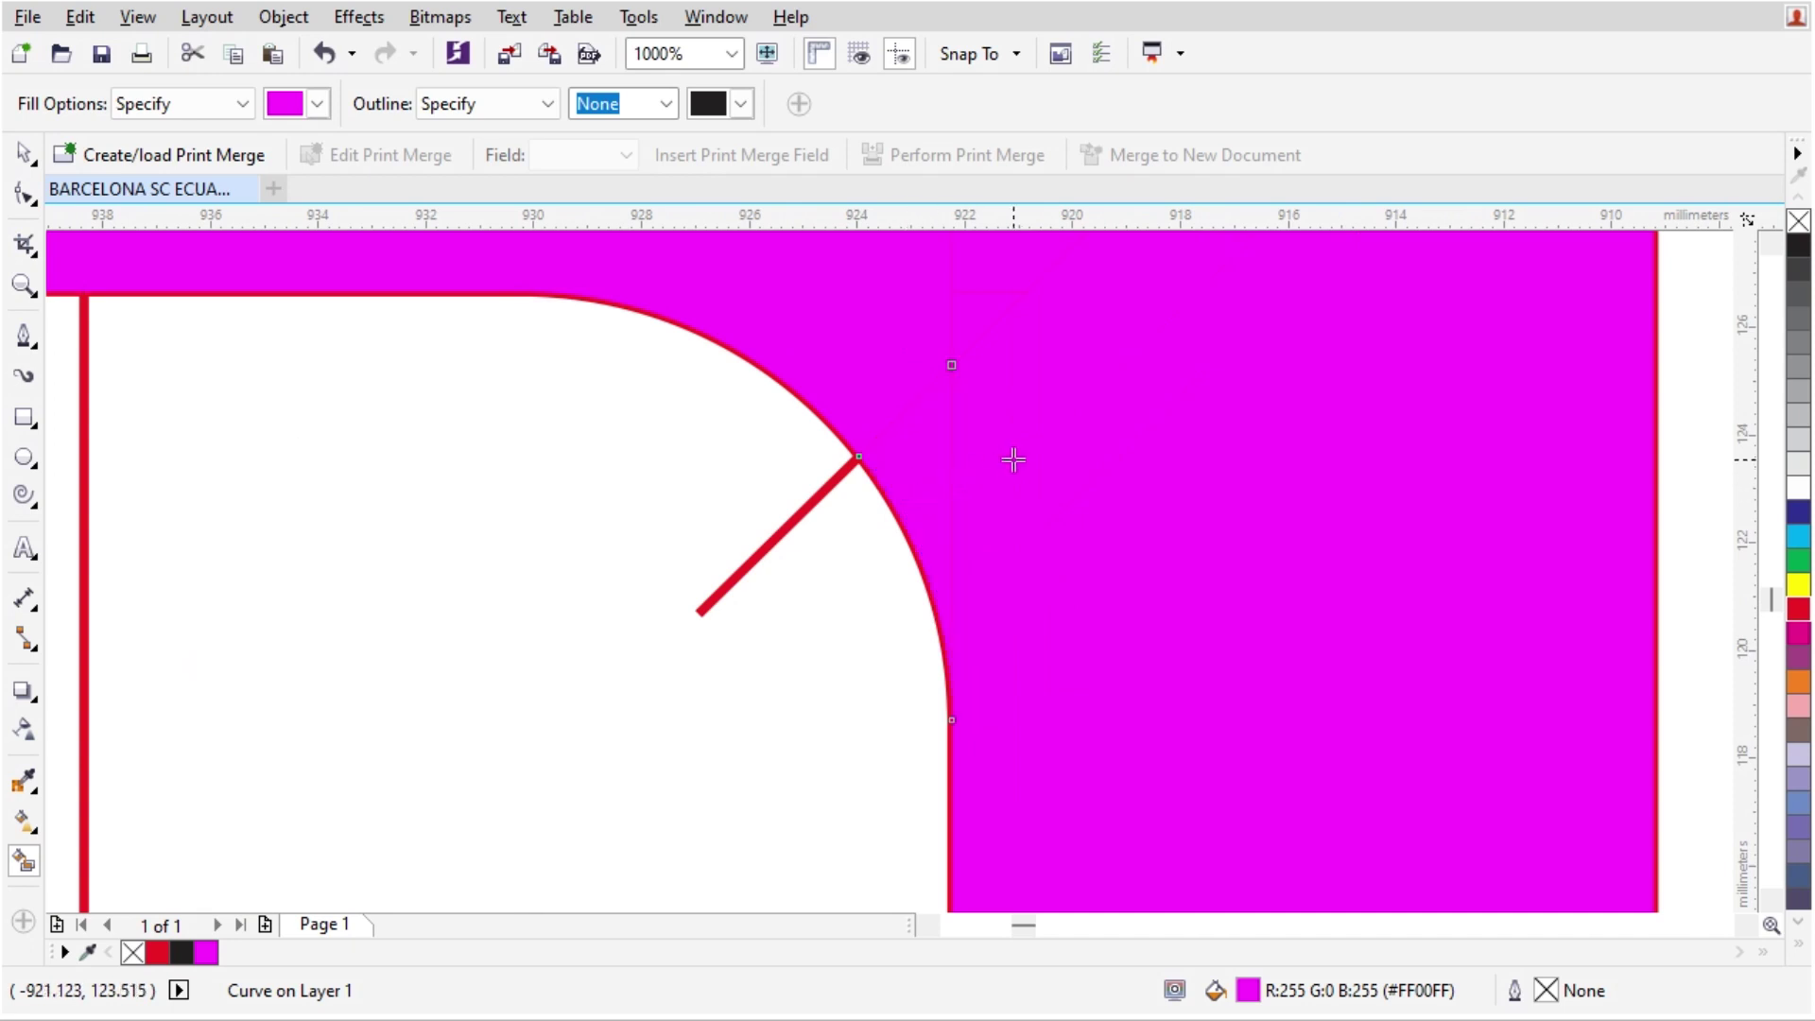
{"action": "scroll", "coordinate": [1015, 462], "scroll_direction": "down", "scroll_amount": 4}
{"action": "left_click", "coordinate": [1042, 673]}
{"action": "key", "text": "ctrl+z"}
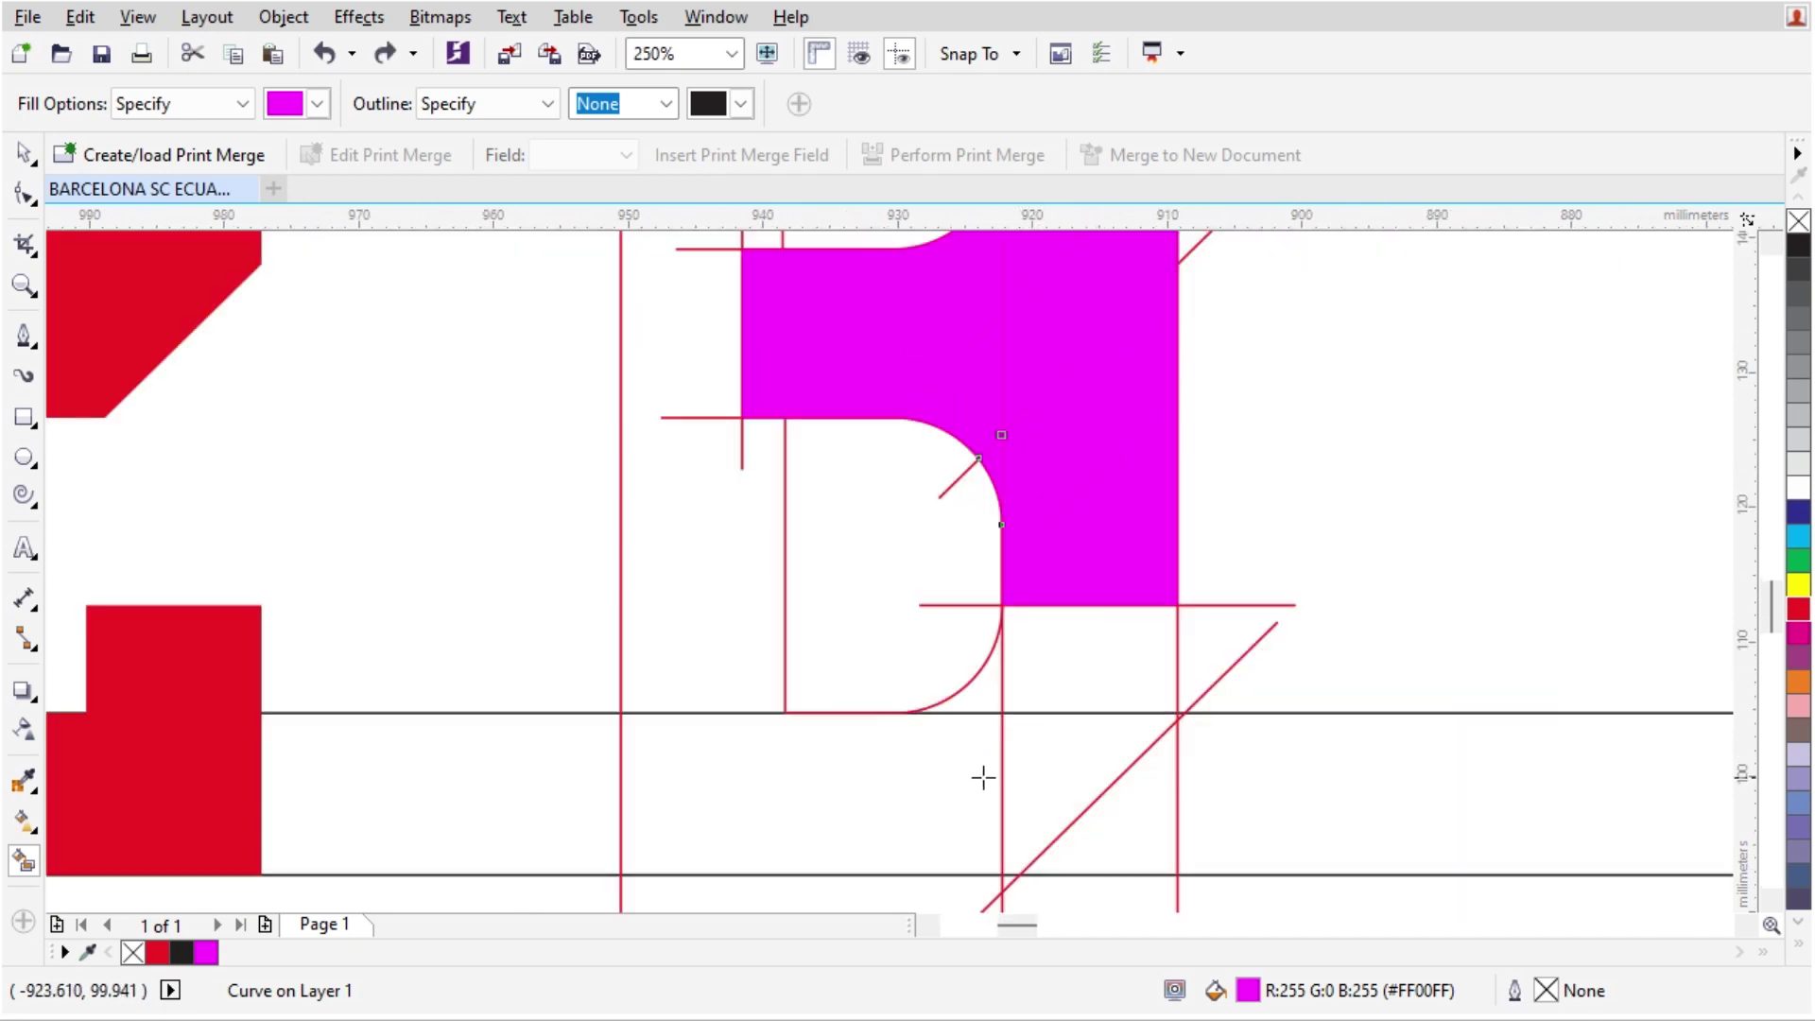
- Smart-fill the three's base bar and its chamfered right end with magenta
{"action": "left_click", "coordinate": [984, 774]}
{"action": "left_click", "coordinate": [1044, 775]}
{"action": "scroll", "coordinate": [1052, 738], "scroll_direction": "up", "scroll_amount": 2}
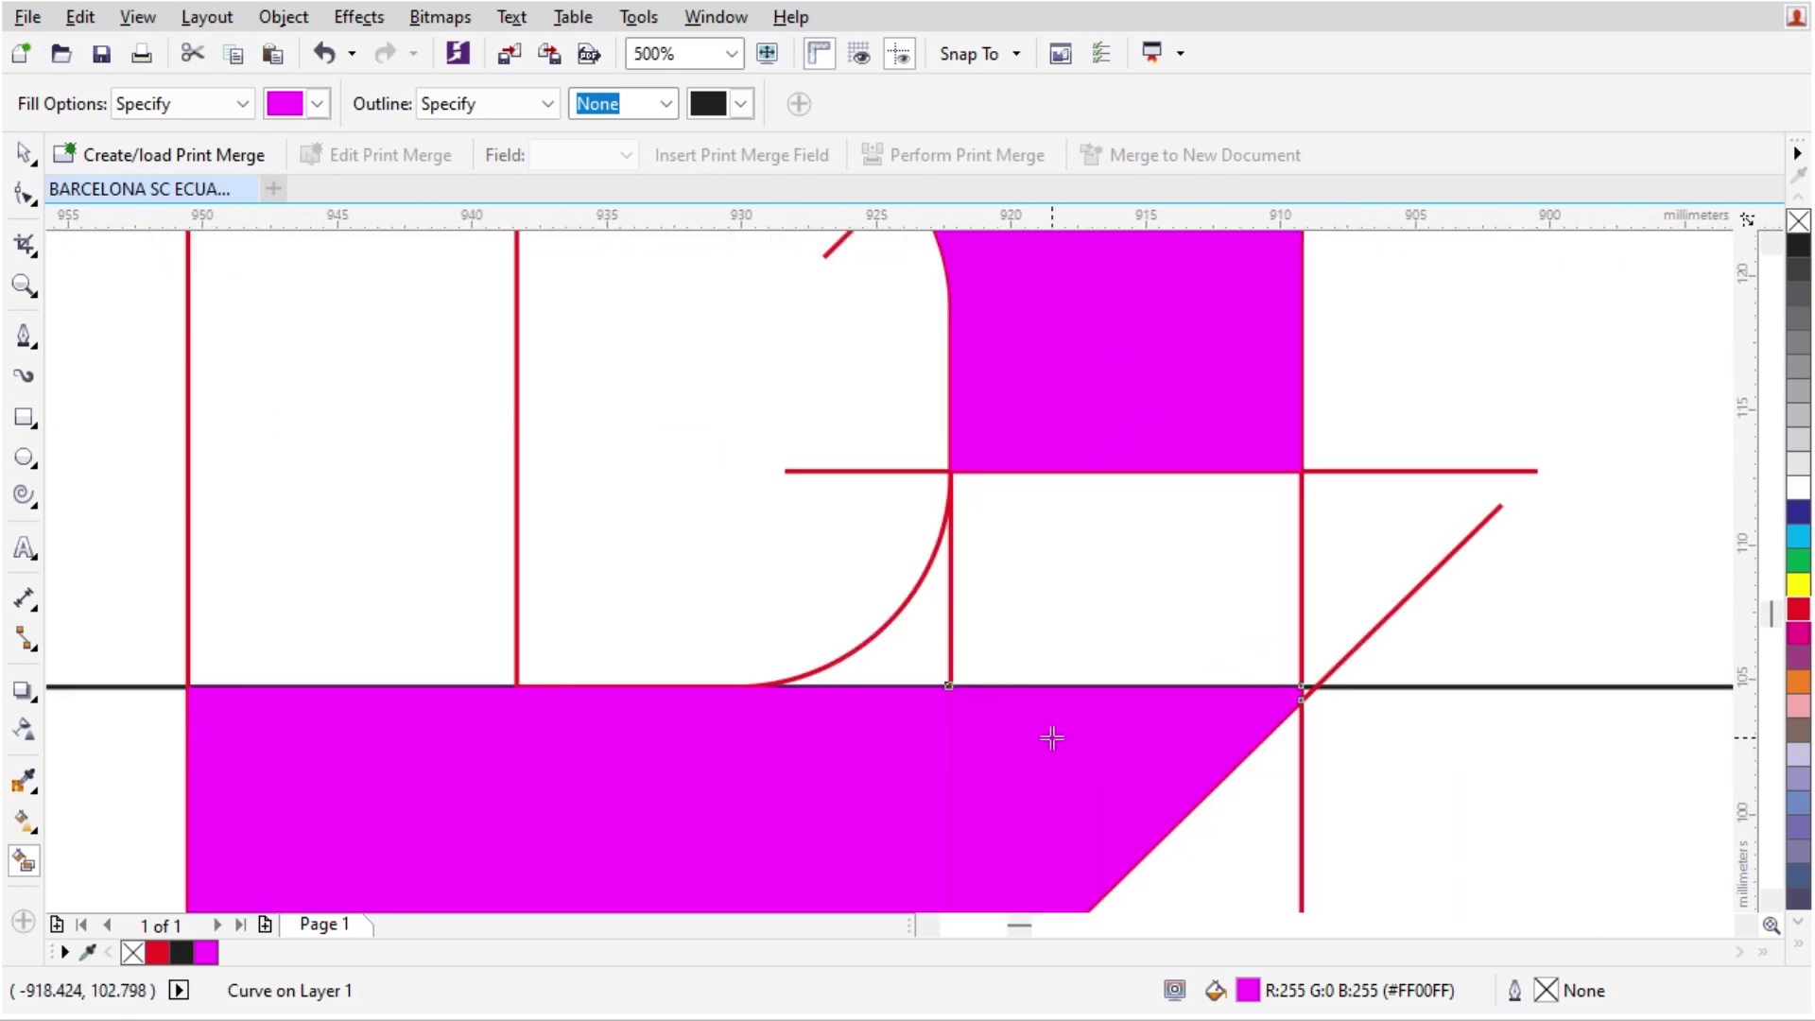
{"action": "scroll", "coordinate": [977, 645], "scroll_direction": "down", "scroll_amount": 4}
{"action": "key", "text": "space"}
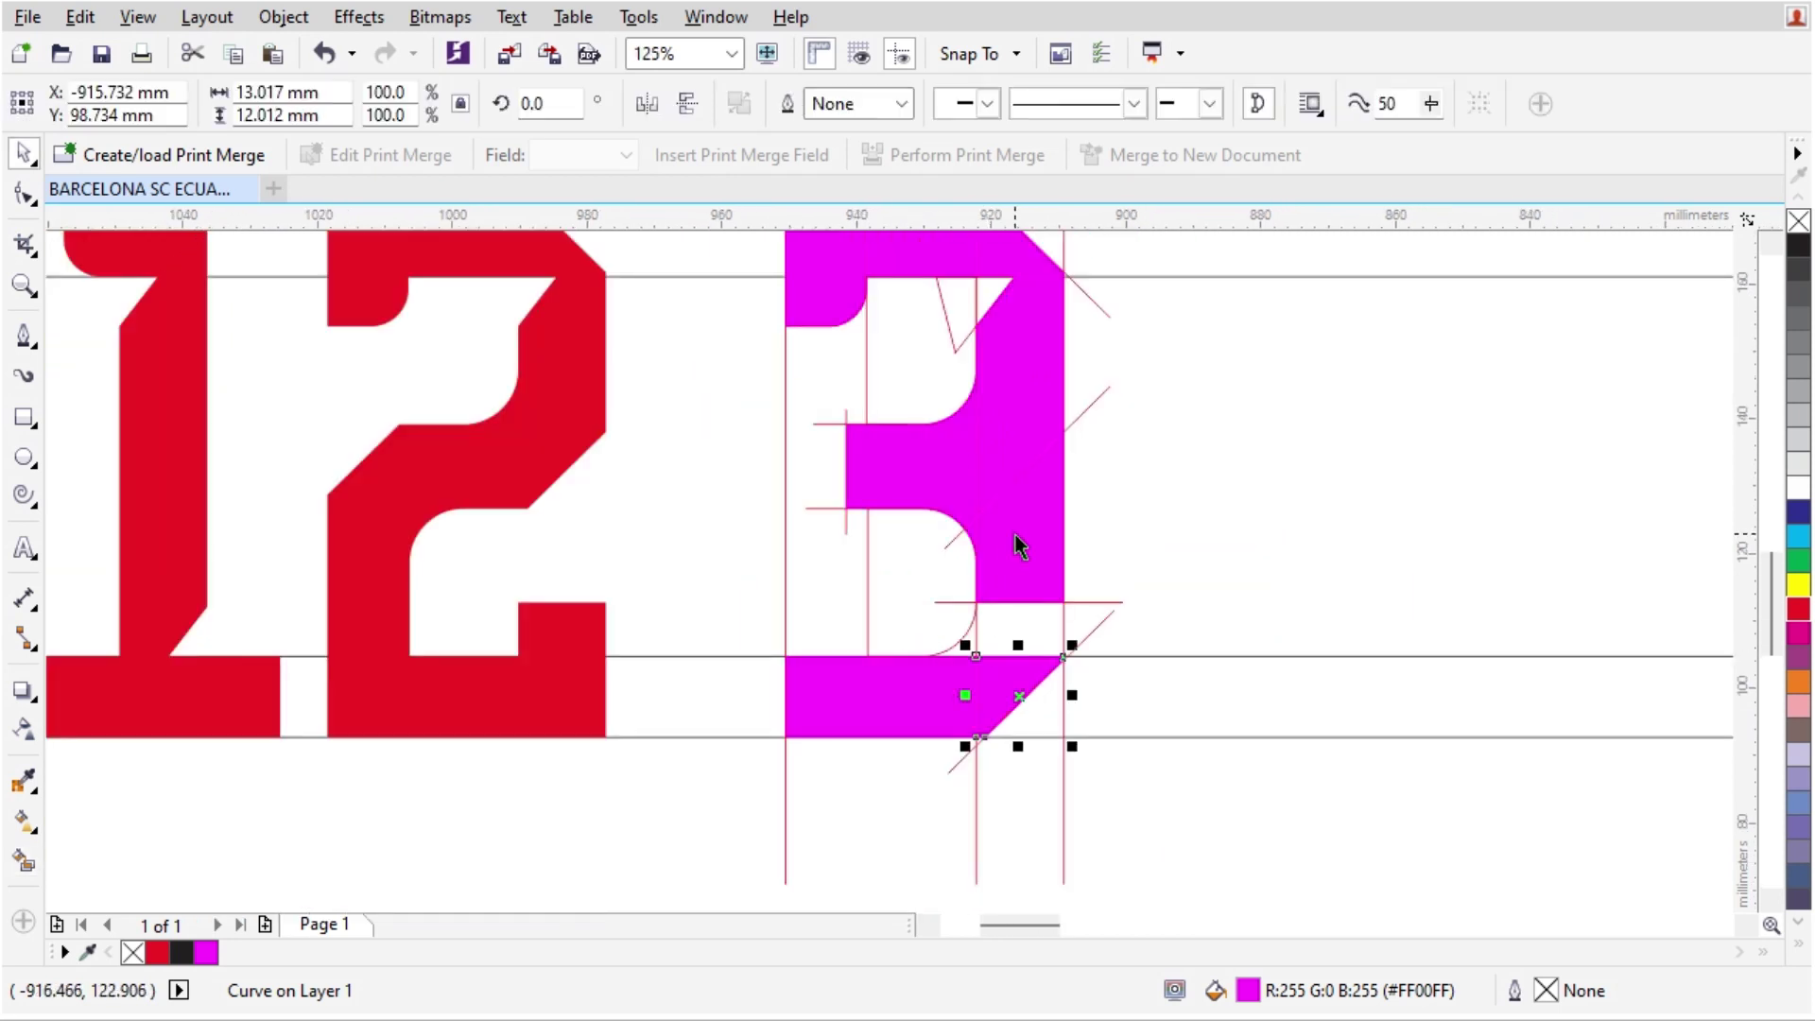
- Weld the three's rounded hook with the pointed notch at its upper-left corner and fill the result red
{"action": "left_click", "coordinate": [1019, 546]}
{"action": "scroll", "coordinate": [848, 251], "scroll_direction": "down", "scroll_amount": 2}
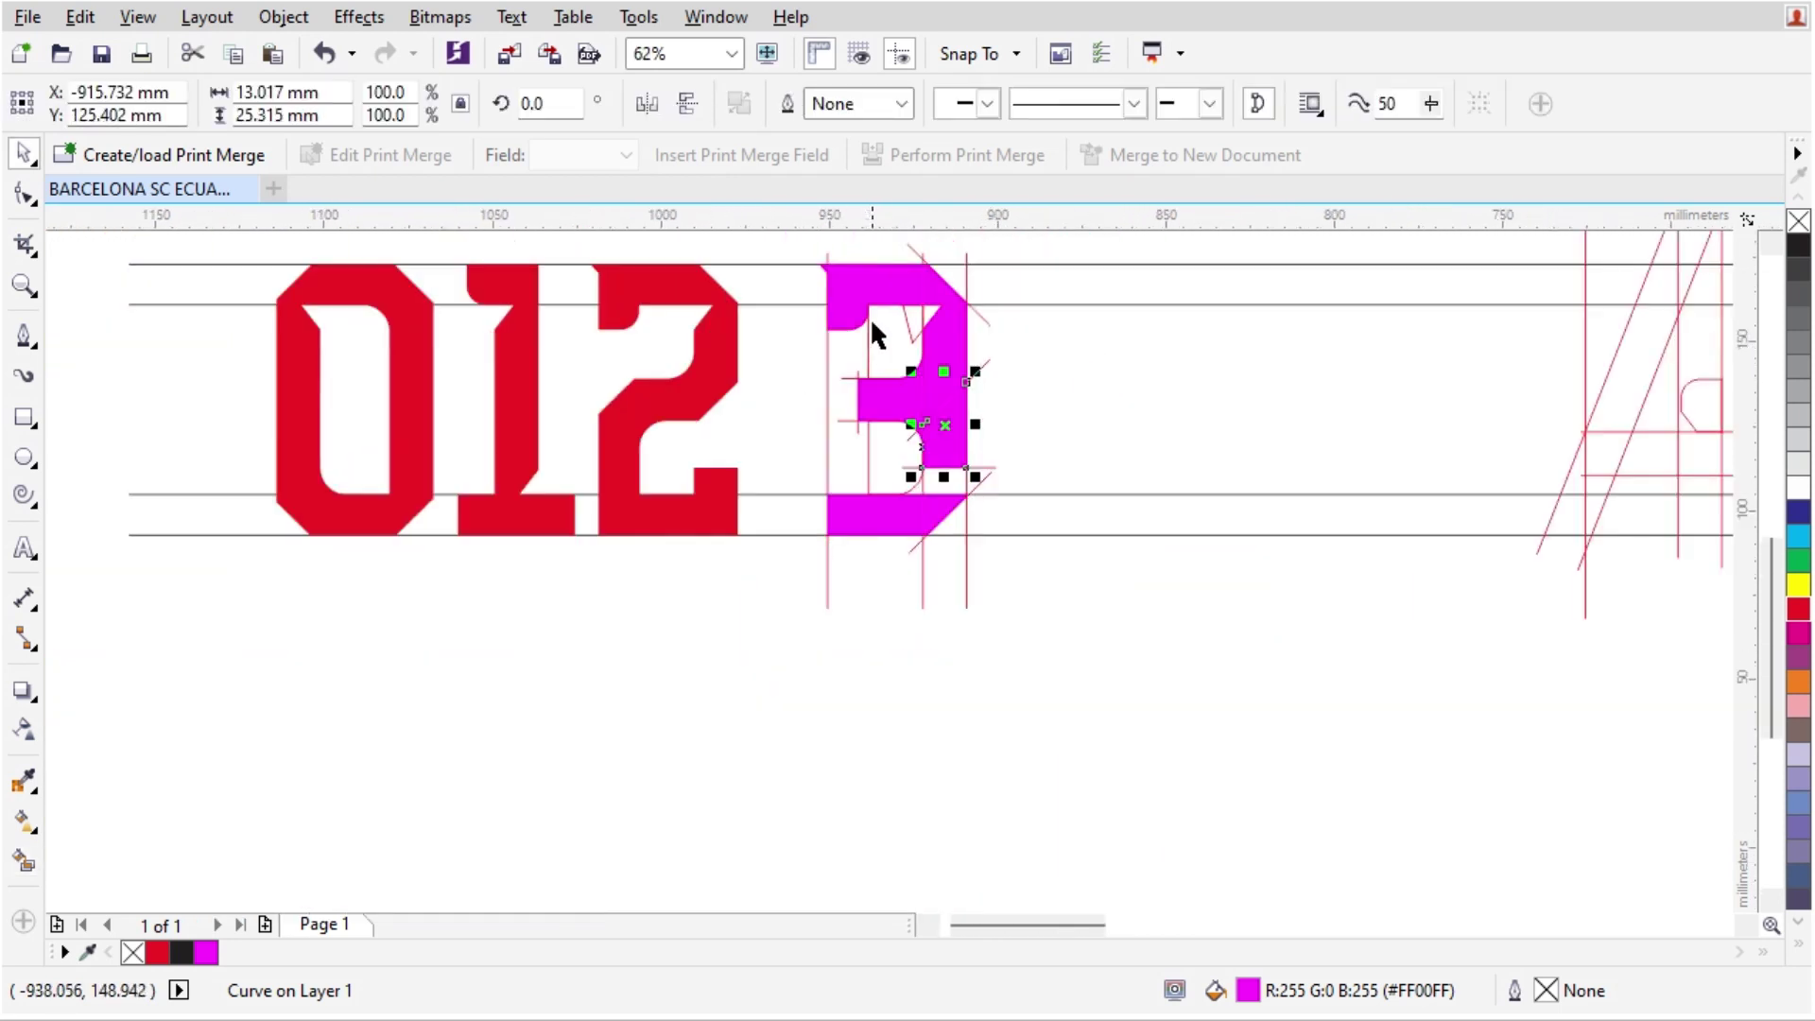
{"action": "scroll", "coordinate": [872, 337], "scroll_direction": "up", "scroll_amount": 2}
{"action": "left_click", "coordinate": [832, 295]}
{"action": "scroll", "coordinate": [822, 288], "scroll_direction": "up", "scroll_amount": 2}
{"action": "left_click", "coordinate": [756, 279], "text": "shift"}
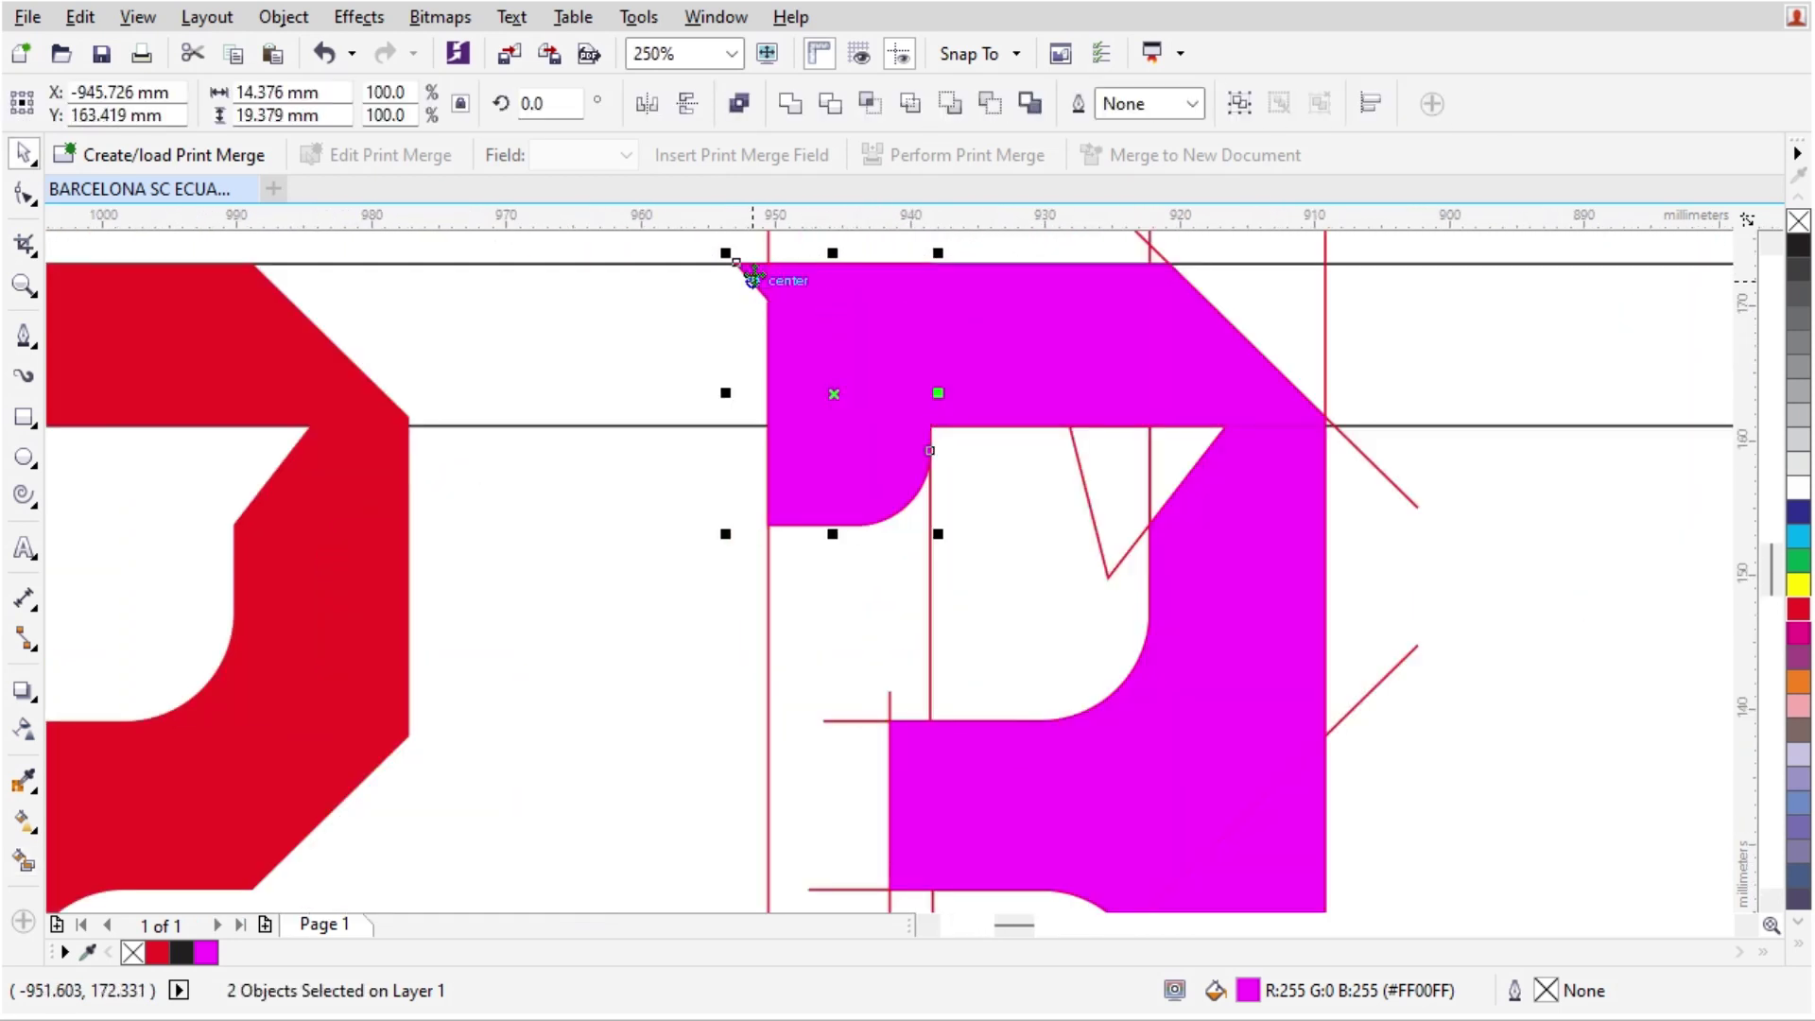
{"action": "left_click", "coordinate": [790, 104]}
{"action": "left_click", "coordinate": [1797, 610]}
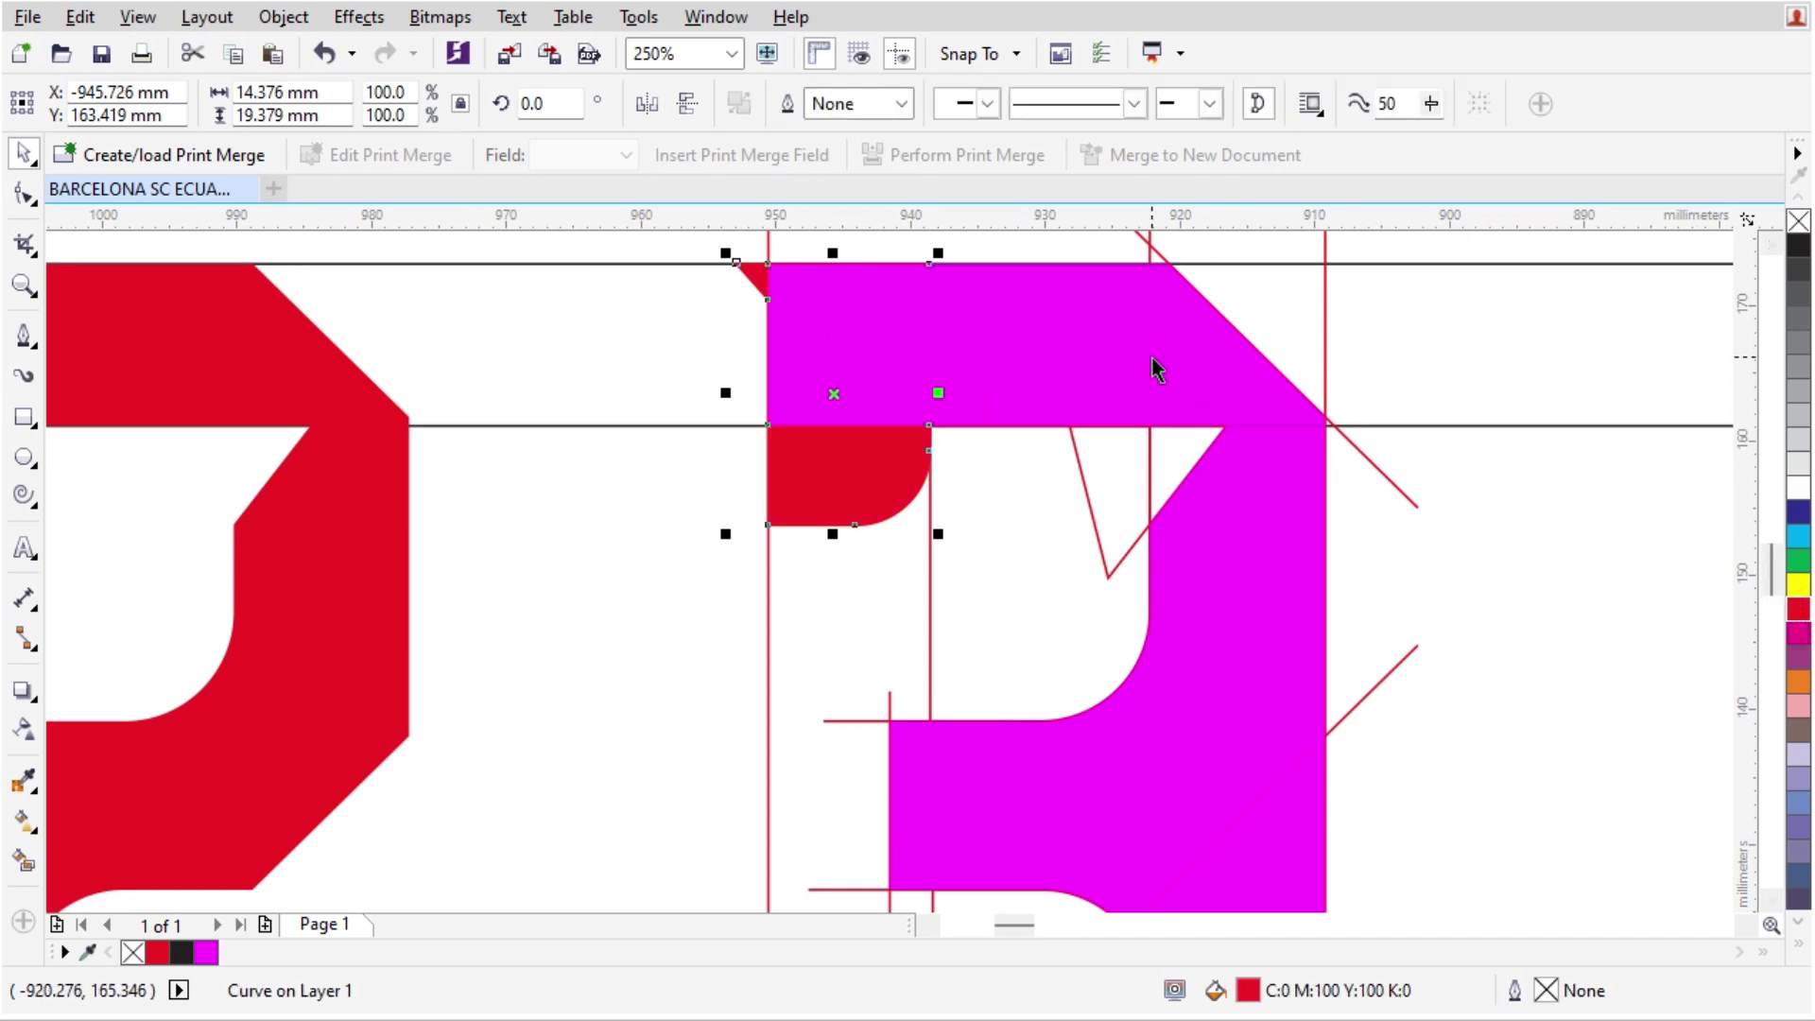
- Weld the three's top bar sections, chamfered corner and upper-right stem to the red hook shape
{"action": "left_click", "coordinate": [1045, 325]}
{"action": "left_click", "coordinate": [863, 365], "text": "shift"}
{"action": "left_click", "coordinate": [851, 303], "text": "shift"}
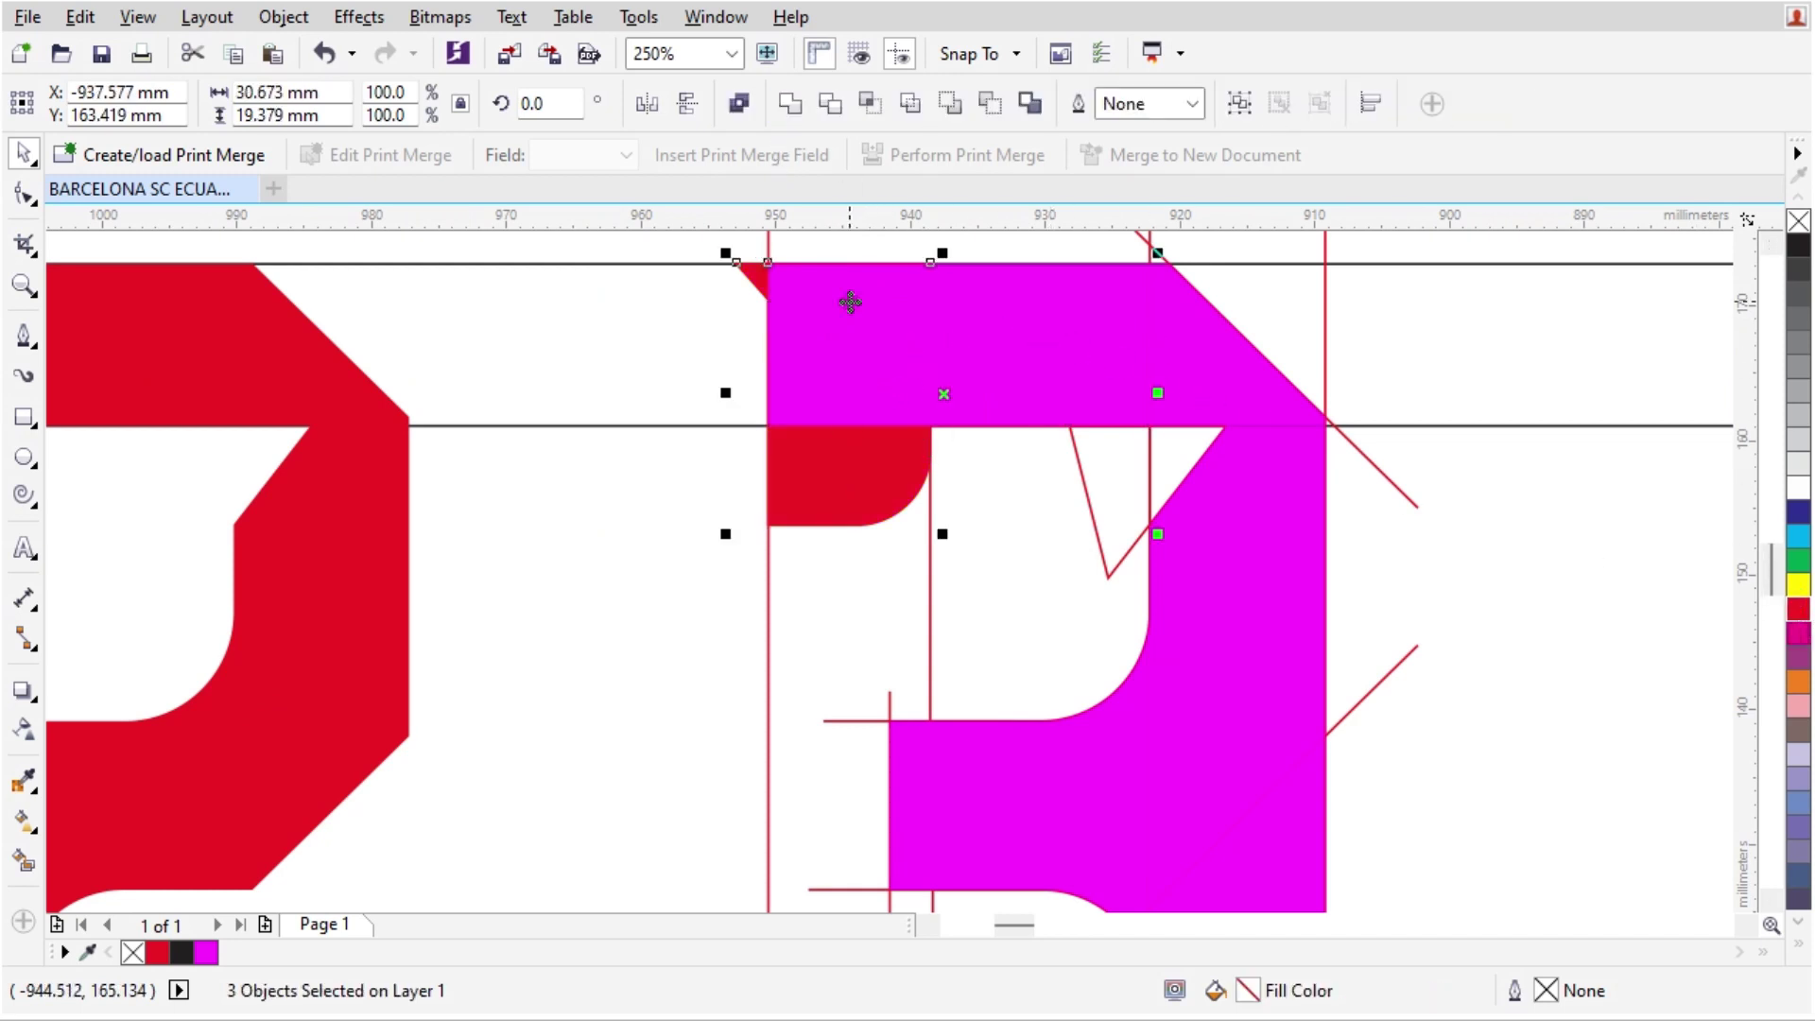
{"action": "left_click", "coordinate": [790, 104]}
{"action": "left_click", "coordinate": [1238, 378]}
{"action": "left_click", "coordinate": [1269, 515], "text": "shift"}
{"action": "left_click", "coordinate": [1052, 379], "text": "shift"}
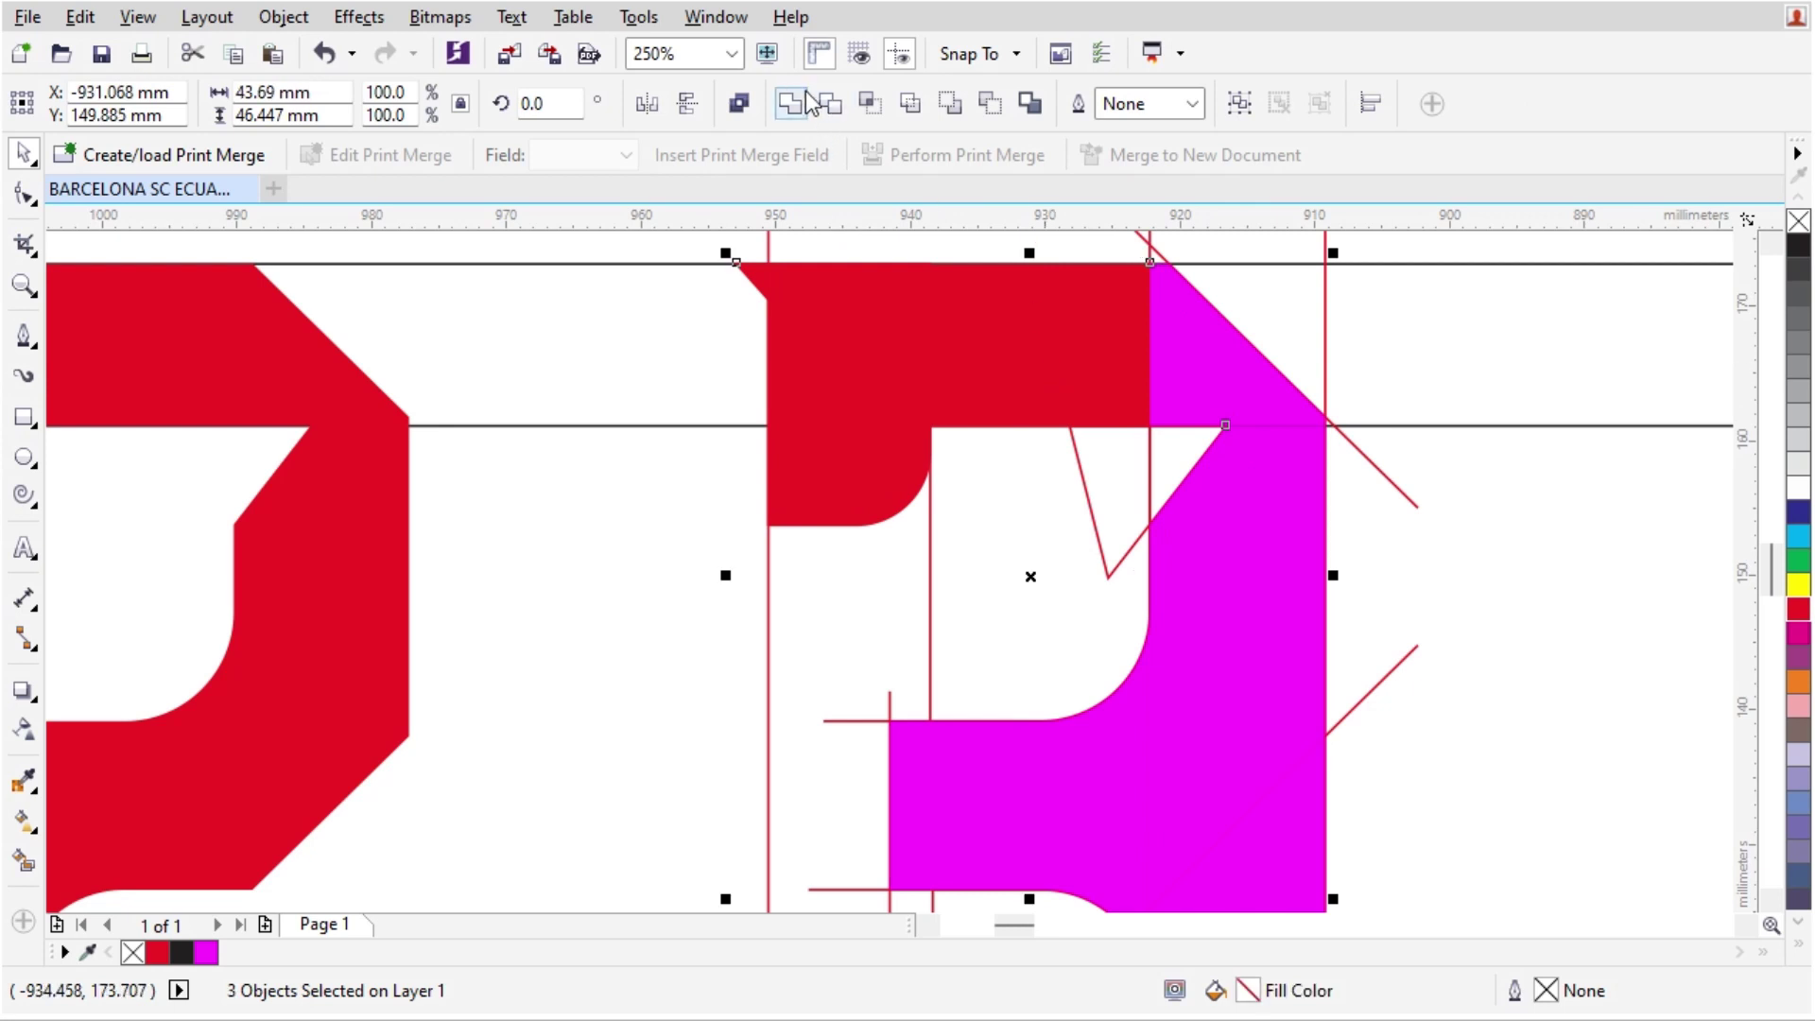
{"action": "left_click", "coordinate": [790, 104]}
- Weld the three's middle arm and lower-right stem to the red upper shape
{"action": "scroll", "coordinate": [970, 432], "scroll_direction": "down", "scroll_amount": 2}
{"action": "scroll", "coordinate": [995, 593], "scroll_direction": "up", "scroll_amount": 2}
{"action": "left_click", "coordinate": [1184, 551], "text": "shift"}
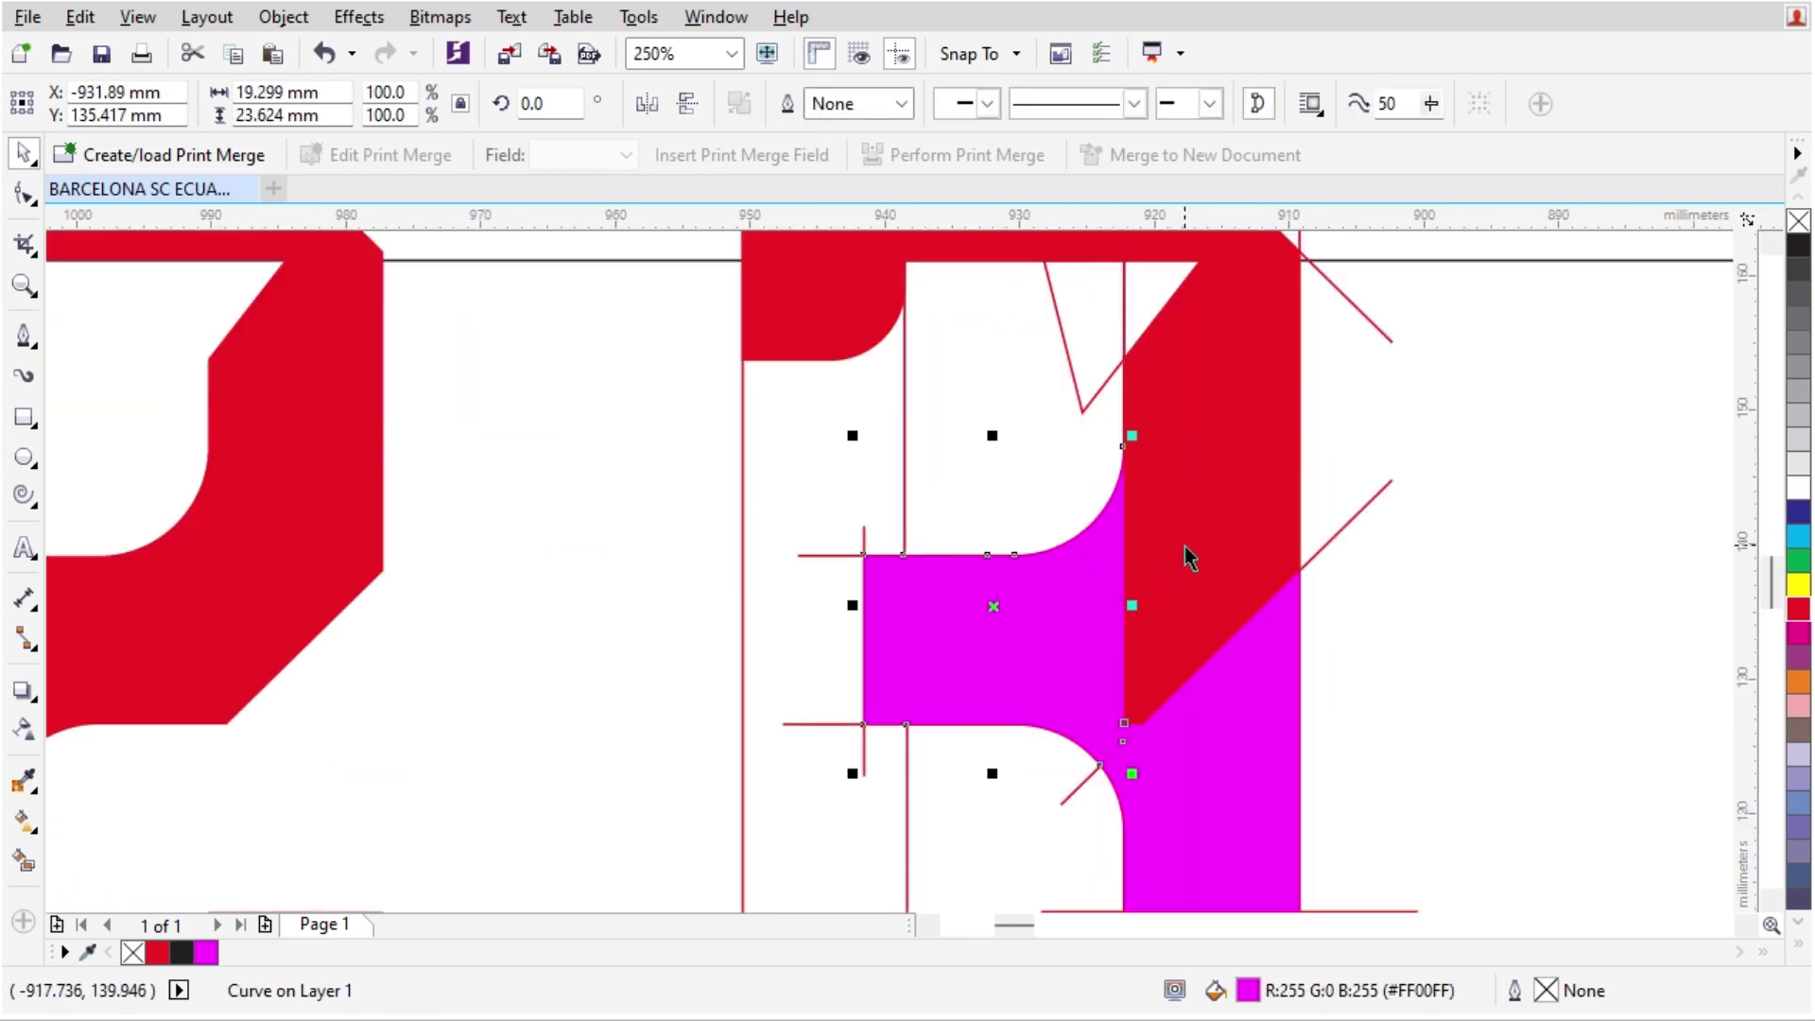
{"action": "left_click", "coordinate": [790, 104]}
{"action": "scroll", "coordinate": [1172, 689], "scroll_direction": "up", "scroll_amount": 2}
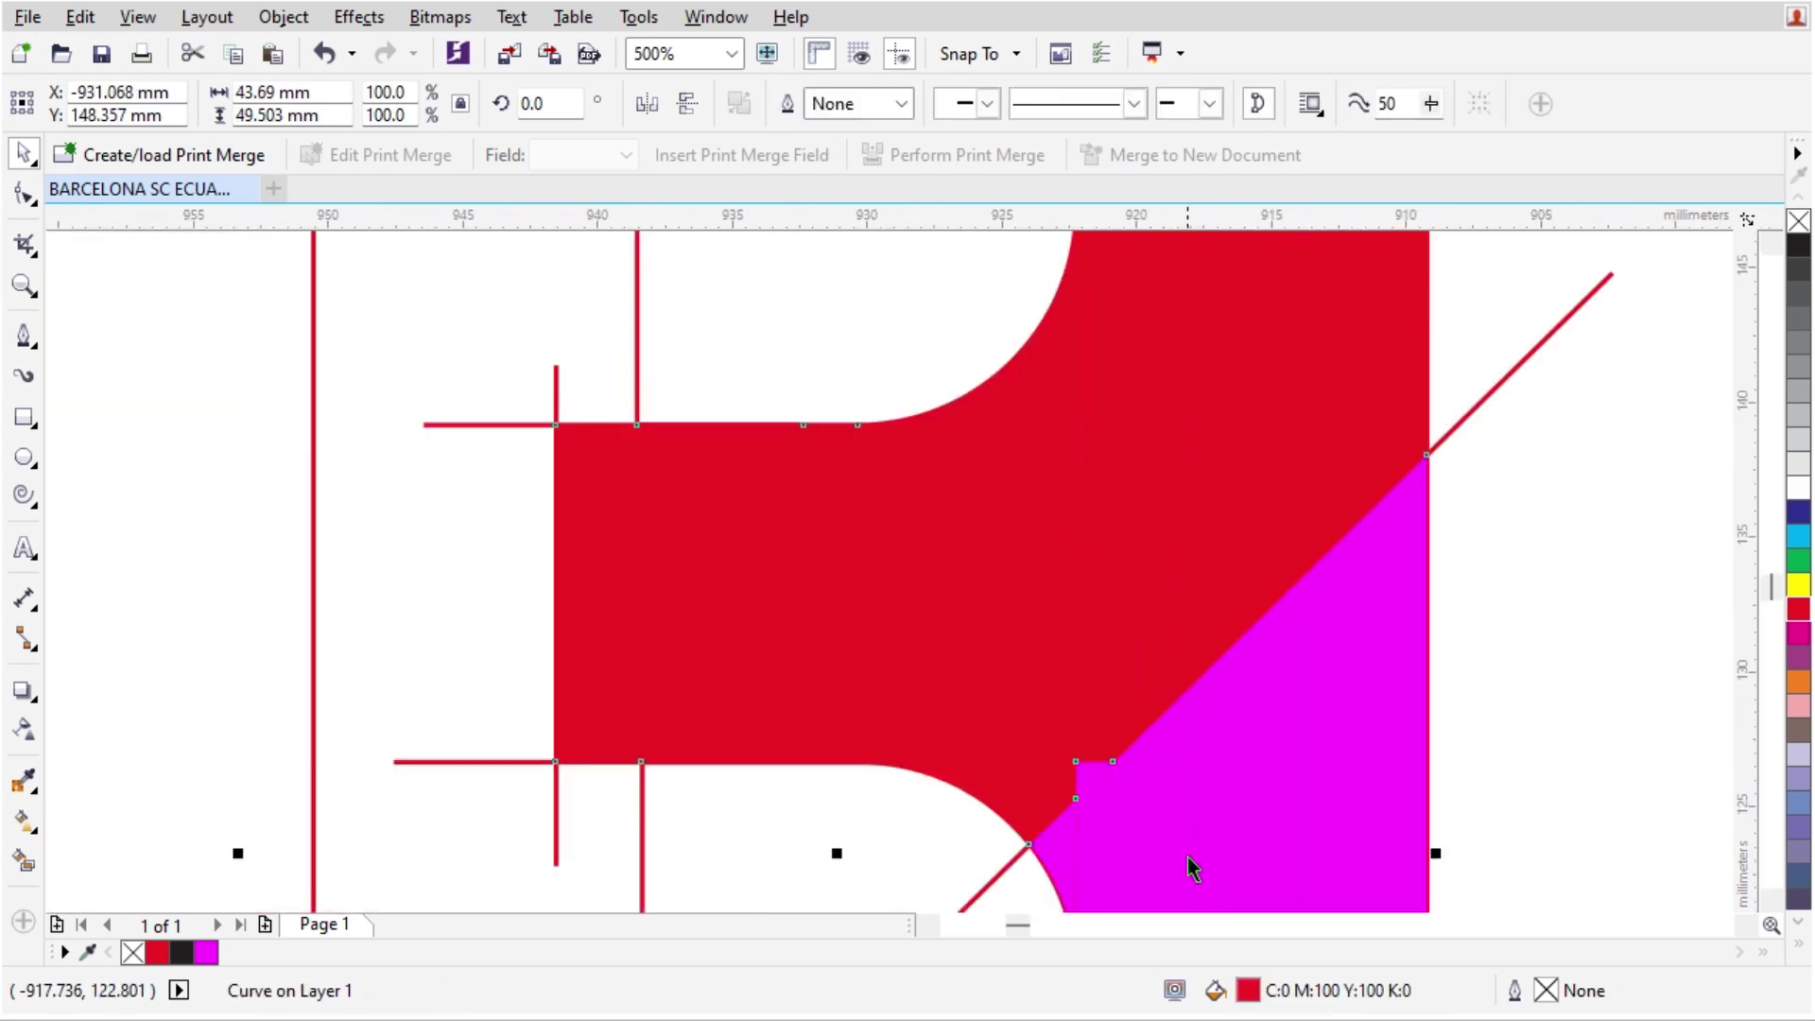
{"action": "left_click", "coordinate": [1189, 865]}
{"action": "left_click", "coordinate": [1195, 469], "text": "shift"}
{"action": "left_click", "coordinate": [790, 104]}
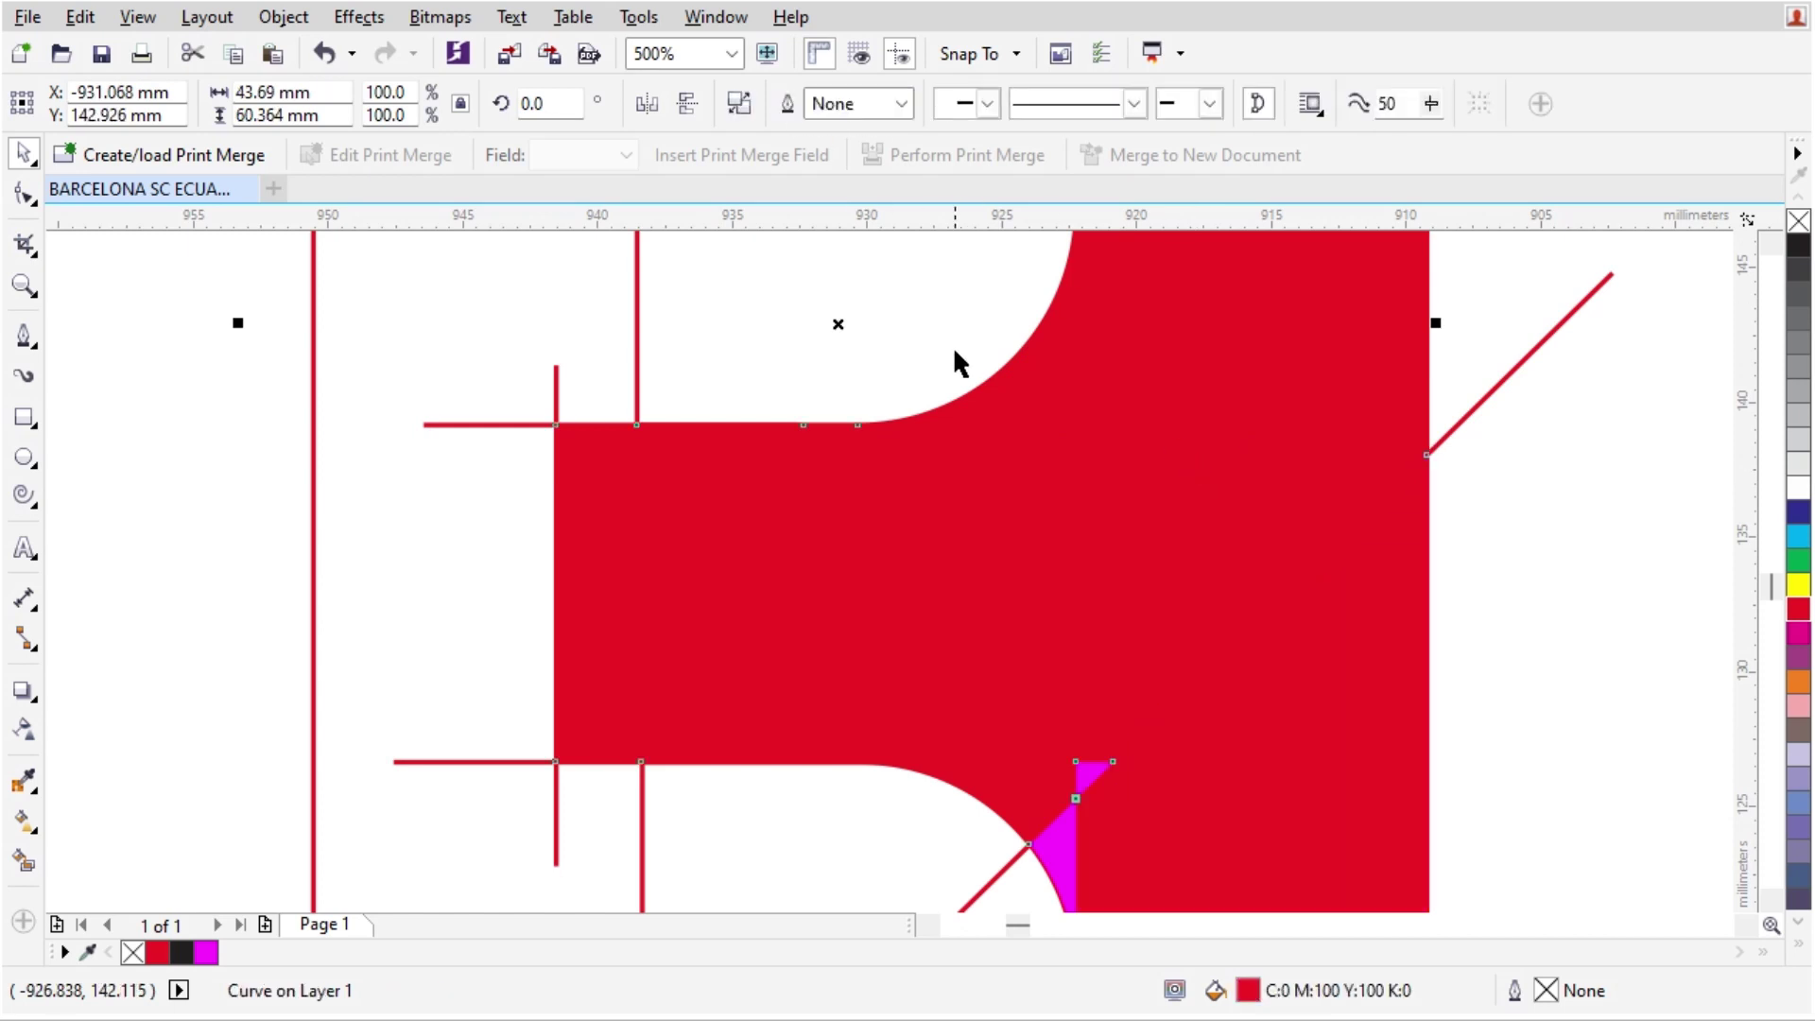
- Try to weld the leftover magenta slivers at the three's lower inner curve to the red shape, and undo it
{"action": "scroll", "coordinate": [973, 616], "scroll_direction": "down", "scroll_amount": 2}
{"action": "scroll", "coordinate": [973, 615], "scroll_direction": "up", "scroll_amount": 2}
{"action": "scroll", "coordinate": [1052, 639], "scroll_direction": "up", "scroll_amount": 4}
{"action": "left_click", "coordinate": [1052, 638]}
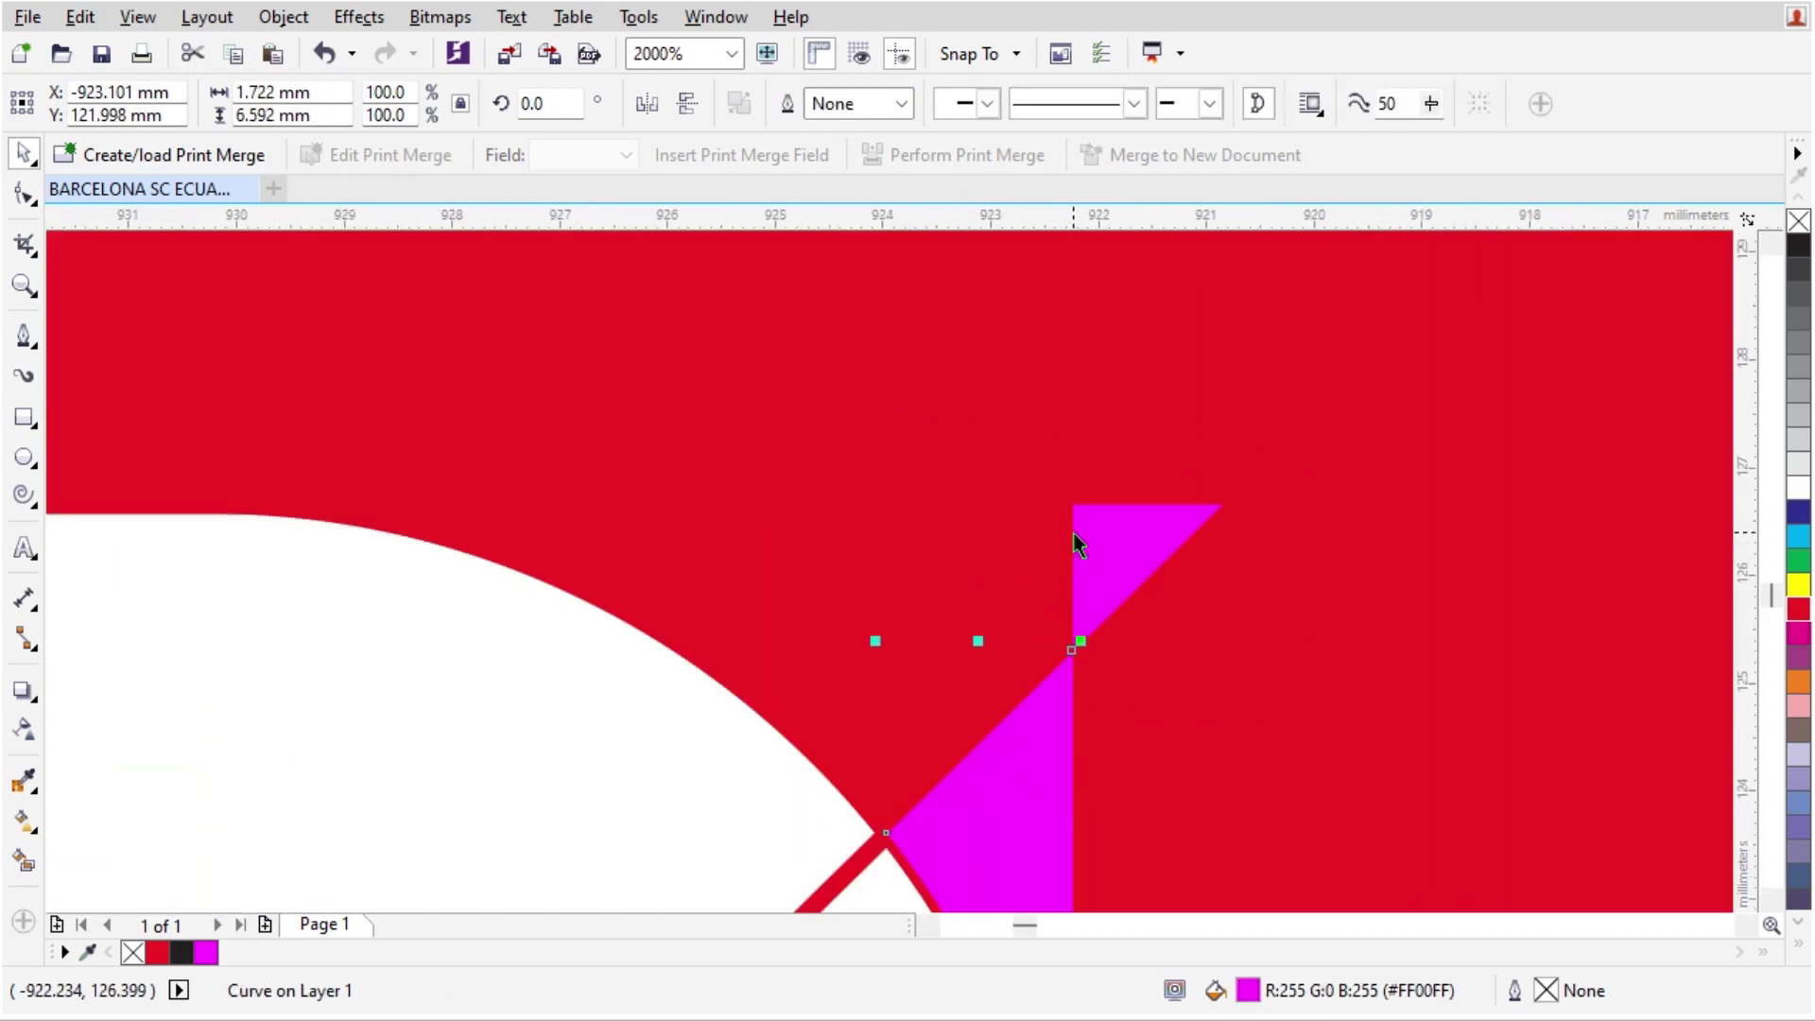
{"action": "left_click", "coordinate": [1106, 422], "text": "shift"}
{"action": "left_click", "coordinate": [1106, 416], "text": "shift"}
{"action": "left_click", "coordinate": [790, 104]}
{"action": "scroll", "coordinate": [969, 401], "scroll_direction": "down", "scroll_amount": 1}
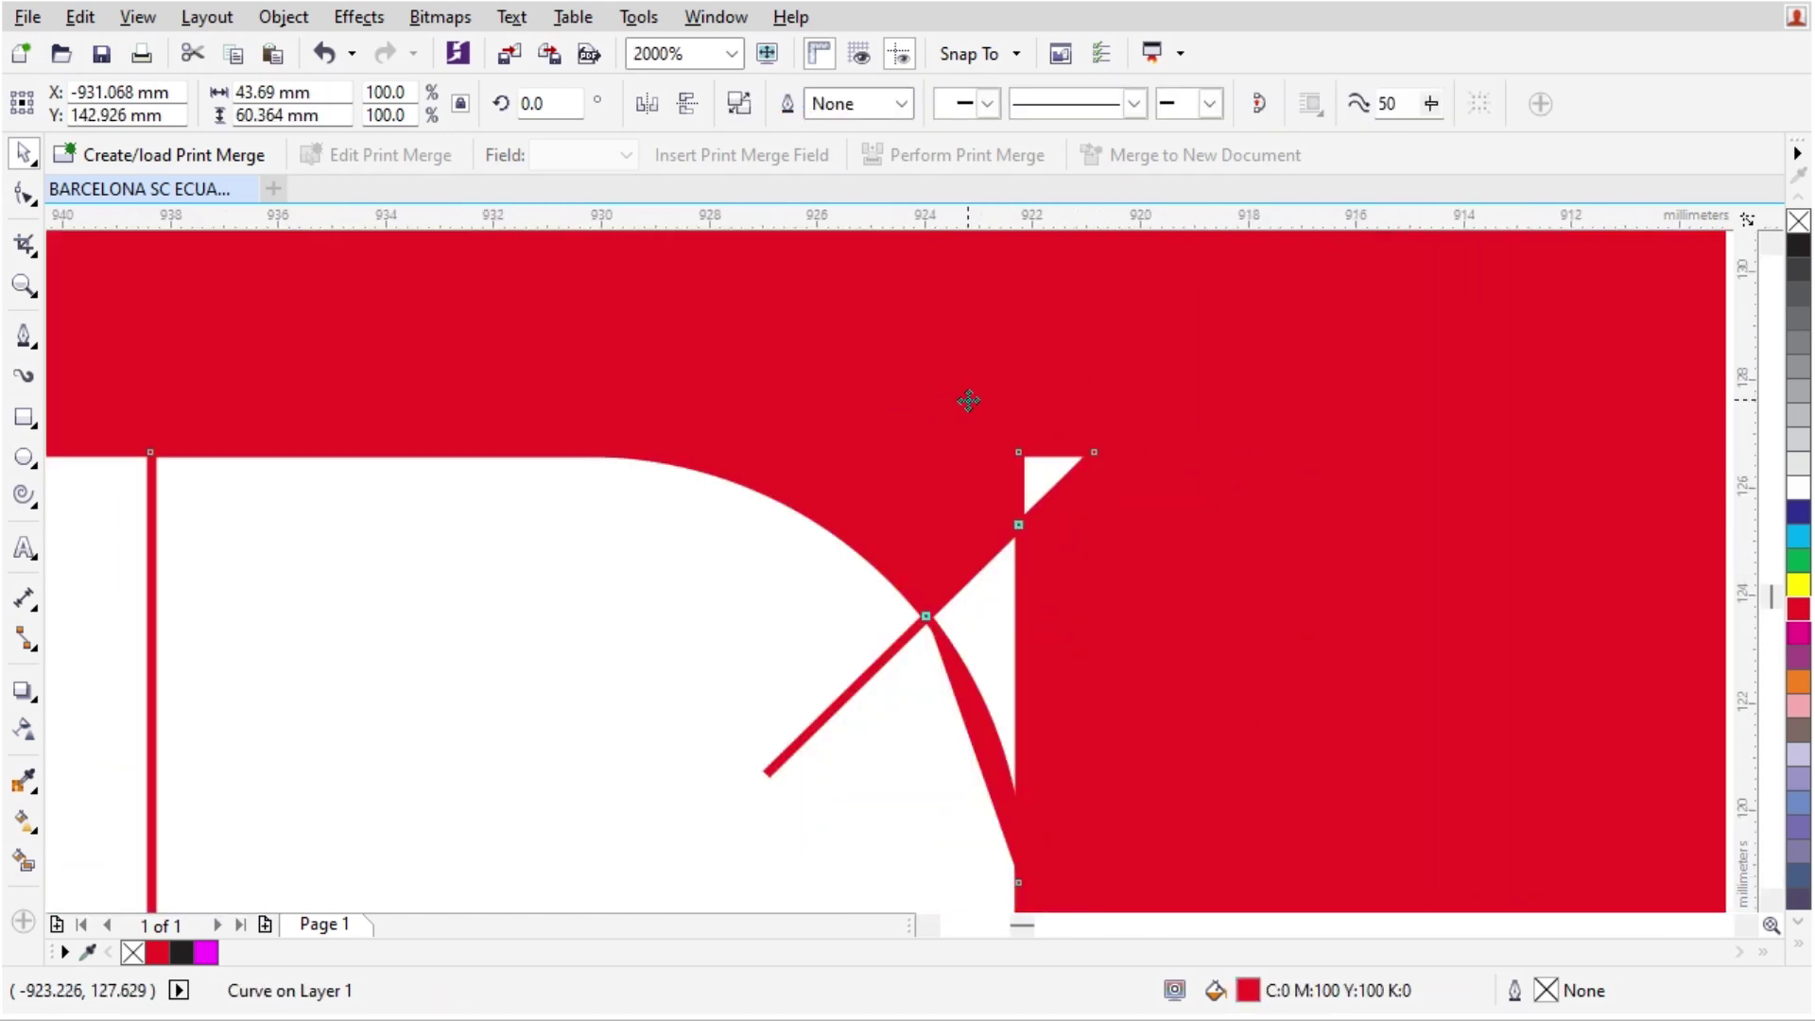
{"action": "scroll", "coordinate": [1012, 588], "scroll_direction": "down", "scroll_amount": 1}
{"action": "scroll", "coordinate": [1021, 592], "scroll_direction": "up", "scroll_amount": 1}
{"action": "key", "text": "ctrl+z"}
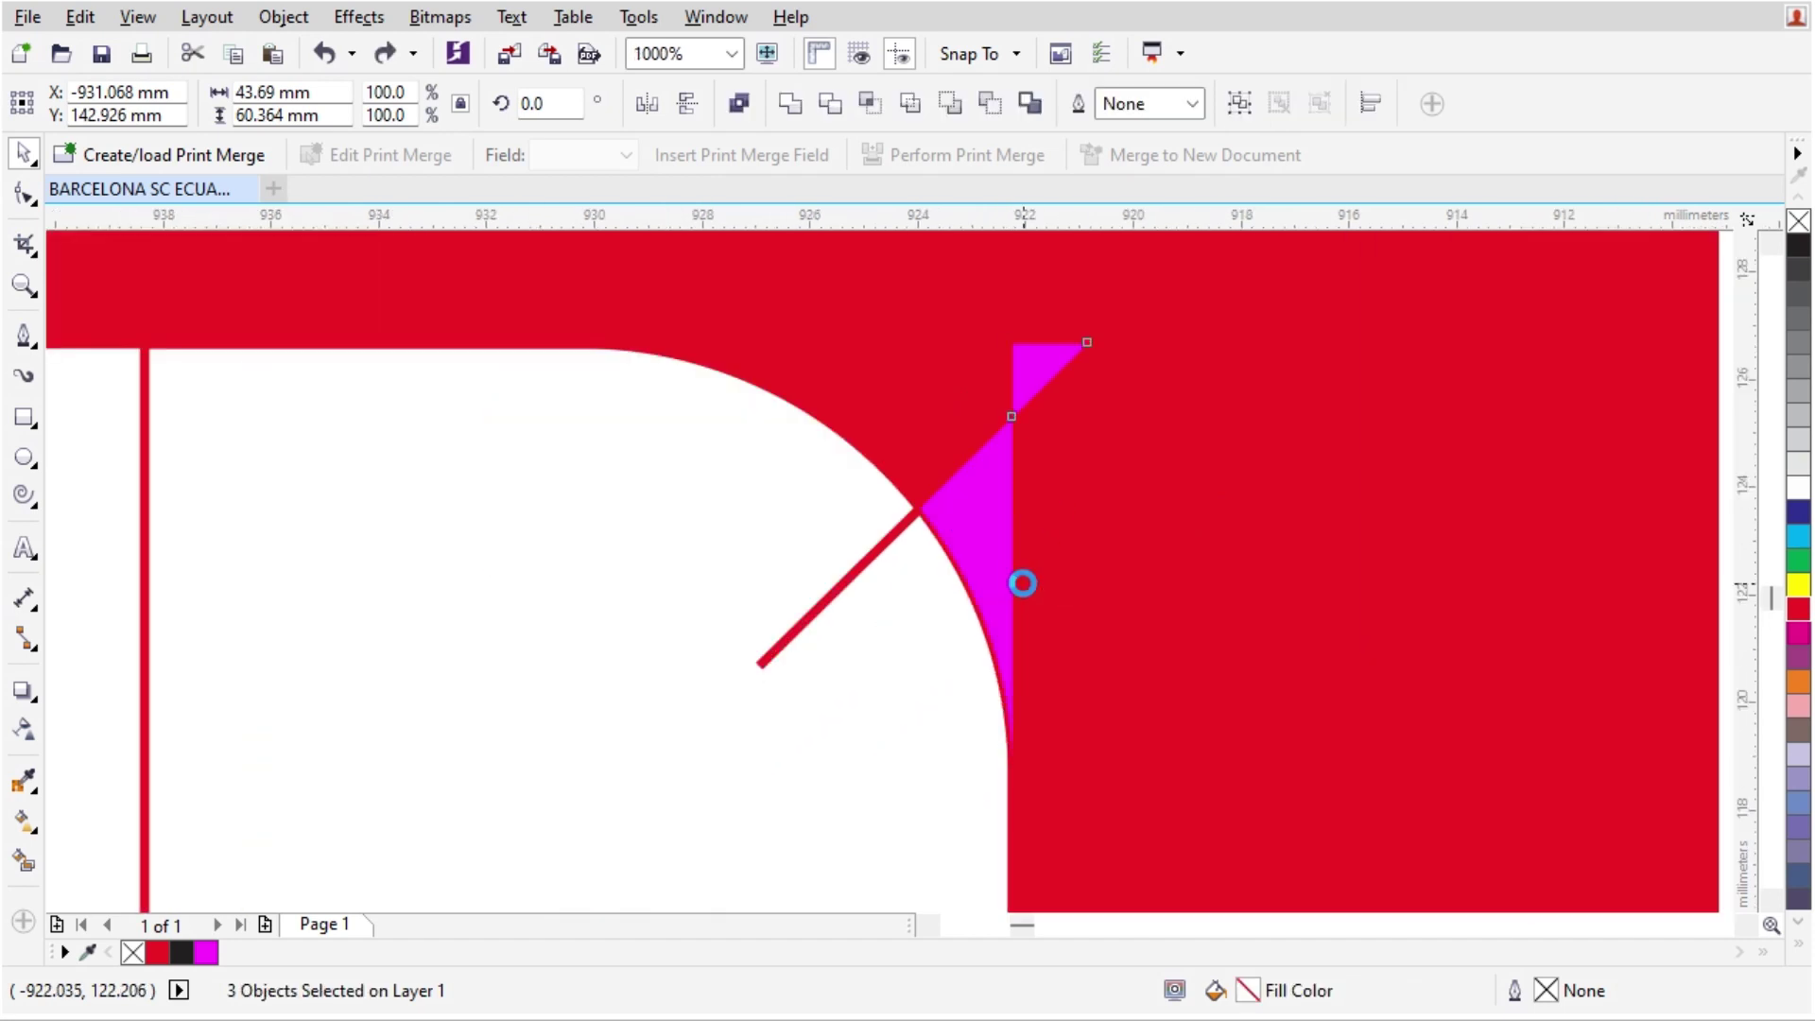
- Draw a small rectangle overlapping the magenta sliver at the three's lower inner curve, then weld sliver and rectangle to the red shape
{"action": "left_click", "coordinate": [977, 518]}
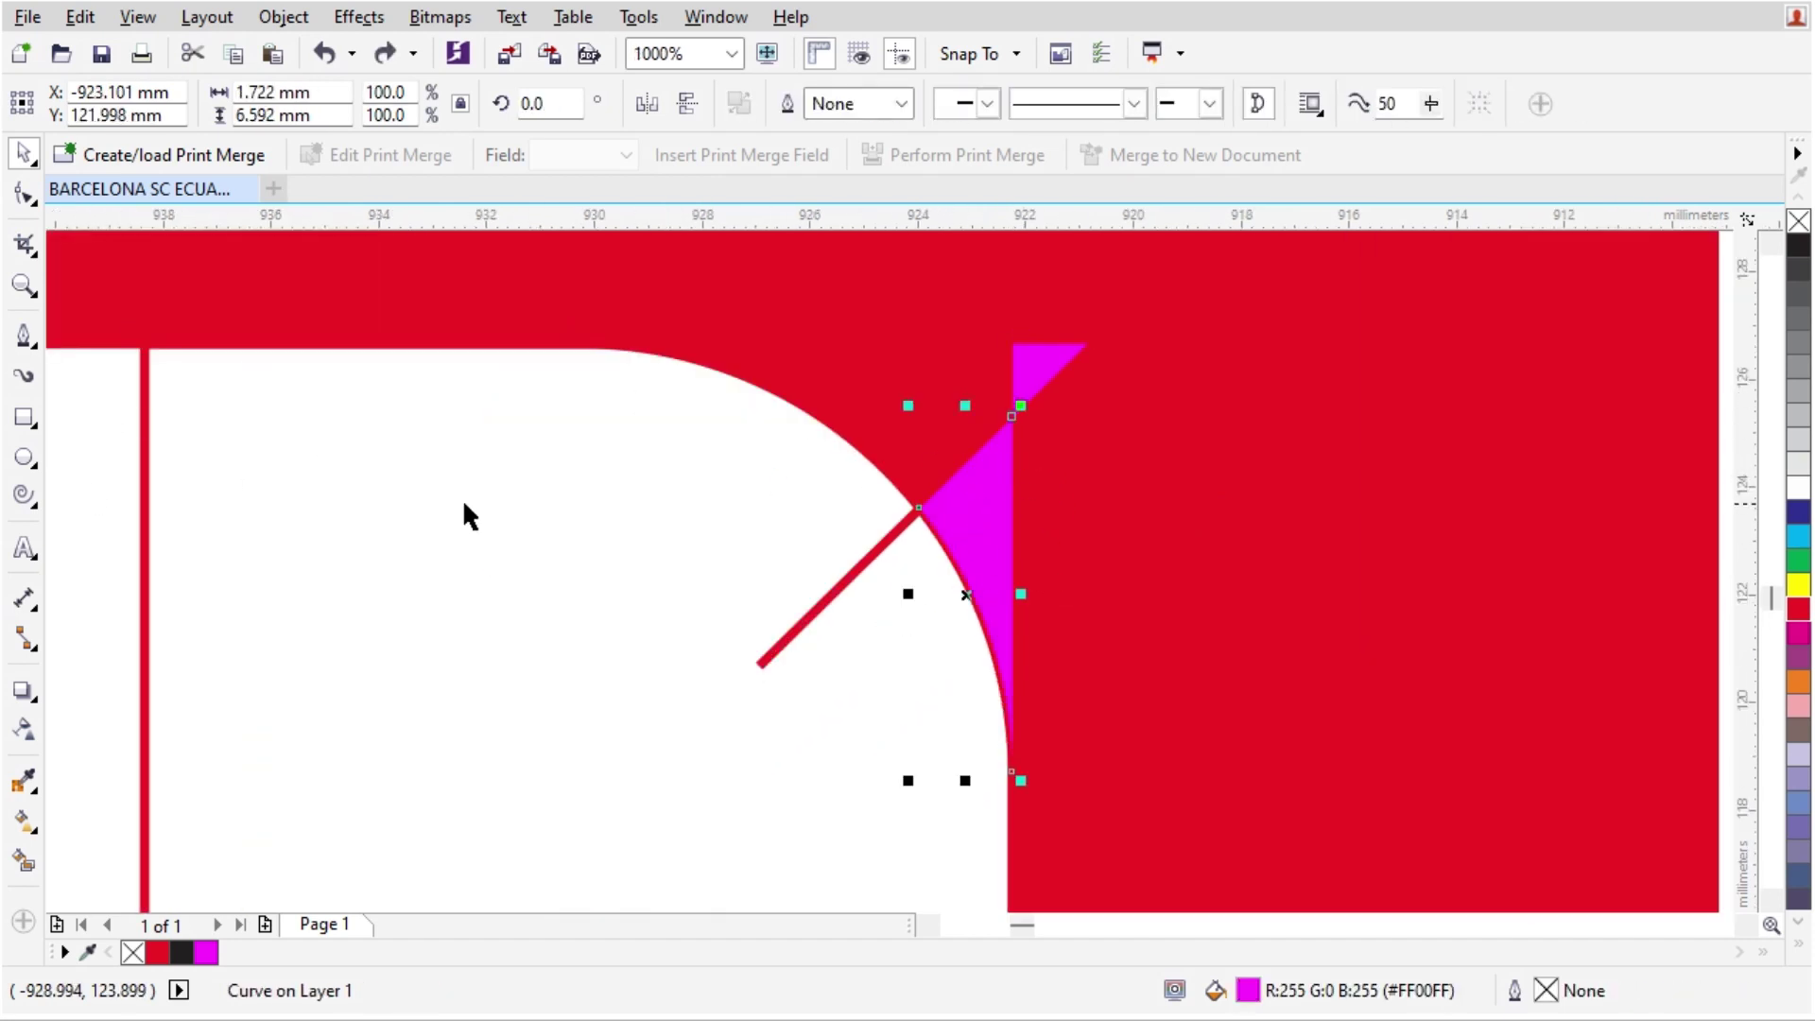
{"action": "left_click", "coordinate": [24, 417]}
{"action": "left_click_drag", "start_coordinate": [933, 377], "coordinate": [1333, 488]}
{"action": "key", "text": "space"}
{"action": "left_click", "coordinate": [970, 545], "text": "shift"}
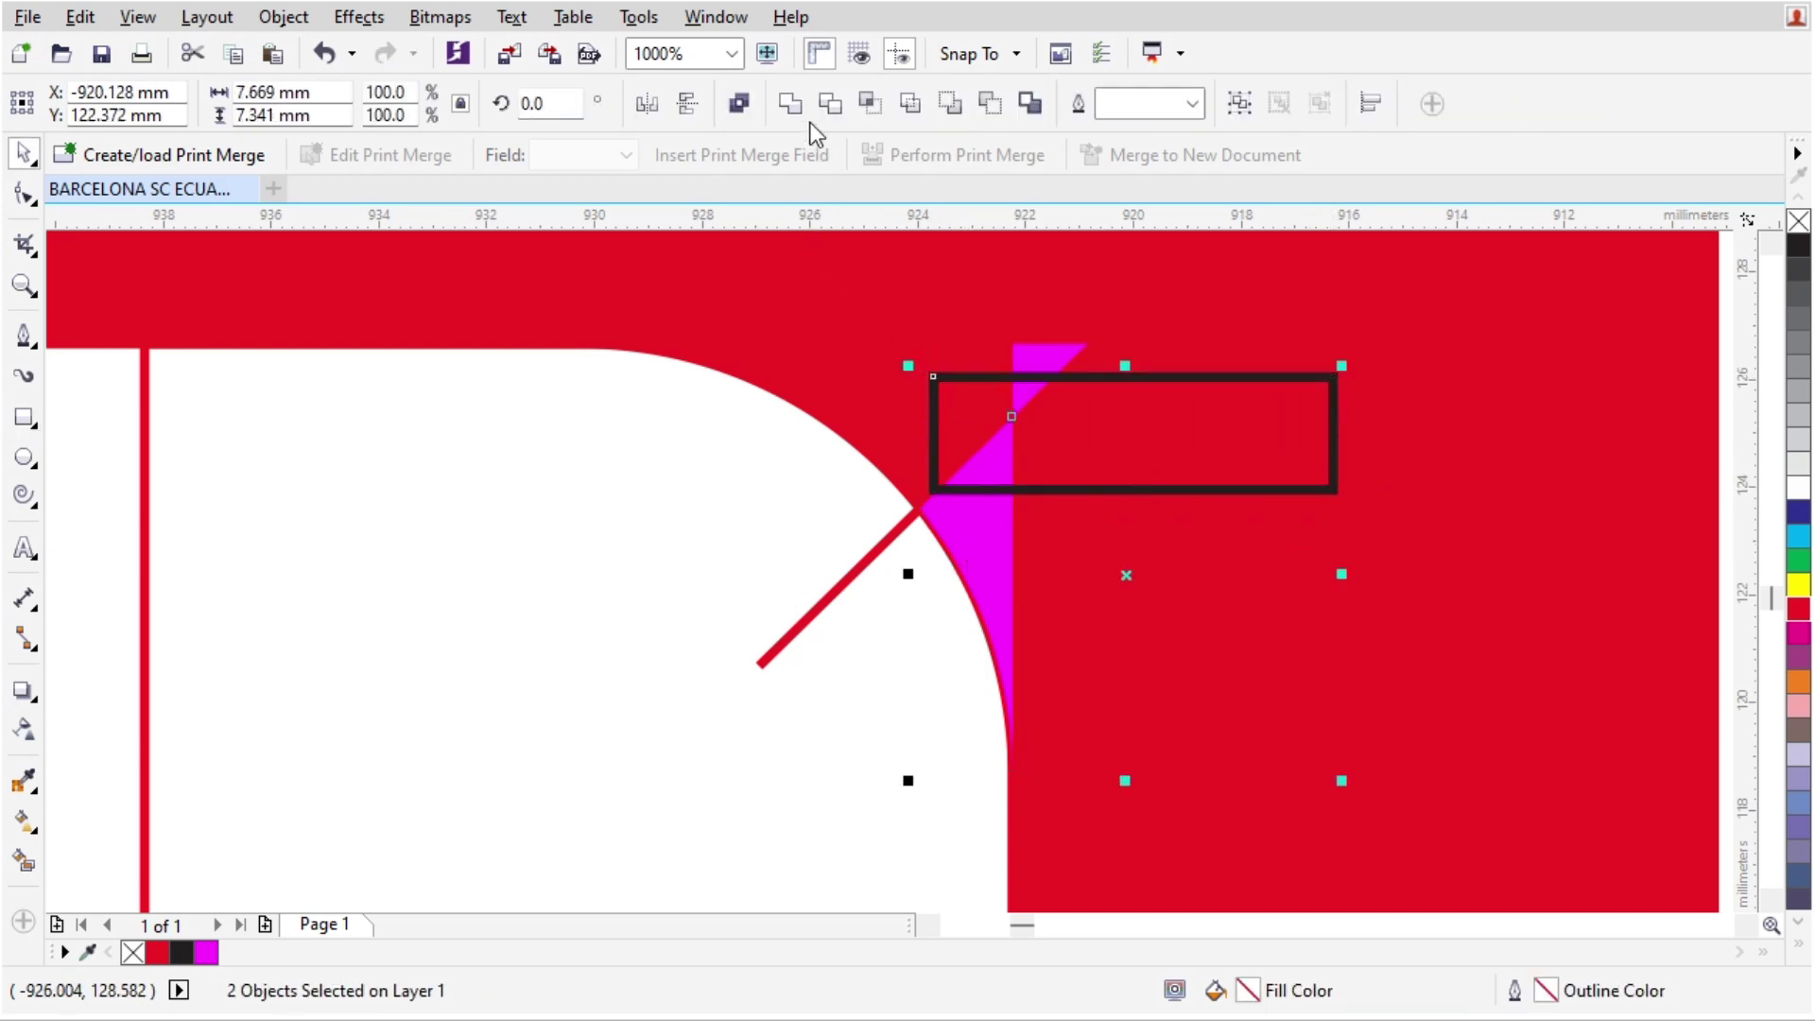
{"action": "left_click", "coordinate": [790, 103]}
{"action": "left_click", "coordinate": [880, 308], "text": "shift"}
{"action": "left_click", "coordinate": [791, 103]}
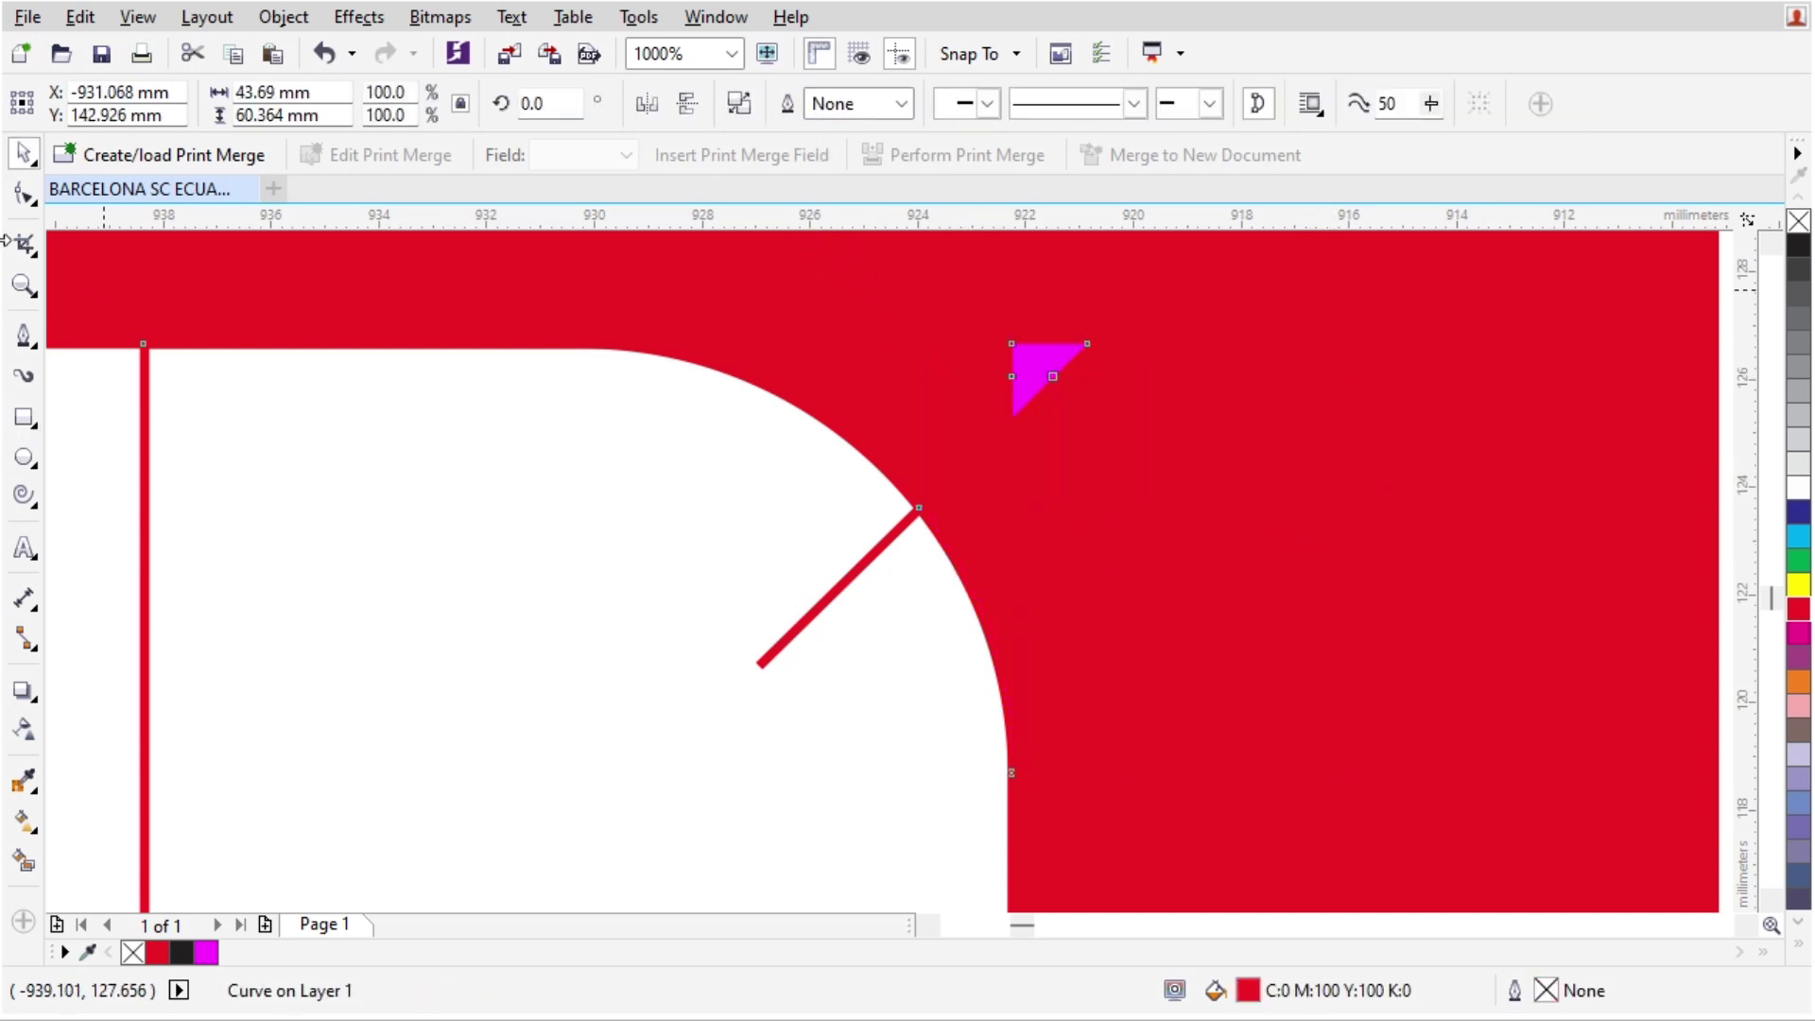
- Delete the stray nodes around the magenta triangle from the three's red shape, and delete the leftover triangle
{"action": "left_click", "coordinate": [24, 194]}
{"action": "left_click_drag", "start_coordinate": [1101, 412], "coordinate": [1102, 414]}
{"action": "key", "text": "Delete"}
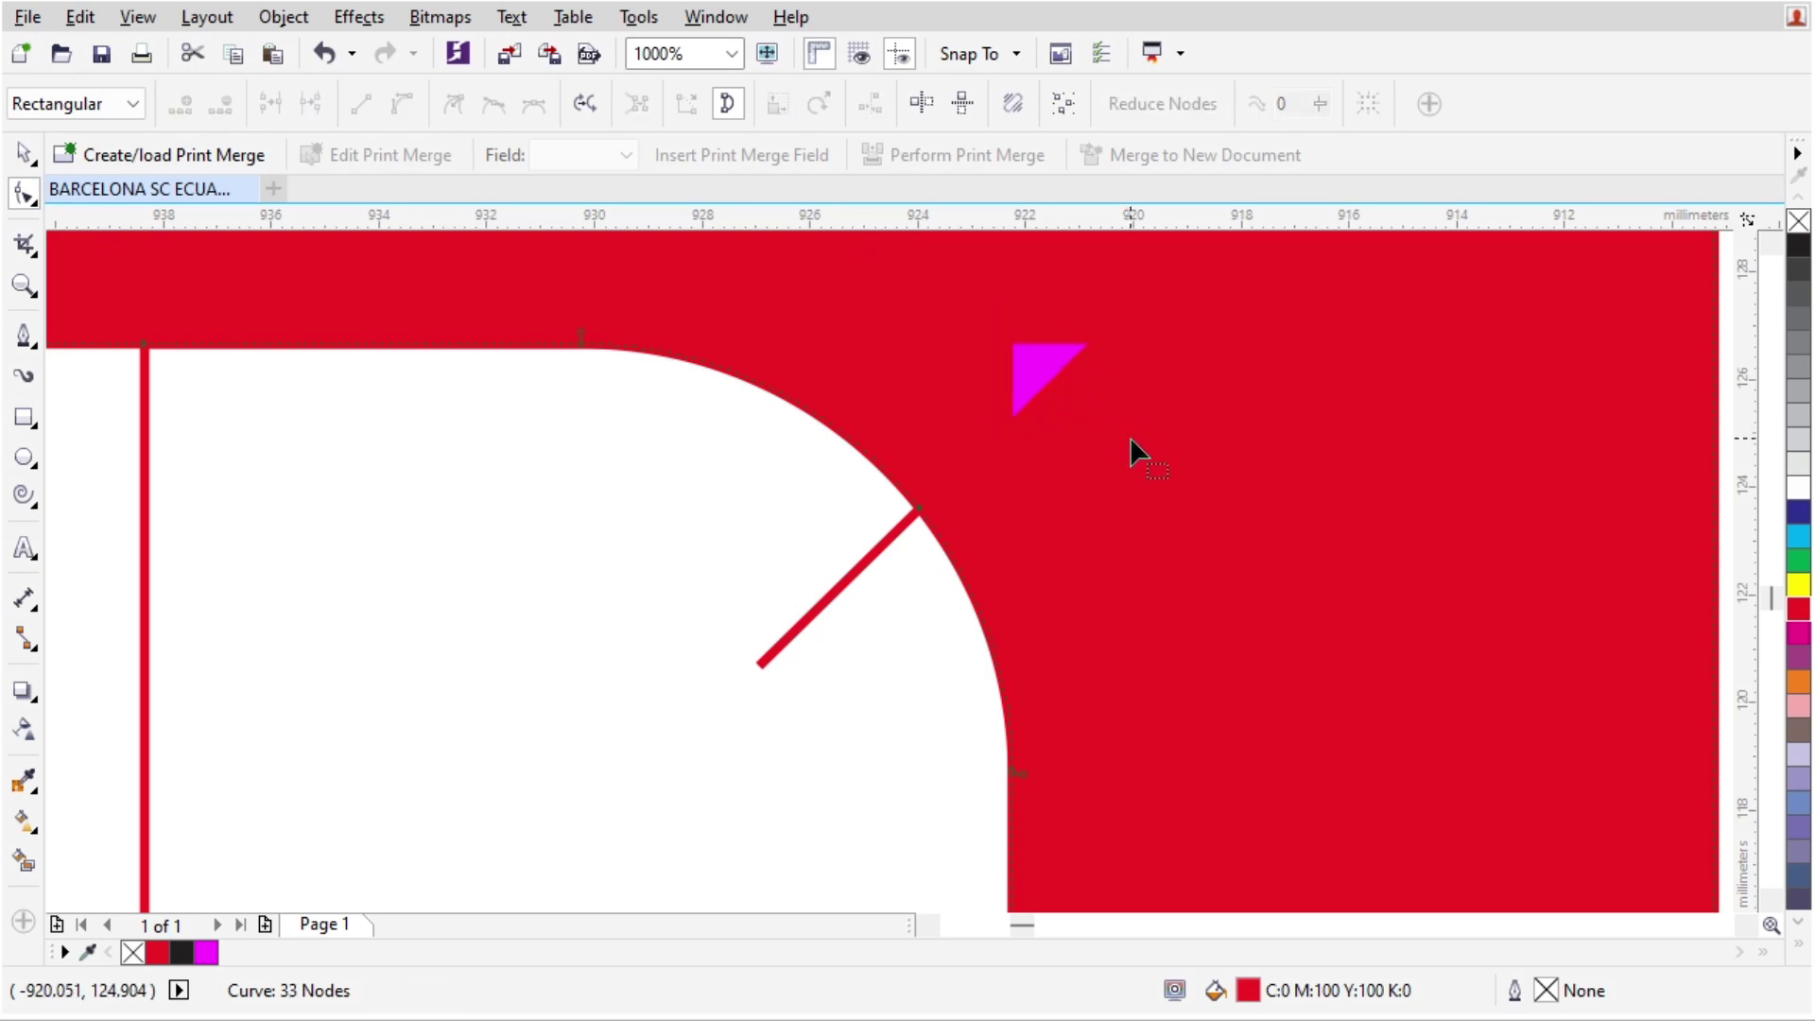
{"action": "left_click", "coordinate": [1034, 389]}
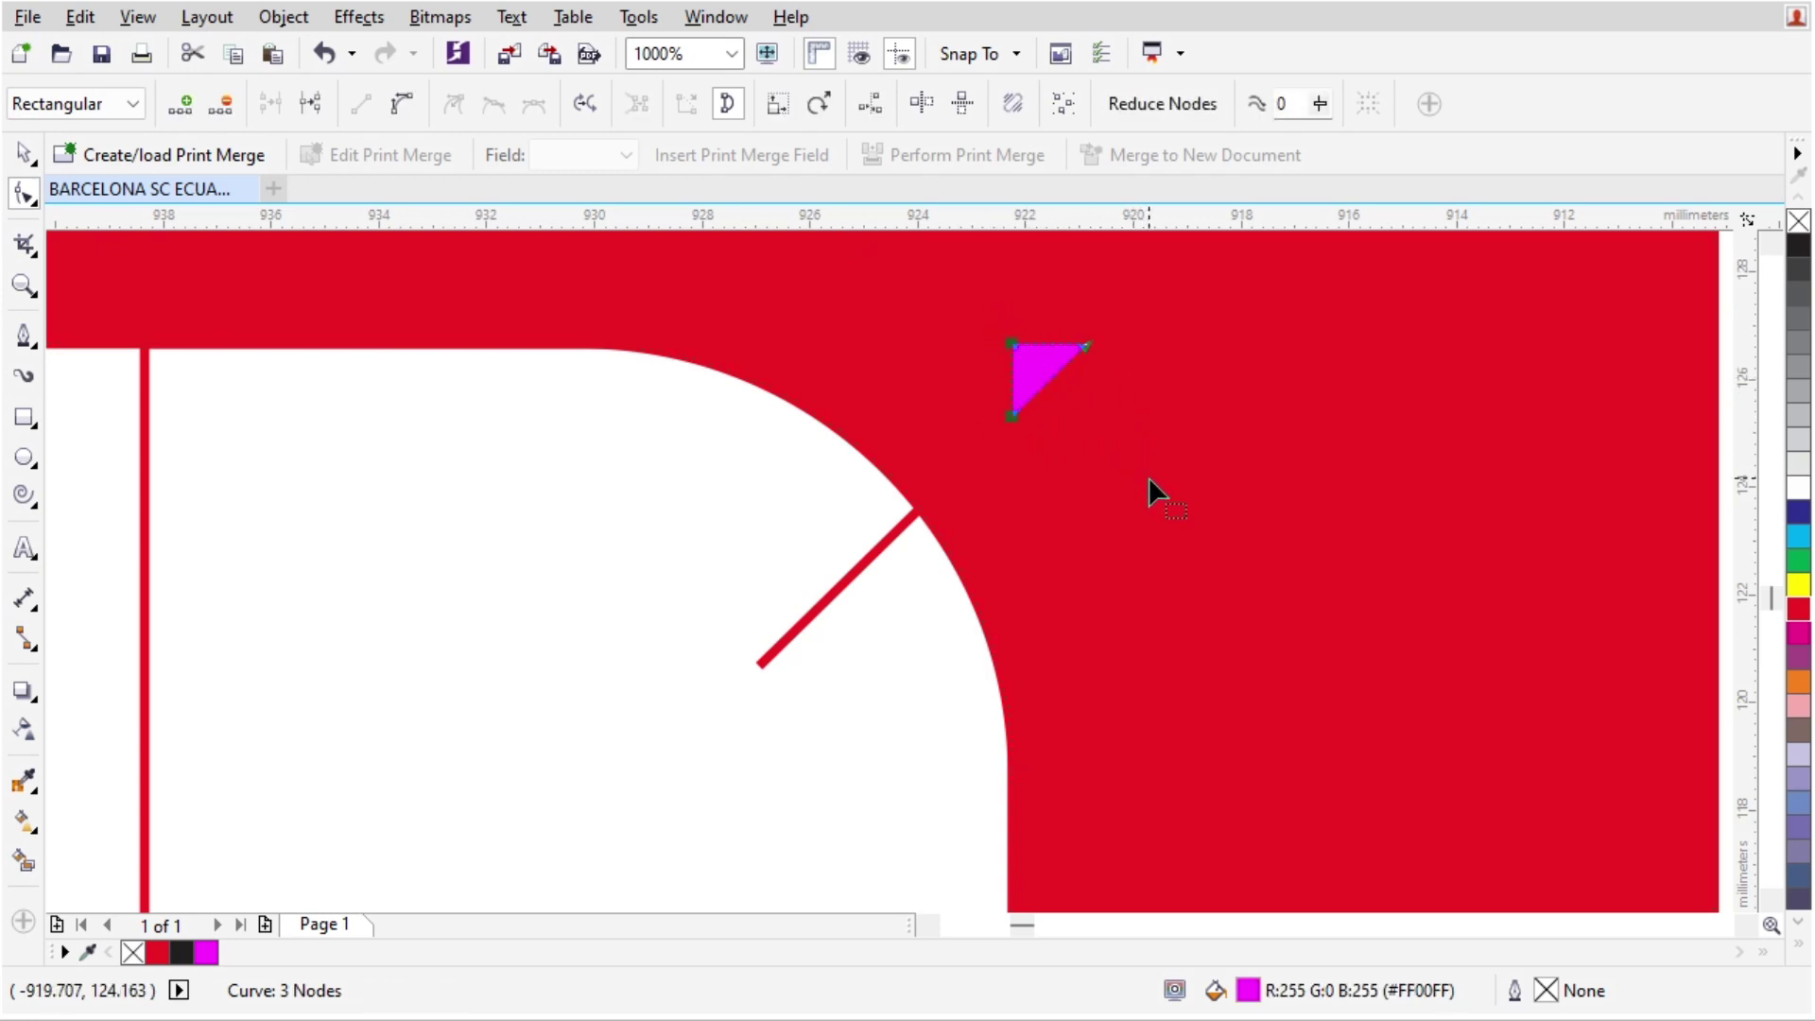
{"action": "key", "text": "Delete"}
- Draw a rectangle about 13 mm wide and 2.8 mm high across the end of the three's red right stem
{"action": "scroll", "coordinate": [929, 371], "scroll_direction": "down", "scroll_amount": 2}
{"action": "key", "text": "space"}
{"action": "scroll", "coordinate": [1029, 590], "scroll_direction": "up", "scroll_amount": 1}
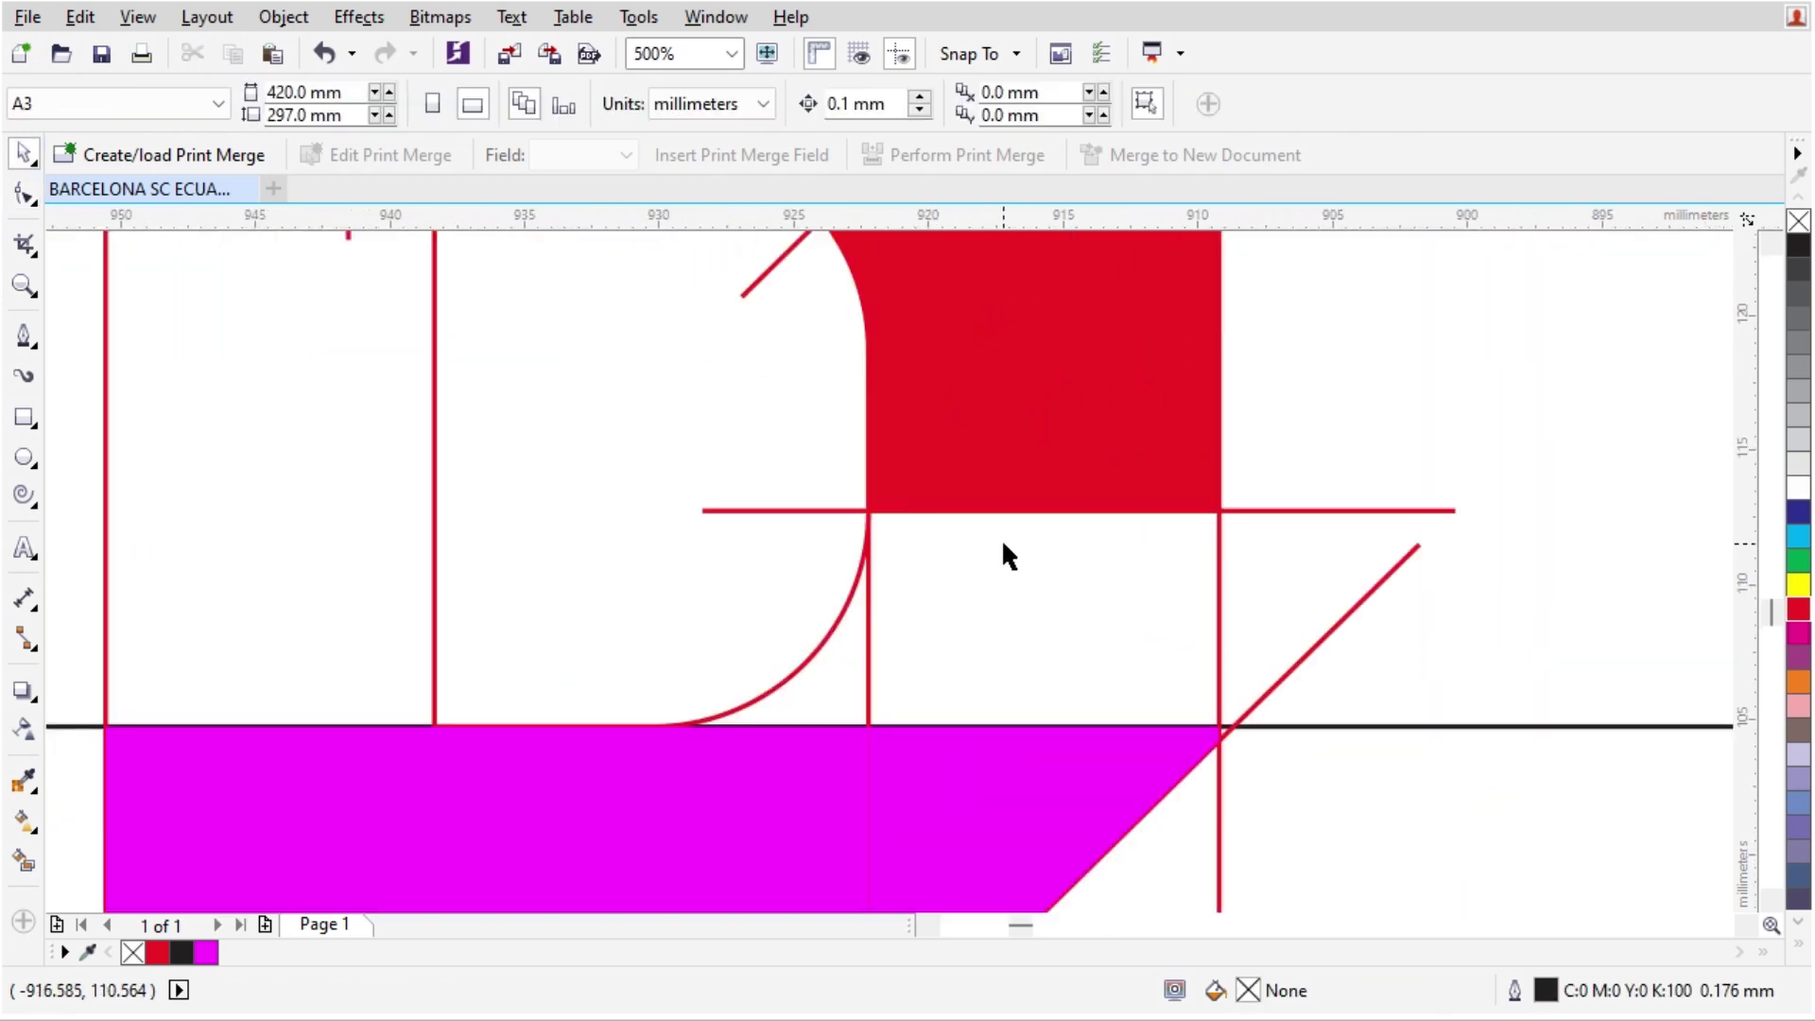
{"action": "scroll", "coordinate": [1017, 586], "scroll_direction": "down", "scroll_amount": 1}
{"action": "left_click", "coordinate": [1031, 626]}
{"action": "scroll", "coordinate": [1032, 626], "scroll_direction": "up", "scroll_amount": 1}
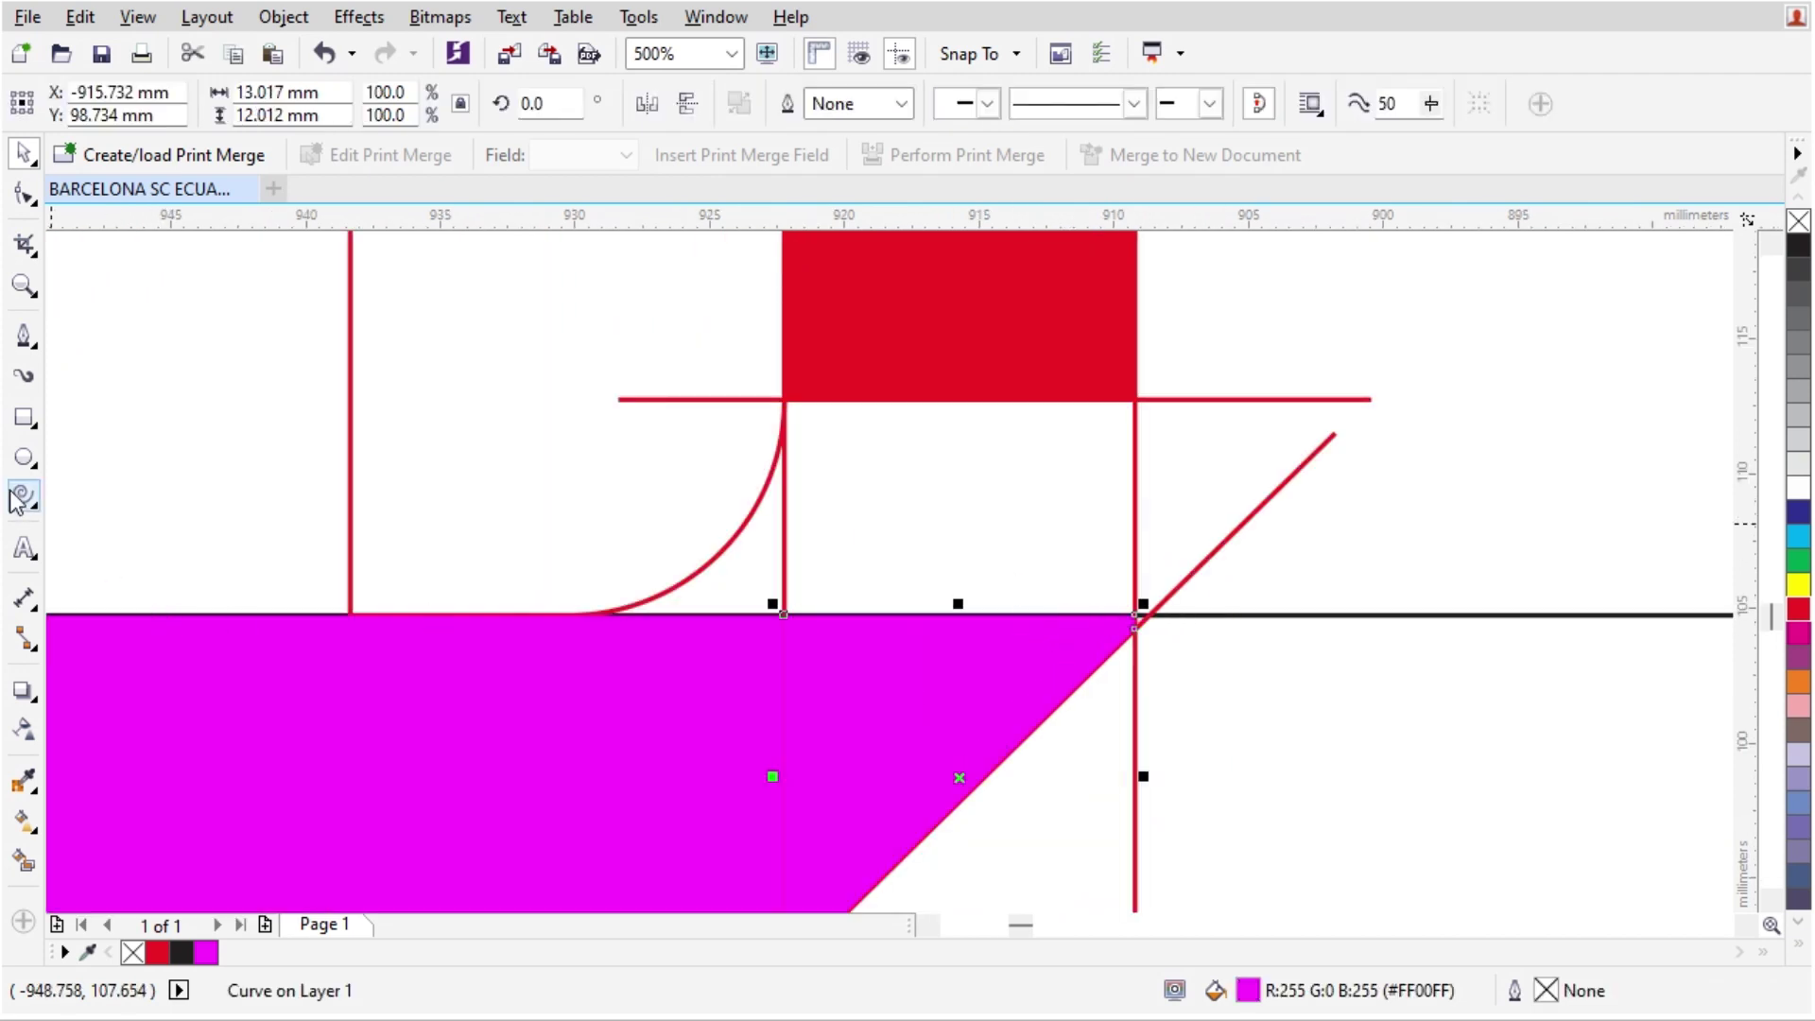
{"action": "left_click", "coordinate": [25, 458]}
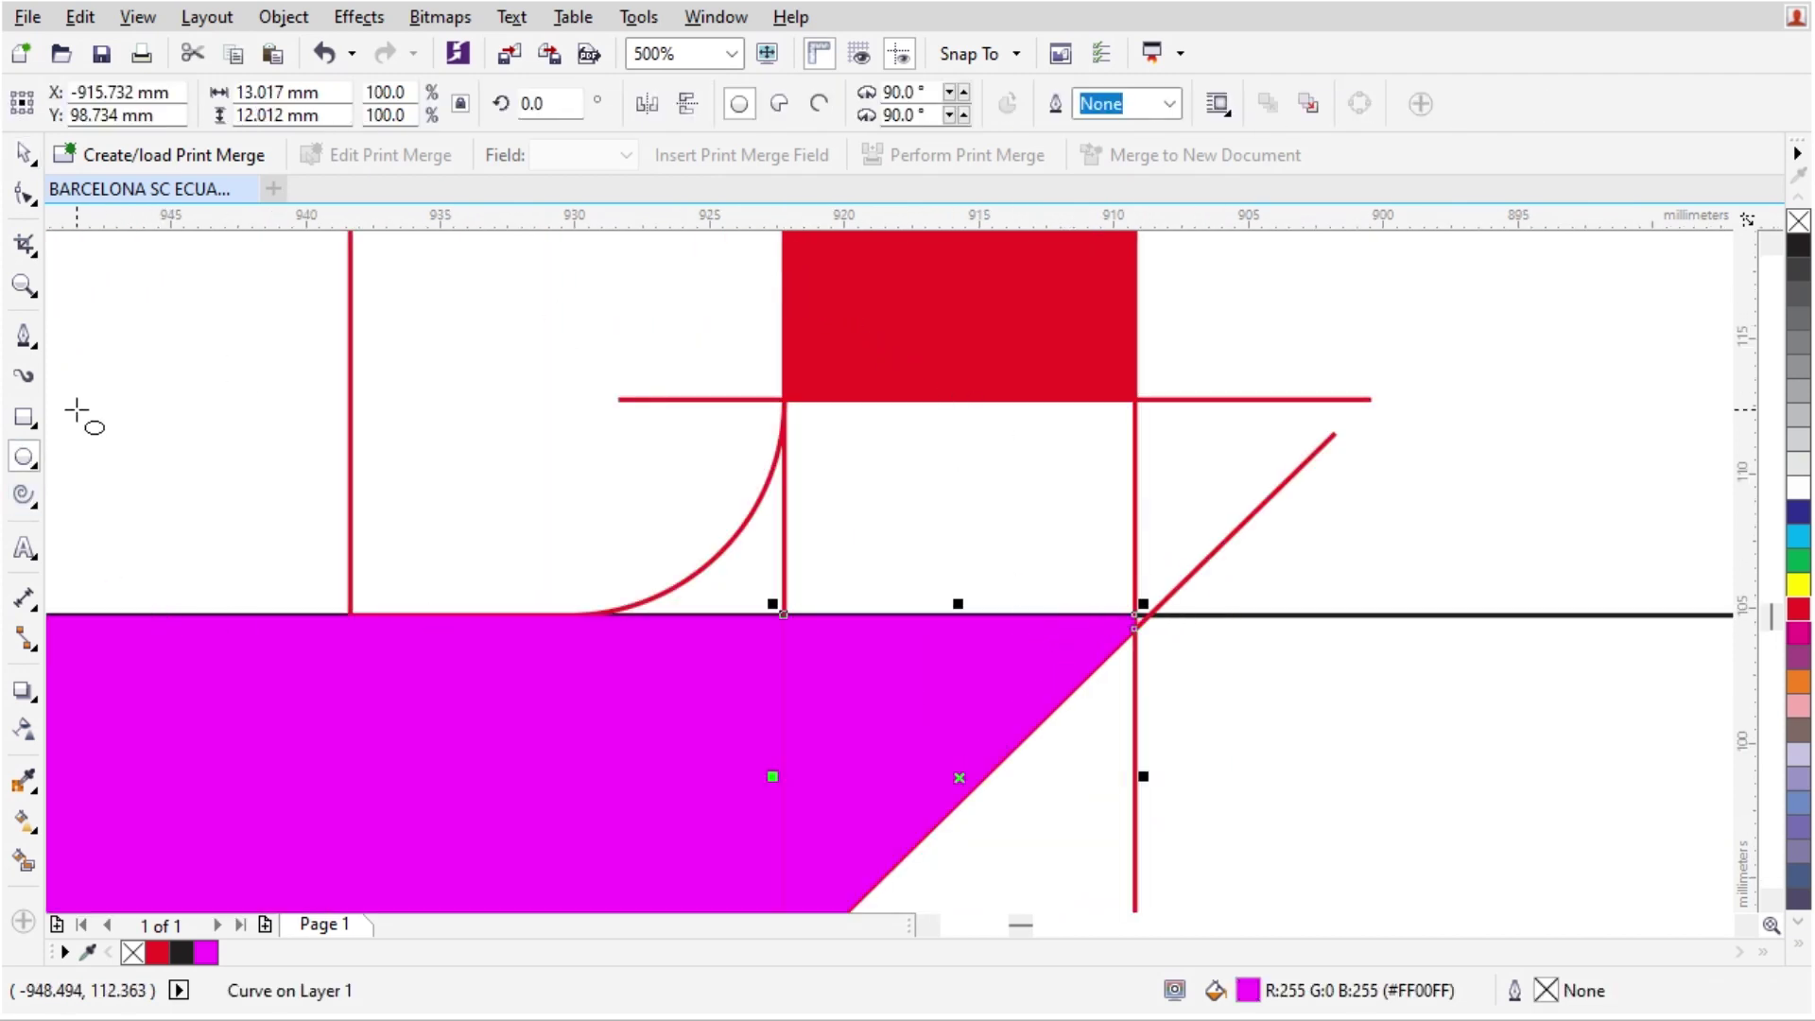
{"action": "left_click", "coordinate": [25, 417]}
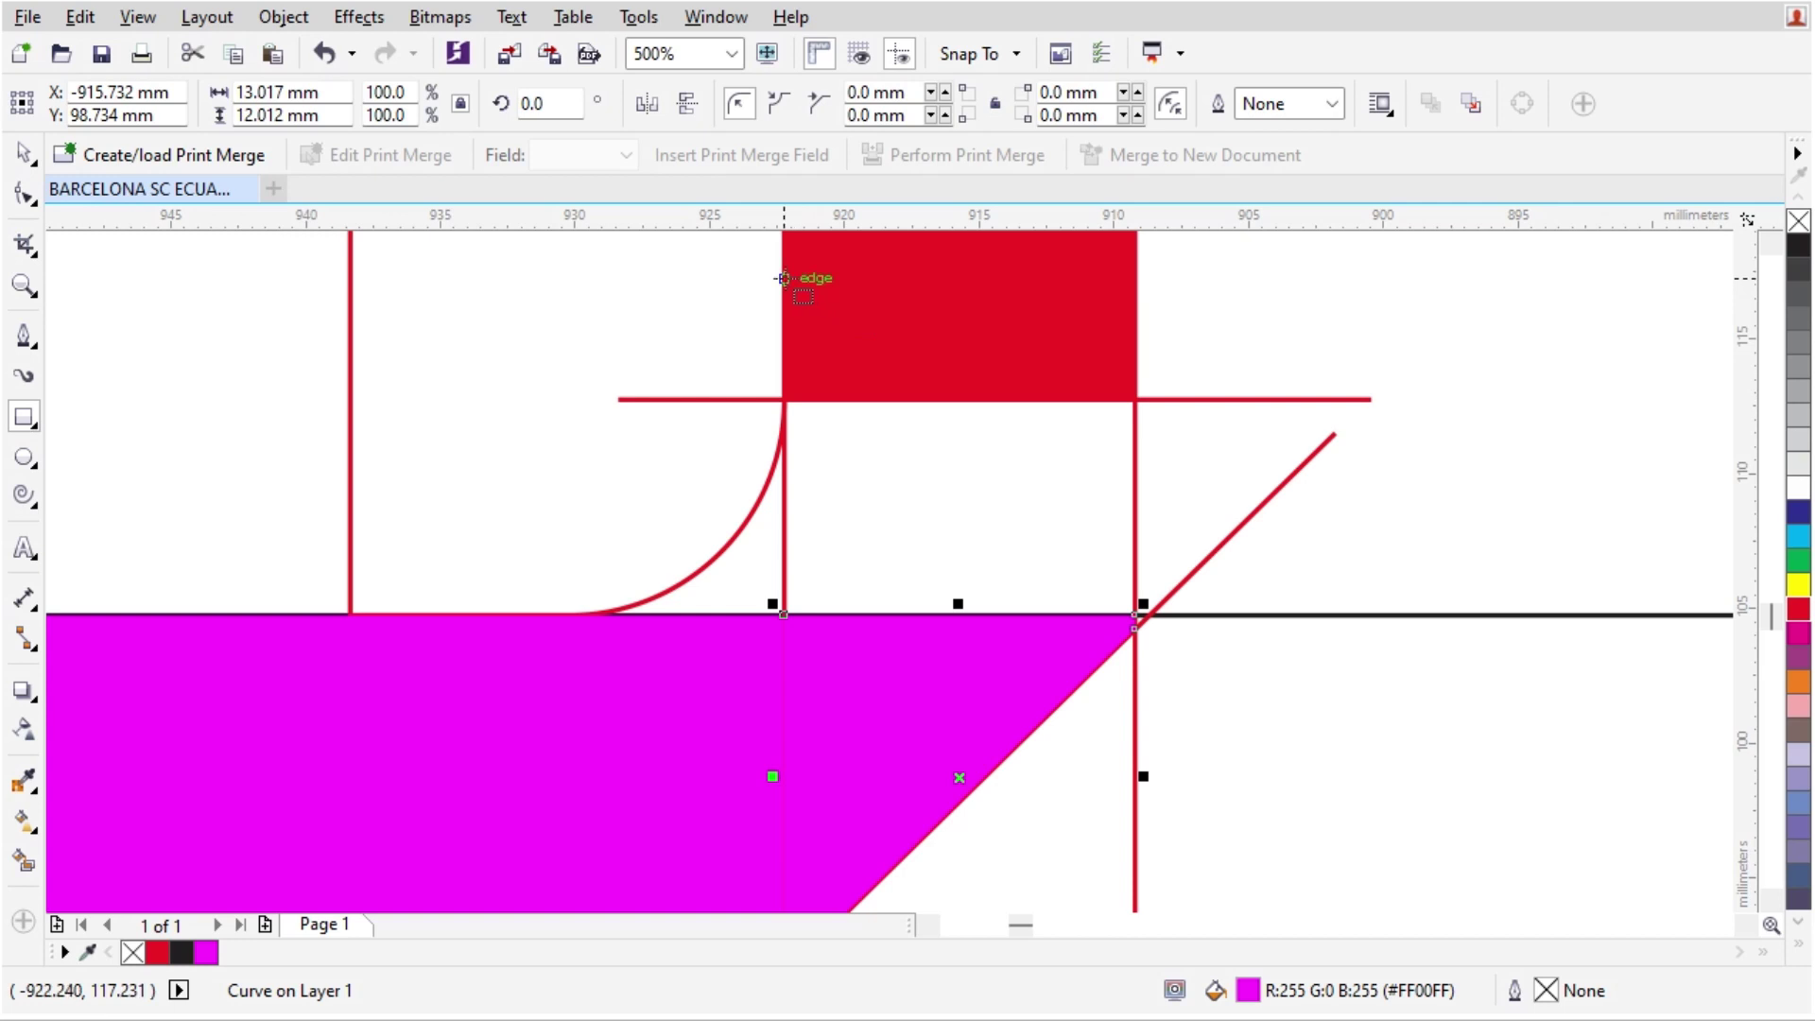
{"action": "mouse_move", "coordinate": [784, 278]}
{"action": "left_mouse_down"}
{"action": "mouse_move", "coordinate": [1162, 383]}
{"action": "mouse_move", "coordinate": [1136, 355]}
{"action": "left_mouse_up"}
{"action": "key", "text": "space"}
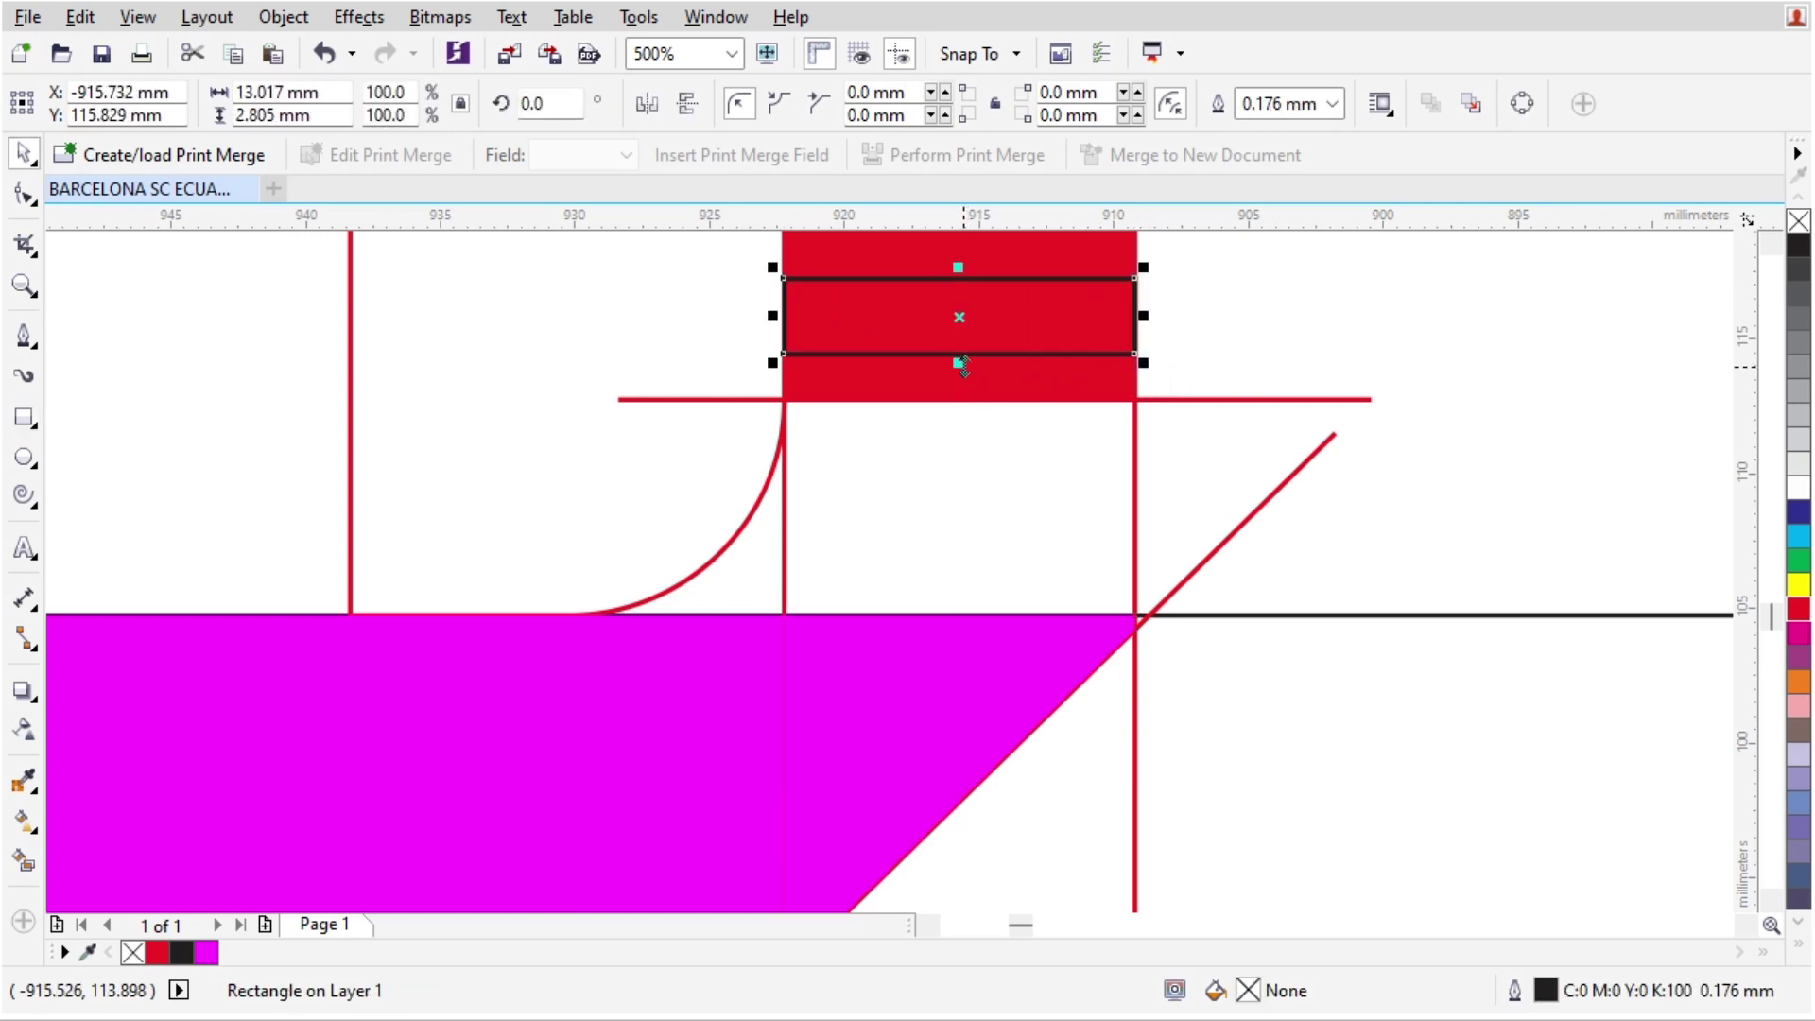
- Stretch the rectangle down to the three's magenta bottom bar and weld it to the red shape
{"action": "left_click_drag", "start_coordinate": [959, 364], "coordinate": [980, 615]}
{"action": "scroll", "coordinate": [981, 614], "scroll_direction": "down", "scroll_amount": 2}
{"action": "left_click", "coordinate": [970, 392], "text": "shift"}
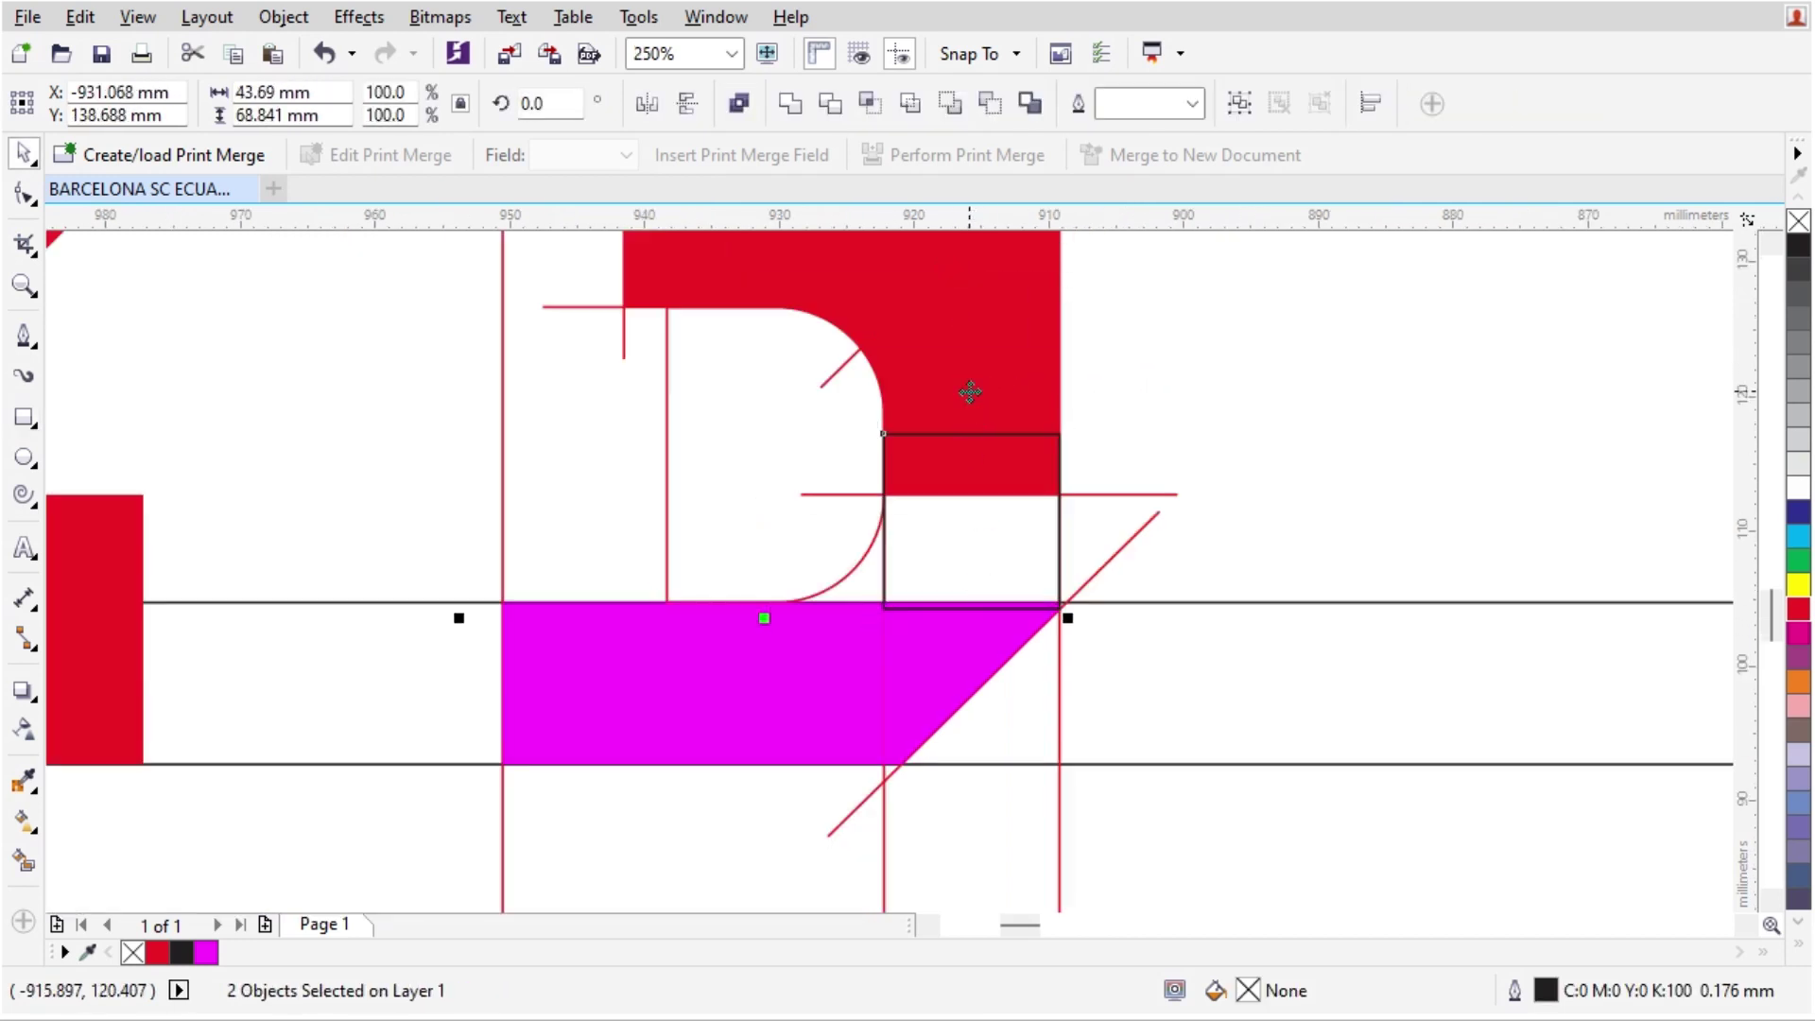
{"action": "left_click", "coordinate": [790, 104]}
- Weld the magenta sections of the three's bottom bar to the red shape
{"action": "scroll", "coordinate": [909, 696], "scroll_direction": "up", "scroll_amount": 2}
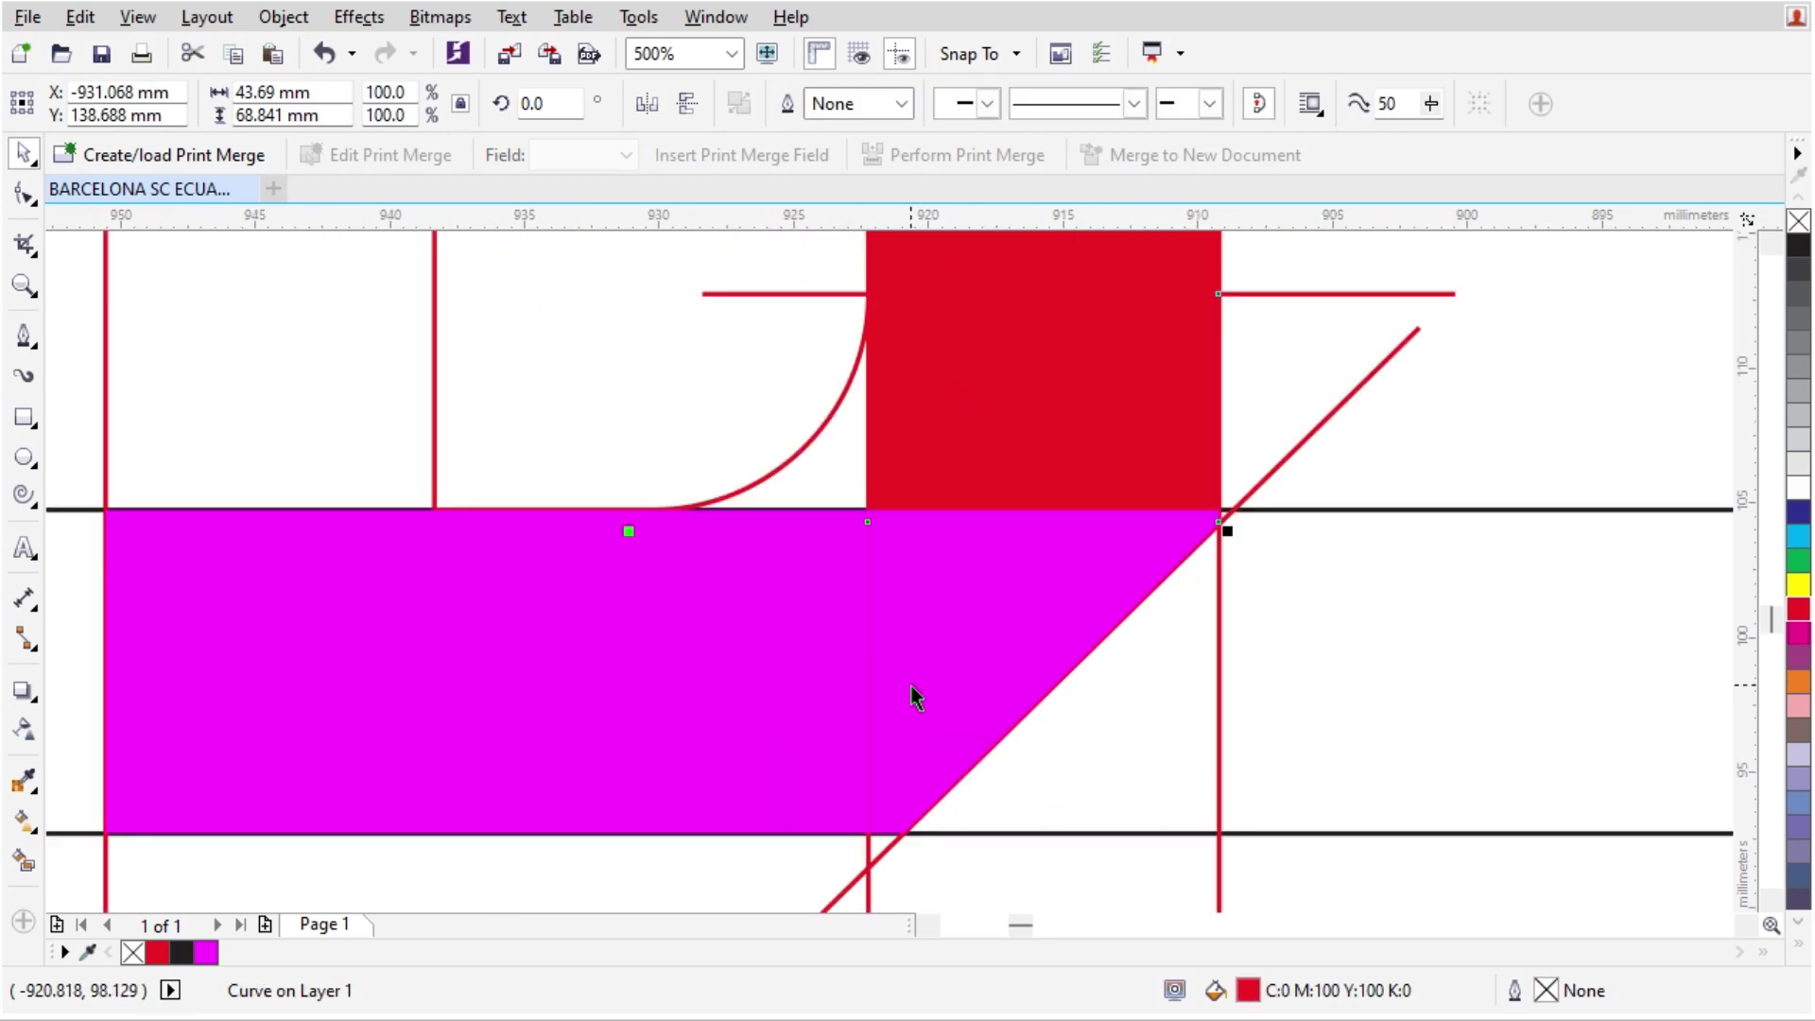
{"action": "left_click", "coordinate": [1038, 624], "text": "shift"}
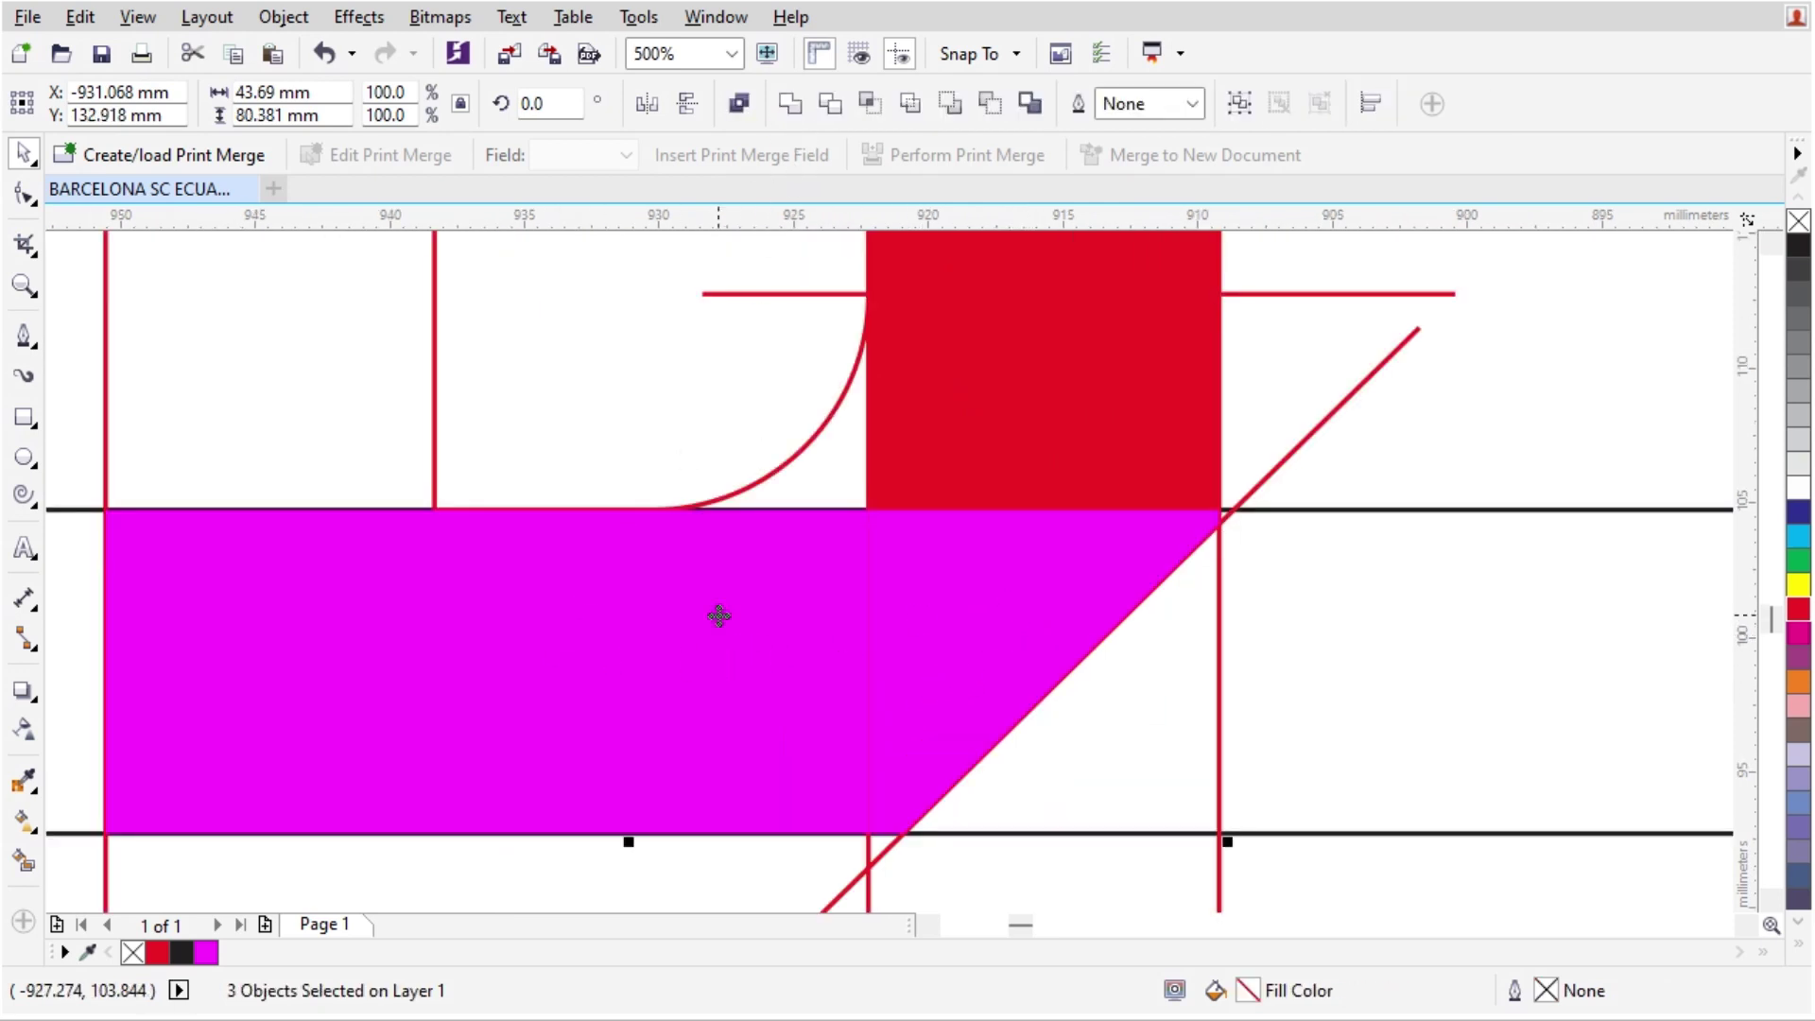
{"action": "key", "text": "Escape"}
{"action": "left_click", "coordinate": [917, 674]}
{"action": "left_click", "coordinate": [948, 458], "text": "shift"}
{"action": "left_click", "coordinate": [800, 113]}
- Smart-fill the curved gap at the three's lower inner corner and weld it to the red shape
{"action": "left_click", "coordinate": [828, 456]}
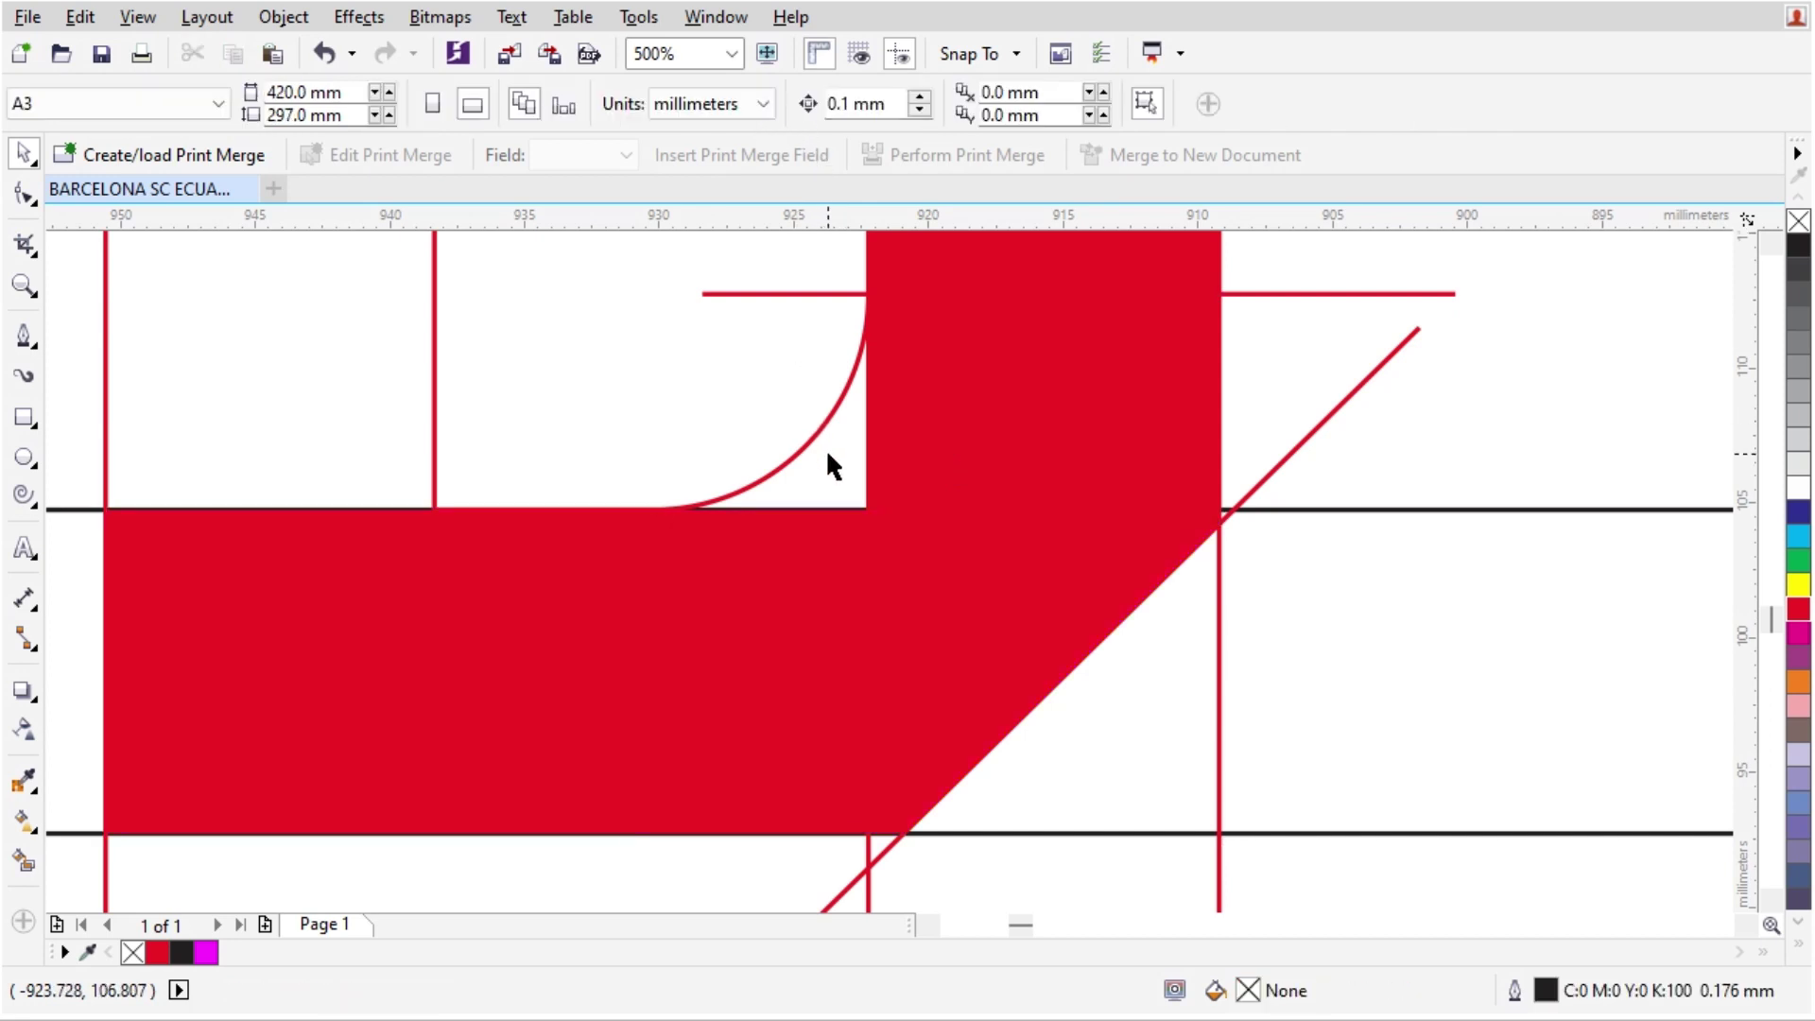
{"action": "left_click", "coordinate": [24, 861]}
{"action": "left_click", "coordinate": [843, 485]}
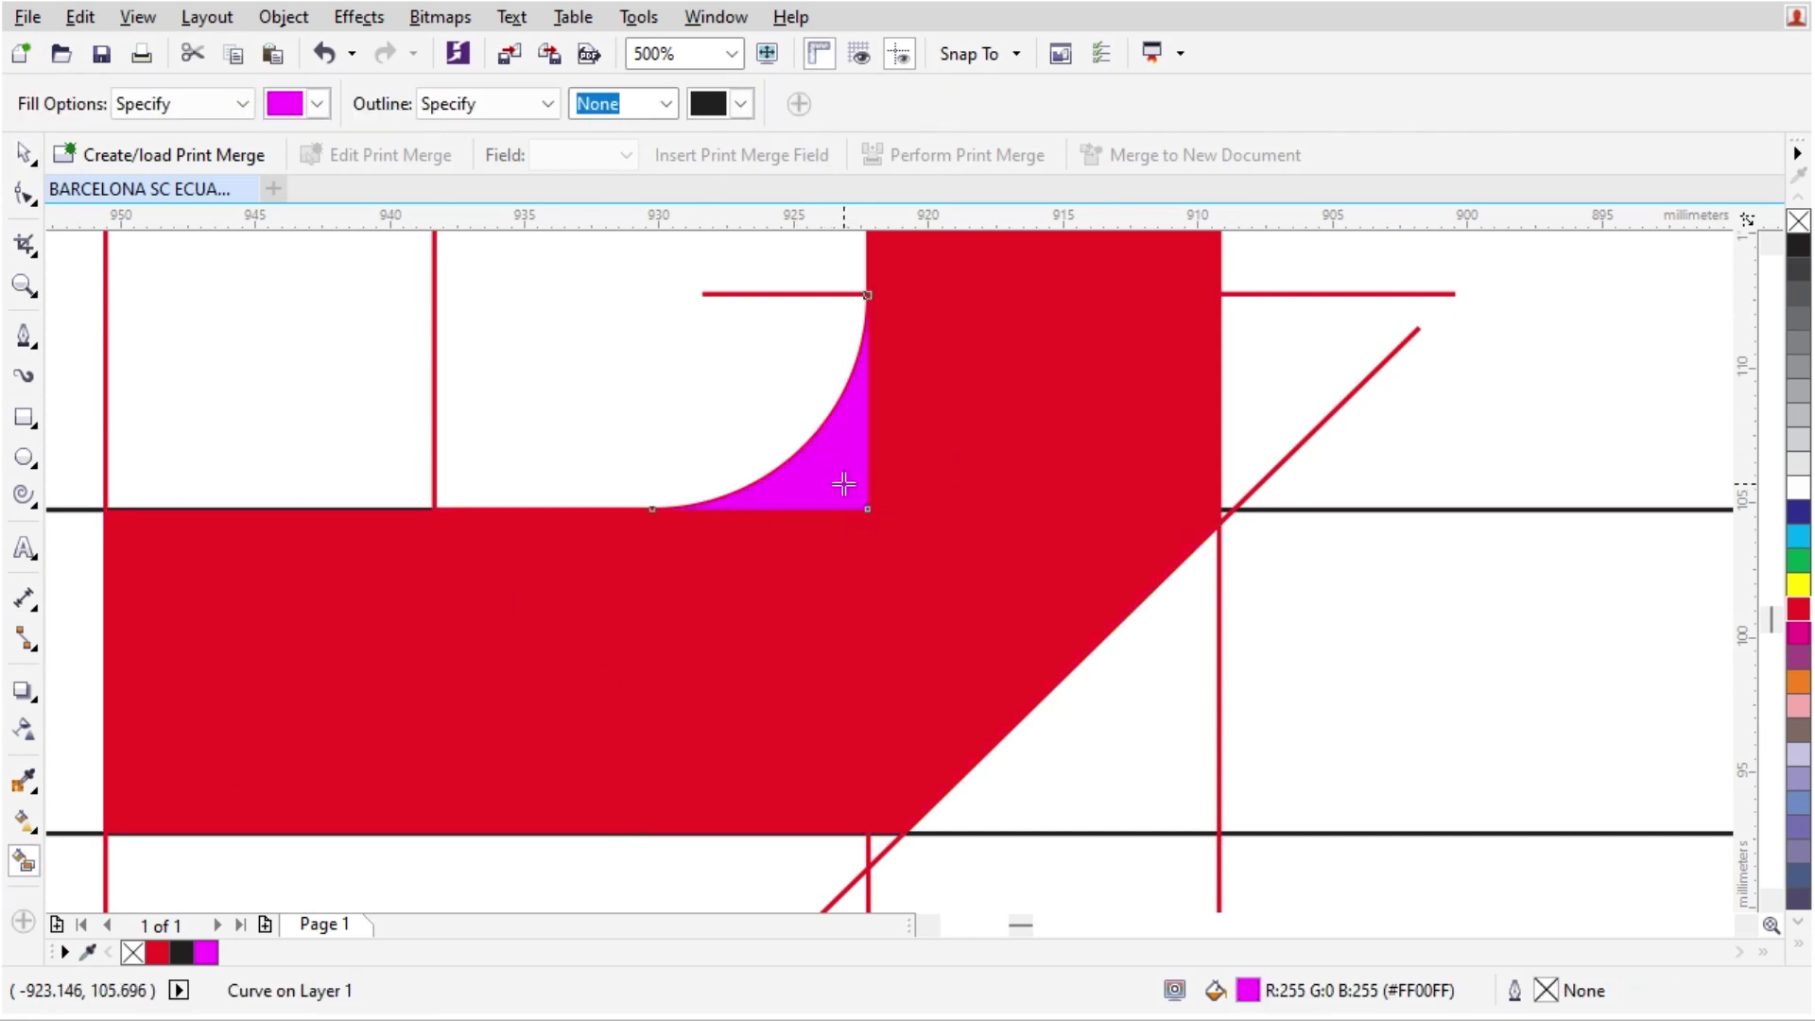
{"action": "key", "text": "space"}
{"action": "left_click", "coordinate": [975, 503], "text": "shift"}
{"action": "left_click", "coordinate": [802, 99]}
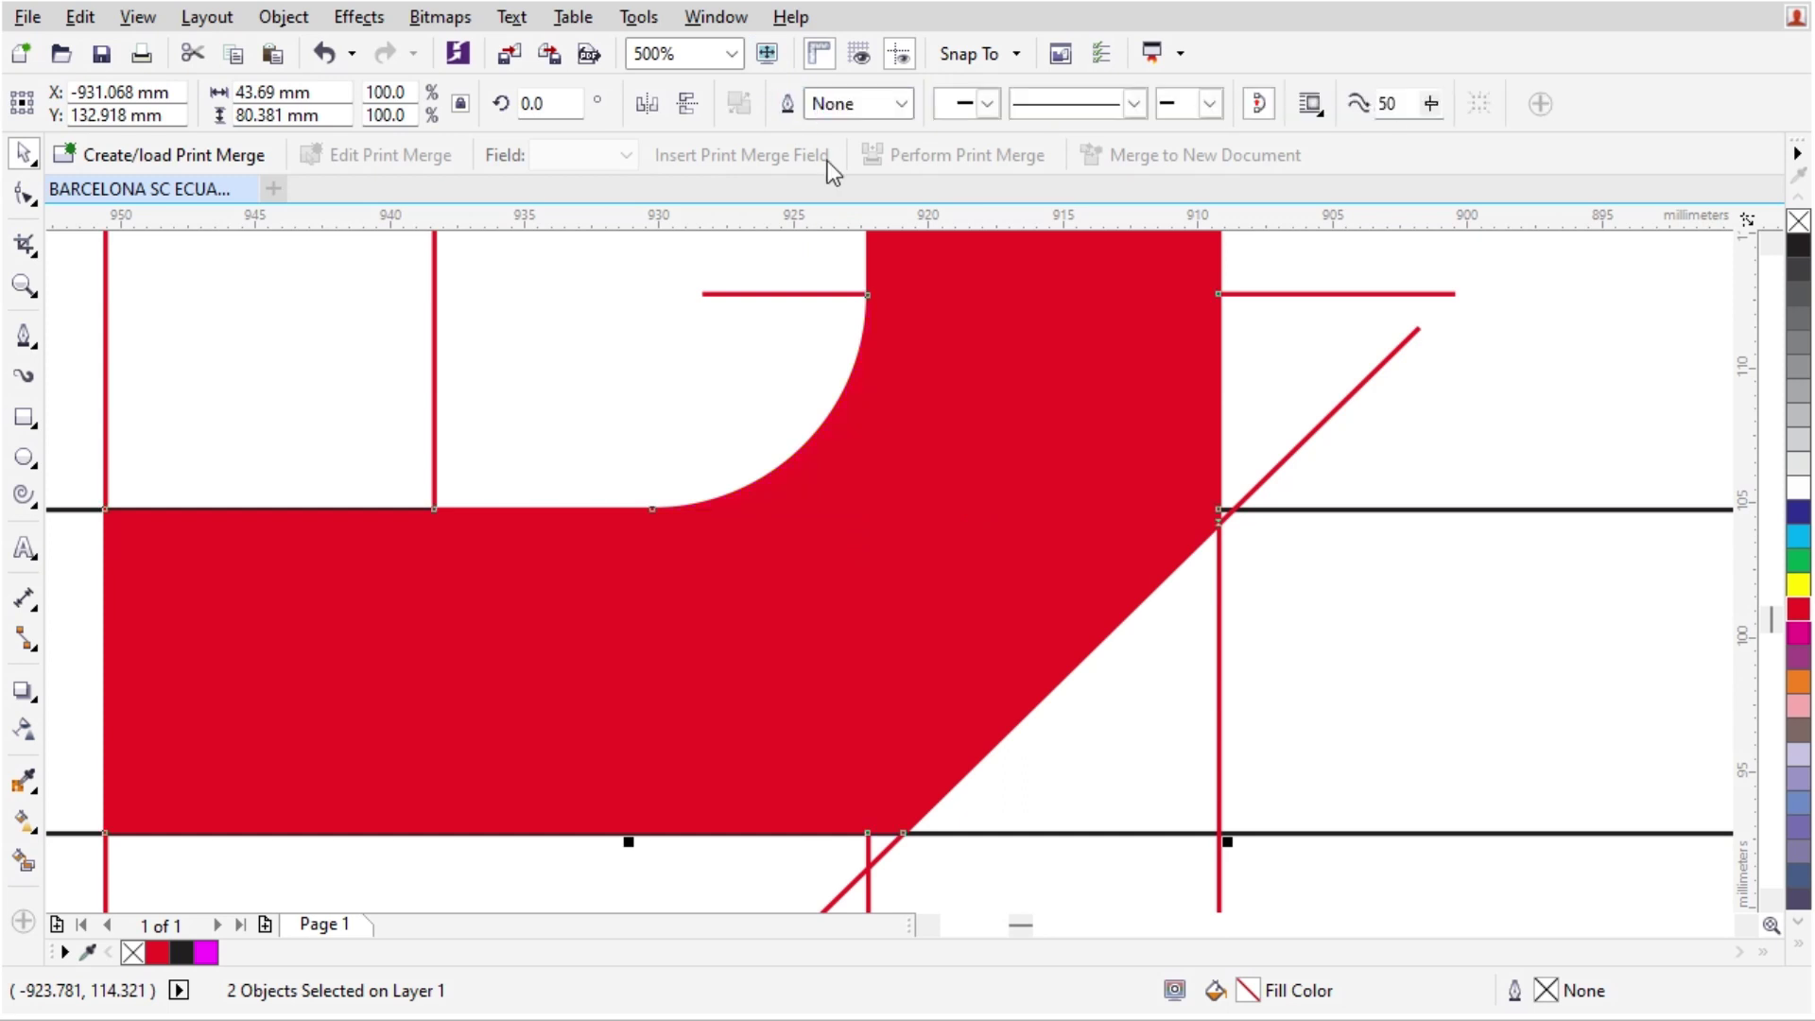
- Move the red three off its construction lines into the empty space to their right
{"action": "scroll", "coordinate": [801, 630], "scroll_direction": "down", "scroll_amount": 4}
{"action": "scroll", "coordinate": [815, 623], "scroll_direction": "down", "scroll_amount": 2}
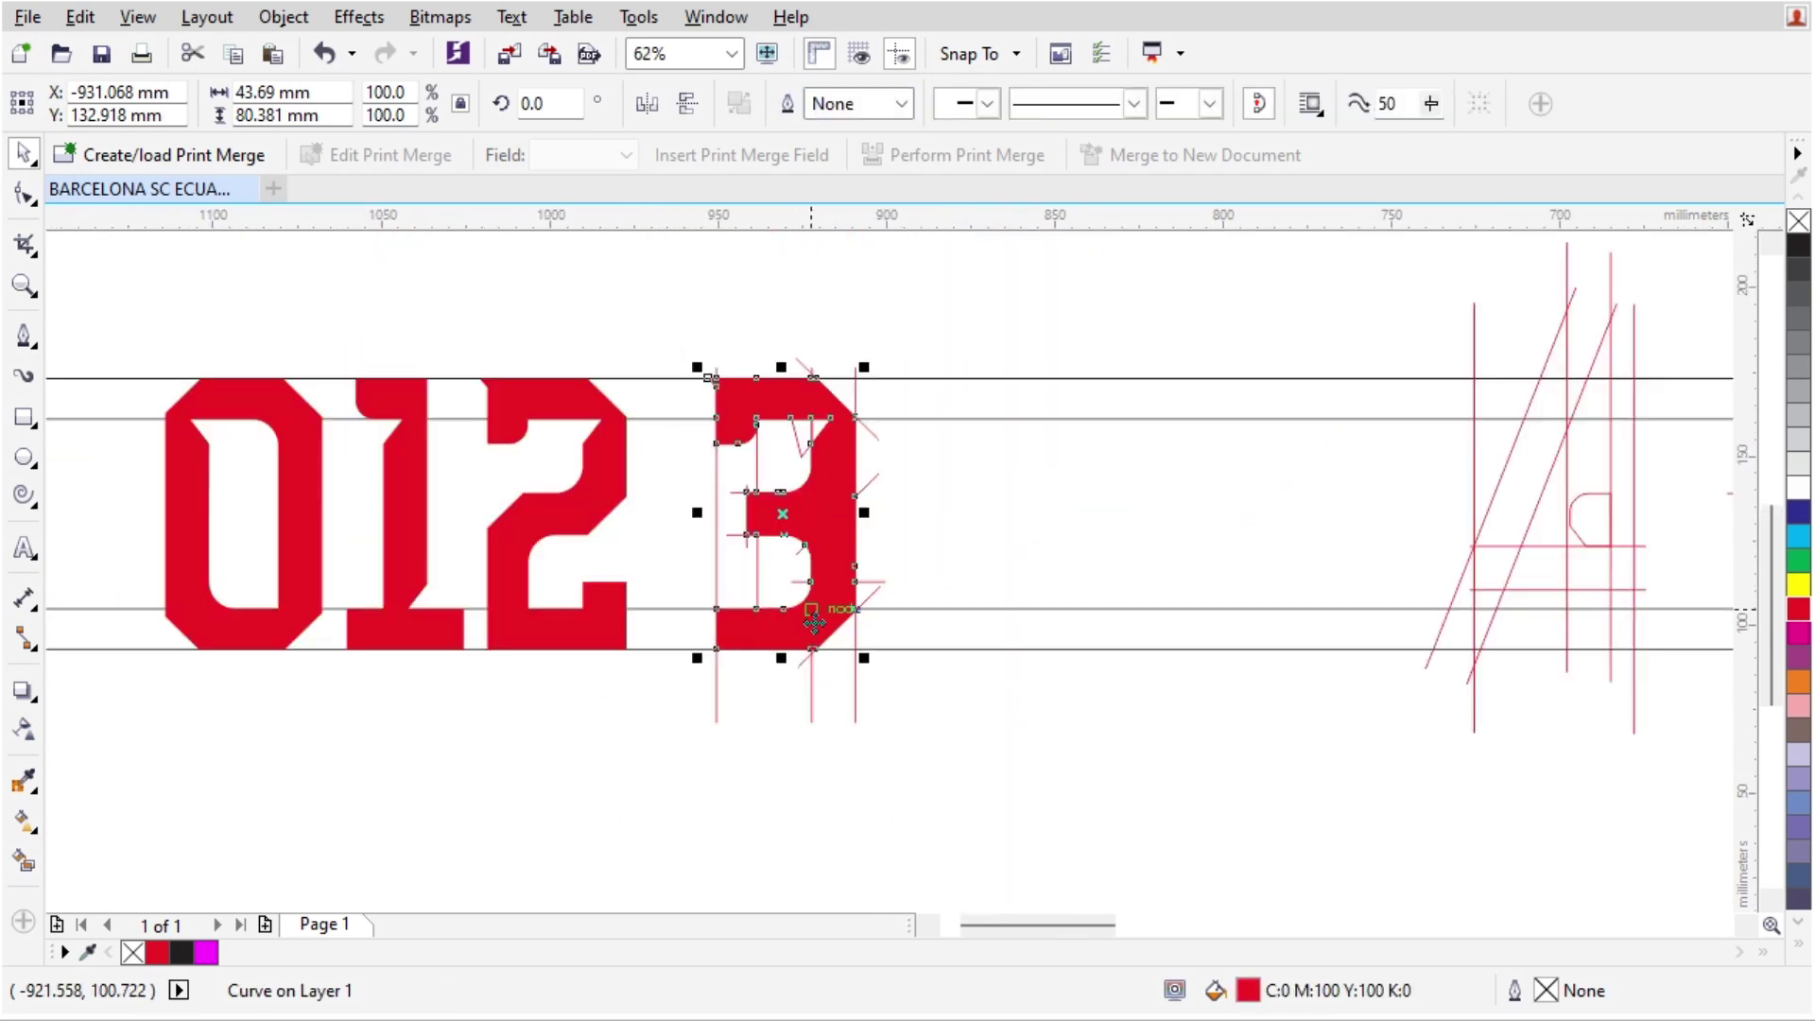
{"action": "scroll", "coordinate": [810, 445], "scroll_direction": "up", "scroll_amount": 2}
{"action": "left_click_drag", "start_coordinate": [763, 365], "coordinate": [1193, 374]}
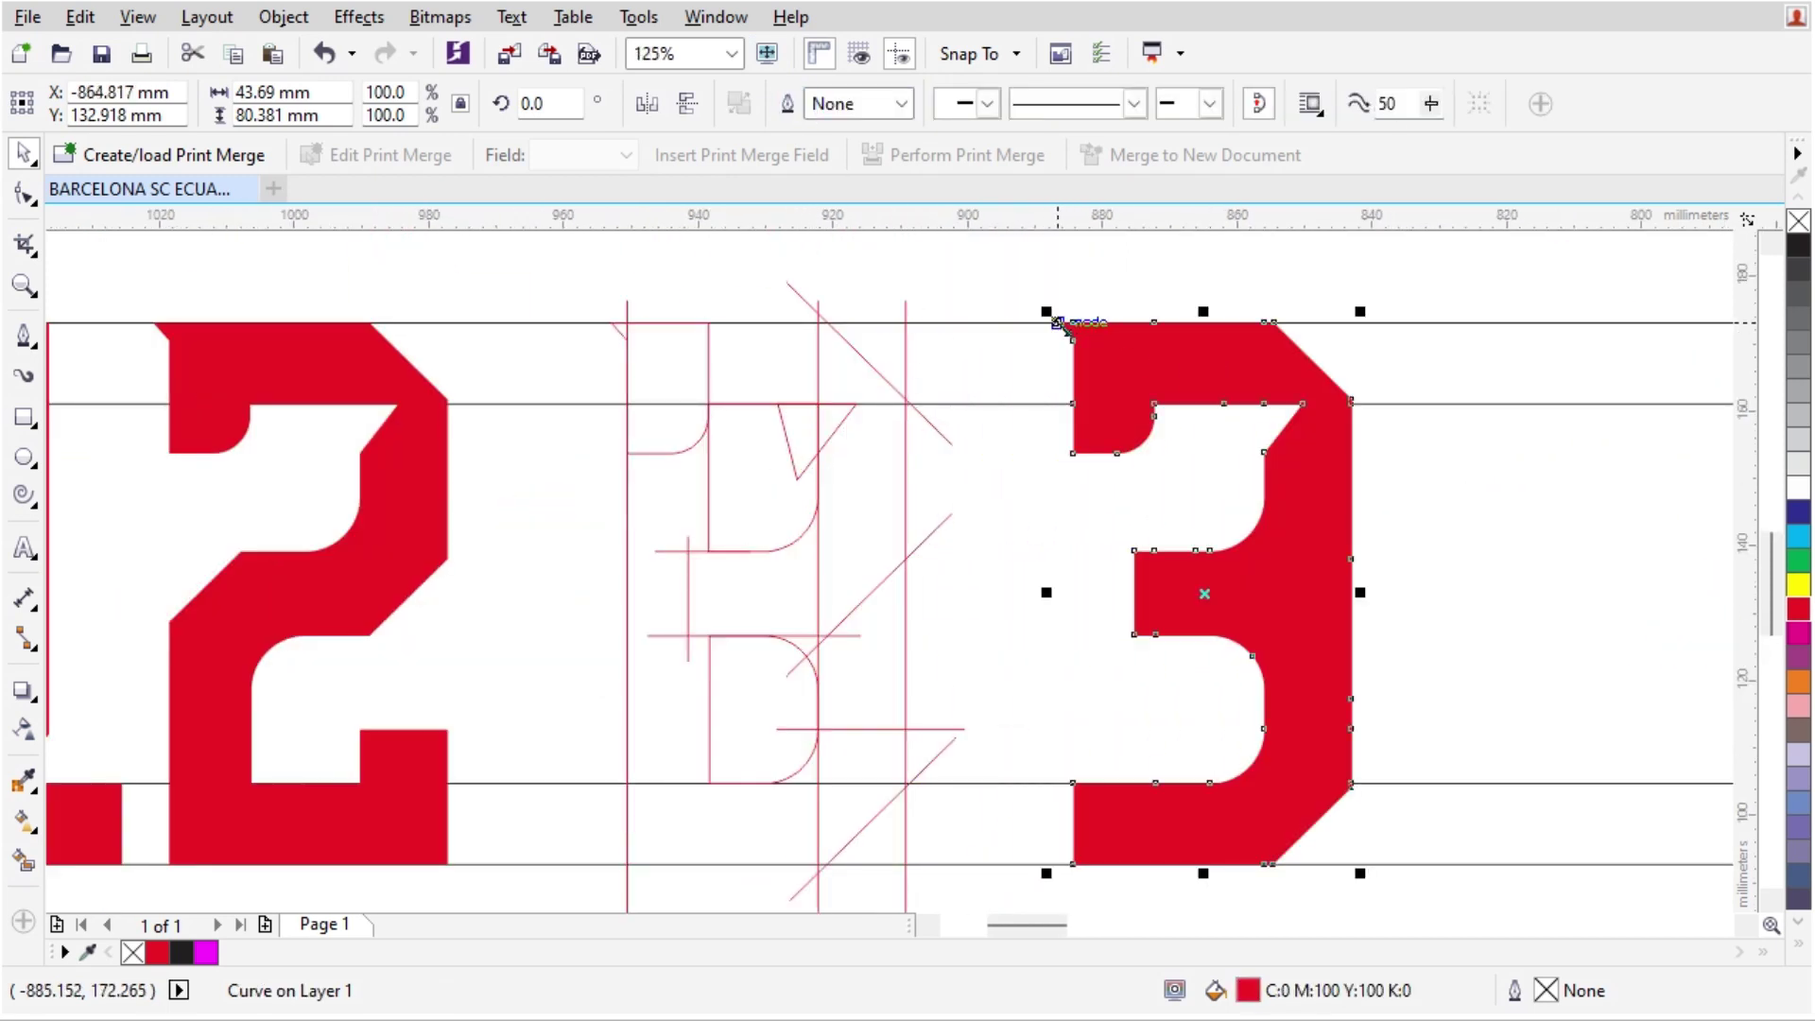
{"action": "left_click", "coordinate": [1016, 326]}
- Delete the three's leftover construction lines and move the red three back beside the two
{"action": "scroll", "coordinate": [832, 297], "scroll_direction": "down", "scroll_amount": 2}
{"action": "left_click_drag", "start_coordinate": [777, 277], "coordinate": [1049, 738]}
{"action": "key", "text": "Delete"}
{"action": "left_click_drag", "start_coordinate": [1061, 369], "coordinate": [794, 365]}
{"action": "left_click", "coordinate": [1006, 685]}
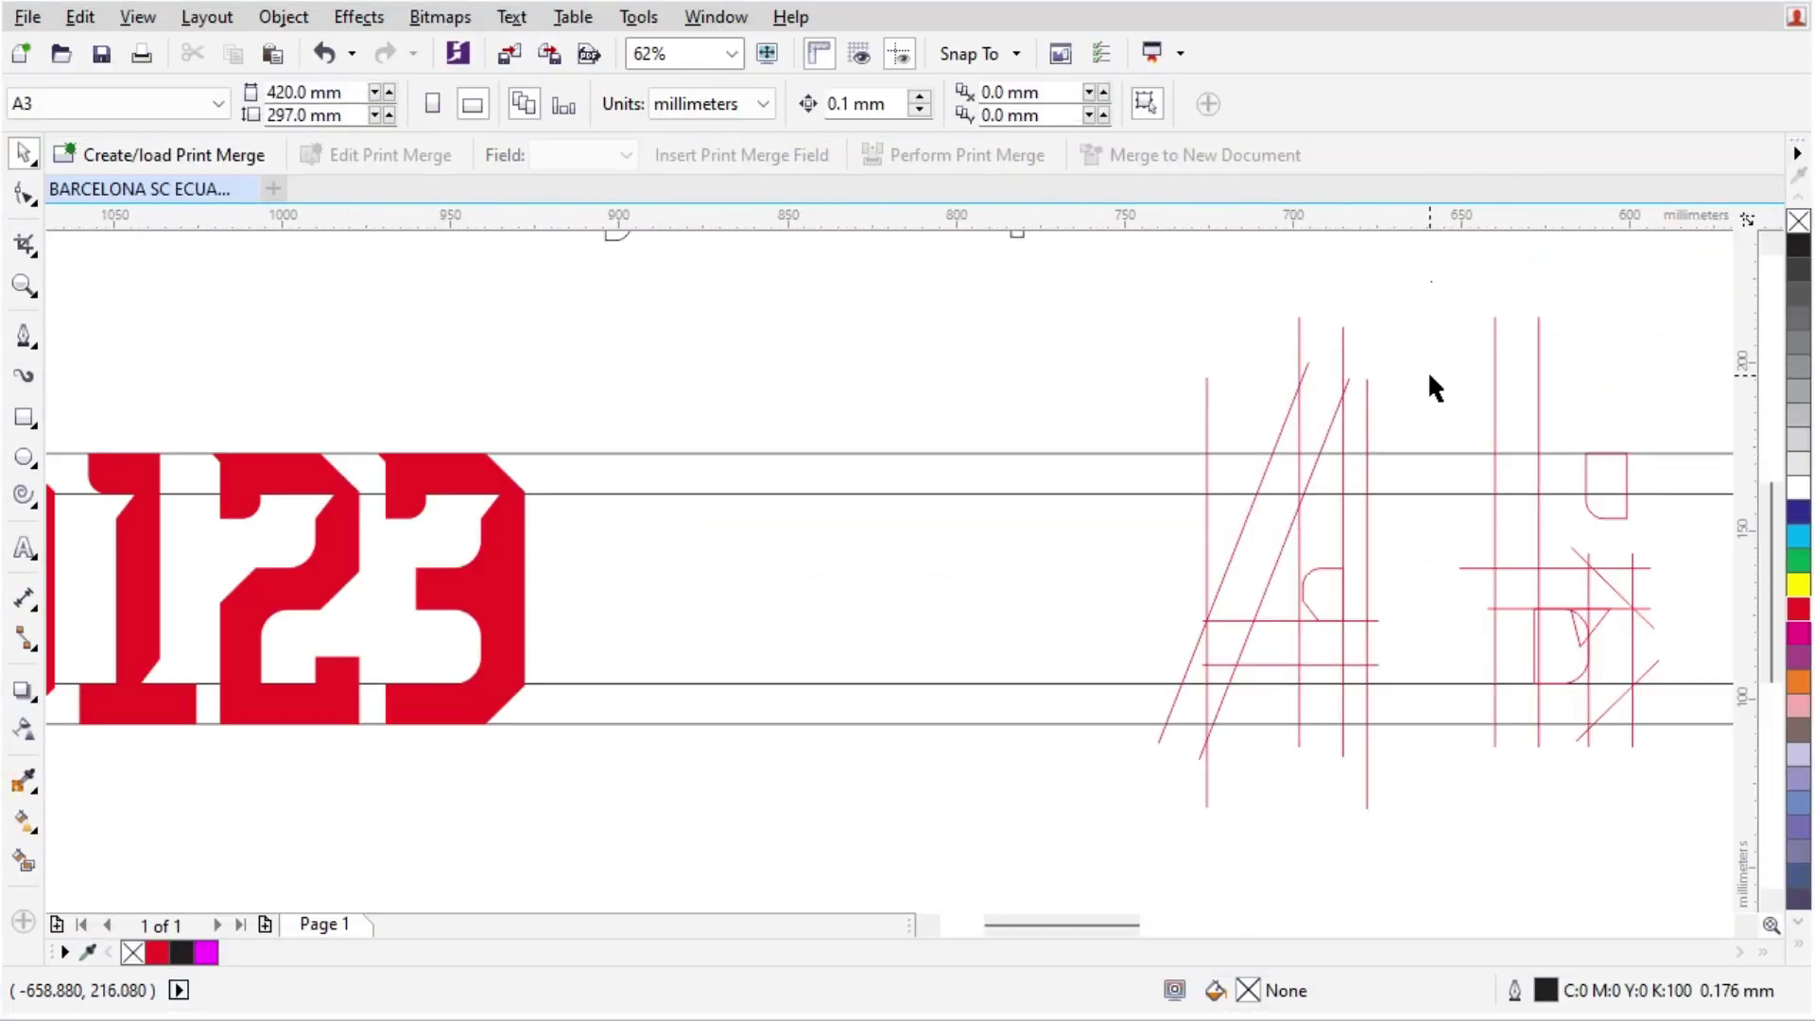
- Select the four's construction lines and move them beside the finished three
{"action": "left_click_drag", "start_coordinate": [1435, 387], "coordinate": [1050, 859]}
{"action": "left_click_drag", "start_coordinate": [1268, 579], "coordinate": [705, 567]}
{"action": "left_click", "coordinate": [859, 369]}
{"action": "scroll", "coordinate": [628, 582], "scroll_direction": "up", "scroll_amount": 2}
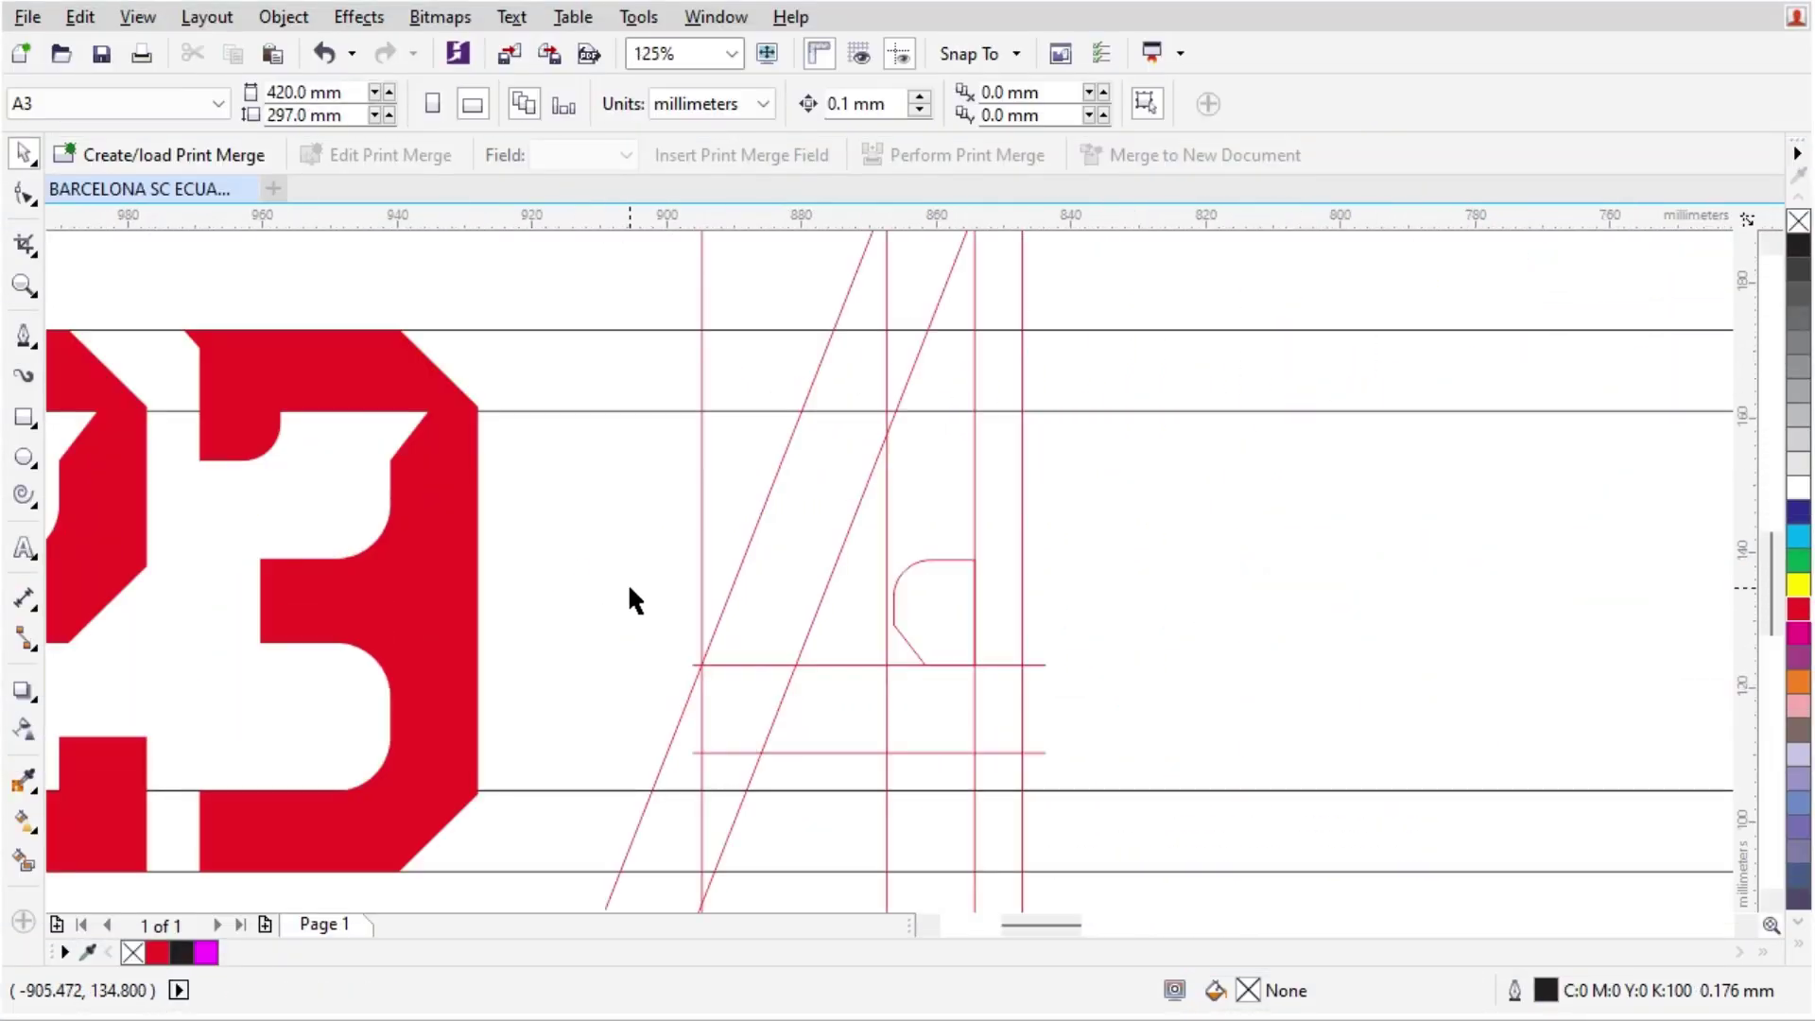
- Smart-fill all sections of the four's diagonal stroke with magenta, including the tiny triangle at its right edge
{"action": "left_click", "coordinate": [26, 862]}
{"action": "scroll", "coordinate": [940, 612], "scroll_direction": "down", "scroll_amount": 2}
{"action": "scroll", "coordinate": [895, 441], "scroll_direction": "up", "scroll_amount": 2}
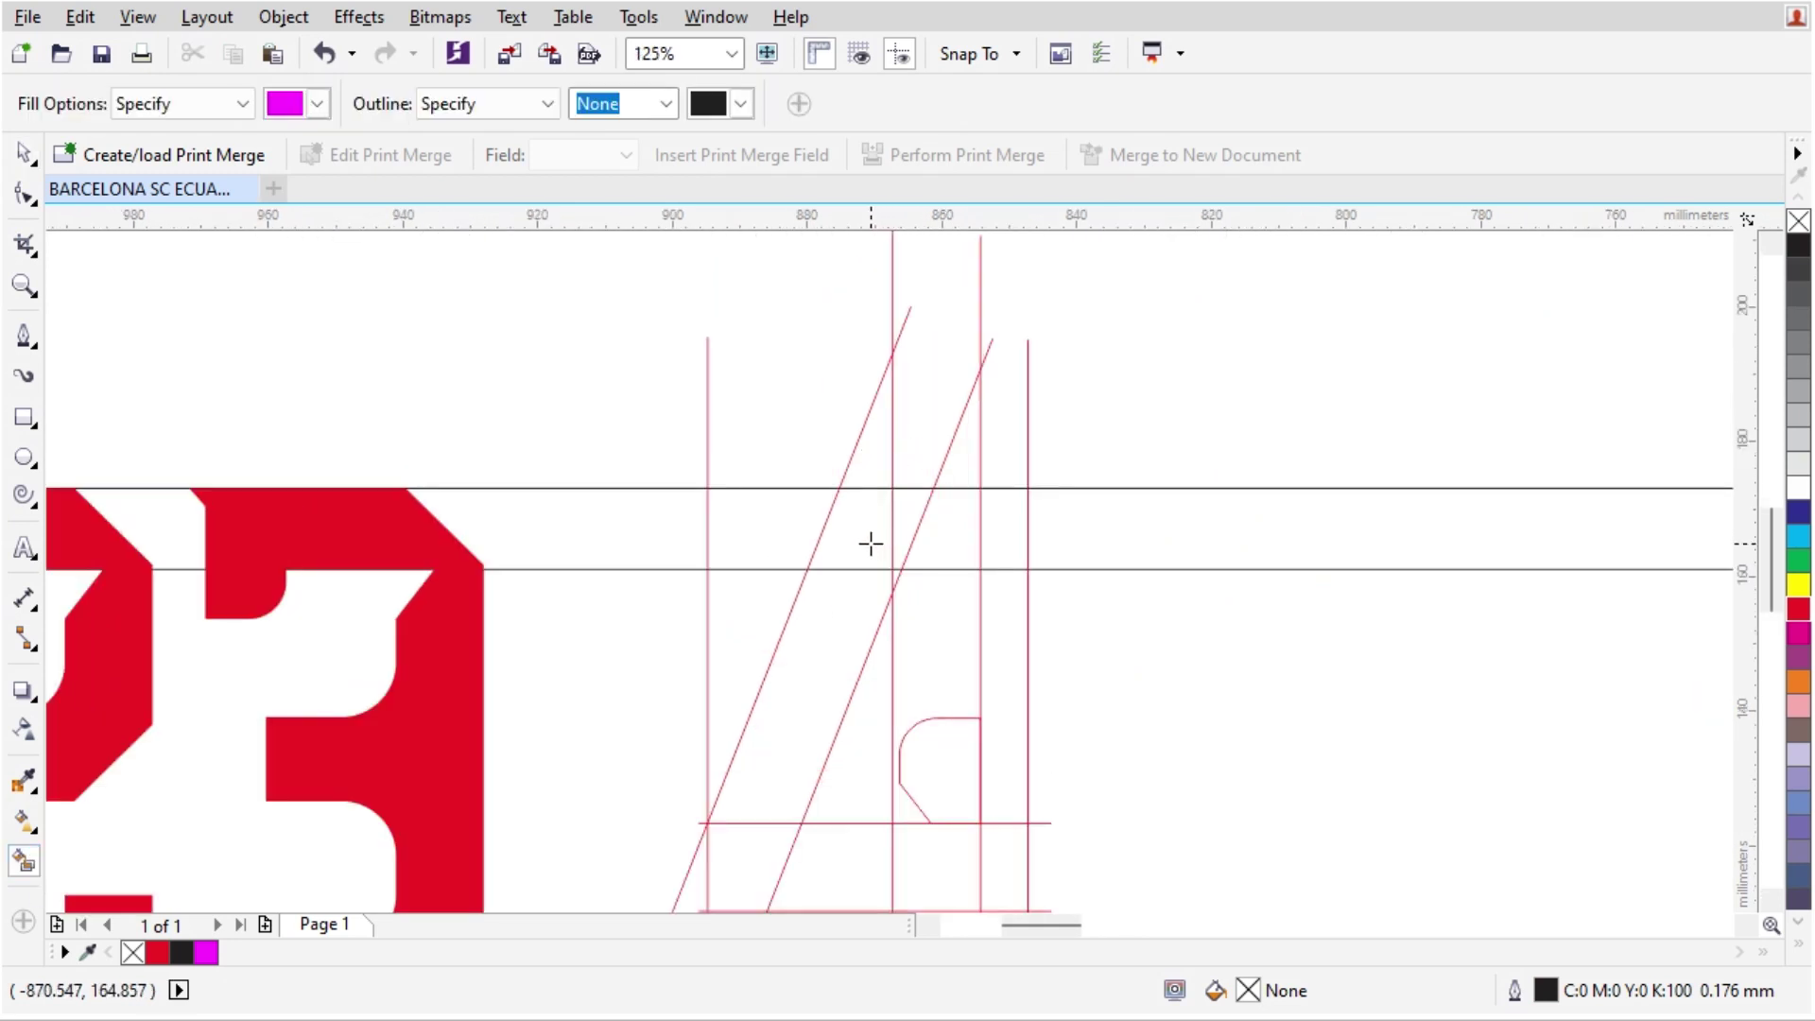
{"action": "scroll", "coordinate": [861, 527], "scroll_direction": "up", "scroll_amount": 2}
{"action": "left_click", "coordinate": [851, 511]}
{"action": "left_click", "coordinate": [819, 689]}
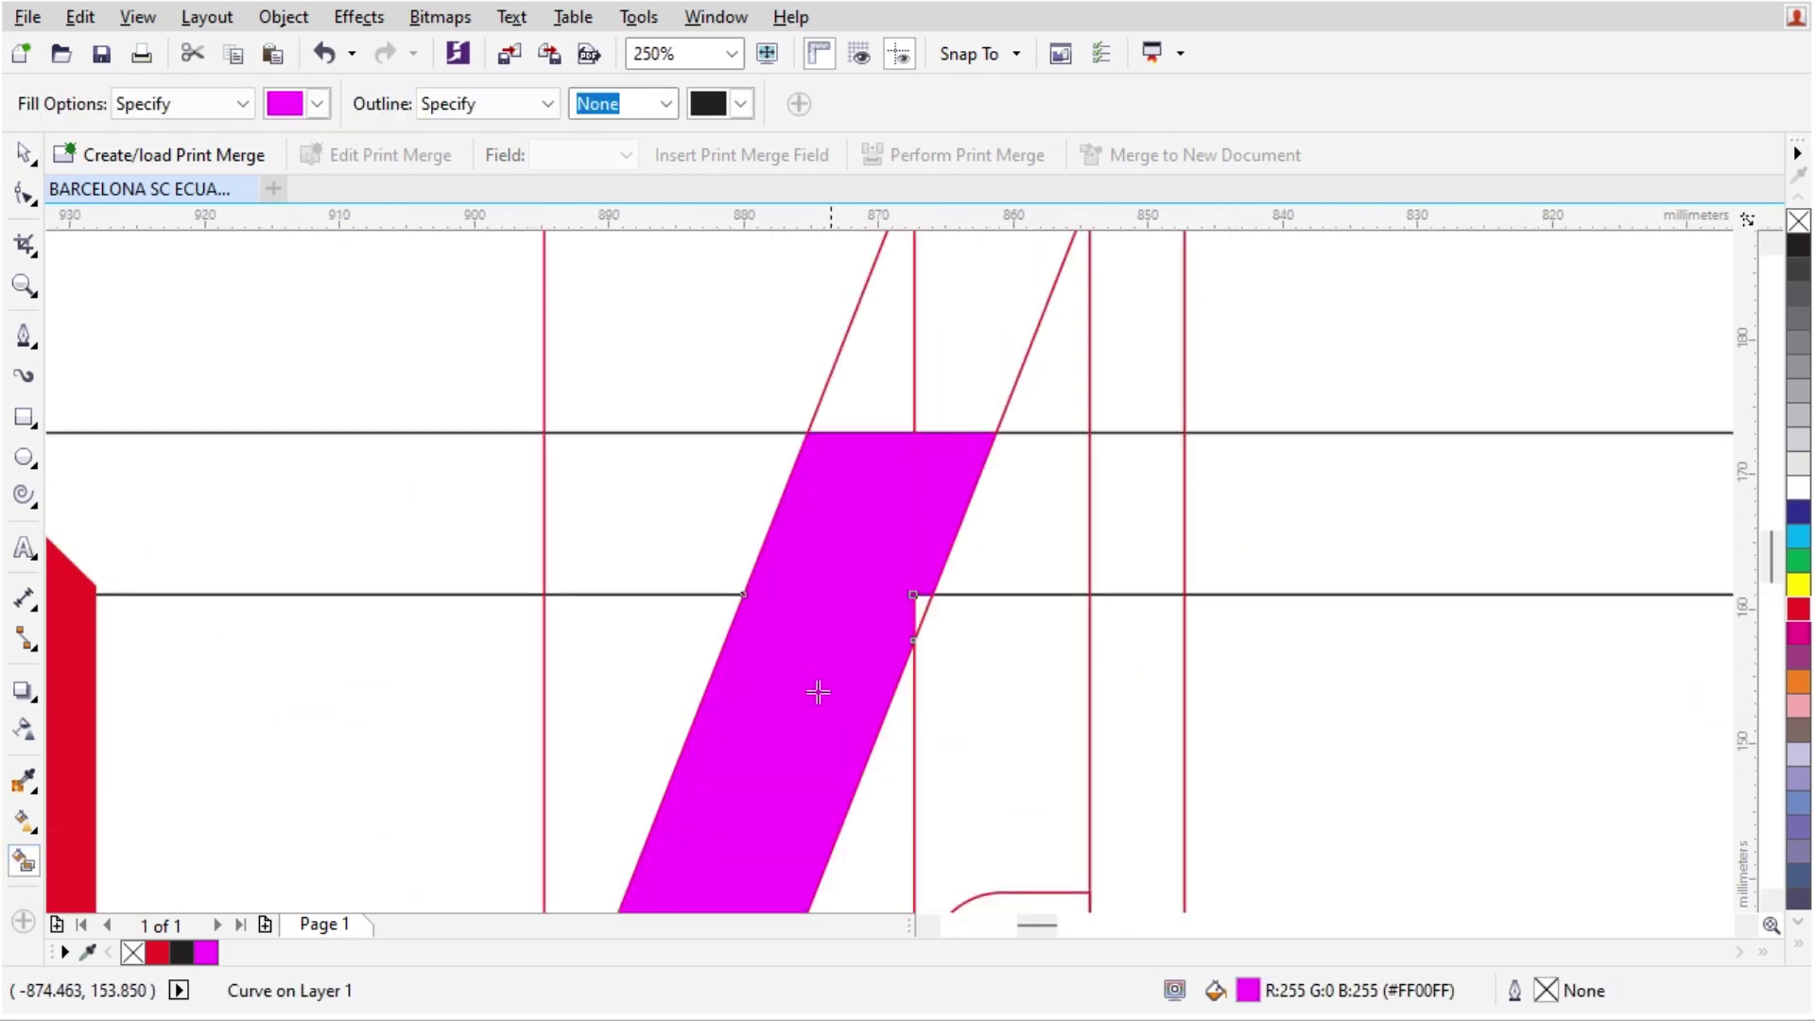
{"action": "scroll", "coordinate": [918, 594], "scroll_direction": "up", "scroll_amount": 3}
{"action": "left_click", "coordinate": [918, 593]}
{"action": "scroll", "coordinate": [889, 487], "scroll_direction": "down", "scroll_amount": 4}
- Weld the four's diagonal stroke sections into one shape and fill it red
{"action": "key", "text": "space"}
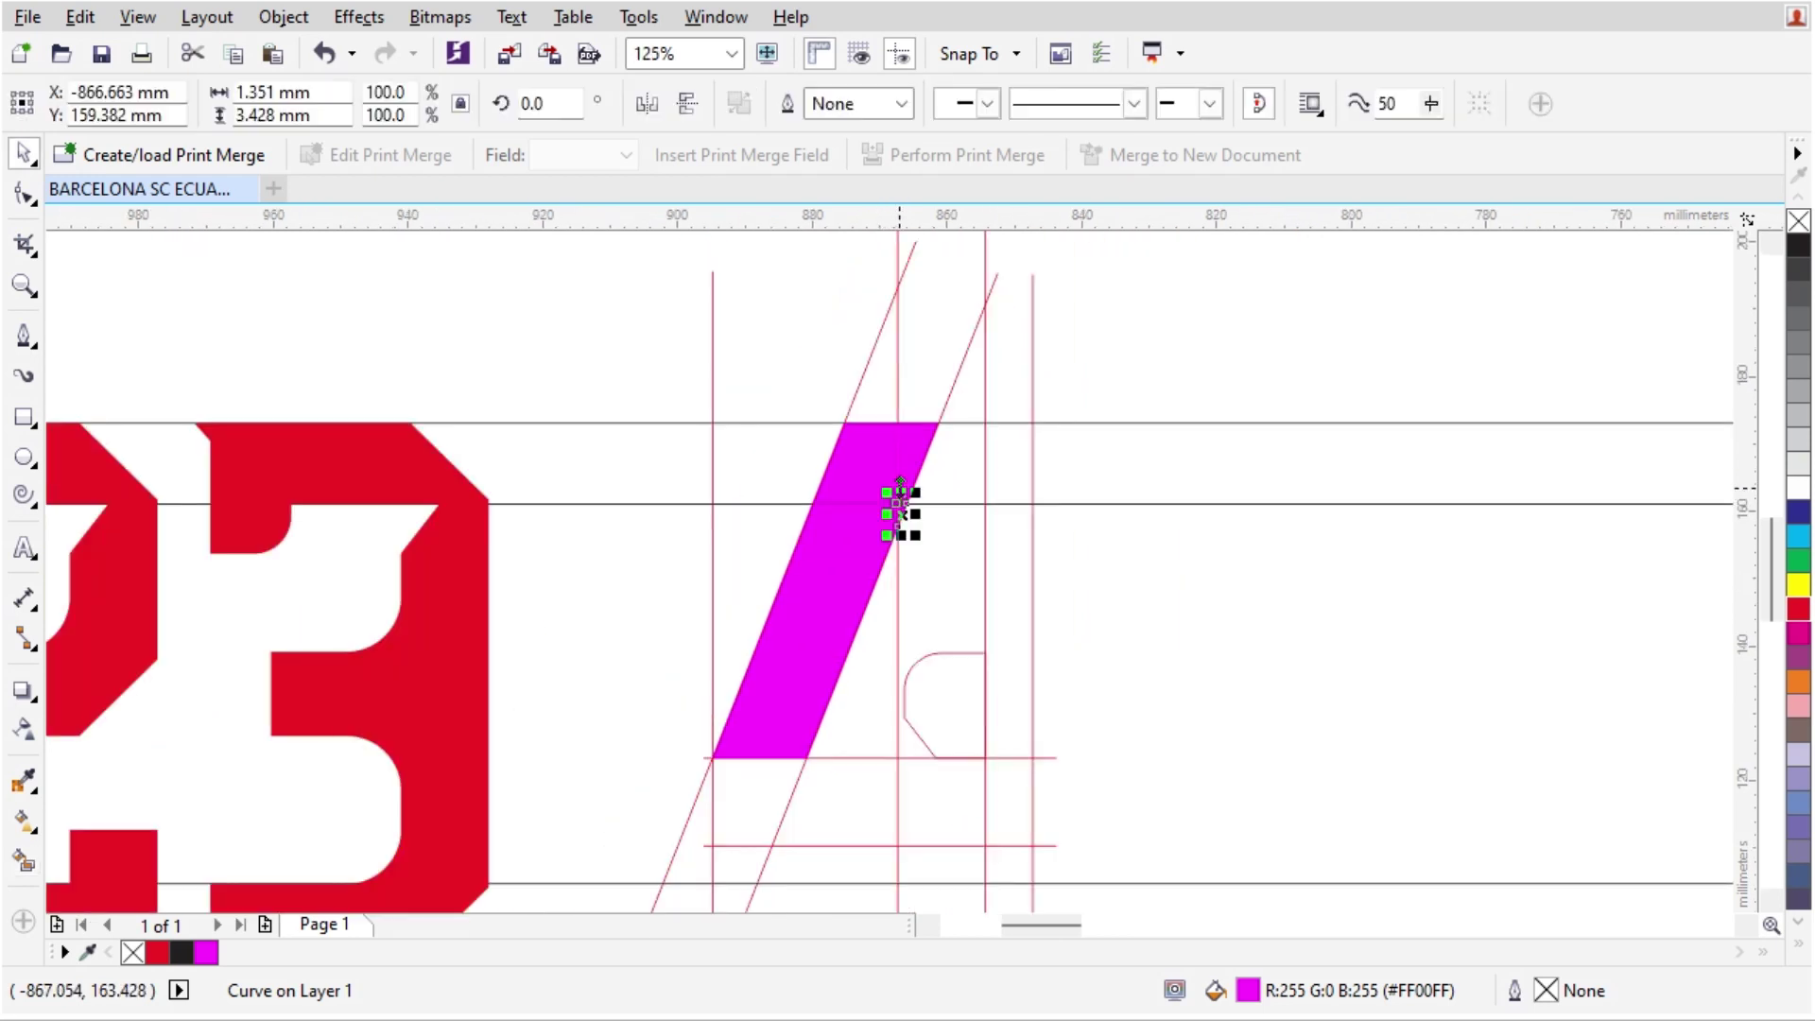
{"action": "scroll", "coordinate": [903, 468], "scroll_direction": "up", "scroll_amount": 2}
{"action": "left_click", "coordinate": [832, 445], "text": "shift"}
{"action": "scroll", "coordinate": [901, 531], "scroll_direction": "up", "scroll_amount": 2}
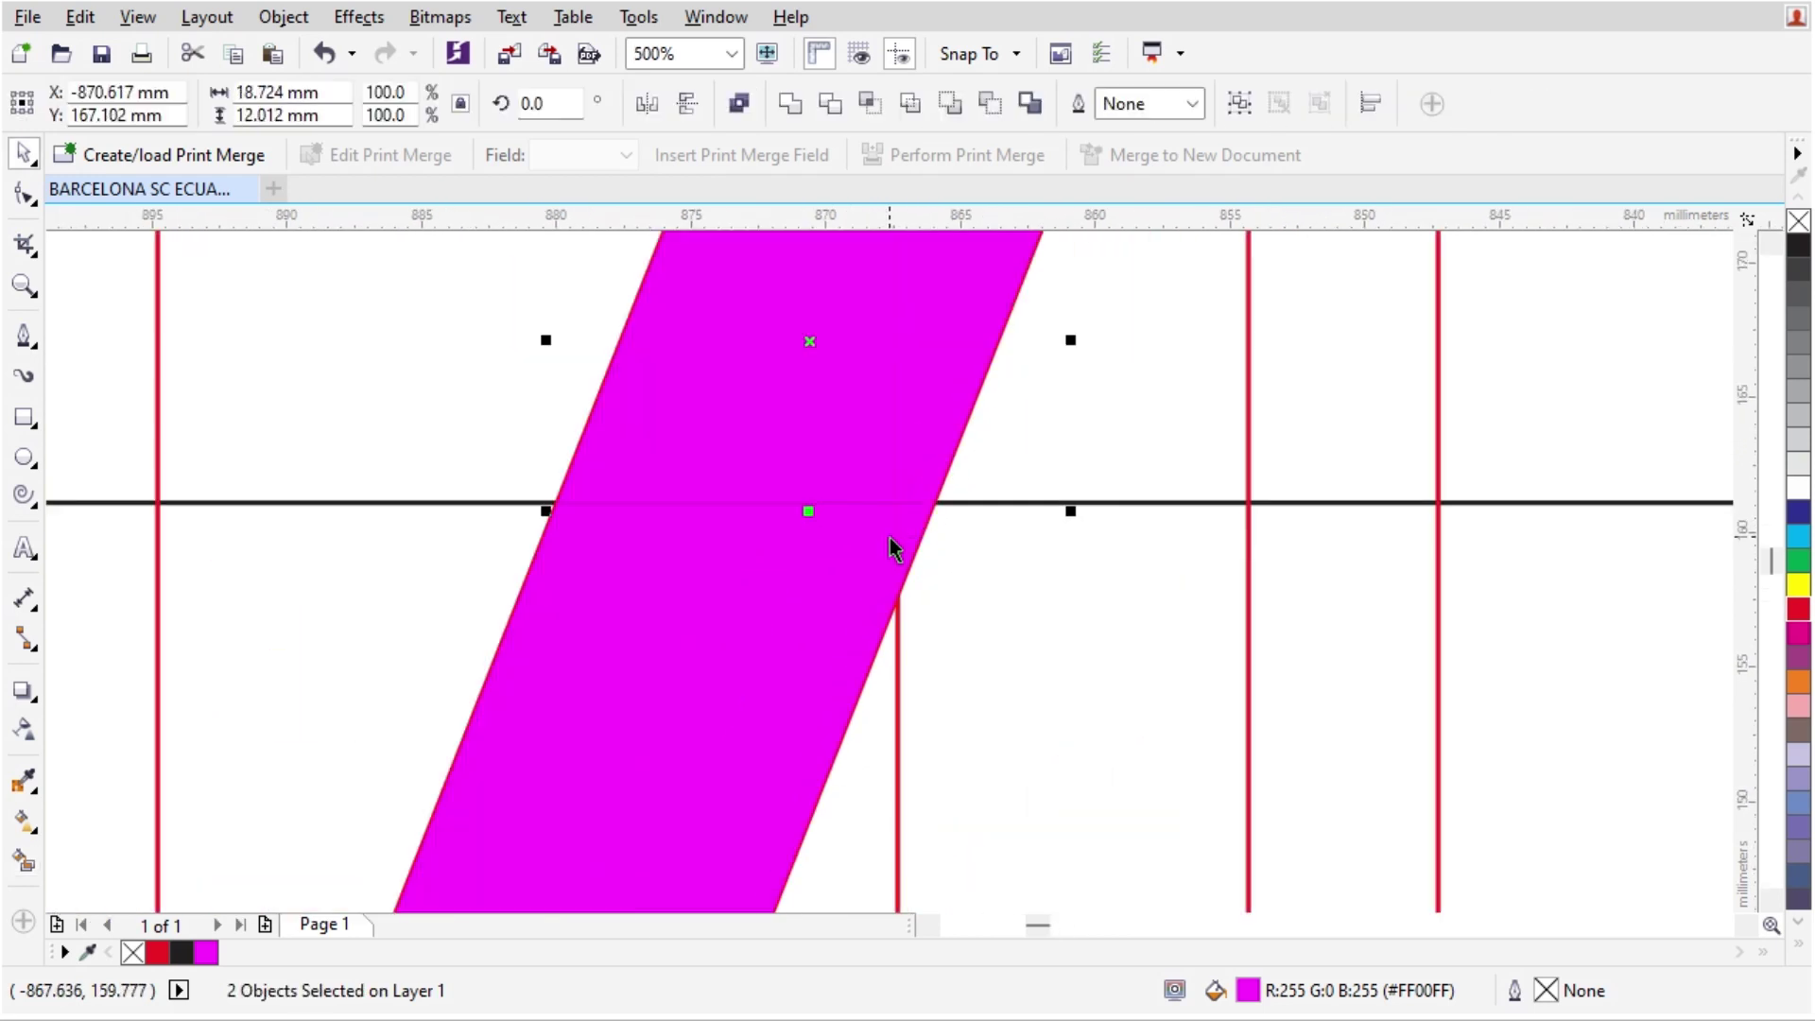
{"action": "left_click", "coordinate": [801, 495], "text": "shift"}
{"action": "left_click", "coordinate": [789, 106]}
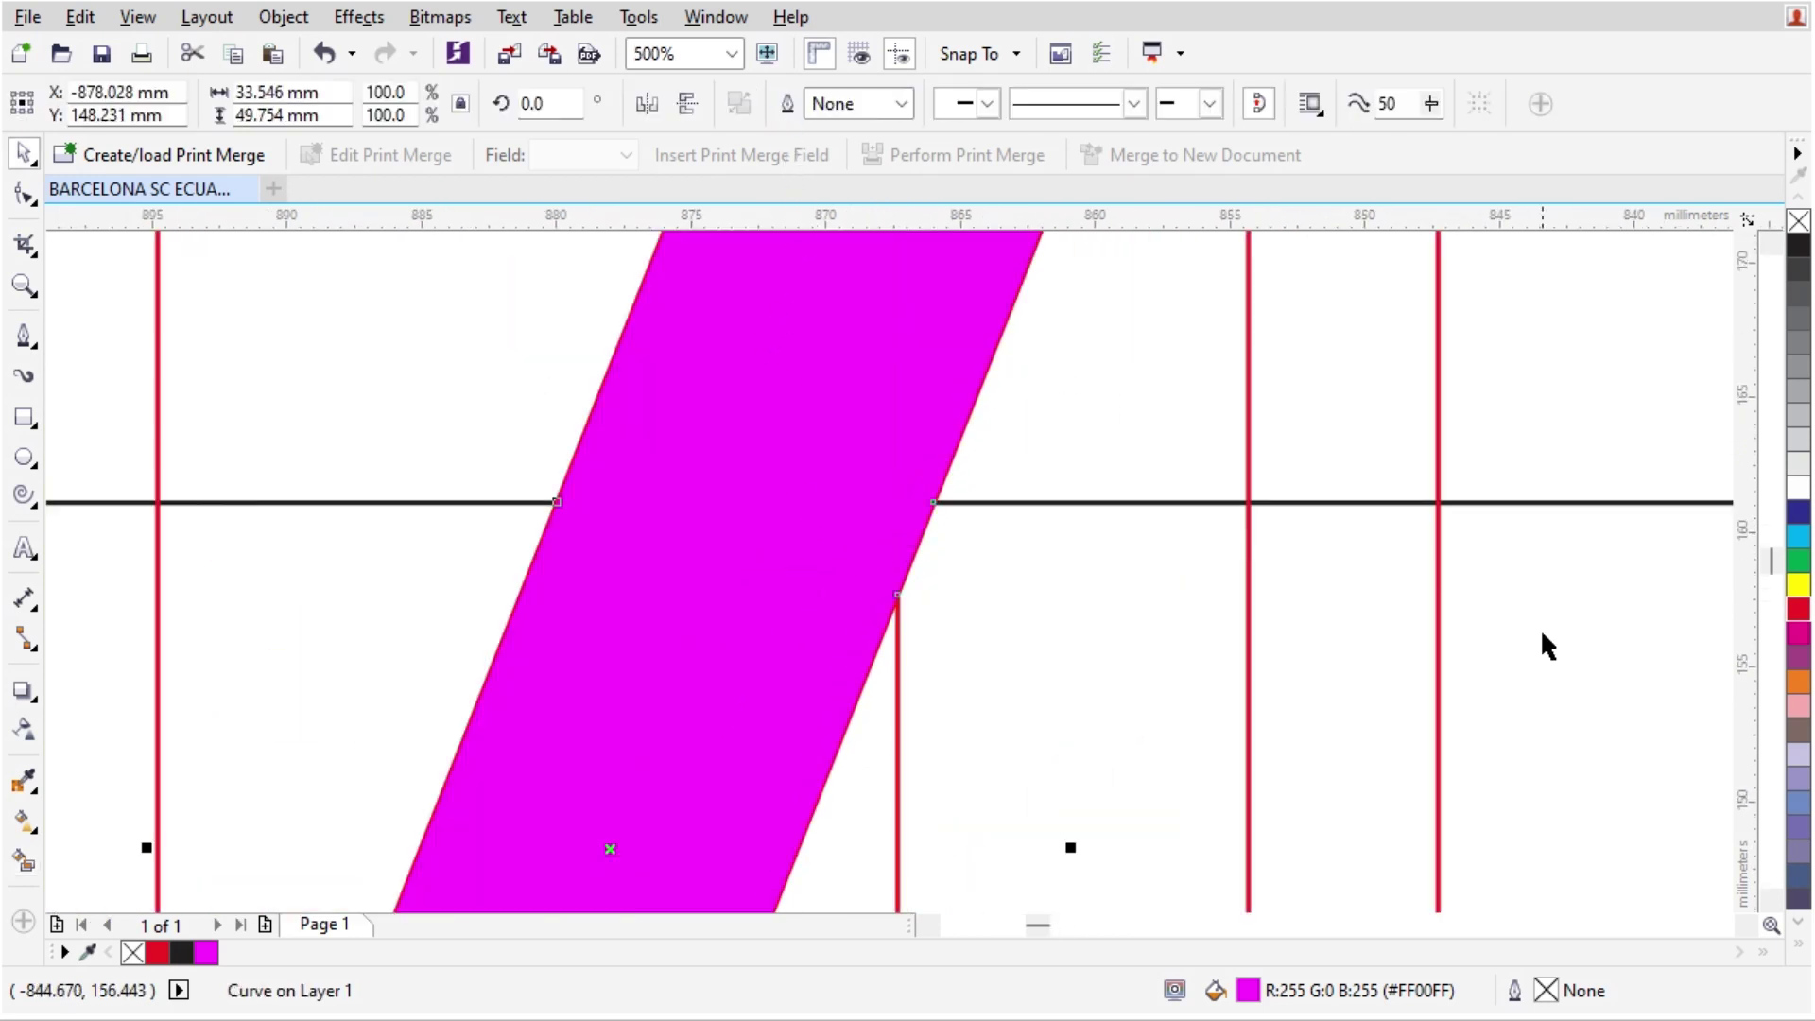
{"action": "left_click", "coordinate": [1797, 609]}
- Smart-fill the sections of the four's horizontal crossbar with magenta
{"action": "scroll", "coordinate": [1016, 435], "scroll_direction": "down", "scroll_amount": 4}
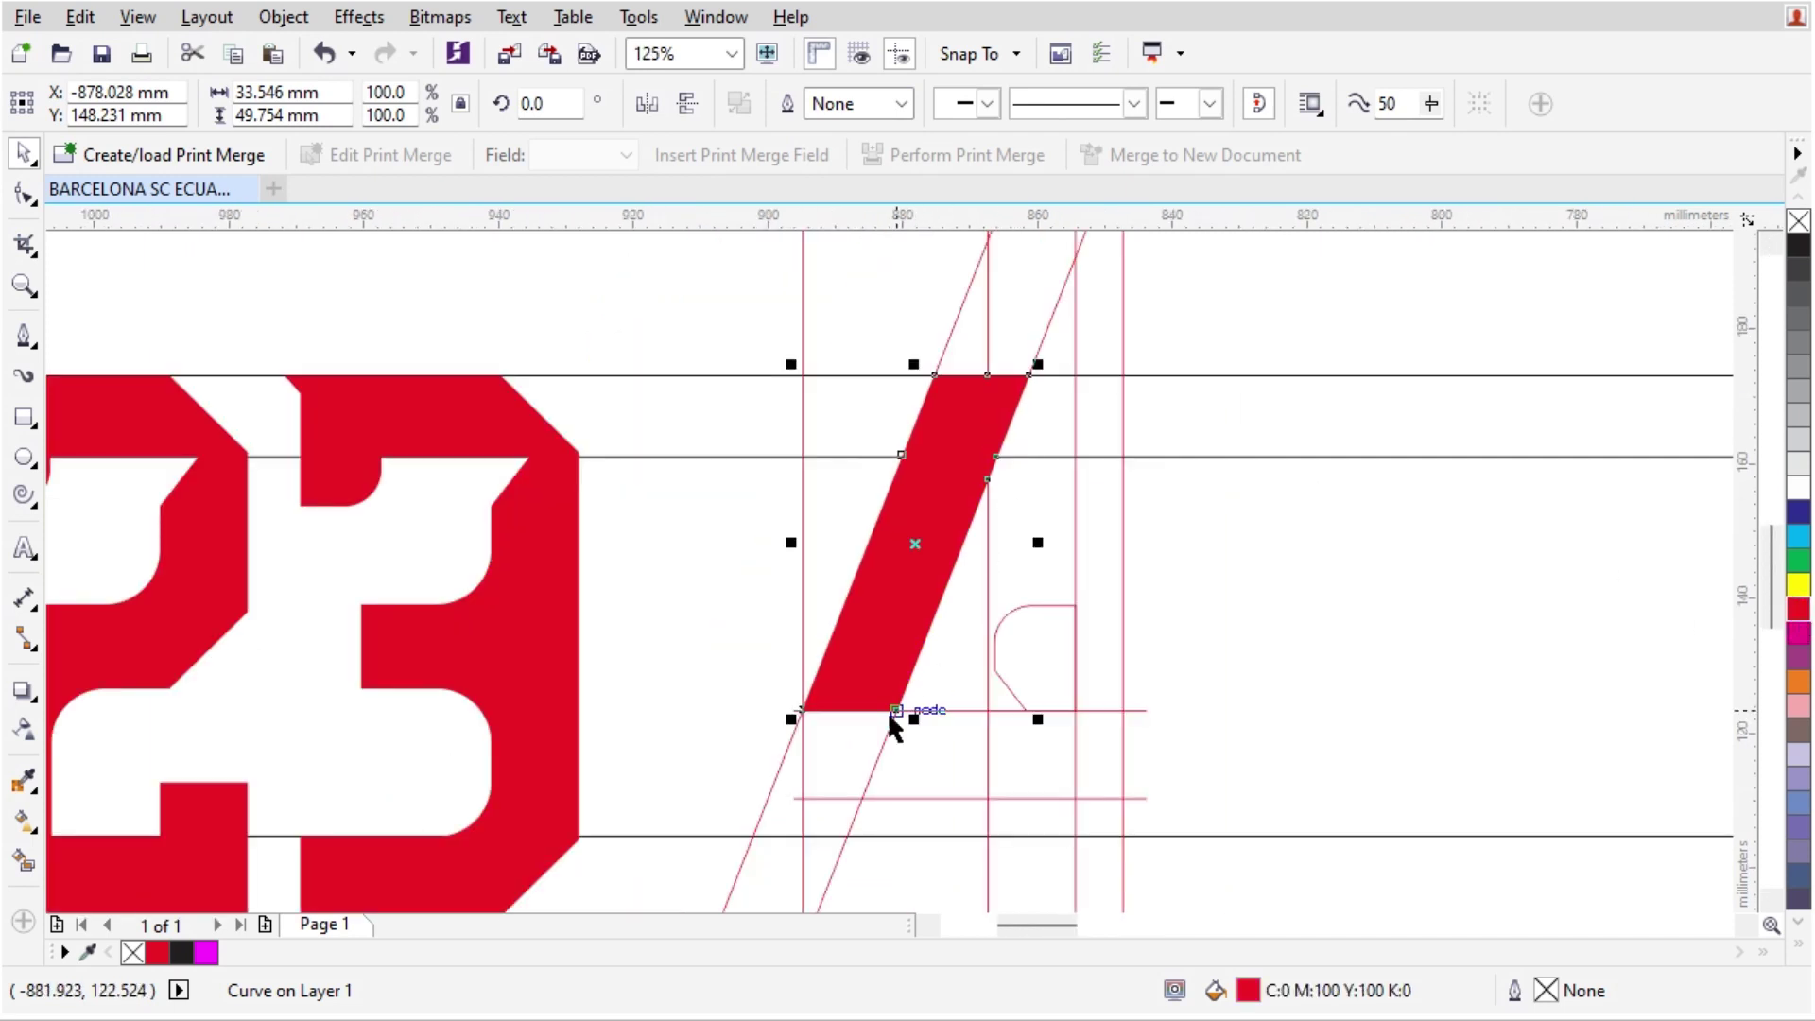
{"action": "key", "text": "s"}
{"action": "scroll", "coordinate": [859, 812], "scroll_direction": "up", "scroll_amount": 2}
{"action": "left_click", "coordinate": [819, 726]}
{"action": "left_click", "coordinate": [1054, 729]}
{"action": "left_click", "coordinate": [1201, 729]}
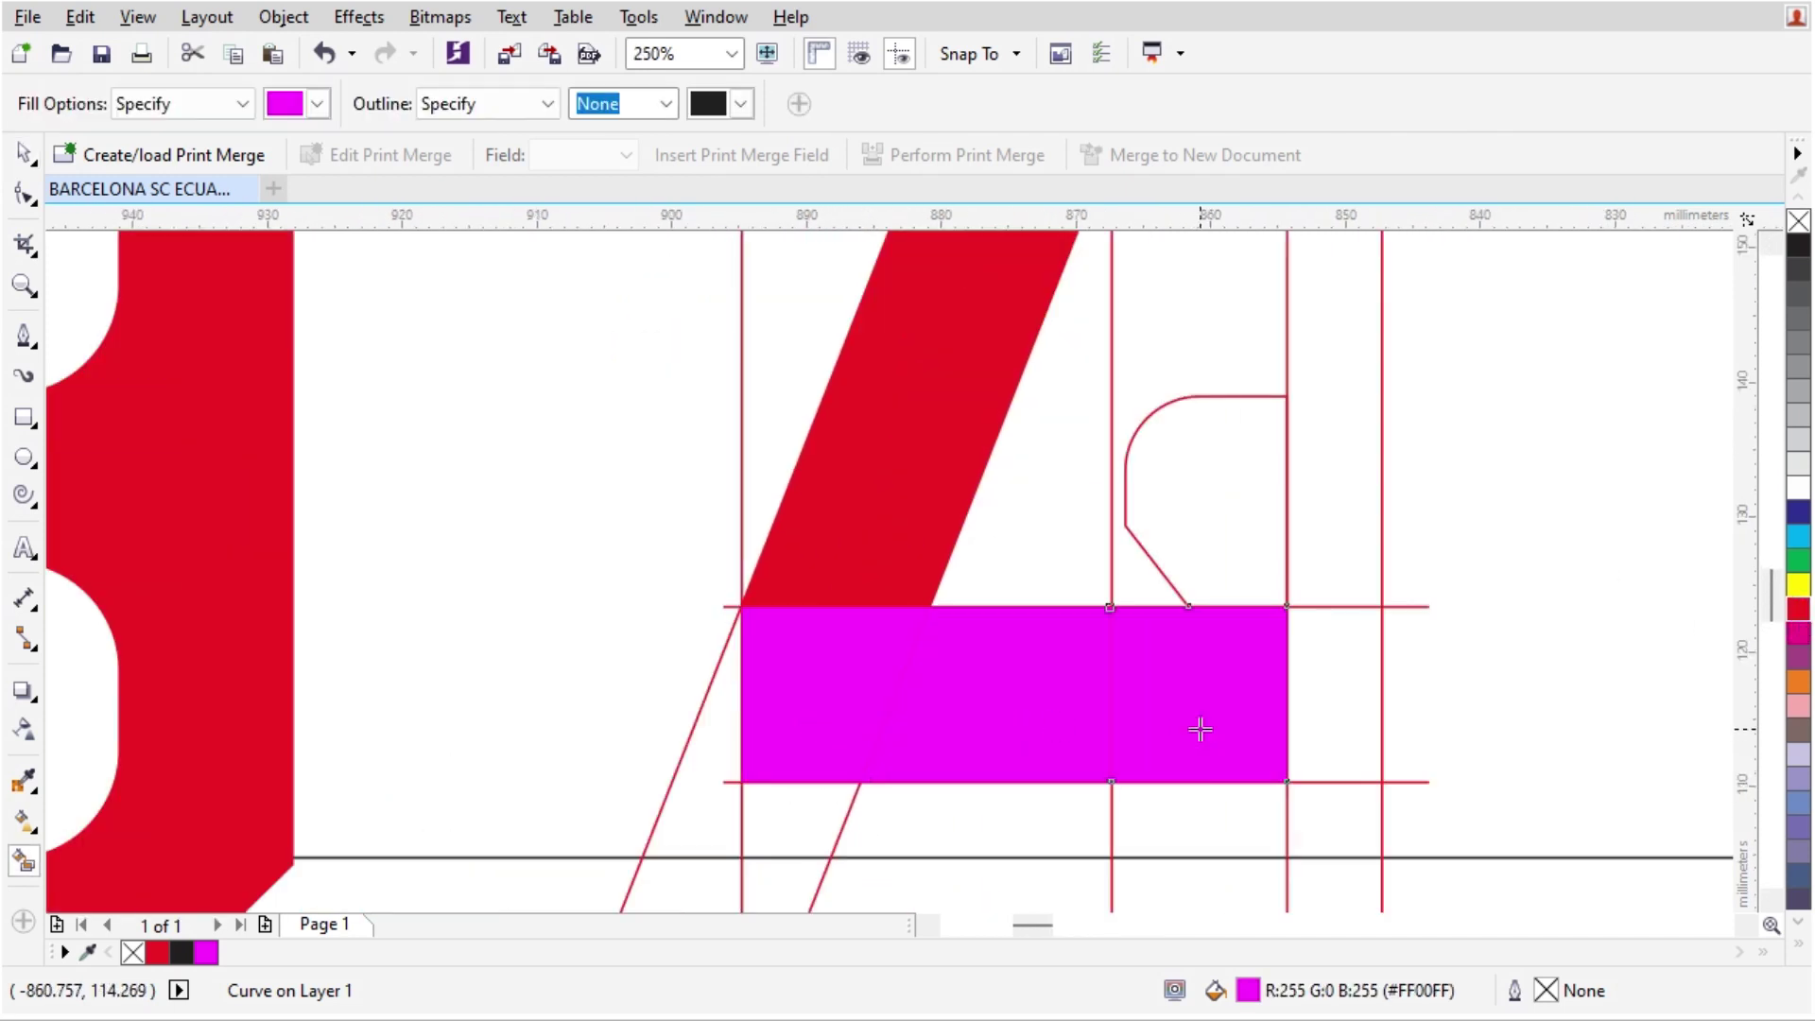
- Smart-fill the four's rounded upper stem and the two lower stem sections with magenta
{"action": "scroll", "coordinate": [1108, 585], "scroll_direction": "up", "scroll_amount": 2}
{"action": "left_click", "coordinate": [1209, 522]}
{"action": "scroll", "coordinate": [1122, 637], "scroll_direction": "down", "scroll_amount": 4}
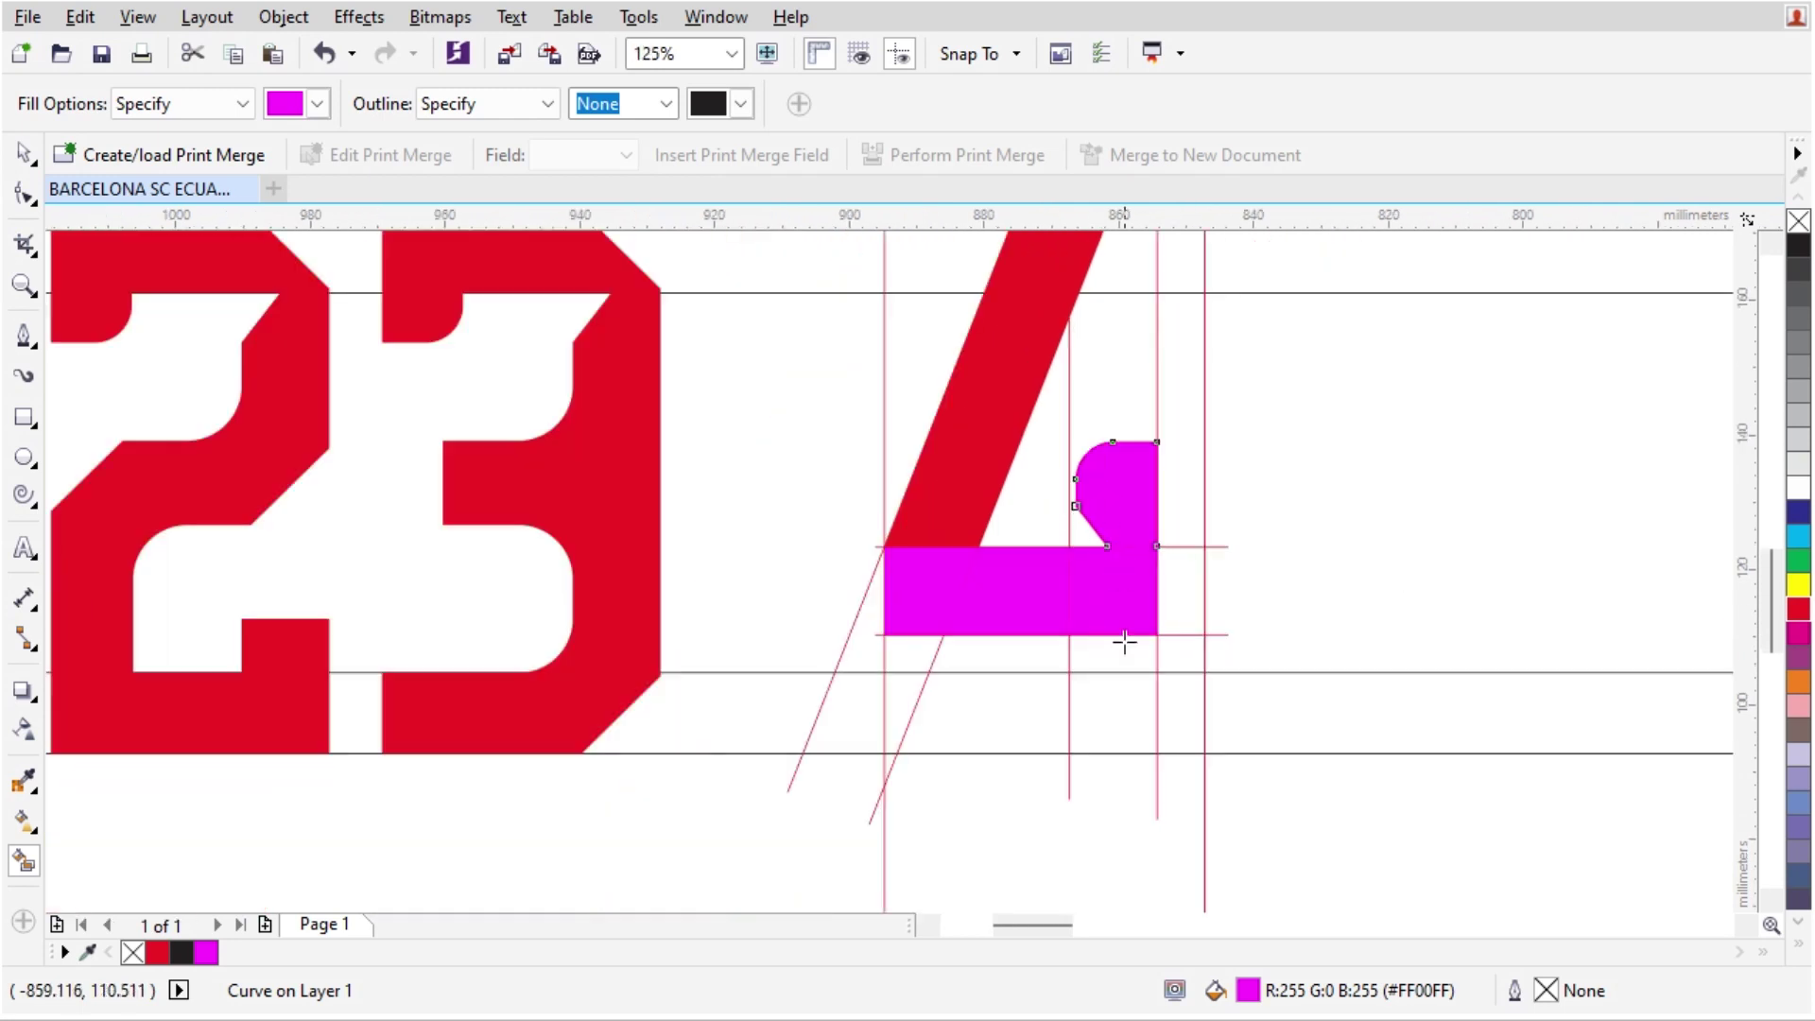
{"action": "scroll", "coordinate": [1117, 653], "scroll_direction": "up", "scroll_amount": 2}
{"action": "left_click", "coordinate": [1117, 652]}
{"action": "left_click", "coordinate": [1116, 772]}
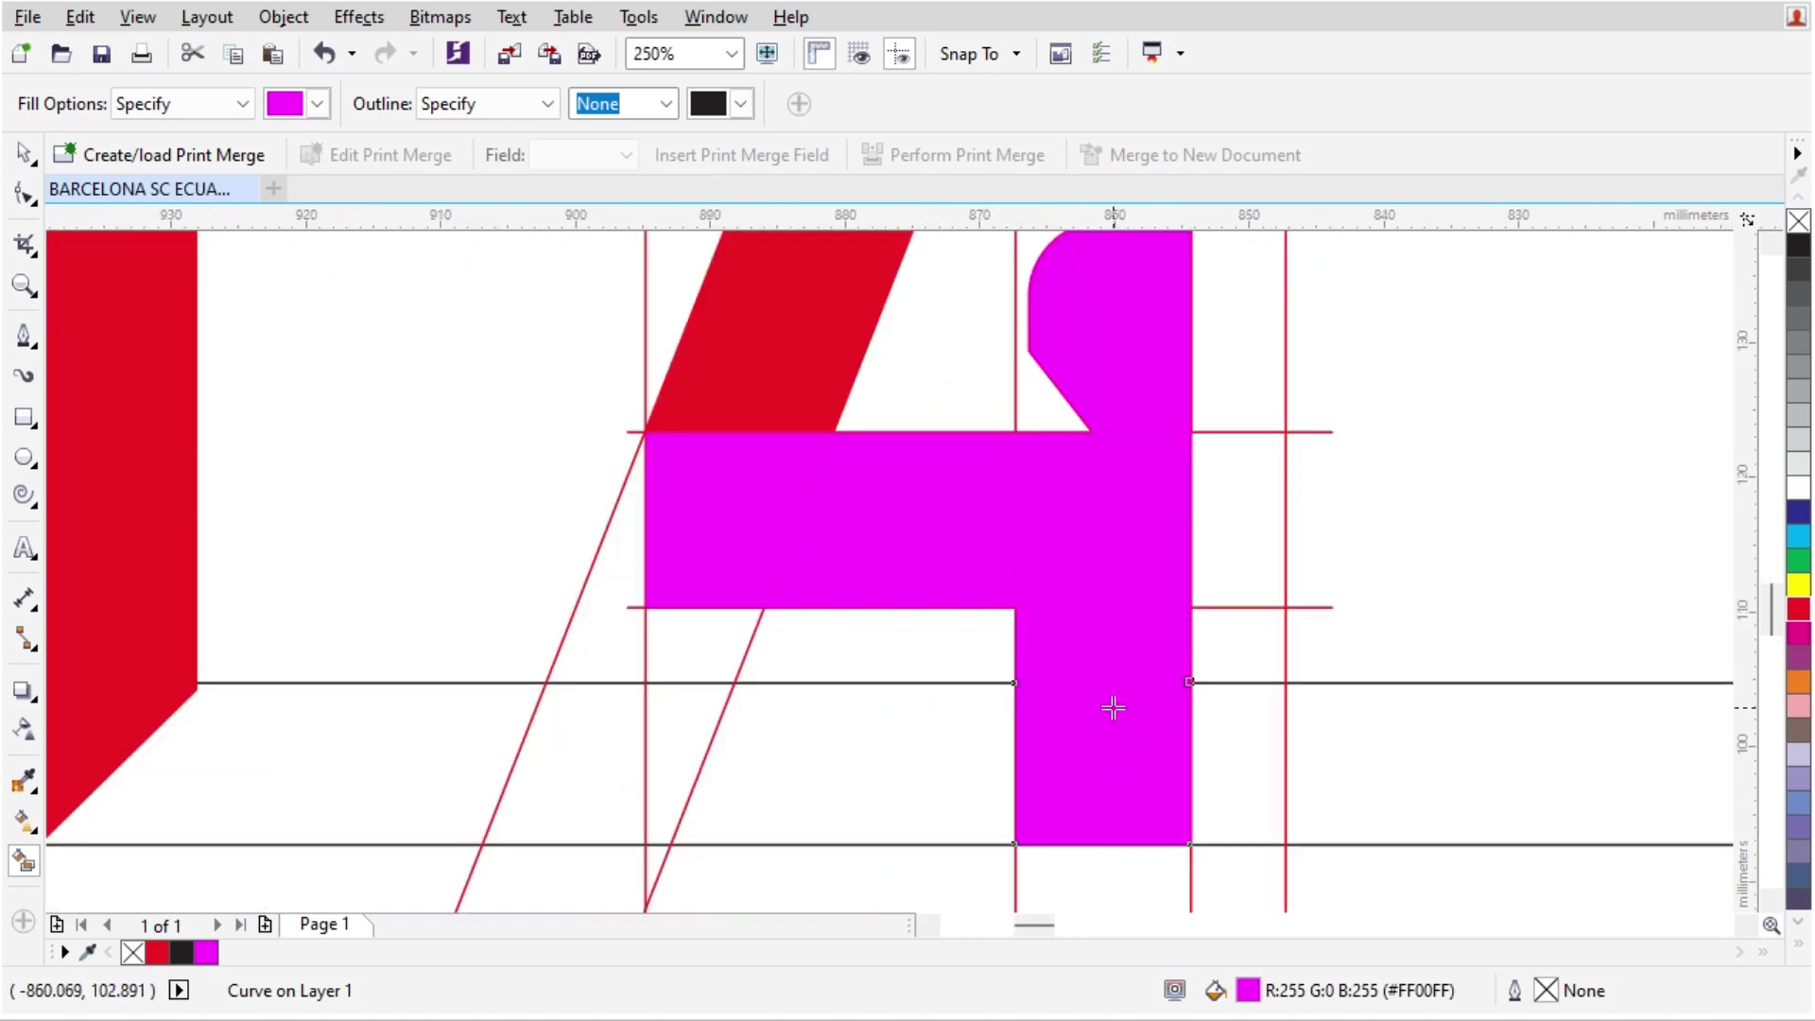
- Weld the four's stem sections, rounded upper part and right crossbar sections to the red diagonal stroke
{"action": "scroll", "coordinate": [1114, 709], "scroll_direction": "down", "scroll_amount": 2}
{"action": "scroll", "coordinate": [1130, 681], "scroll_direction": "up", "scroll_amount": 2}
{"action": "key", "text": "space"}
{"action": "left_click", "coordinate": [1130, 666], "text": "shift"}
{"action": "left_click", "coordinate": [1126, 601], "text": "shift"}
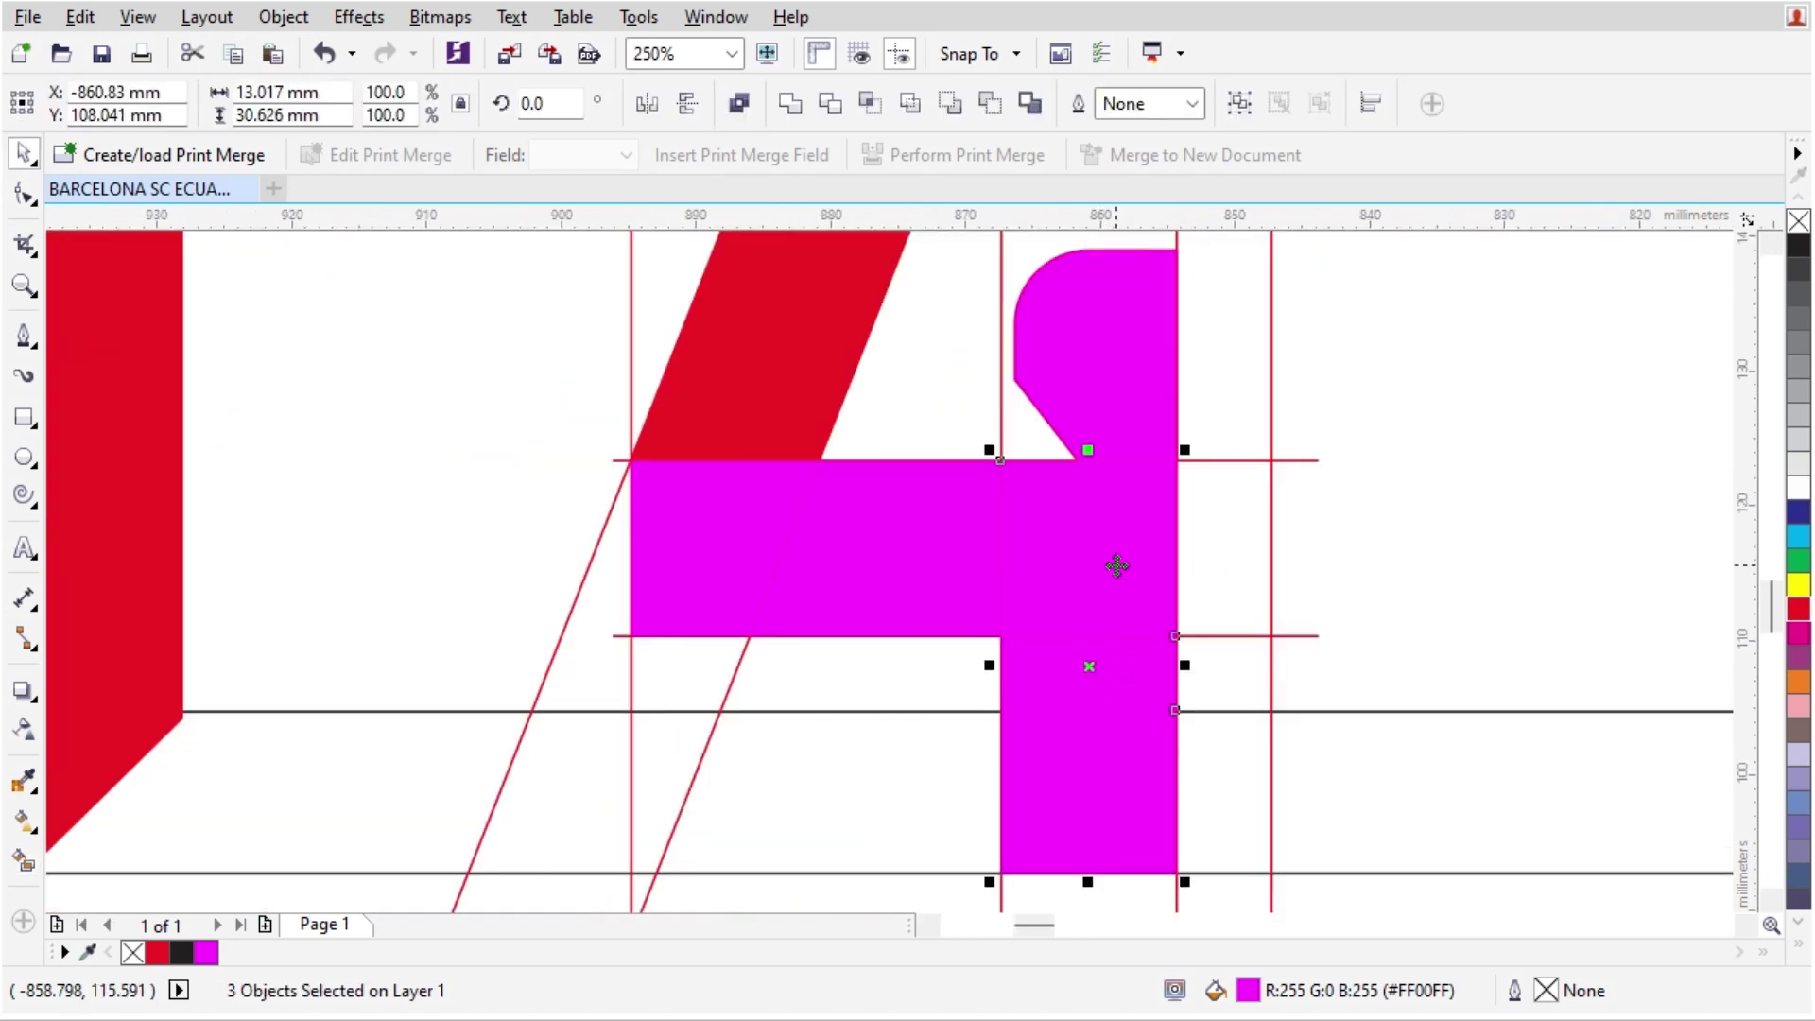
{"action": "left_click", "coordinate": [1127, 387], "text": "shift"}
{"action": "left_click", "coordinate": [900, 591], "text": "shift"}
{"action": "left_click", "coordinate": [754, 383], "text": "shift"}
{"action": "left_click", "coordinate": [788, 104]}
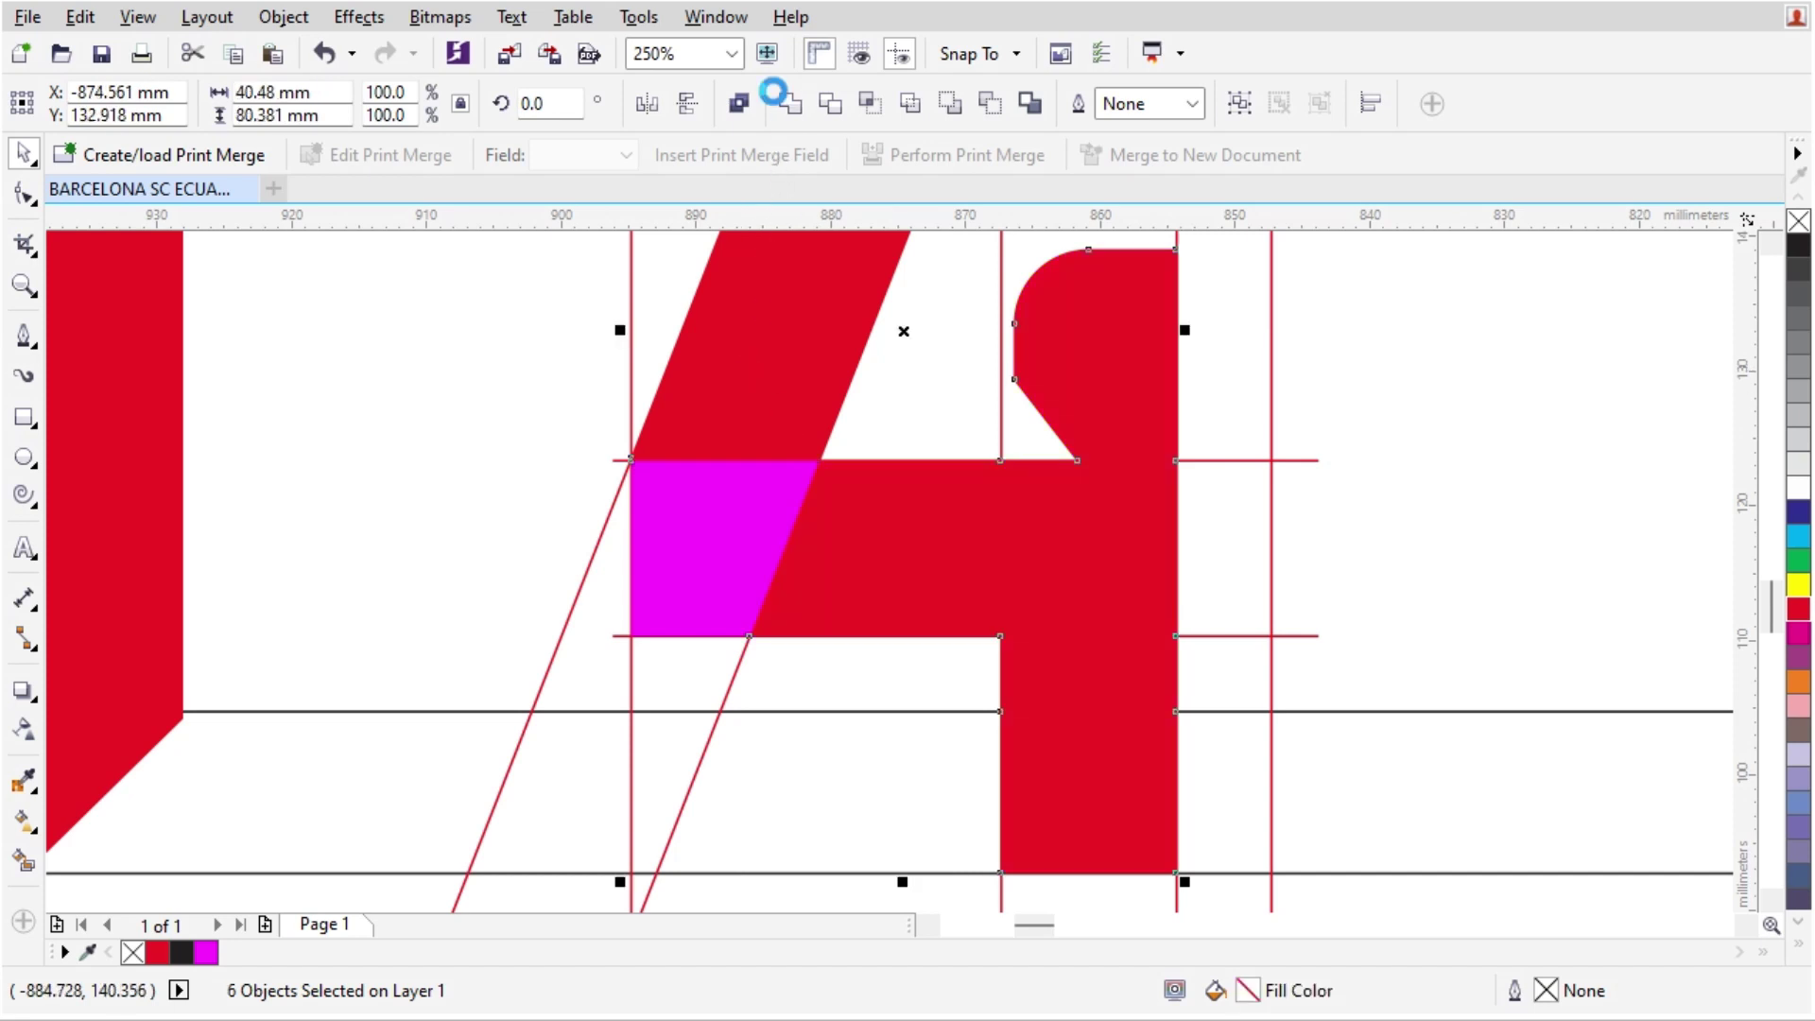
- Weld the remaining magenta section at the crossbar's left end to the four's red shape
{"action": "left_click", "coordinate": [716, 525]}
{"action": "left_click", "coordinate": [766, 373], "text": "shift"}
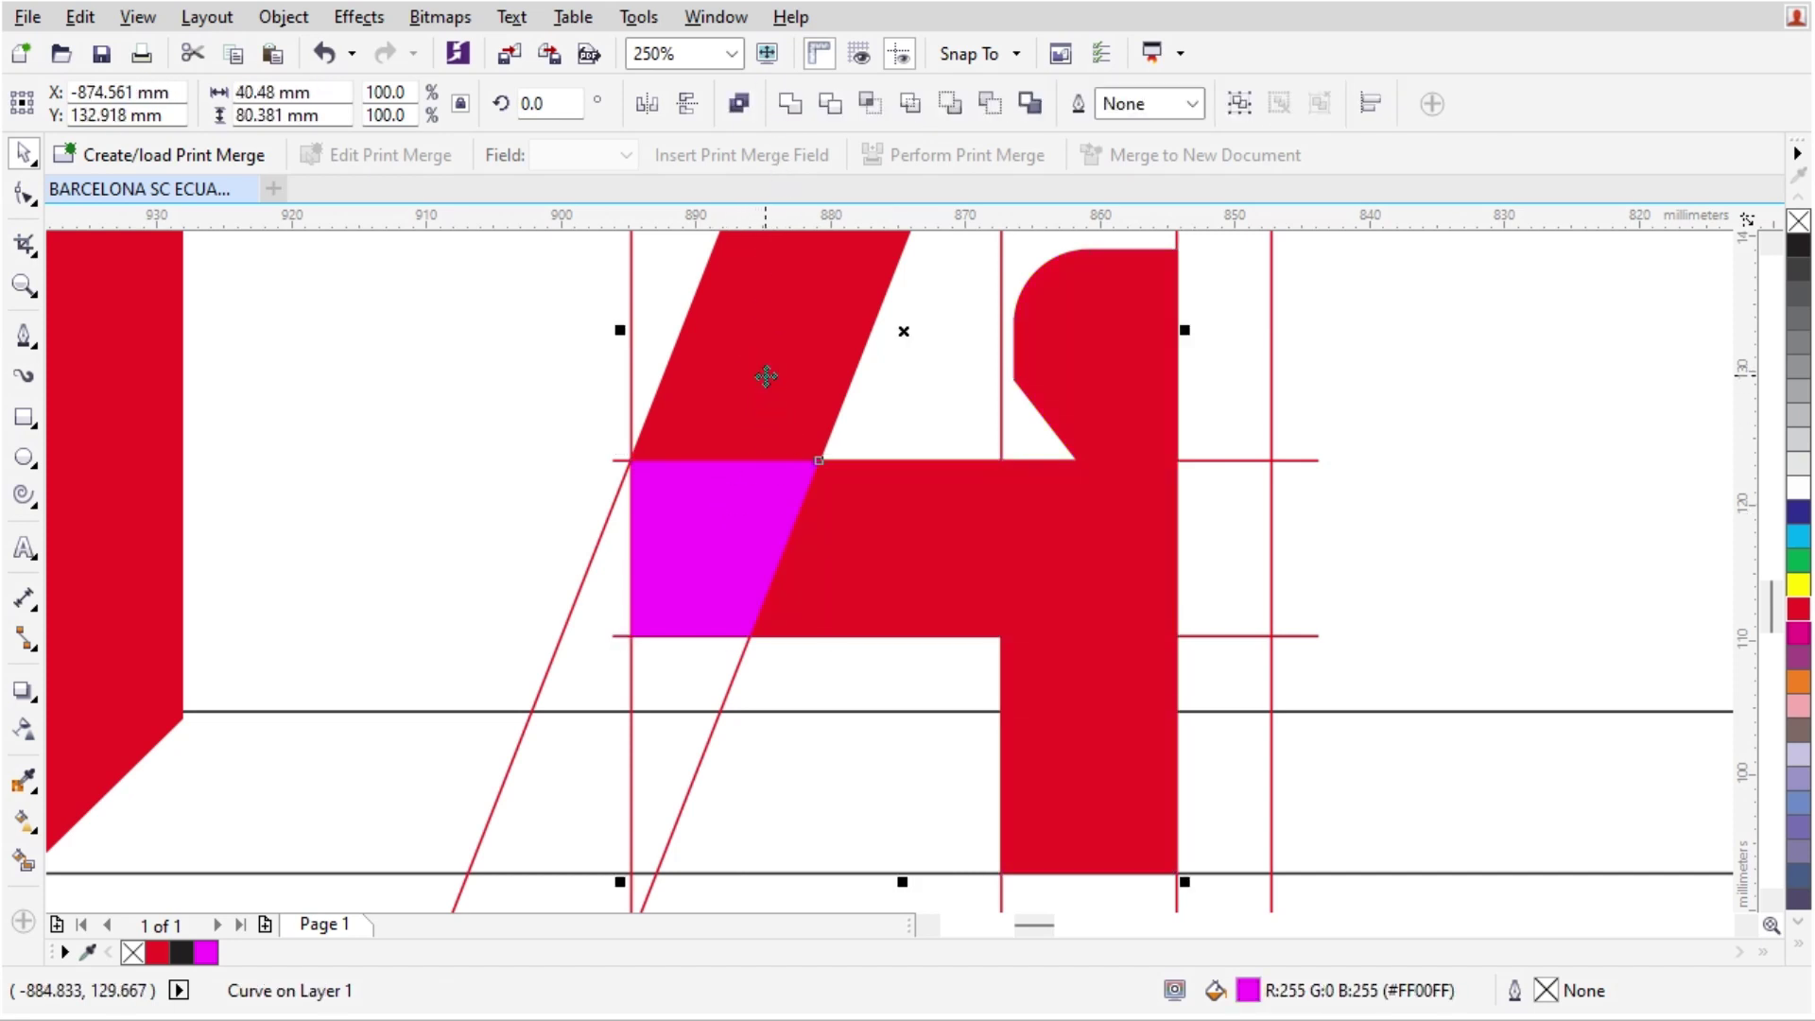
{"action": "left_click", "coordinate": [789, 104]}
{"action": "scroll", "coordinate": [824, 581], "scroll_direction": "down", "scroll_amount": 1}
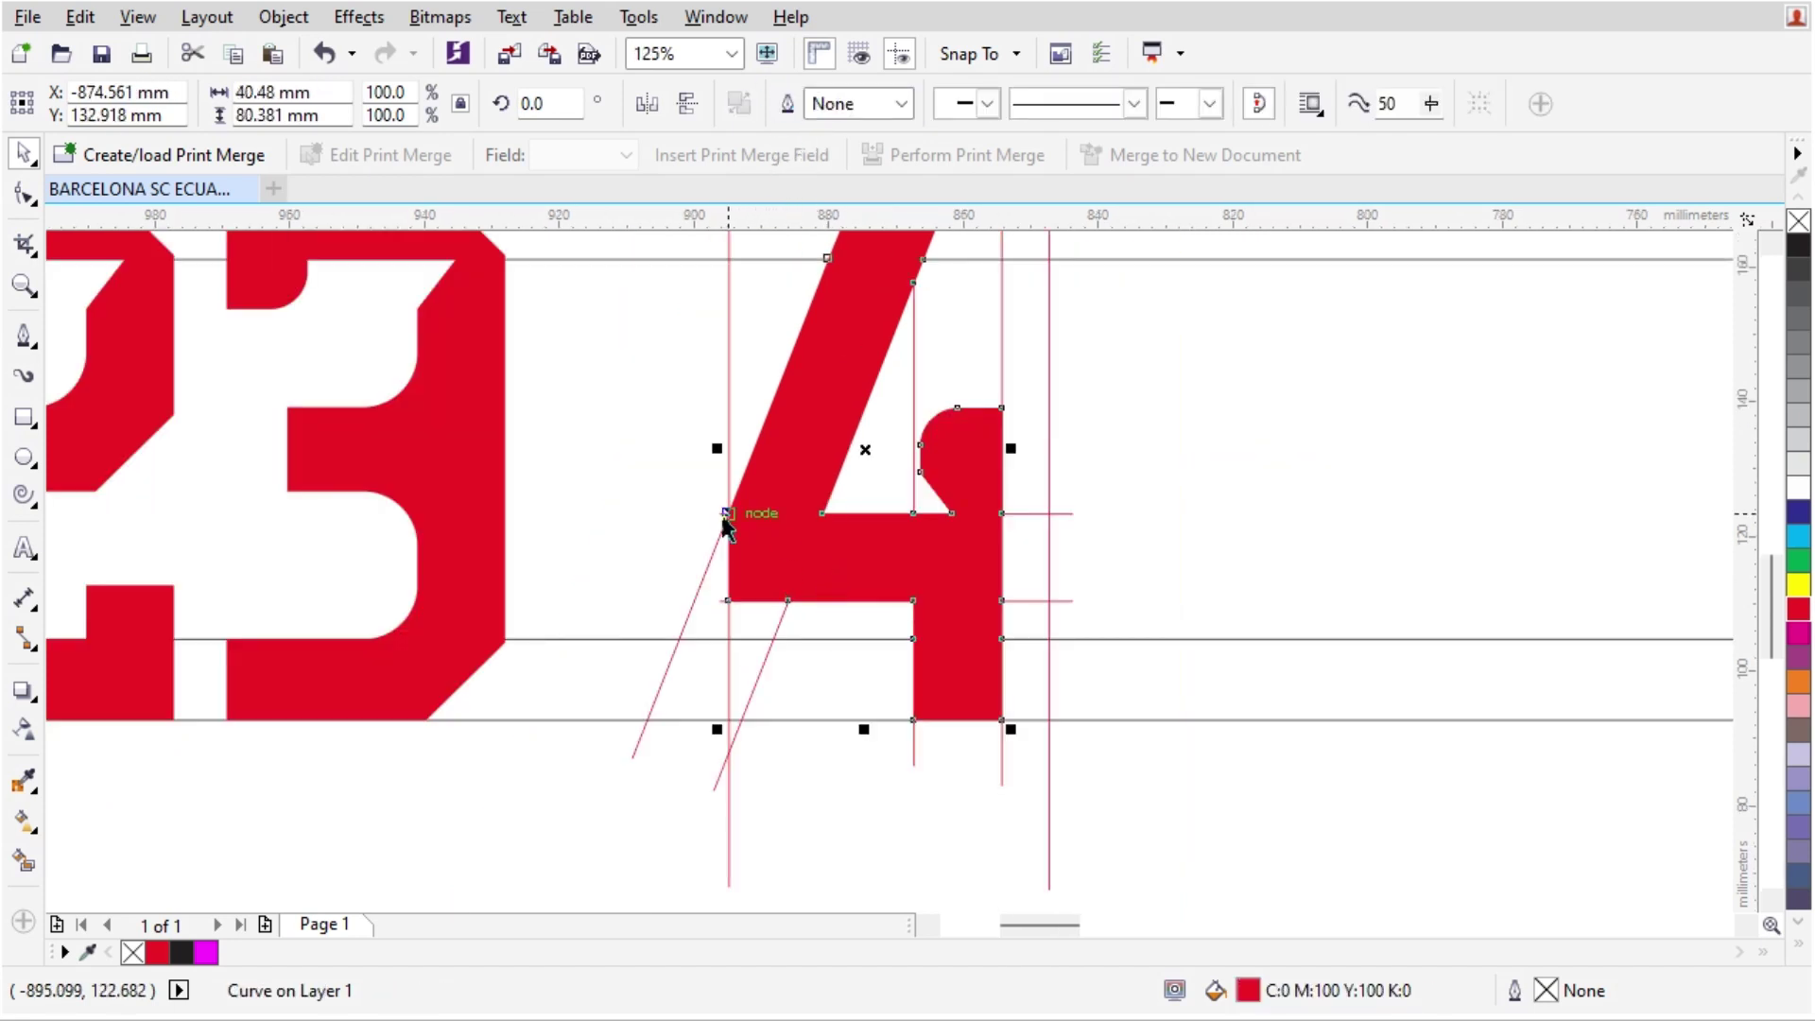
{"action": "scroll", "coordinate": [770, 511], "scroll_direction": "up", "scroll_amount": 3}
{"action": "scroll", "coordinate": [783, 531], "scroll_direction": "down", "scroll_amount": 2}
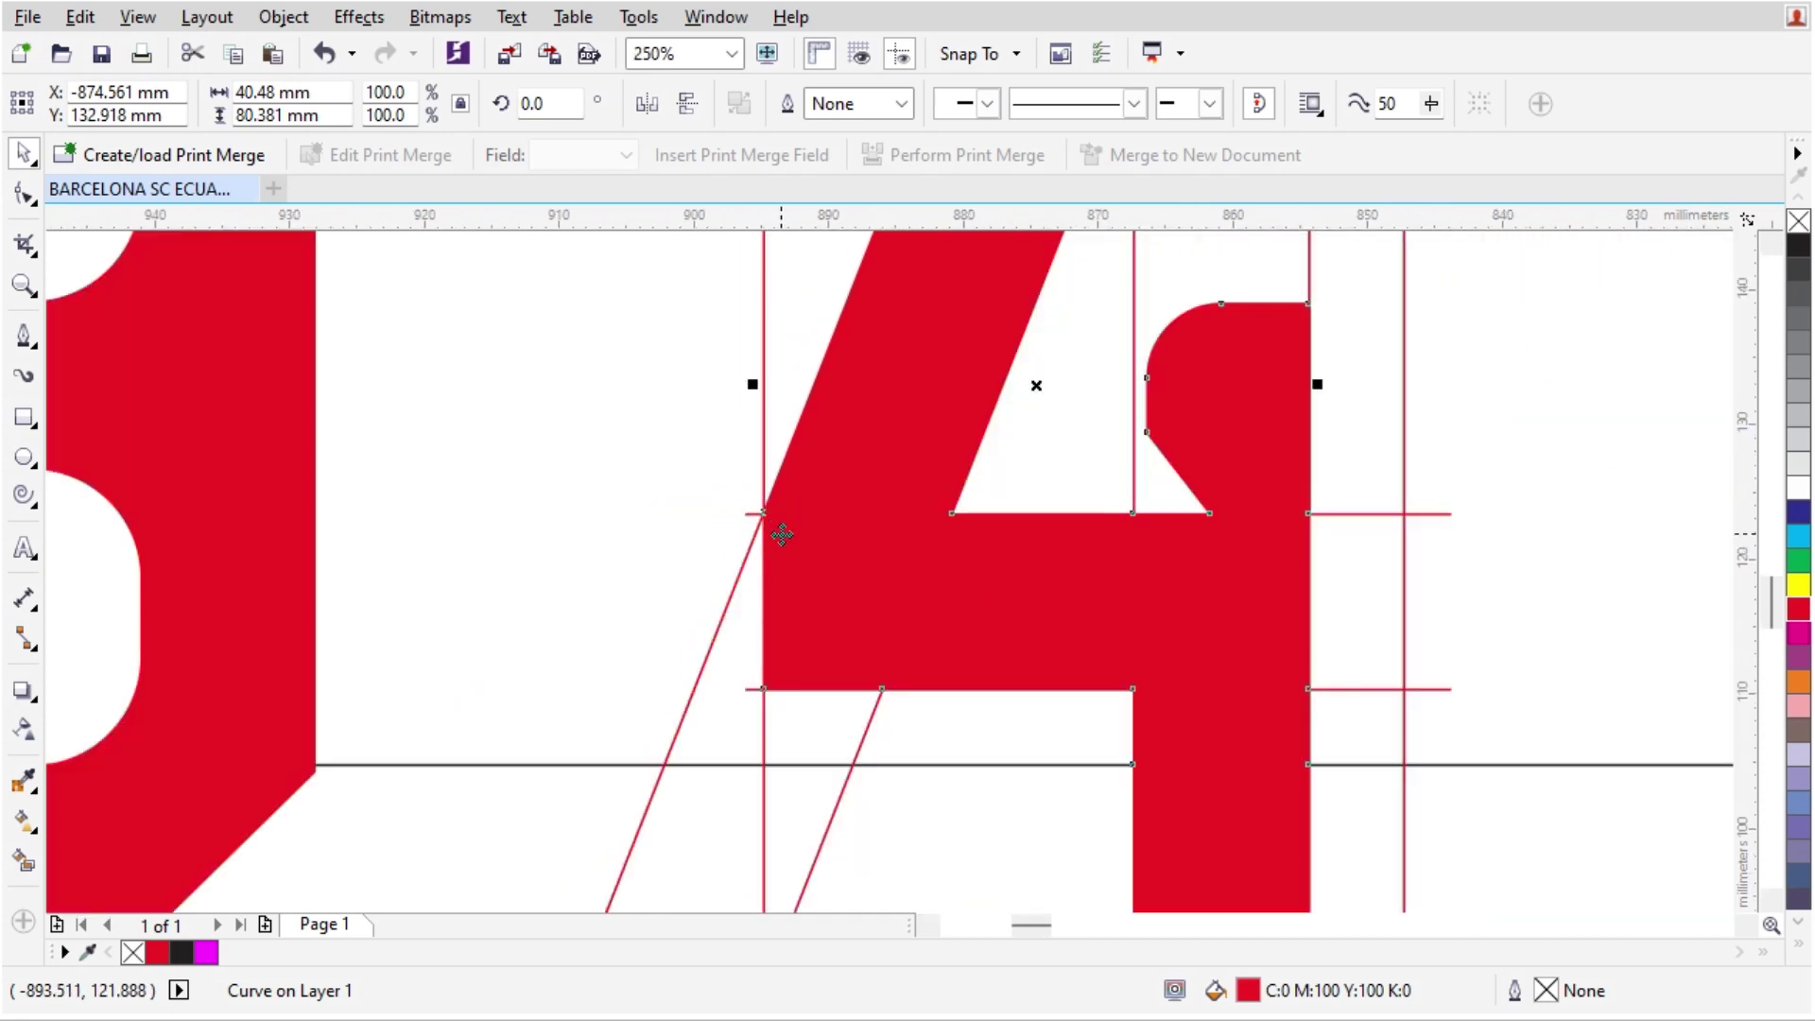
{"action": "scroll", "coordinate": [848, 538], "scroll_direction": "down", "scroll_amount": 1}
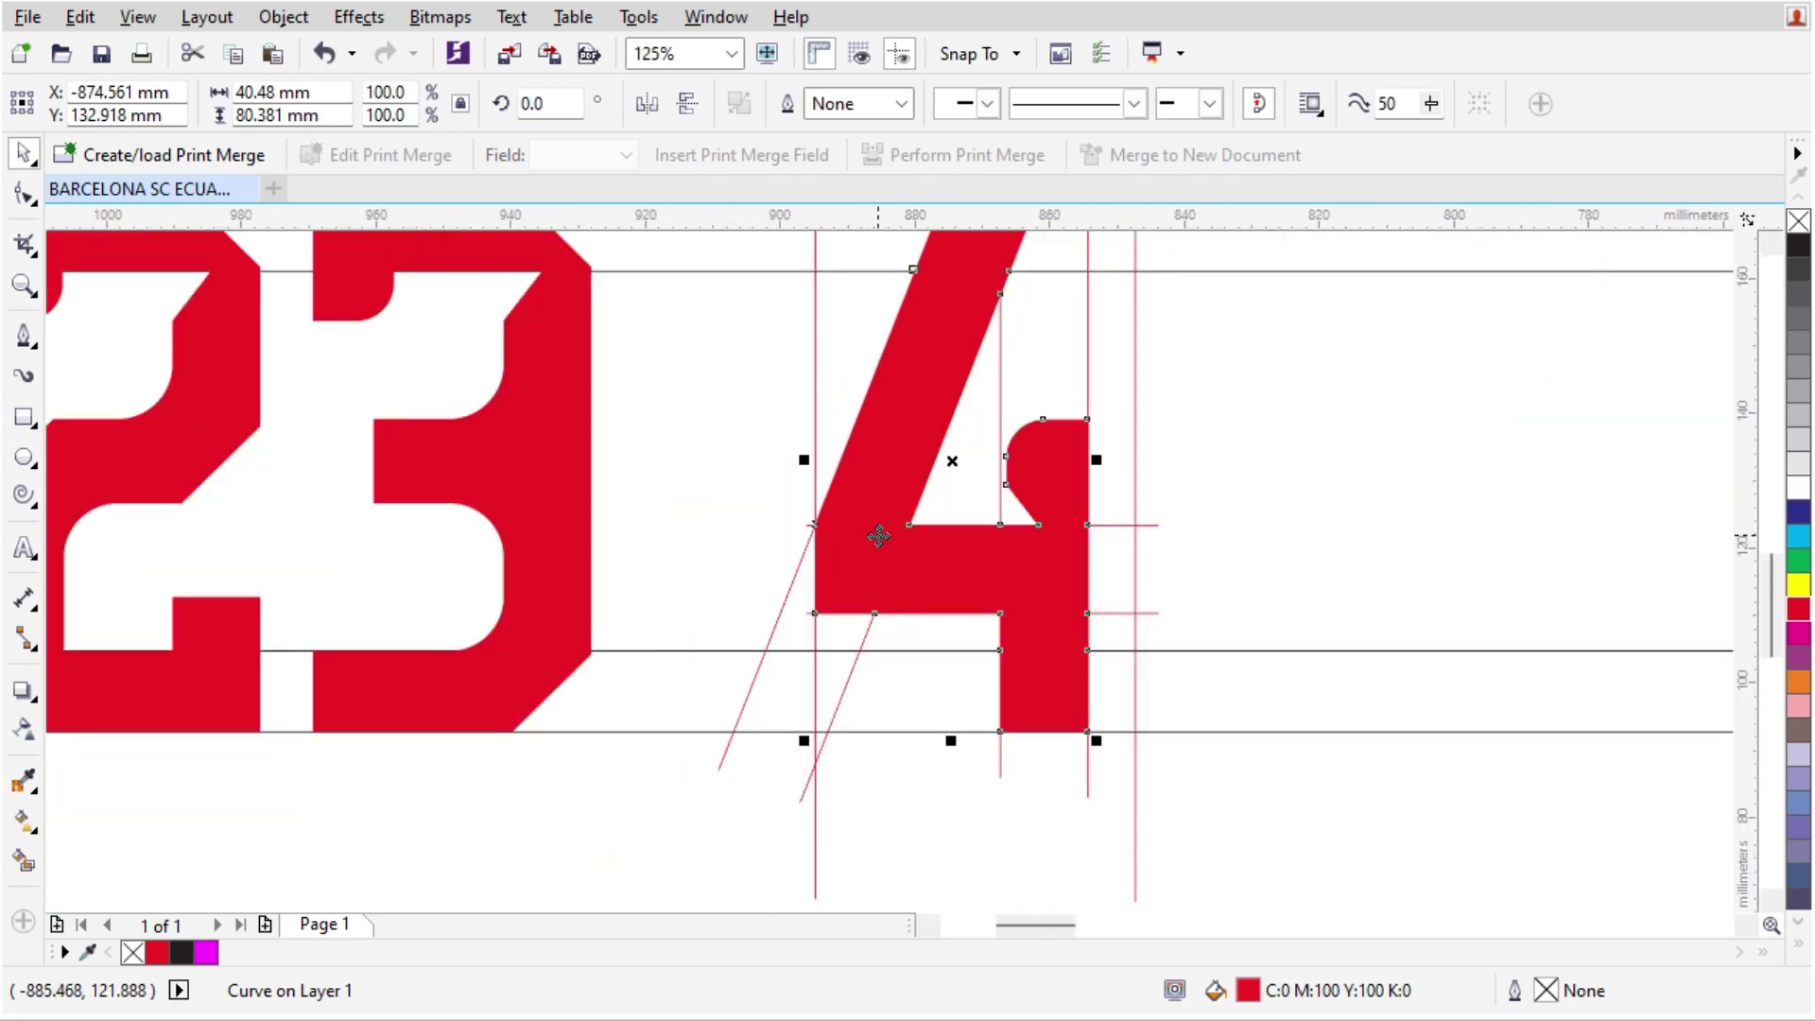
- Clear away the four's construction guidelines and place the red four beside the three
{"action": "scroll", "coordinate": [979, 524], "scroll_direction": "down", "scroll_amount": 1}
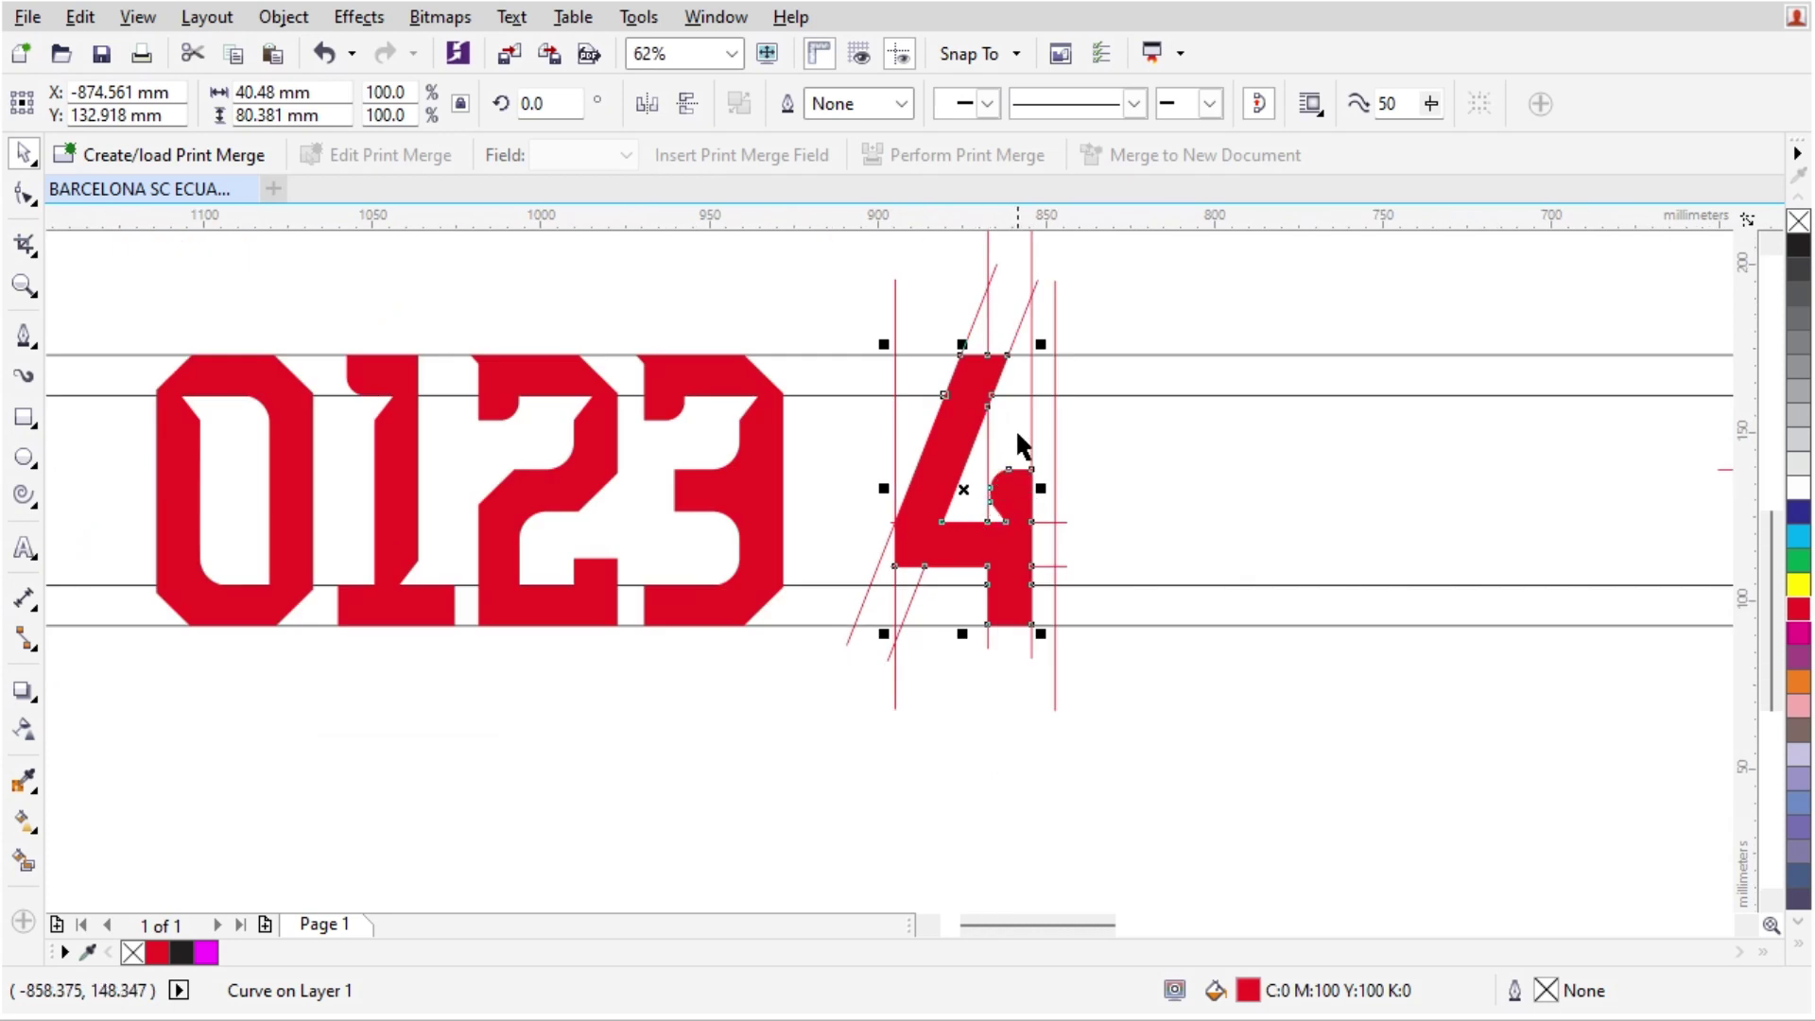
{"action": "left_click_drag", "start_coordinate": [963, 441], "coordinate": [1197, 441]}
{"action": "scroll", "coordinate": [1089, 561], "scroll_direction": "down", "scroll_amount": 1}
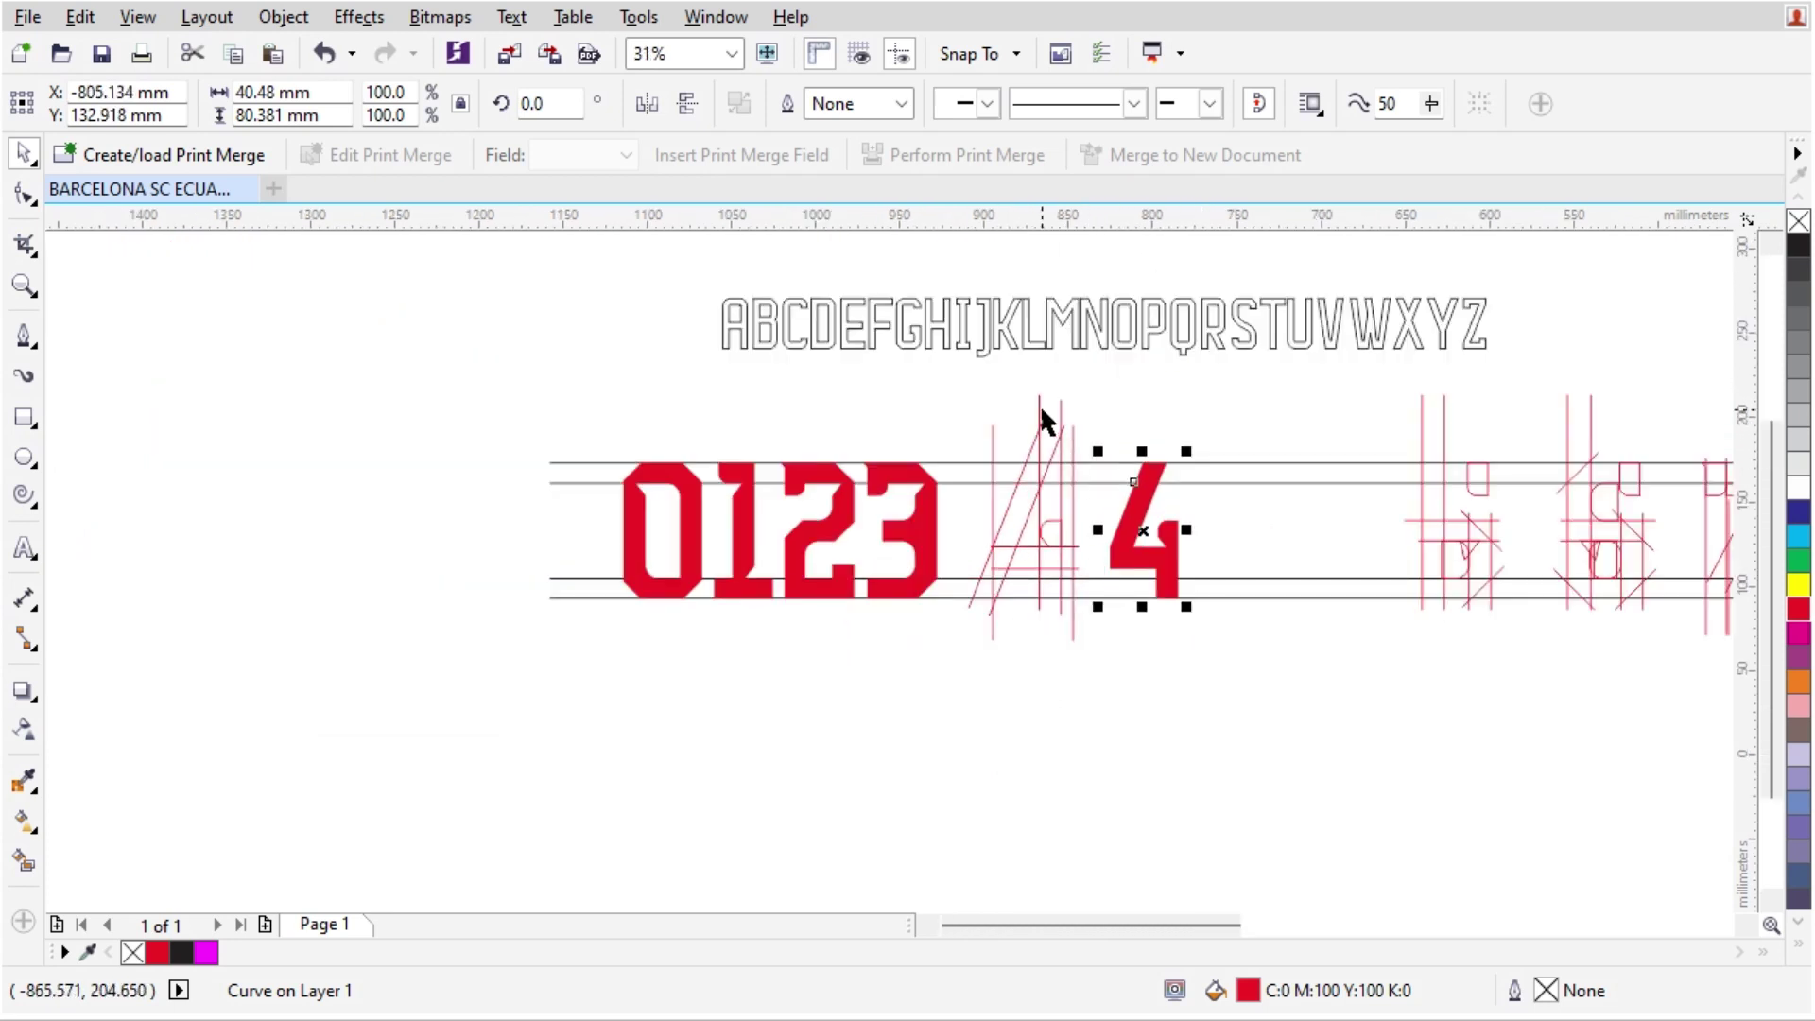
{"action": "scroll", "coordinate": [1096, 407], "scroll_direction": "up", "scroll_amount": 1}
{"action": "left_click_drag", "start_coordinate": [1103, 350], "coordinate": [812, 895]}
{"action": "key", "text": "Delete"}
{"action": "scroll", "coordinate": [1080, 678], "scroll_direction": "up", "scroll_amount": 1}
{"action": "left_click_drag", "start_coordinate": [1149, 662], "coordinate": [497, 673]}
- Smart-fill the sections of the five's top bar and upper left stem with magenta
{"action": "scroll", "coordinate": [734, 638], "scroll_direction": "down", "scroll_amount": 1}
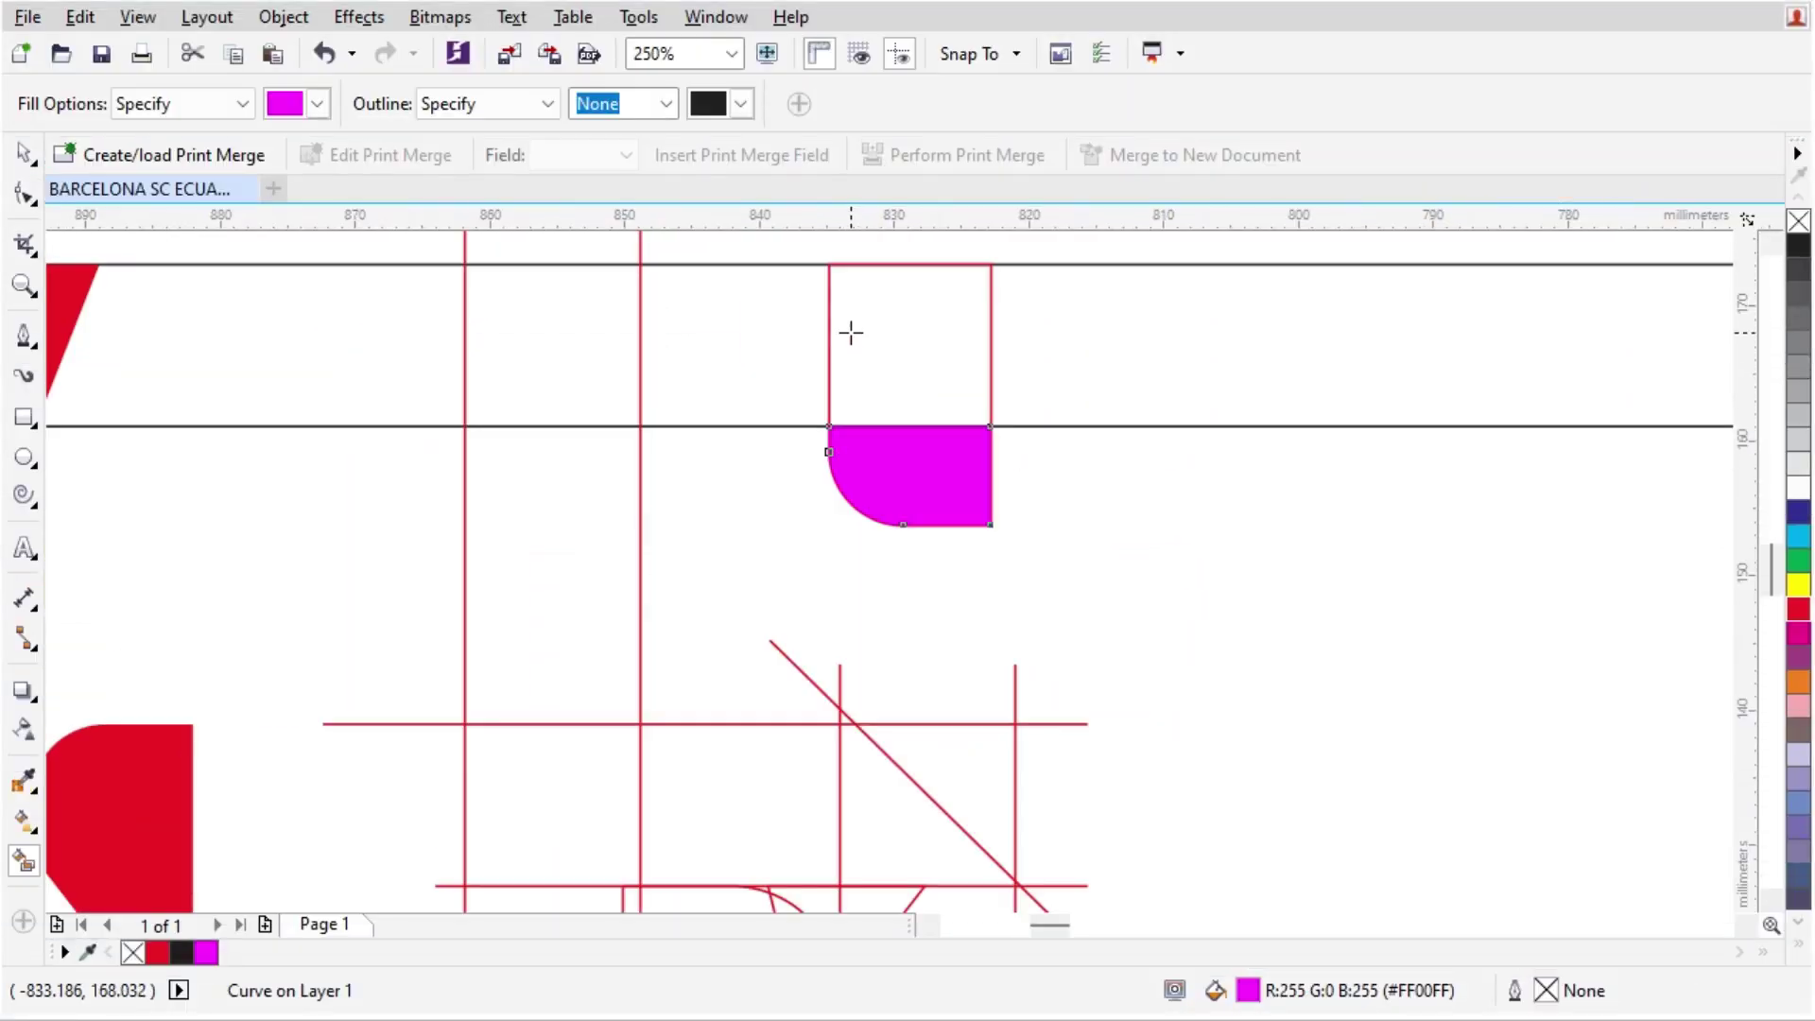
{"action": "left_click", "coordinate": [851, 333]}
{"action": "left_click", "coordinate": [722, 336]}
{"action": "left_click", "coordinate": [545, 337]}
{"action": "left_click", "coordinate": [537, 555]}
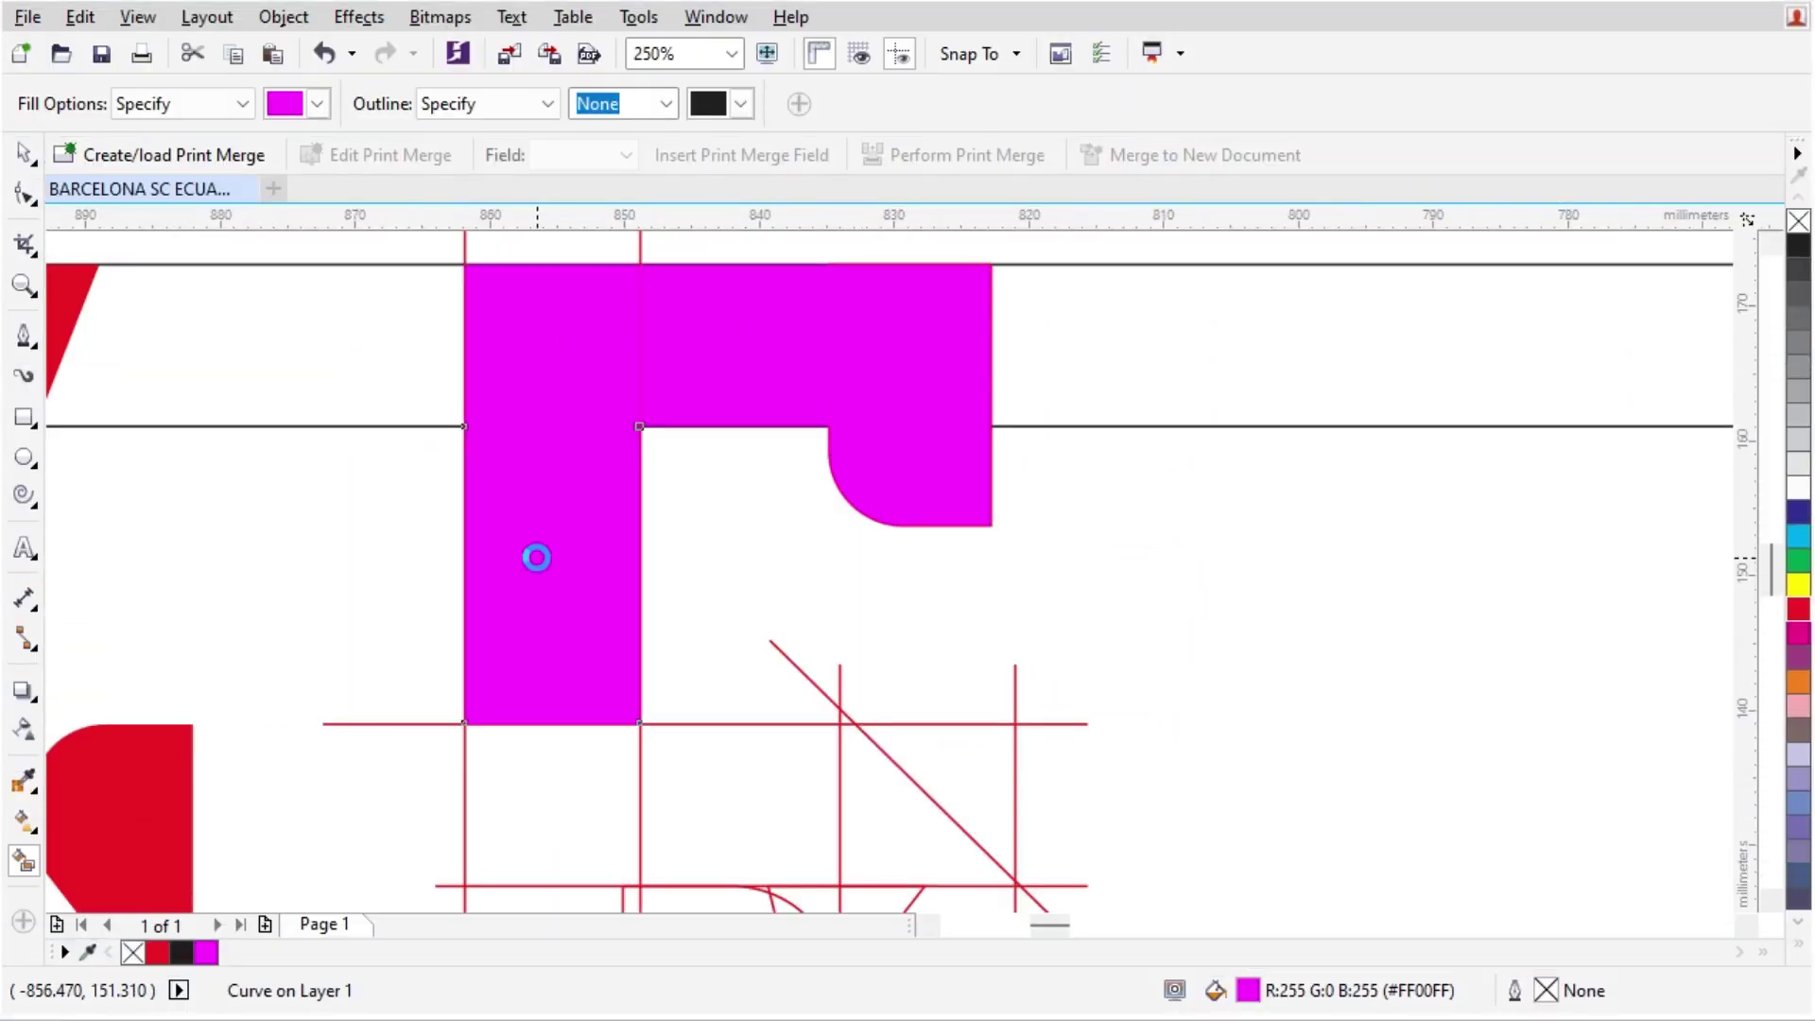
- Smart-fill the five's middle crossbar with magenta, from the left stem to the slanted right end
{"action": "left_click", "coordinate": [548, 789]}
{"action": "scroll", "coordinate": [657, 596], "scroll_direction": "down", "scroll_amount": 1}
{"action": "scroll", "coordinate": [704, 743], "scroll_direction": "up", "scroll_amount": 1}
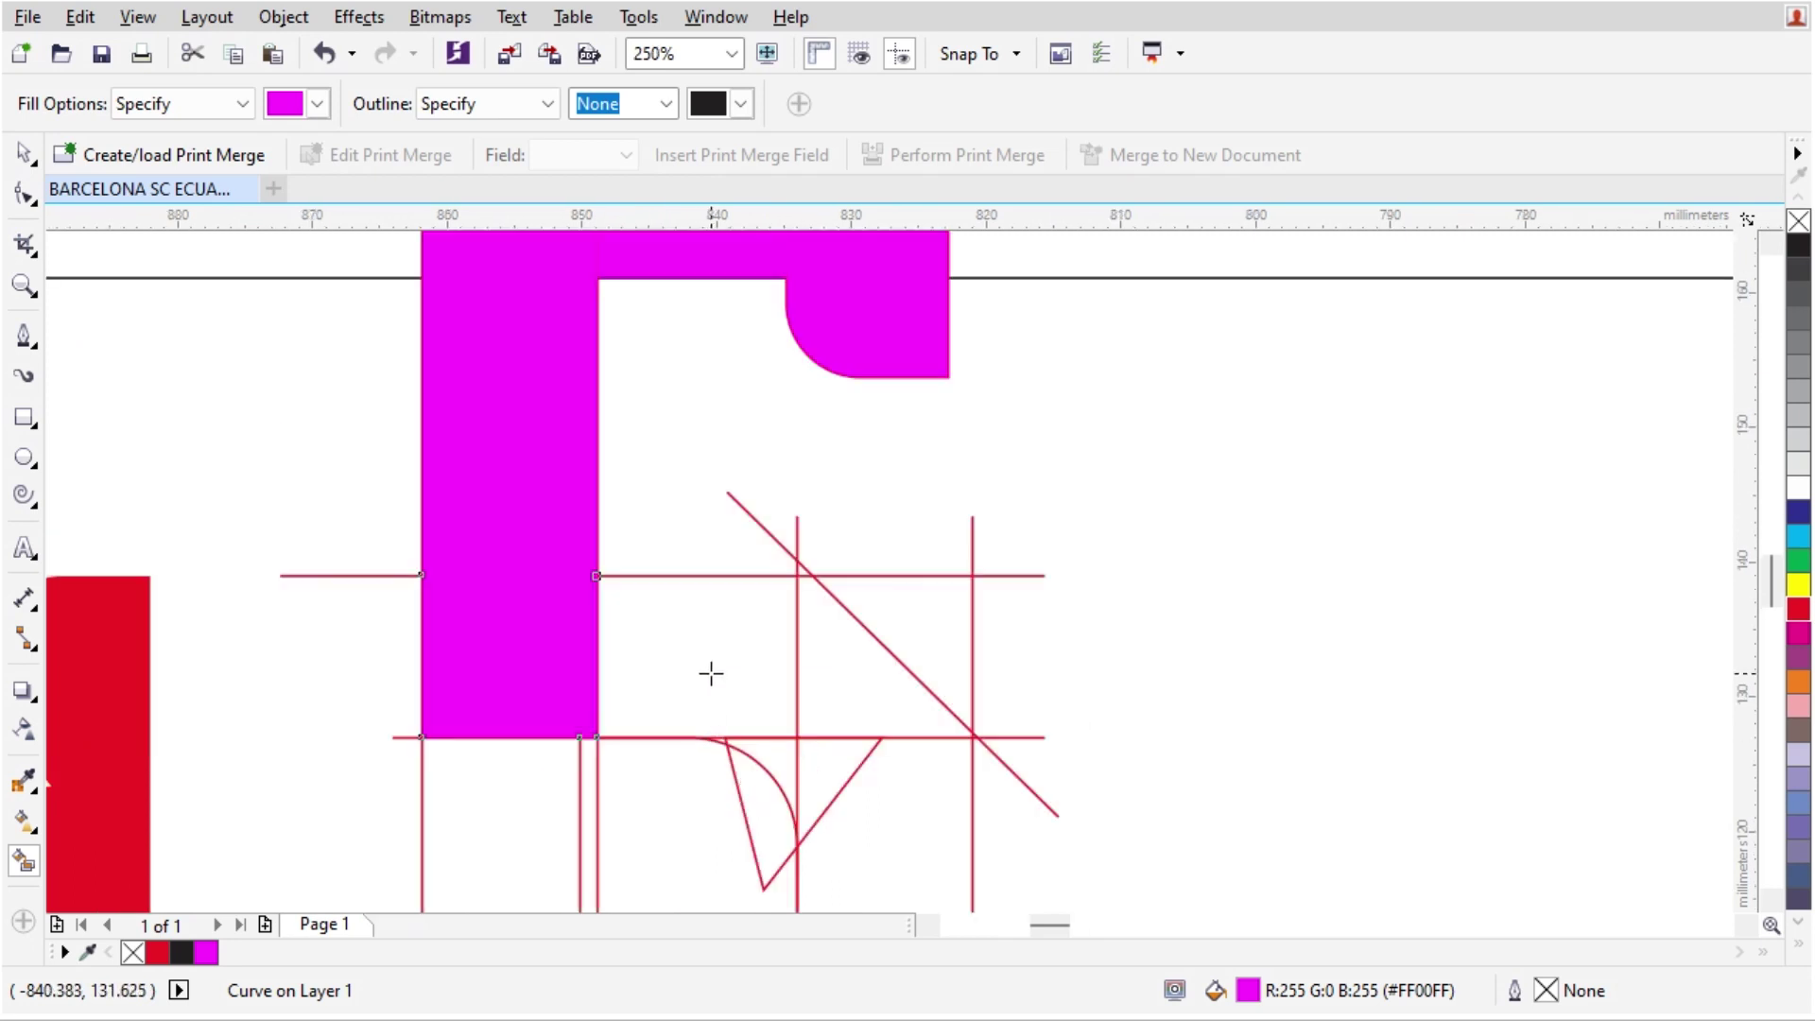
{"action": "left_click", "coordinate": [709, 672]}
{"action": "left_click", "coordinate": [840, 683]}
- Smart-fill the five's lower right side, bevelled corner, rounded inner corner and base sections with magenta
{"action": "scroll", "coordinate": [845, 723], "scroll_direction": "down", "scroll_amount": 1}
{"action": "scroll", "coordinate": [879, 785], "scroll_direction": "up", "scroll_amount": 1}
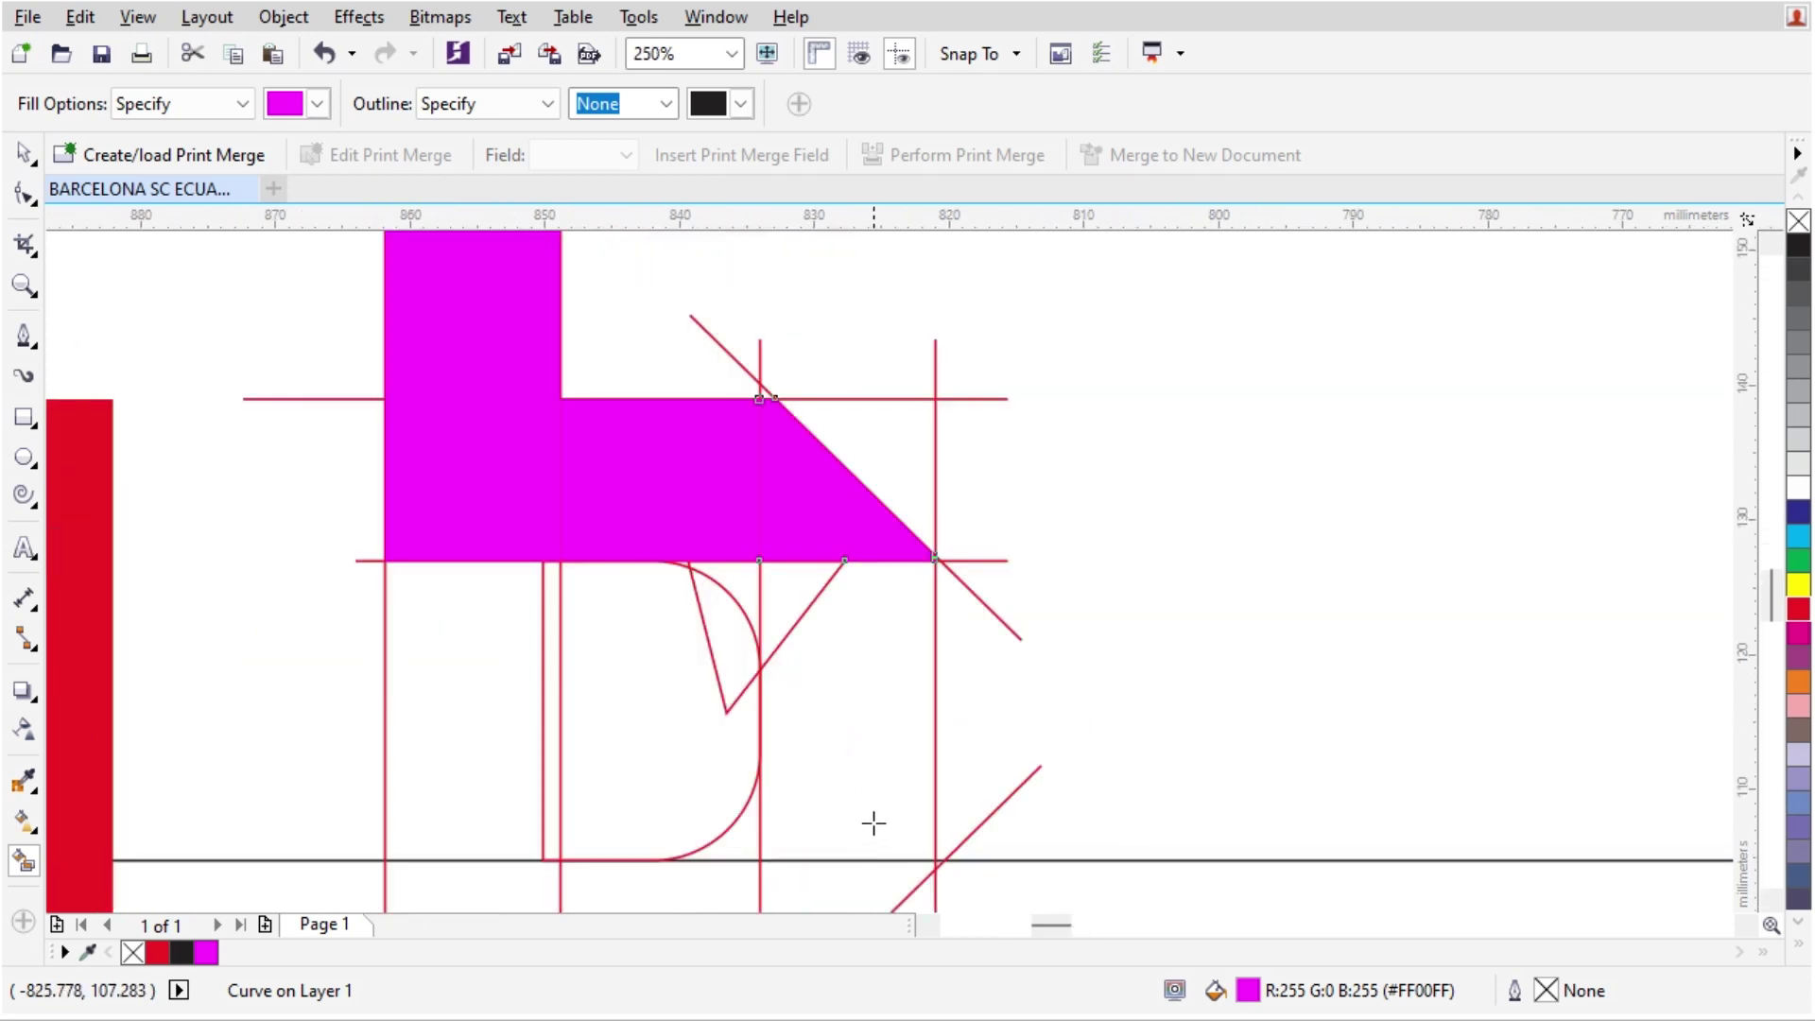
{"action": "left_click", "coordinate": [879, 794]}
{"action": "scroll", "coordinate": [888, 595], "scroll_direction": "up", "scroll_amount": 1}
{"action": "left_click", "coordinate": [964, 704]}
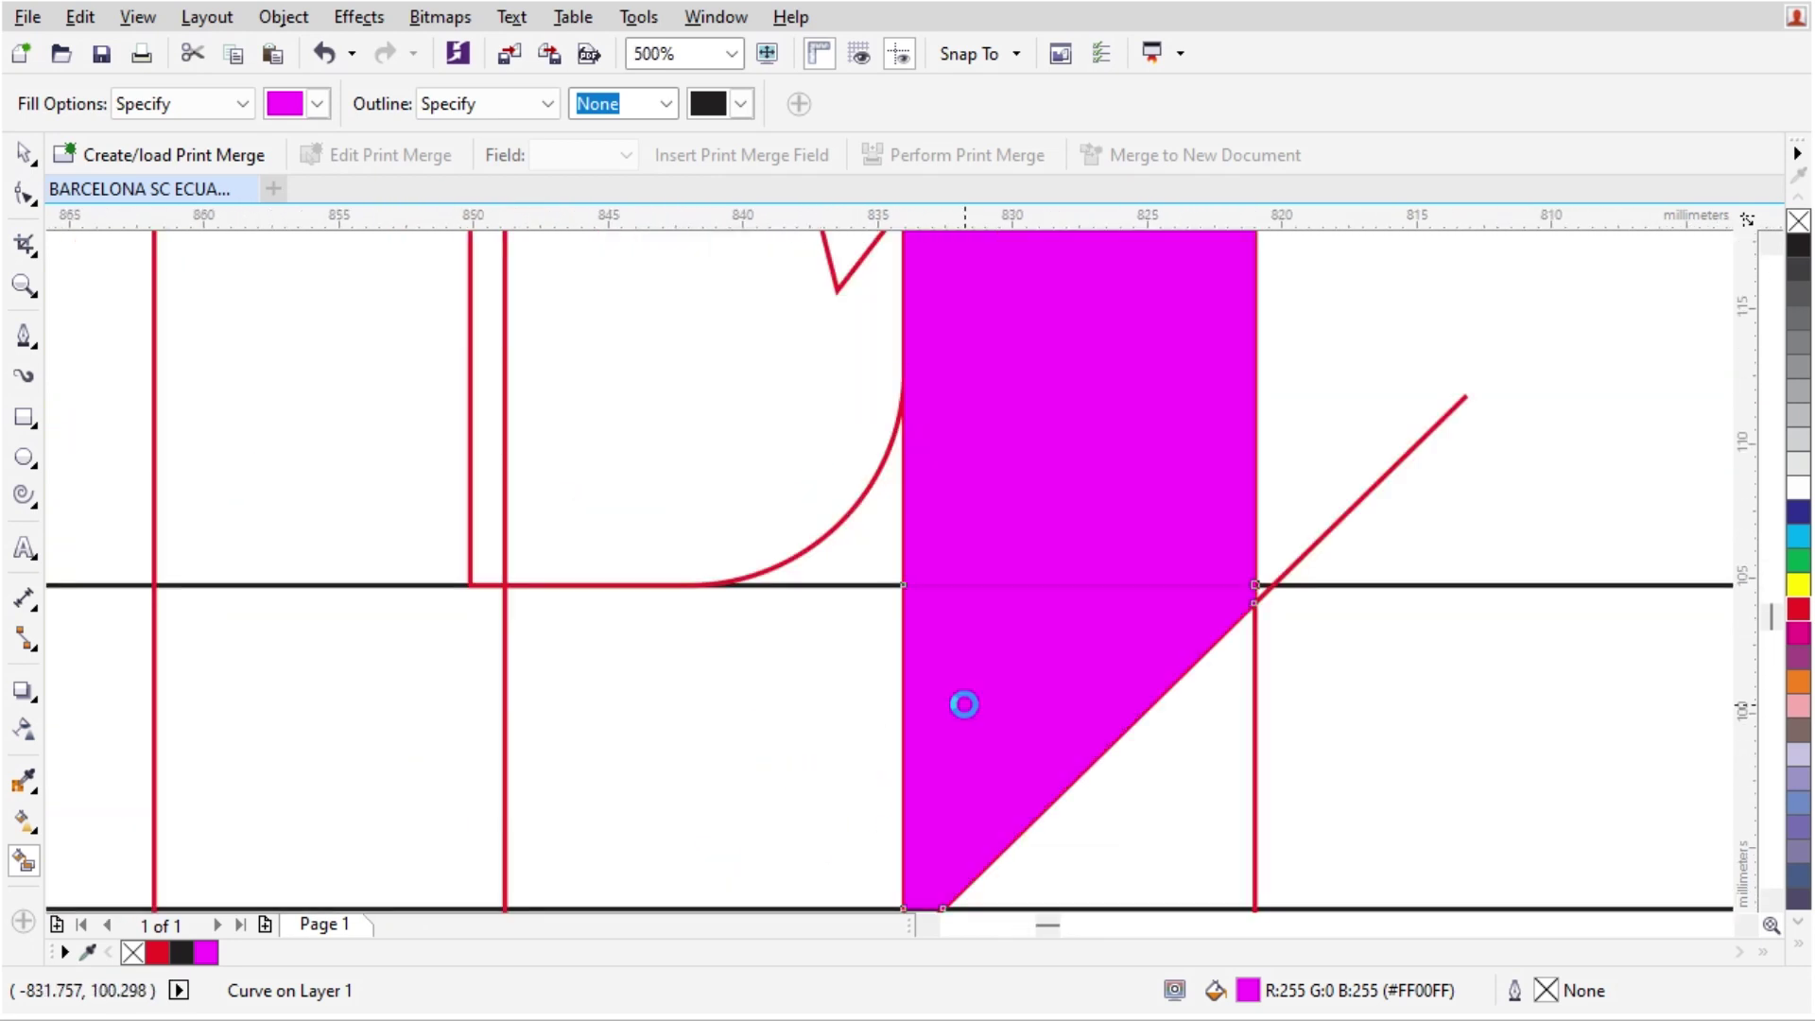
{"action": "left_click", "coordinate": [866, 552]}
{"action": "left_click", "coordinate": [828, 659]}
{"action": "scroll", "coordinate": [804, 643], "scroll_direction": "down", "scroll_amount": 1}
{"action": "left_click", "coordinate": [610, 673]}
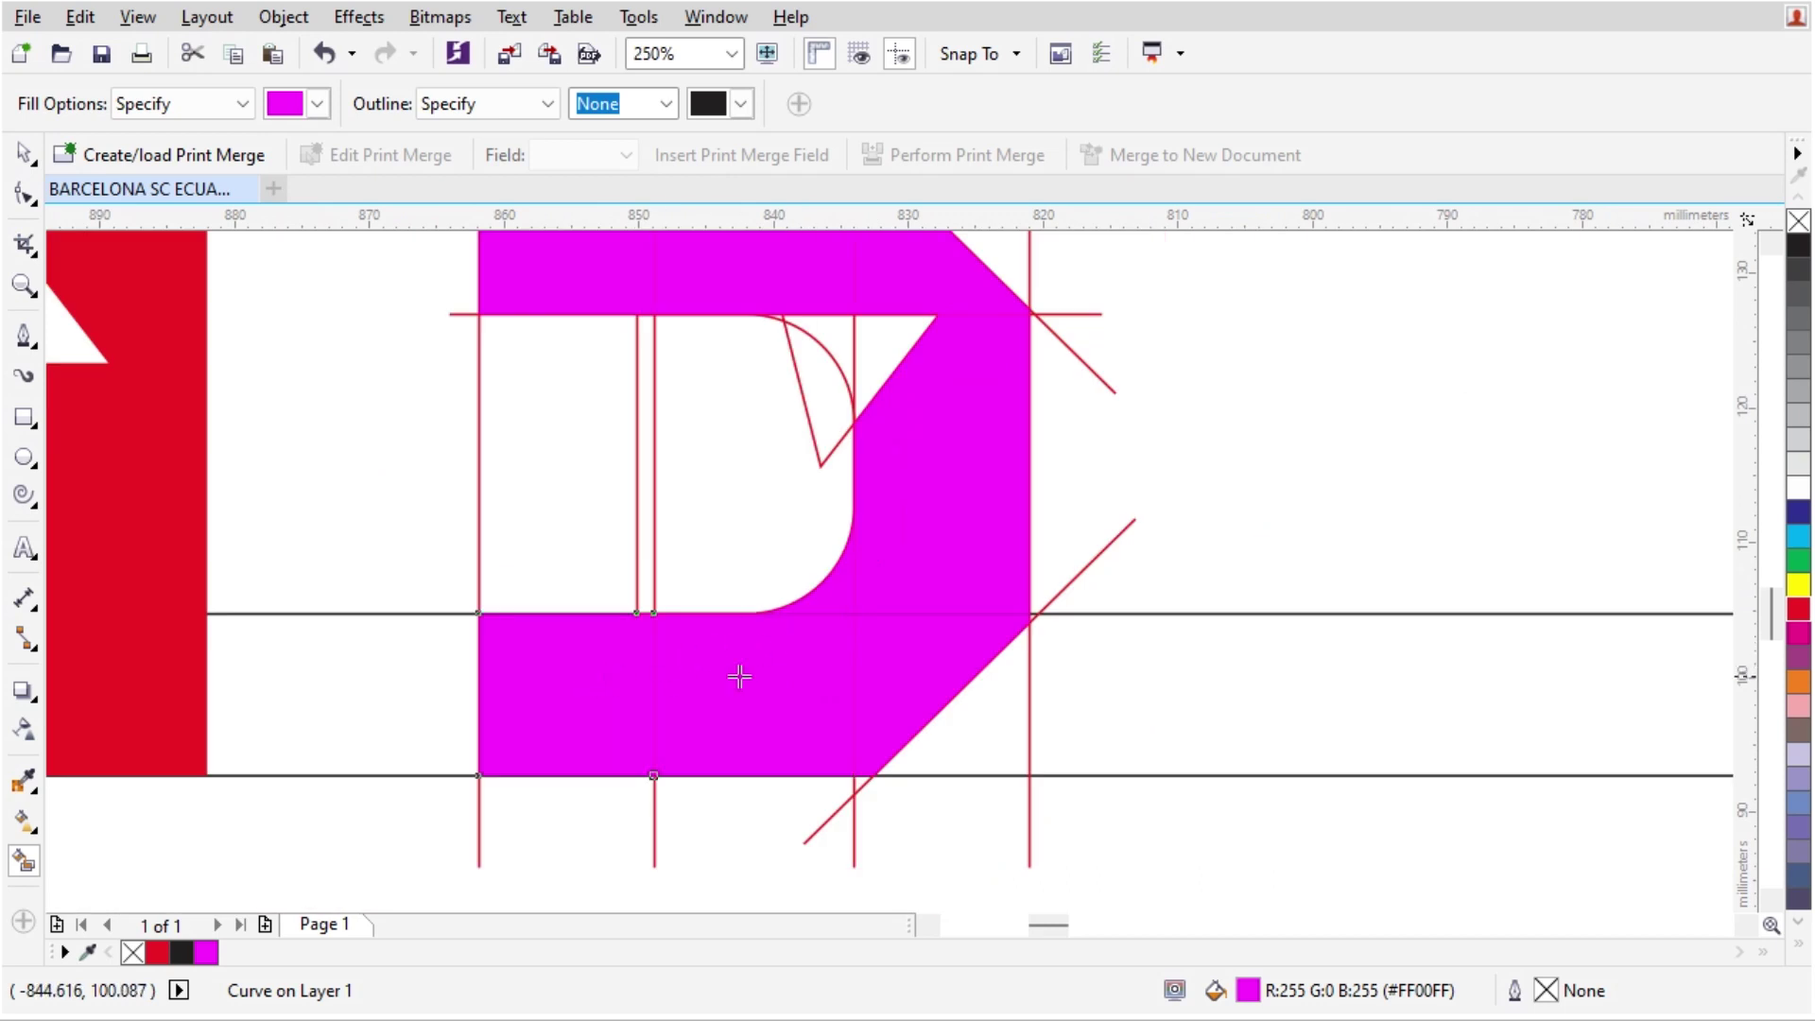
- Weld the five's base sections to its lower right side and colour the shape red
{"action": "scroll", "coordinate": [741, 677], "scroll_direction": "down", "scroll_amount": 1}
{"action": "left_click", "coordinate": [26, 157]}
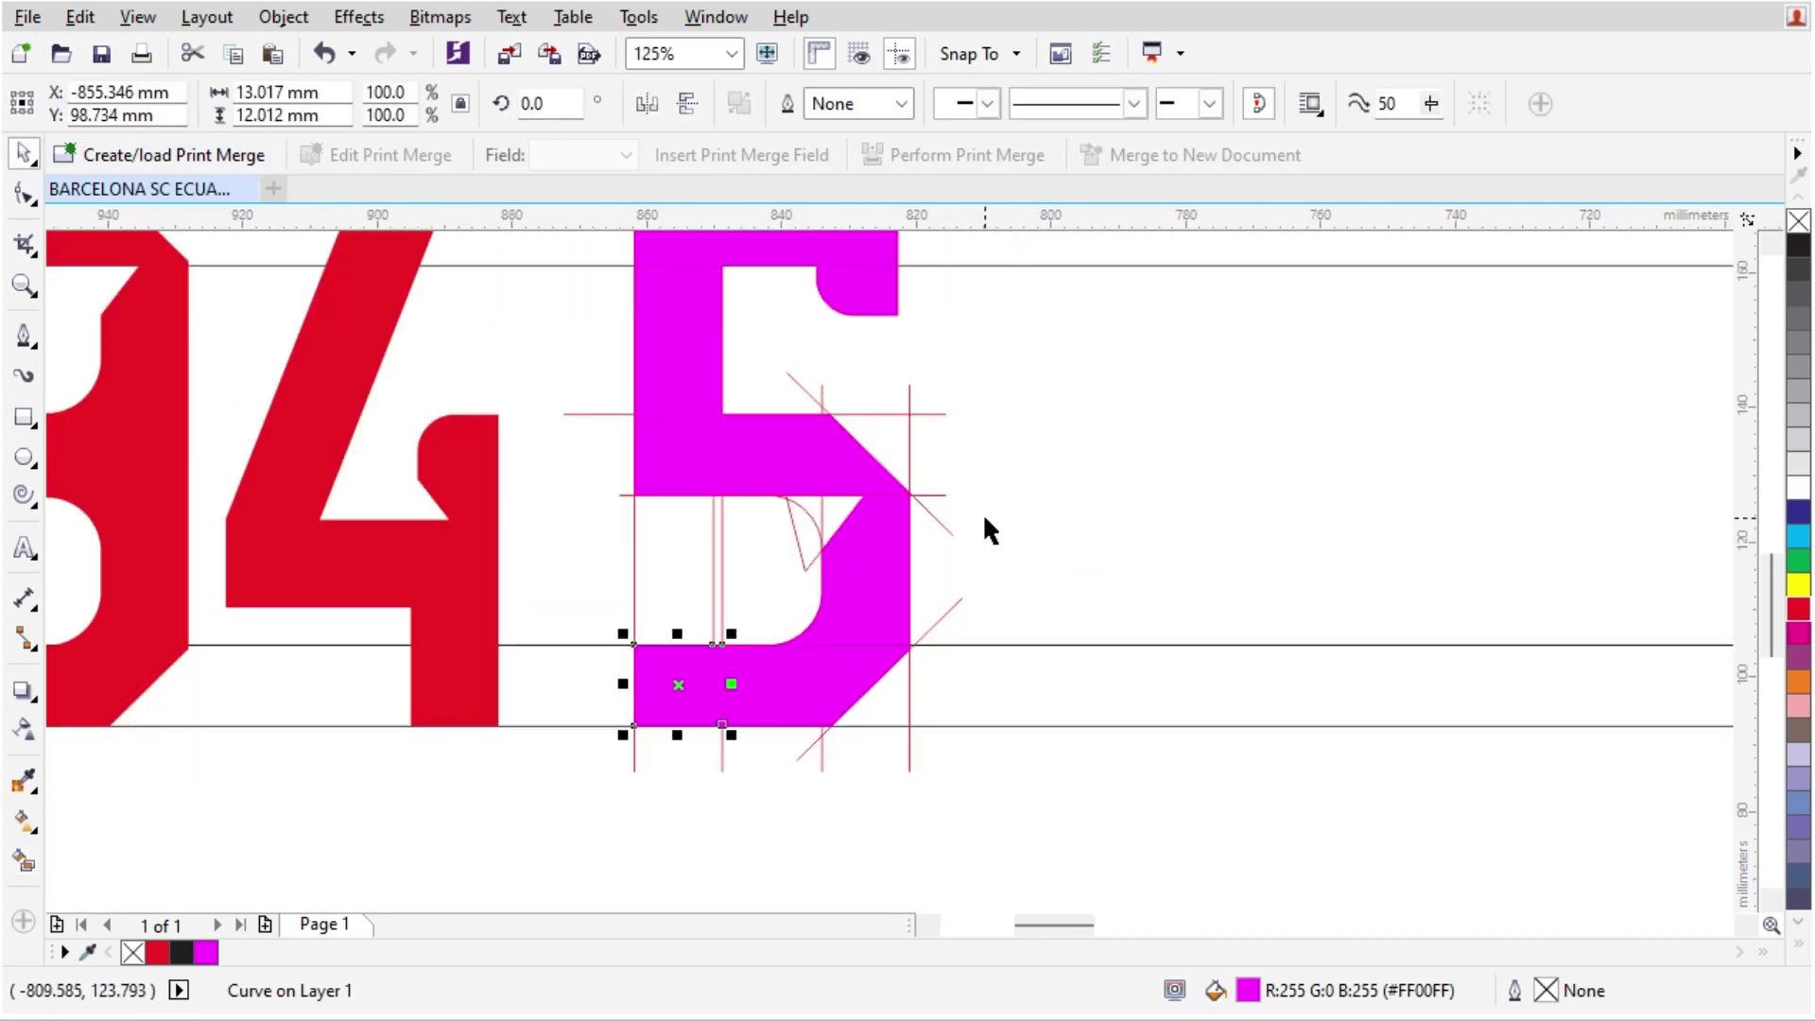
{"action": "scroll", "coordinate": [970, 514], "scroll_direction": "down", "scroll_amount": 1}
{"action": "scroll", "coordinate": [841, 529], "scroll_direction": "down", "scroll_amount": 1}
{"action": "scroll", "coordinate": [842, 478], "scroll_direction": "up", "scroll_amount": 1}
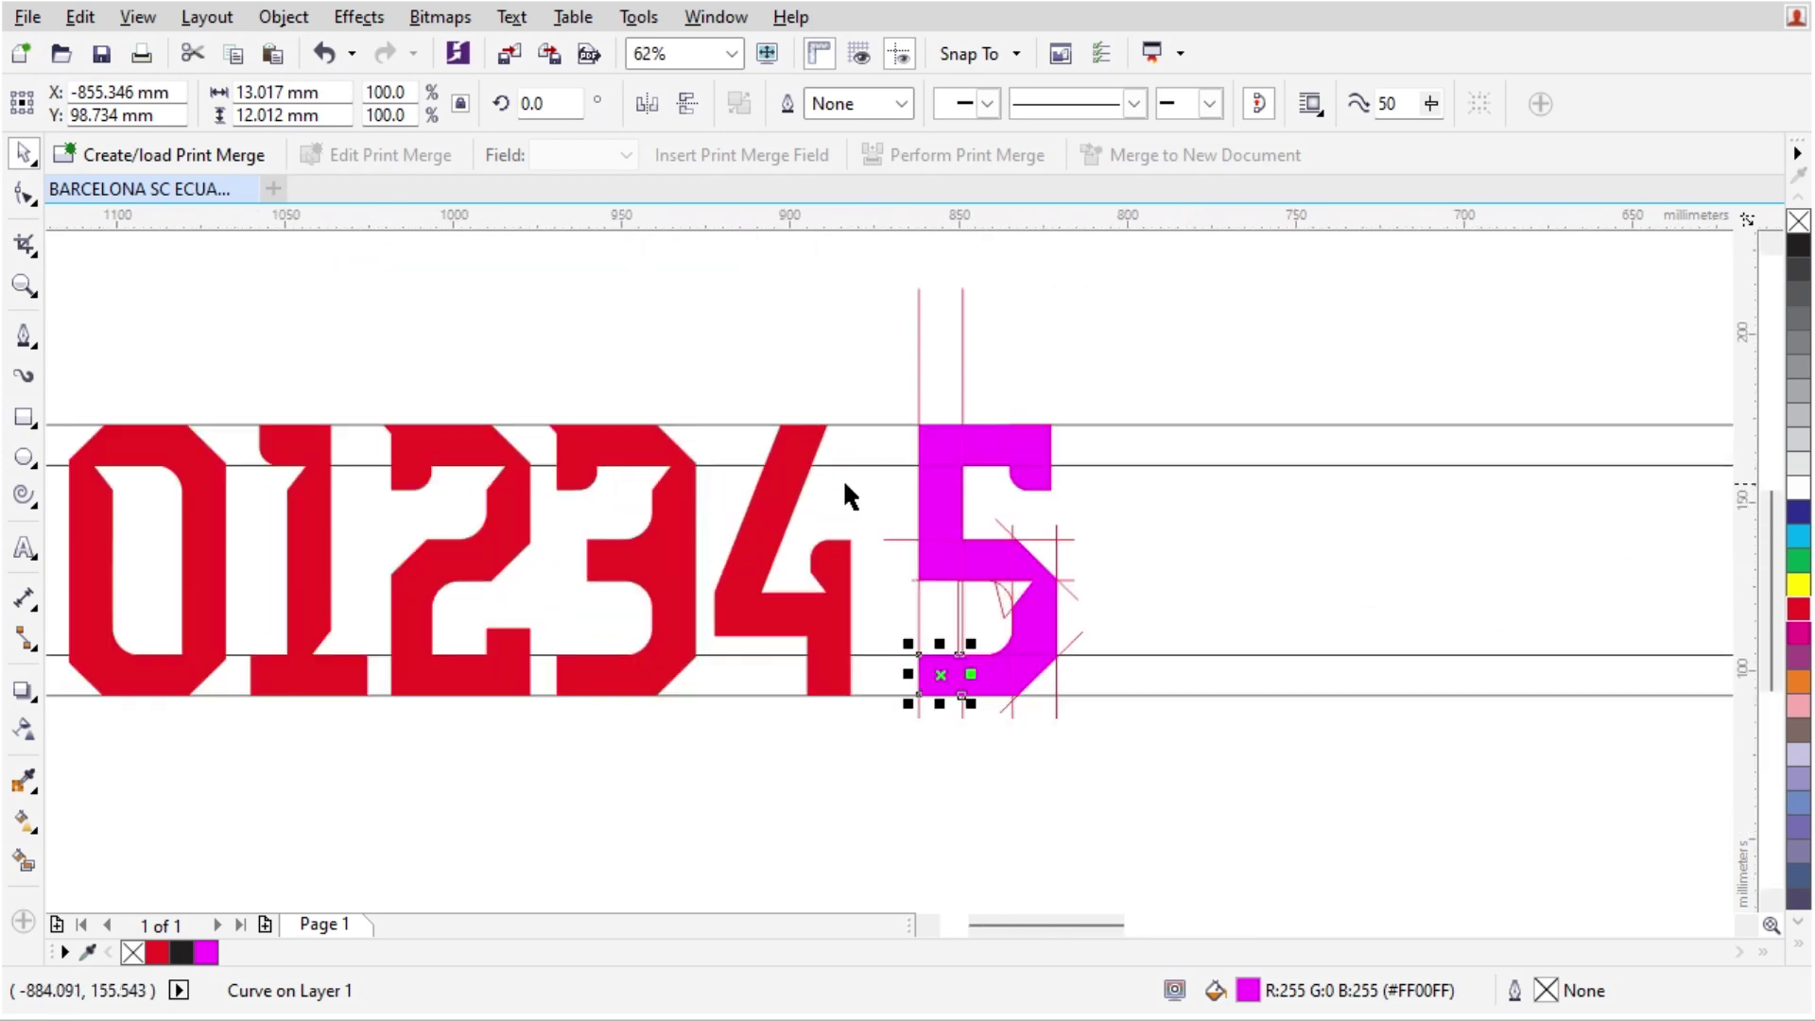
{"action": "scroll", "coordinate": [1004, 634], "scroll_direction": "up", "scroll_amount": 1}
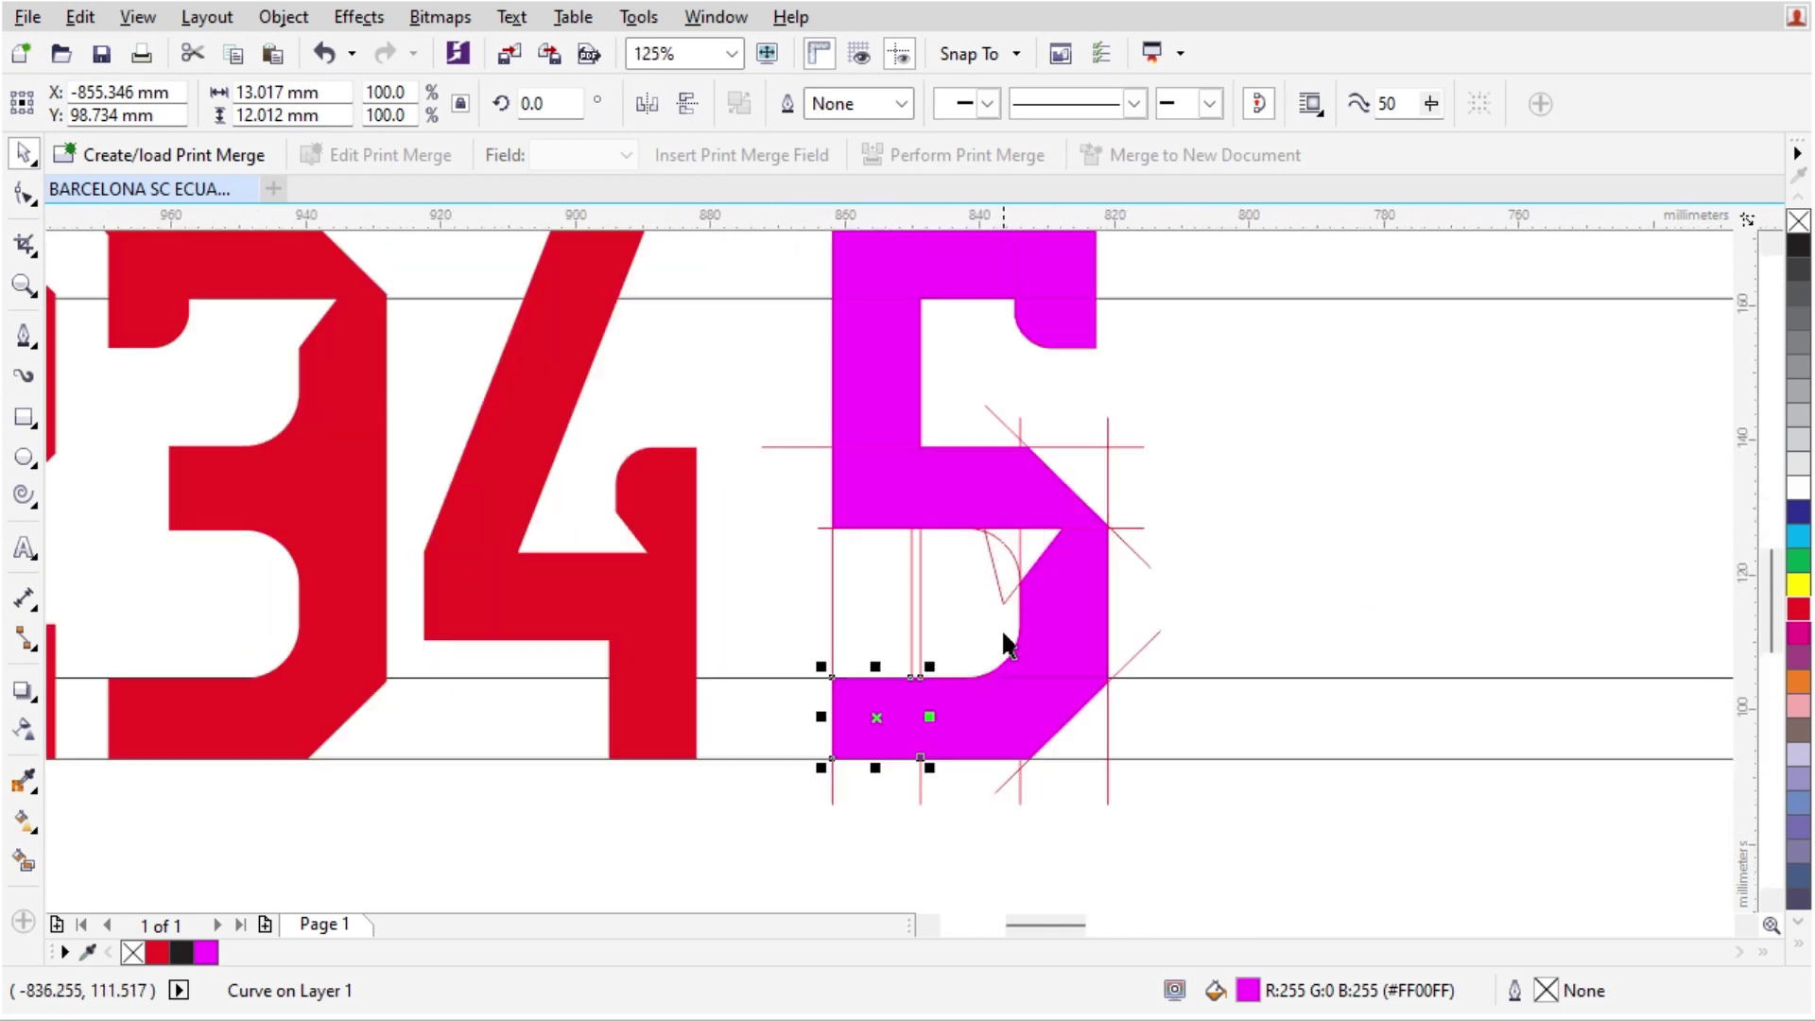
{"action": "left_click", "coordinate": [974, 724], "text": "shift"}
{"action": "scroll", "coordinate": [1036, 663], "scroll_direction": "up", "scroll_amount": 1}
{"action": "left_click", "coordinate": [1092, 646], "text": "shift"}
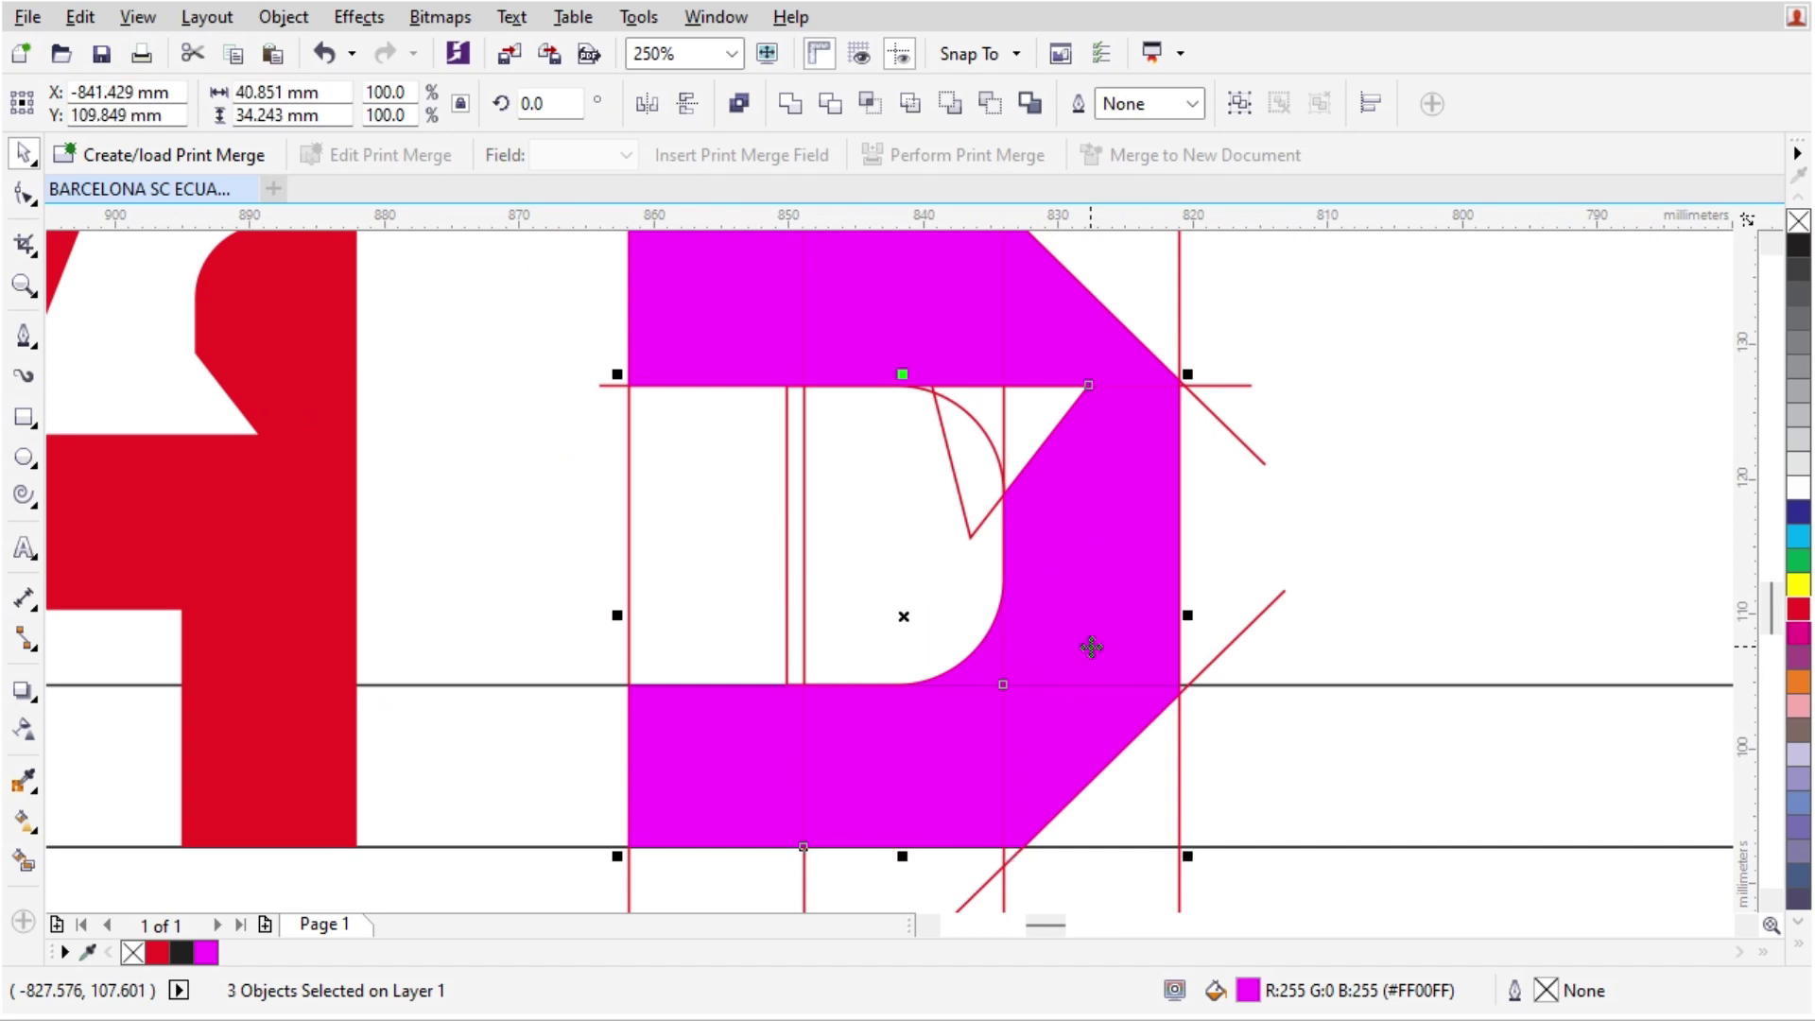
{"action": "left_click", "coordinate": [790, 103]}
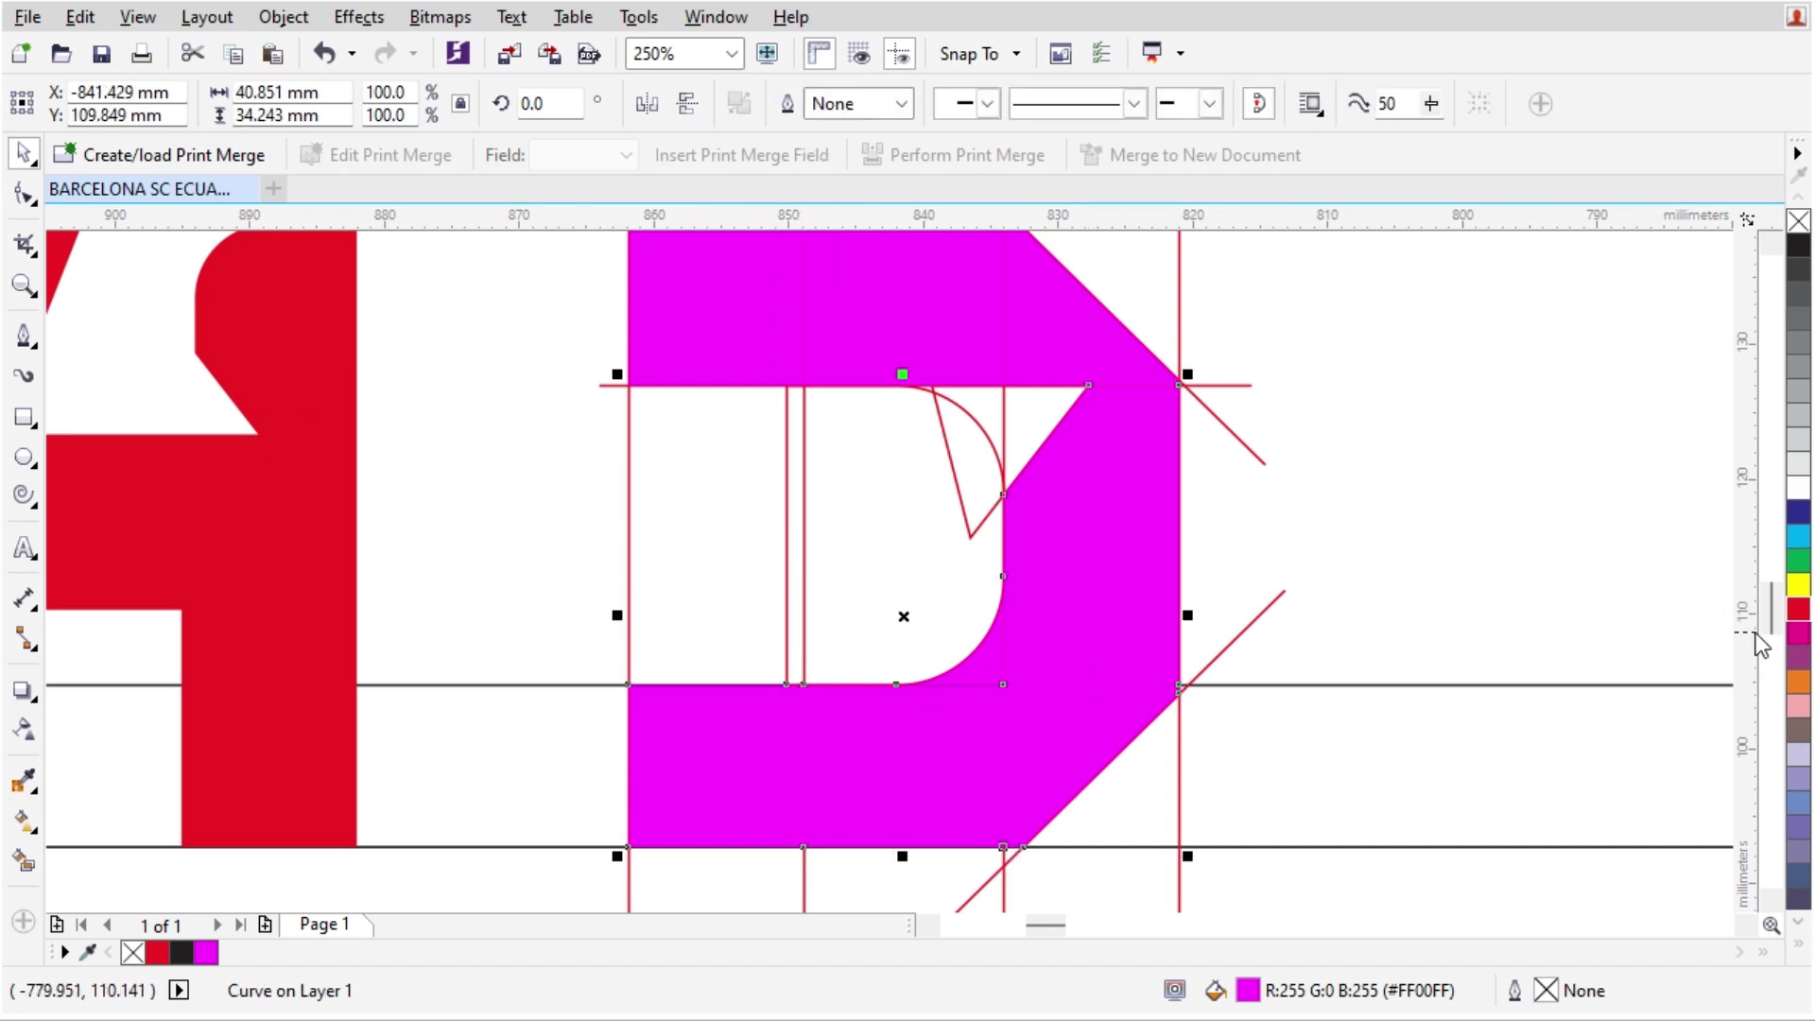
{"action": "left_click", "coordinate": [1799, 609]}
{"action": "left_click", "coordinate": [1596, 613]}
- Weld the small rounded inner corner section to the five's red lower shape
{"action": "left_click", "coordinate": [947, 677]}
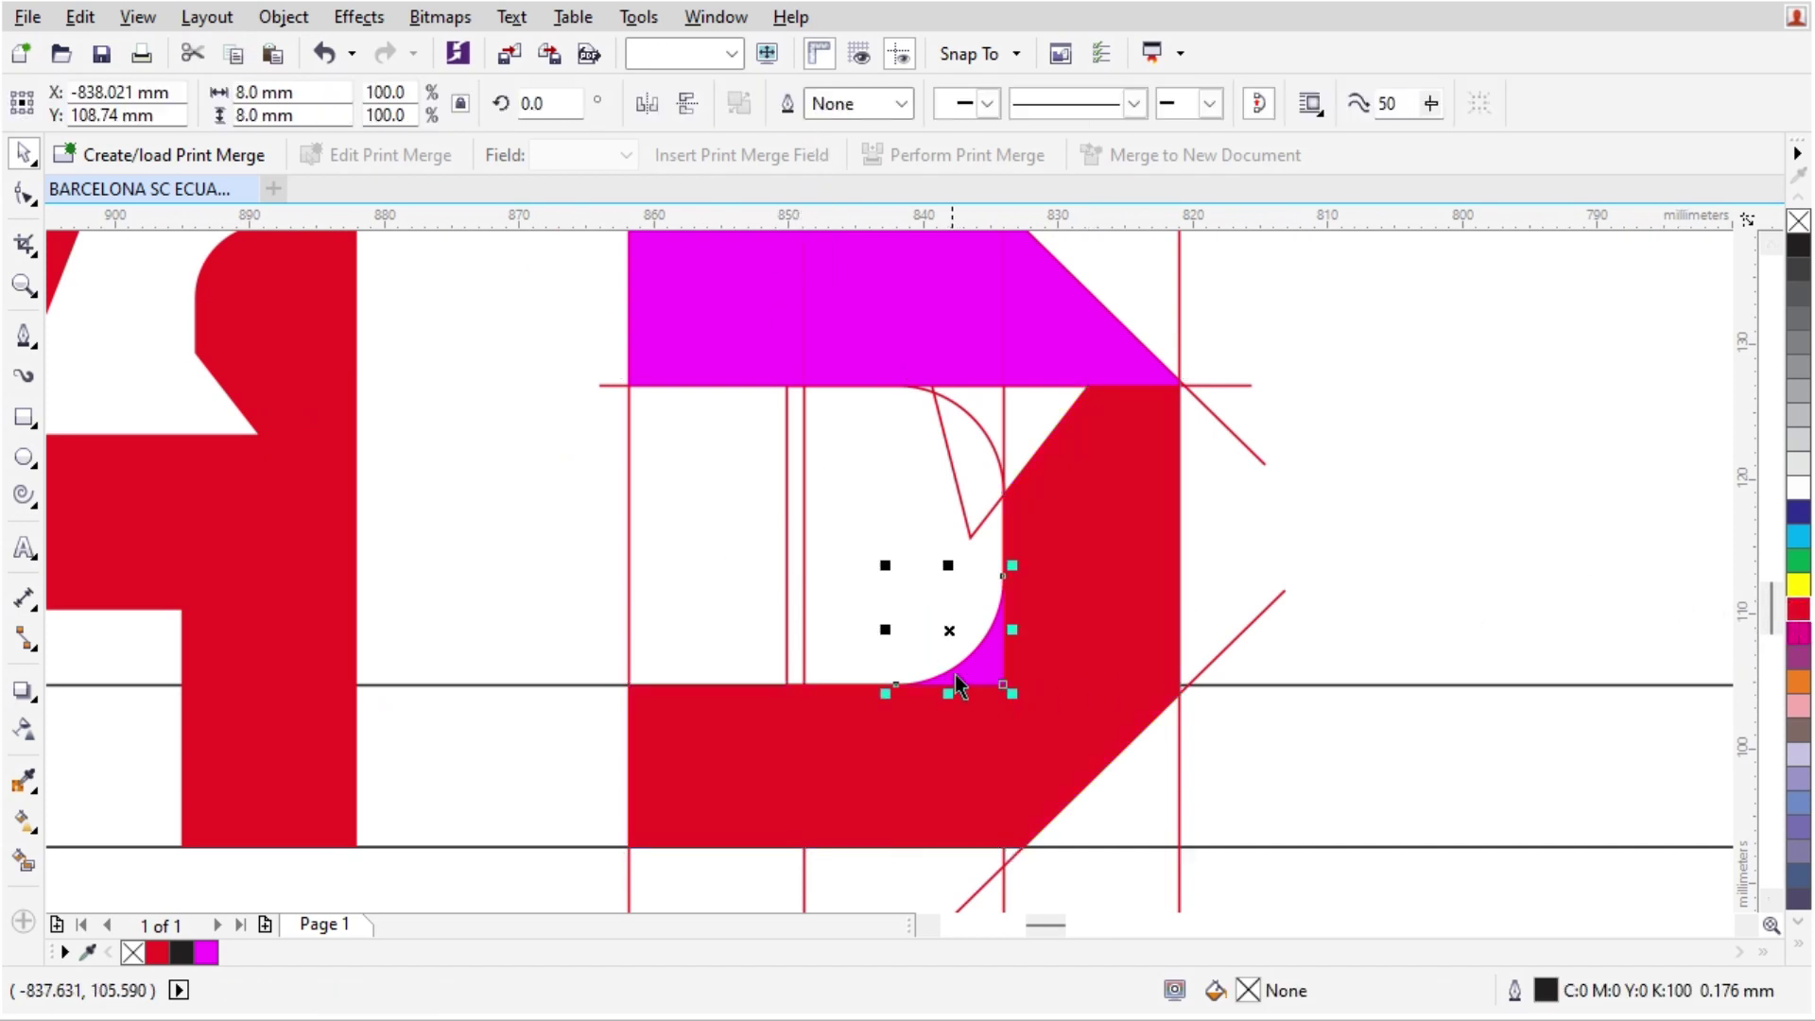
{"action": "left_click", "coordinate": [1115, 620], "text": "shift"}
{"action": "left_click", "coordinate": [790, 103]}
- Weld the five's magenta crossbar sections to the red lower shape
{"action": "left_click", "coordinate": [1049, 312]}
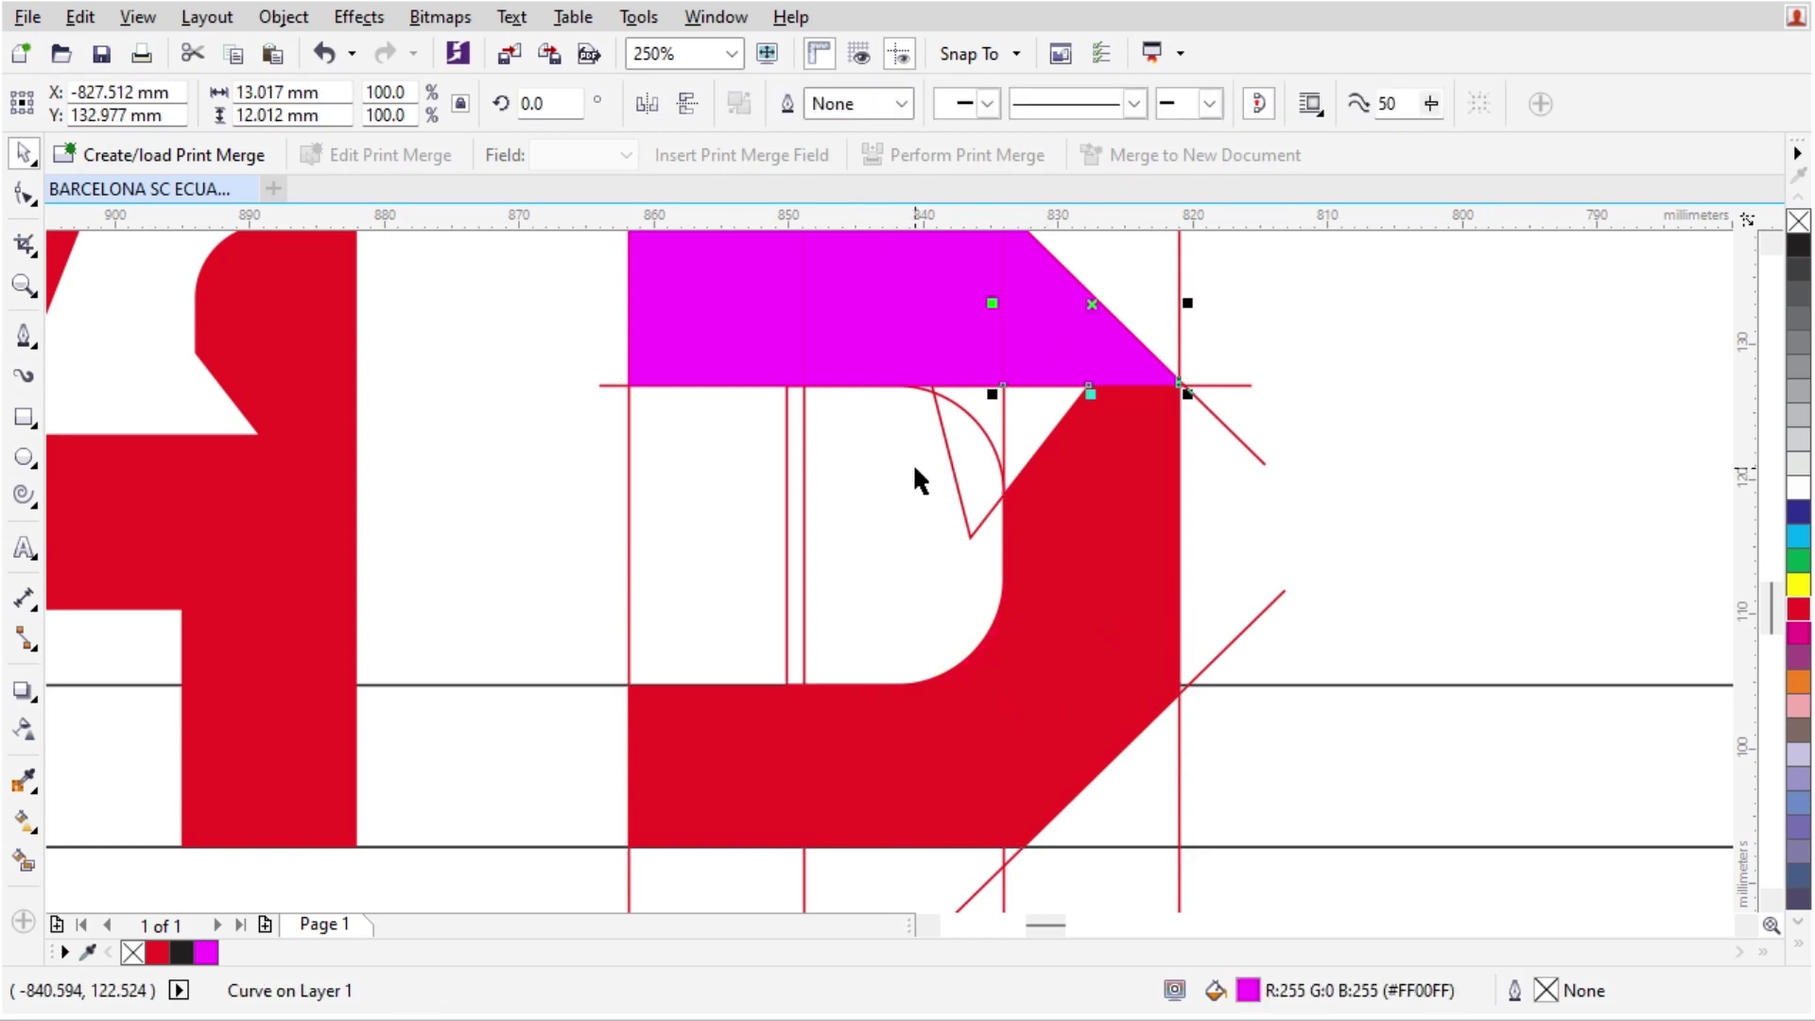
{"action": "scroll", "coordinate": [906, 435], "scroll_direction": "up", "scroll_amount": 1}
{"action": "left_click", "coordinate": [898, 388], "text": "shift"}
{"action": "left_click", "coordinate": [1102, 636], "text": "shift"}
{"action": "left_click", "coordinate": [1105, 639], "text": "shift"}
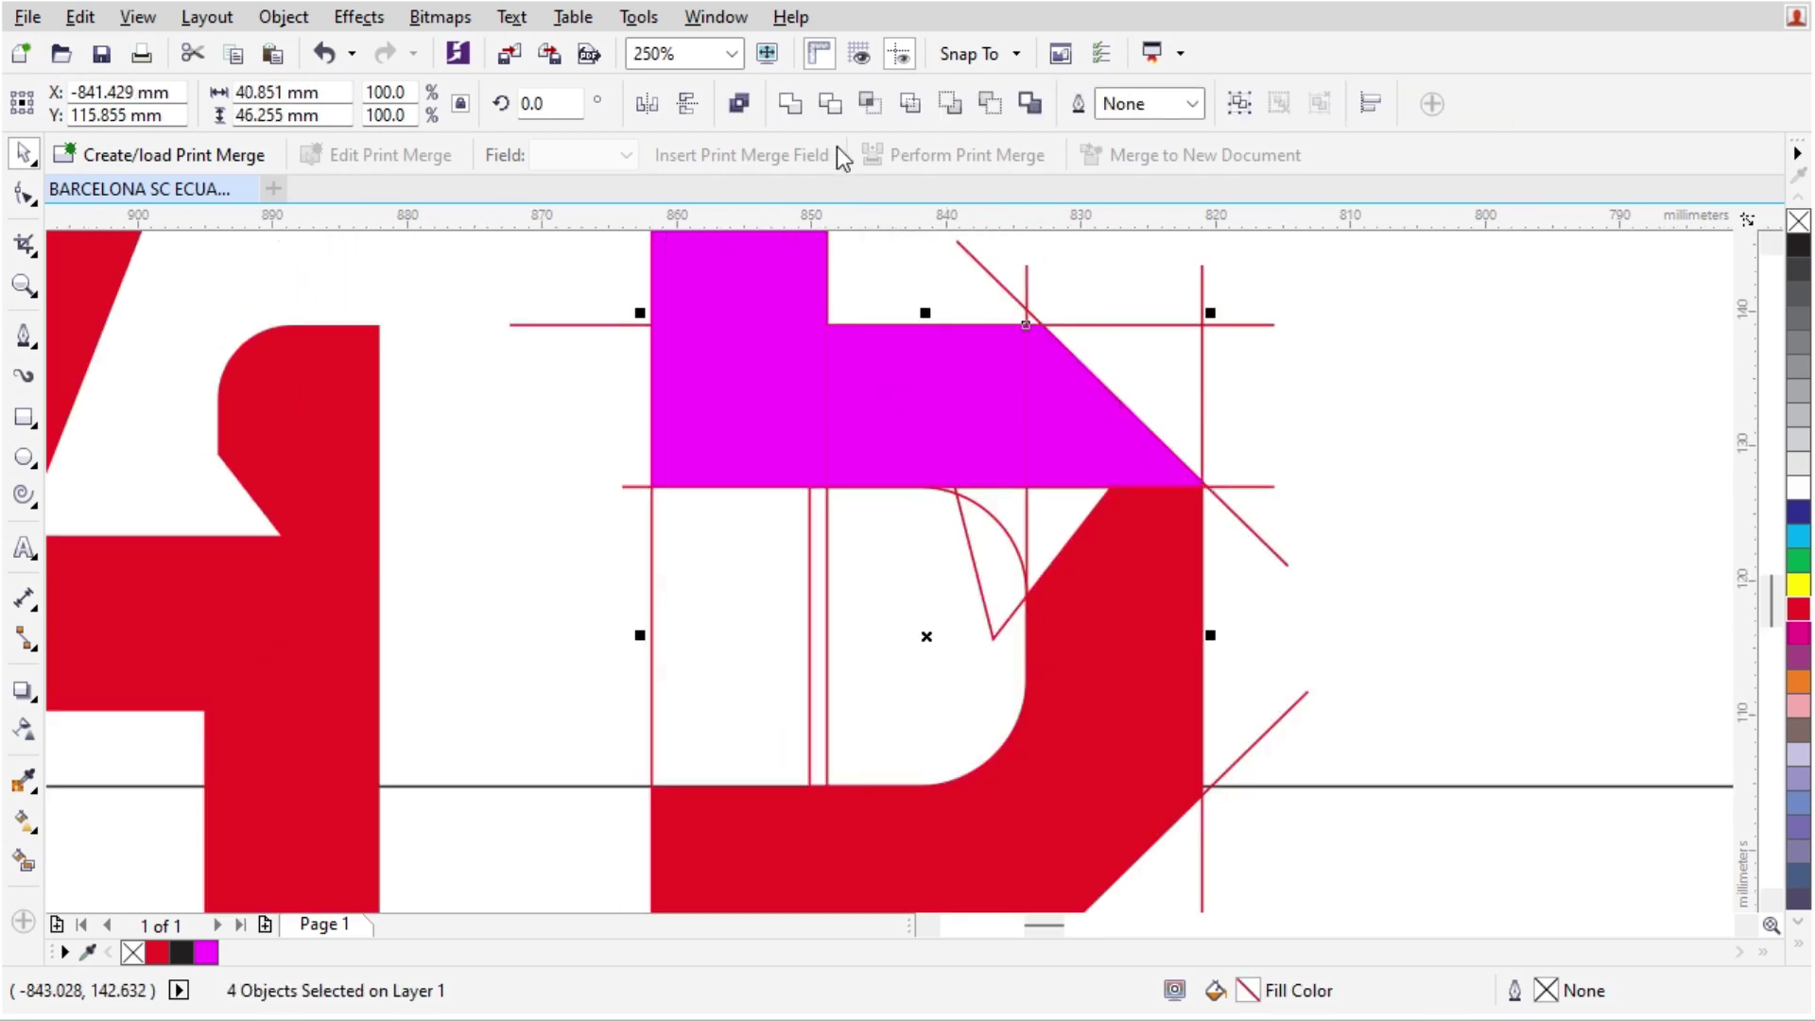
{"action": "left_click", "coordinate": [792, 103]}
- Weld the five's magenta upper left stem to the red crossbar and lower shape
{"action": "scroll", "coordinate": [867, 523], "scroll_direction": "down", "scroll_amount": 2}
{"action": "scroll", "coordinate": [867, 523], "scroll_direction": "up", "scroll_amount": 2}
{"action": "left_click", "coordinate": [798, 450], "text": "shift"}
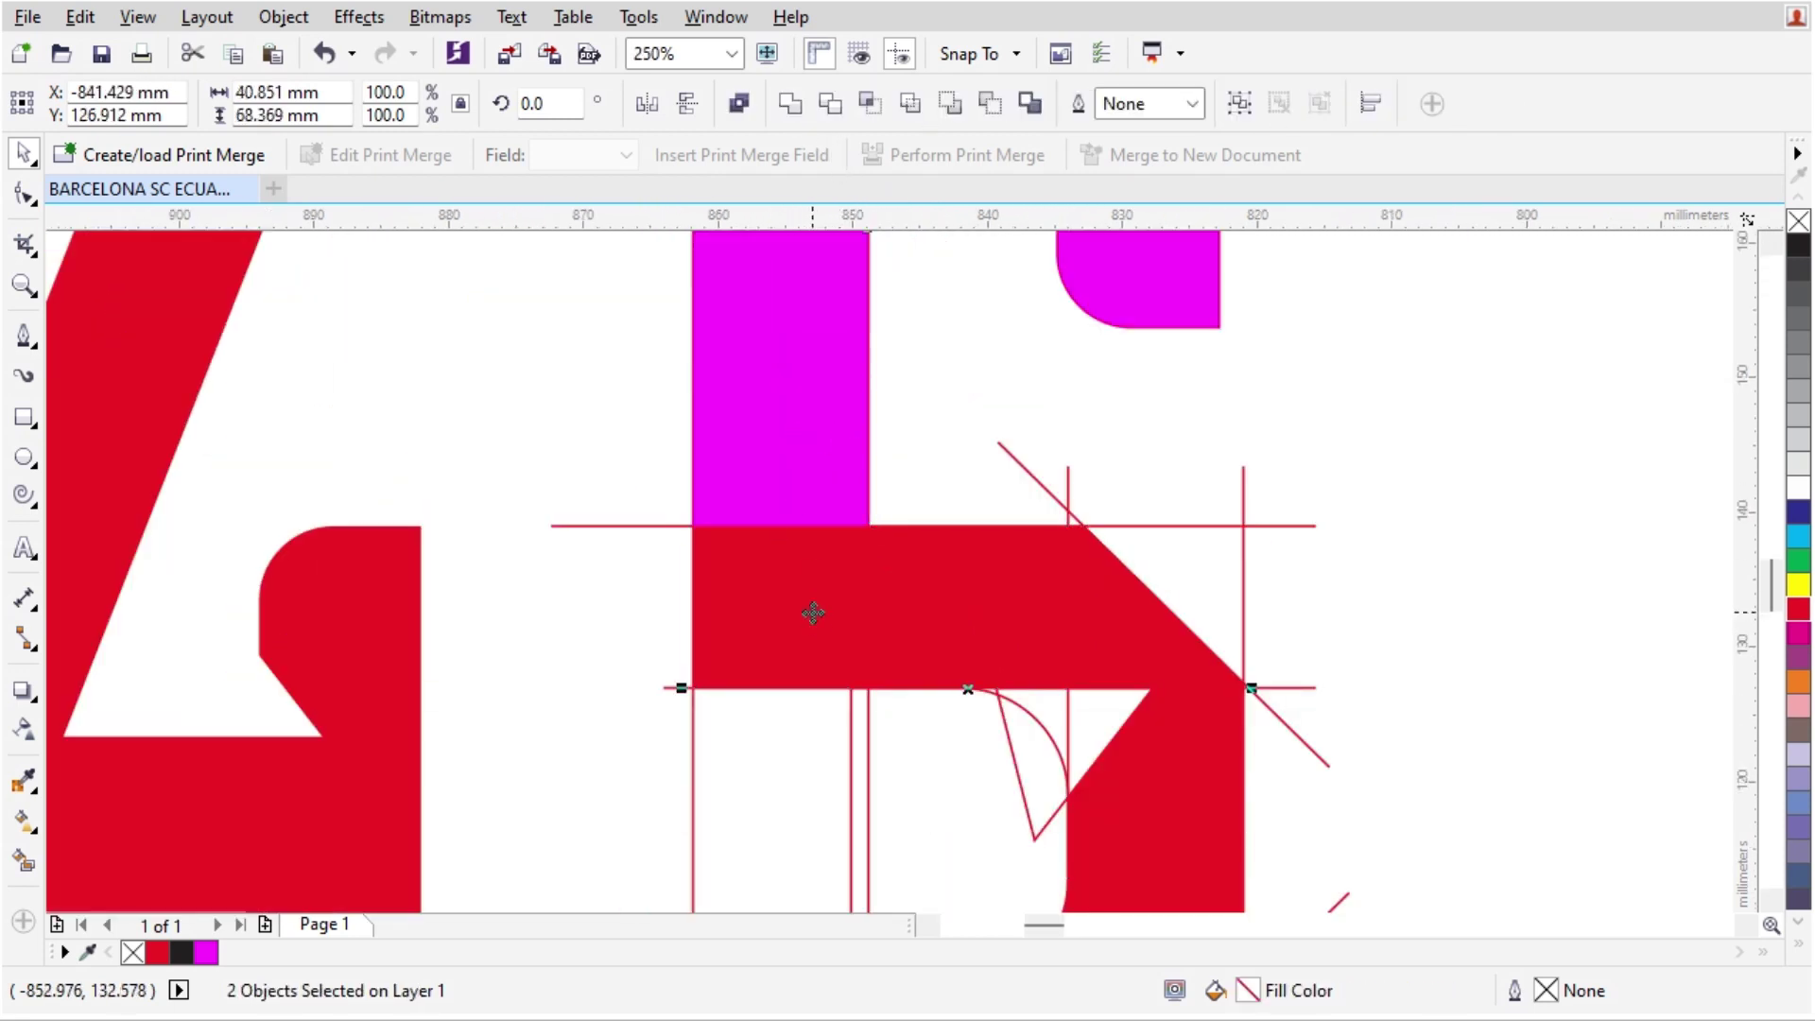
{"action": "left_click", "coordinate": [791, 106]}
- Weld the five's top bar sections and rounded hook to the red stem
{"action": "scroll", "coordinate": [898, 676], "scroll_direction": "down", "scroll_amount": 2}
{"action": "scroll", "coordinate": [871, 510], "scroll_direction": "up", "scroll_amount": 2}
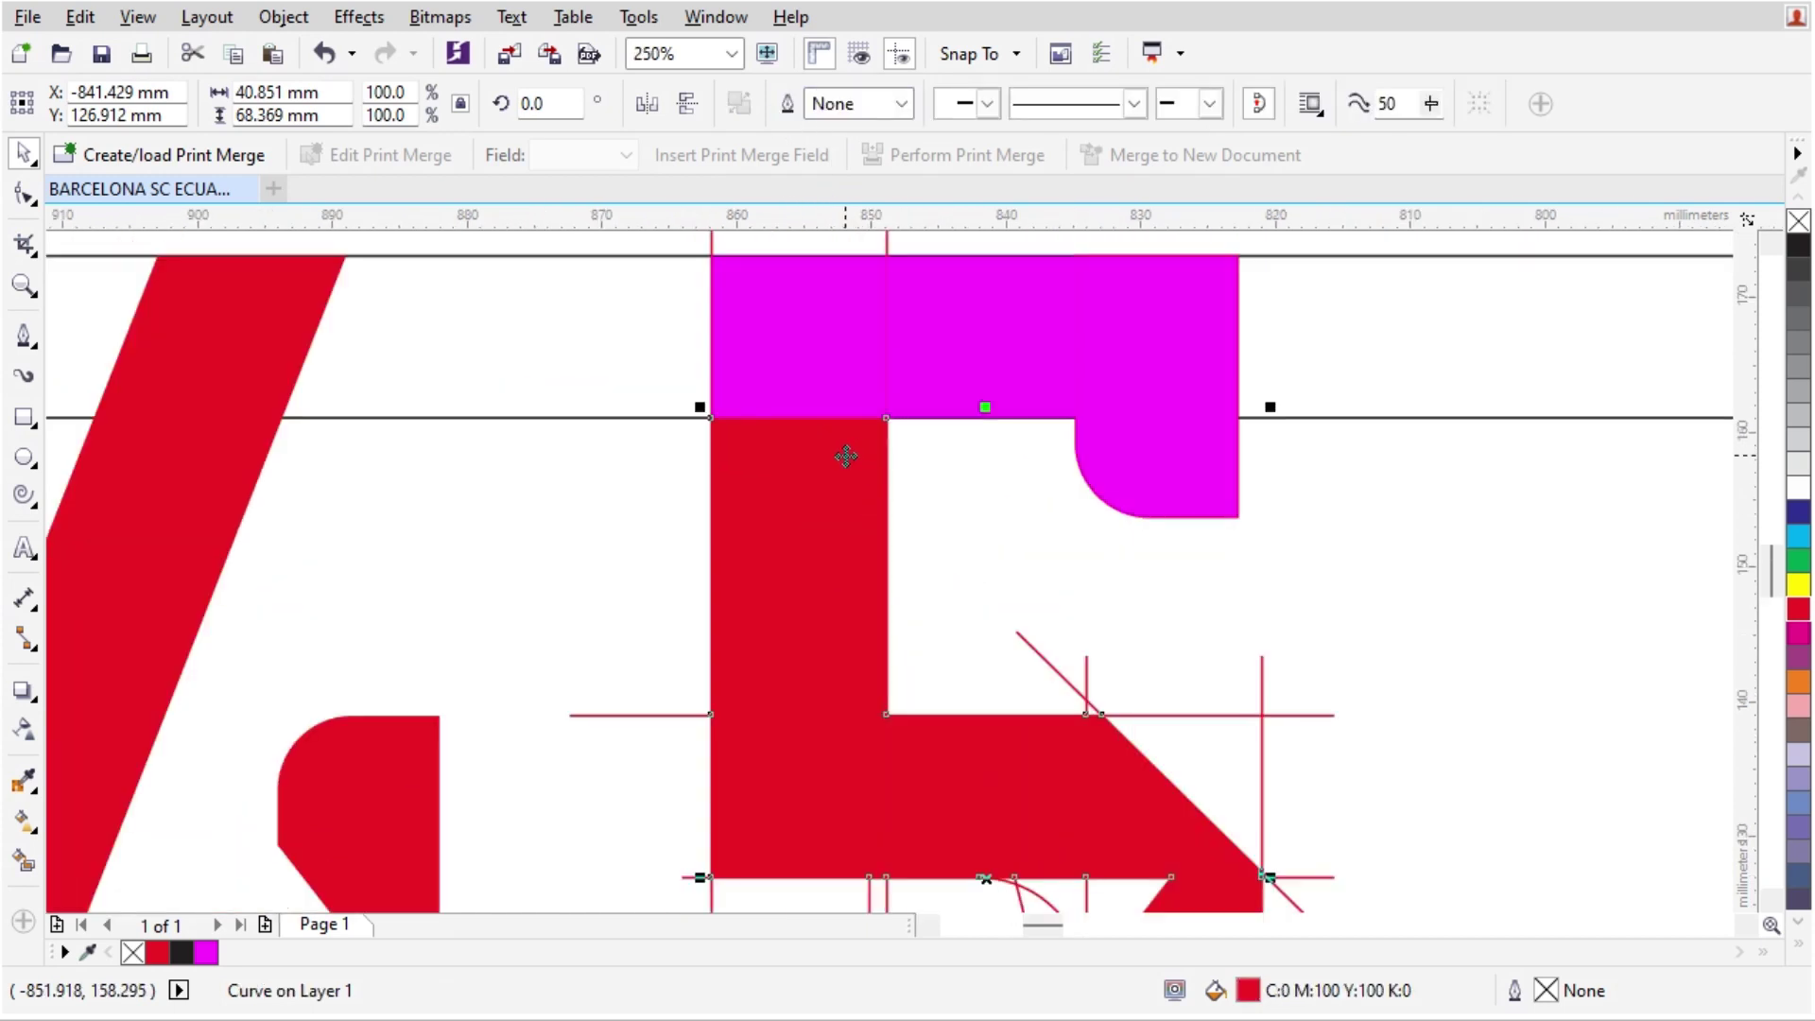
{"action": "left_click", "coordinate": [790, 300]}
{"action": "left_click", "coordinate": [1070, 390]}
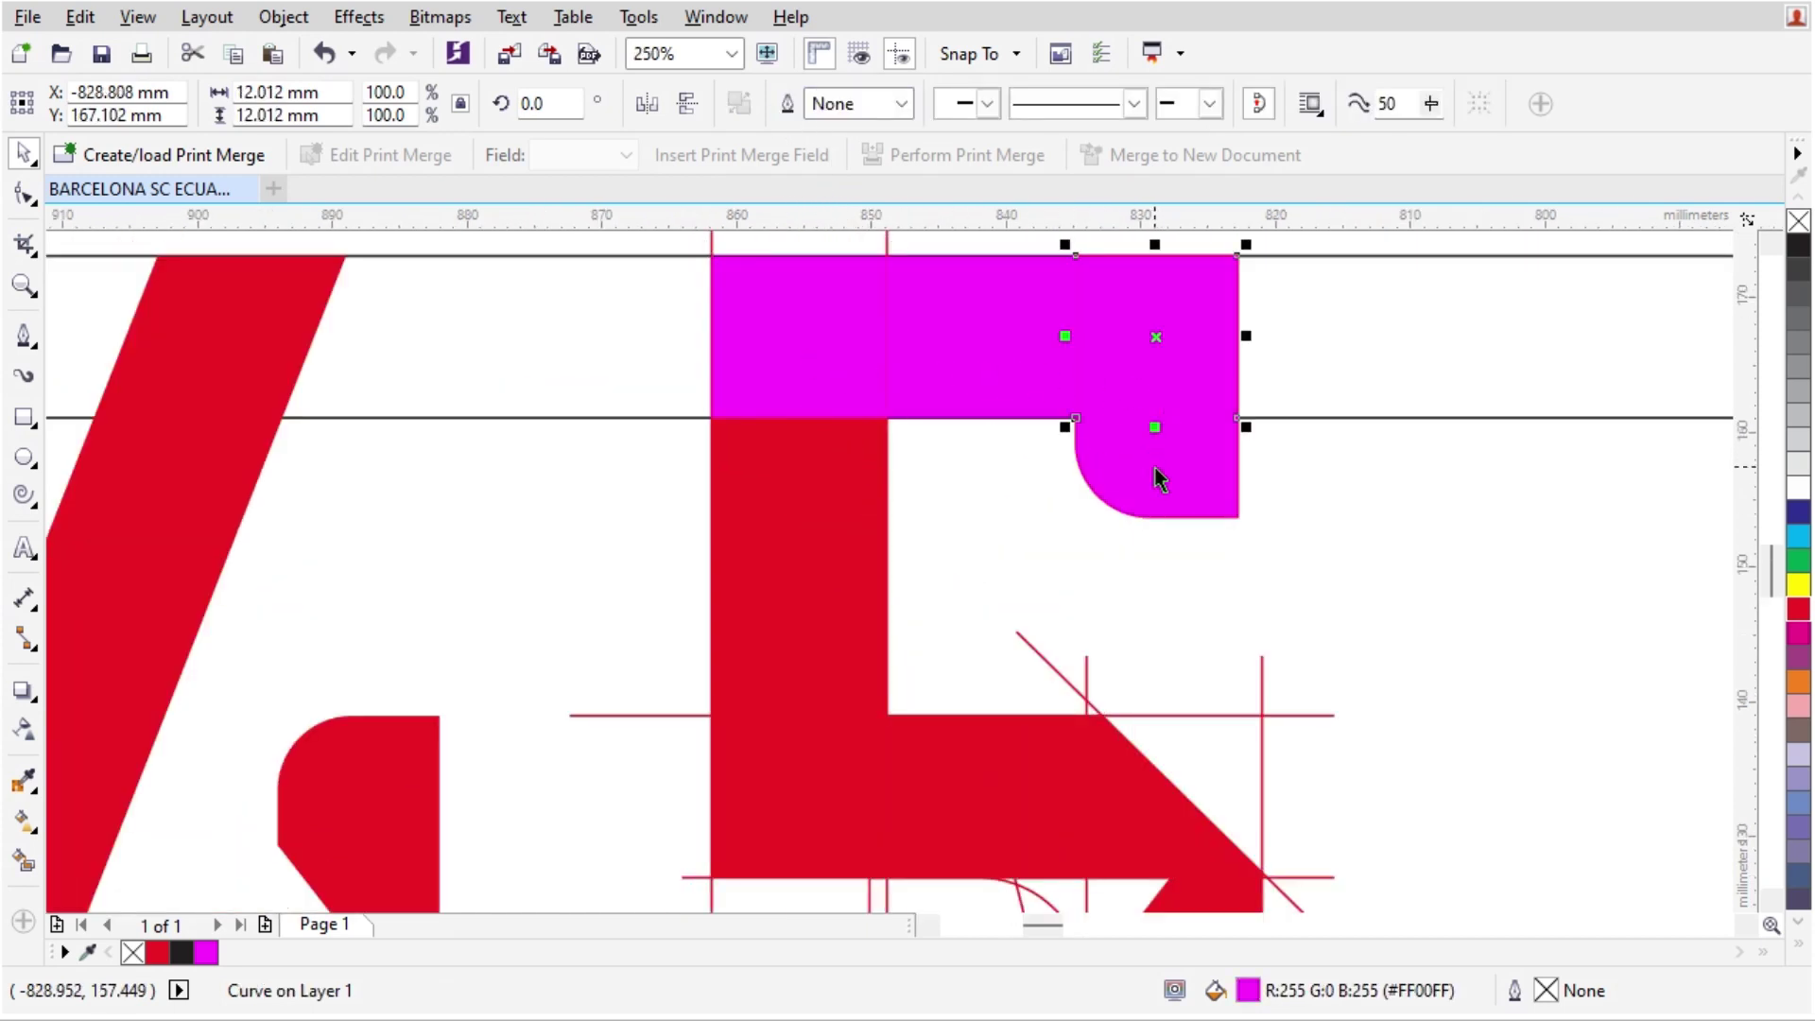
{"action": "left_click", "coordinate": [1108, 357], "text": "shift"}
{"action": "left_click", "coordinate": [980, 338], "text": "shift"}
{"action": "left_click", "coordinate": [796, 330], "text": "shift"}
{"action": "left_click", "coordinate": [791, 495], "text": "shift"}
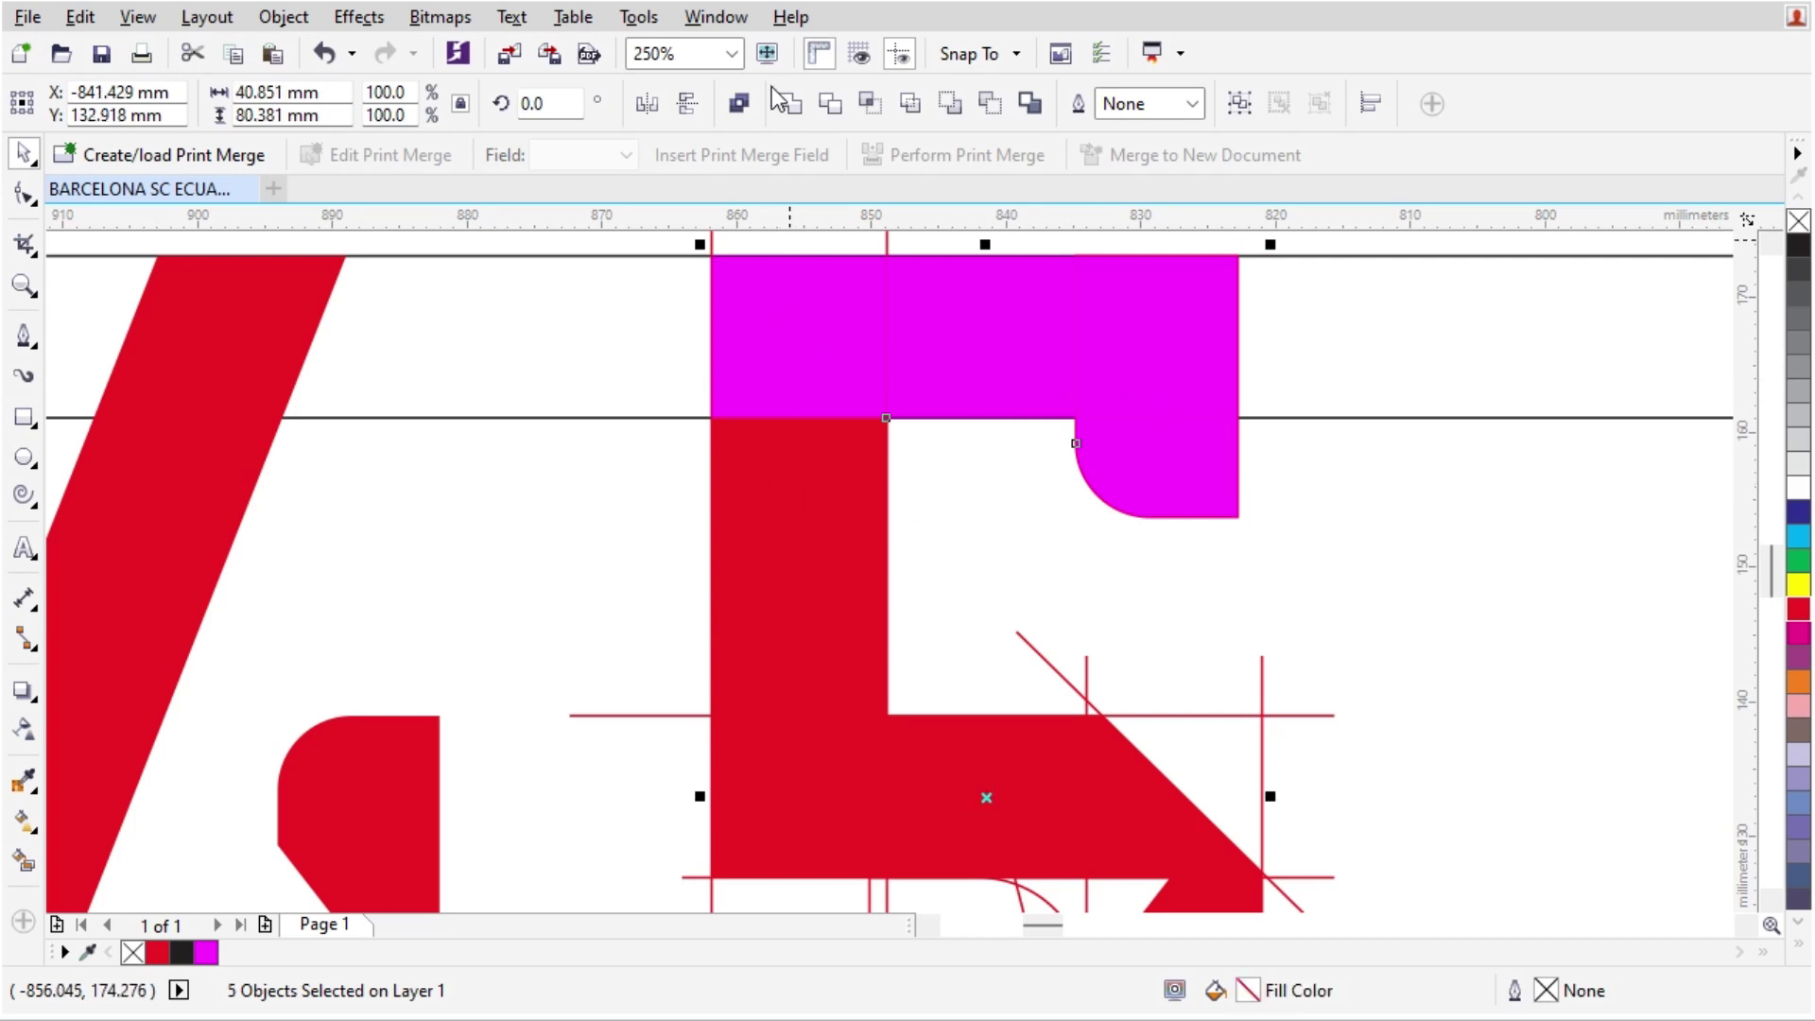
{"action": "left_click", "coordinate": [777, 97]}
- Clear away the five's construction guidelines and place the red five beside the four
{"action": "scroll", "coordinate": [895, 426], "scroll_direction": "down", "scroll_amount": 2}
{"action": "left_click_drag", "start_coordinate": [895, 425], "coordinate": [1282, 419]}
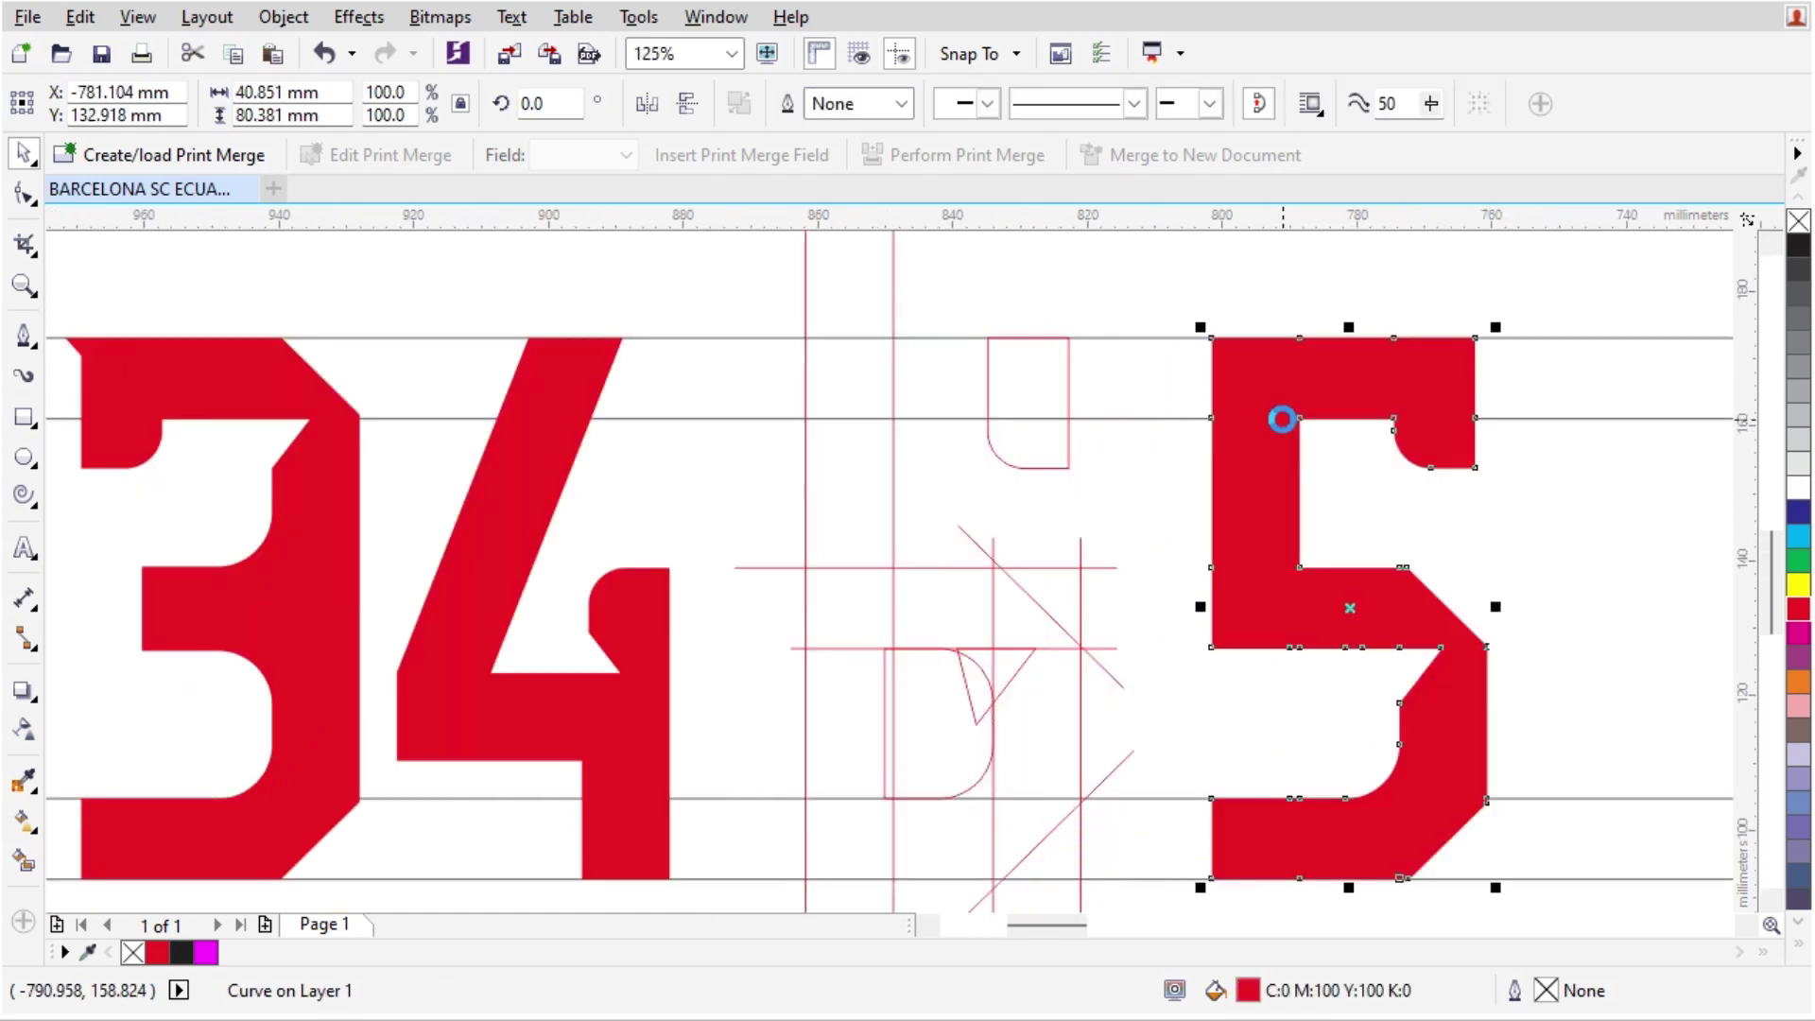
{"action": "scroll", "coordinate": [1070, 419], "scroll_direction": "down", "scroll_amount": 2}
{"action": "left_click_drag", "start_coordinate": [954, 308], "coordinate": [1074, 610]}
{"action": "scroll", "coordinate": [1096, 463], "scroll_direction": "up", "scroll_amount": 1}
{"action": "key", "text": "Delete"}
{"action": "left_click_drag", "start_coordinate": [1096, 463], "coordinate": [871, 463]}
- Position the six's construction guidelines beside the red five
{"action": "left_click", "coordinate": [1236, 535]}
{"action": "key", "text": "h"}
{"action": "left_click_drag", "start_coordinate": [1237, 534], "coordinate": [1337, 521]}
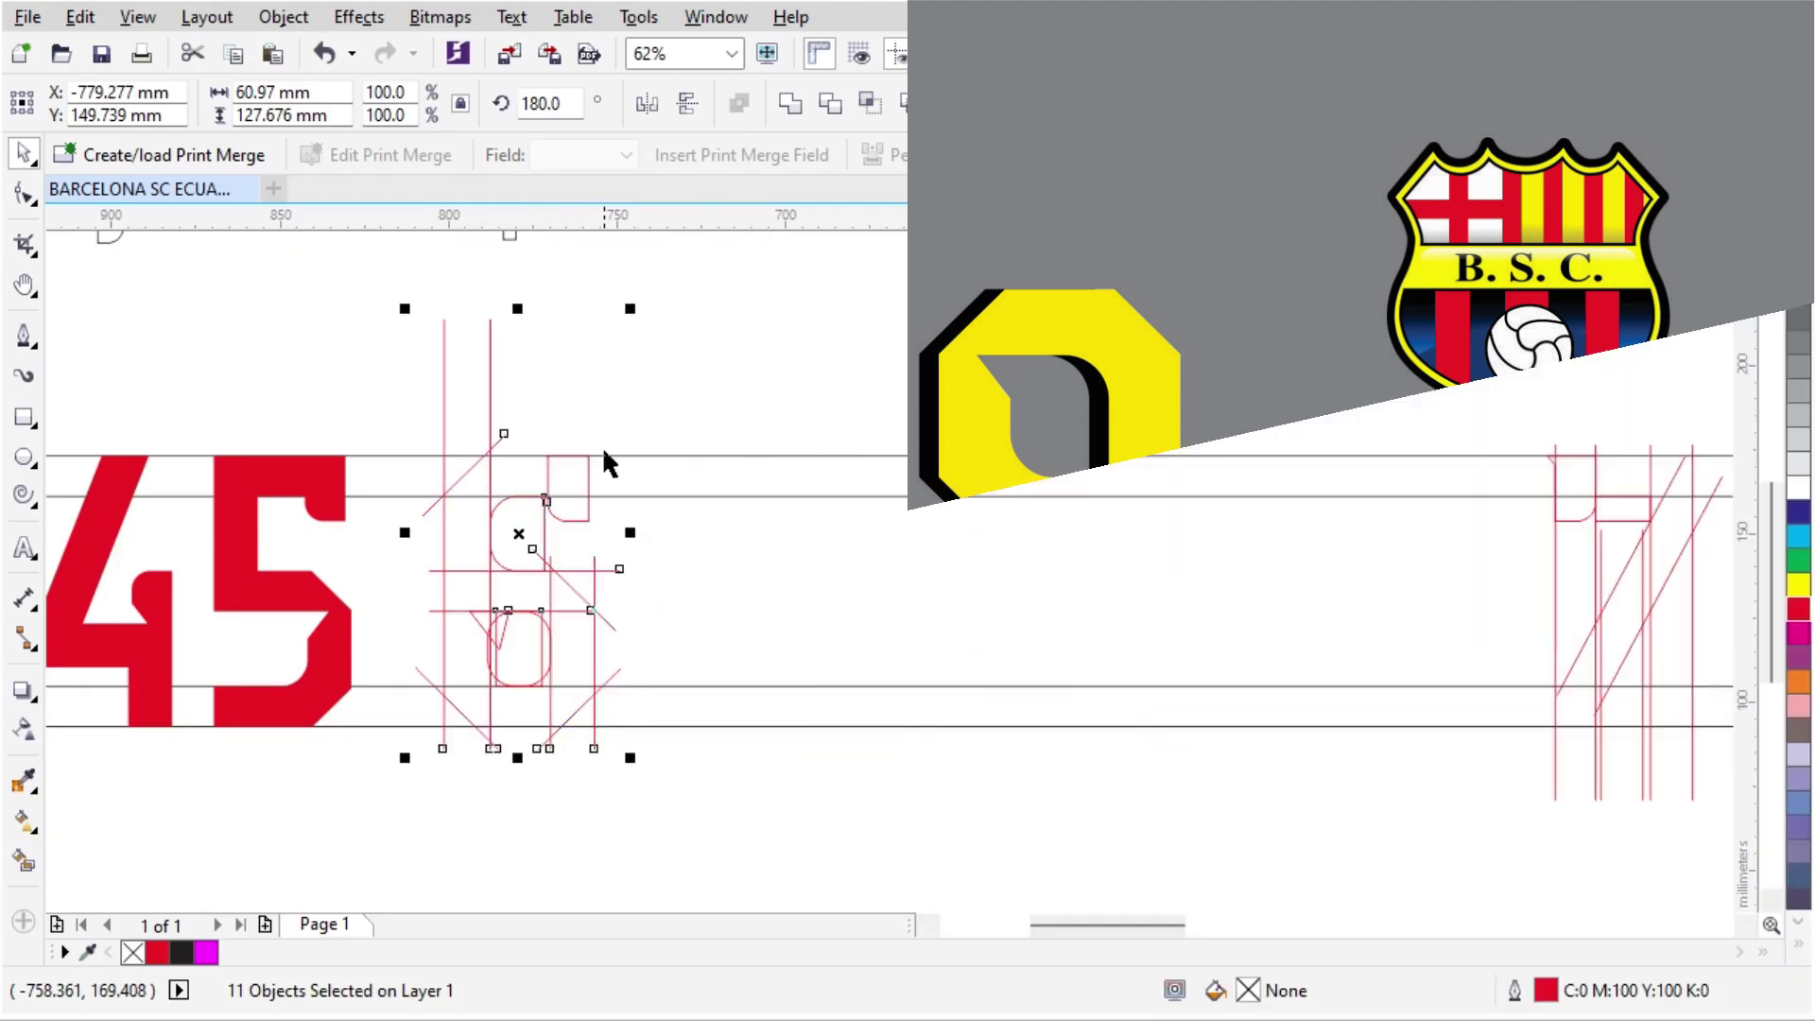
{"action": "left_click", "coordinate": [384, 610]}
- Smart-fill the six's upper hook, top bar, bevelled corner and upper left stem with magenta
{"action": "scroll", "coordinate": [367, 615], "scroll_direction": "up", "scroll_amount": 1}
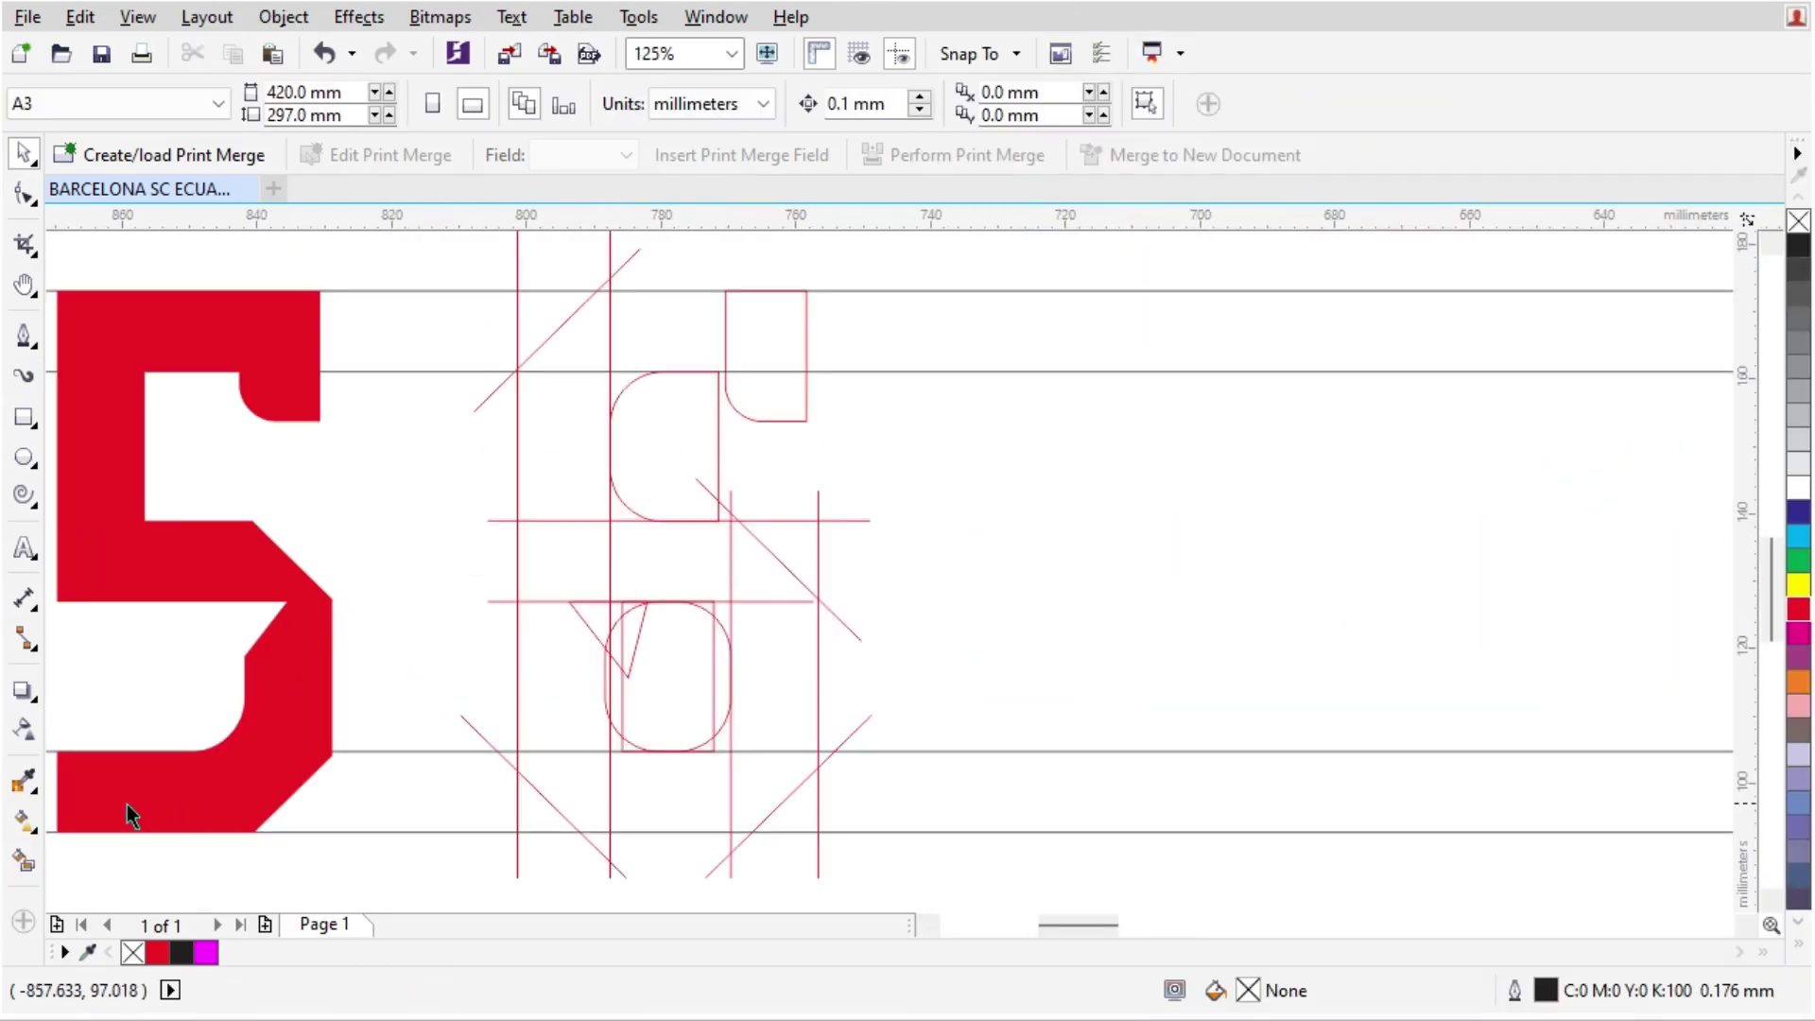
{"action": "left_click", "coordinate": [24, 860]}
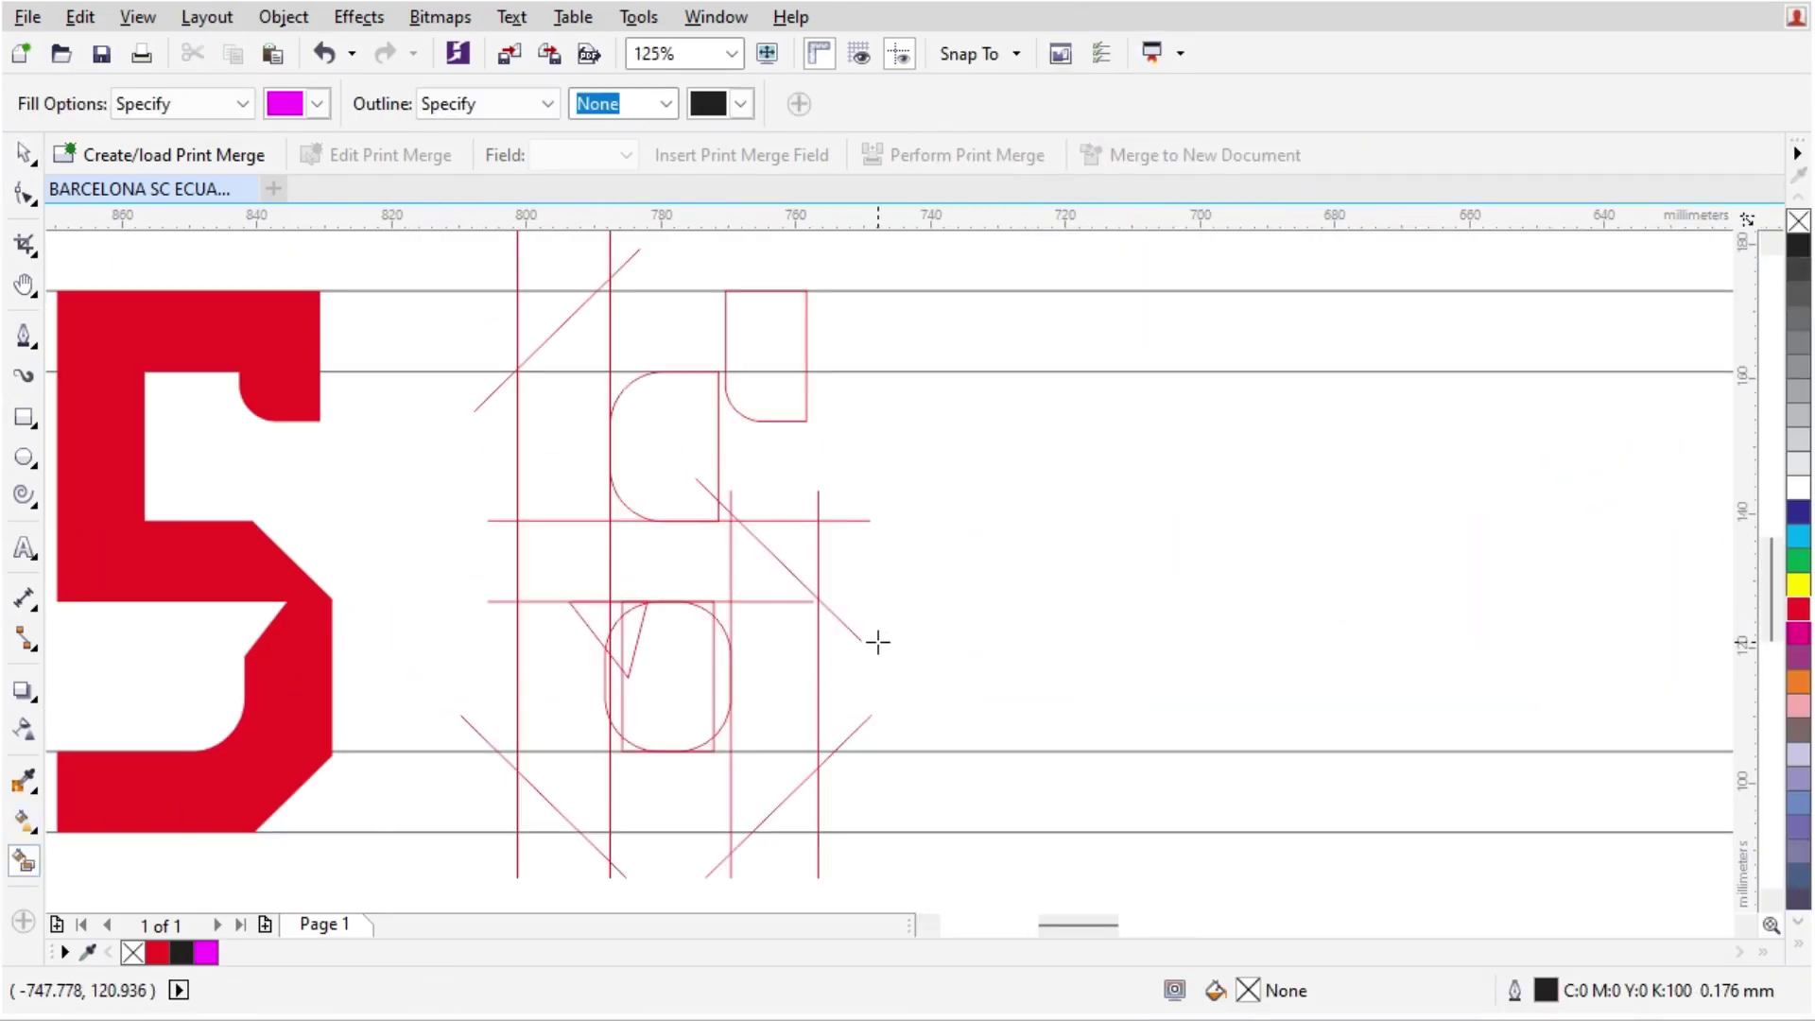
{"action": "scroll", "coordinate": [751, 353], "scroll_direction": "up", "scroll_amount": 1}
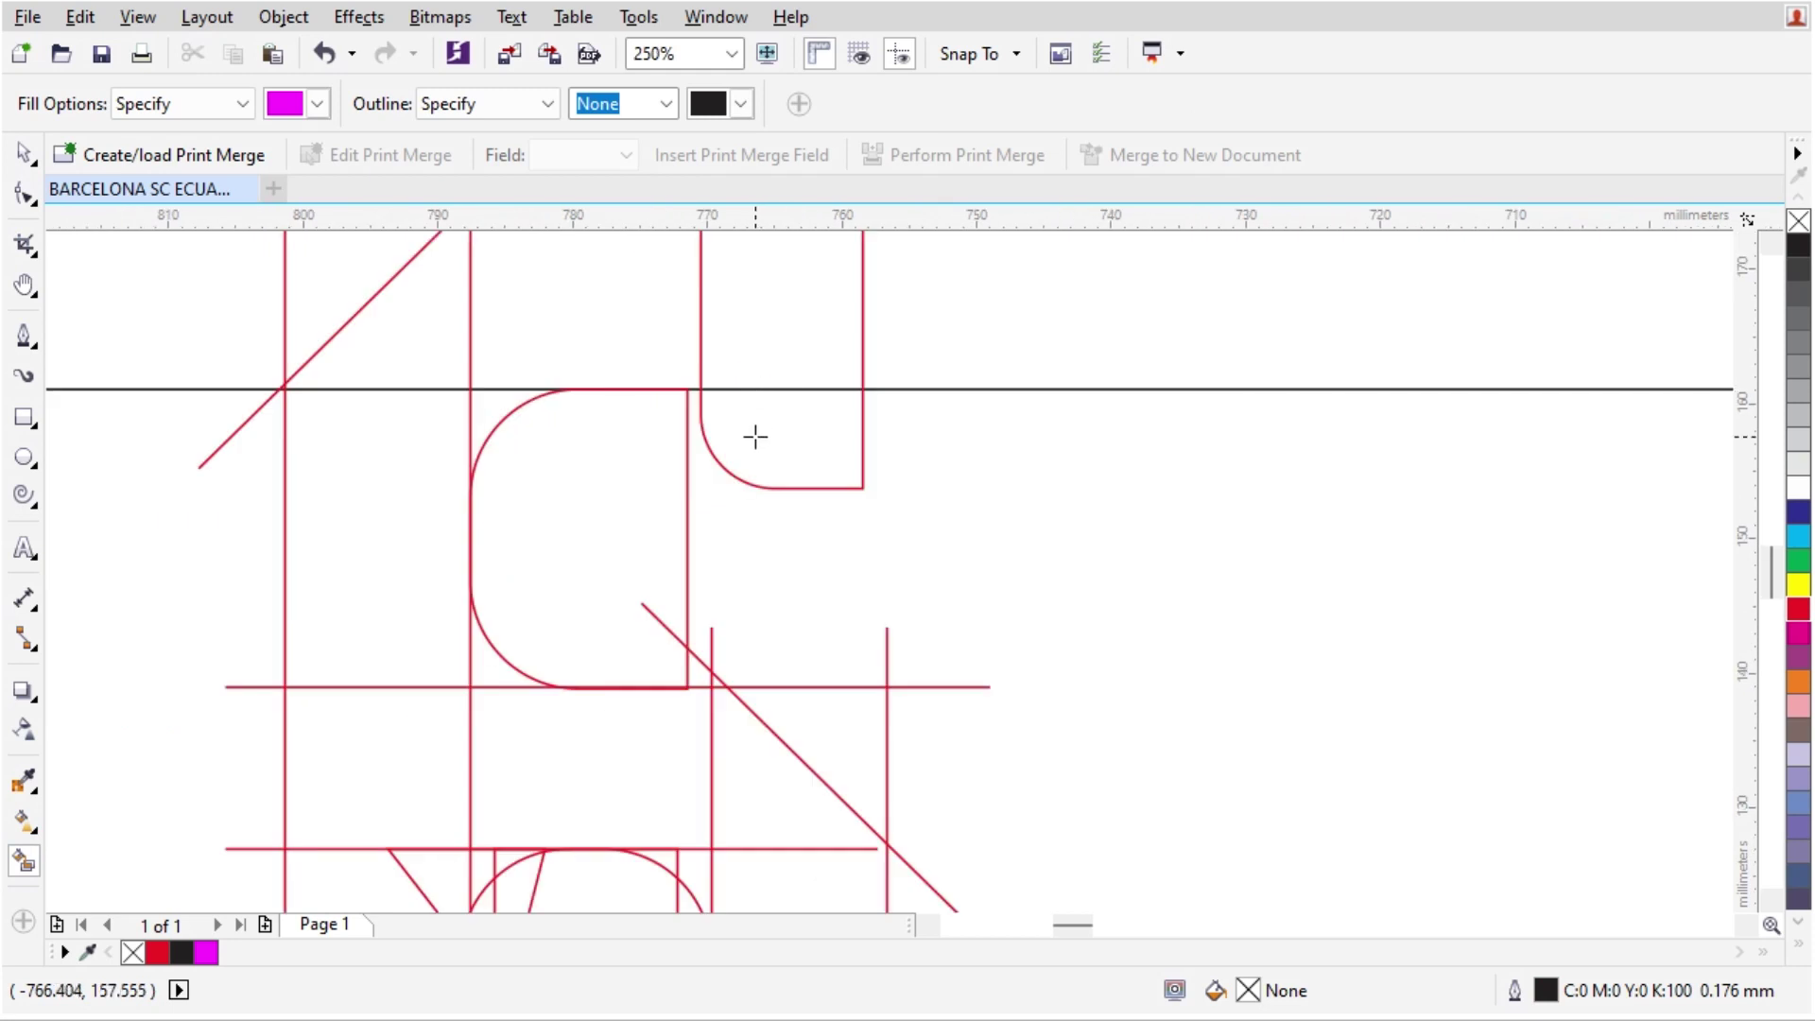
{"action": "left_click", "coordinate": [754, 434]}
{"action": "left_click", "coordinate": [762, 357]}
{"action": "left_click", "coordinate": [604, 340]}
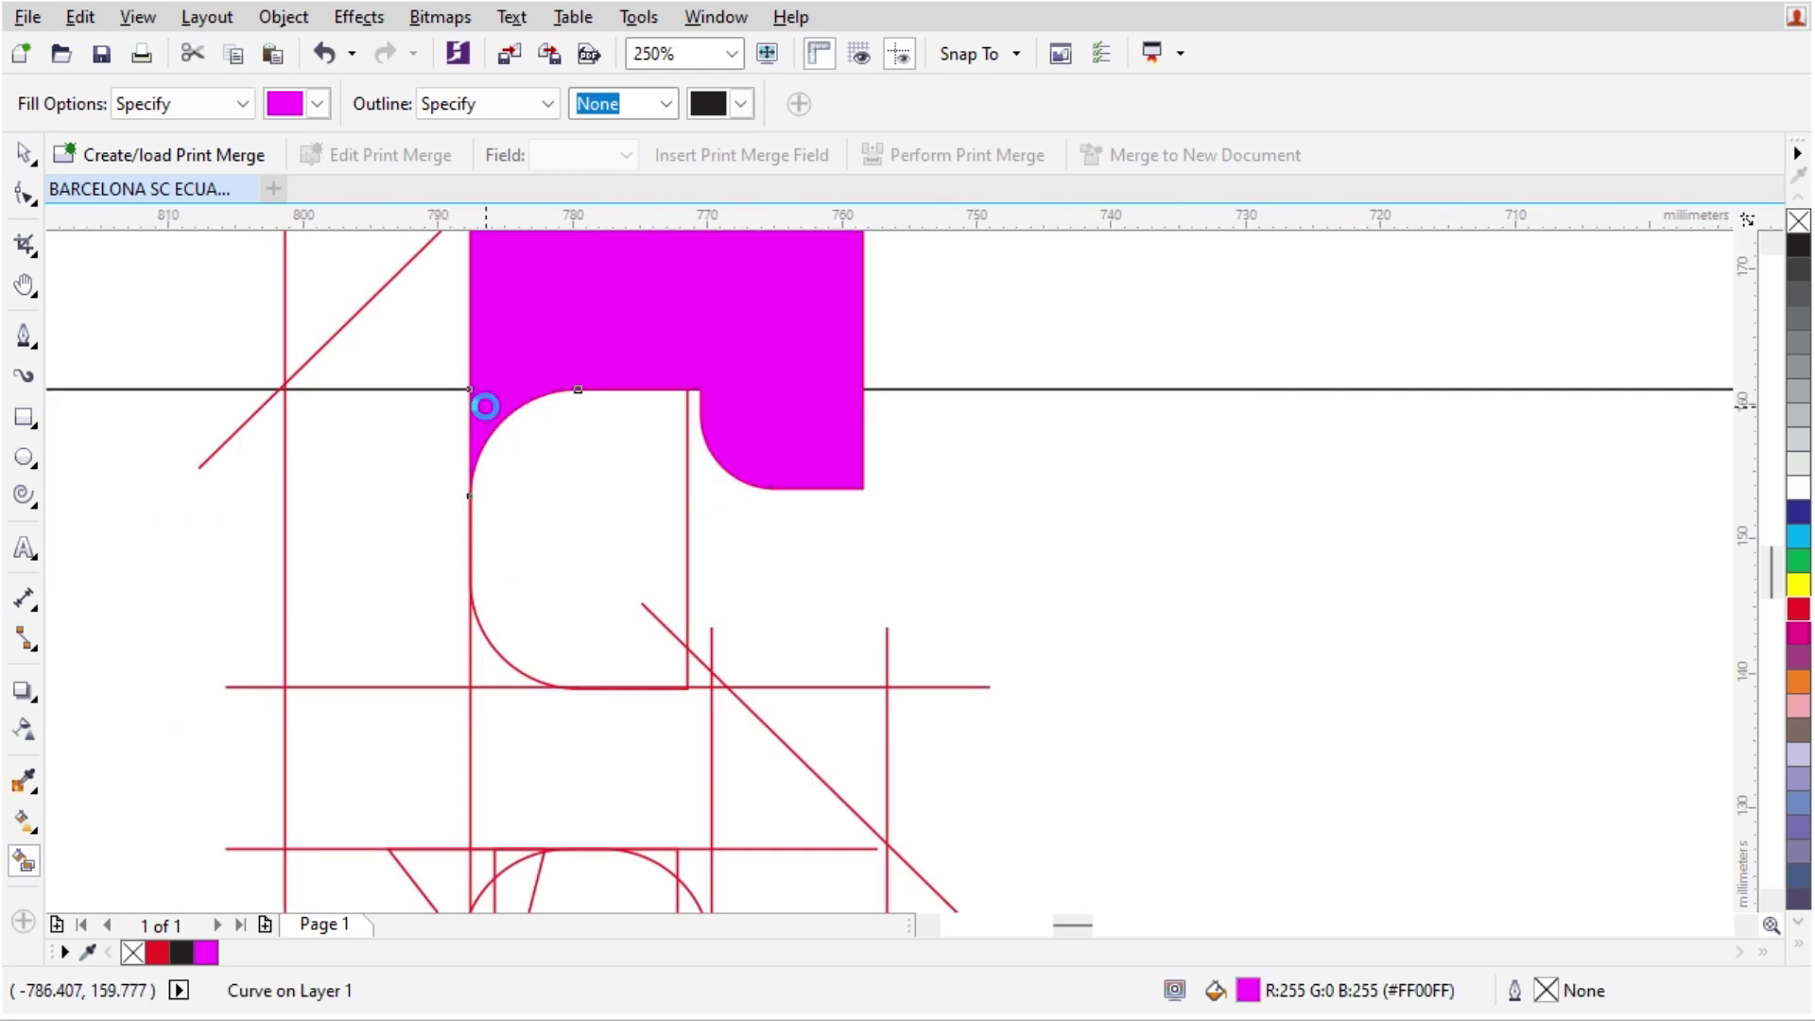
{"action": "left_click", "coordinate": [438, 343]}
{"action": "left_click", "coordinate": [406, 502]}
- Smart-fill the six's middle left stem section and the adjoining crossbar section with magenta
{"action": "scroll", "coordinate": [746, 499], "scroll_direction": "down", "scroll_amount": 1}
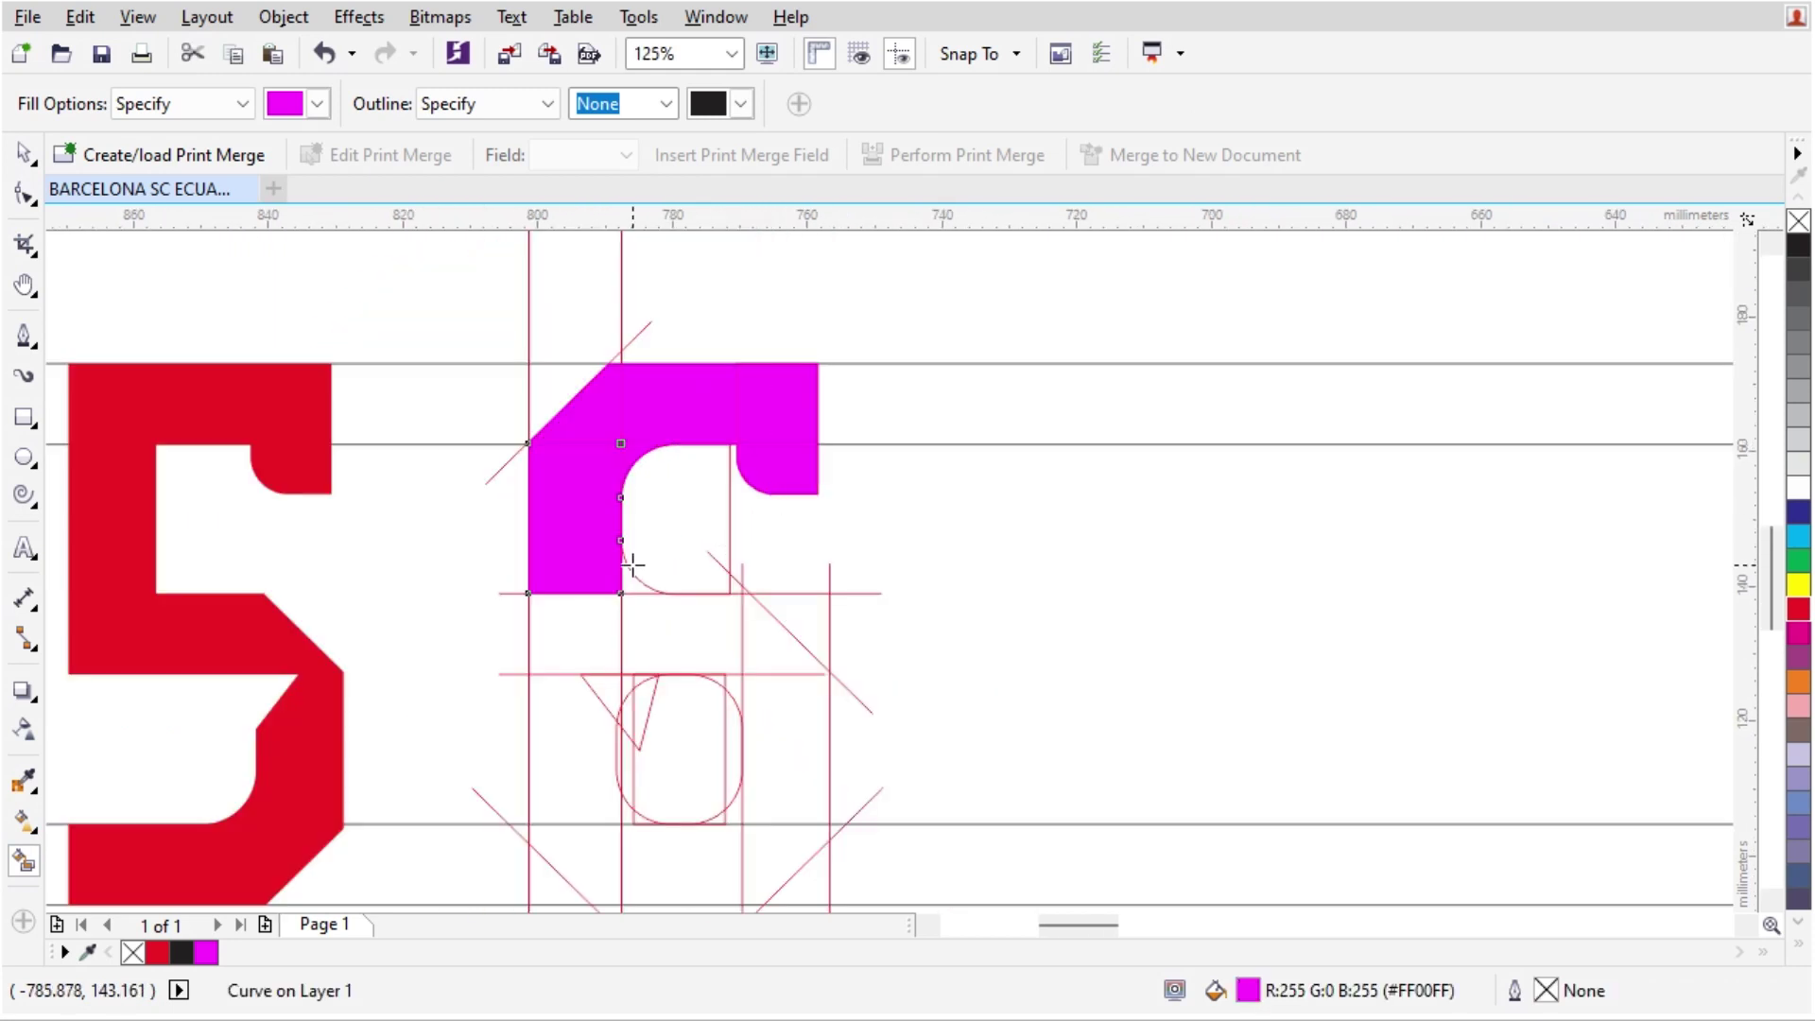
{"action": "scroll", "coordinate": [632, 564], "scroll_direction": "up", "scroll_amount": 1}
{"action": "left_click", "coordinate": [576, 679]}
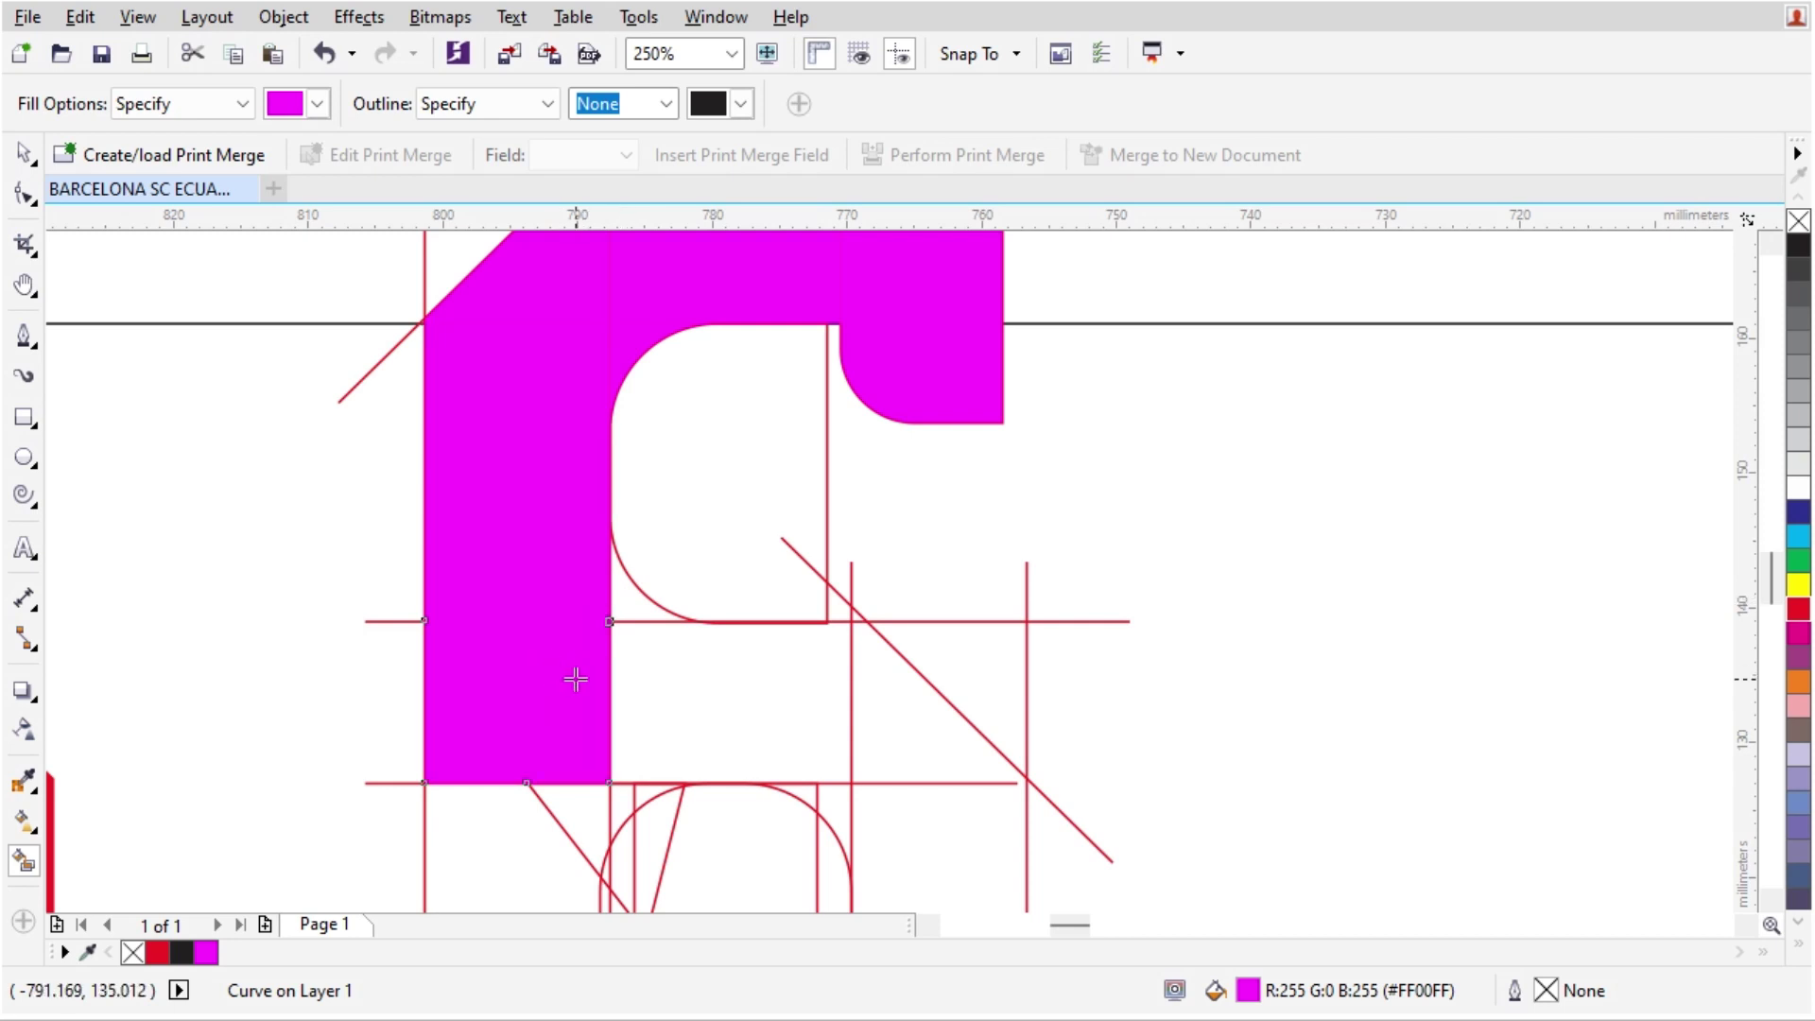
{"action": "left_click", "coordinate": [673, 698]}
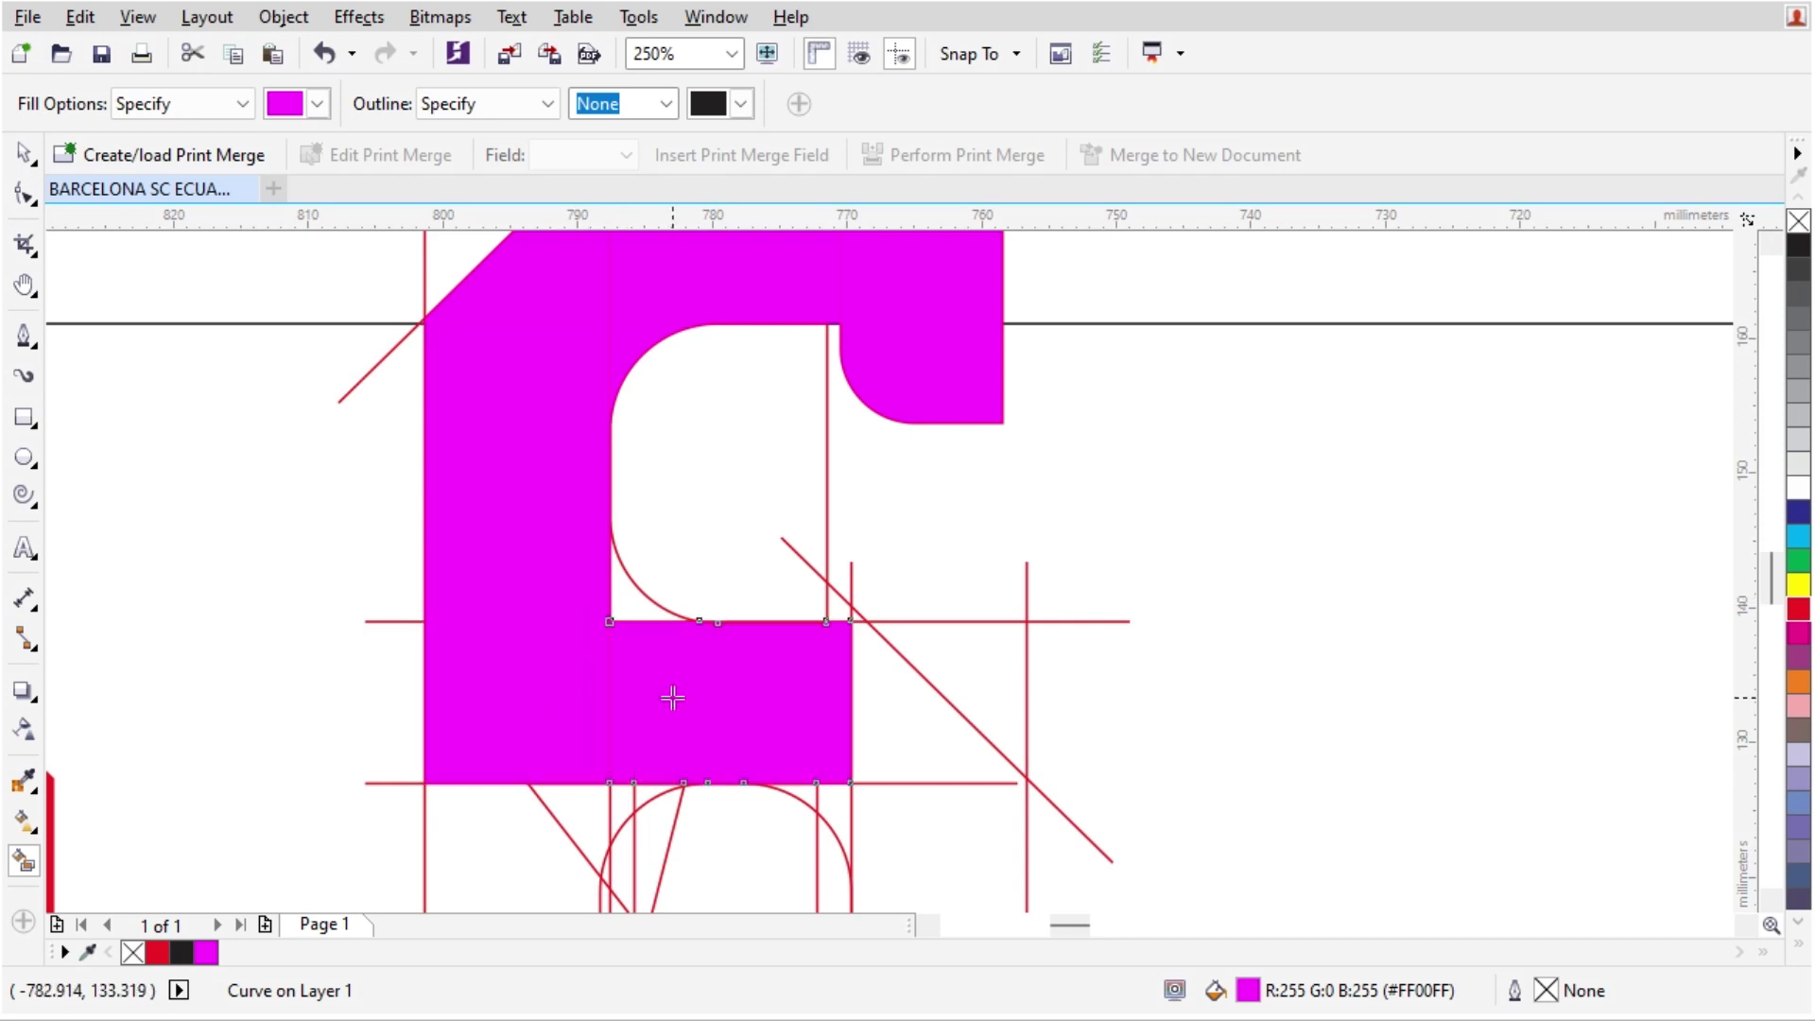
- Smart-fill the six's slanted right side and bevelled lower right corner with magenta
{"action": "left_click", "coordinate": [891, 707]}
{"action": "scroll", "coordinate": [977, 548], "scroll_direction": "down", "scroll_amount": 1}
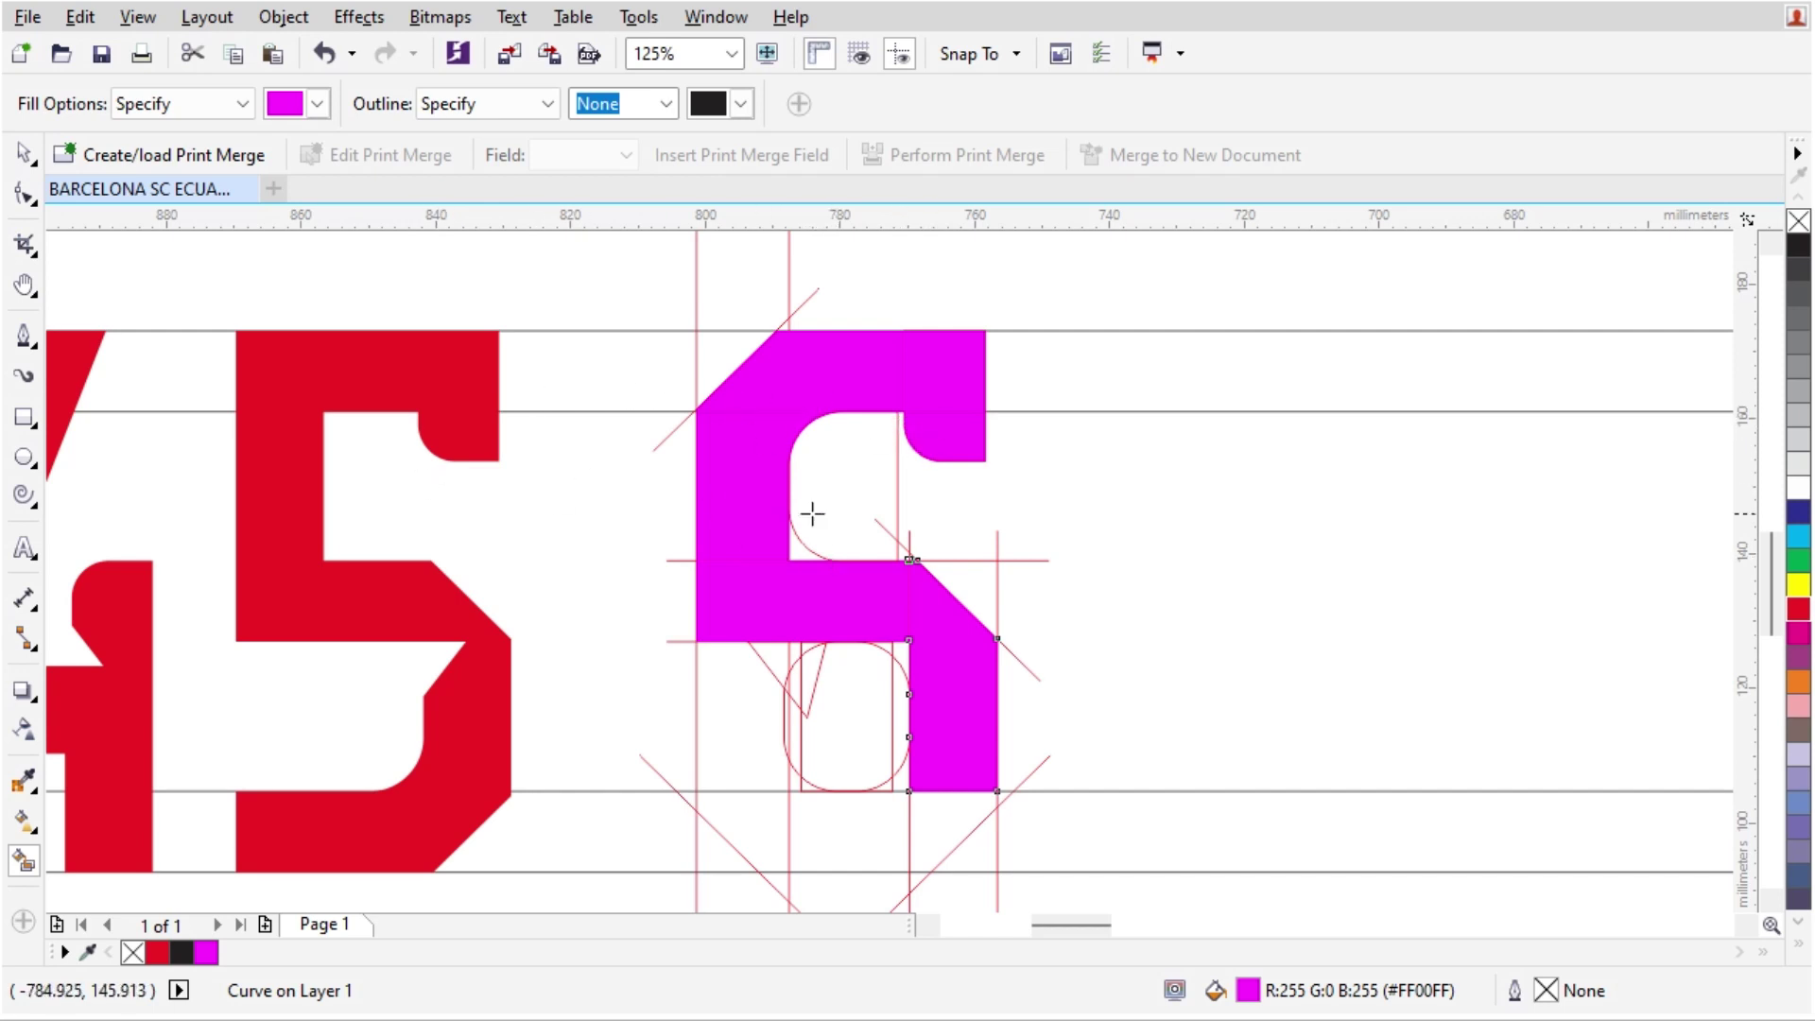
{"action": "scroll", "coordinate": [812, 515], "scroll_direction": "down", "scroll_amount": 1}
{"action": "scroll", "coordinate": [746, 655], "scroll_direction": "up", "scroll_amount": 1}
{"action": "left_click", "coordinate": [1001, 672]}
{"action": "scroll", "coordinate": [980, 669], "scroll_direction": "up", "scroll_amount": 1}
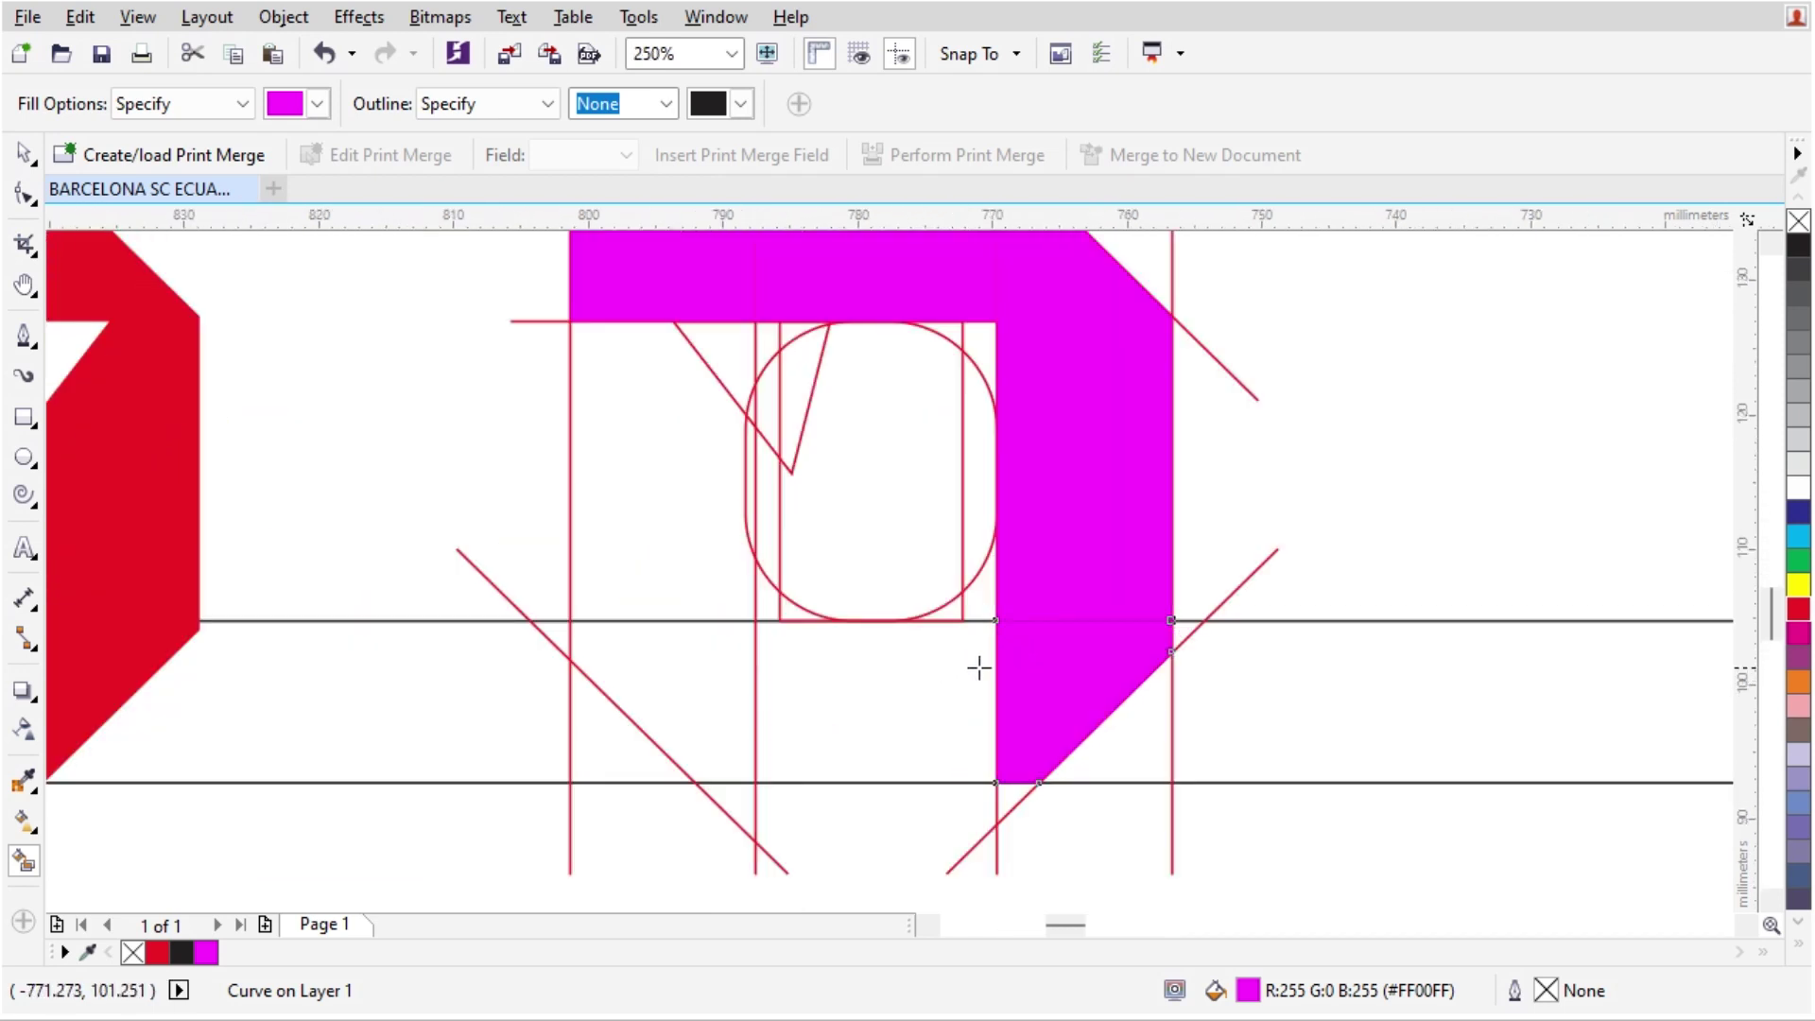
- Smart-fill the lower right inner corner of the six's bowl and the middle base section with magenta
{"action": "scroll", "coordinate": [956, 616], "scroll_direction": "up", "scroll_amount": 2}
{"action": "left_click", "coordinate": [936, 605]}
{"action": "key", "text": "ctrl+z"}
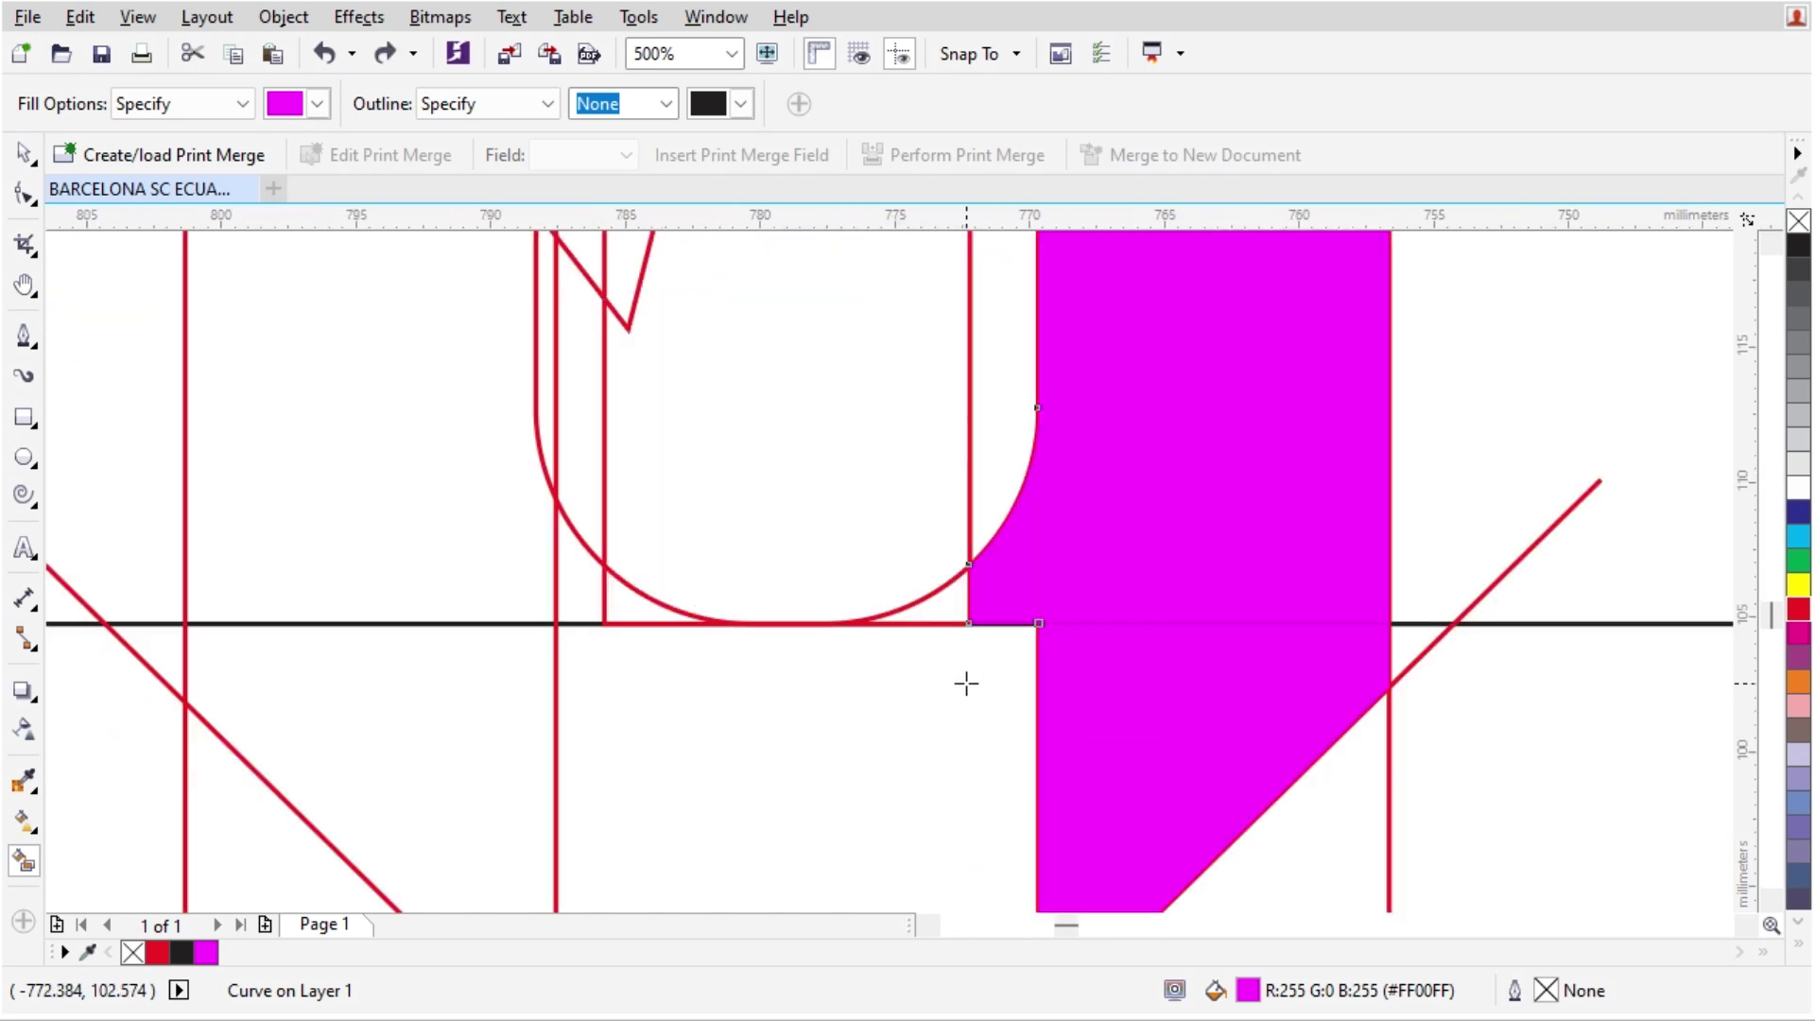
{"action": "left_click", "coordinate": [960, 673]}
{"action": "left_click", "coordinate": [956, 615]}
{"action": "key", "text": "ctrl+z"}
{"action": "scroll", "coordinate": [892, 673], "scroll_direction": "down", "scroll_amount": 2}
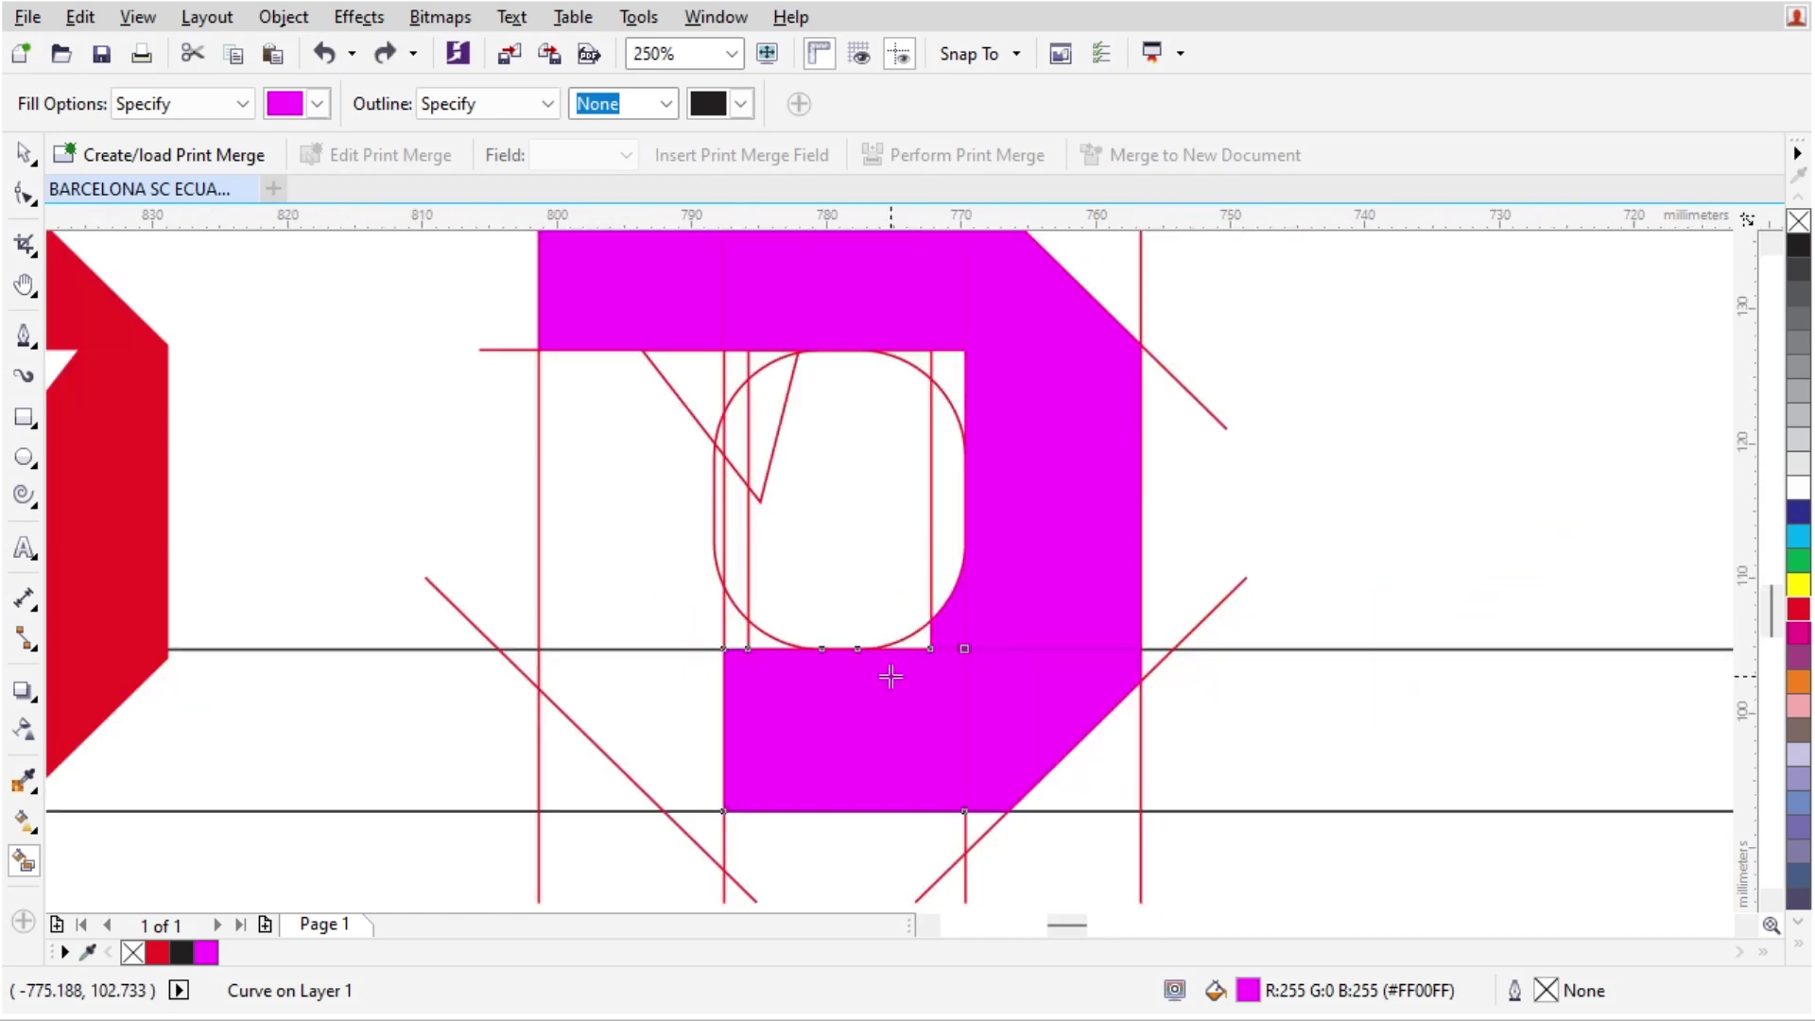
- Smart-fill the upper right rounded inner corner of the six's bowl with magenta
{"action": "key", "text": "space"}
{"action": "scroll", "coordinate": [908, 652], "scroll_direction": "down", "scroll_amount": 2}
{"action": "scroll", "coordinate": [932, 553], "scroll_direction": "up", "scroll_amount": 4}
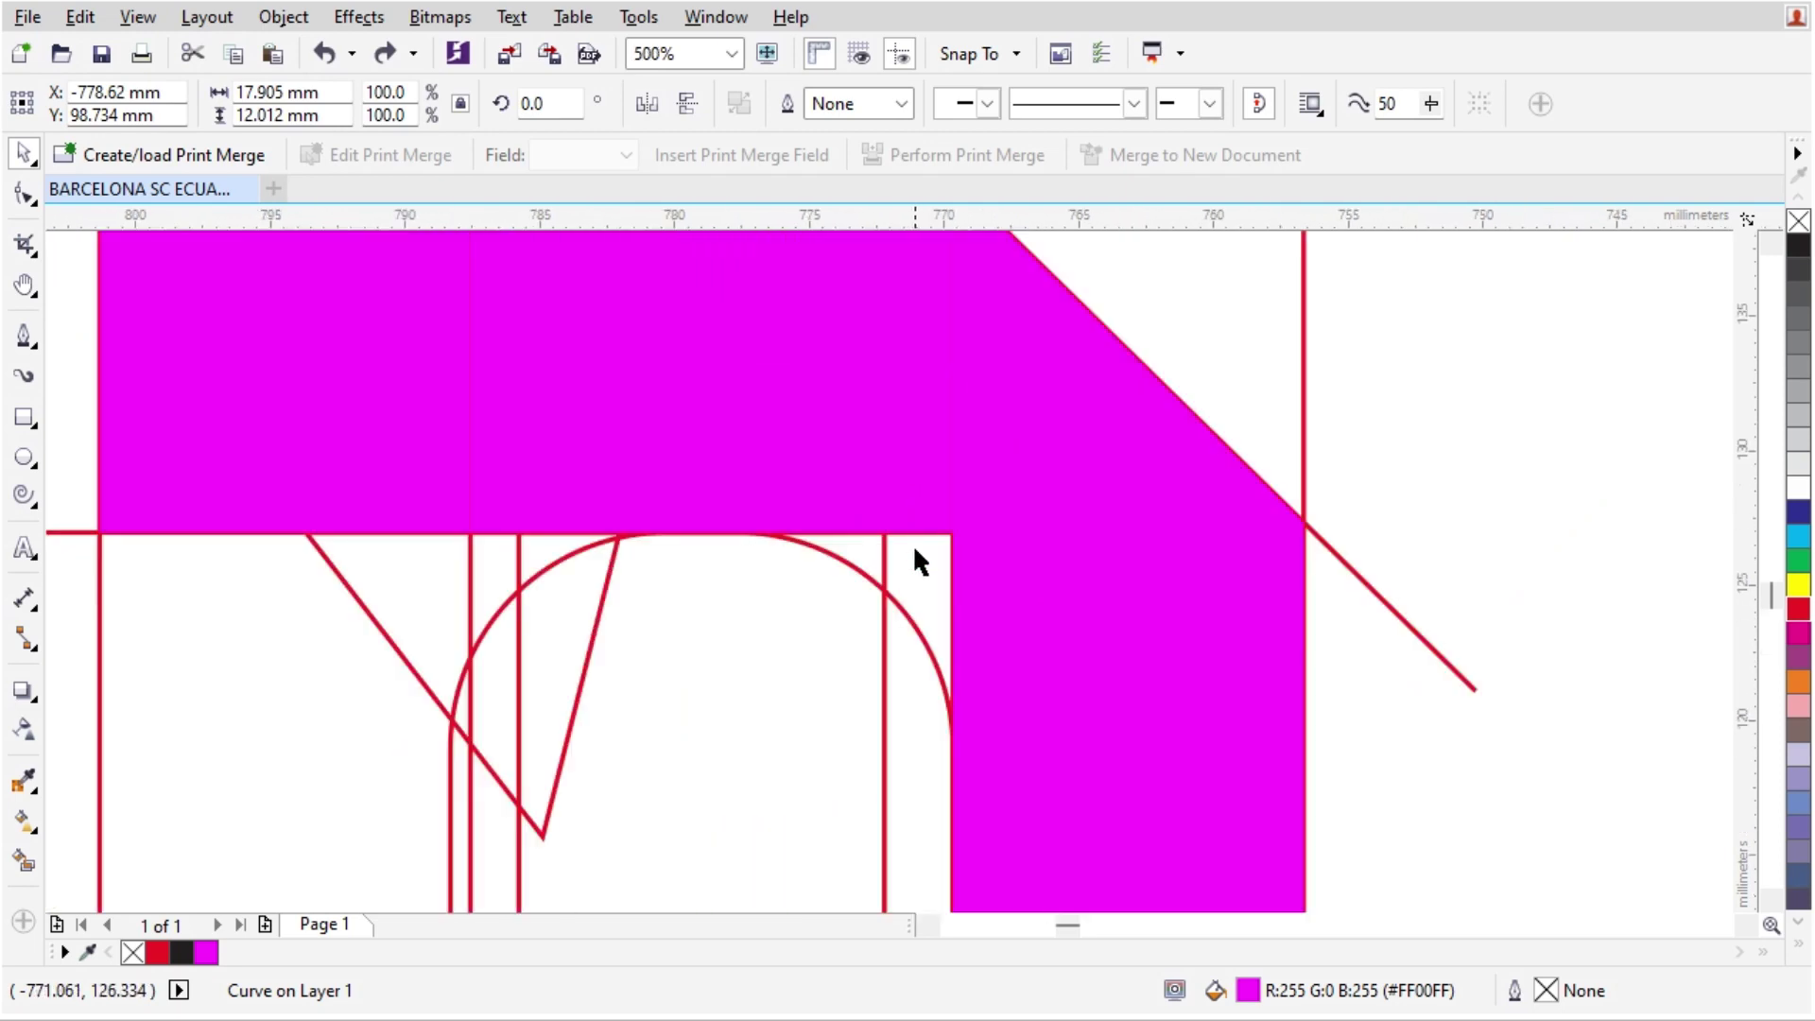
{"action": "key", "text": "space"}
{"action": "left_click", "coordinate": [944, 532]}
{"action": "scroll", "coordinate": [880, 535], "scroll_direction": "down", "scroll_amount": 6}
{"action": "scroll", "coordinate": [974, 588], "scroll_direction": "up", "scroll_amount": 4}
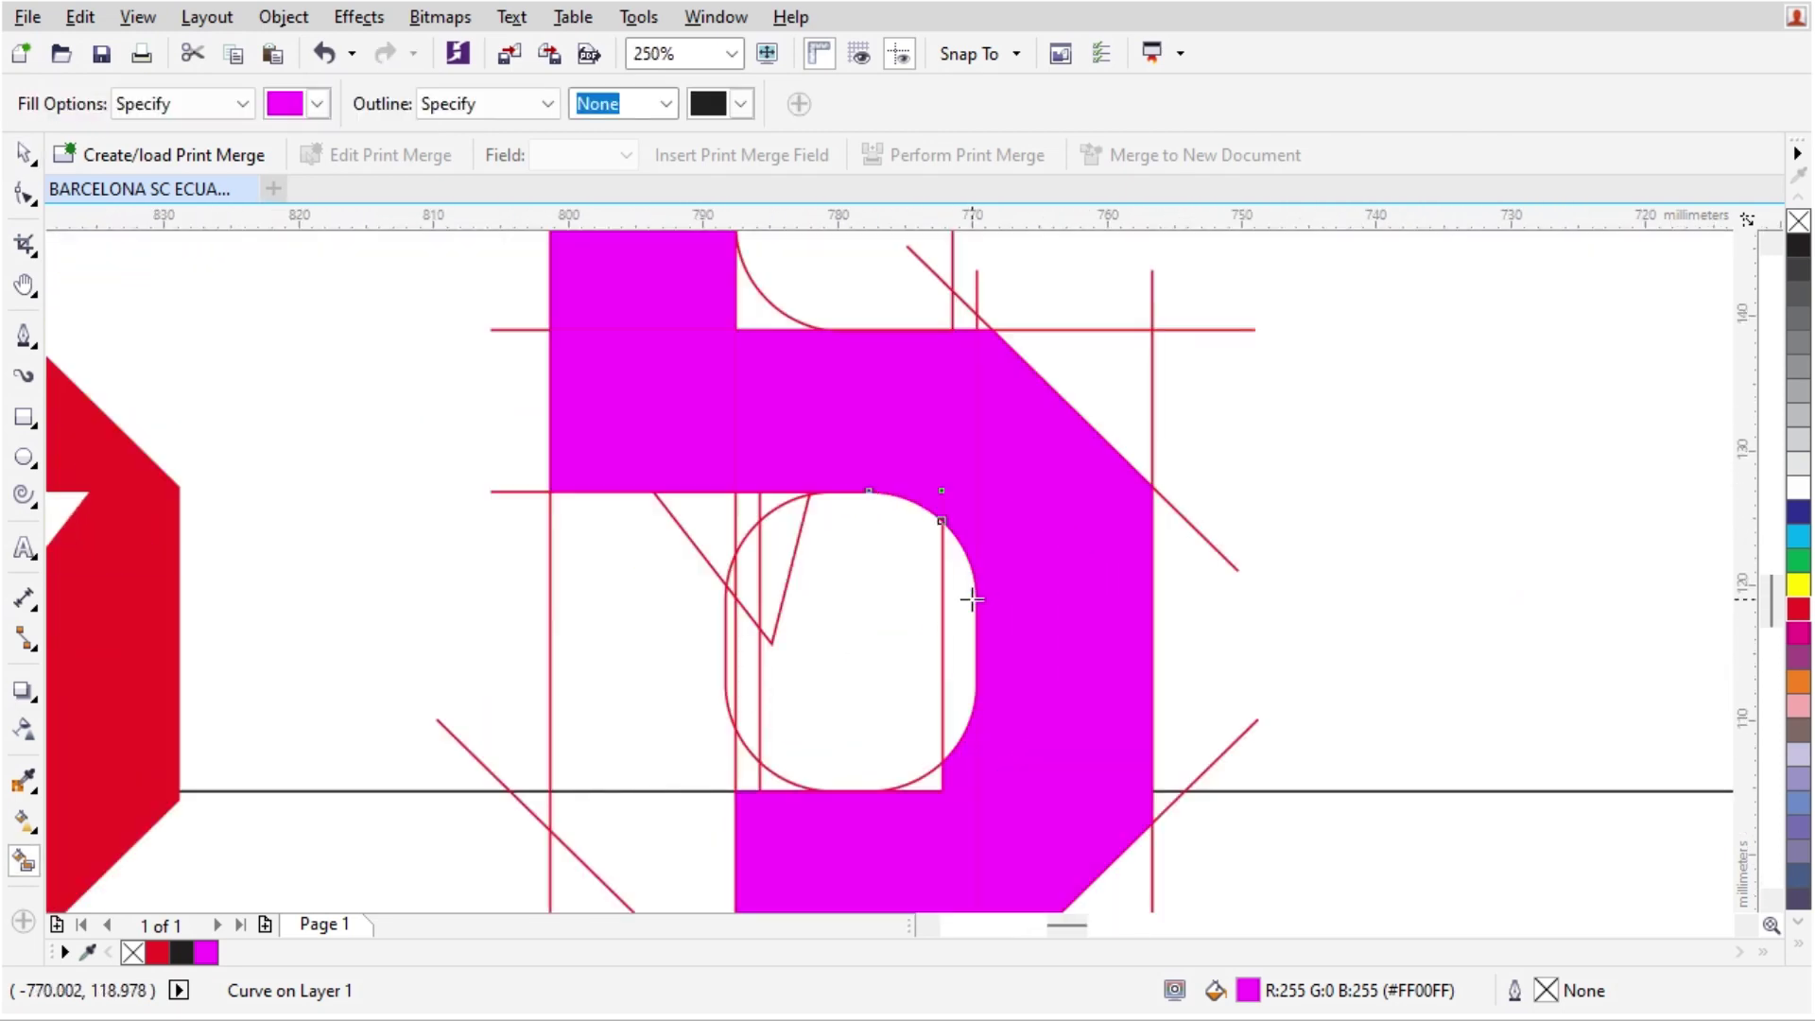
- Weld the six's middle crossbar section to the bowl's upper right inner corner and fill the shape red
{"action": "key", "text": "space"}
{"action": "scroll", "coordinate": [984, 559], "scroll_direction": "up", "scroll_amount": 2}
{"action": "left_click", "coordinate": [959, 472], "text": "shift"}
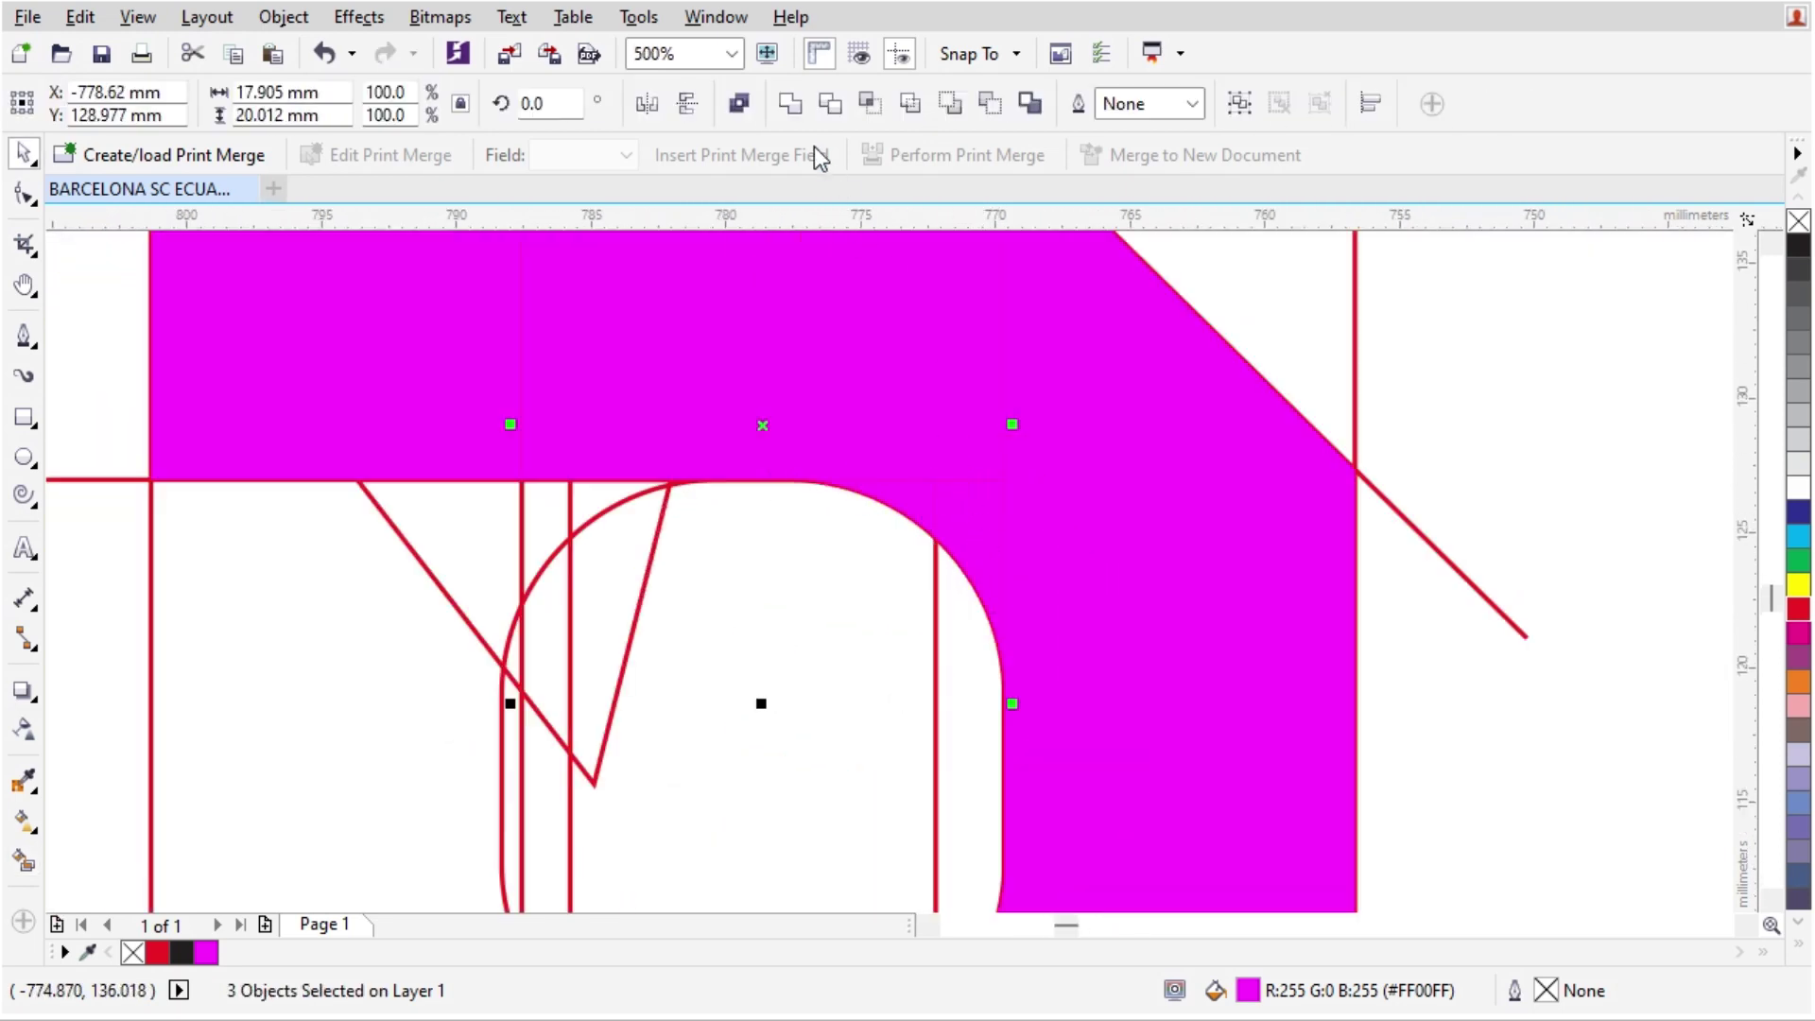
{"action": "left_click", "coordinate": [792, 105]}
{"action": "left_click", "coordinate": [1799, 604]}
{"action": "scroll", "coordinate": [1037, 519], "scroll_direction": "down", "scroll_amount": 2}
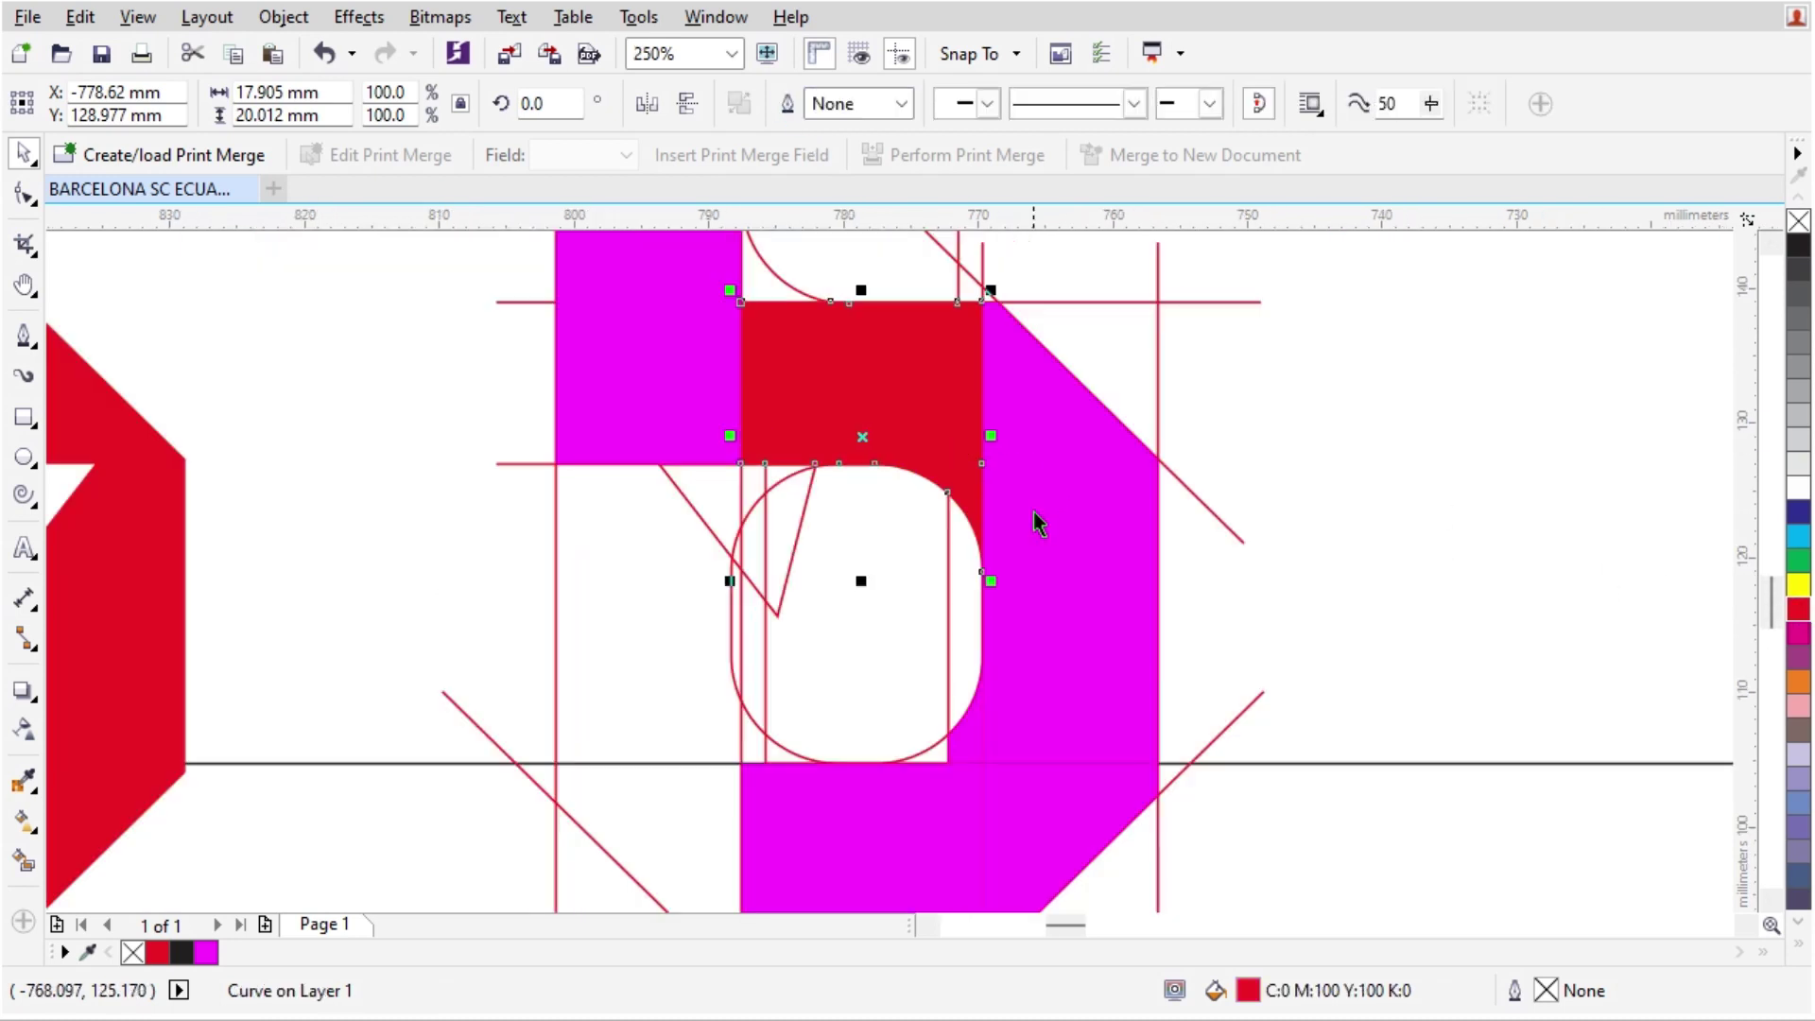
- Weld the six's slanted right side and the bowl's lower right inner corner into the red crossbar shape
{"action": "left_click", "coordinate": [1059, 544]}
{"action": "left_click", "coordinate": [953, 395], "text": "shift"}
{"action": "left_click", "coordinate": [792, 105]}
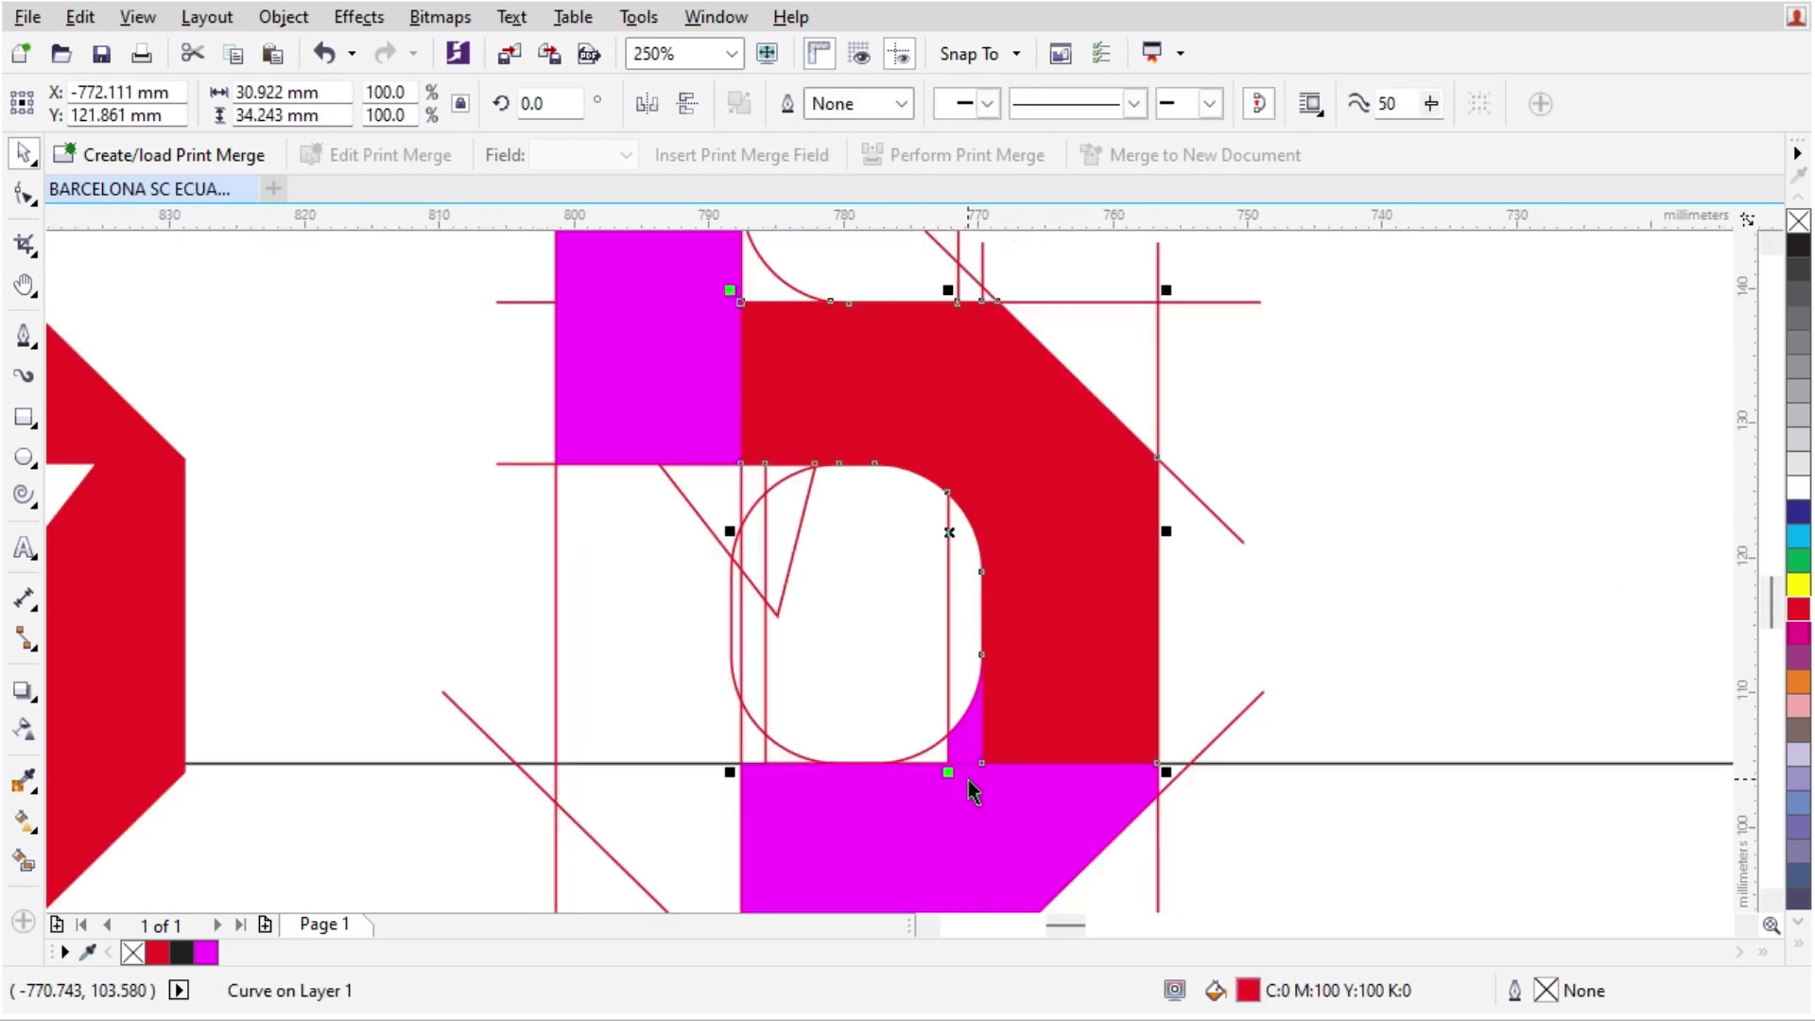
{"action": "left_click", "coordinate": [967, 747]}
{"action": "scroll", "coordinate": [967, 747], "scroll_direction": "up", "scroll_amount": 2}
{"action": "left_click", "coordinate": [1139, 821], "text": "shift"}
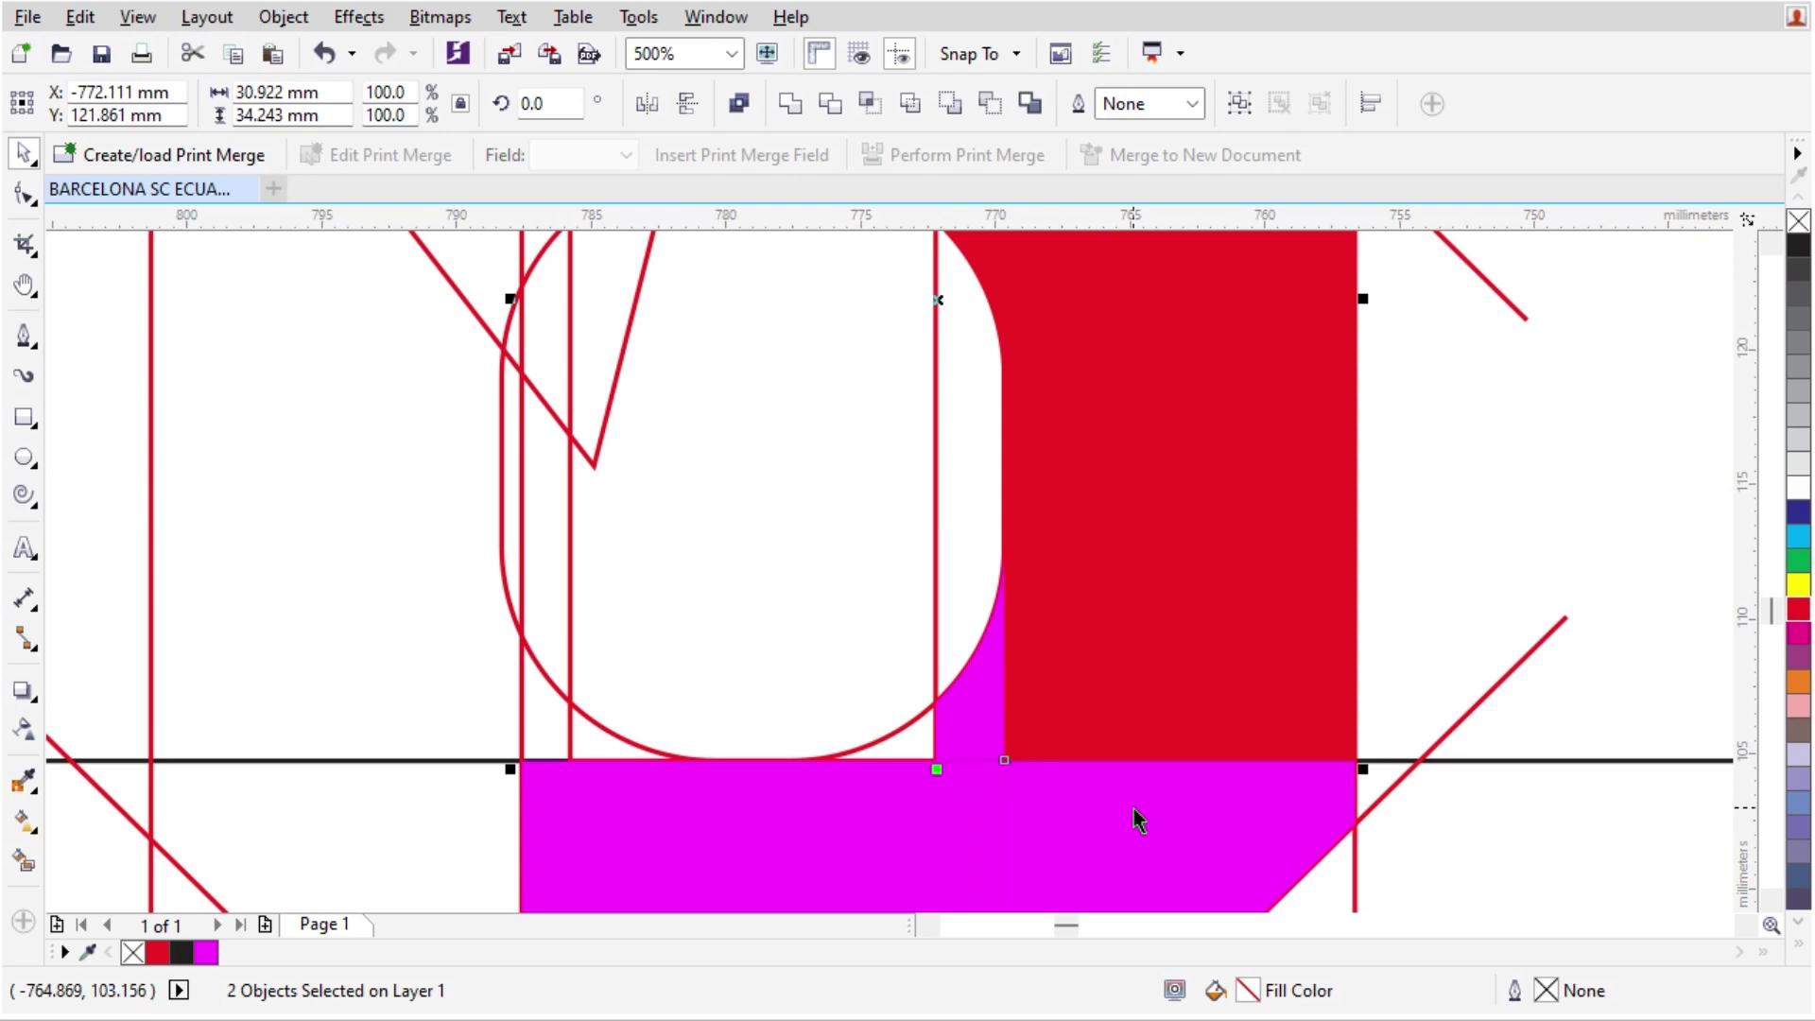
{"action": "left_click", "coordinate": [792, 105]}
- Weld the six's middle base section and bevelled lower right corner into the red shape
{"action": "scroll", "coordinate": [984, 803], "scroll_direction": "down", "scroll_amount": 2}
{"action": "left_click", "coordinate": [1034, 802]}
{"action": "scroll", "coordinate": [1034, 803], "scroll_direction": "up", "scroll_amount": 2}
{"action": "left_click", "coordinate": [1095, 604], "text": "shift"}
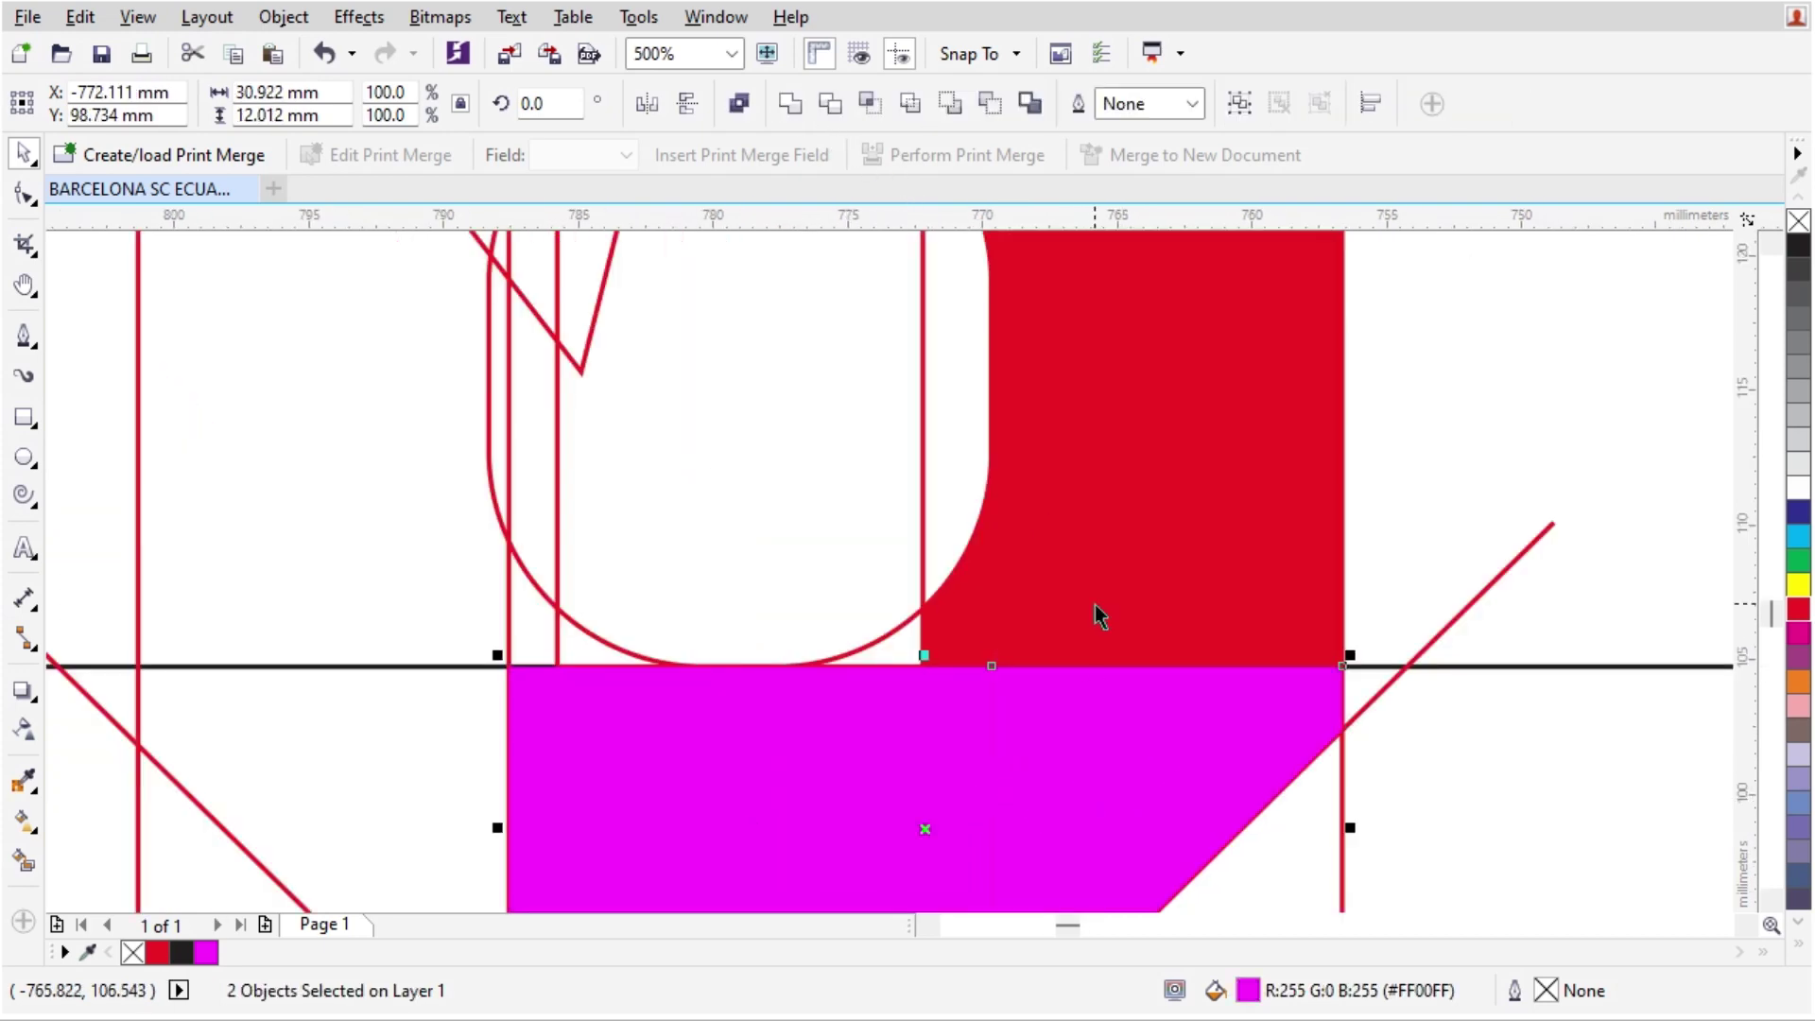
{"action": "left_click", "coordinate": [910, 263], "text": "shift"}
{"action": "left_click", "coordinate": [792, 105]}
{"action": "scroll", "coordinate": [842, 378], "scroll_direction": "down", "scroll_amount": 2}
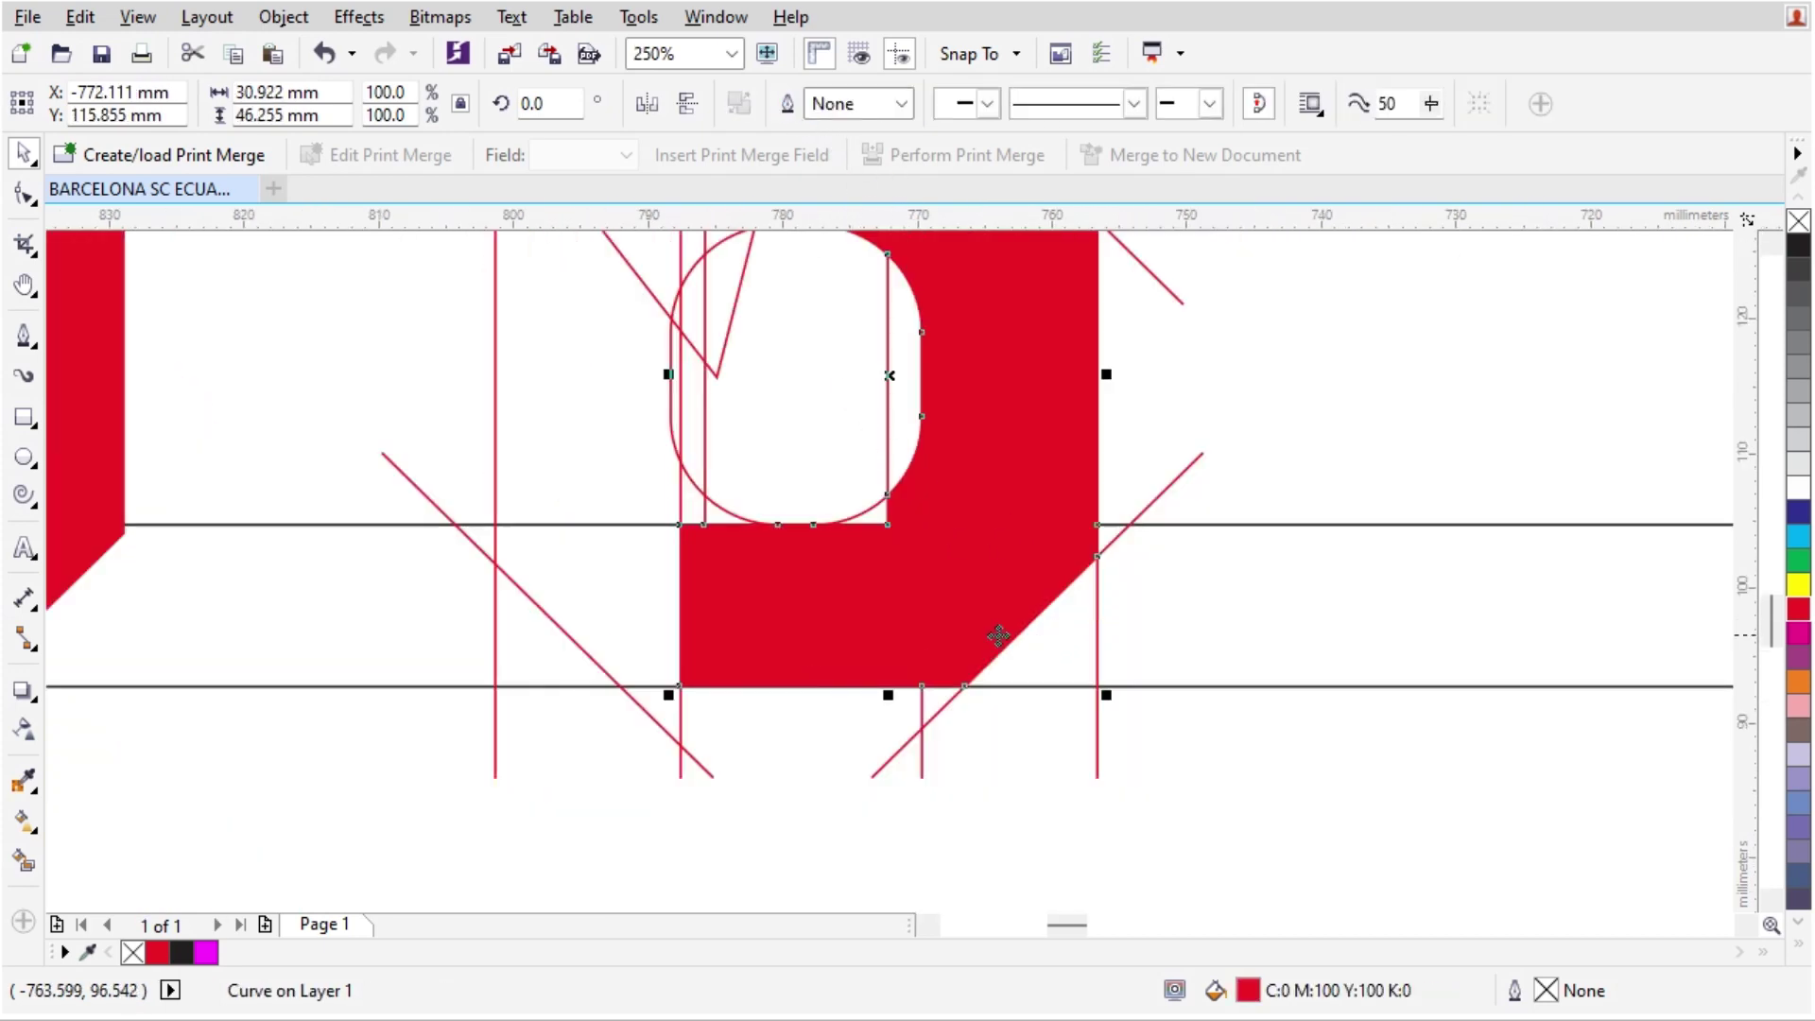
- Try to smart-fill the leftover gap at the lower right inner corner of the six's bowl with magenta
{"action": "scroll", "coordinate": [899, 546], "scroll_direction": "up", "scroll_amount": 2}
{"action": "left_click", "coordinate": [23, 860]}
{"action": "scroll", "coordinate": [846, 492], "scroll_direction": "up", "scroll_amount": 2}
{"action": "left_click", "coordinate": [846, 491]}
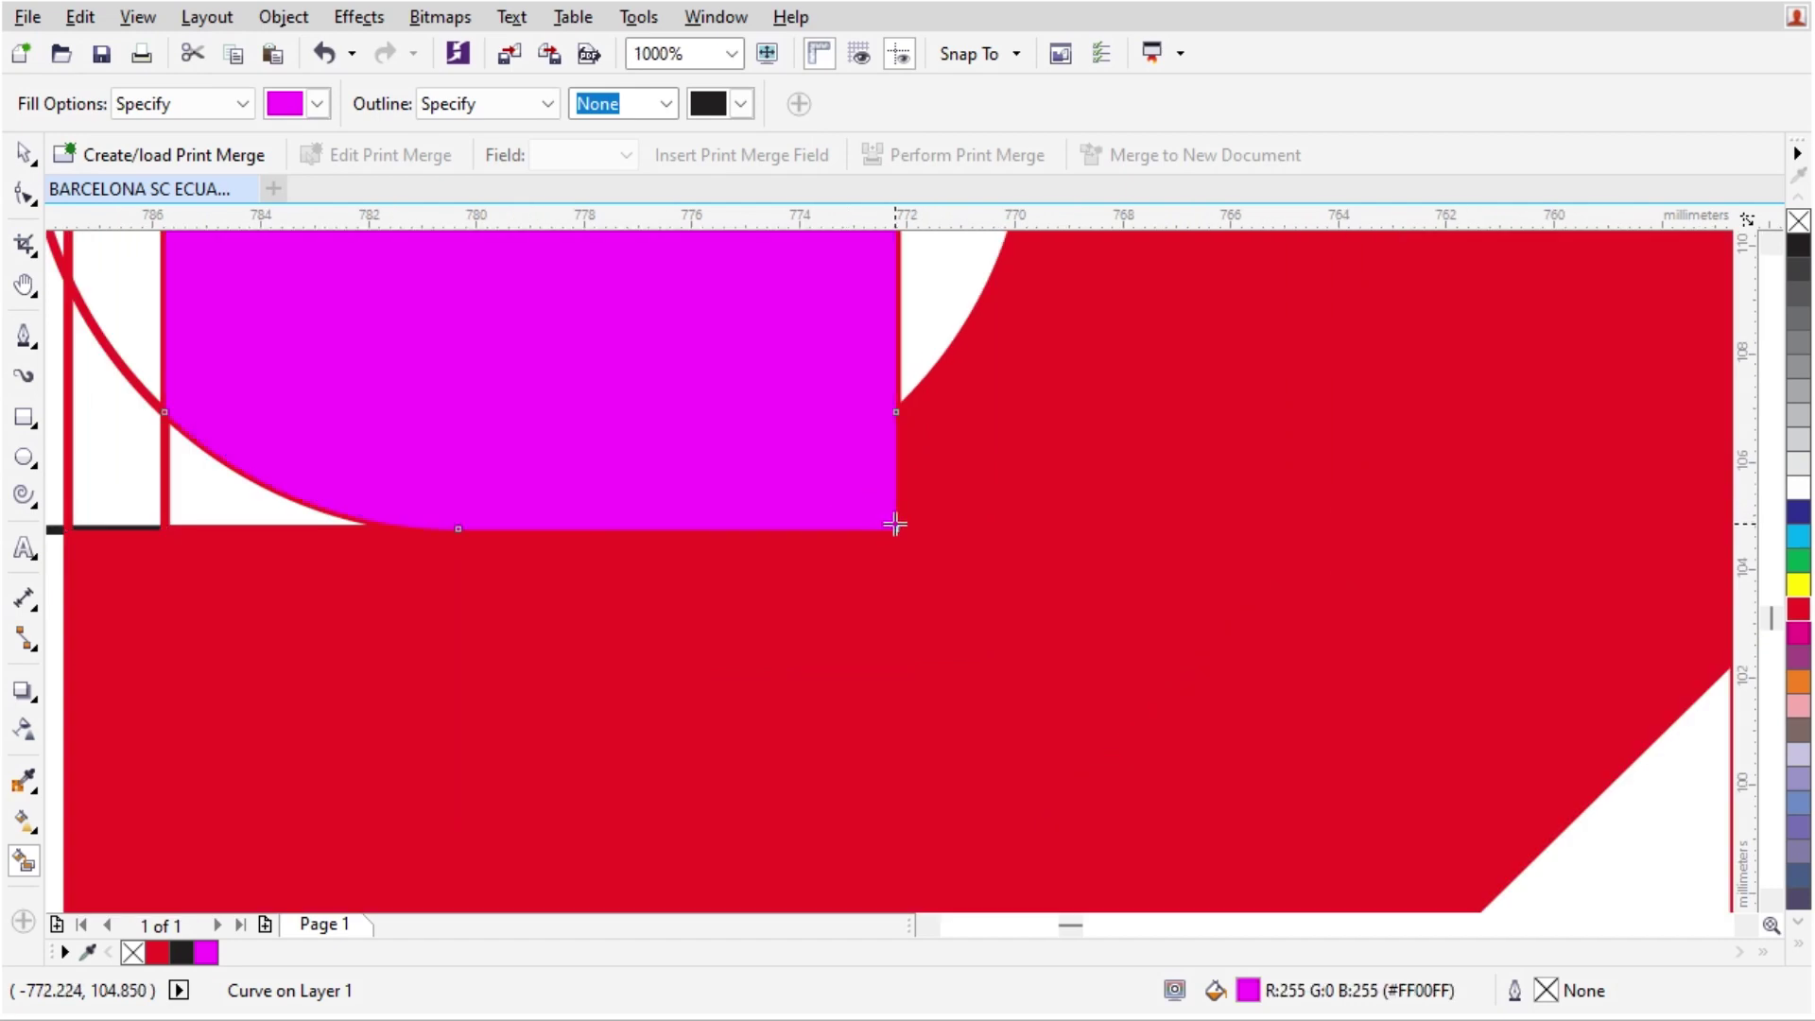
{"action": "key", "text": "ctrl+z"}
{"action": "key", "text": "space"}
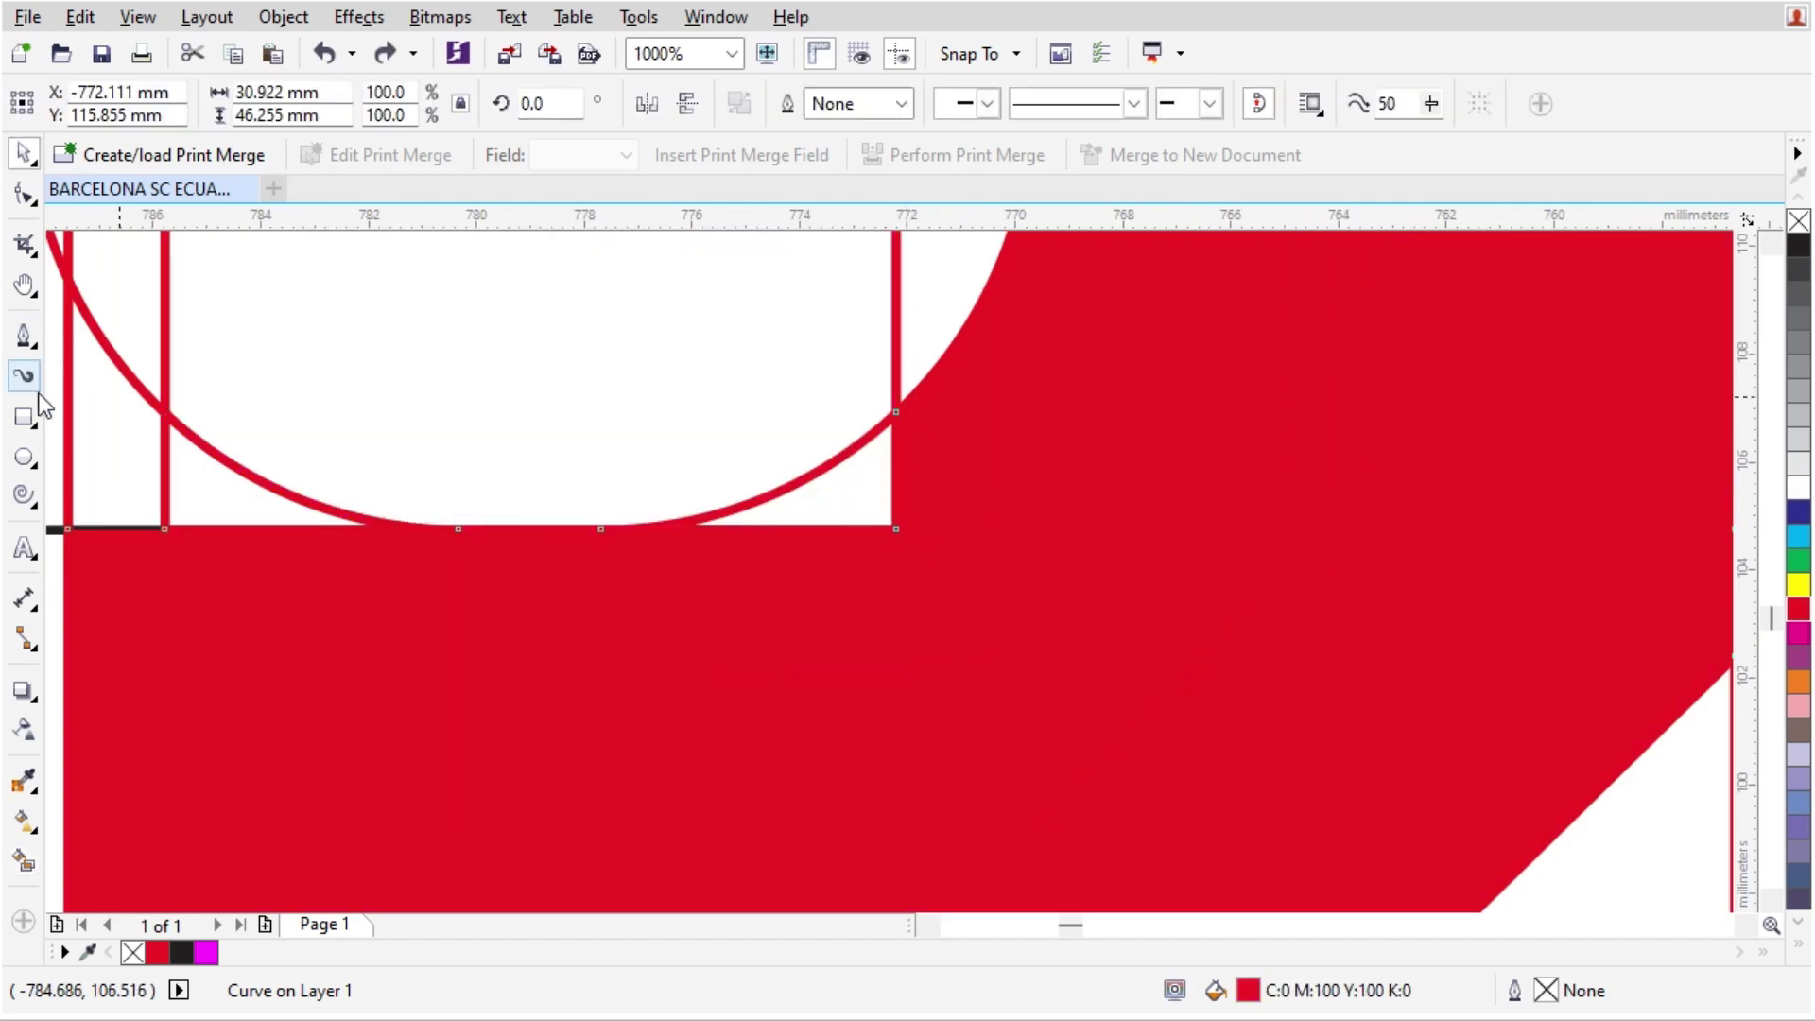
- Draw a rectangle over the bowl's lower right corner gap and try trimming it with the bowl's guide rectangle
{"action": "key", "text": "F6"}
{"action": "mouse_move", "coordinate": [1034, 413]}
{"action": "left_mouse_down"}
{"action": "mouse_move", "coordinate": [705, 527]}
{"action": "mouse_move", "coordinate": [589, 631]}
{"action": "left_mouse_up"}
{"action": "left_click", "coordinate": [549, 482]}
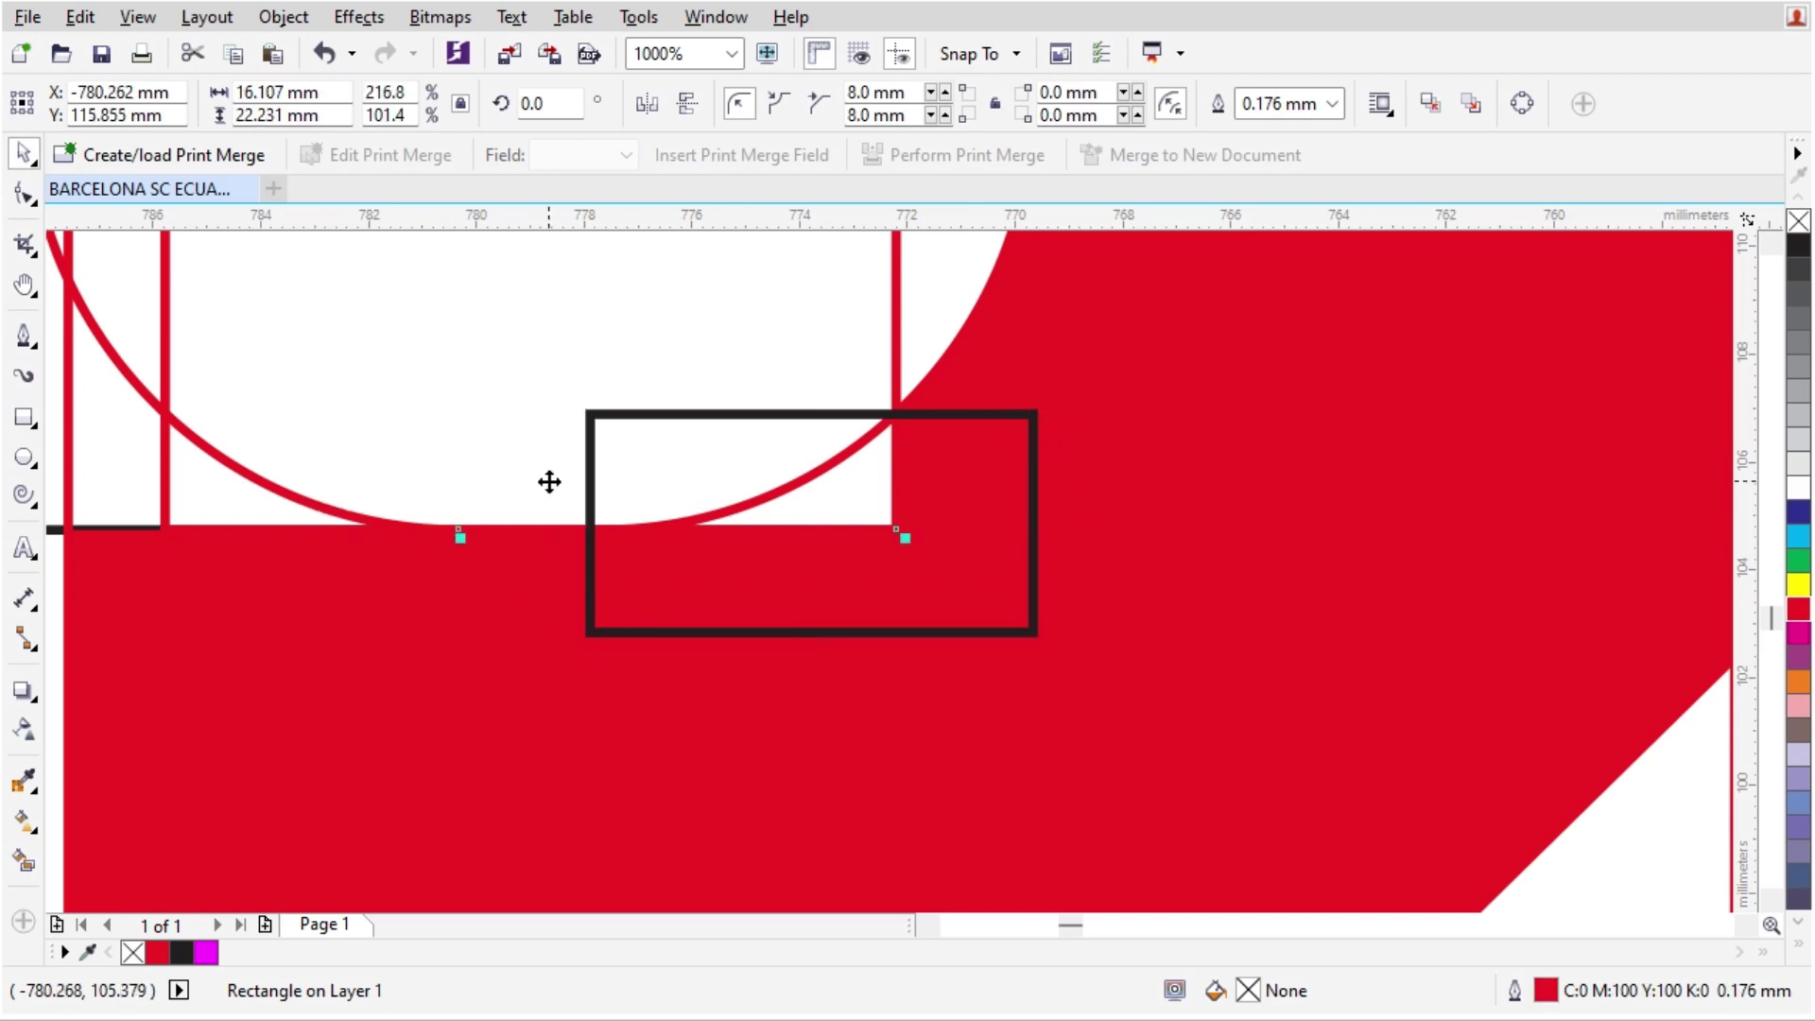
{"action": "left_click", "coordinate": [716, 417], "text": "shift"}
{"action": "left_click", "coordinate": [822, 106]}
{"action": "left_click", "coordinate": [990, 545]}
{"action": "left_click", "coordinate": [1007, 521]}
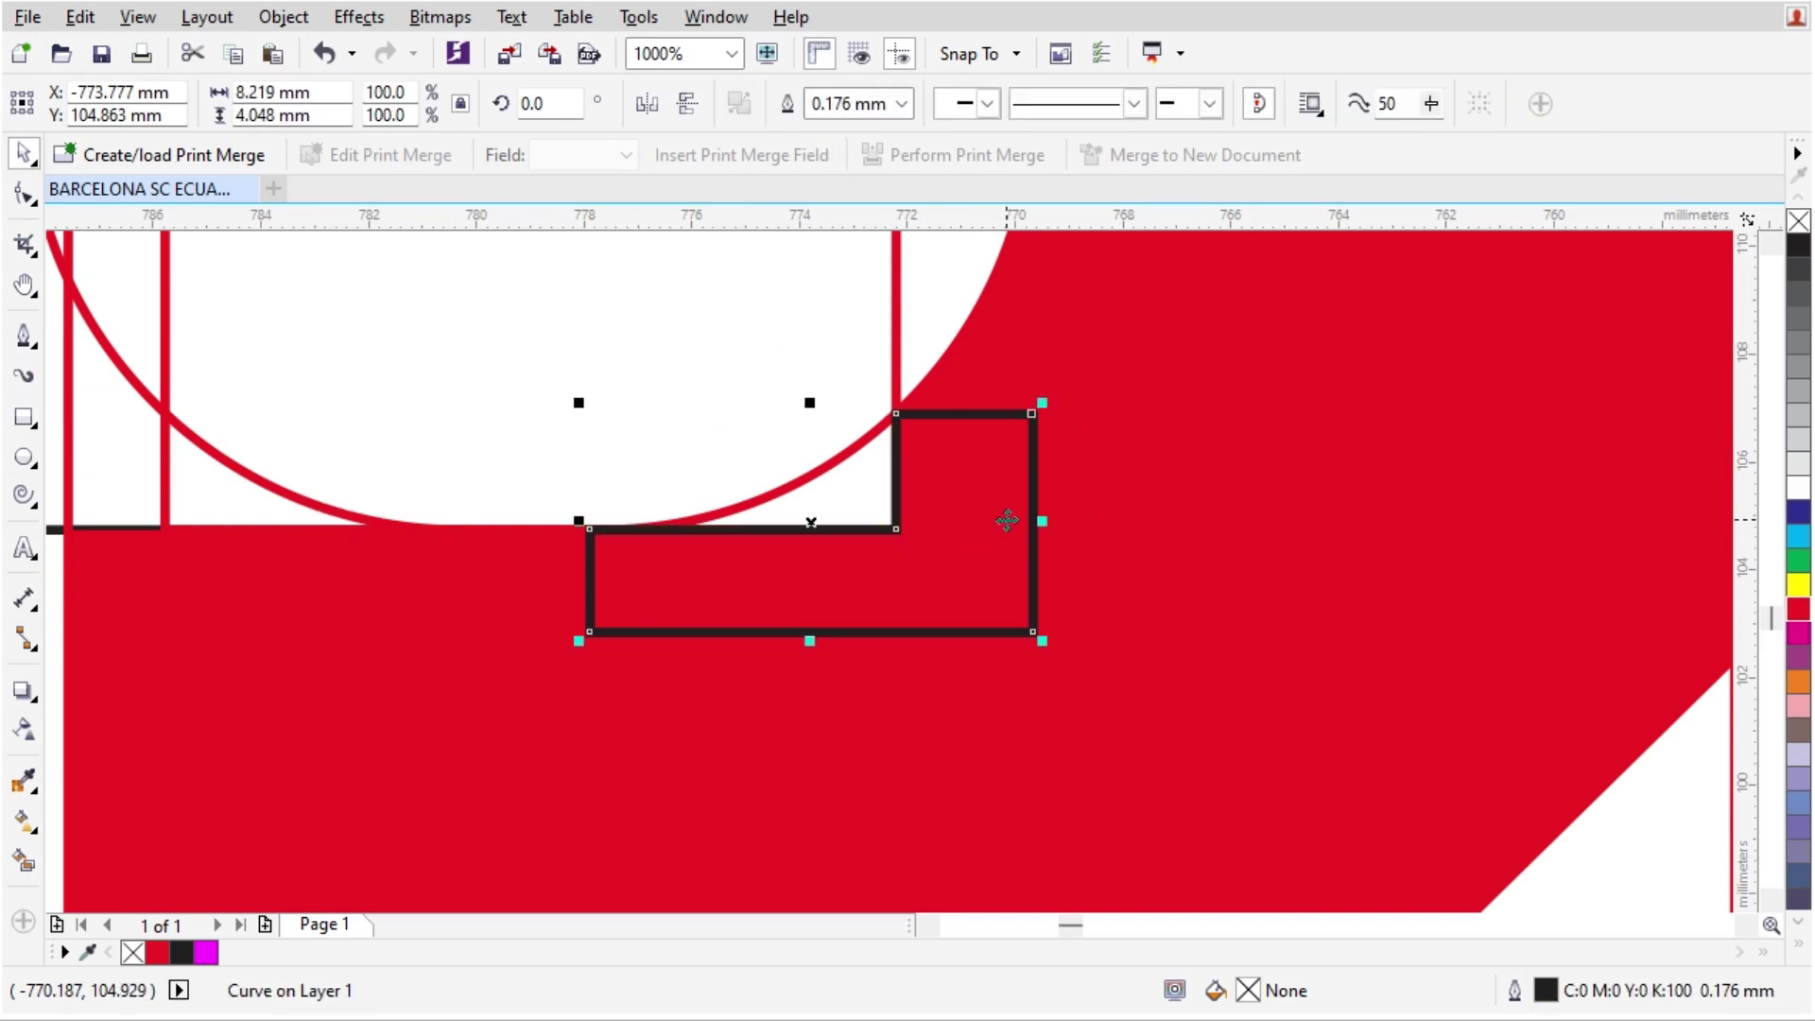
{"action": "key", "text": "ctrl+z"}
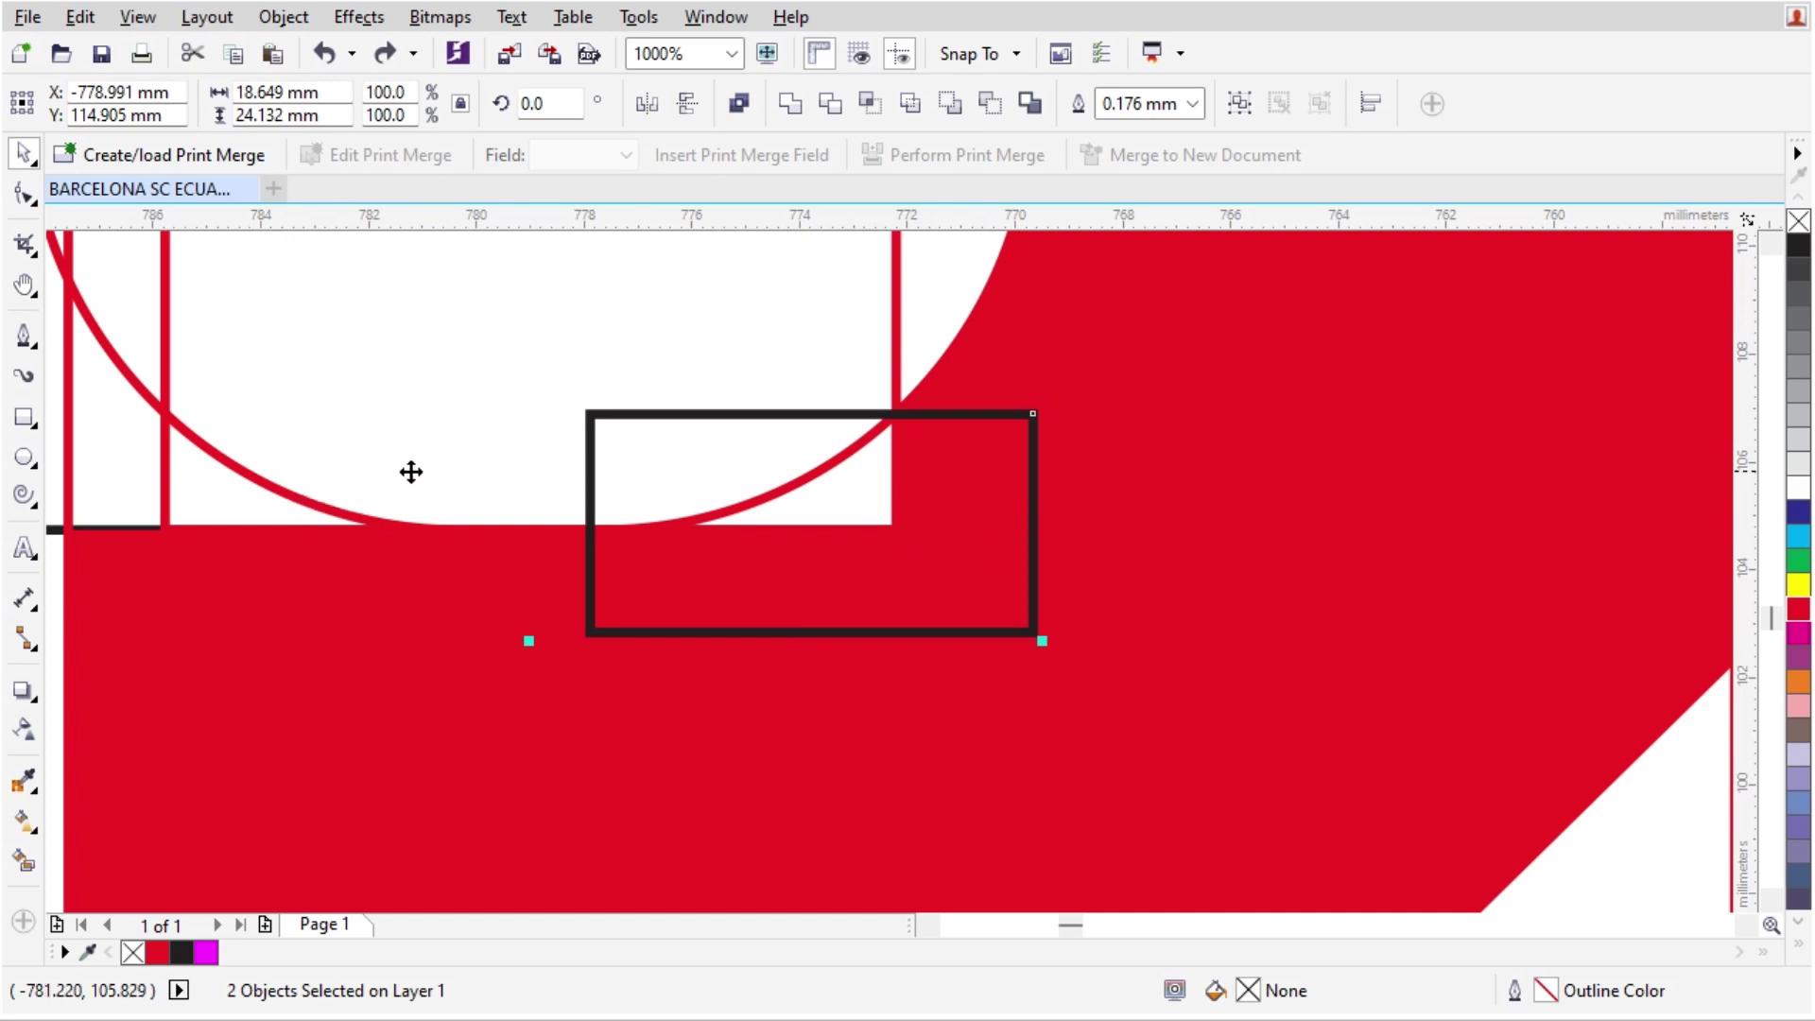
- Round the lower right corner of the bowl's inner guide rectangle and delete the small black helper rectangle
{"action": "scroll", "coordinate": [520, 463], "scroll_direction": "down", "scroll_amount": 1}
{"action": "left_click", "coordinate": [638, 452]}
{"action": "scroll", "coordinate": [898, 587], "scroll_direction": "down", "scroll_amount": 1}
{"action": "key", "text": "Escape"}
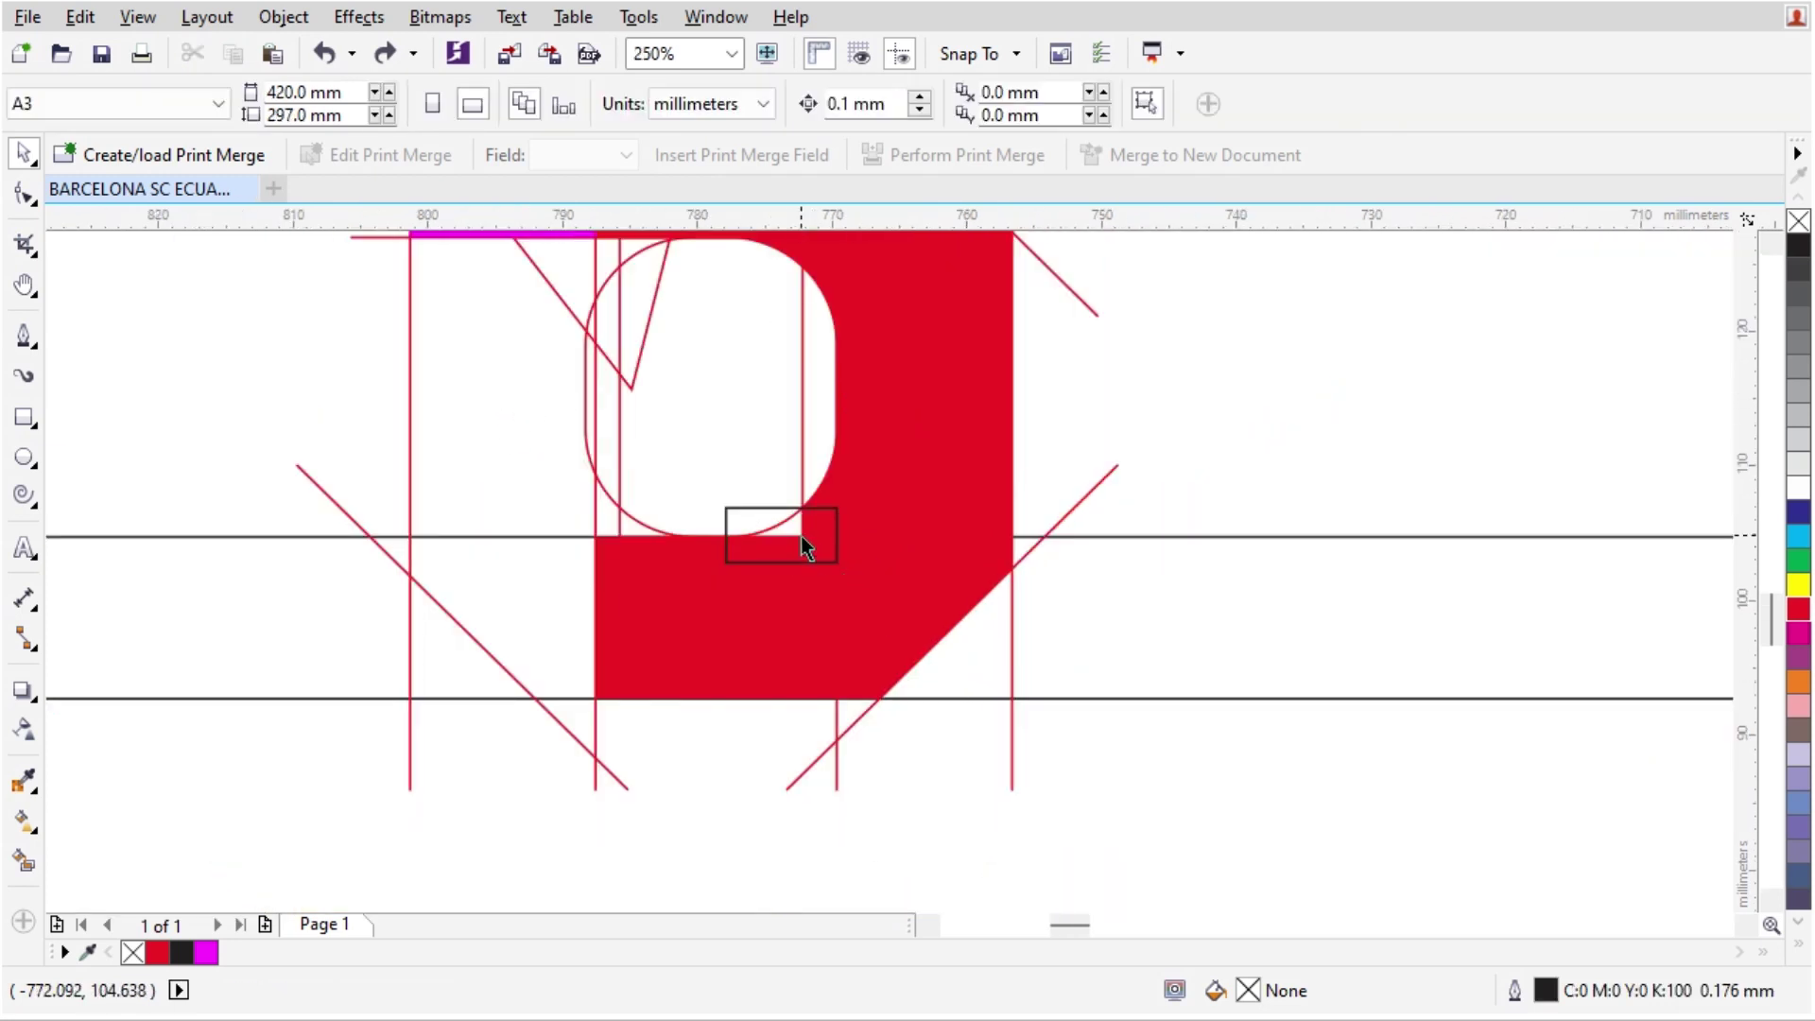
{"action": "left_click", "coordinate": [757, 506]}
{"action": "scroll", "coordinate": [703, 515], "scroll_direction": "up", "scroll_amount": 1}
{"action": "left_click_drag", "start_coordinate": [598, 547], "coordinate": [567, 539]}
{"action": "key", "text": "Escape"}
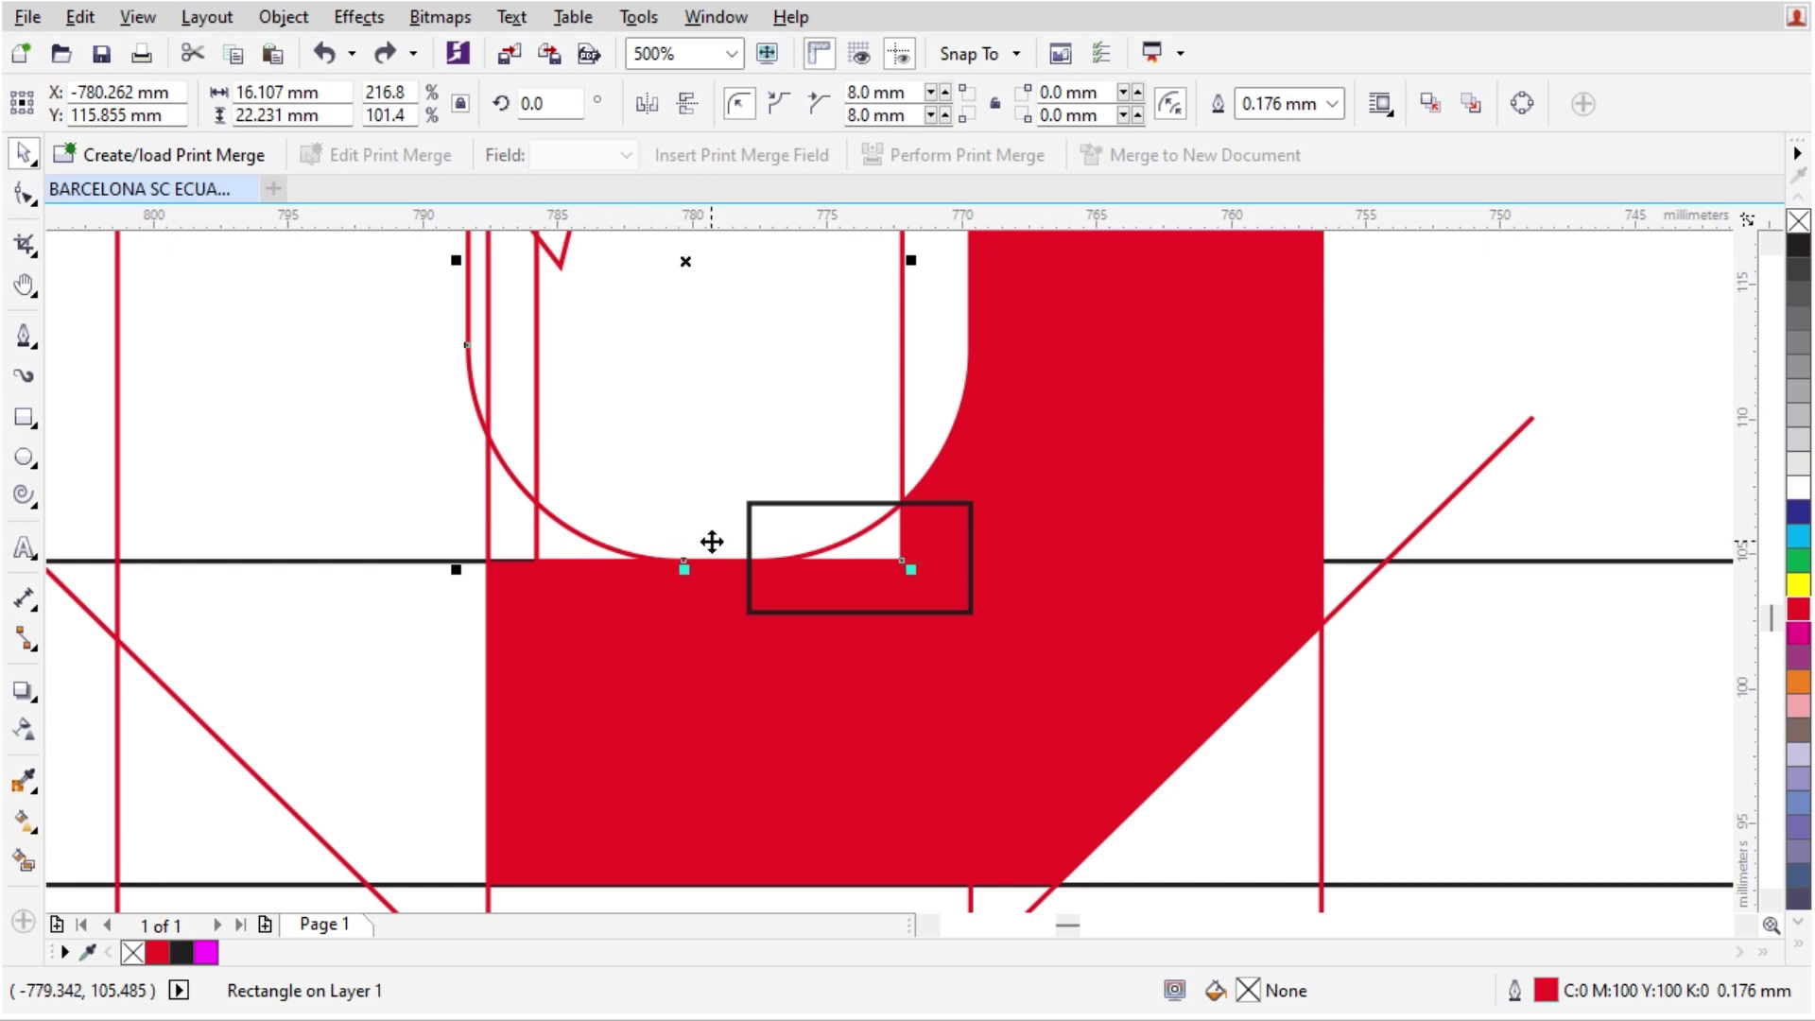
{"action": "left_click", "coordinate": [24, 194]}
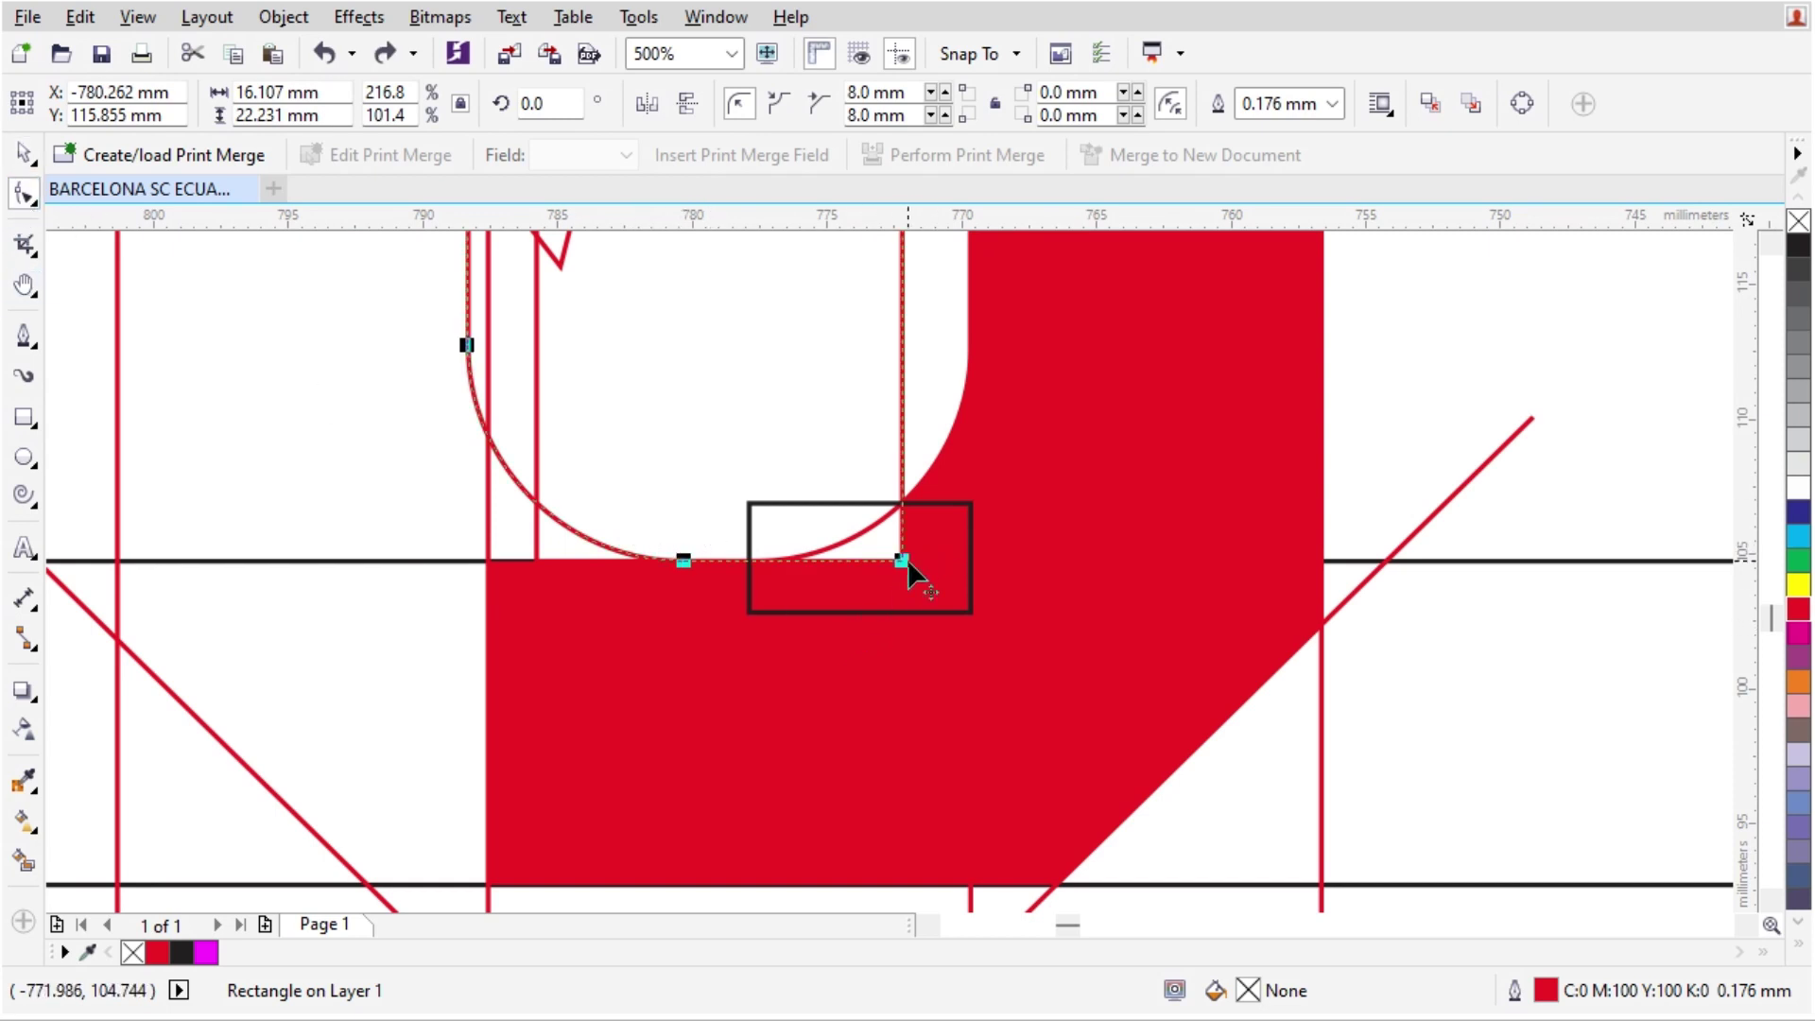
{"action": "left_click_drag", "start_coordinate": [904, 559], "coordinate": [910, 350]}
{"action": "left_click_drag", "start_coordinate": [950, 555], "coordinate": [916, 575]}
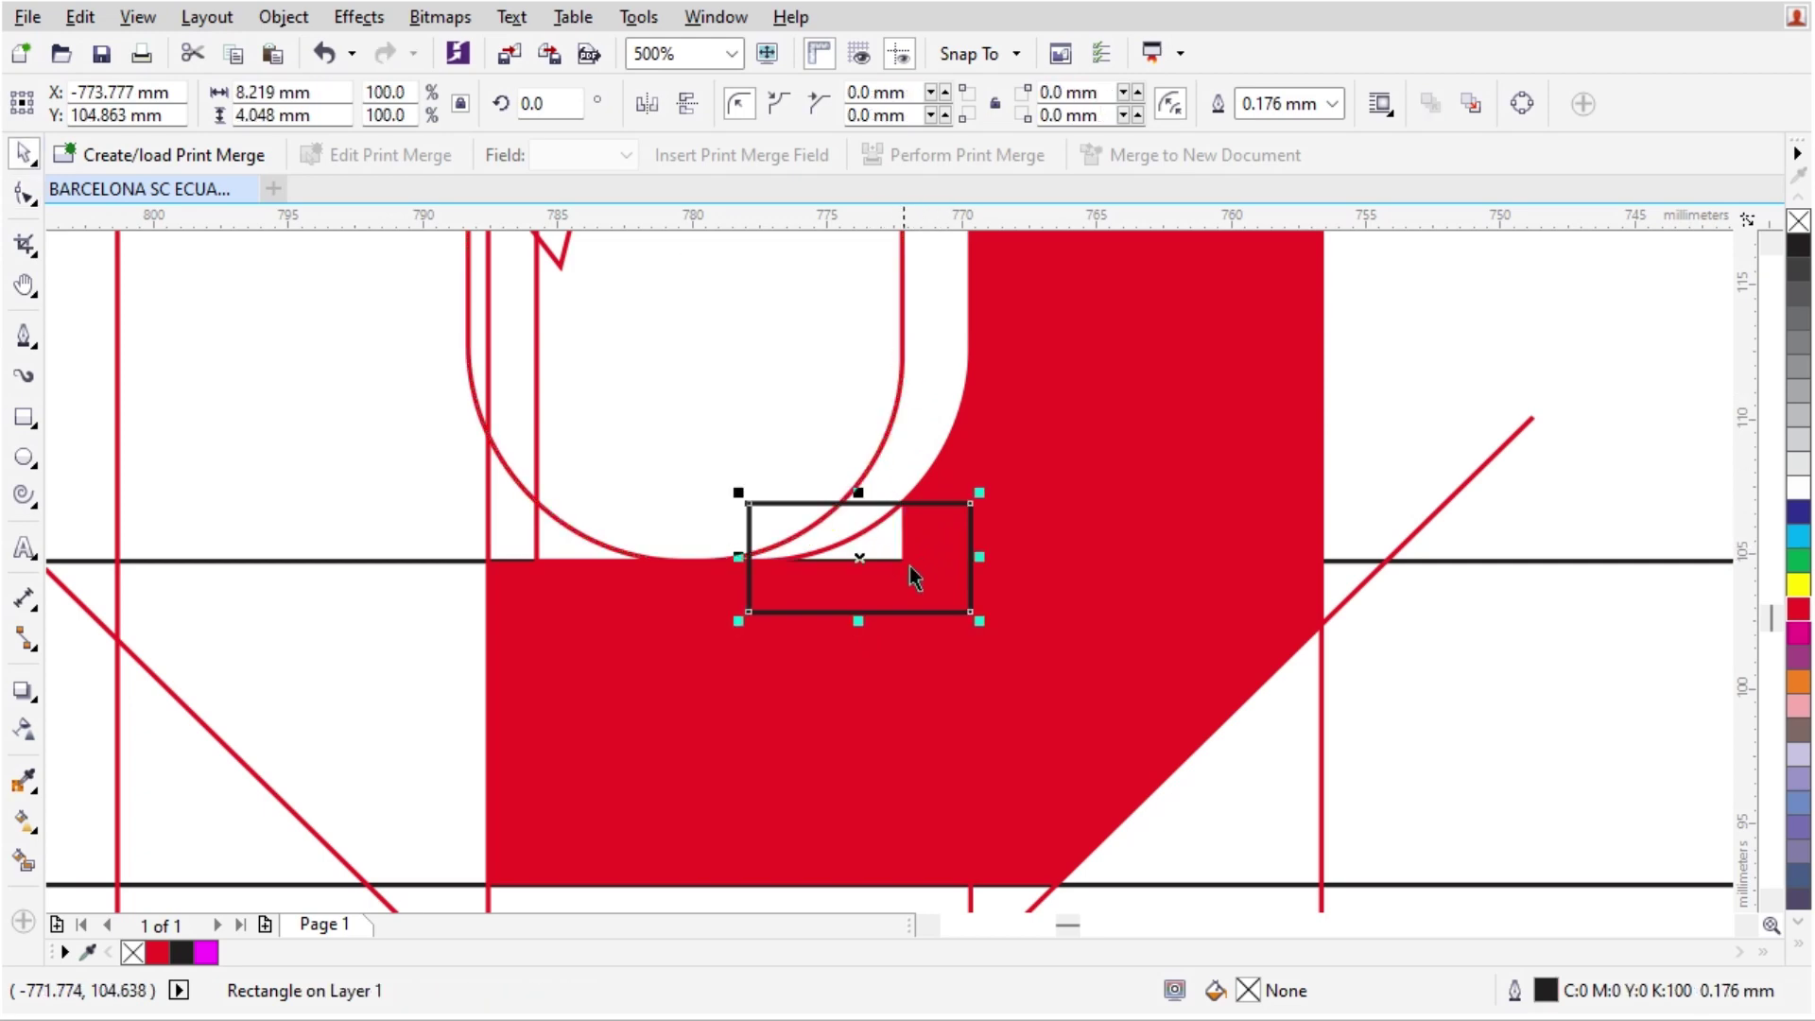
{"action": "left_click", "coordinate": [92, 804]}
- Smart-fill the gap at the bowl's lower right inner corner with magenta and weld it into the red shape
{"action": "left_click", "coordinate": [21, 864]}
{"action": "scroll", "coordinate": [870, 568], "scroll_direction": "up", "scroll_amount": 1}
{"action": "left_click", "coordinate": [870, 550]}
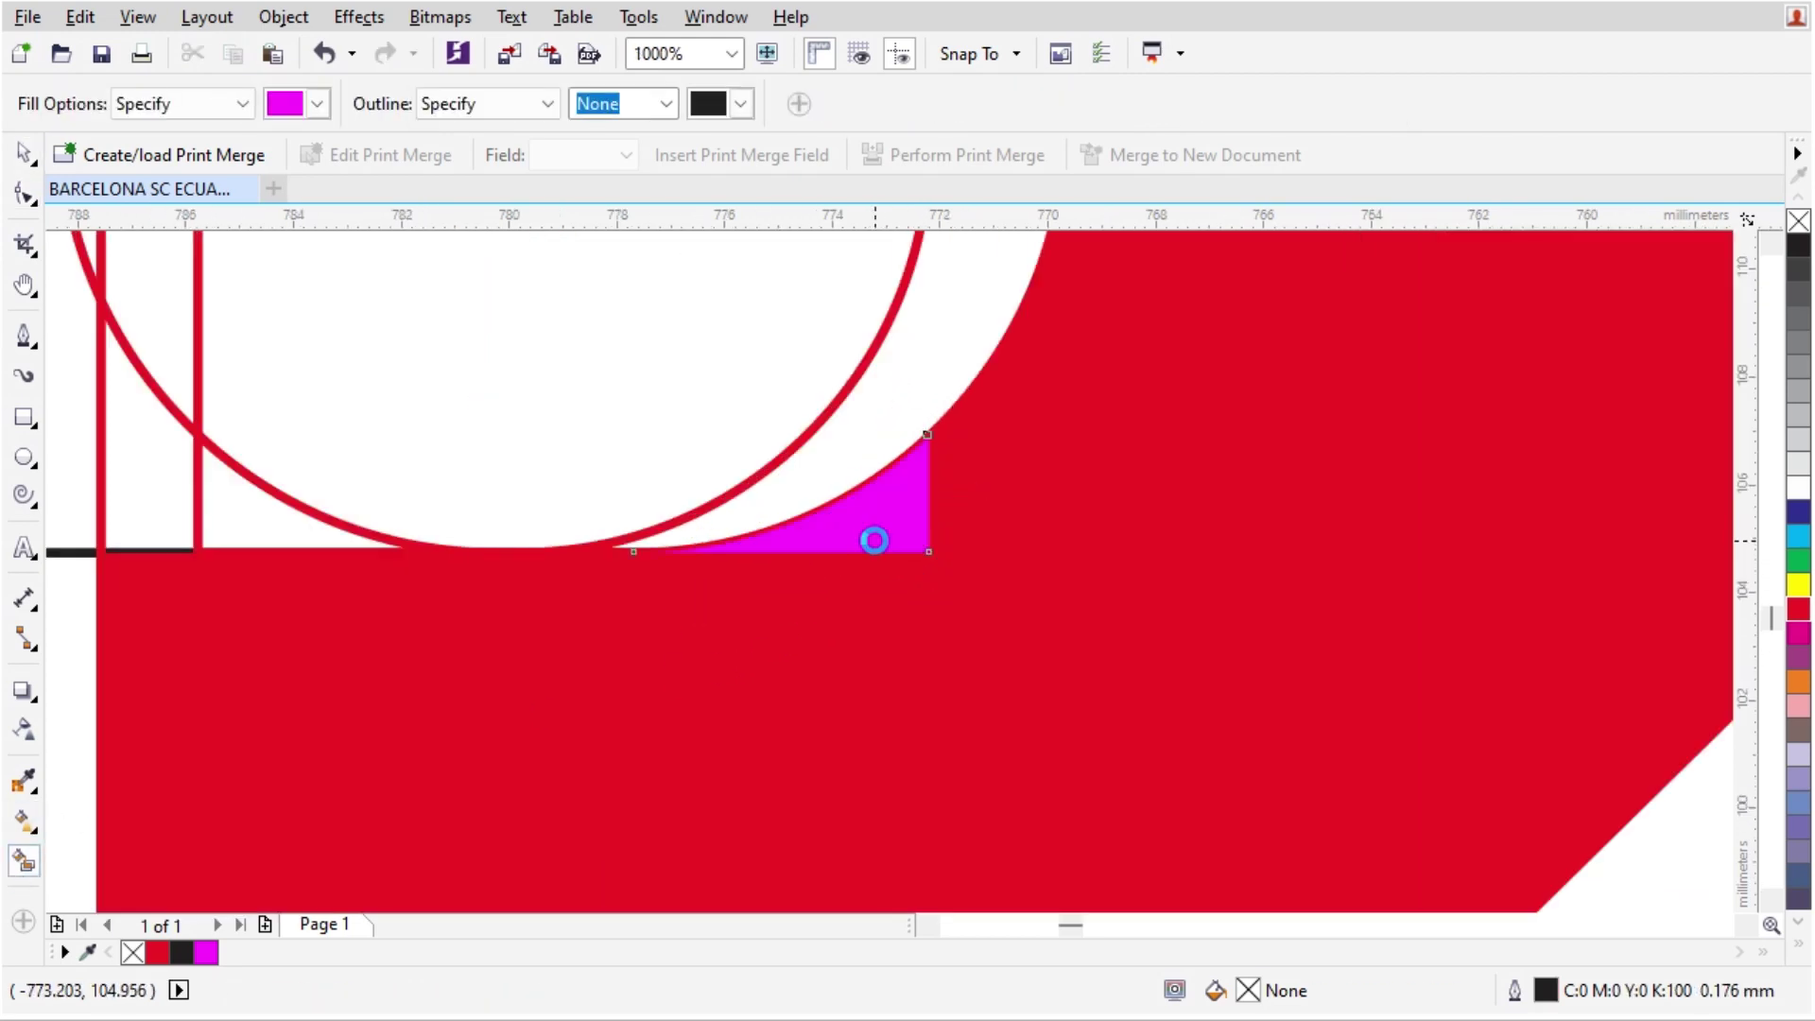
{"action": "key", "text": "space"}
{"action": "left_click", "coordinate": [1094, 559], "text": "shift"}
{"action": "left_click", "coordinate": [794, 104]}
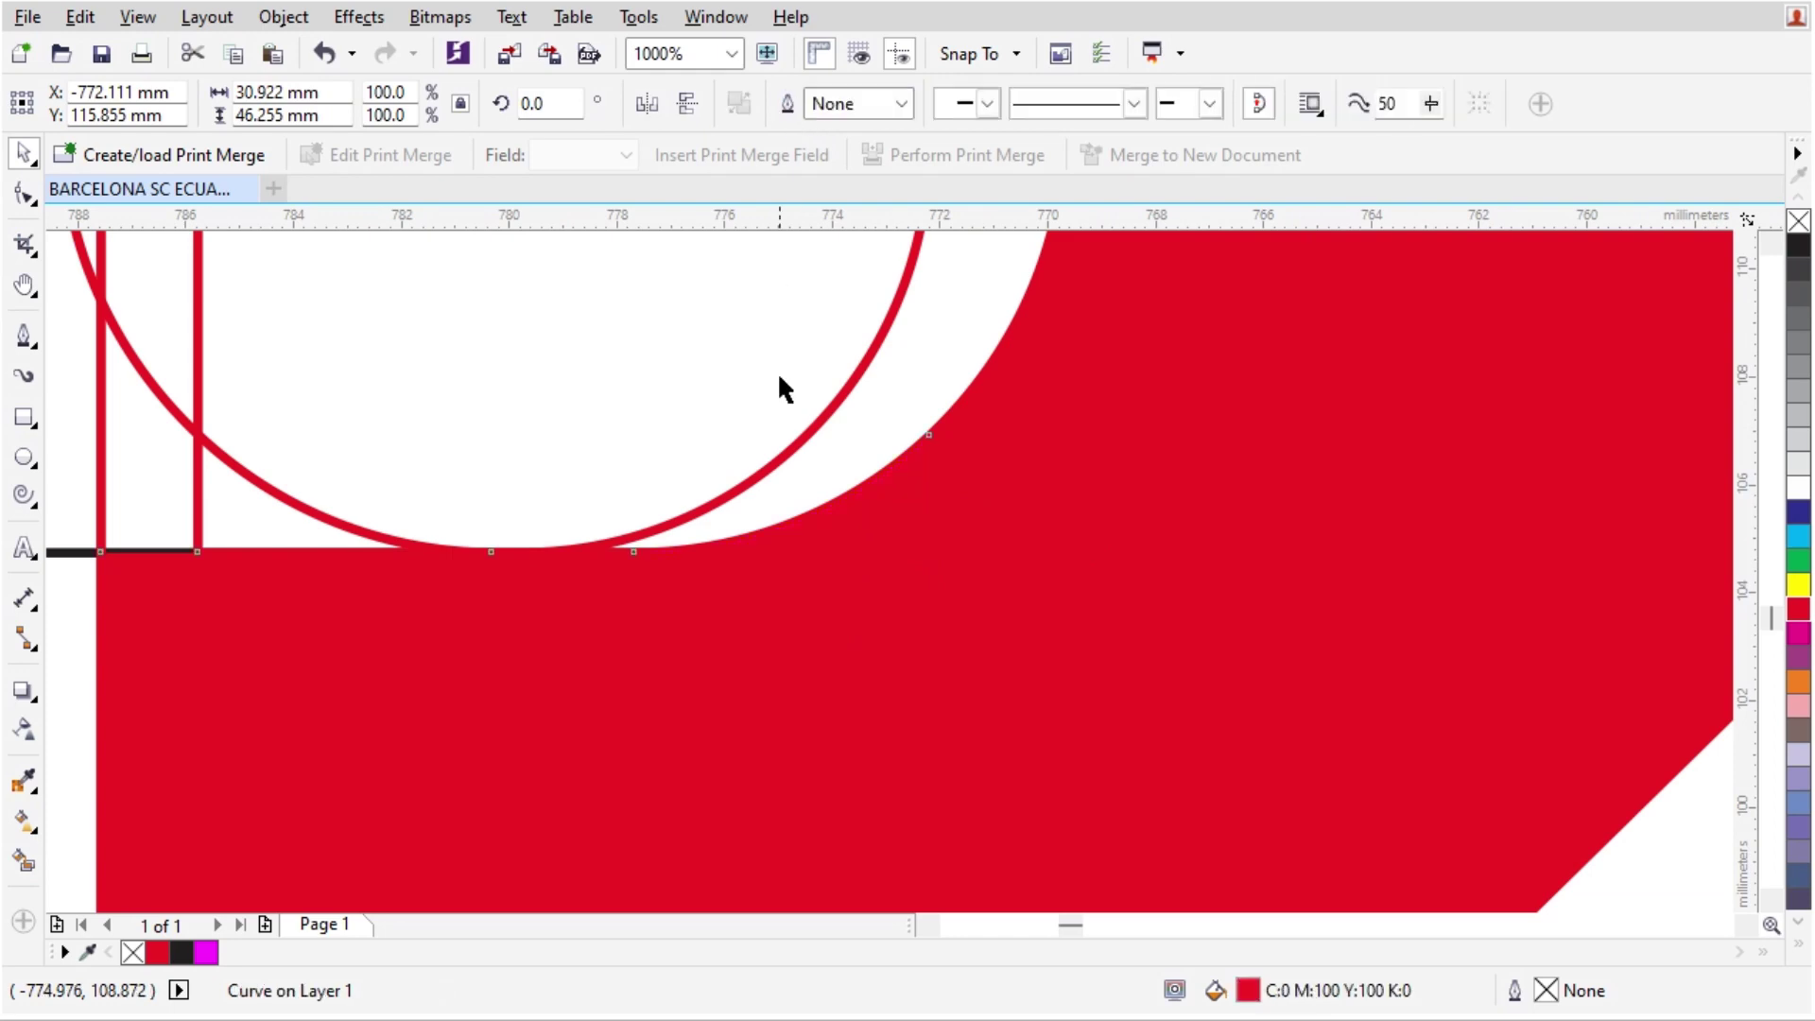
- Smart-fill the six's bevelled lower left corner with magenta
{"action": "scroll", "coordinate": [863, 628], "scroll_direction": "down", "scroll_amount": 3}
{"action": "left_click", "coordinate": [795, 707]}
{"action": "scroll", "coordinate": [709, 650], "scroll_direction": "up", "scroll_amount": 1}
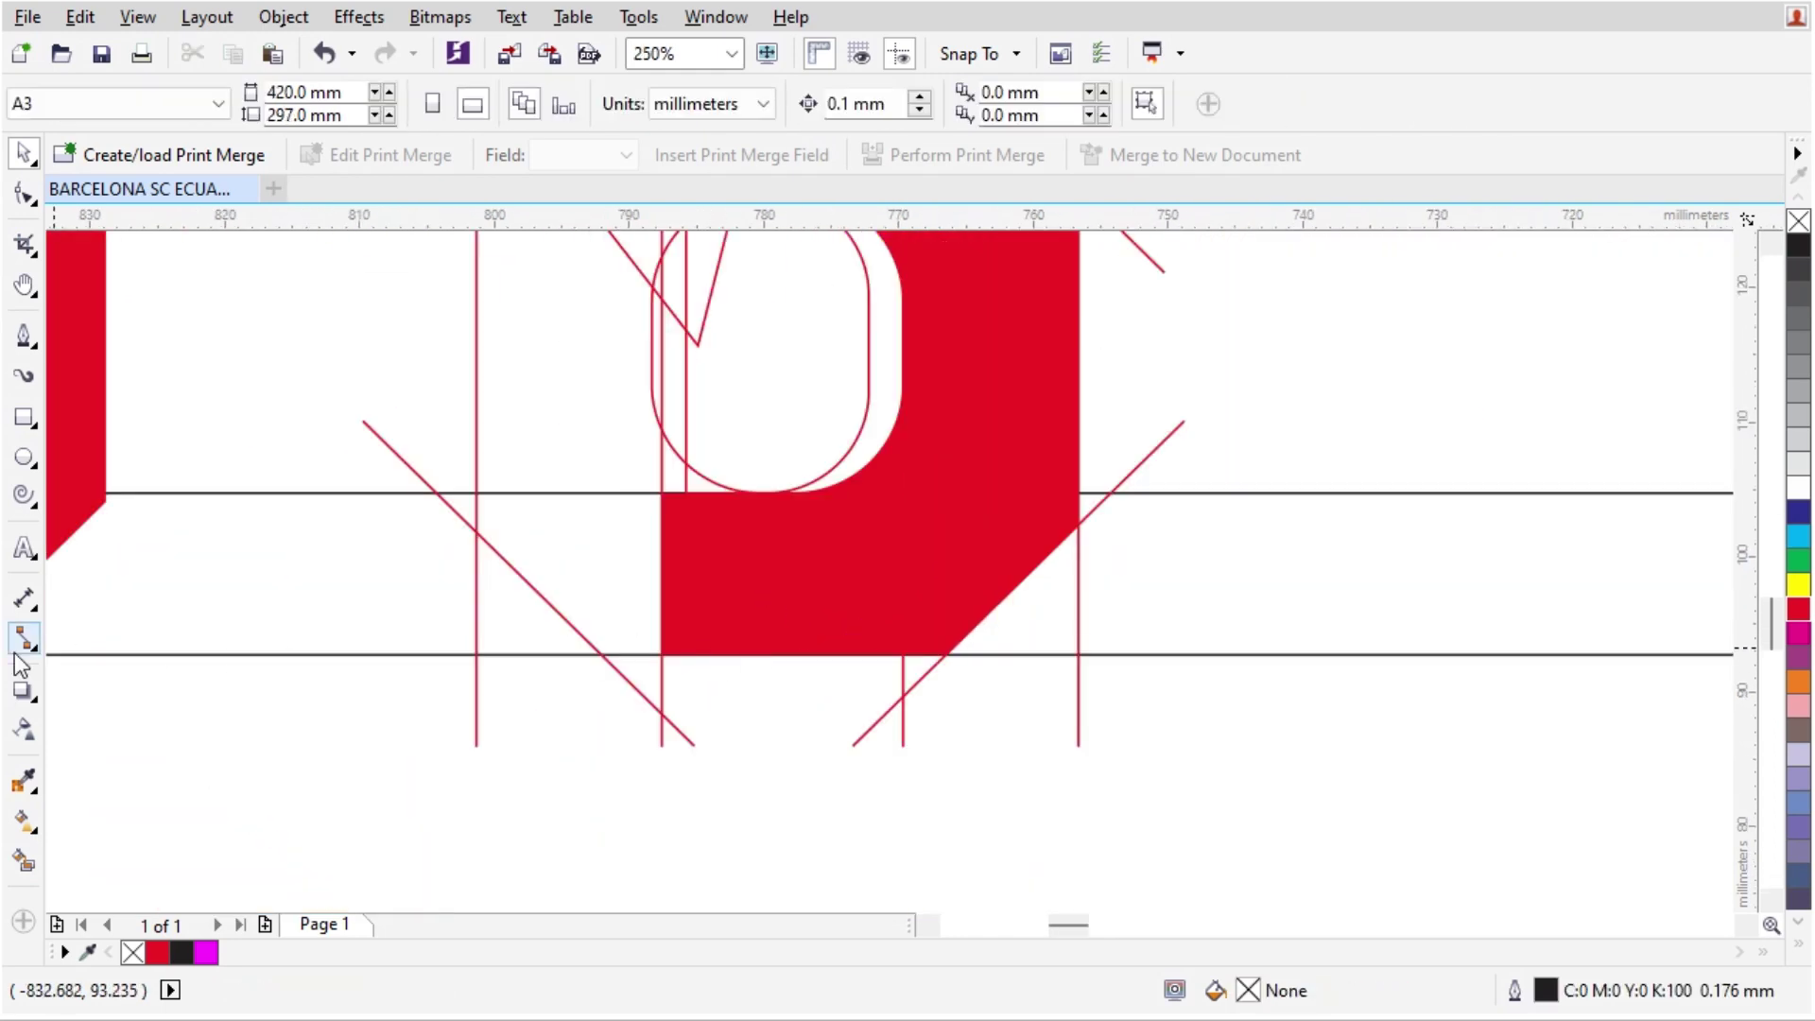
{"action": "left_click", "coordinate": [21, 863]}
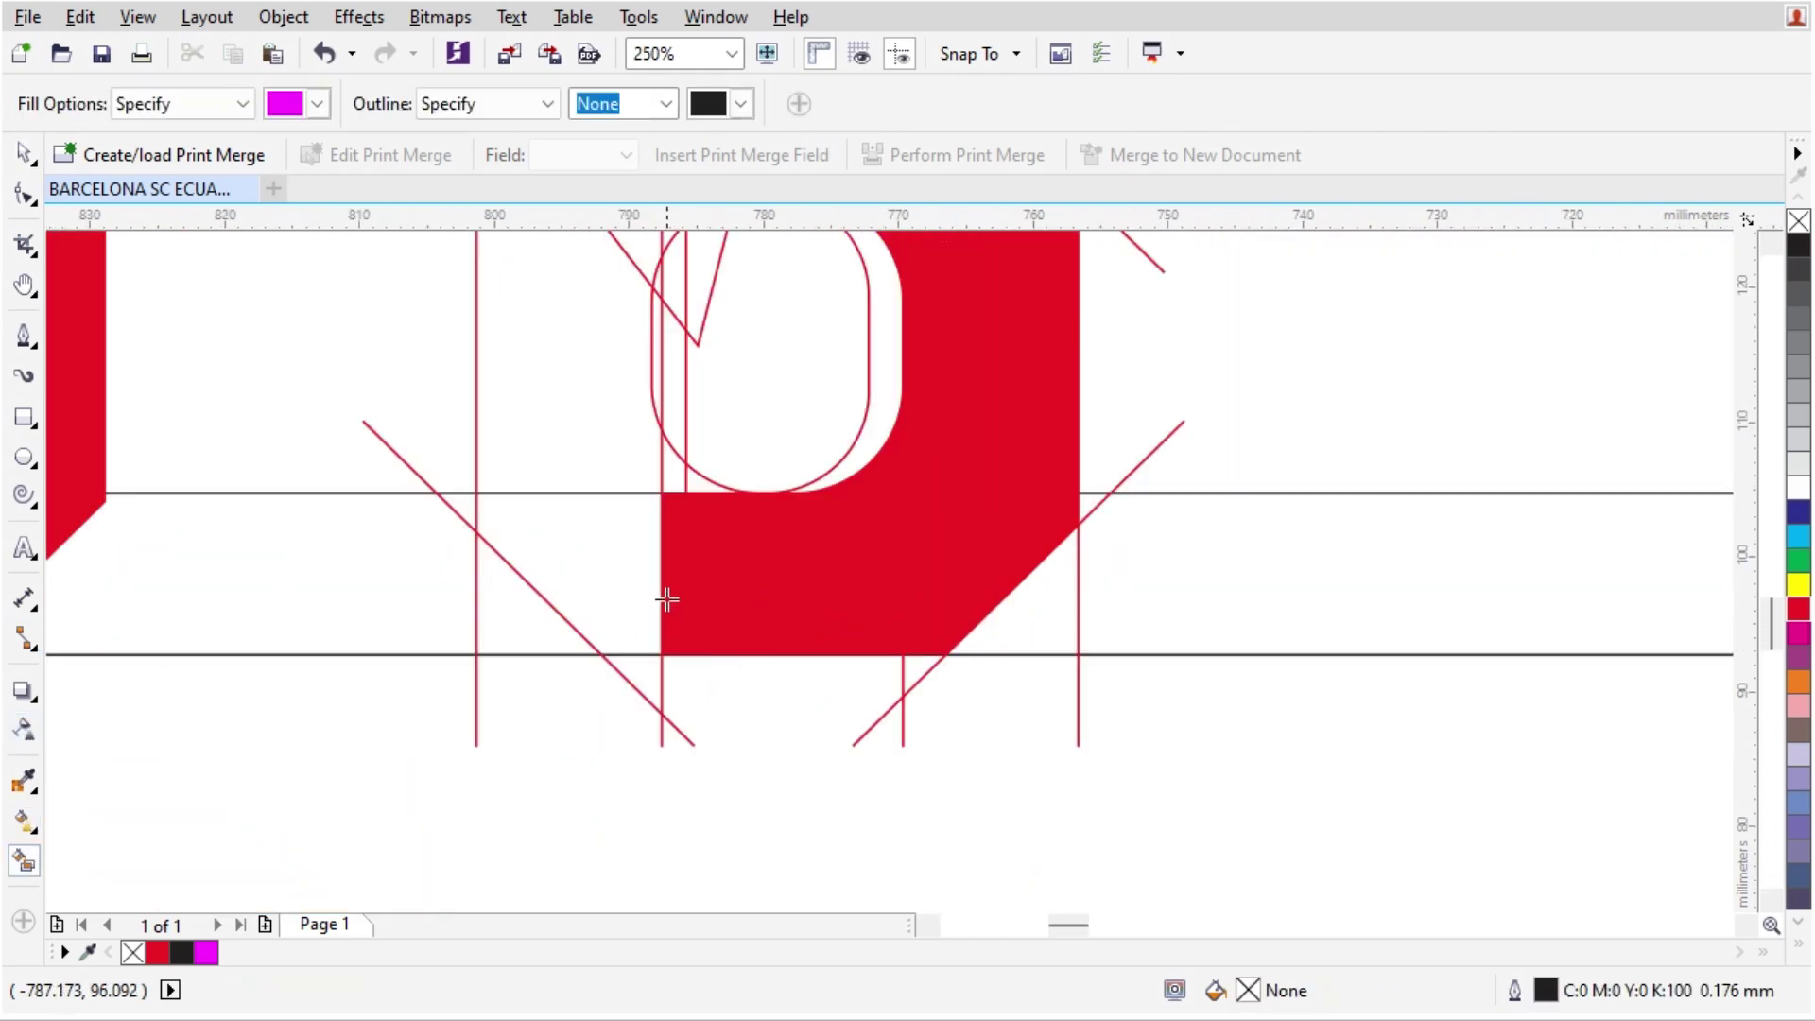
{"action": "left_click", "coordinate": [621, 579]}
{"action": "scroll", "coordinate": [596, 471], "scroll_direction": "down", "scroll_amount": 1}
{"action": "scroll", "coordinate": [596, 471], "scroll_direction": "up", "scroll_amount": 1}
{"action": "key", "text": "space"}
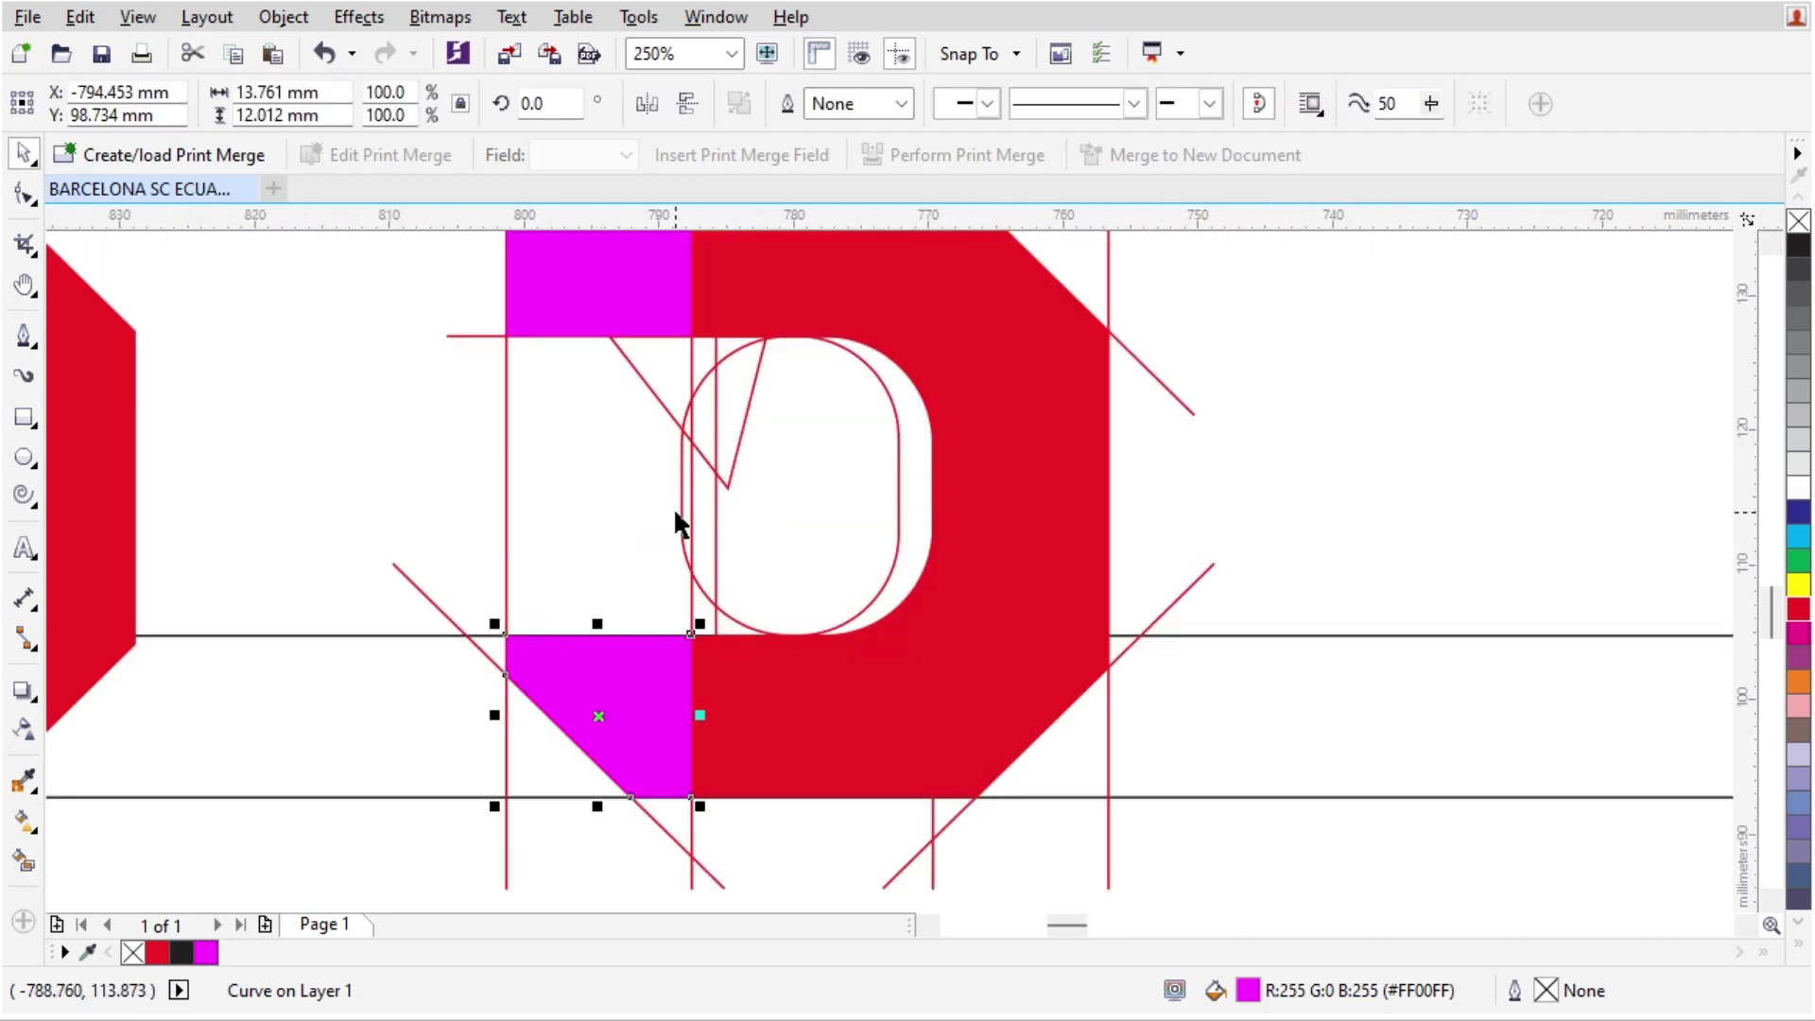
- Delete the rounded guide rectangle inside the six's bowl
{"action": "left_click", "coordinate": [675, 507]}
{"action": "left_click", "coordinate": [679, 514]}
{"action": "key", "text": "Delete"}
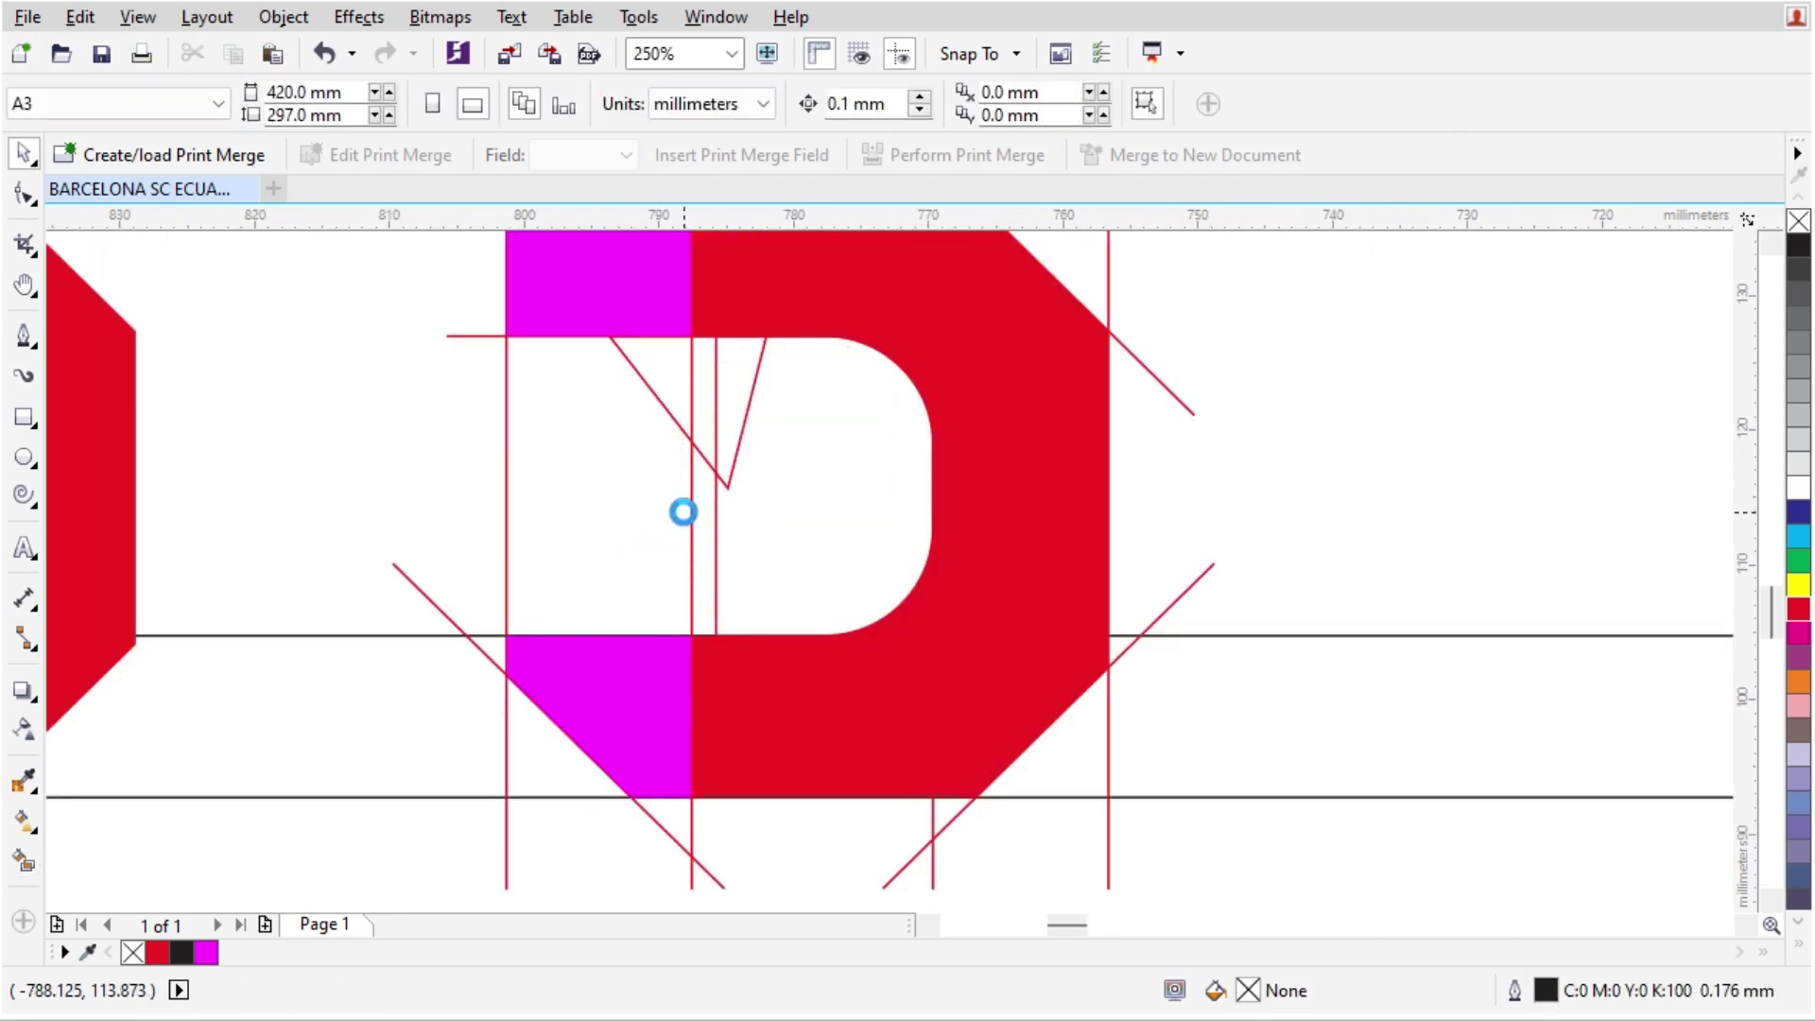
- Weld the six's bevelled lower left corner and left crossbar section into the red shape
{"action": "left_click", "coordinate": [649, 658]}
{"action": "left_click", "coordinate": [777, 716], "text": "shift"}
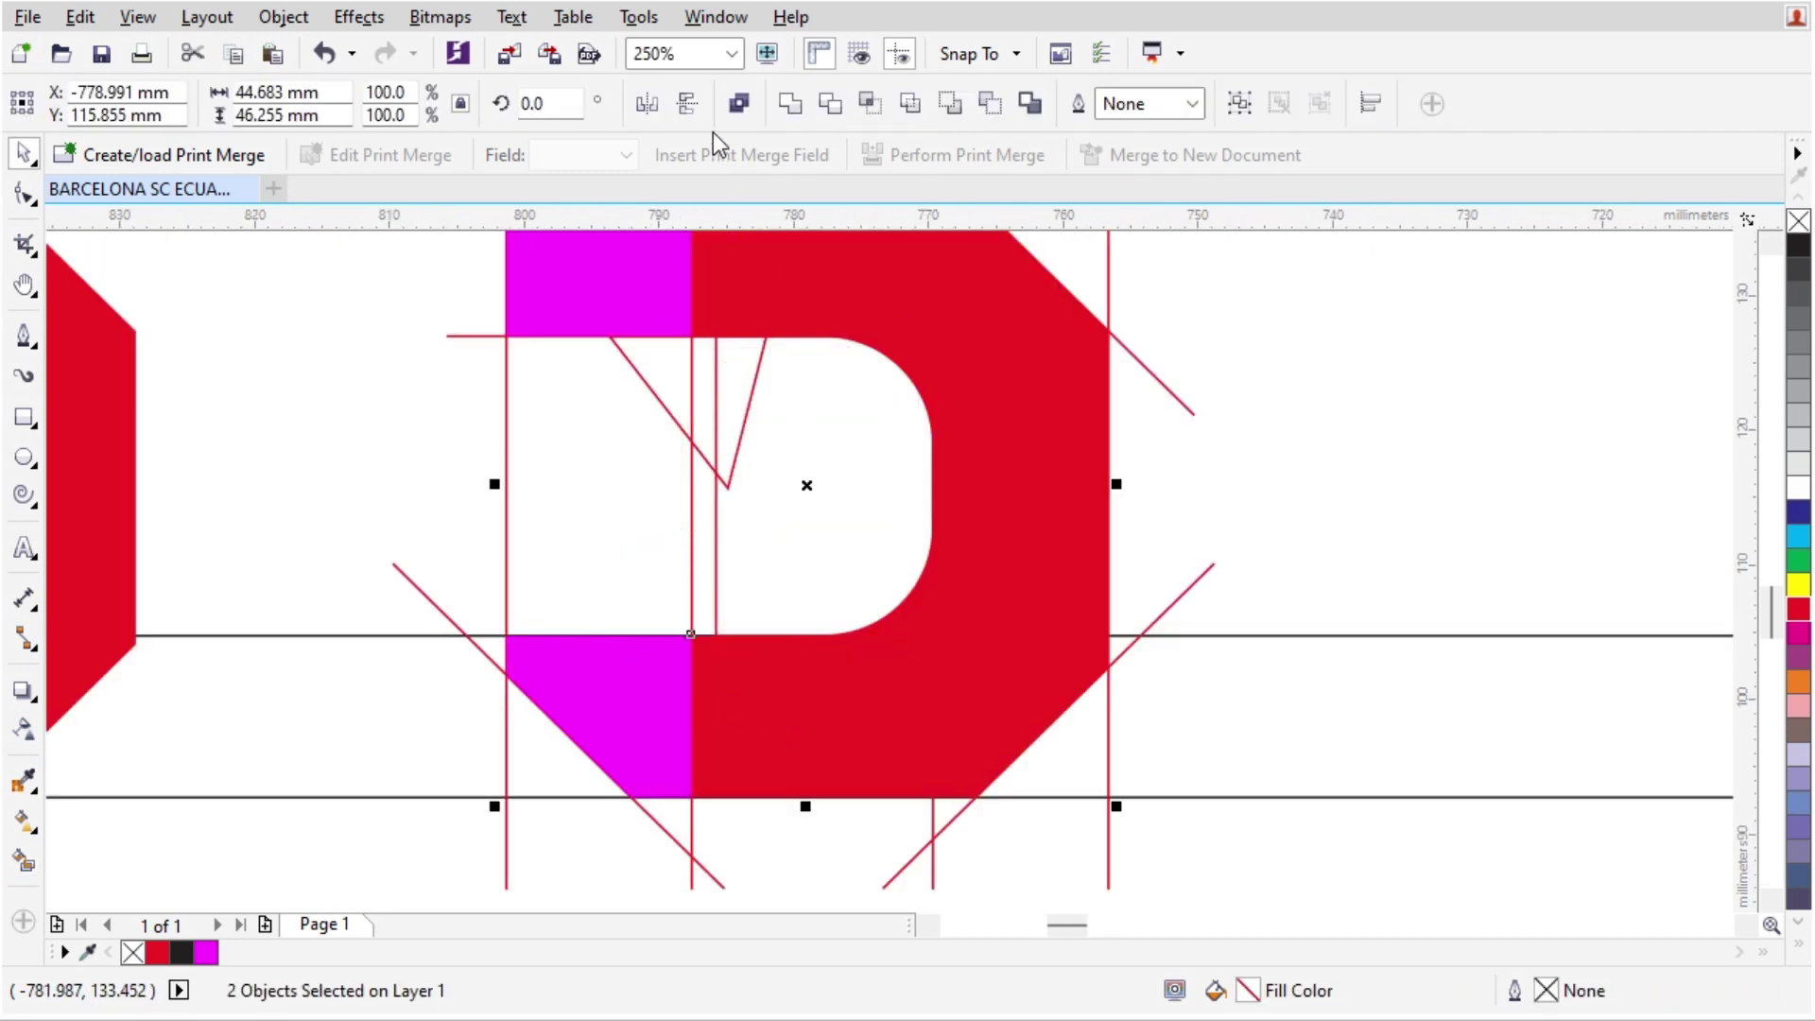
{"action": "left_click", "coordinate": [791, 102]}
{"action": "left_click", "coordinate": [24, 417]}
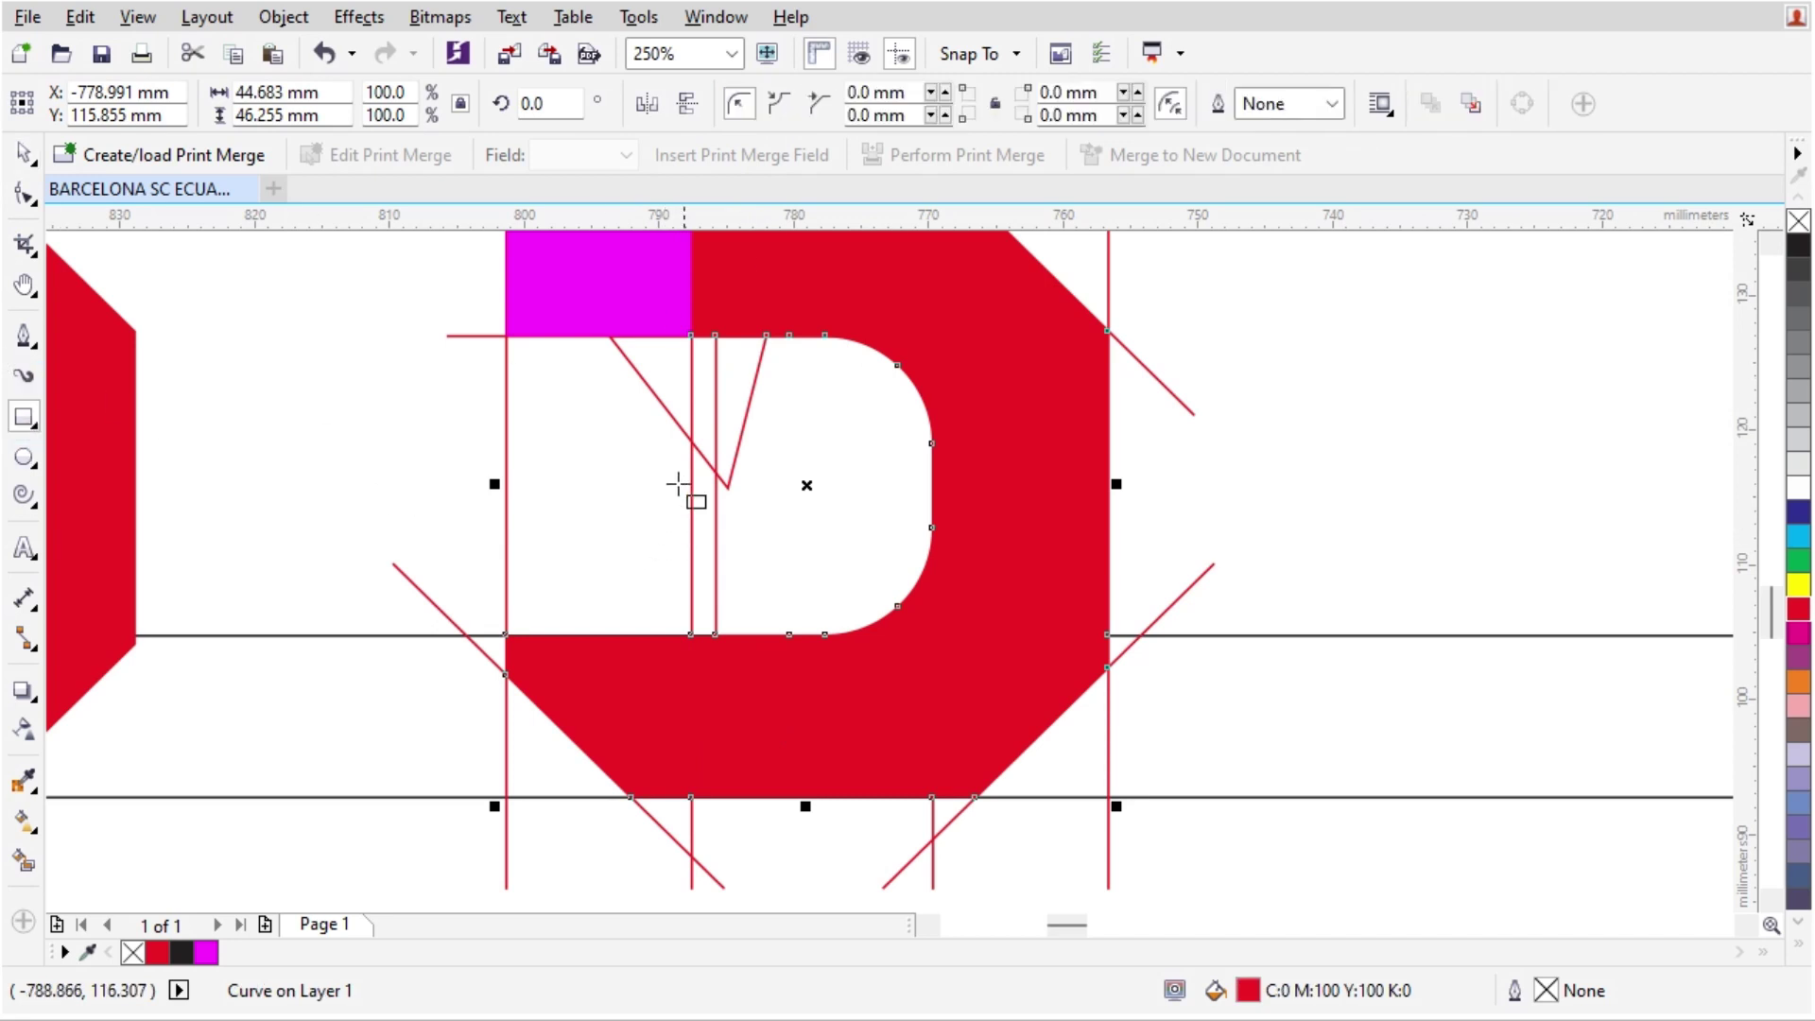
{"action": "scroll", "coordinate": [683, 407], "scroll_direction": "up", "scroll_amount": 2}
{"action": "key", "text": "space"}
{"action": "left_click", "coordinate": [662, 435]}
{"action": "left_click", "coordinate": [756, 438], "text": "shift"}
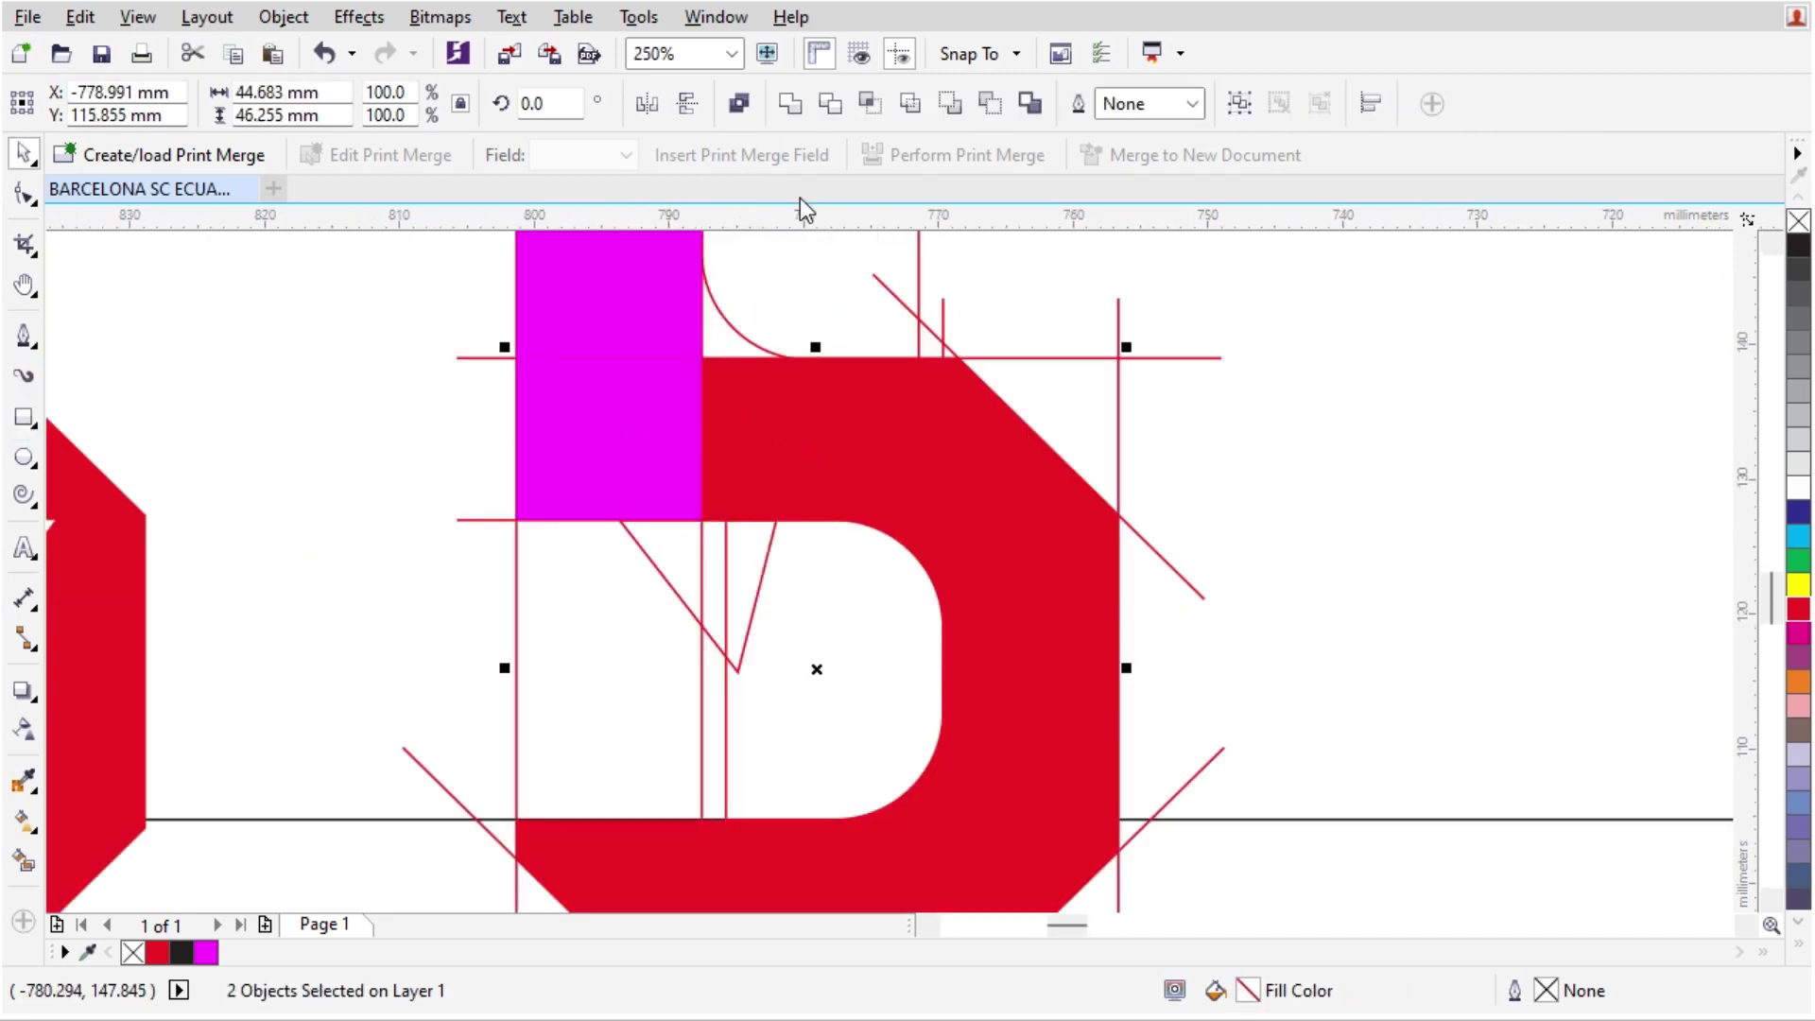
{"action": "left_click", "coordinate": [791, 104]}
- Draw a rectangle about 13.8 by 42 mm along the six's left stem and weld it into the red shape
{"action": "key", "text": "F6"}
{"action": "mouse_move", "coordinate": [515, 283]}
{"action": "left_mouse_down"}
{"action": "mouse_move", "coordinate": [701, 358]}
{"action": "mouse_move", "coordinate": [648, 849]}
{"action": "left_mouse_up"}
{"action": "key", "text": "space"}
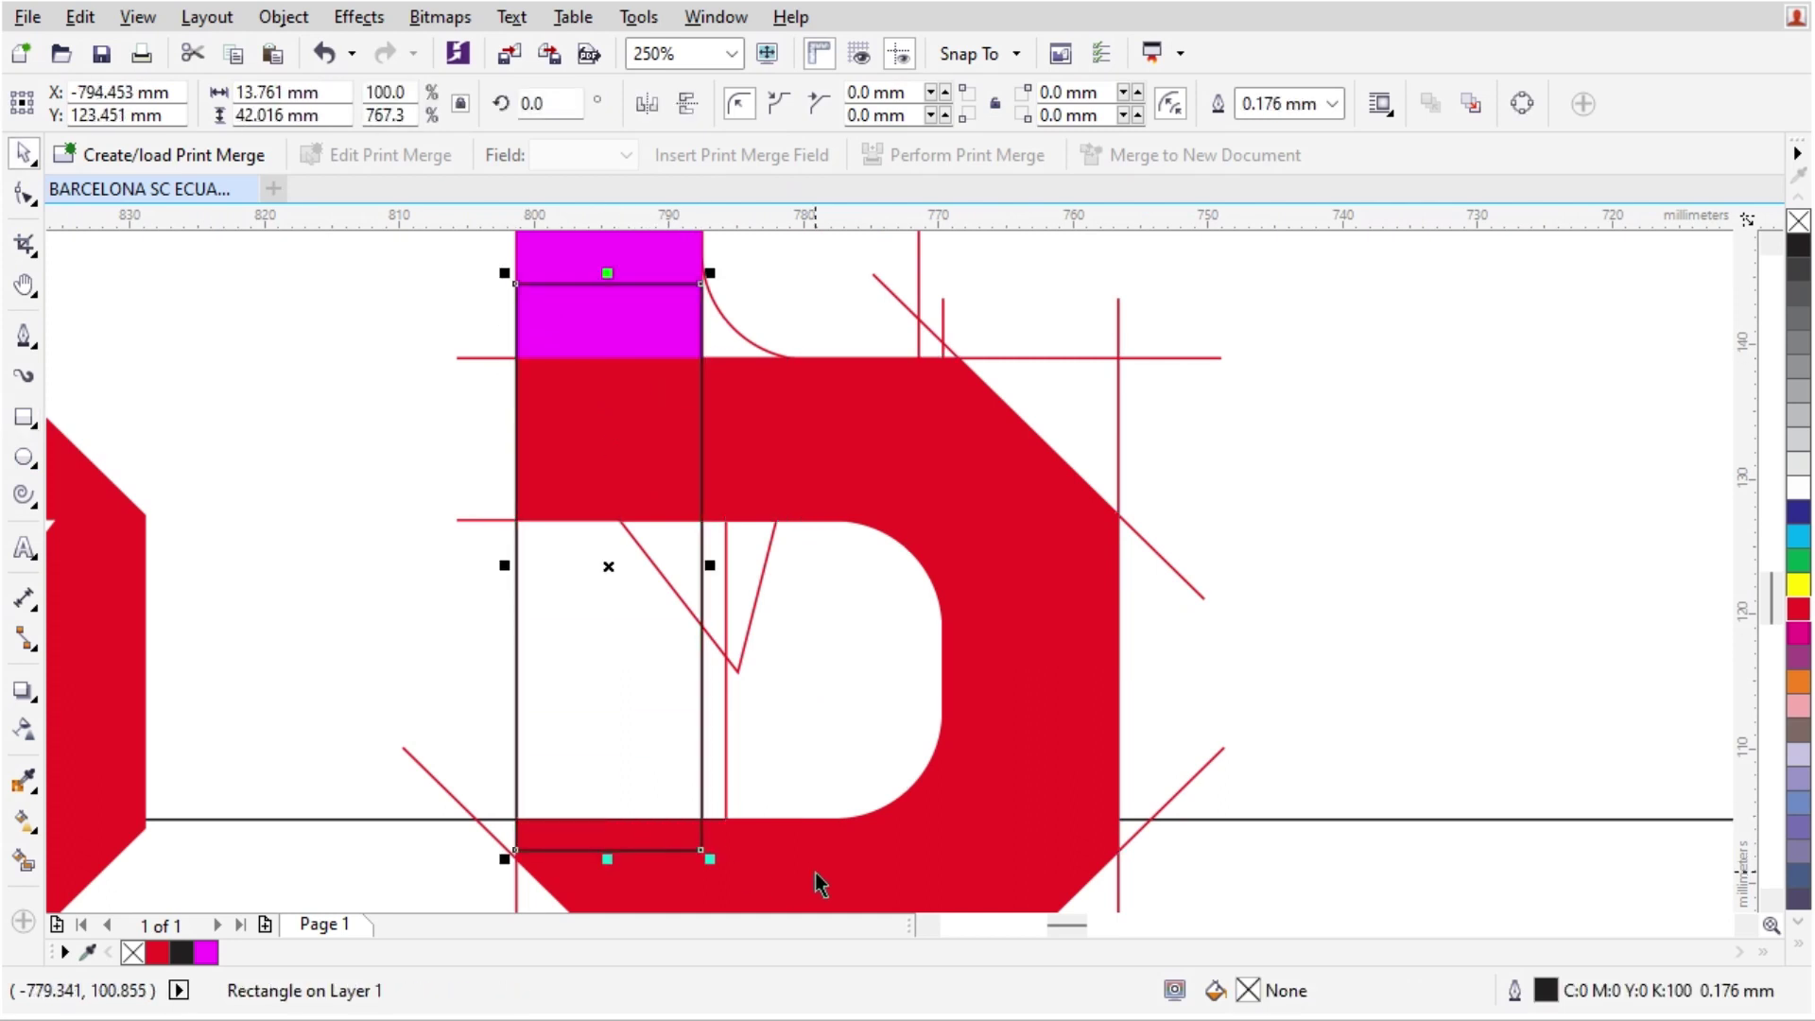
{"action": "left_click", "coordinate": [823, 878], "text": "shift"}
{"action": "left_click", "coordinate": [803, 114]}
{"action": "scroll", "coordinate": [756, 608], "scroll_direction": "down", "scroll_amount": 3}
{"action": "scroll", "coordinate": [752, 470], "scroll_direction": "up", "scroll_amount": 2}
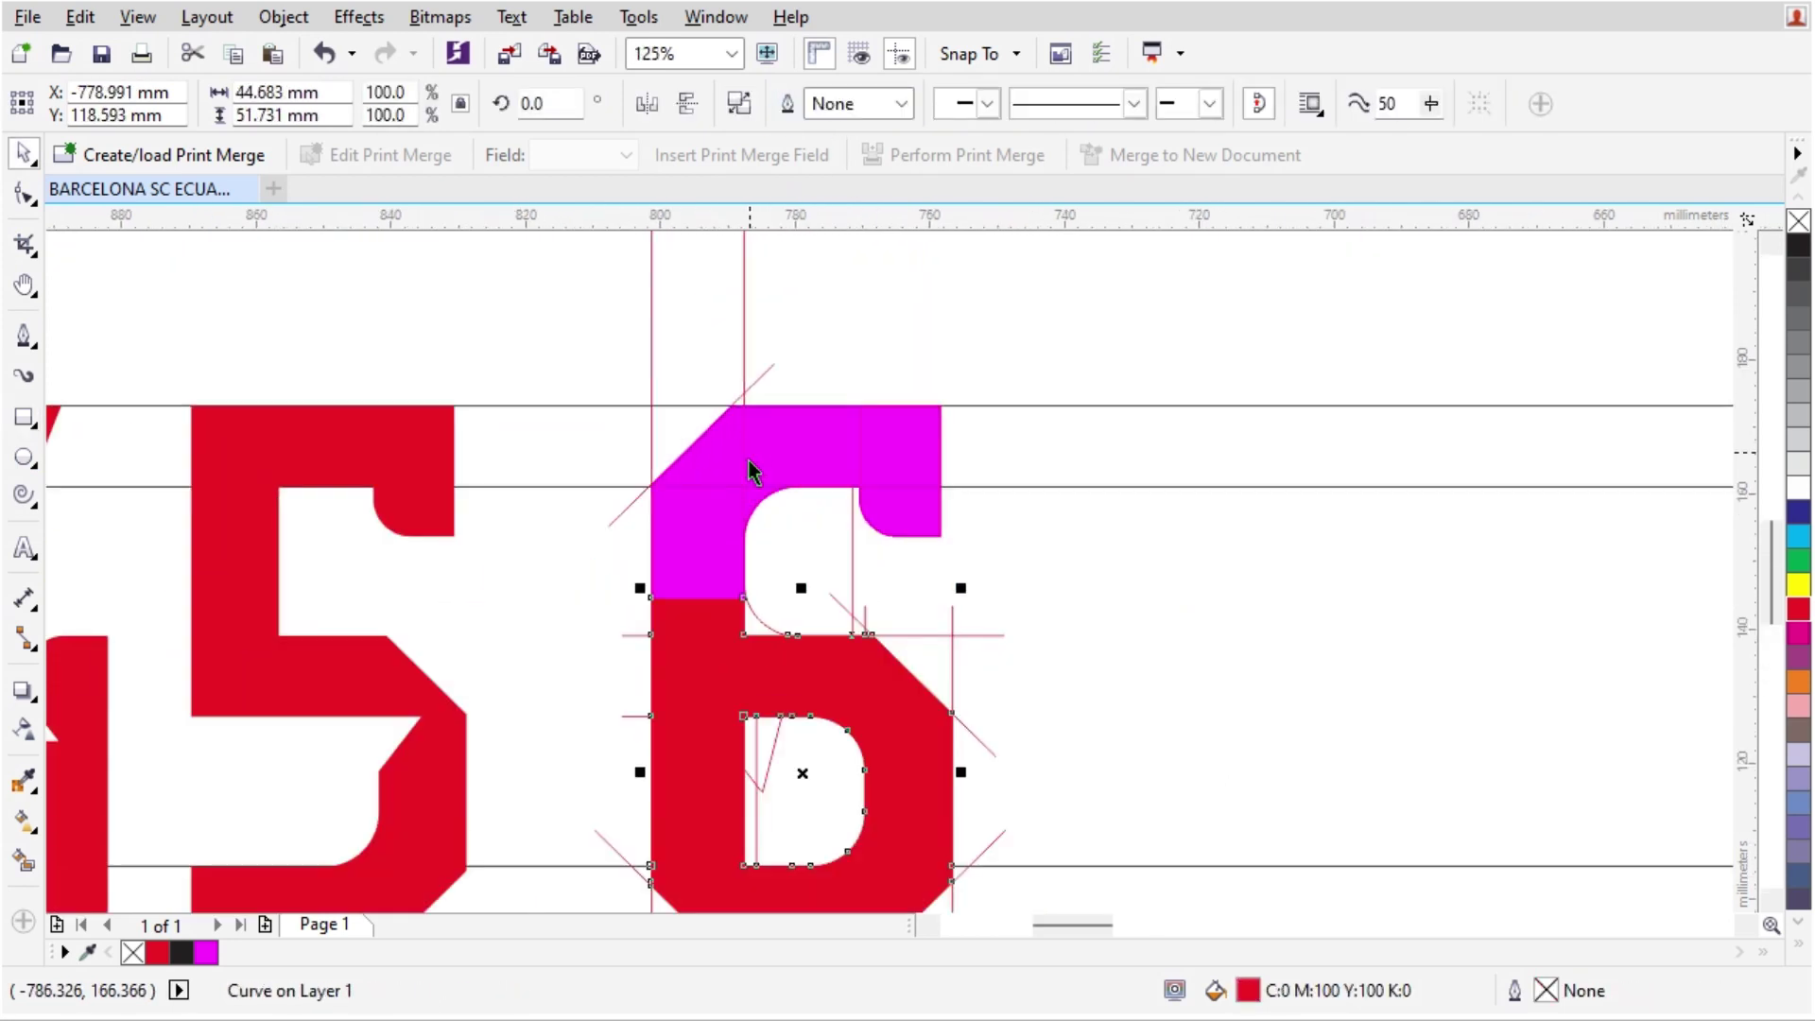
- Weld the six's magenta top bar, hooked right end, bevelled upper left corner and upper stem into the red shape
{"action": "scroll", "coordinate": [716, 548], "scroll_direction": "up", "scroll_amount": 2}
{"action": "left_click", "coordinate": [924, 463]}
{"action": "left_click", "coordinate": [922, 439], "text": "shift"}
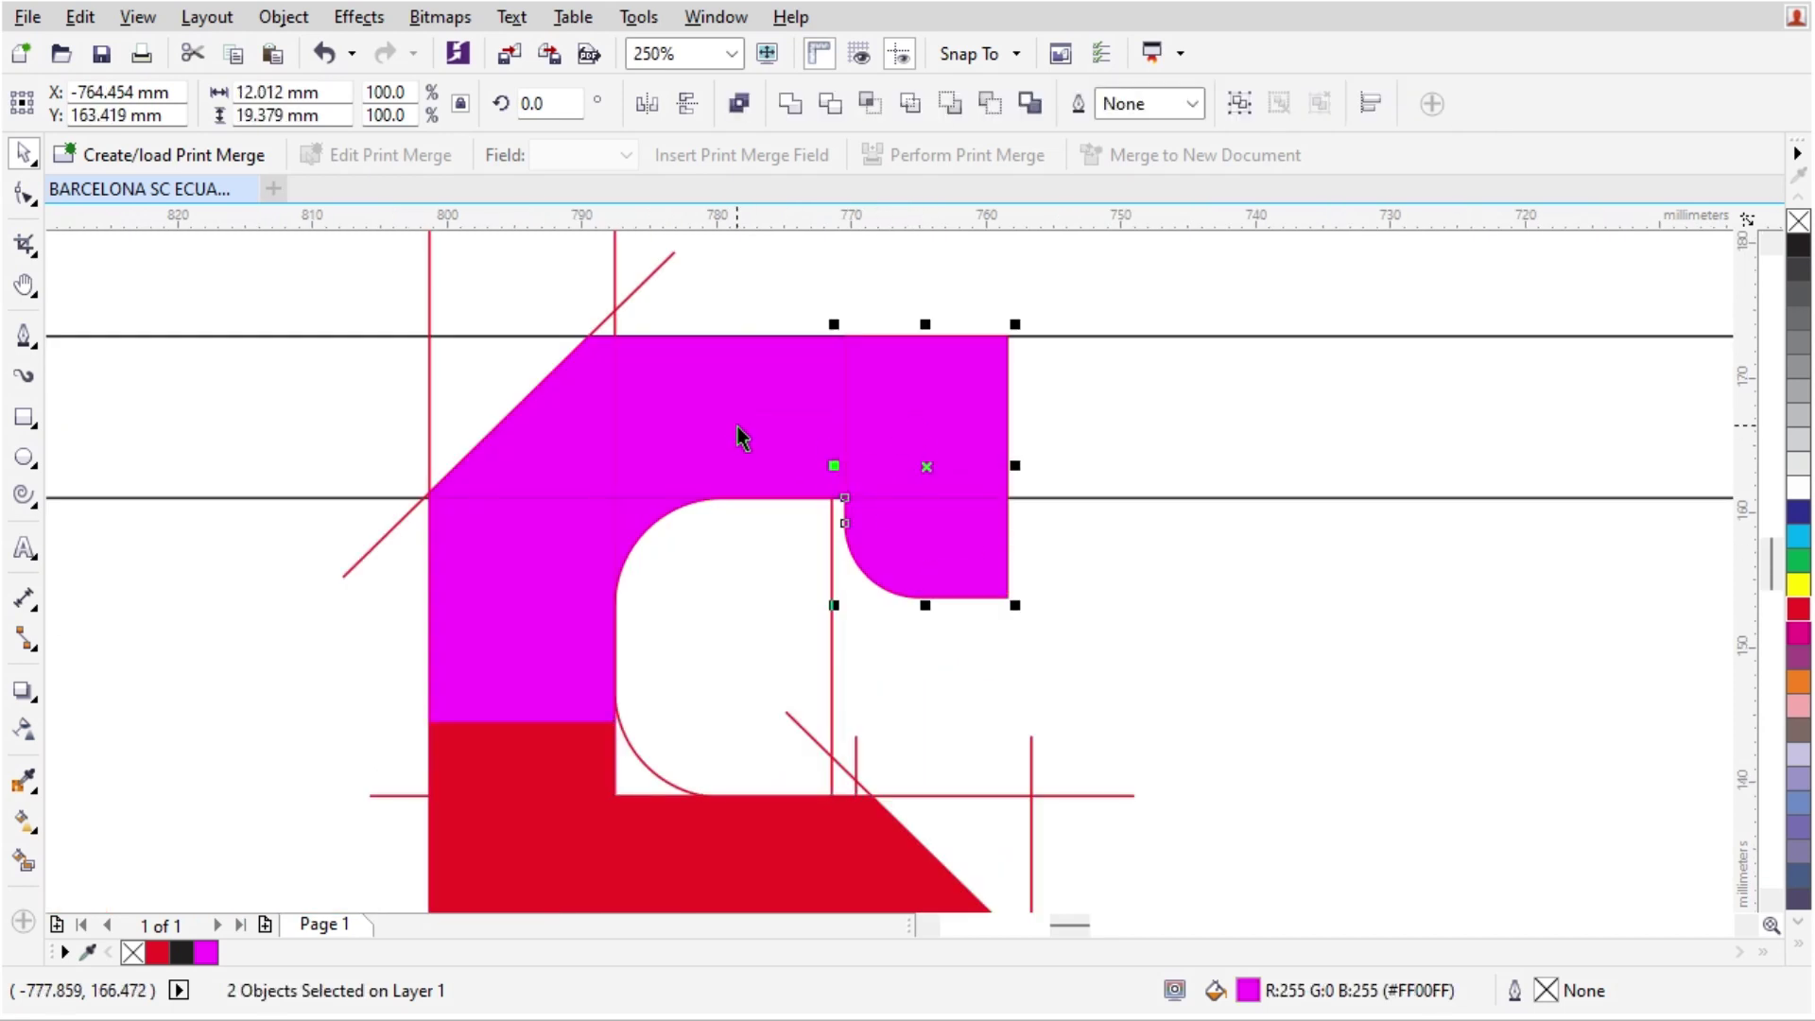
{"action": "left_click", "coordinate": [741, 434], "text": "shift"}
{"action": "left_click", "coordinate": [526, 445], "text": "shift"}
{"action": "left_click", "coordinate": [530, 580], "text": "shift"}
{"action": "left_click", "coordinate": [507, 758], "text": "shift"}
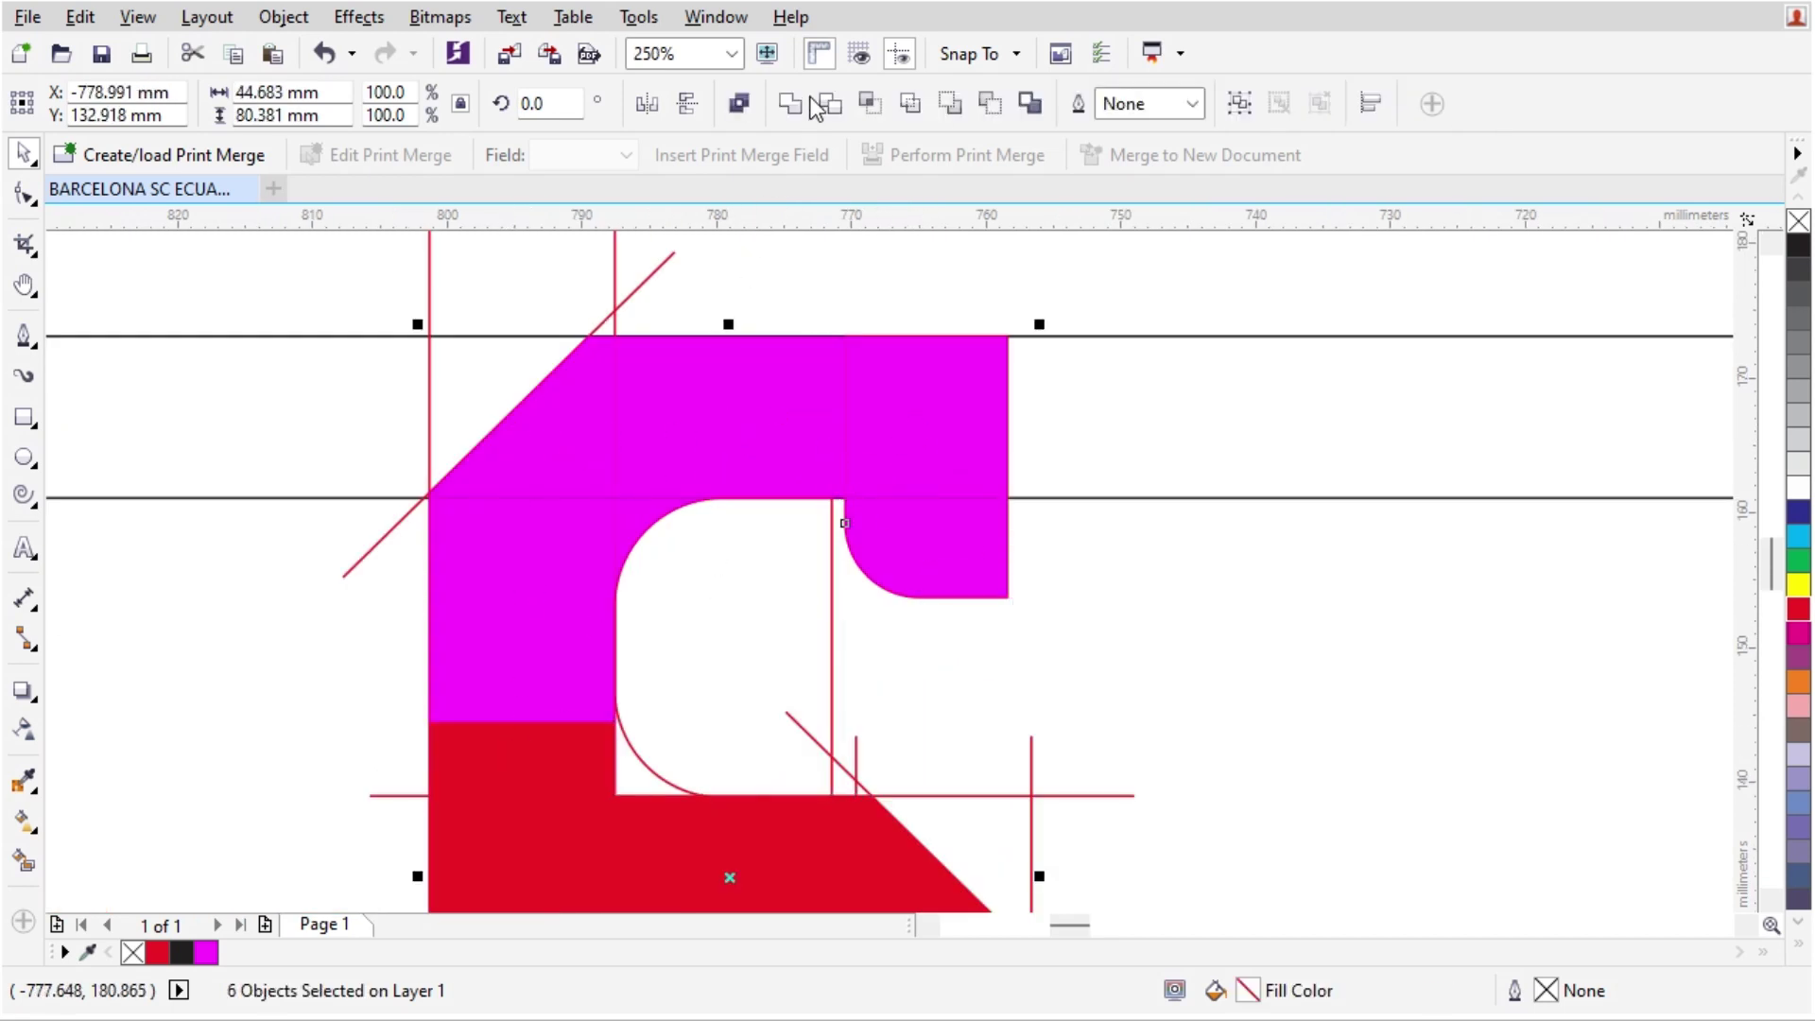
{"action": "left_click", "coordinate": [790, 103]}
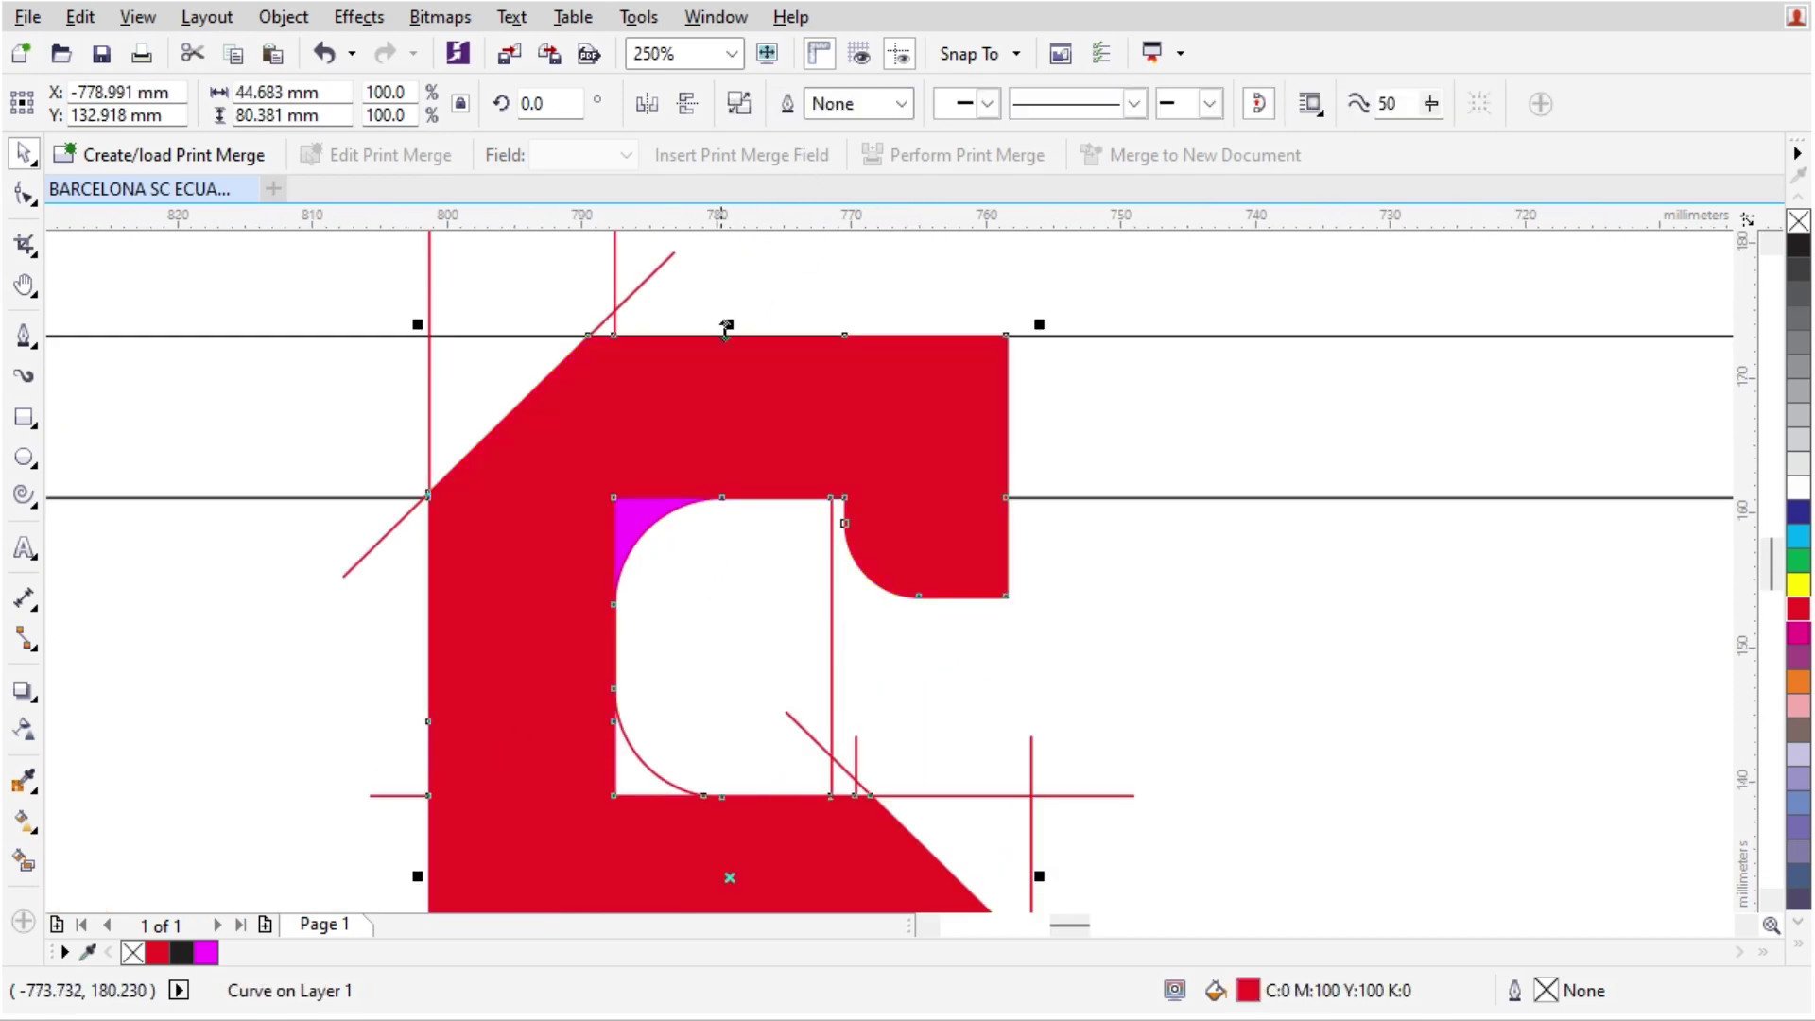
- Weld the rounded upper left inner corner of the six's upper opening into the red shape
{"action": "left_click", "coordinate": [646, 519]}
{"action": "left_click", "coordinate": [714, 428], "text": "shift"}
{"action": "left_click", "coordinate": [780, 103]}
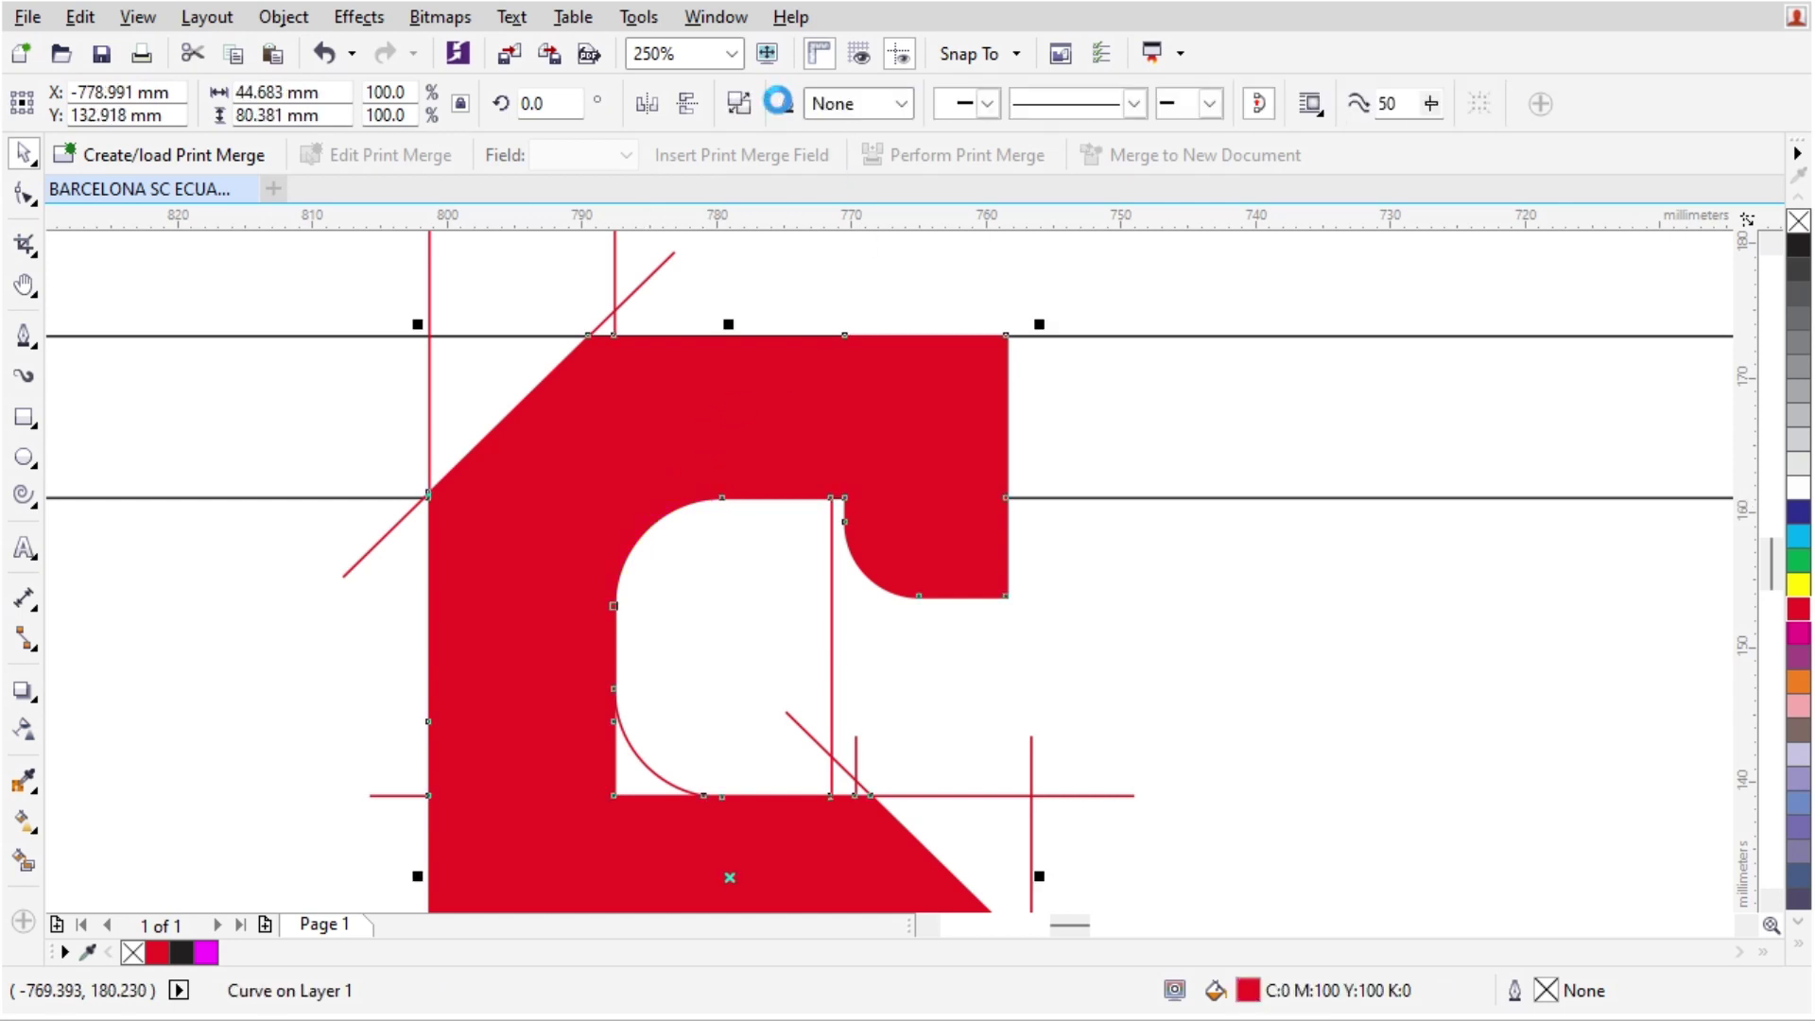
{"action": "scroll", "coordinate": [744, 273], "scroll_direction": "down", "scroll_amount": 2}
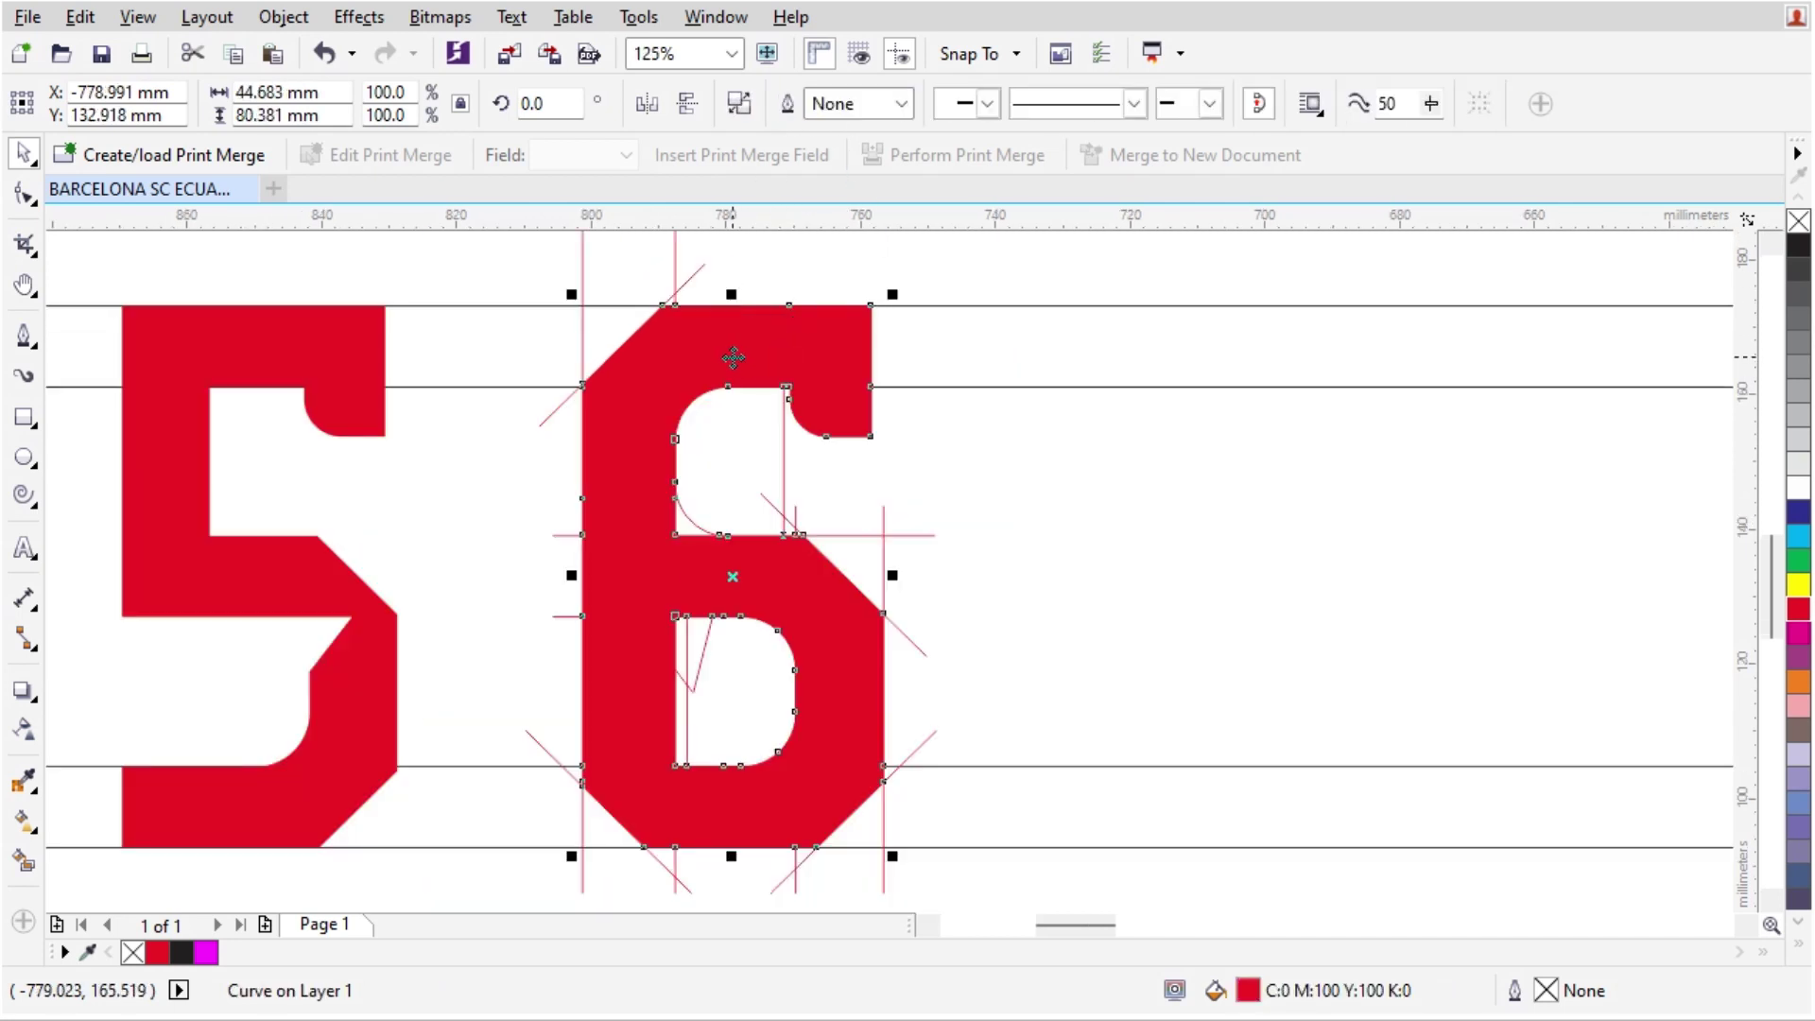
- Try to adjust the V-shaped notch guide inside the six's lower bowl
{"action": "scroll", "coordinate": [655, 660], "scroll_direction": "up", "scroll_amount": 2}
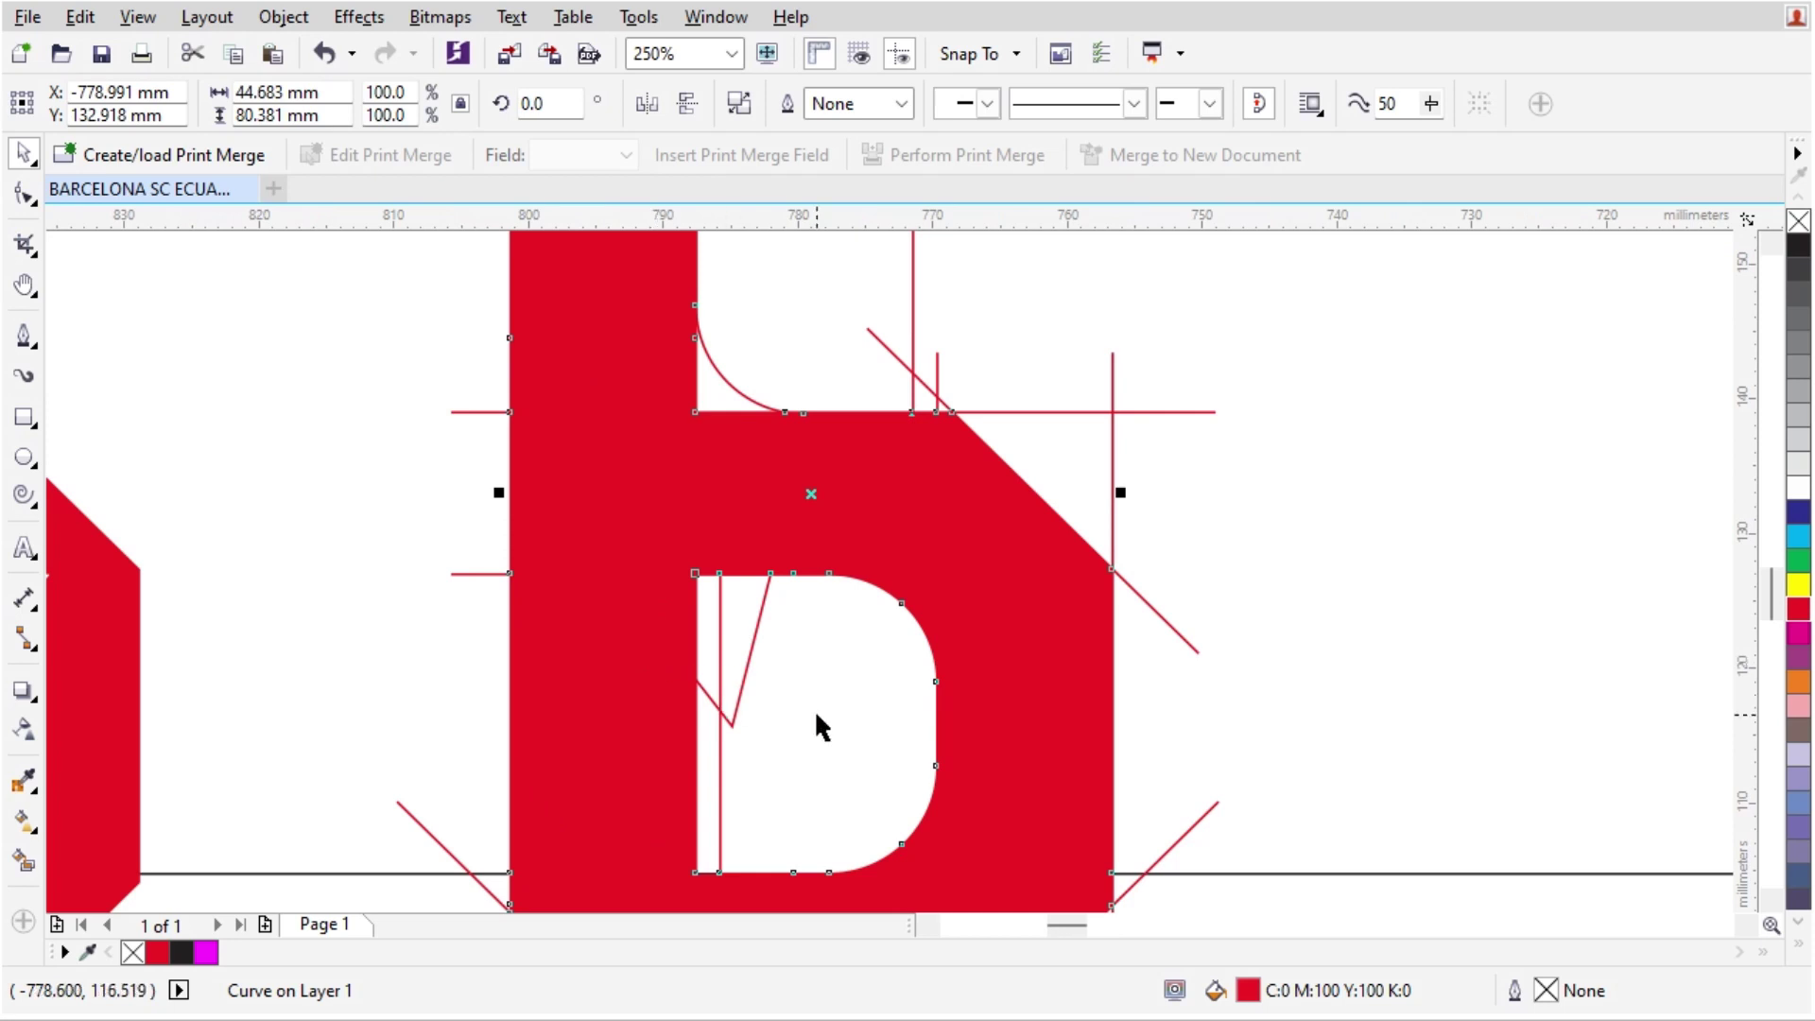
{"action": "left_click", "coordinate": [732, 677]}
{"action": "left_click", "coordinate": [709, 711]}
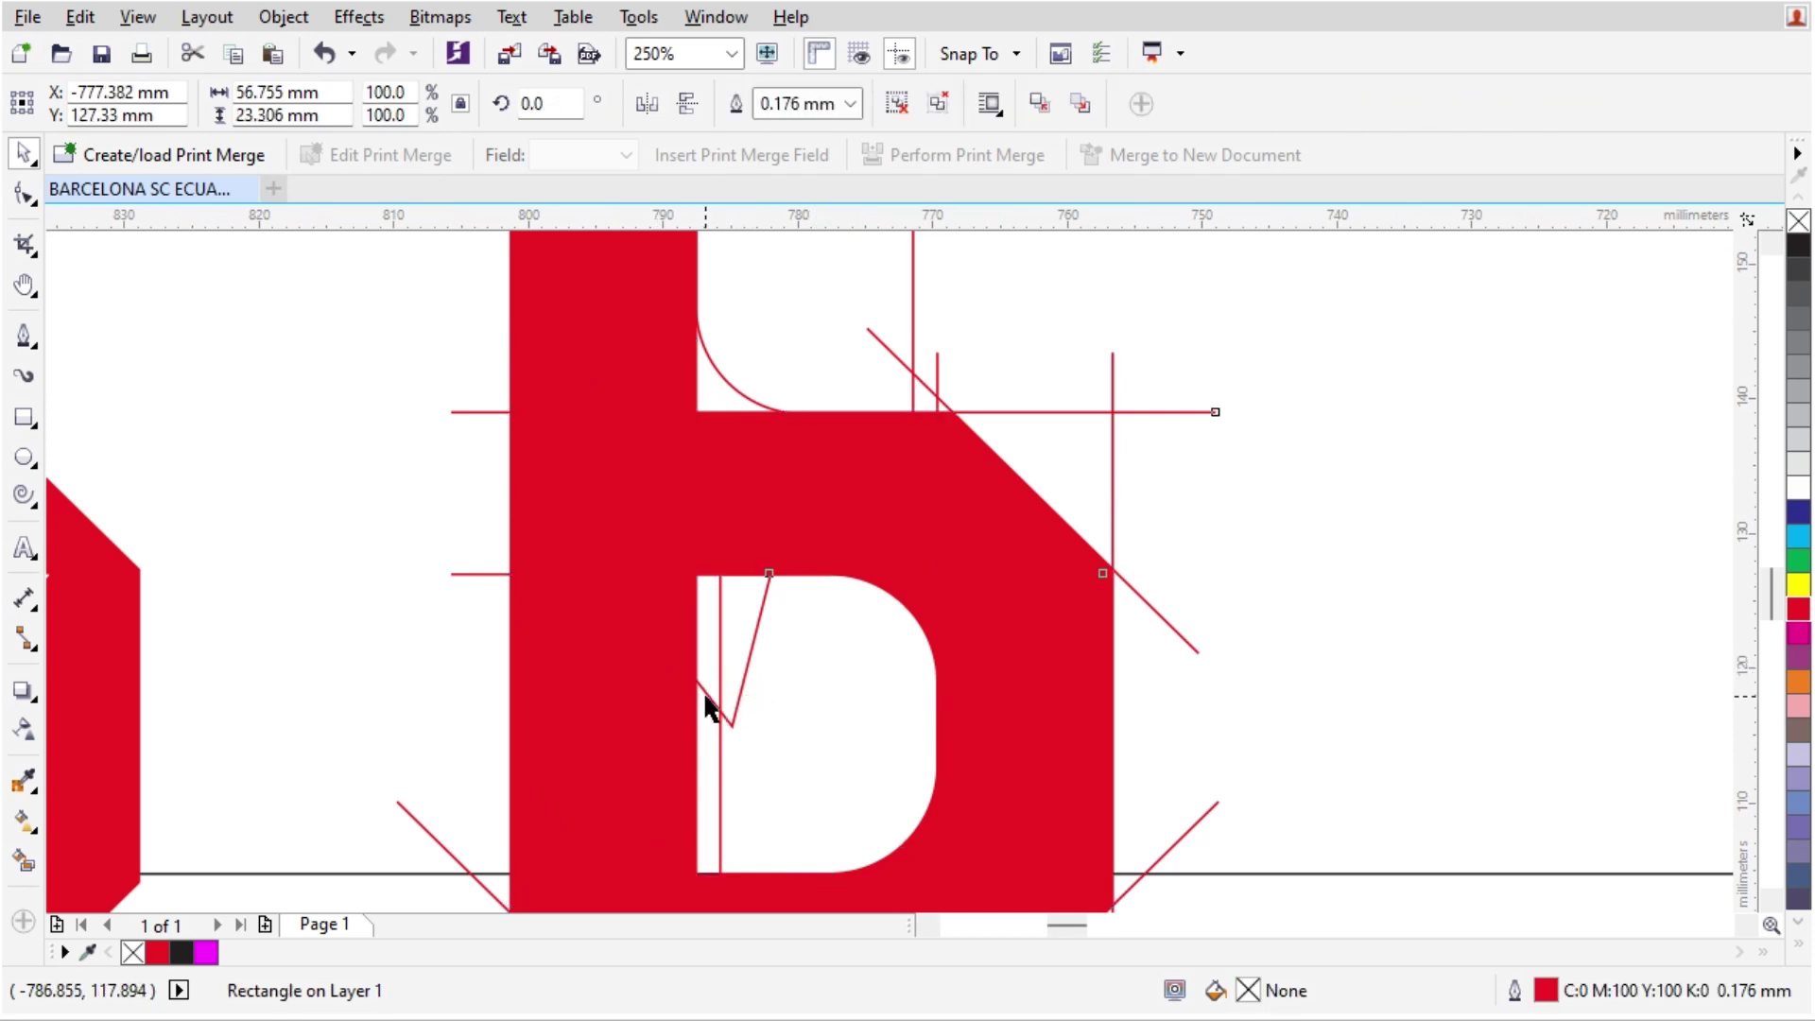
{"action": "left_click_drag", "start_coordinate": [722, 680], "coordinate": [701, 684]}
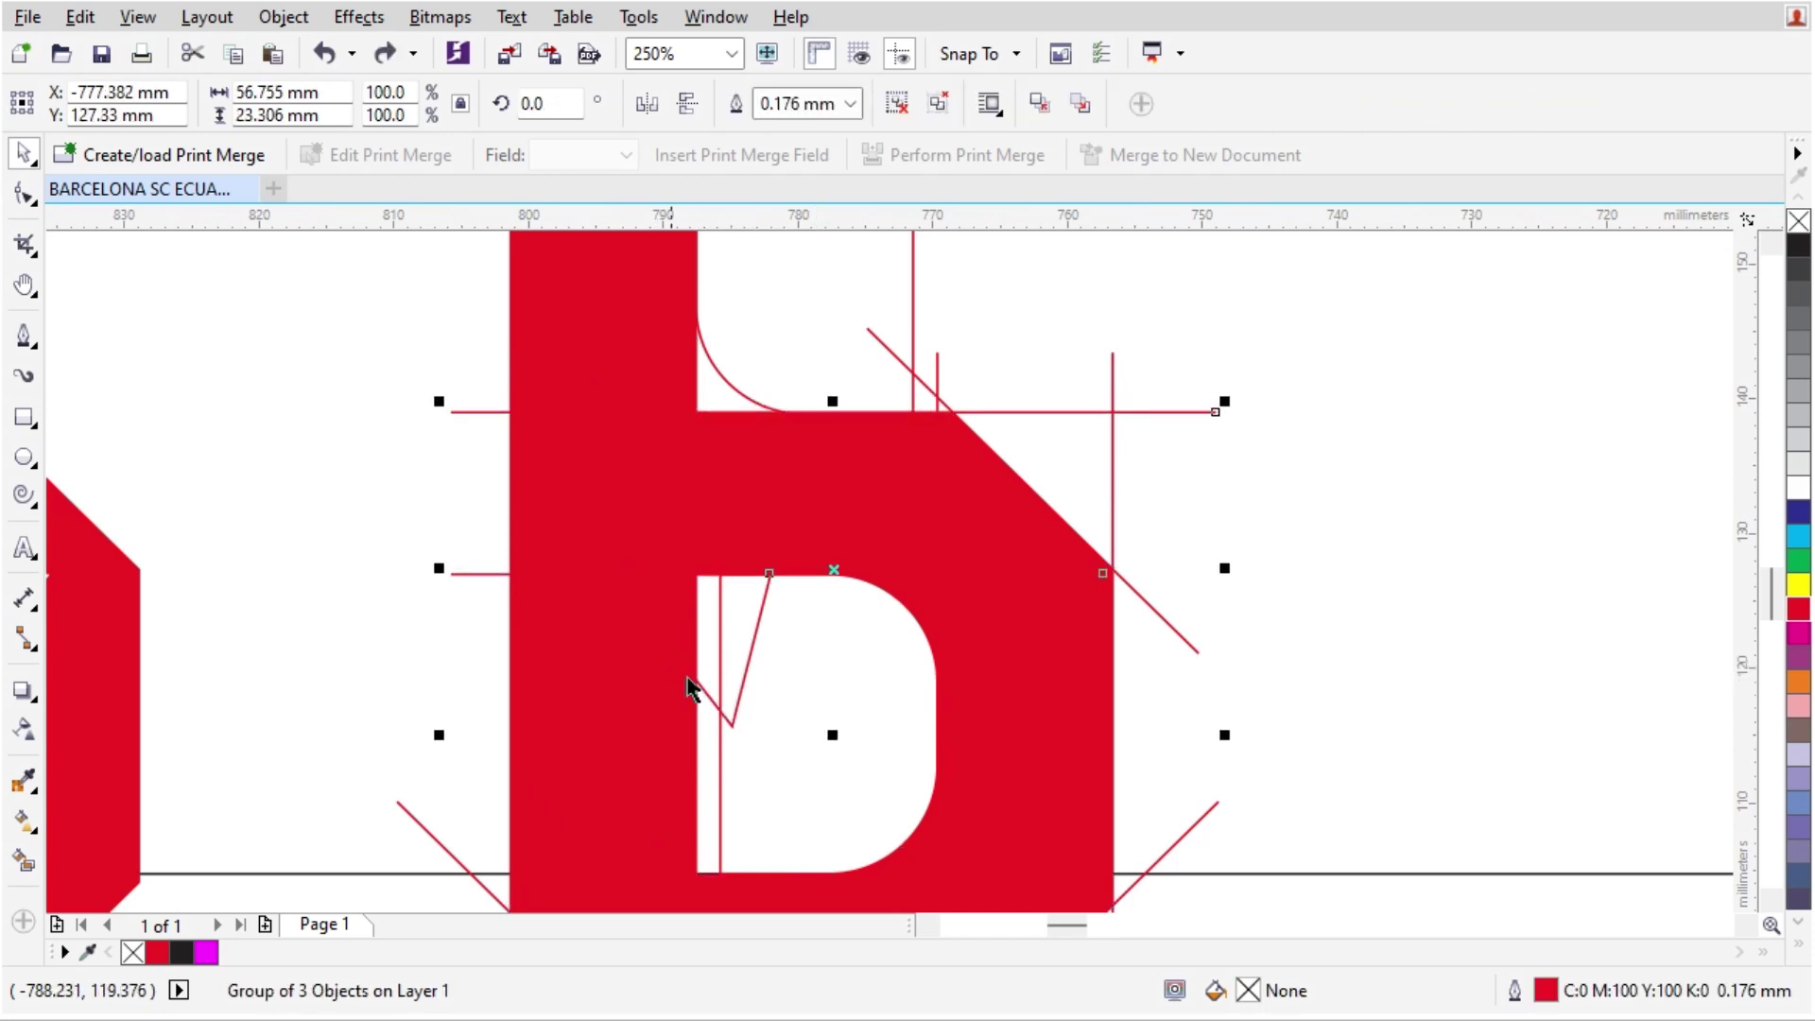
{"action": "left_click", "coordinate": [23, 193]}
{"action": "left_click", "coordinate": [475, 515]}
{"action": "key", "text": "space"}
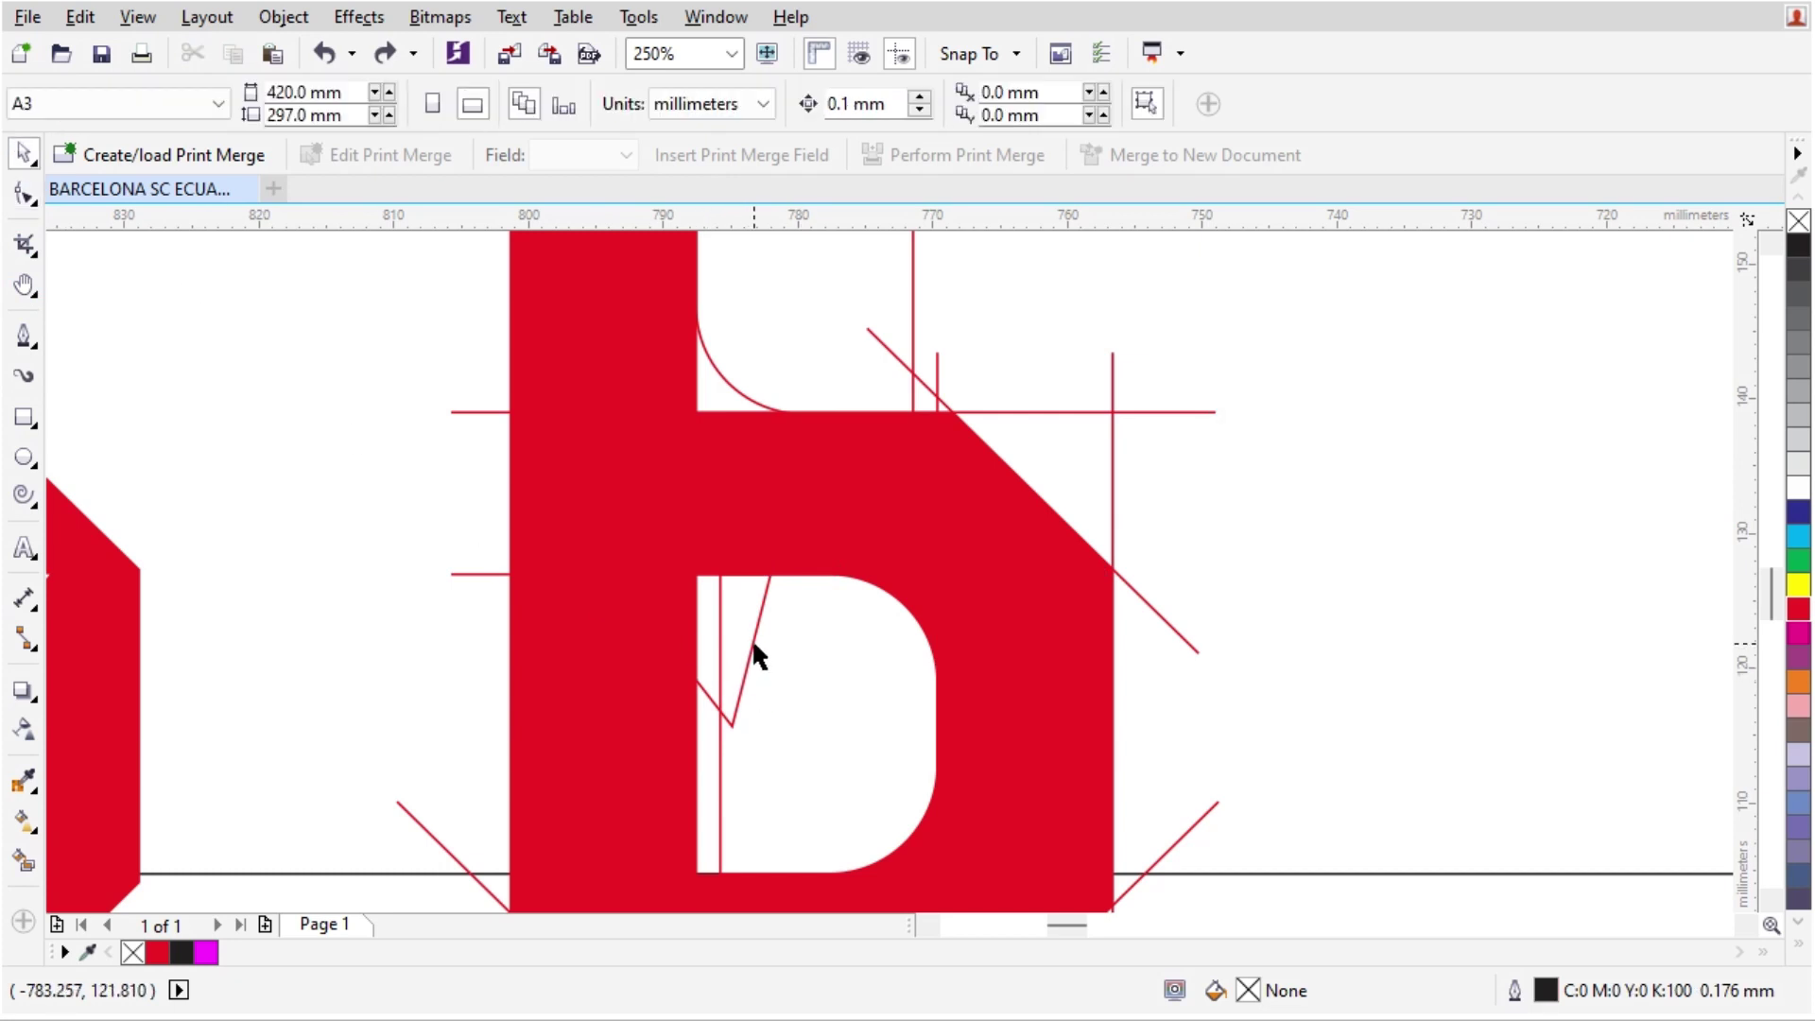
- Smart-fill the triangular notch regions at the upper left corner of the six's lower opening and weld them together
{"action": "left_click", "coordinate": [745, 659]}
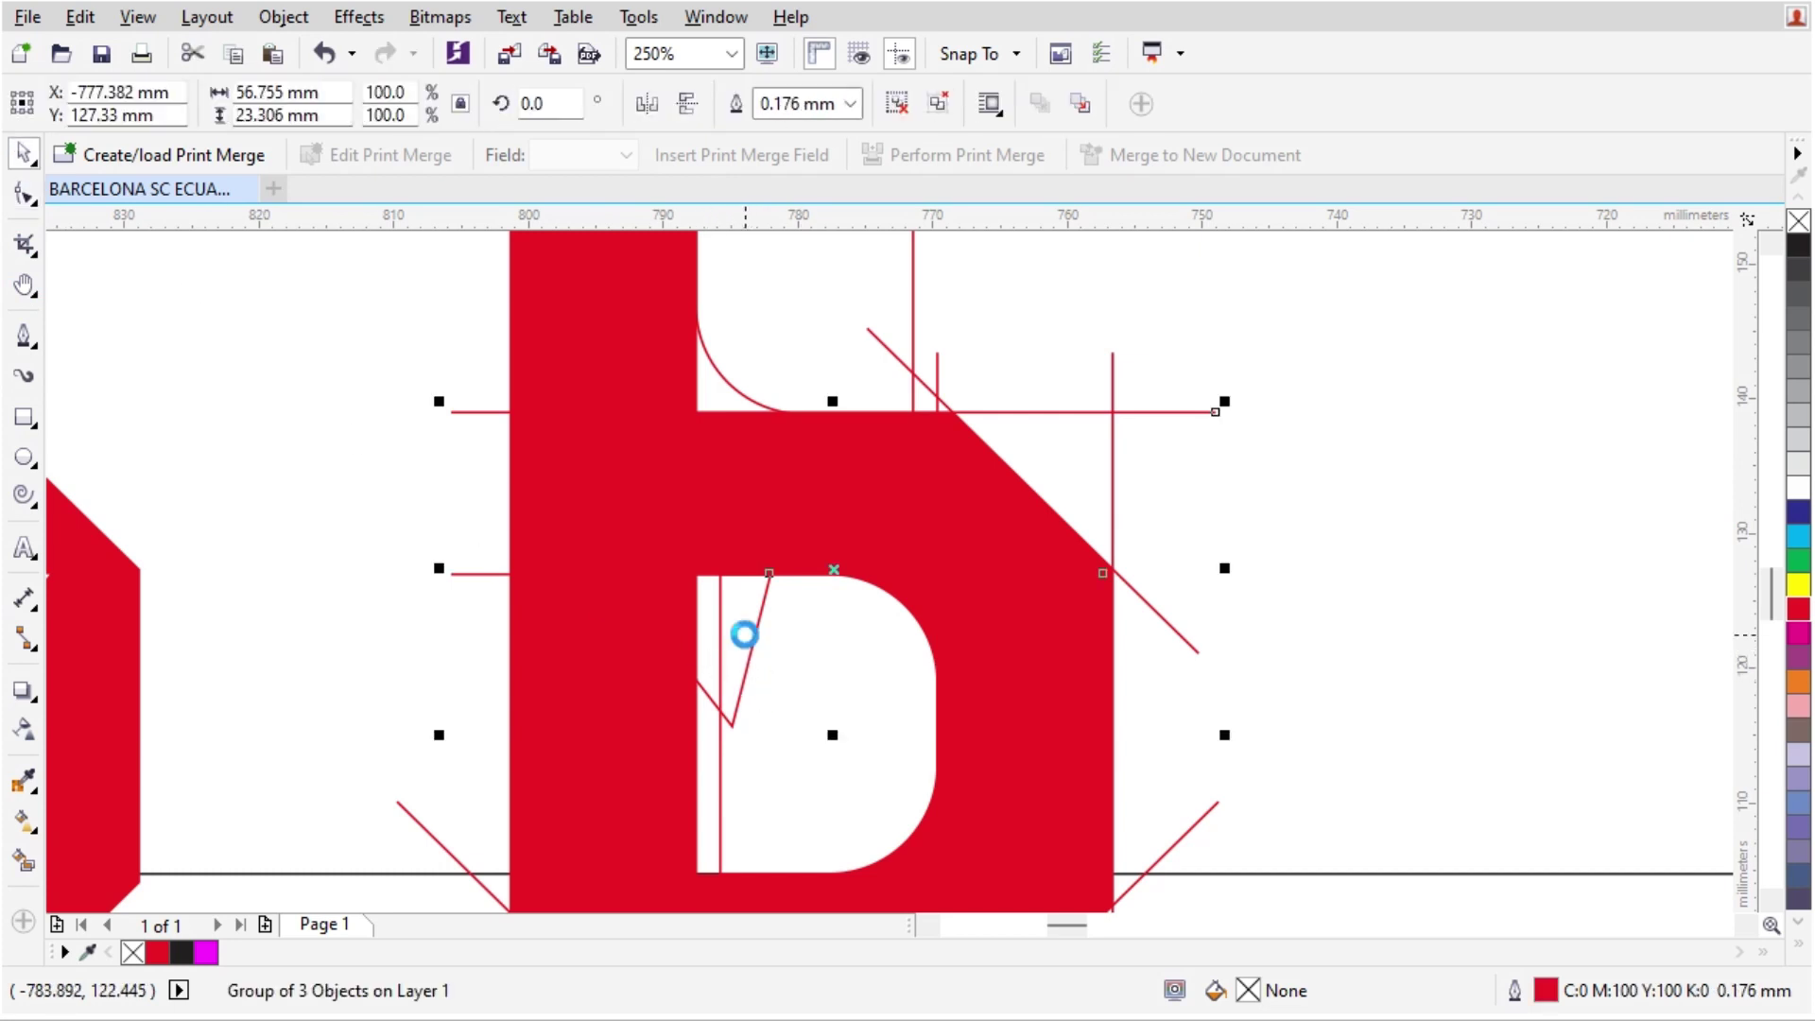
{"action": "left_click", "coordinate": [24, 860]}
{"action": "scroll", "coordinate": [700, 634], "scroll_direction": "up", "scroll_amount": 2}
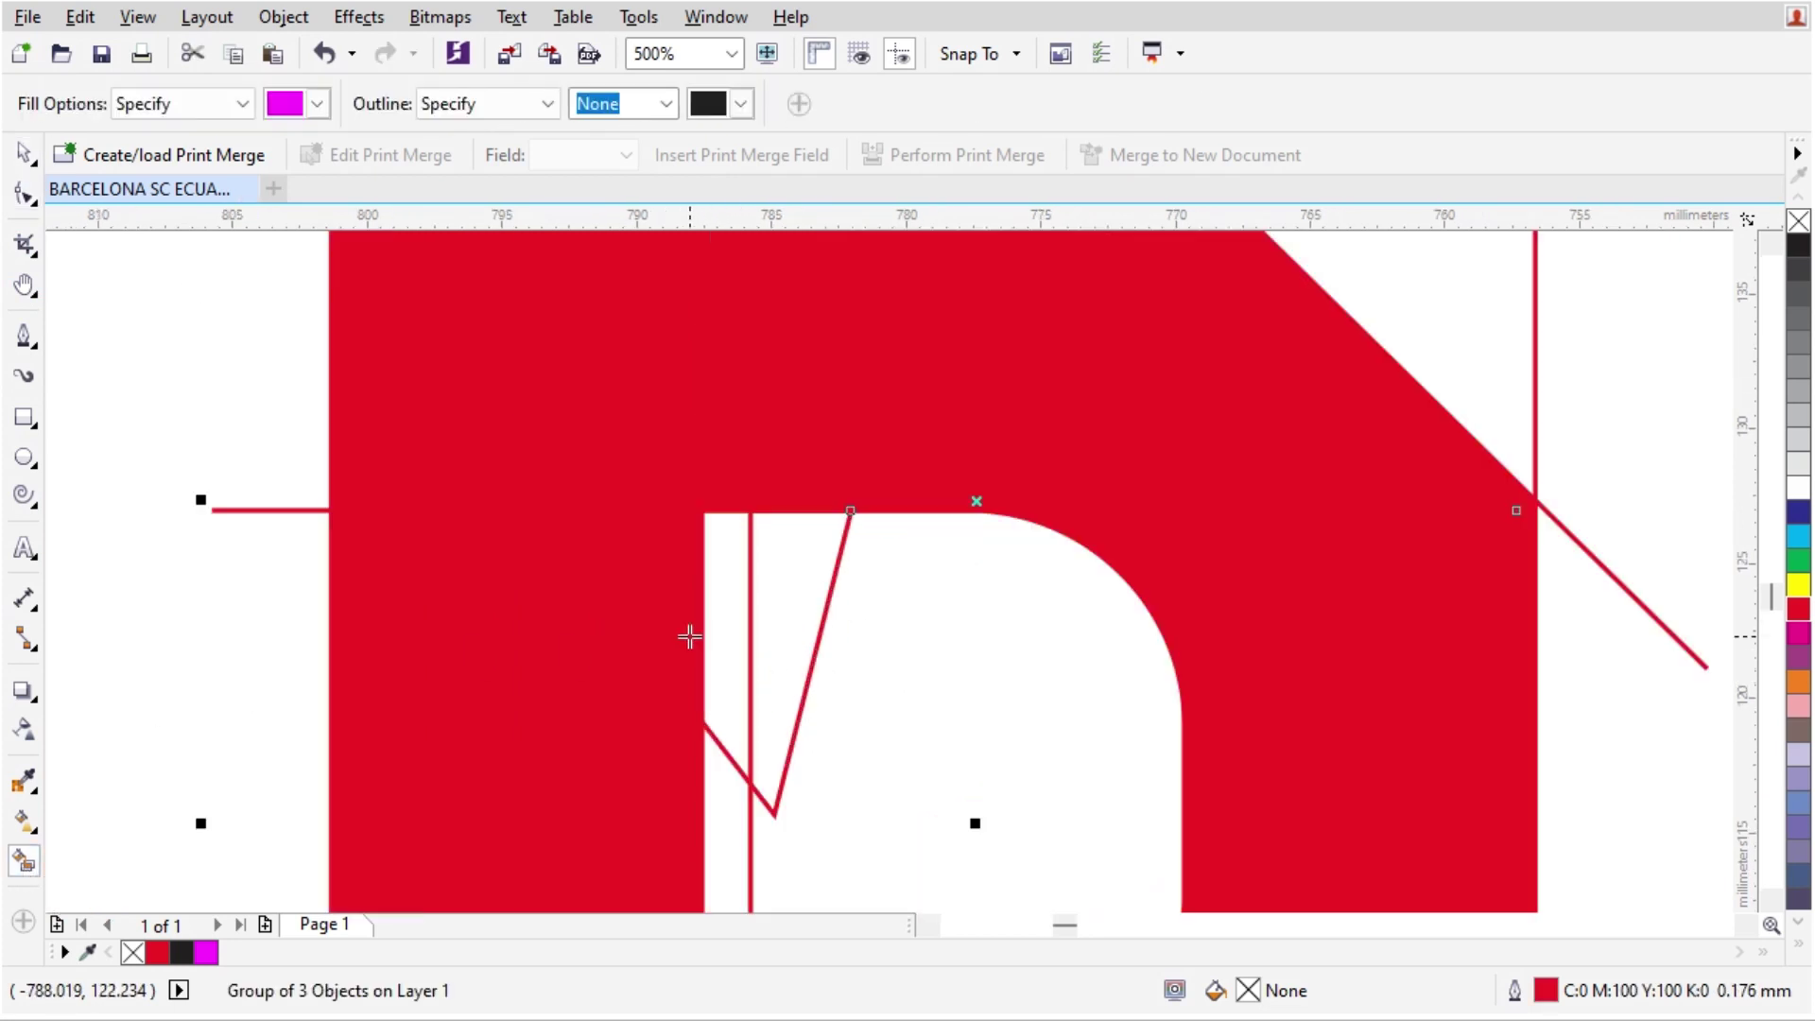
{"action": "left_click", "coordinate": [719, 634]}
{"action": "left_click", "coordinate": [687, 622]}
{"action": "key", "text": "space"}
{"action": "left_click", "coordinate": [709, 608], "text": "shift"}
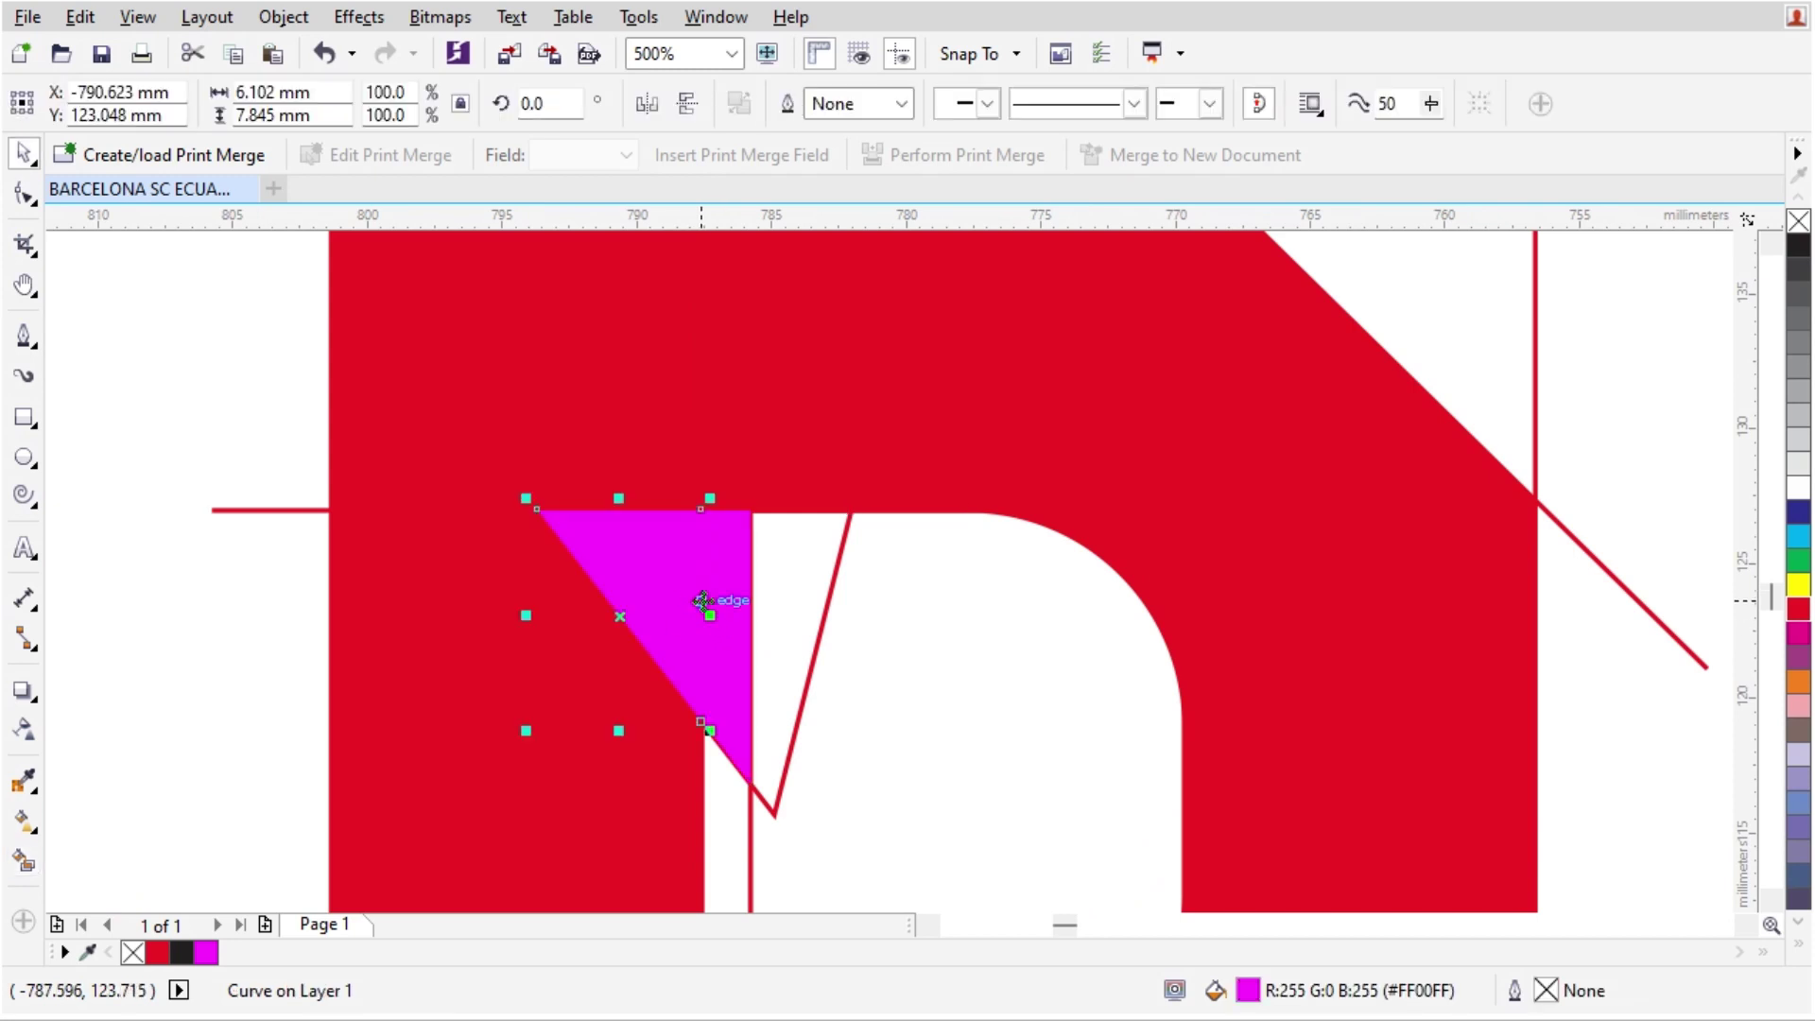
{"action": "left_click", "coordinate": [804, 109]}
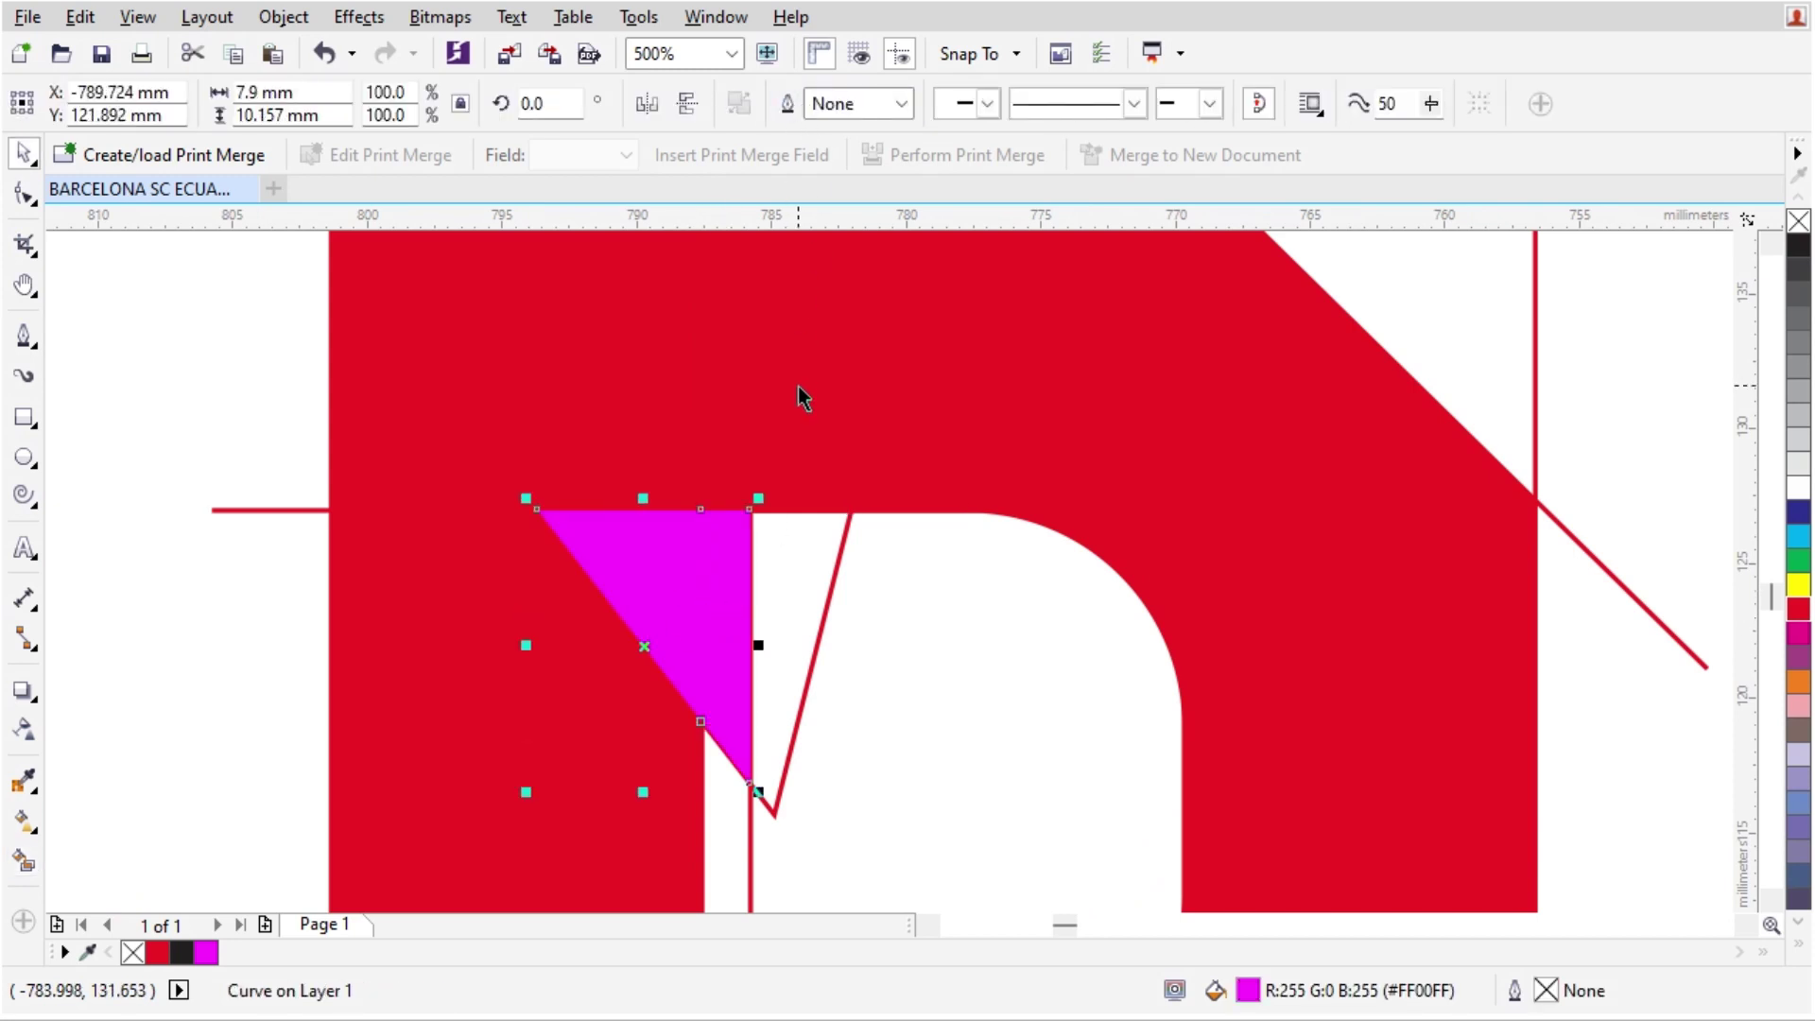
- Trim the magenta notch triangle out of the red six and delete the triangle
{"action": "left_click", "coordinate": [803, 393], "text": "shift"}
{"action": "left_click", "coordinate": [830, 104]}
{"action": "left_click", "coordinate": [709, 615]}
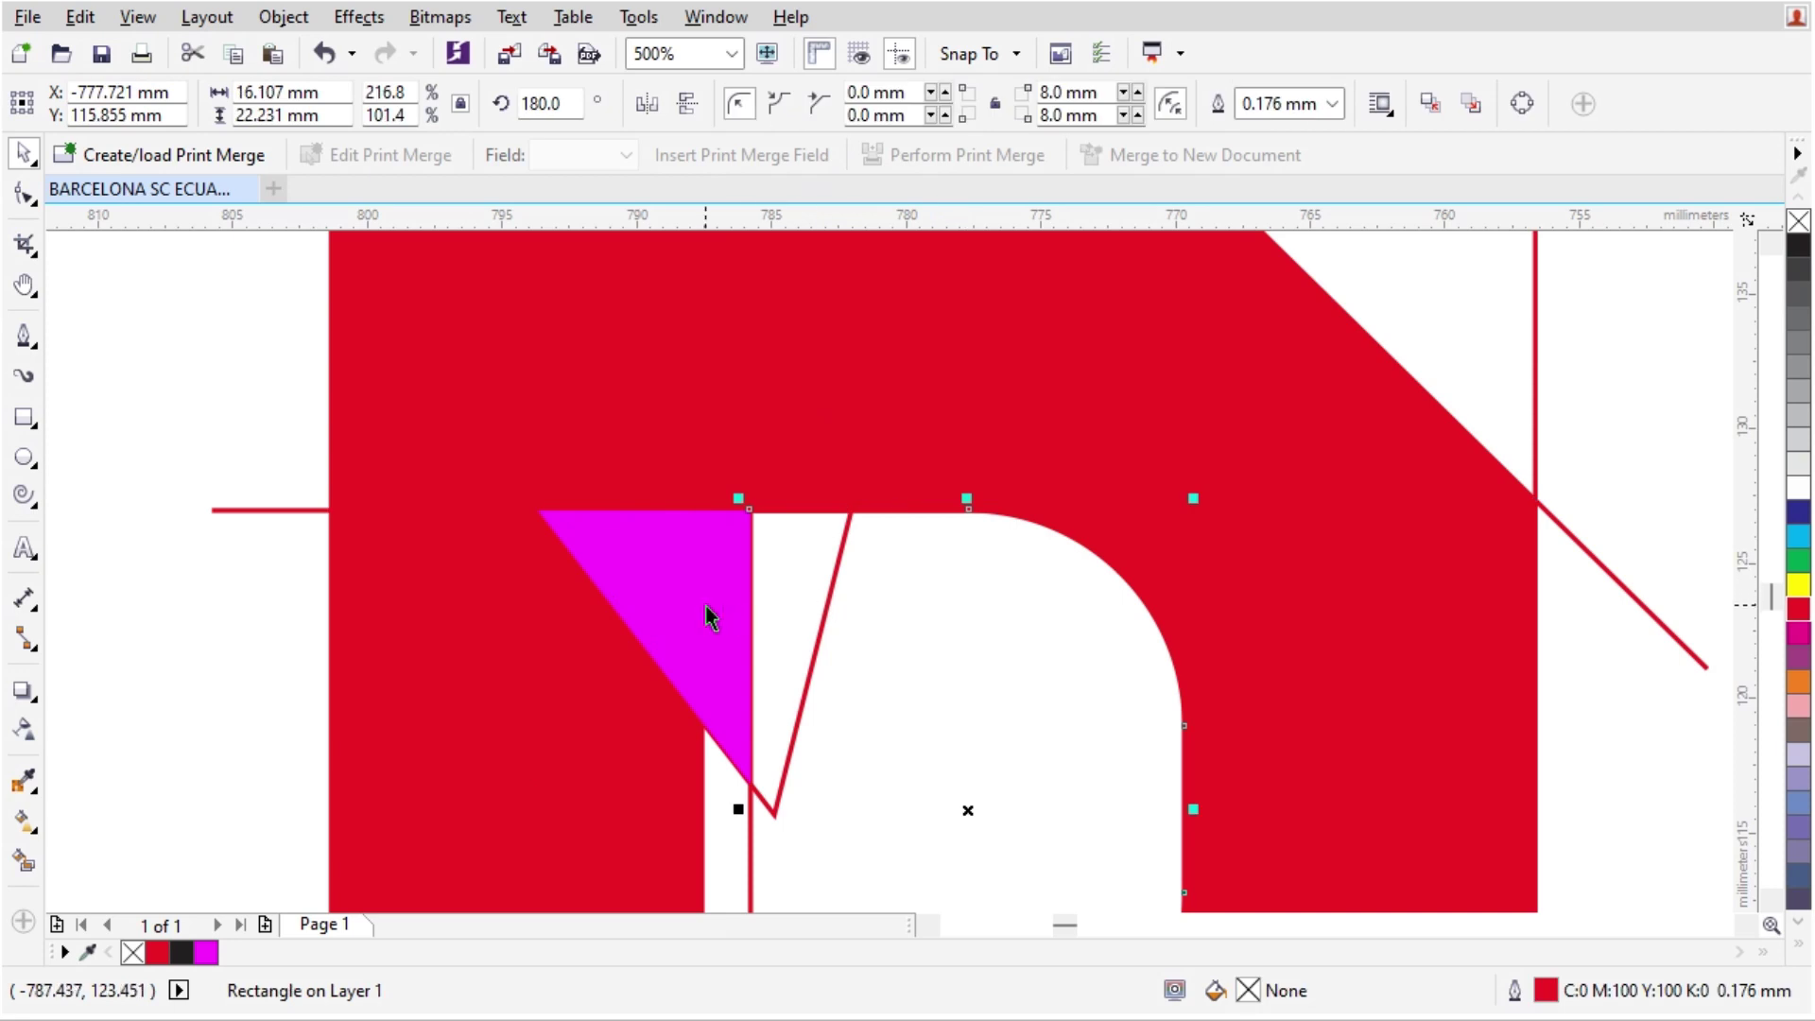
{"action": "key", "text": "Delete"}
{"action": "scroll", "coordinate": [785, 570], "scroll_direction": "down", "scroll_amount": 2}
{"action": "scroll", "coordinate": [785, 577], "scroll_direction": "down", "scroll_amount": 2}
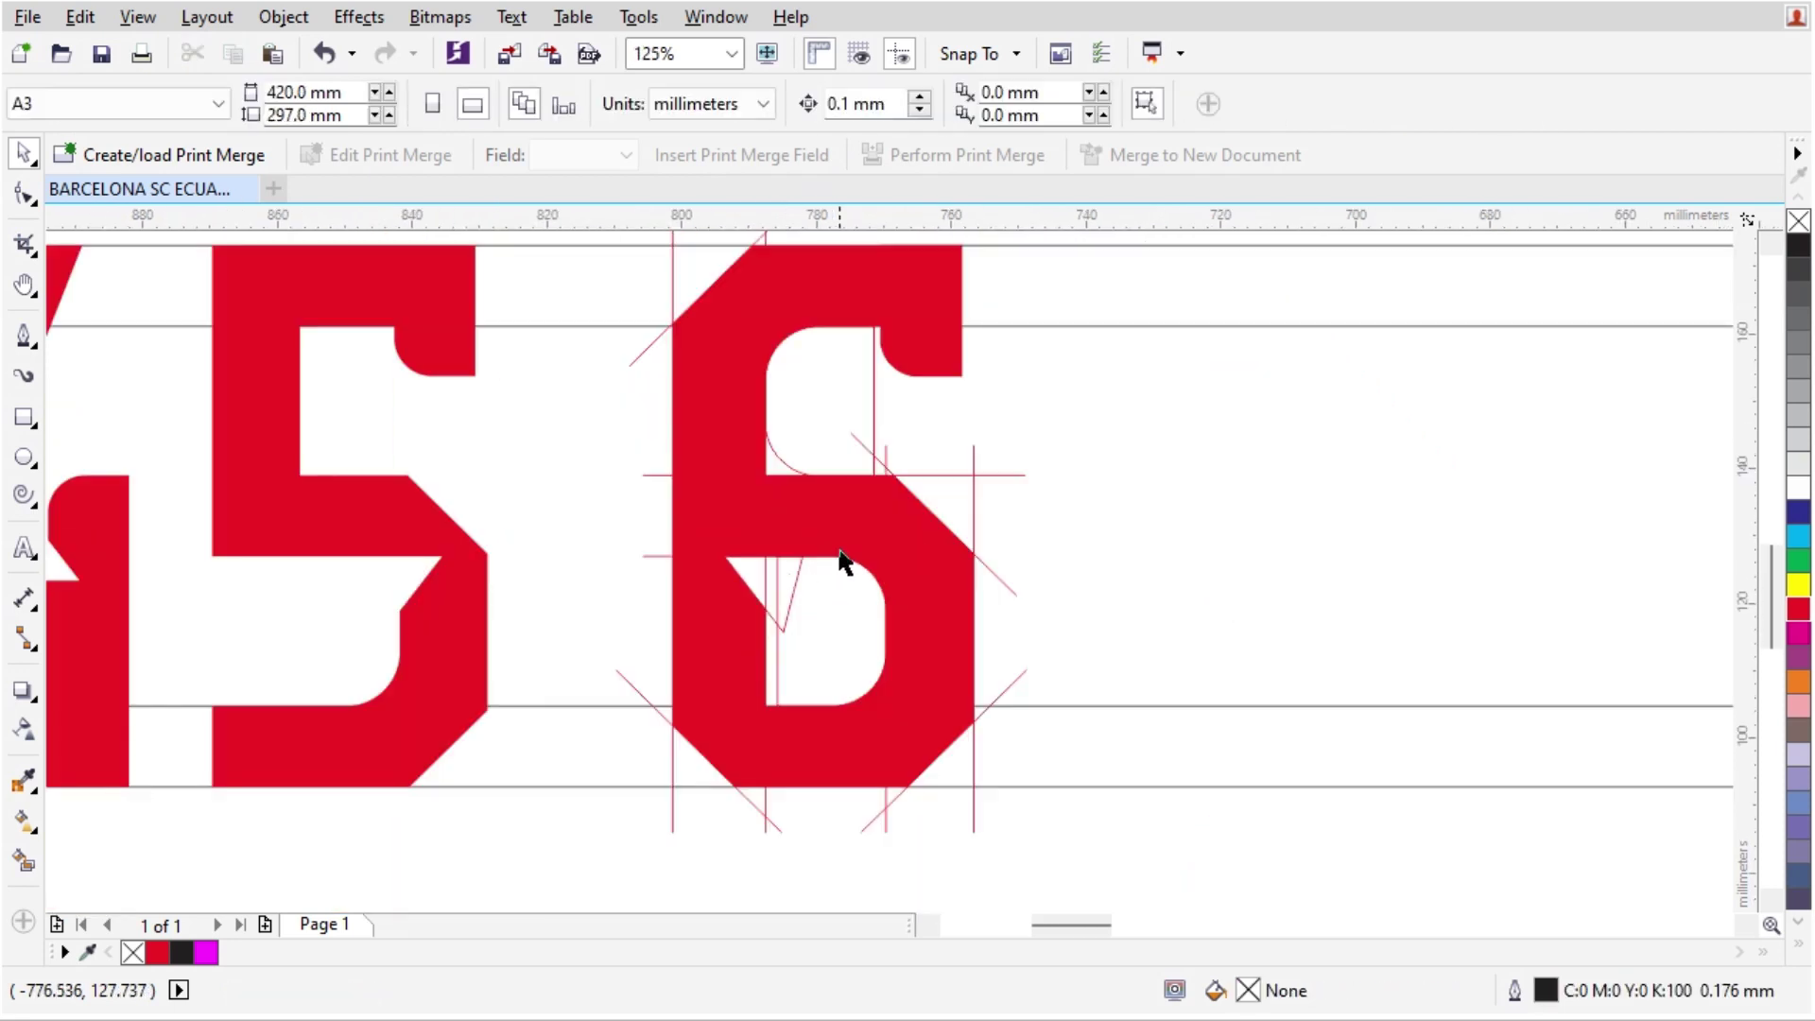
- Delete the leftover guidelines behind the finished six and reposition the digit beside the five
{"action": "left_click_drag", "start_coordinate": [762, 522], "coordinate": [1153, 521]}
{"action": "scroll", "coordinate": [1154, 520], "scroll_direction": "down", "scroll_amount": 2}
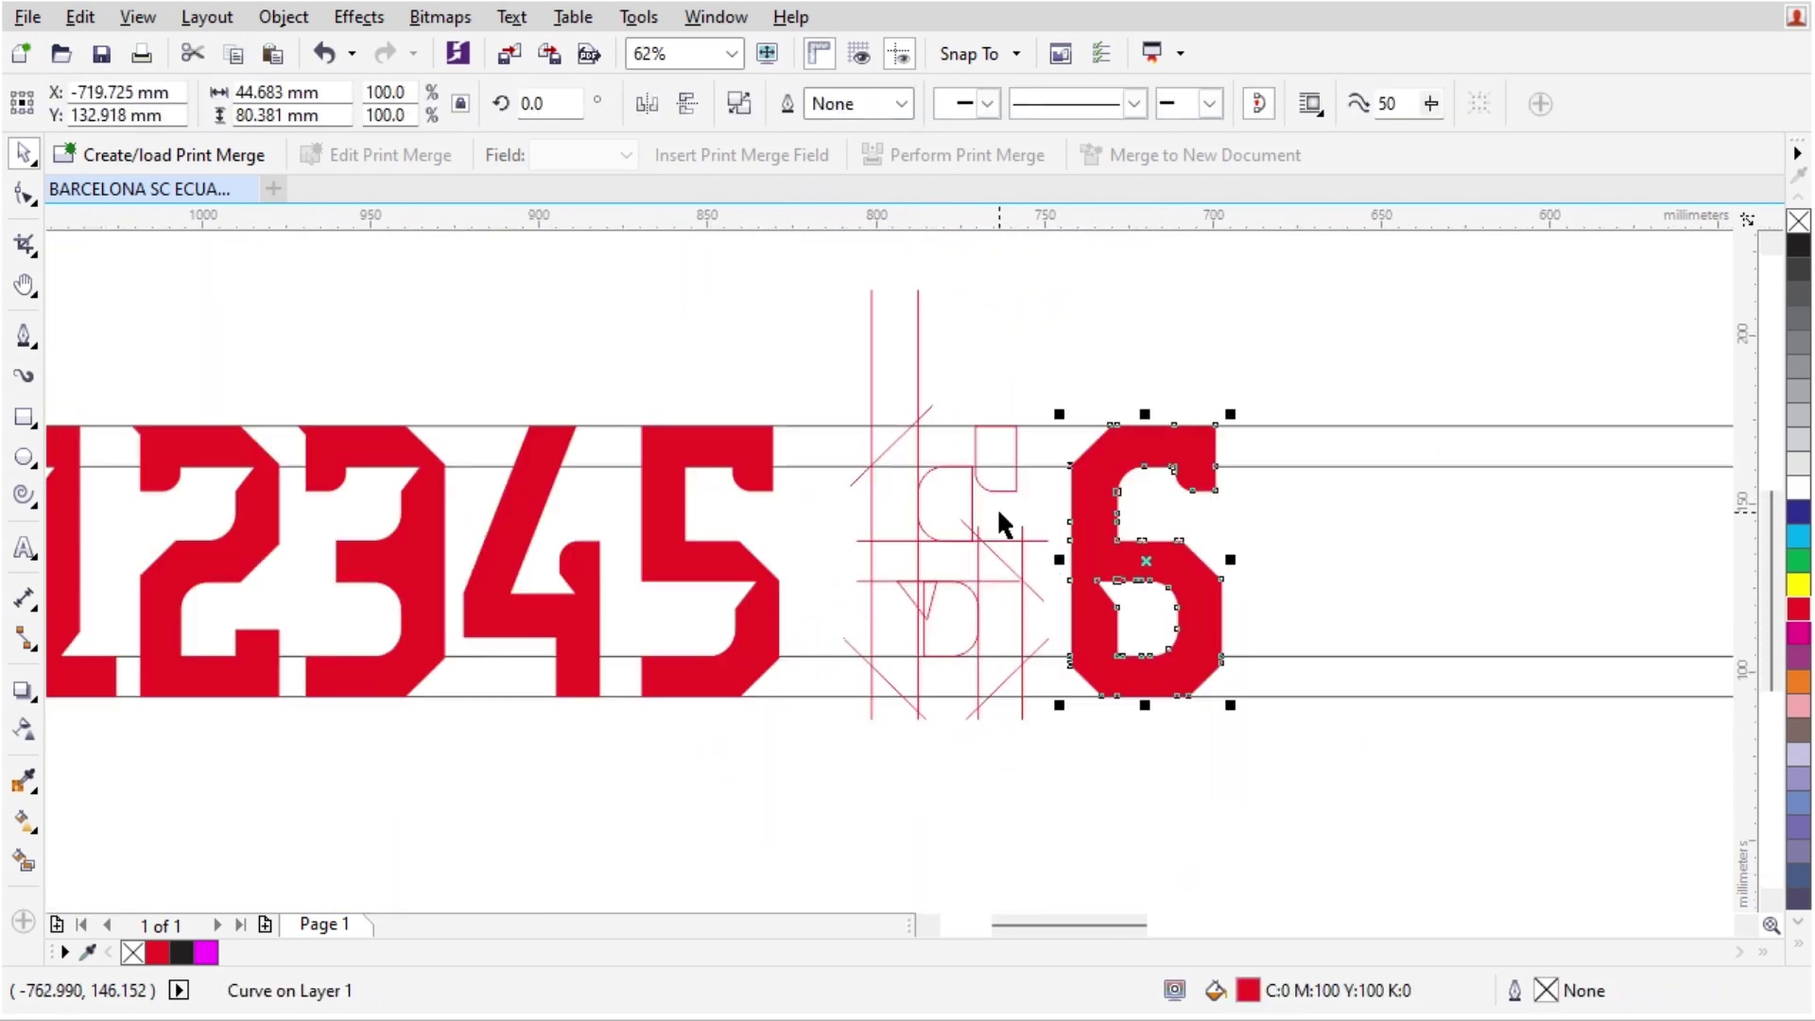
{"action": "left_click_drag", "start_coordinate": [814, 276], "coordinate": [1074, 771]}
{"action": "key", "text": "Delete"}
{"action": "scroll", "coordinate": [1087, 532], "scroll_direction": "up", "scroll_amount": 2}
{"action": "left_click_drag", "start_coordinate": [1088, 531], "coordinate": [572, 555]}
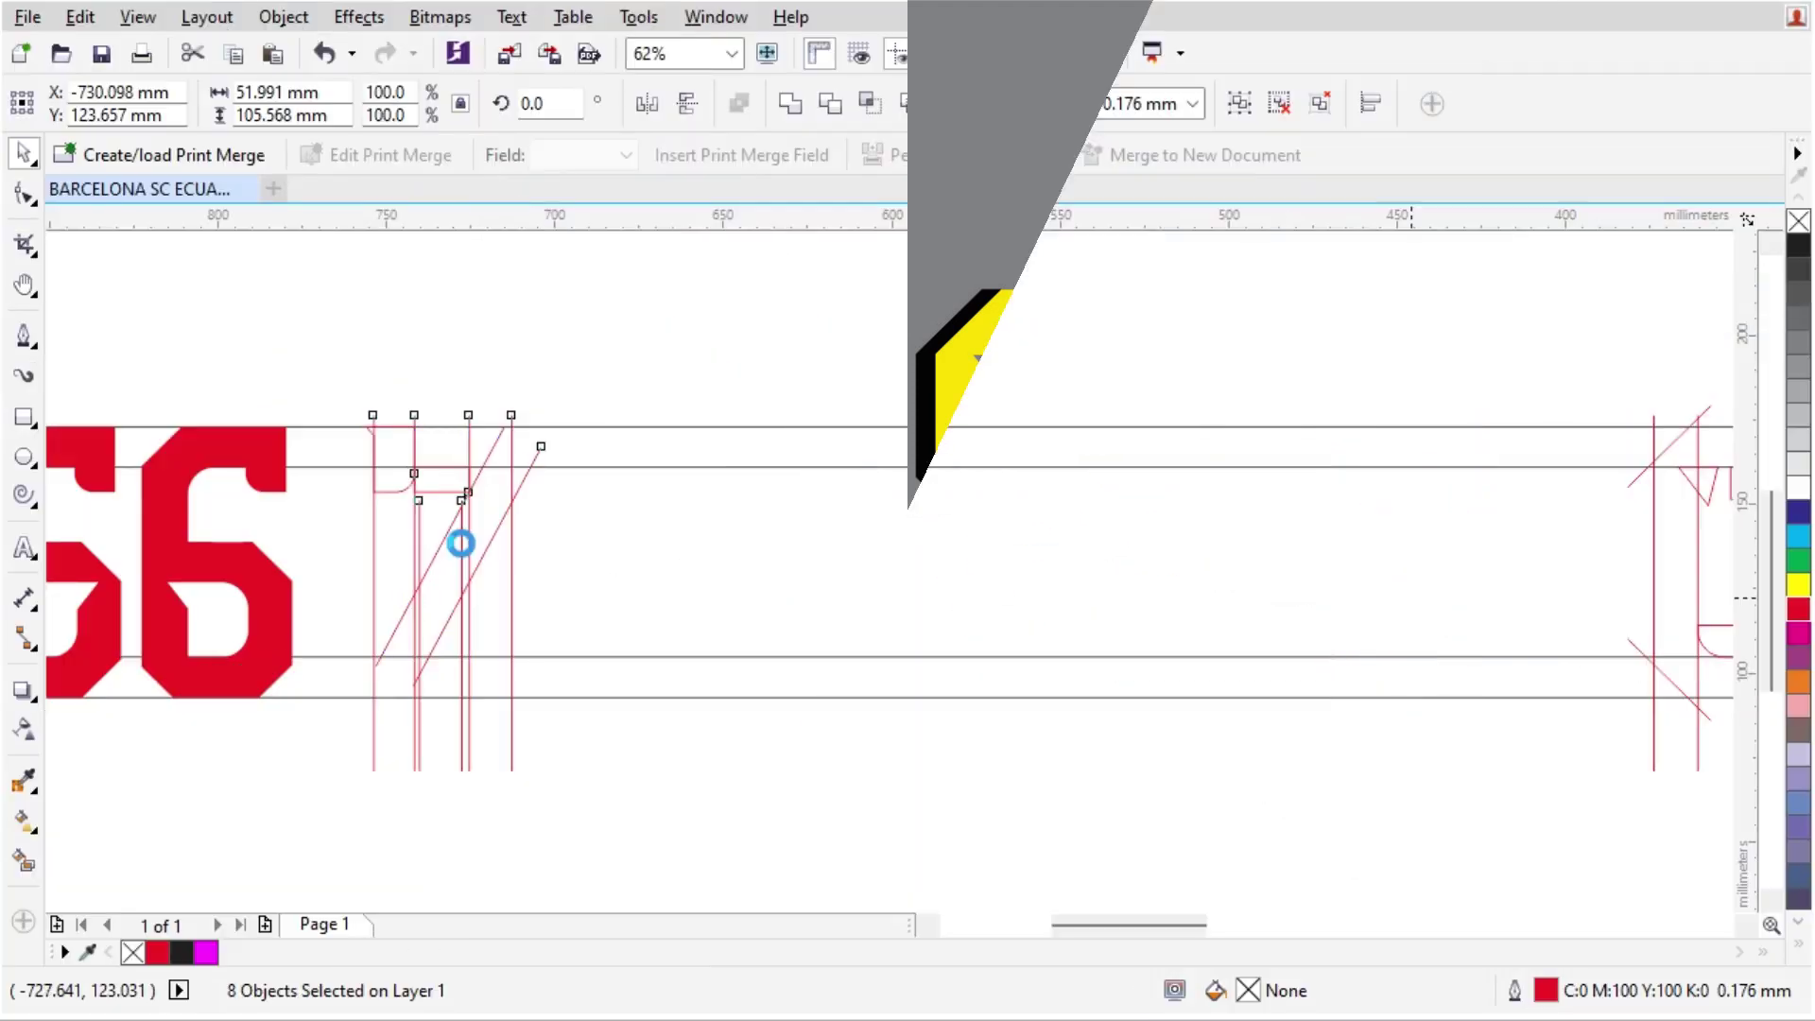
- Smart-fill the seven's top bar between the two upper guidelines and the small pointed spur at its upper left corner
{"action": "left_click", "coordinate": [336, 548]}
{"action": "scroll", "coordinate": [423, 588], "scroll_direction": "up", "scroll_amount": 2}
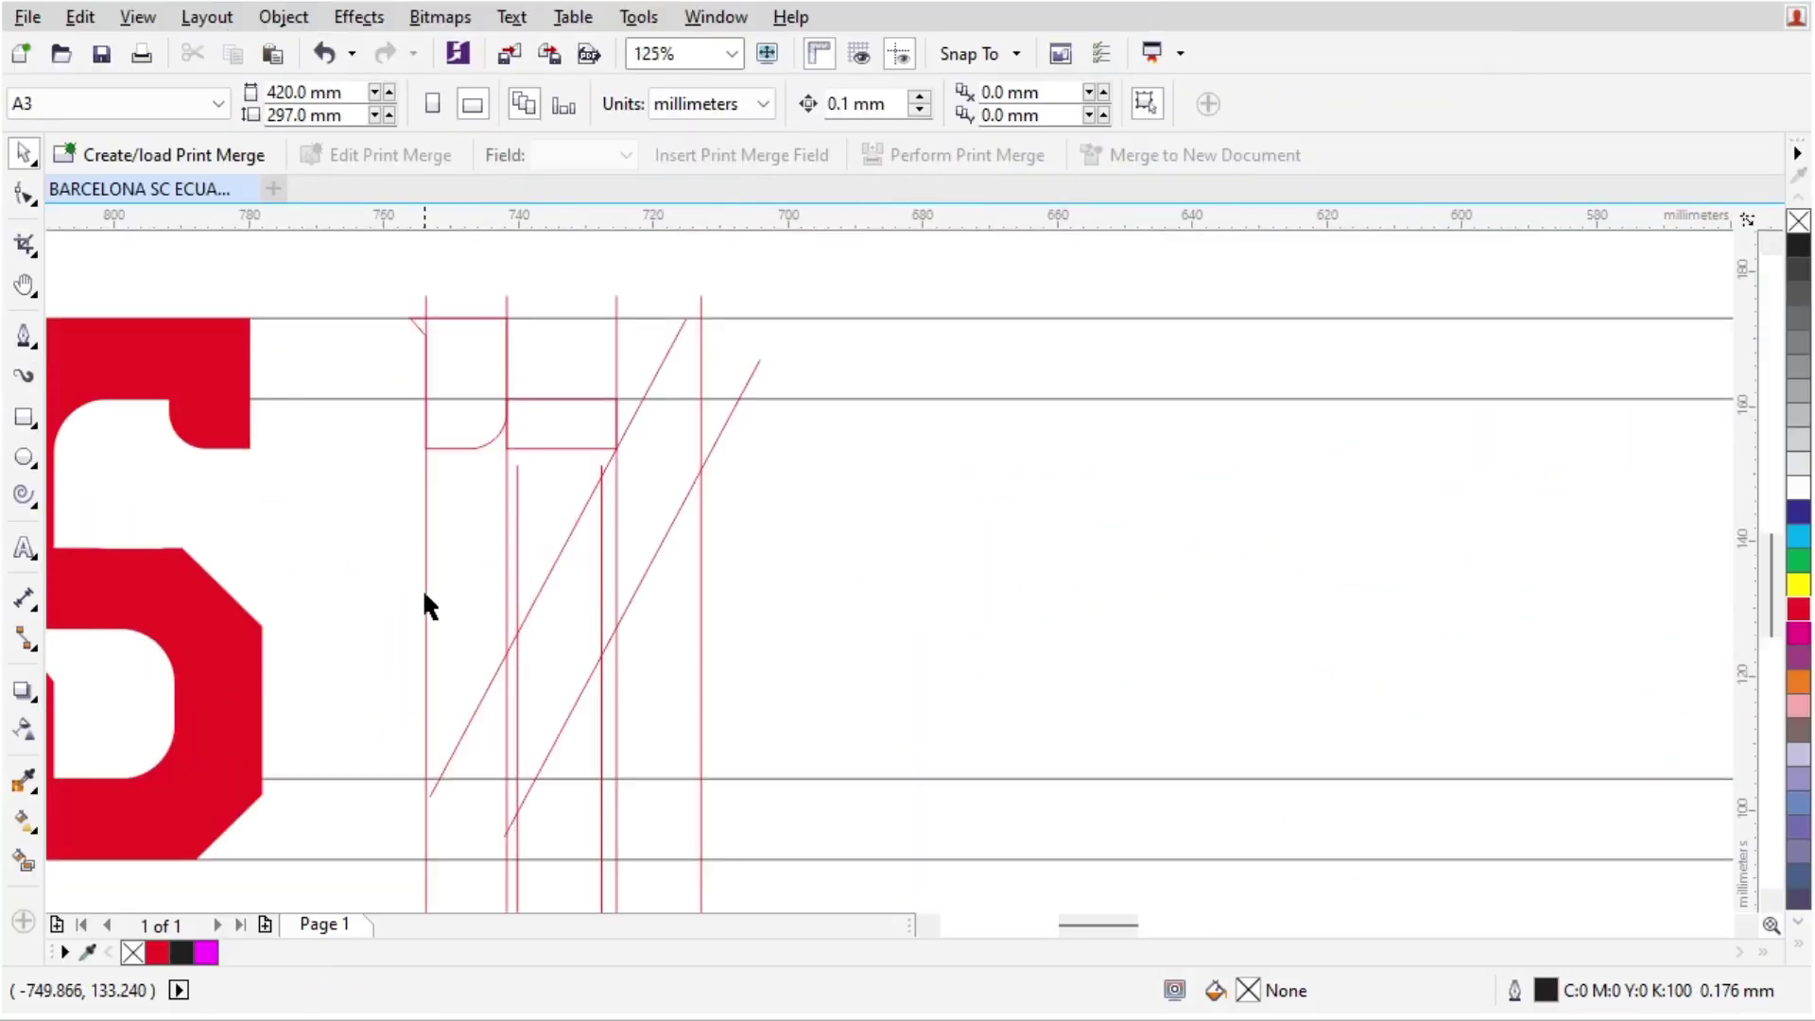
{"action": "left_click", "coordinate": [24, 857]}
{"action": "scroll", "coordinate": [507, 336], "scroll_direction": "up", "scroll_amount": 2}
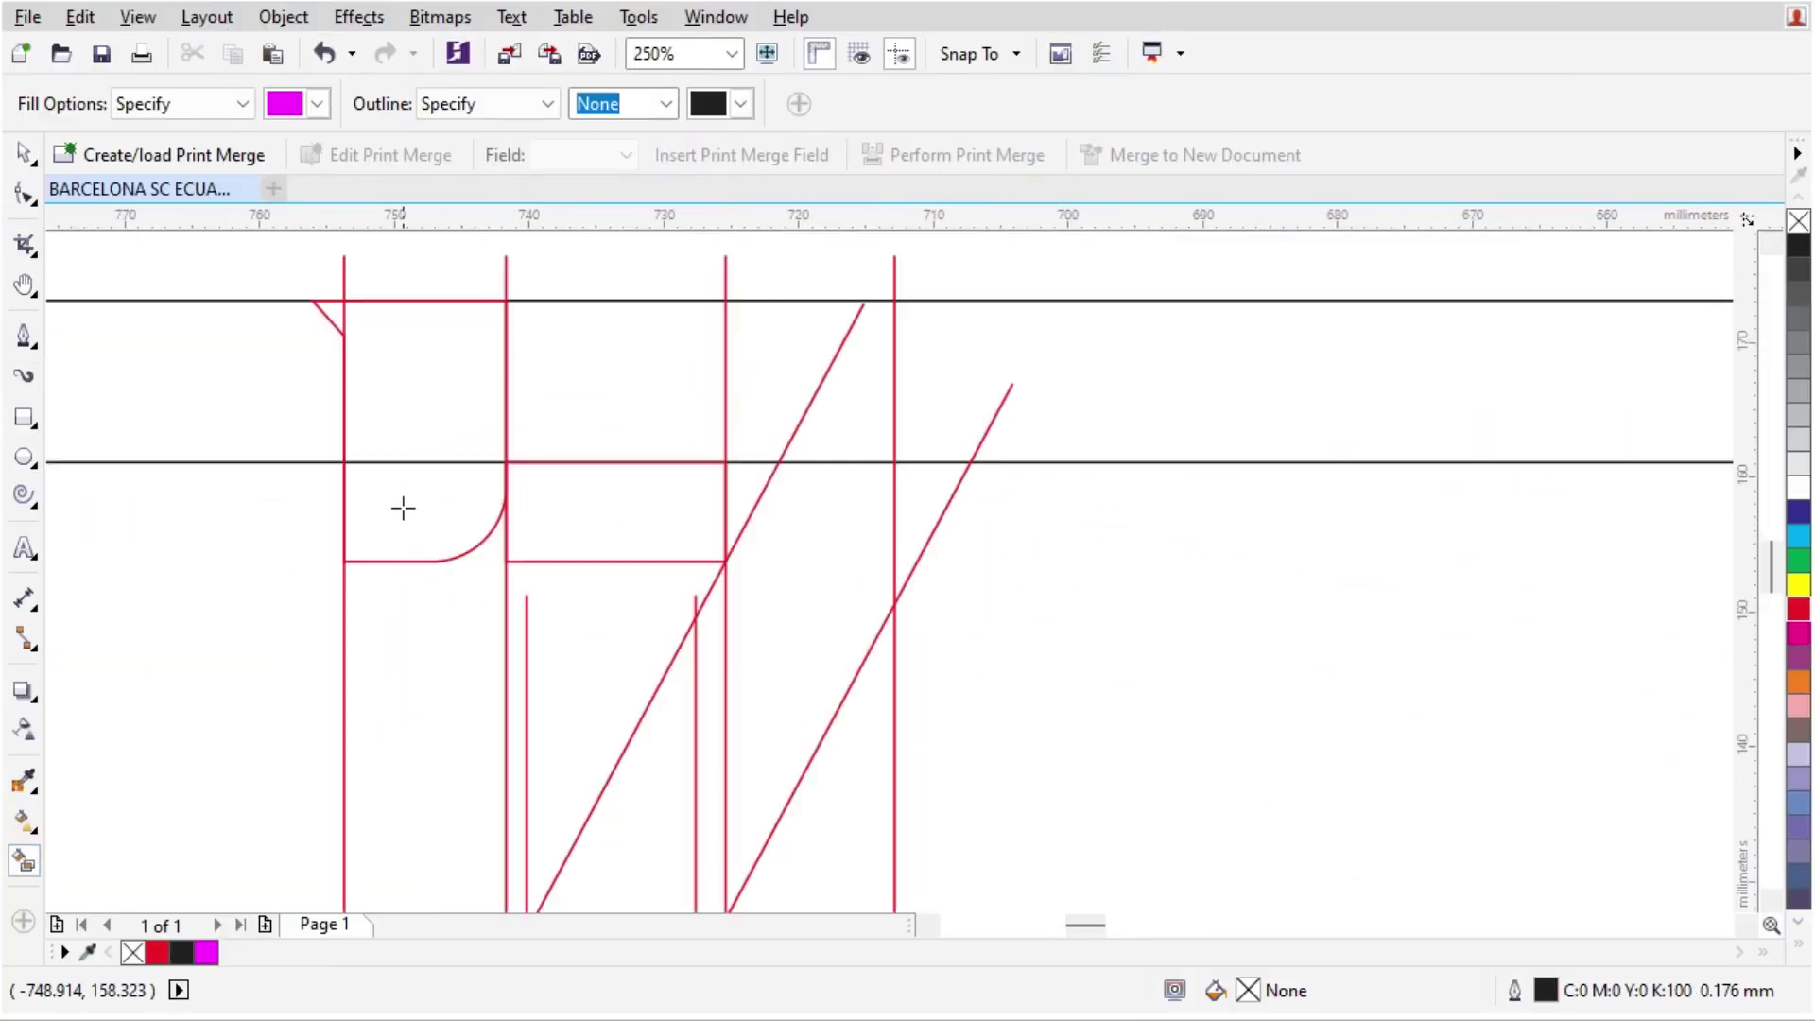
{"action": "left_click", "coordinate": [405, 464]}
{"action": "scroll", "coordinate": [600, 423], "scroll_direction": "down", "scroll_amount": 2}
{"action": "key", "text": "ctrl+z"}
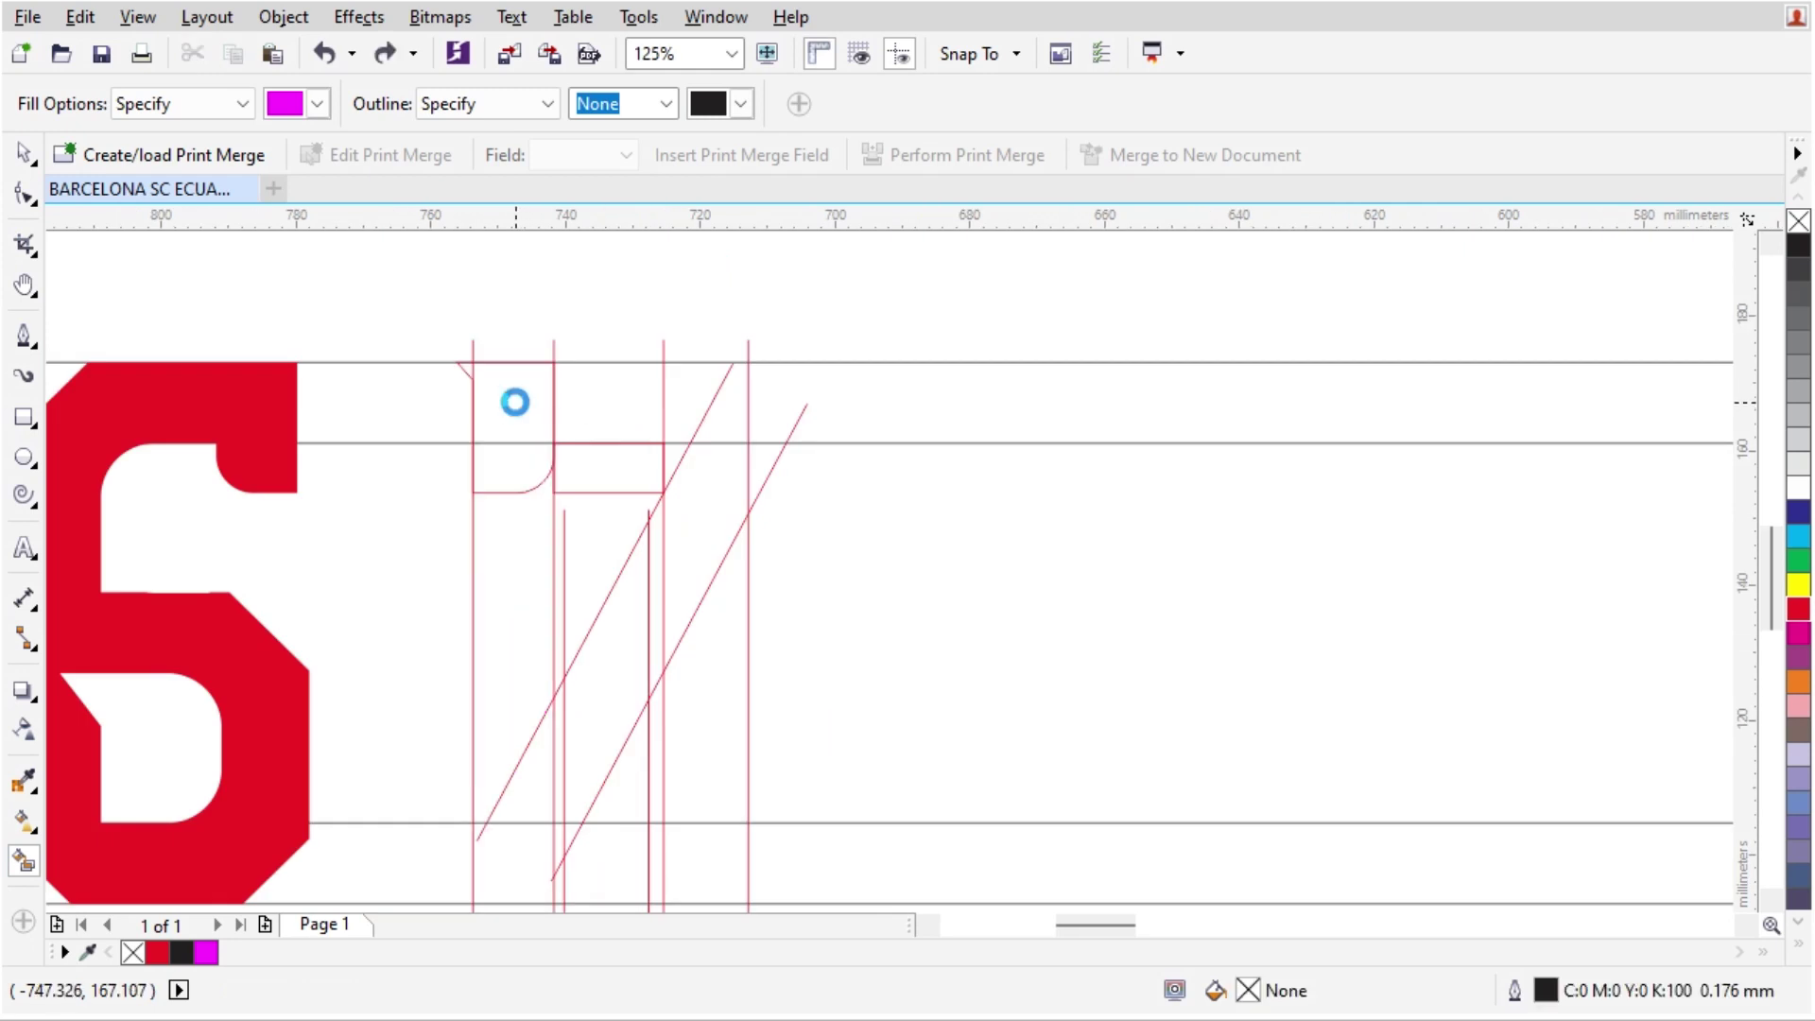
{"action": "left_click", "coordinate": [514, 401]}
{"action": "scroll", "coordinate": [514, 401], "scroll_direction": "up", "scroll_amount": 2}
{"action": "left_click", "coordinate": [677, 403]}
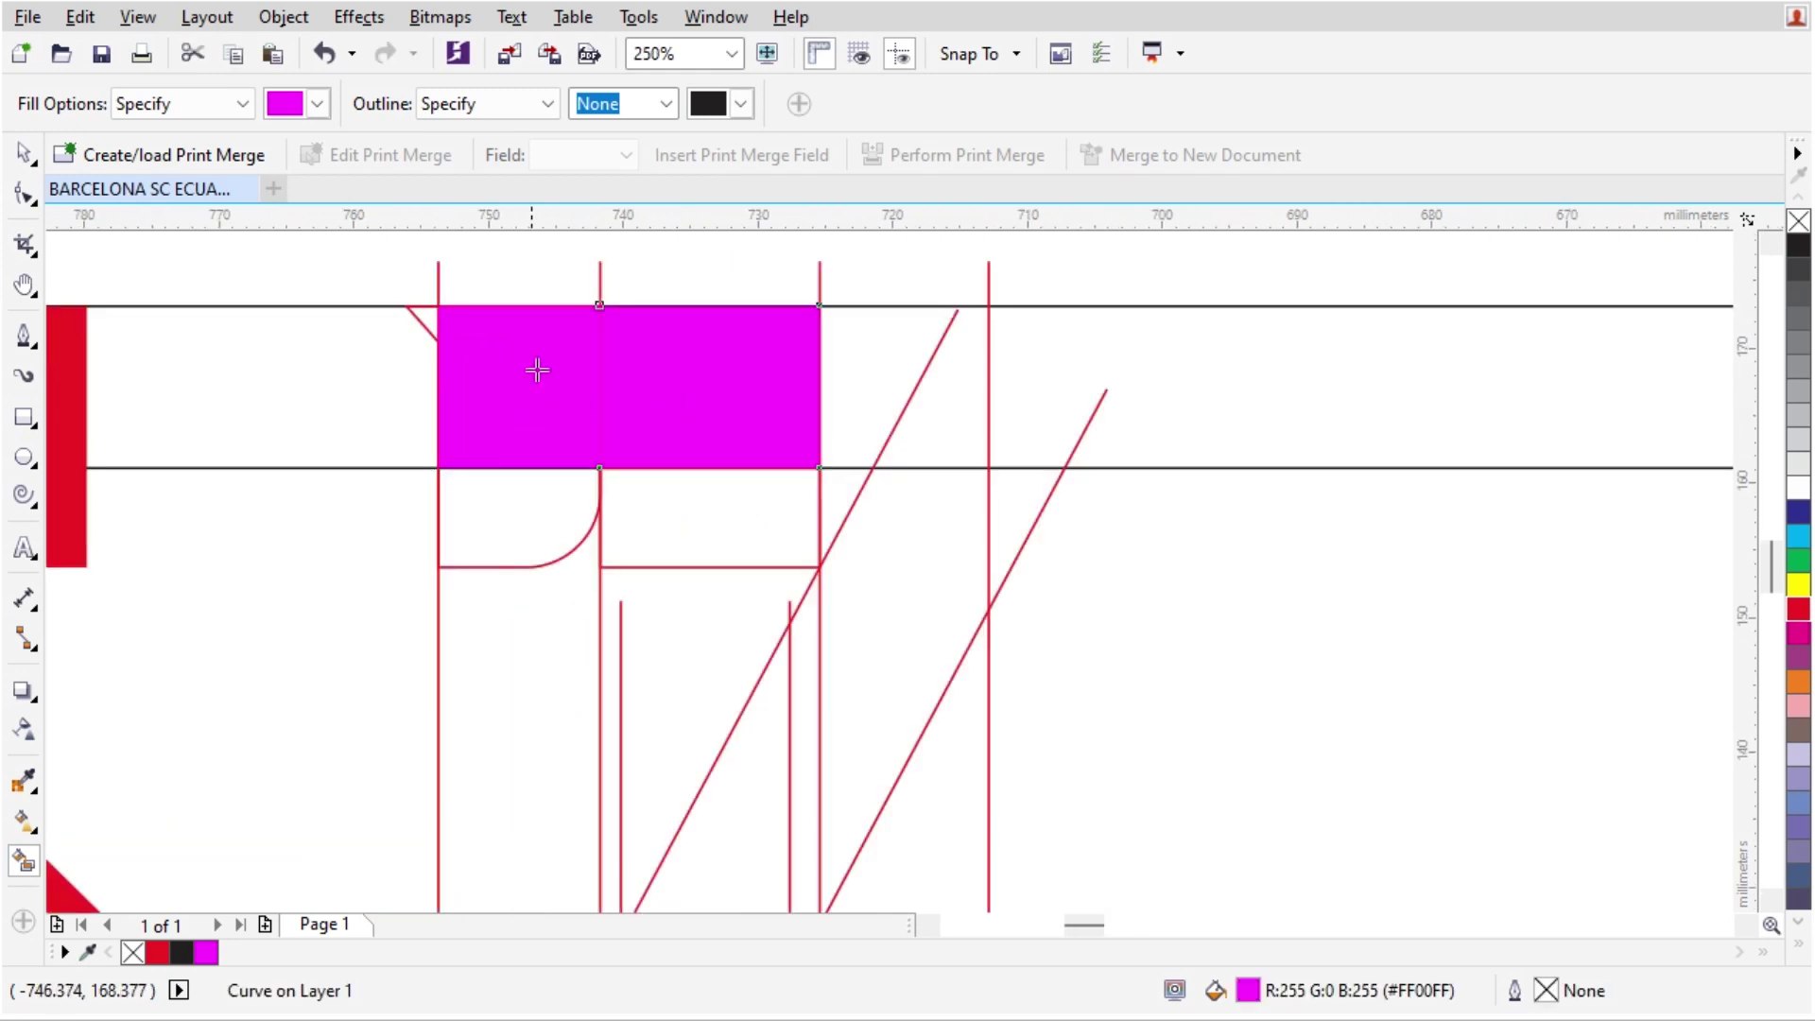
{"action": "scroll", "coordinate": [446, 336], "scroll_direction": "up", "scroll_amount": 2}
{"action": "left_click", "coordinate": [430, 317]}
{"action": "scroll", "coordinate": [612, 381], "scroll_direction": "down", "scroll_amount": 2}
- Weld the seven's rounded left hook outline with the magenta bar piece beside it and fill the result red
{"action": "key", "text": "space"}
{"action": "left_click", "coordinate": [620, 545]}
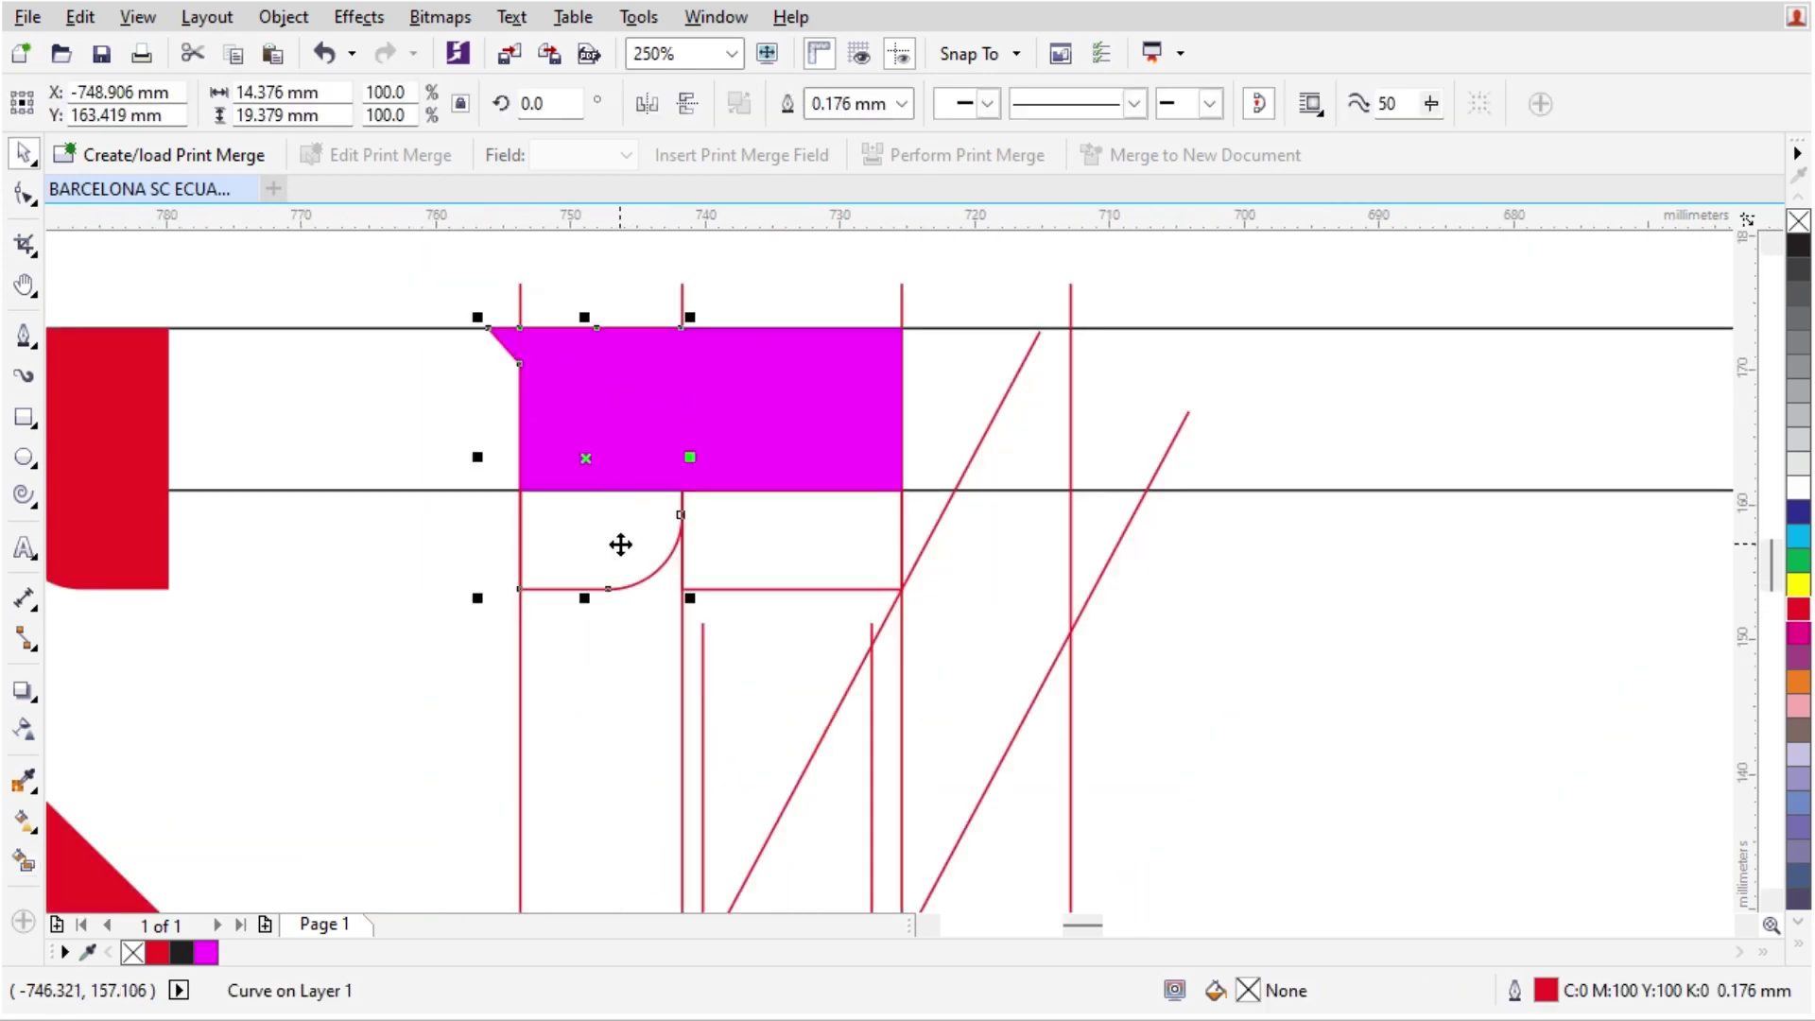
{"action": "left_click", "coordinate": [753, 433], "text": "shift"}
{"action": "left_click", "coordinate": [813, 106]}
{"action": "left_click", "coordinate": [1801, 610]}
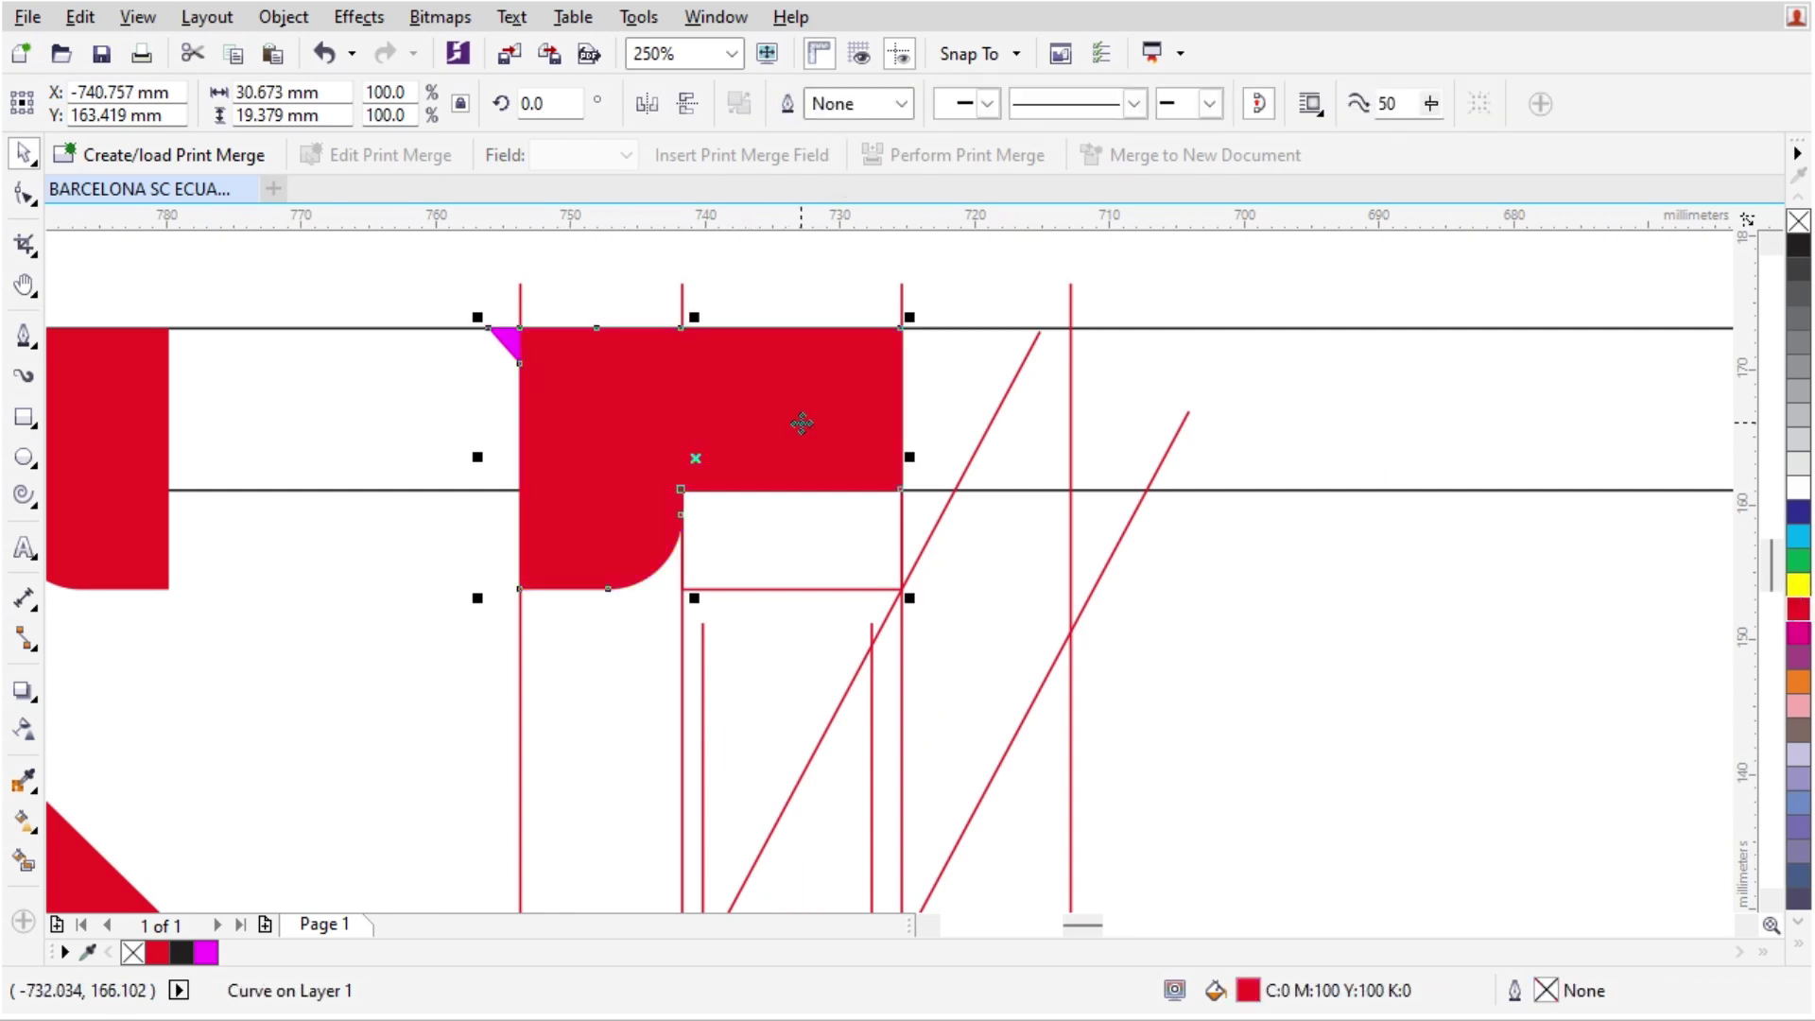
- Weld the small magenta spur at the seven's upper left corner into the red top bar
{"action": "scroll", "coordinate": [507, 333], "scroll_direction": "up", "scroll_amount": 2}
{"action": "left_click", "coordinate": [417, 393]}
{"action": "left_click", "coordinate": [526, 358]}
{"action": "left_click", "coordinate": [657, 385], "text": "shift"}
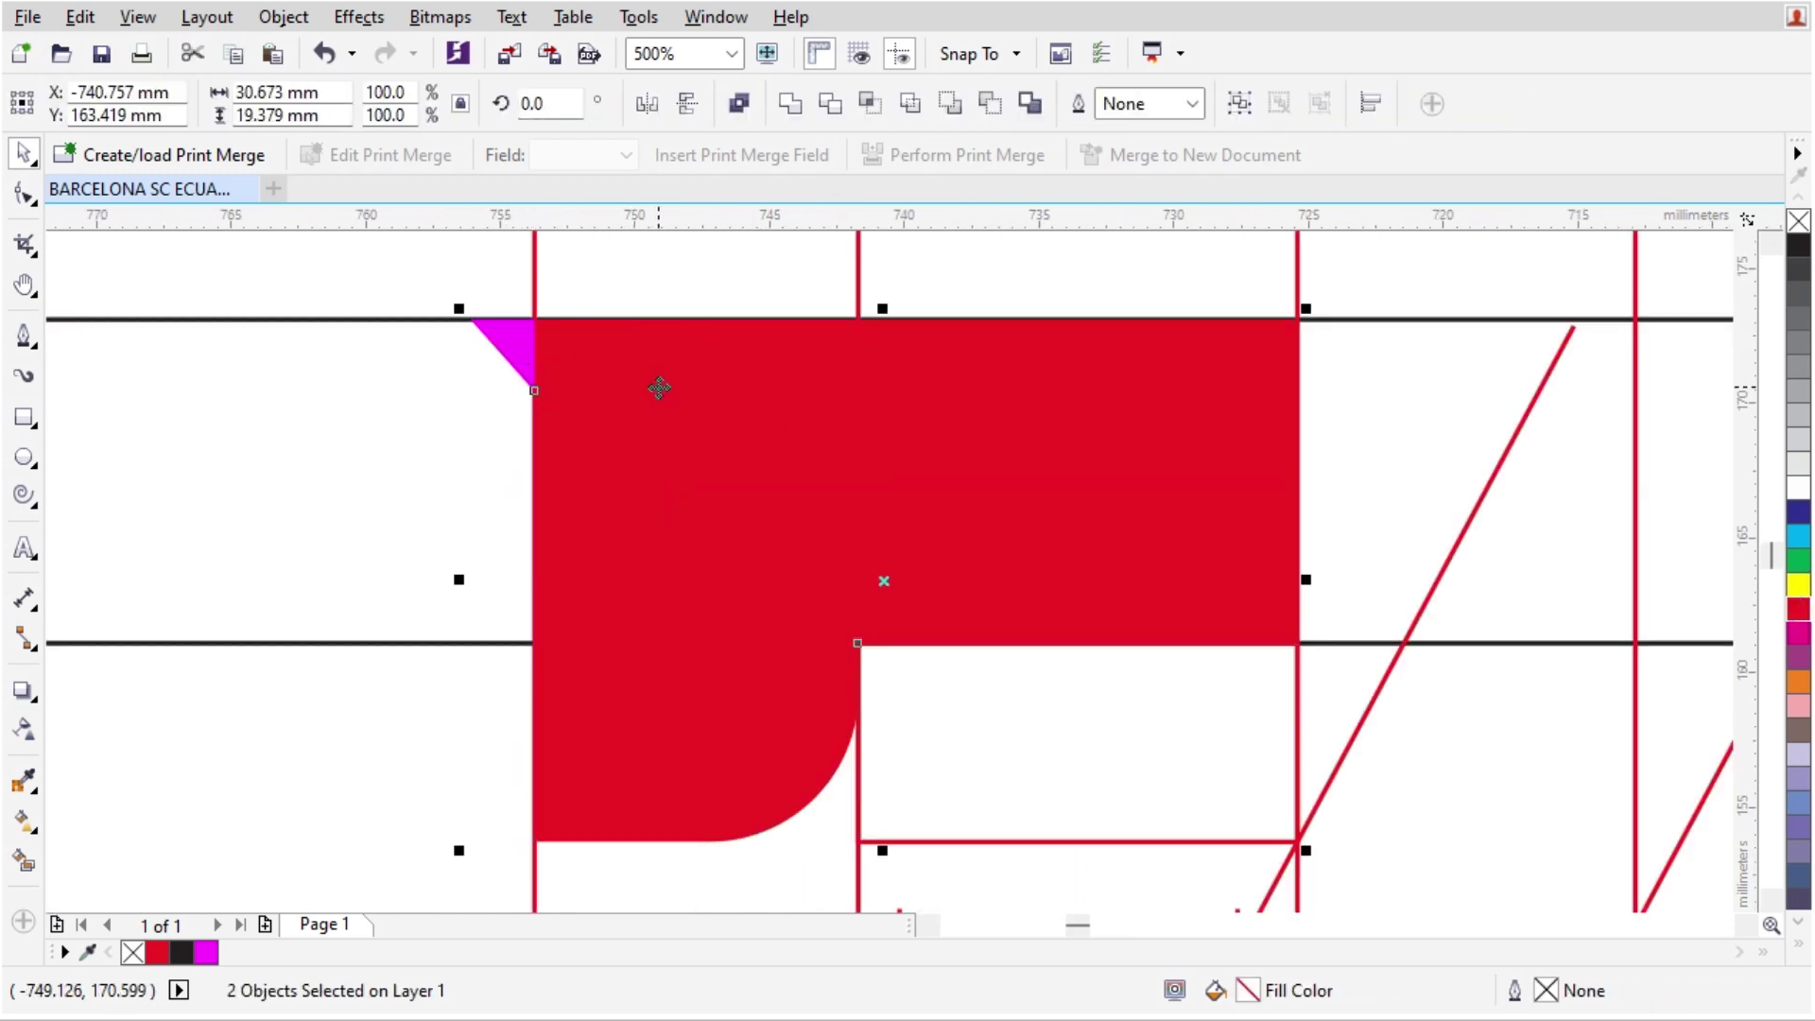
{"action": "left_click", "coordinate": [793, 104]}
- Smart-fill the square at the right end of the seven's top bar and the stem regions directly beneath it
{"action": "scroll", "coordinate": [763, 442], "scroll_direction": "down", "scroll_amount": 2}
{"action": "key", "text": "shift+s"}
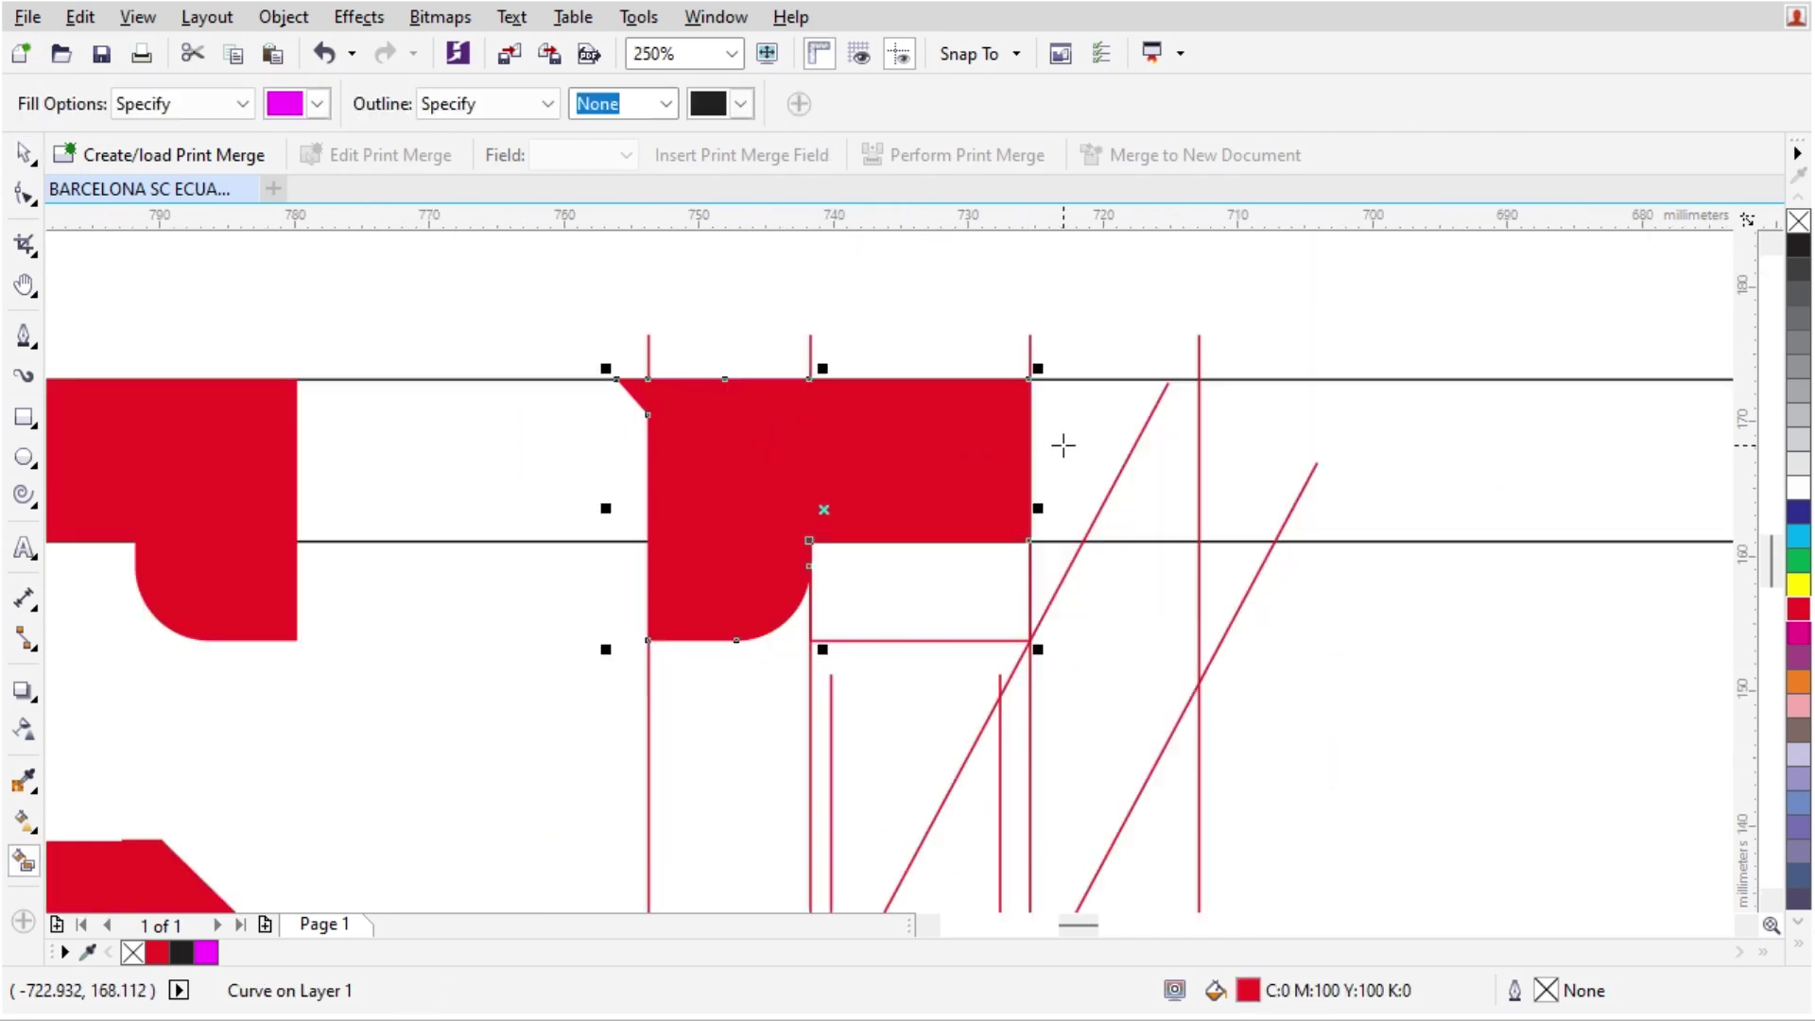
{"action": "left_click", "coordinate": [1062, 445]}
{"action": "scroll", "coordinate": [1074, 458], "scroll_direction": "down", "scroll_amount": 2}
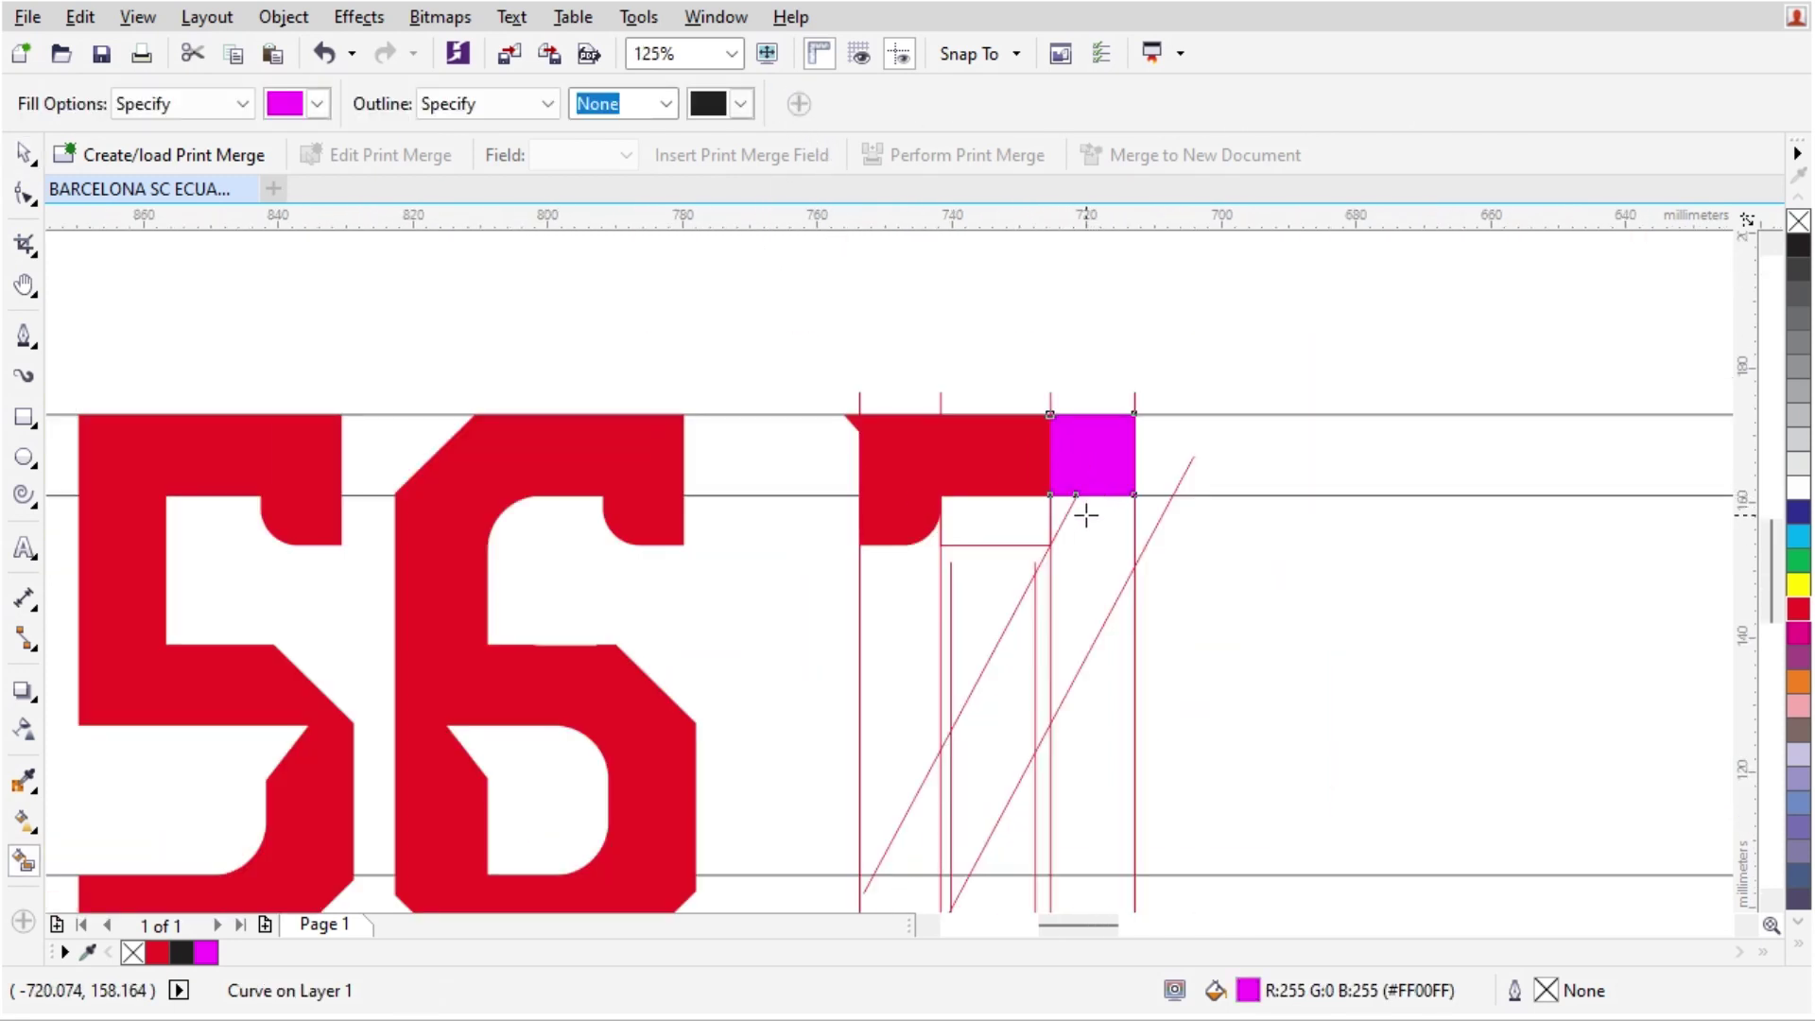
{"action": "scroll", "coordinate": [1077, 524], "scroll_direction": "up", "scroll_amount": 2}
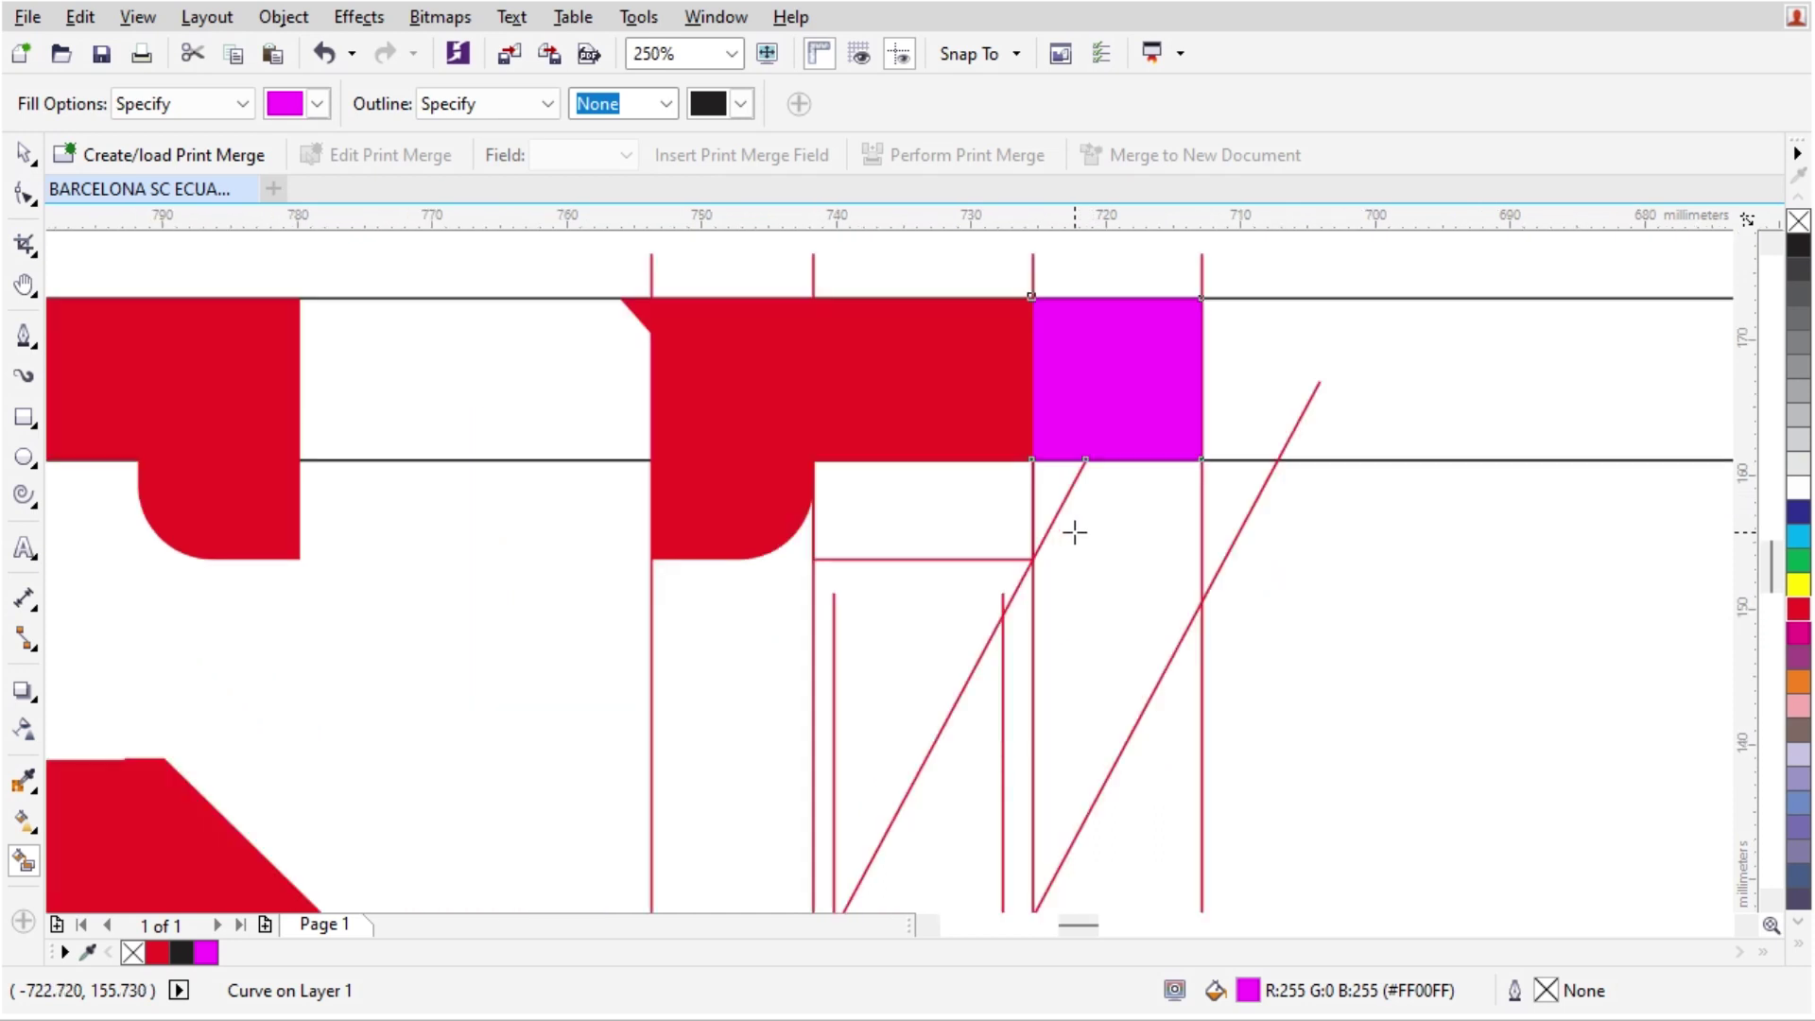
{"action": "left_click", "coordinate": [1104, 527]}
{"action": "left_click", "coordinate": [1046, 490]}
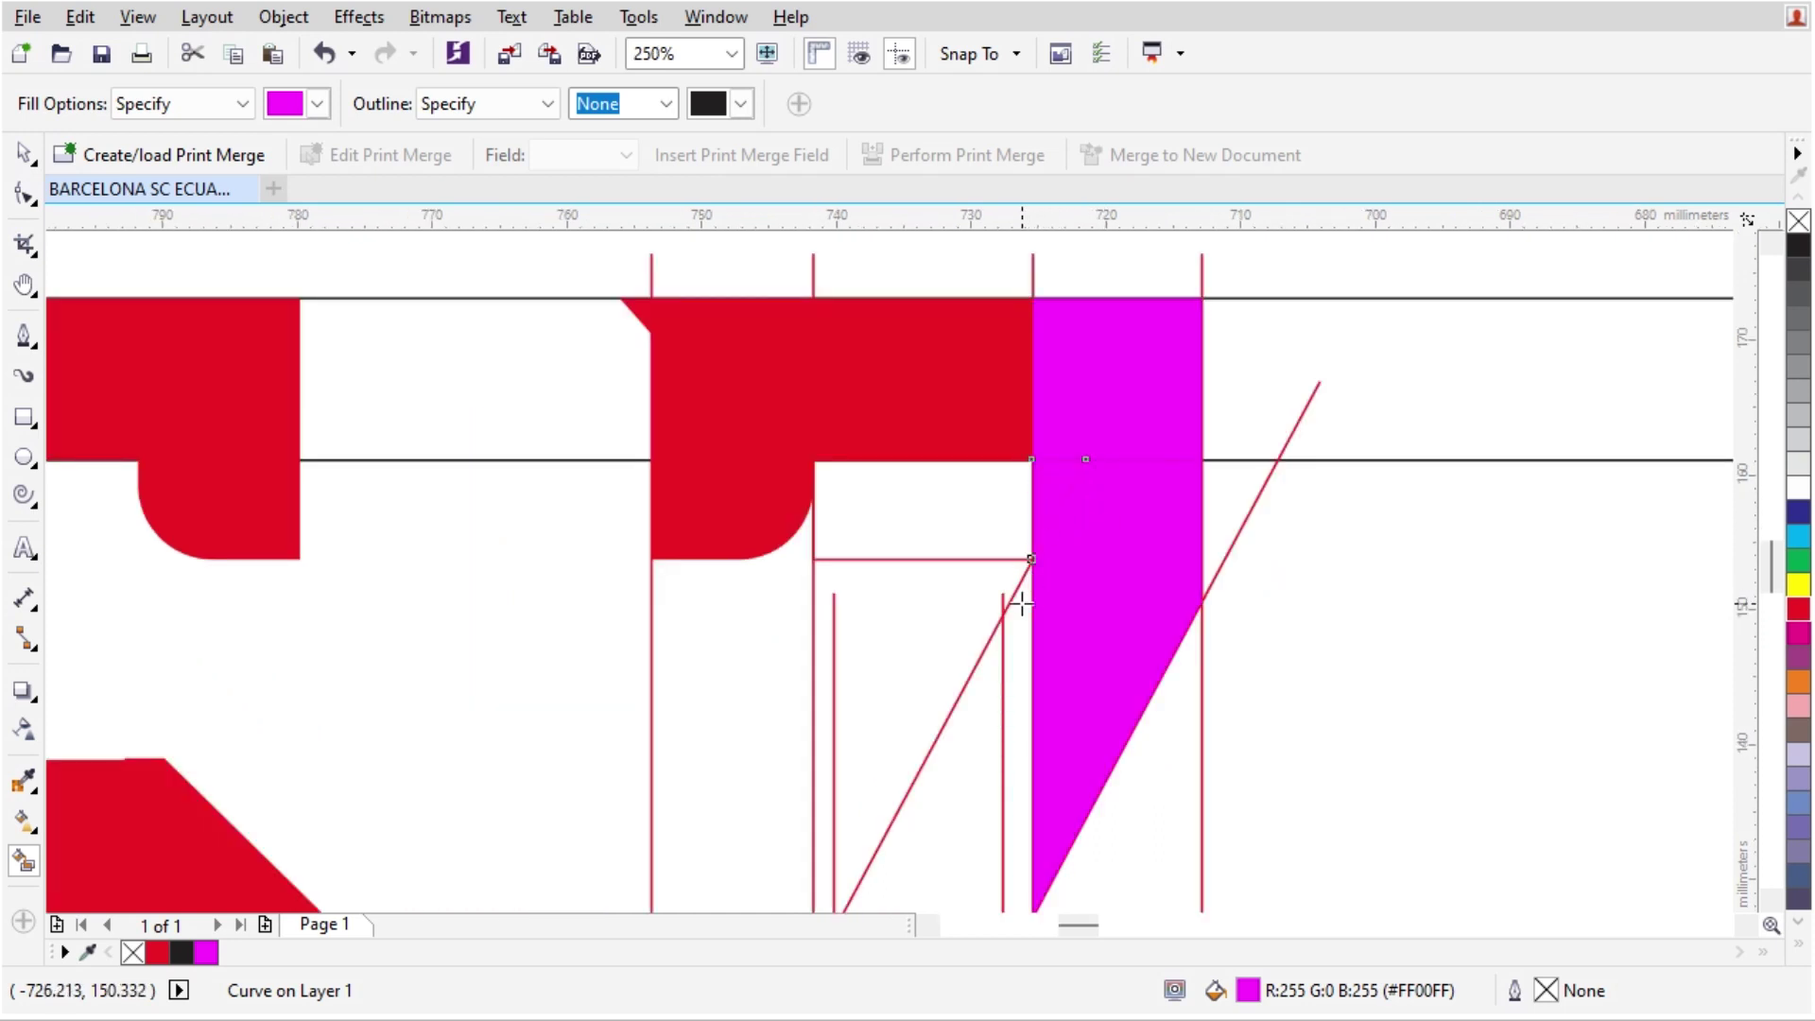
- Smart-fill the remaining regions of the seven's diagonal stroke down to the lower horizontal guideline
{"action": "scroll", "coordinate": [1021, 603], "scroll_direction": "down", "scroll_amount": 2}
{"action": "scroll", "coordinate": [1009, 672], "scroll_direction": "up", "scroll_amount": 2}
{"action": "left_click", "coordinate": [998, 662]}
{"action": "left_click", "coordinate": [959, 687]}
{"action": "scroll", "coordinate": [939, 754], "scroll_direction": "down", "scroll_amount": 2}
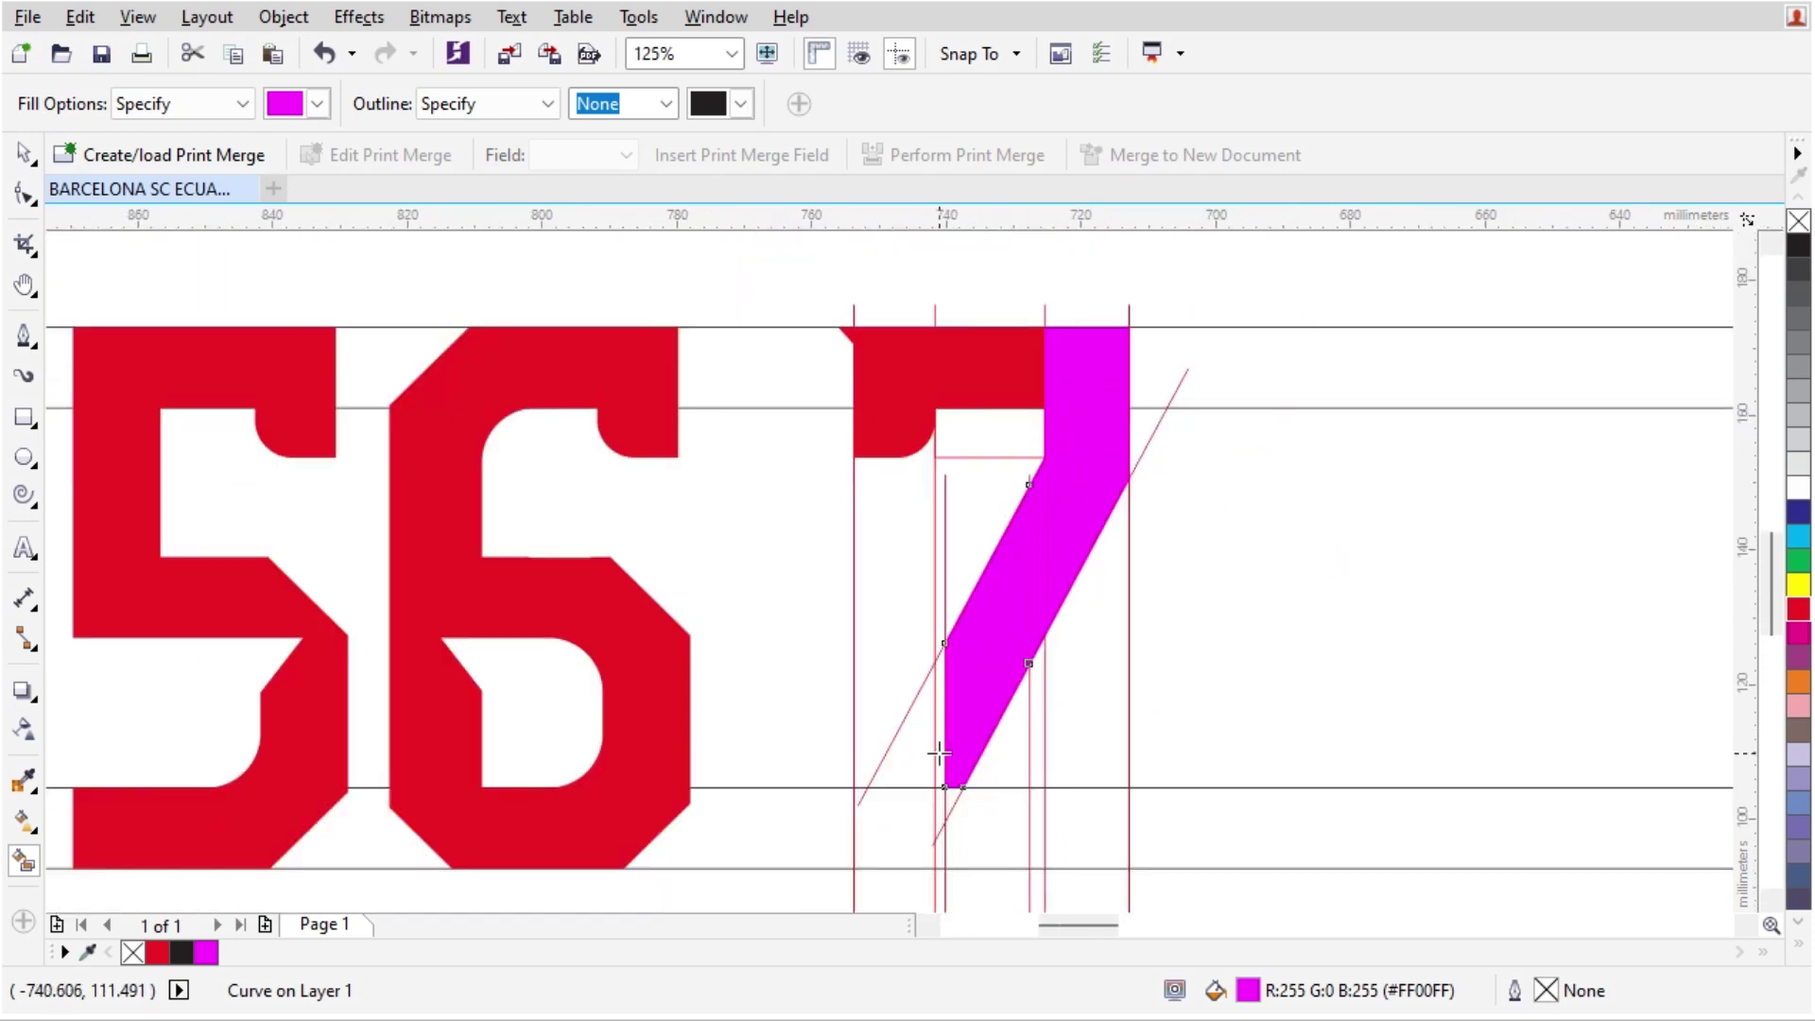
{"action": "scroll", "coordinate": [939, 754], "scroll_direction": "up", "scroll_amount": 2}
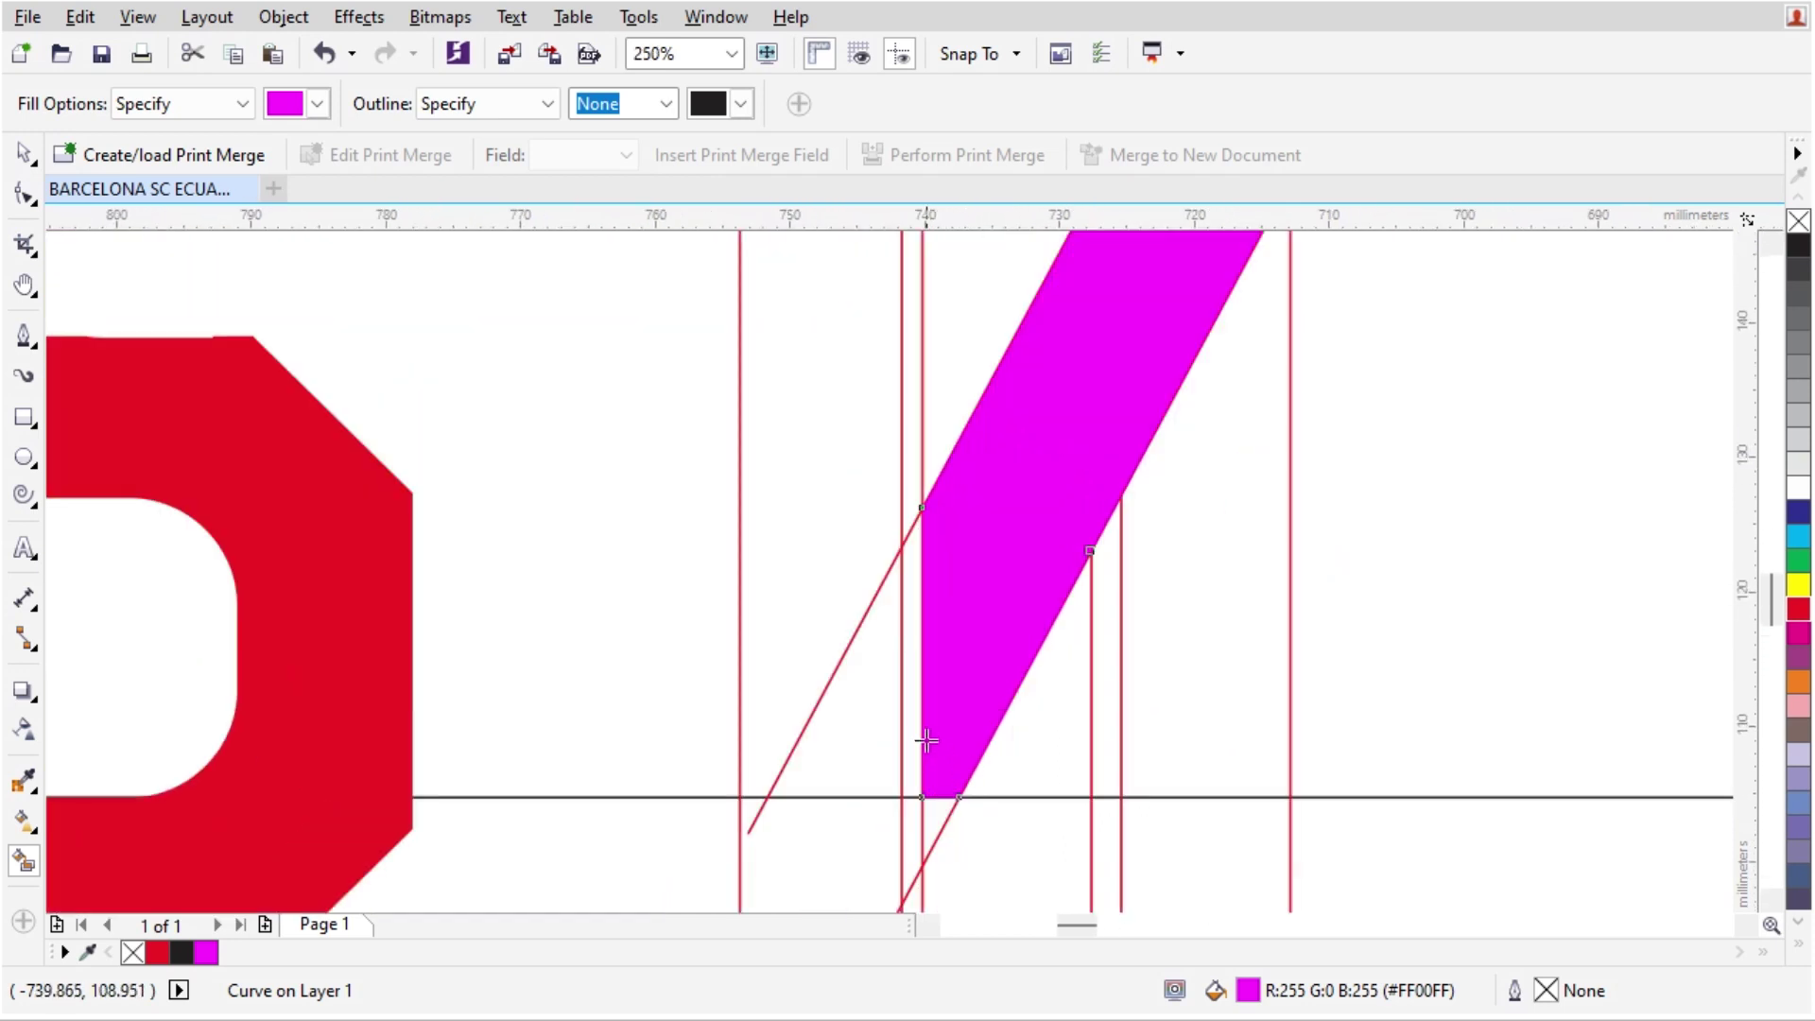
{"action": "scroll", "coordinate": [915, 629], "scroll_direction": "up", "scroll_amount": 2}
{"action": "left_click", "coordinate": [912, 644]}
{"action": "scroll", "coordinate": [879, 662], "scroll_direction": "down", "scroll_amount": 4}
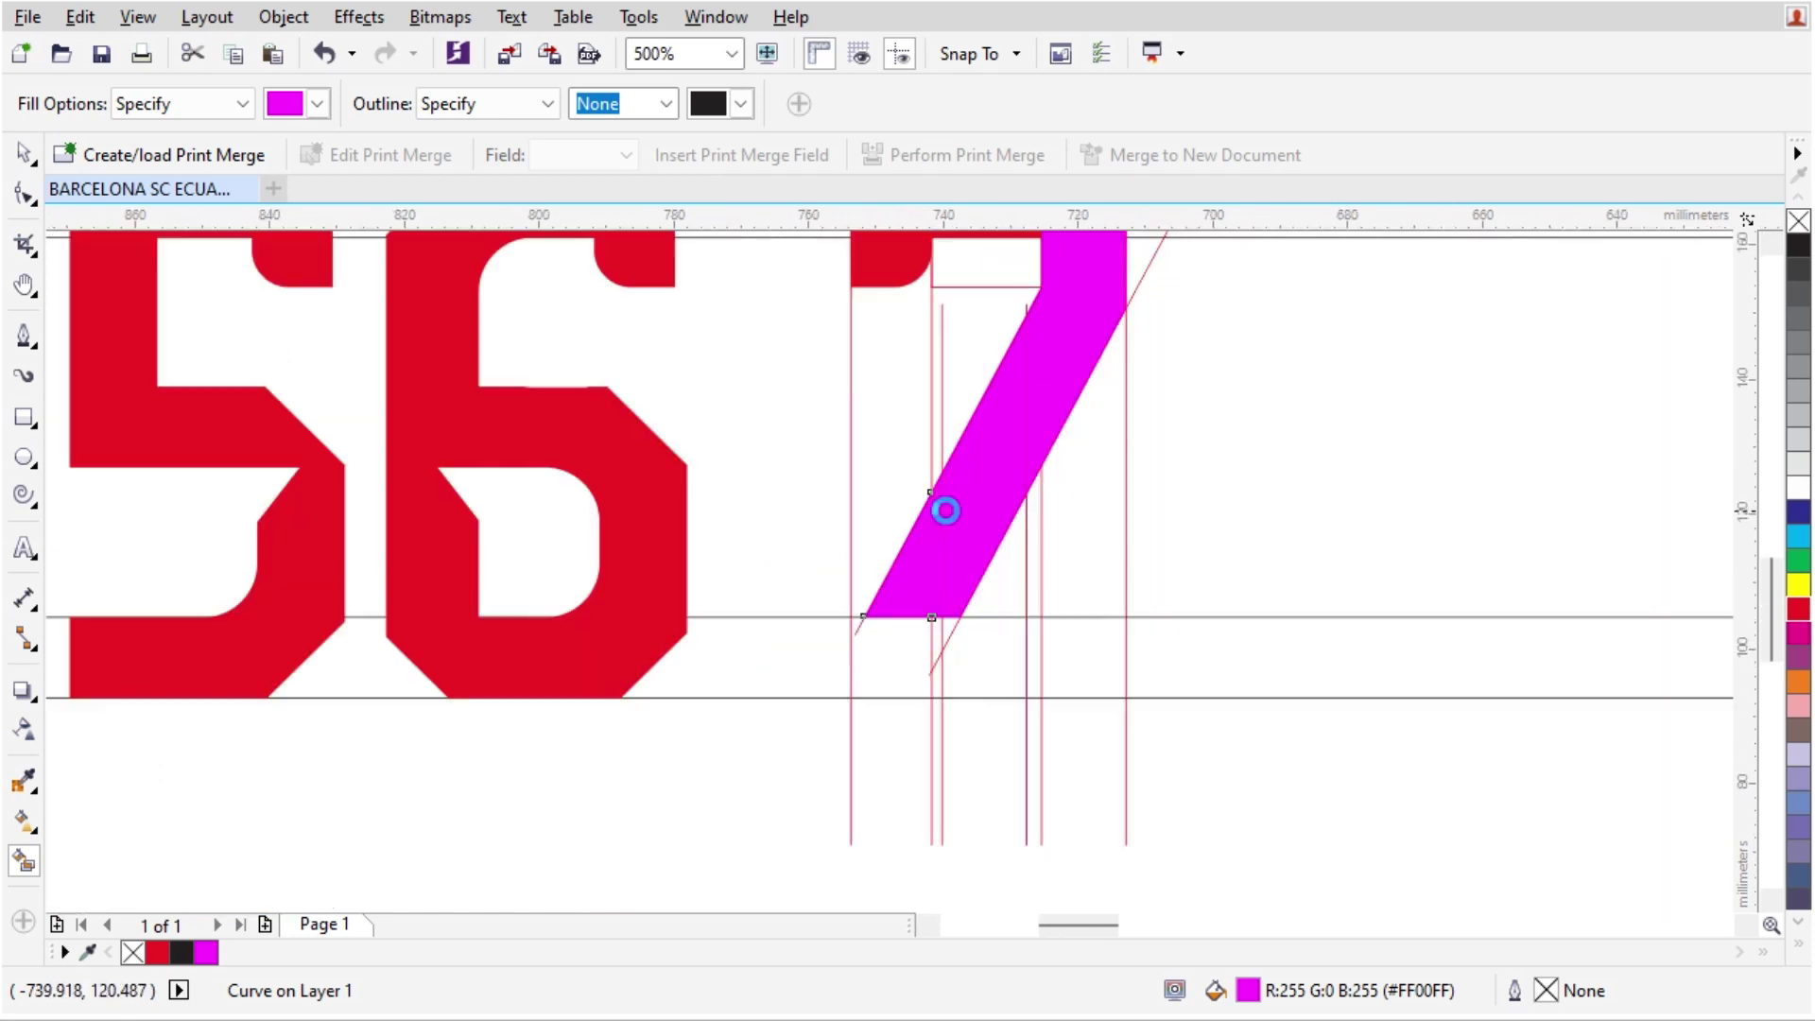
{"action": "left_click", "coordinate": [899, 656]}
{"action": "scroll", "coordinate": [912, 664], "scroll_direction": "up", "scroll_amount": 2}
{"action": "key", "text": "ctrl+z"}
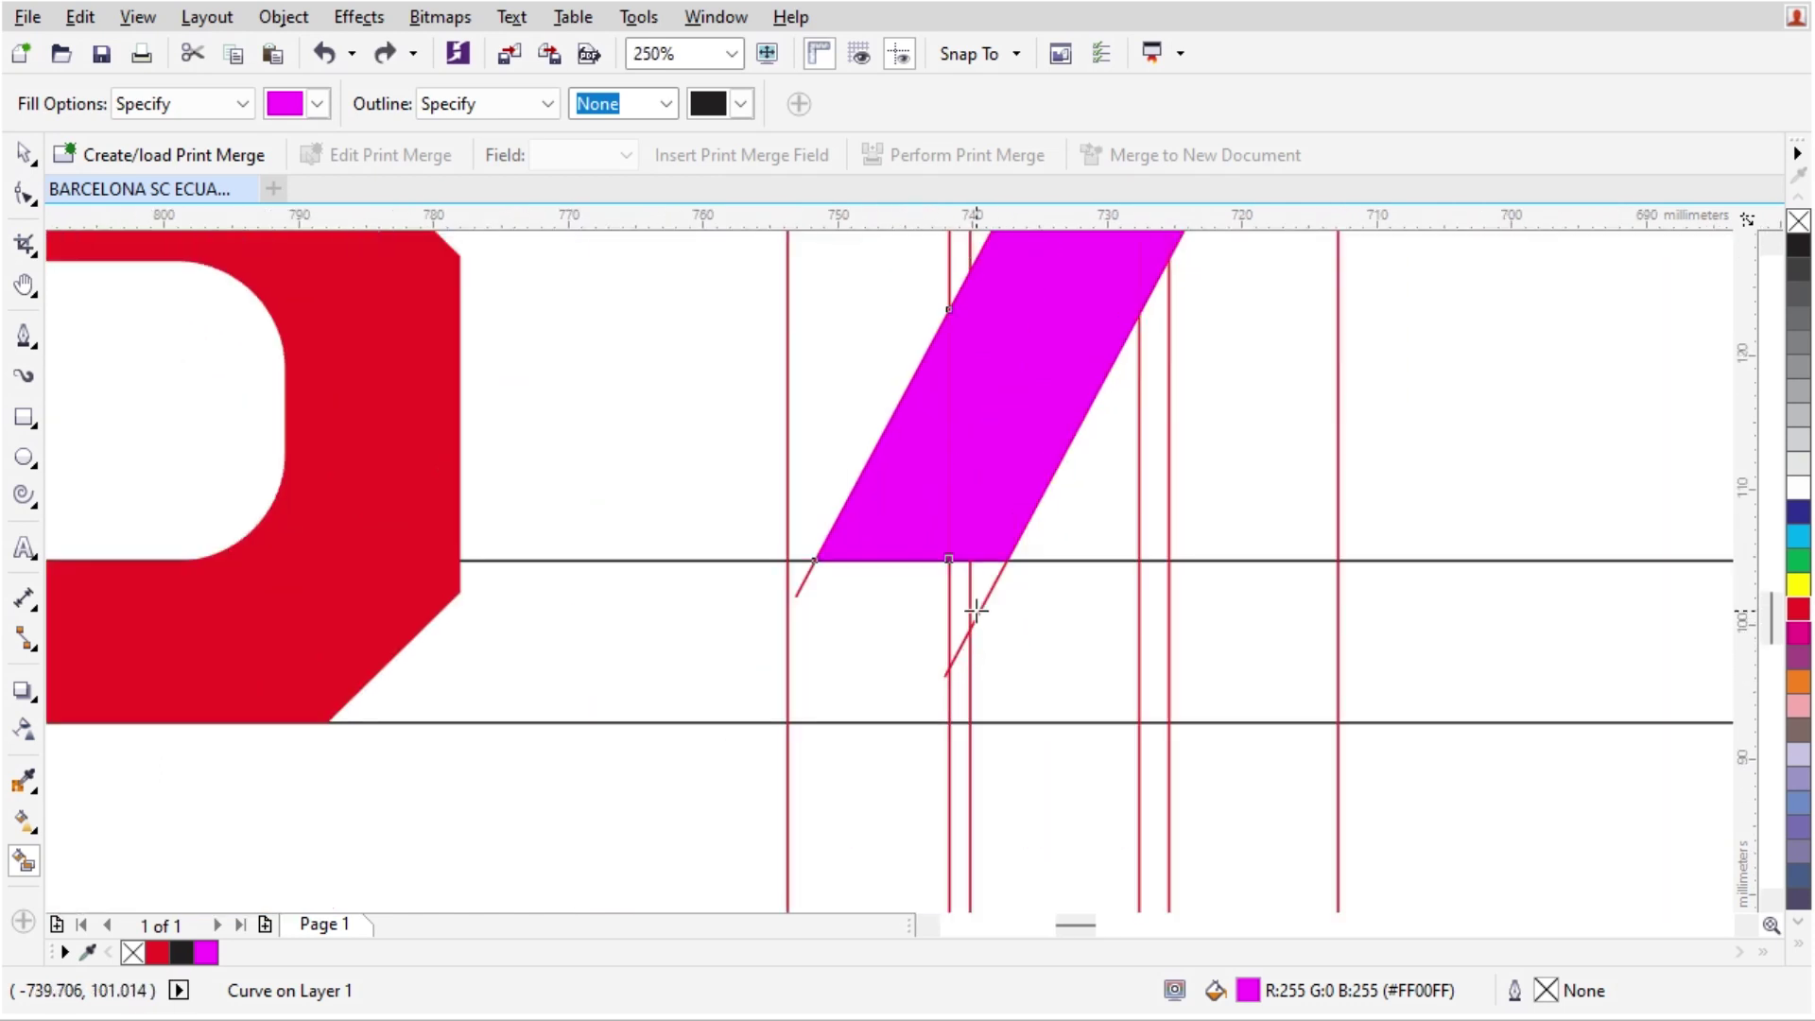
{"action": "scroll", "coordinate": [979, 610], "scroll_direction": "up", "scroll_amount": 2}
{"action": "left_click", "coordinate": [990, 562]}
{"action": "left_click", "coordinate": [932, 580]}
{"action": "left_click", "coordinate": [833, 612]}
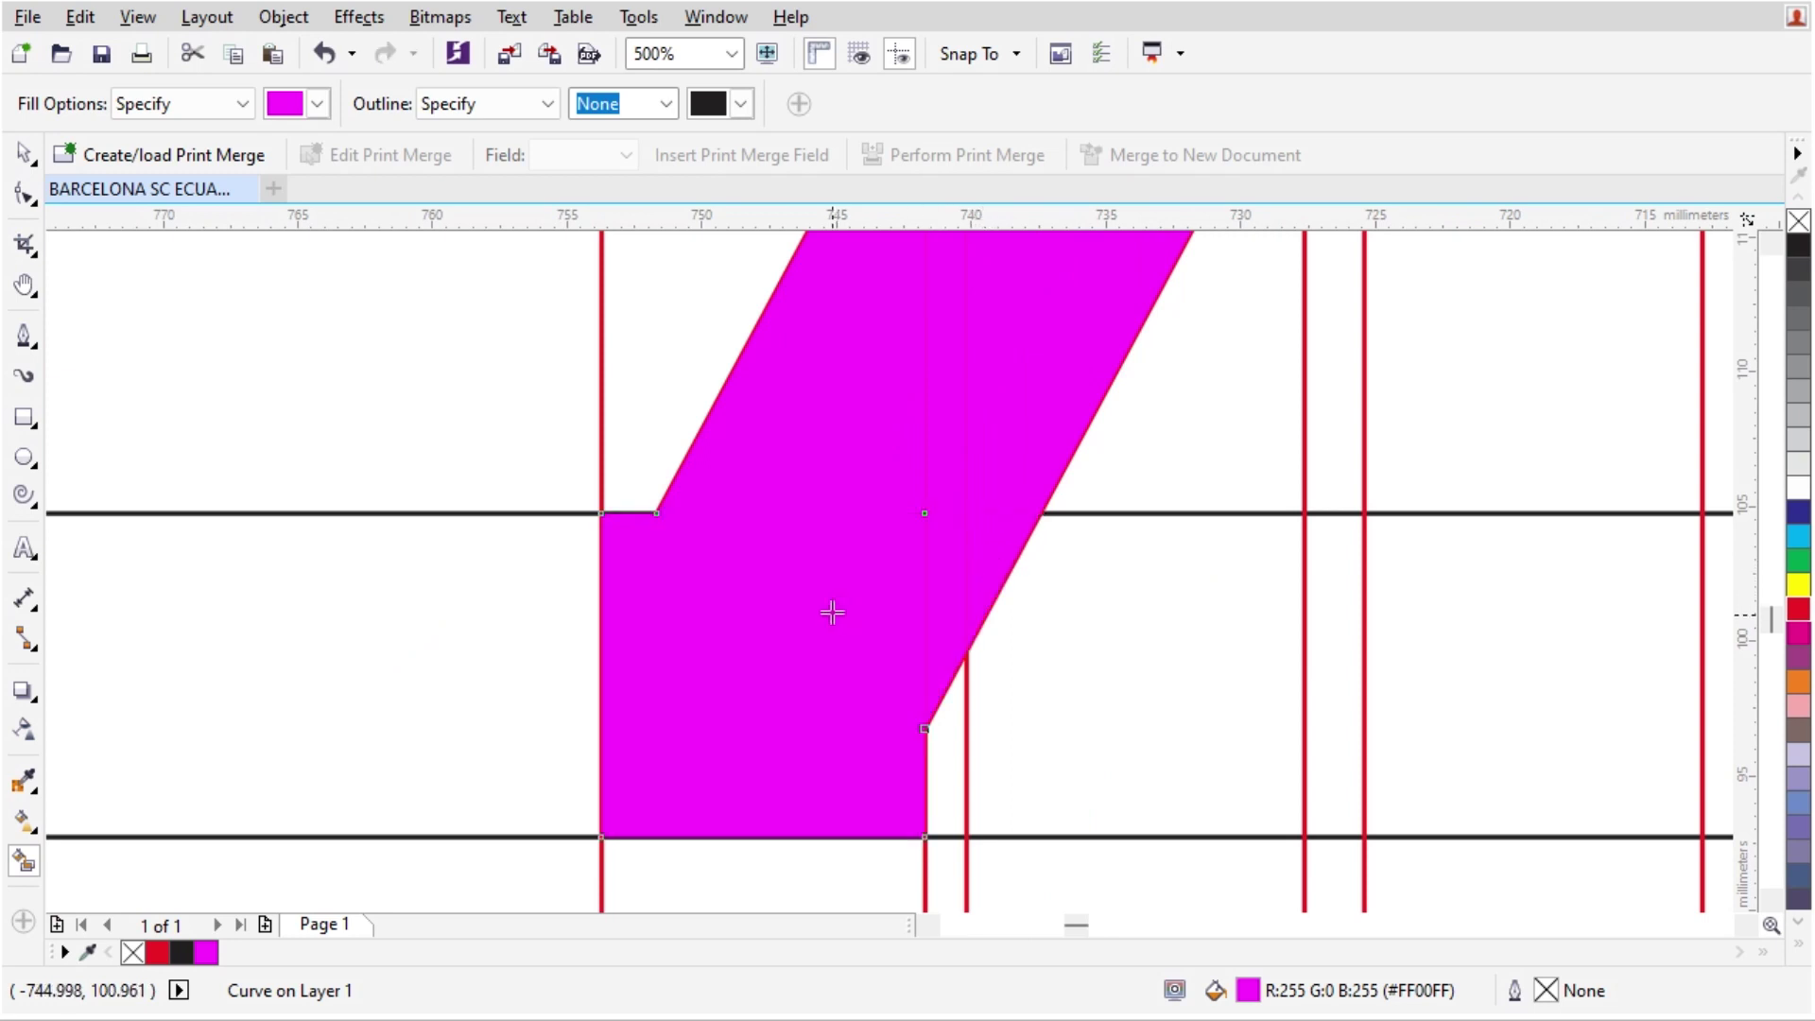
{"action": "key", "text": "ctrl+z"}
{"action": "scroll", "coordinate": [798, 661], "scroll_direction": "down", "scroll_amount": 4}
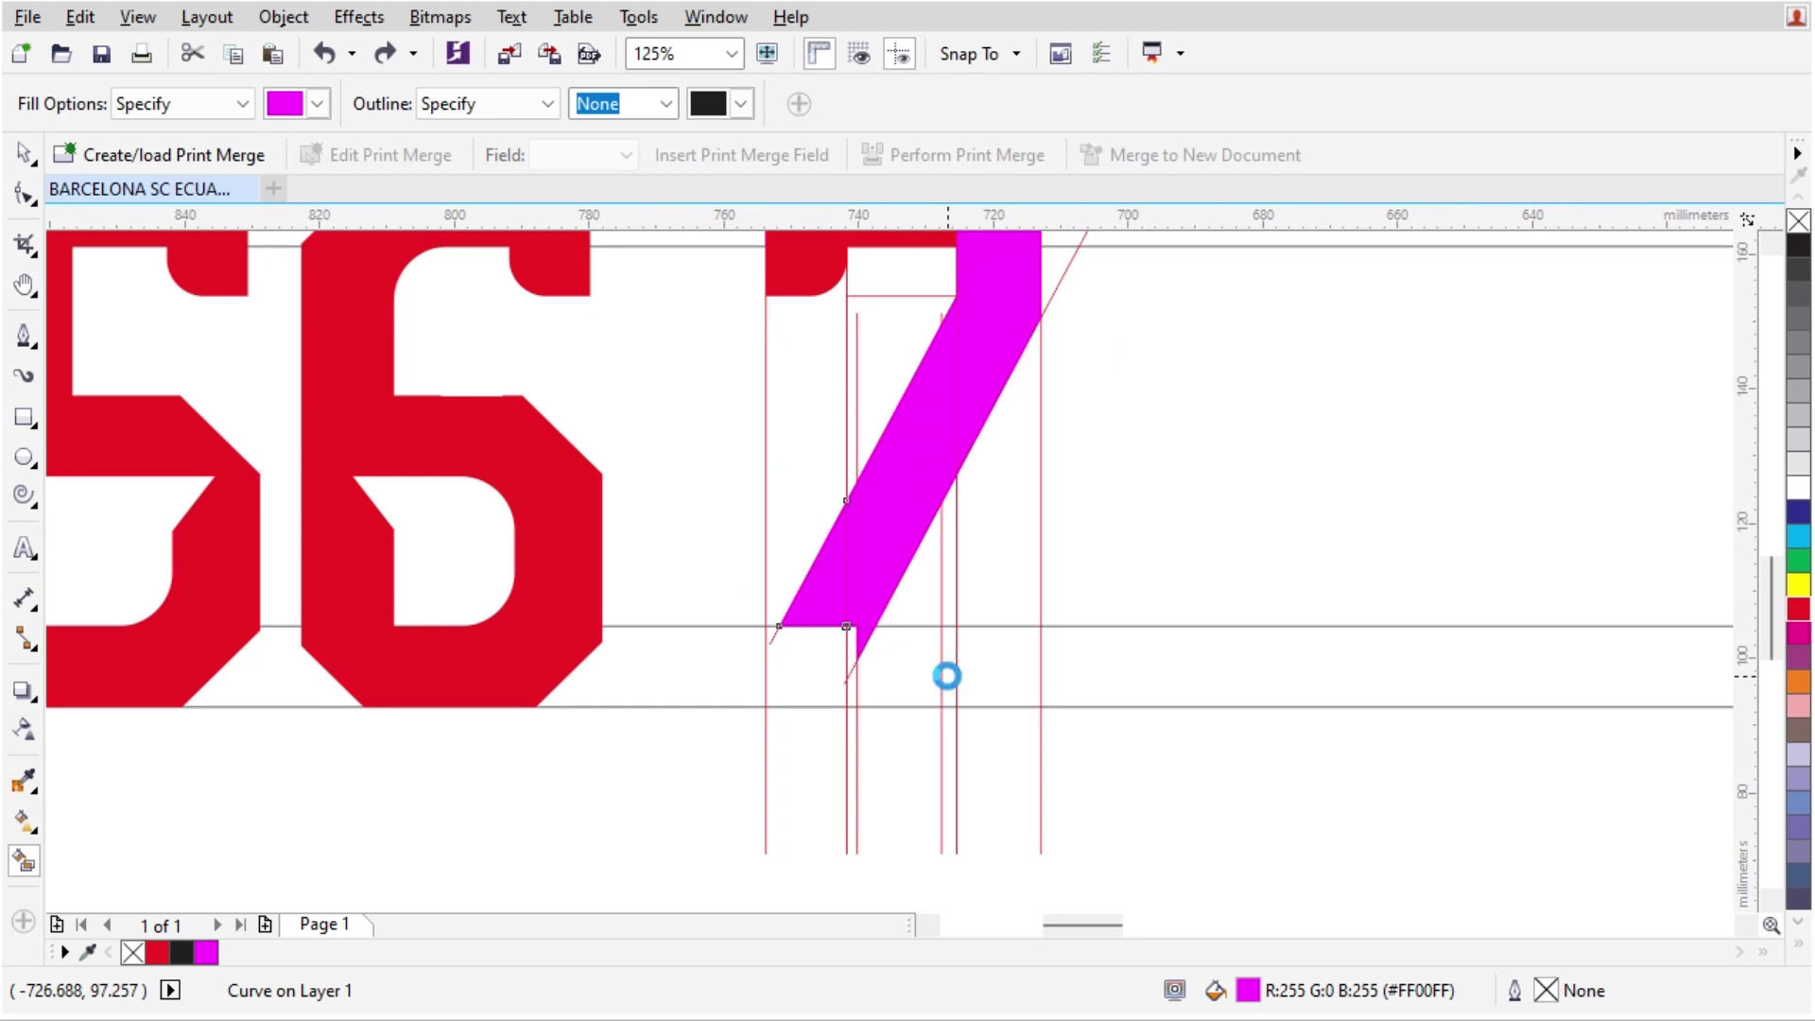
{"action": "scroll", "coordinate": [931, 652], "scroll_direction": "up", "scroll_amount": 4}
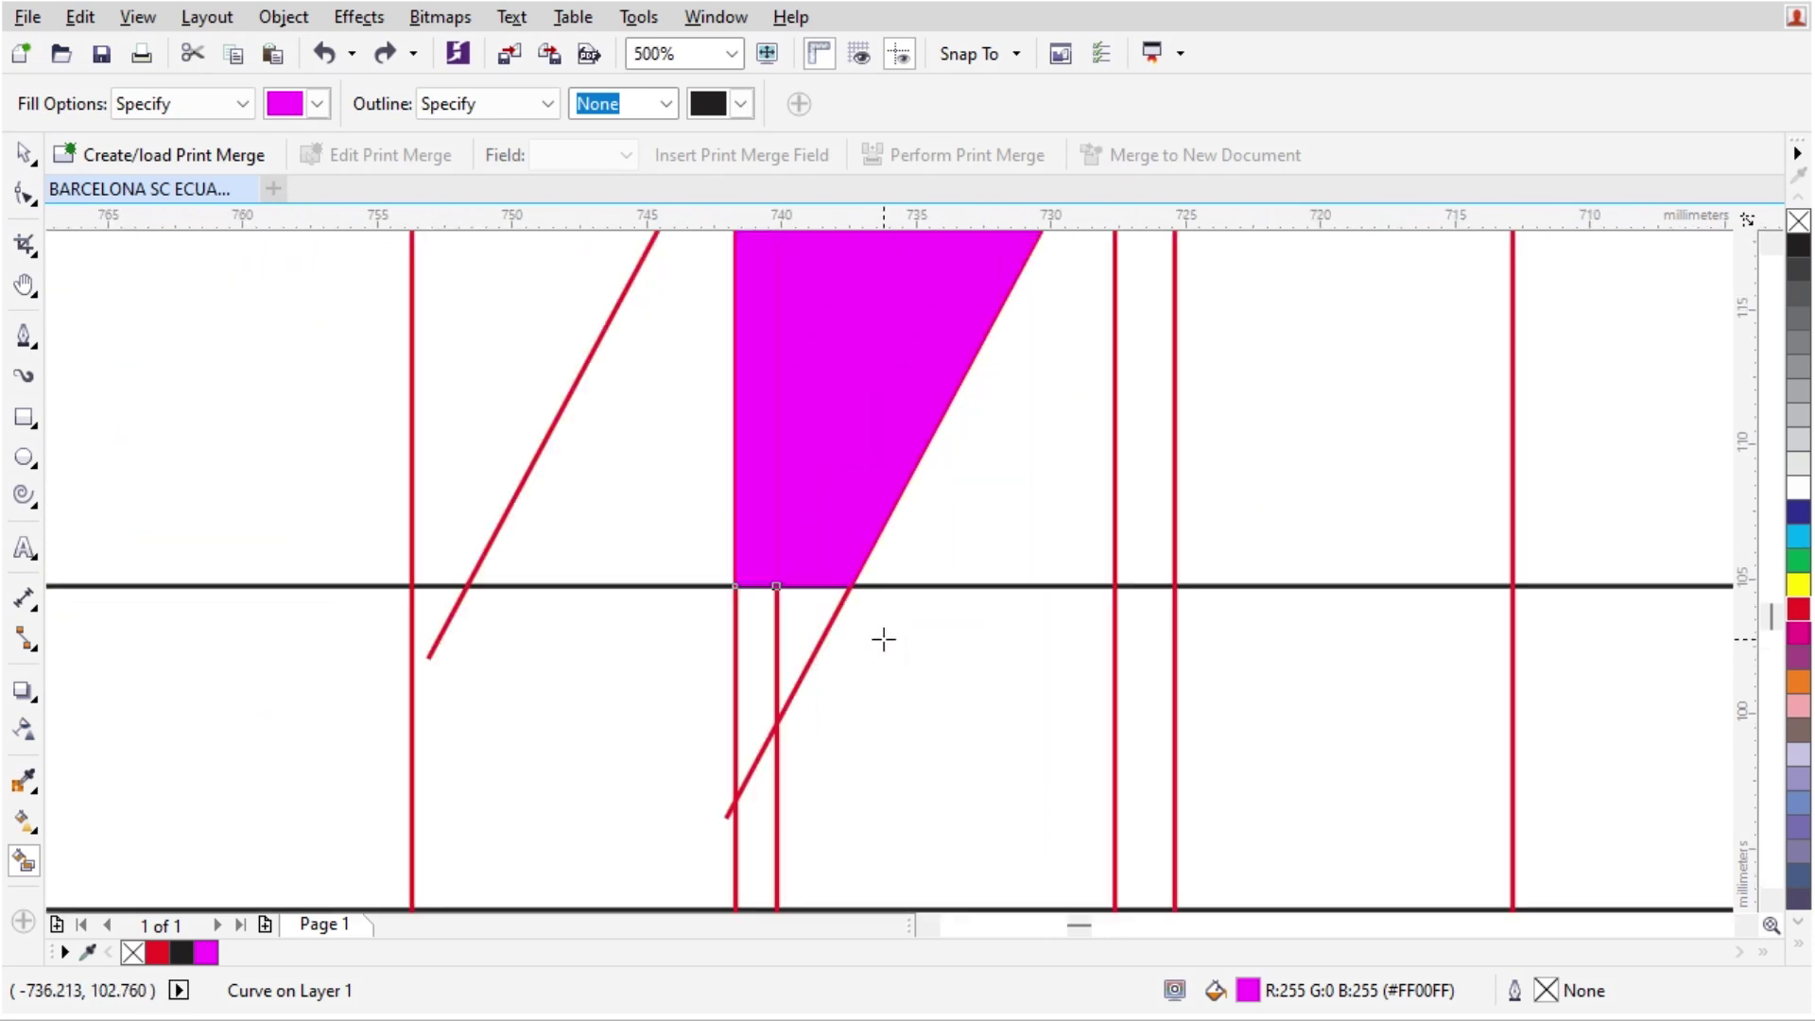
- Smart-fill the regions of the seven's vertical lower stem down to the baseline
{"action": "left_click", "coordinate": [767, 651]}
{"action": "left_click", "coordinate": [804, 626]}
{"action": "scroll", "coordinate": [920, 564], "scroll_direction": "down", "scroll_amount": 2}
{"action": "left_click", "coordinate": [903, 683]}
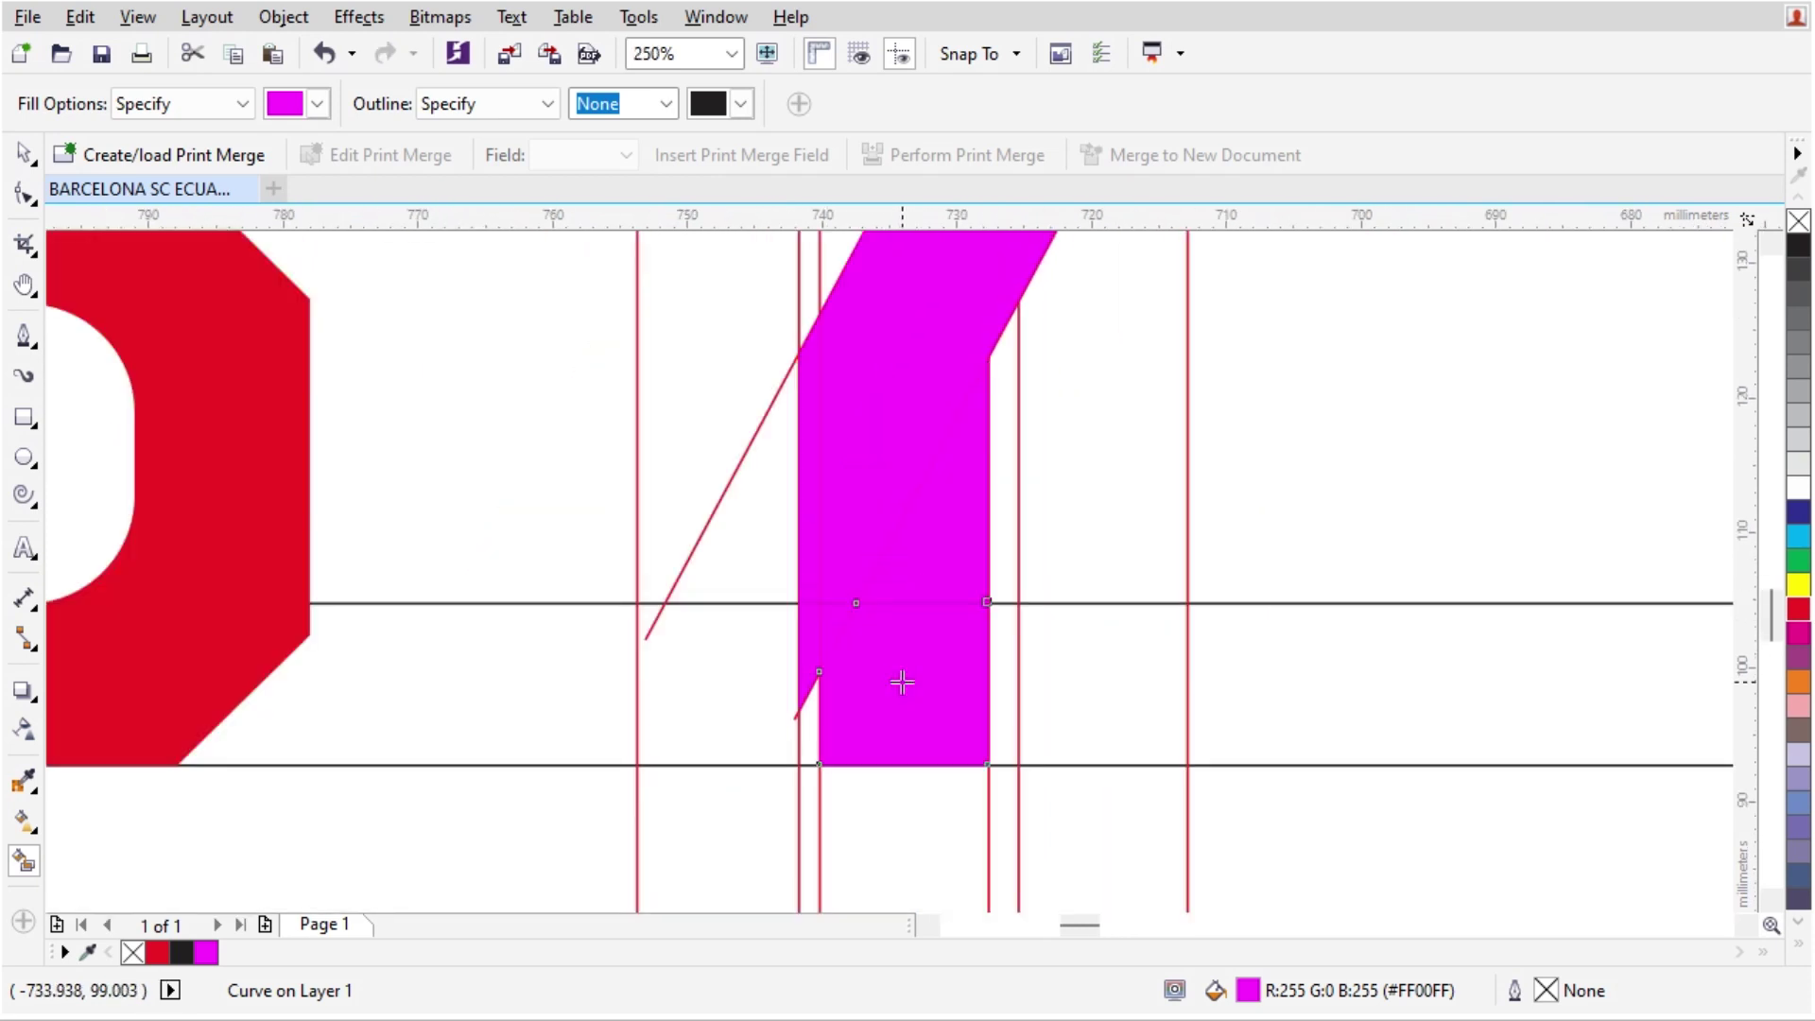
{"action": "scroll", "coordinate": [835, 684], "scroll_direction": "up", "scroll_amount": 2}
{"action": "left_click", "coordinate": [784, 758]}
- Delete the thin magenta slivers along the left edge of the seven's lower stem
{"action": "scroll", "coordinate": [899, 648], "scroll_direction": "down", "scroll_amount": 4}
{"action": "key", "text": "space"}
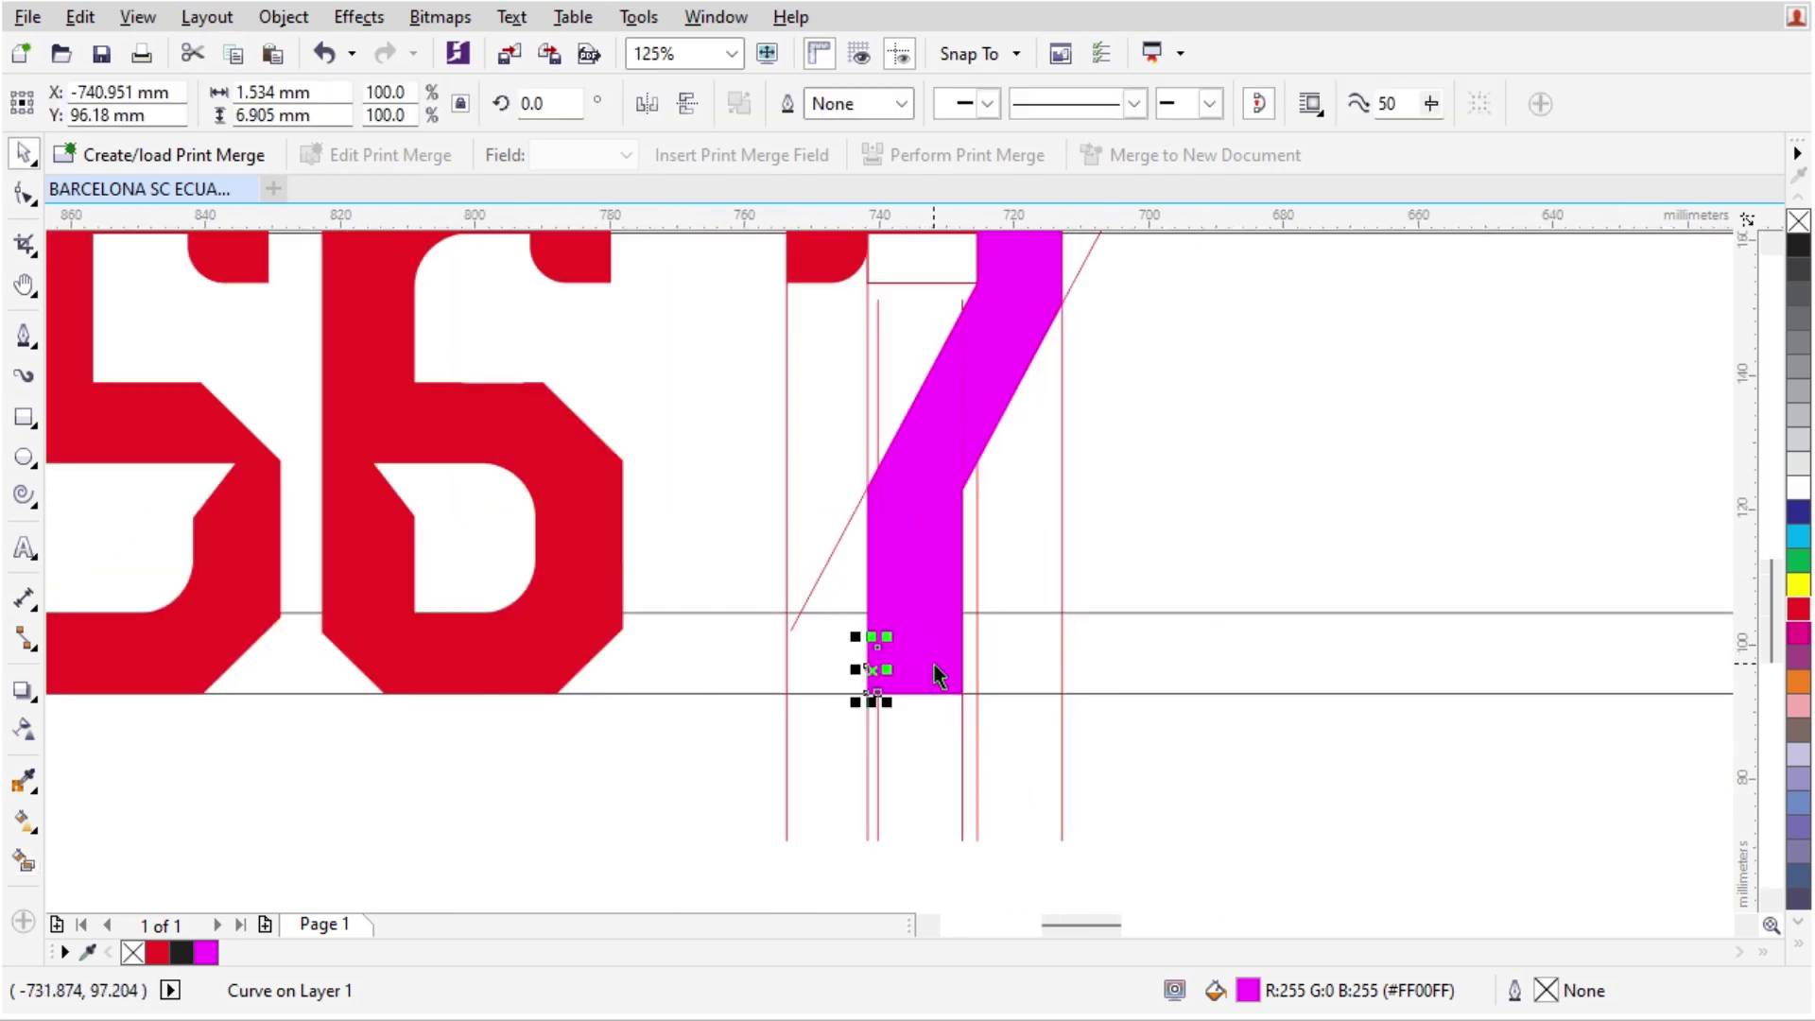
{"action": "scroll", "coordinate": [940, 677], "scroll_direction": "down", "scroll_amount": 2}
{"action": "scroll", "coordinate": [965, 527], "scroll_direction": "up", "scroll_amount": 2}
{"action": "left_click", "coordinate": [1112, 611]}
{"action": "scroll", "coordinate": [848, 693], "scroll_direction": "up", "scroll_amount": 2}
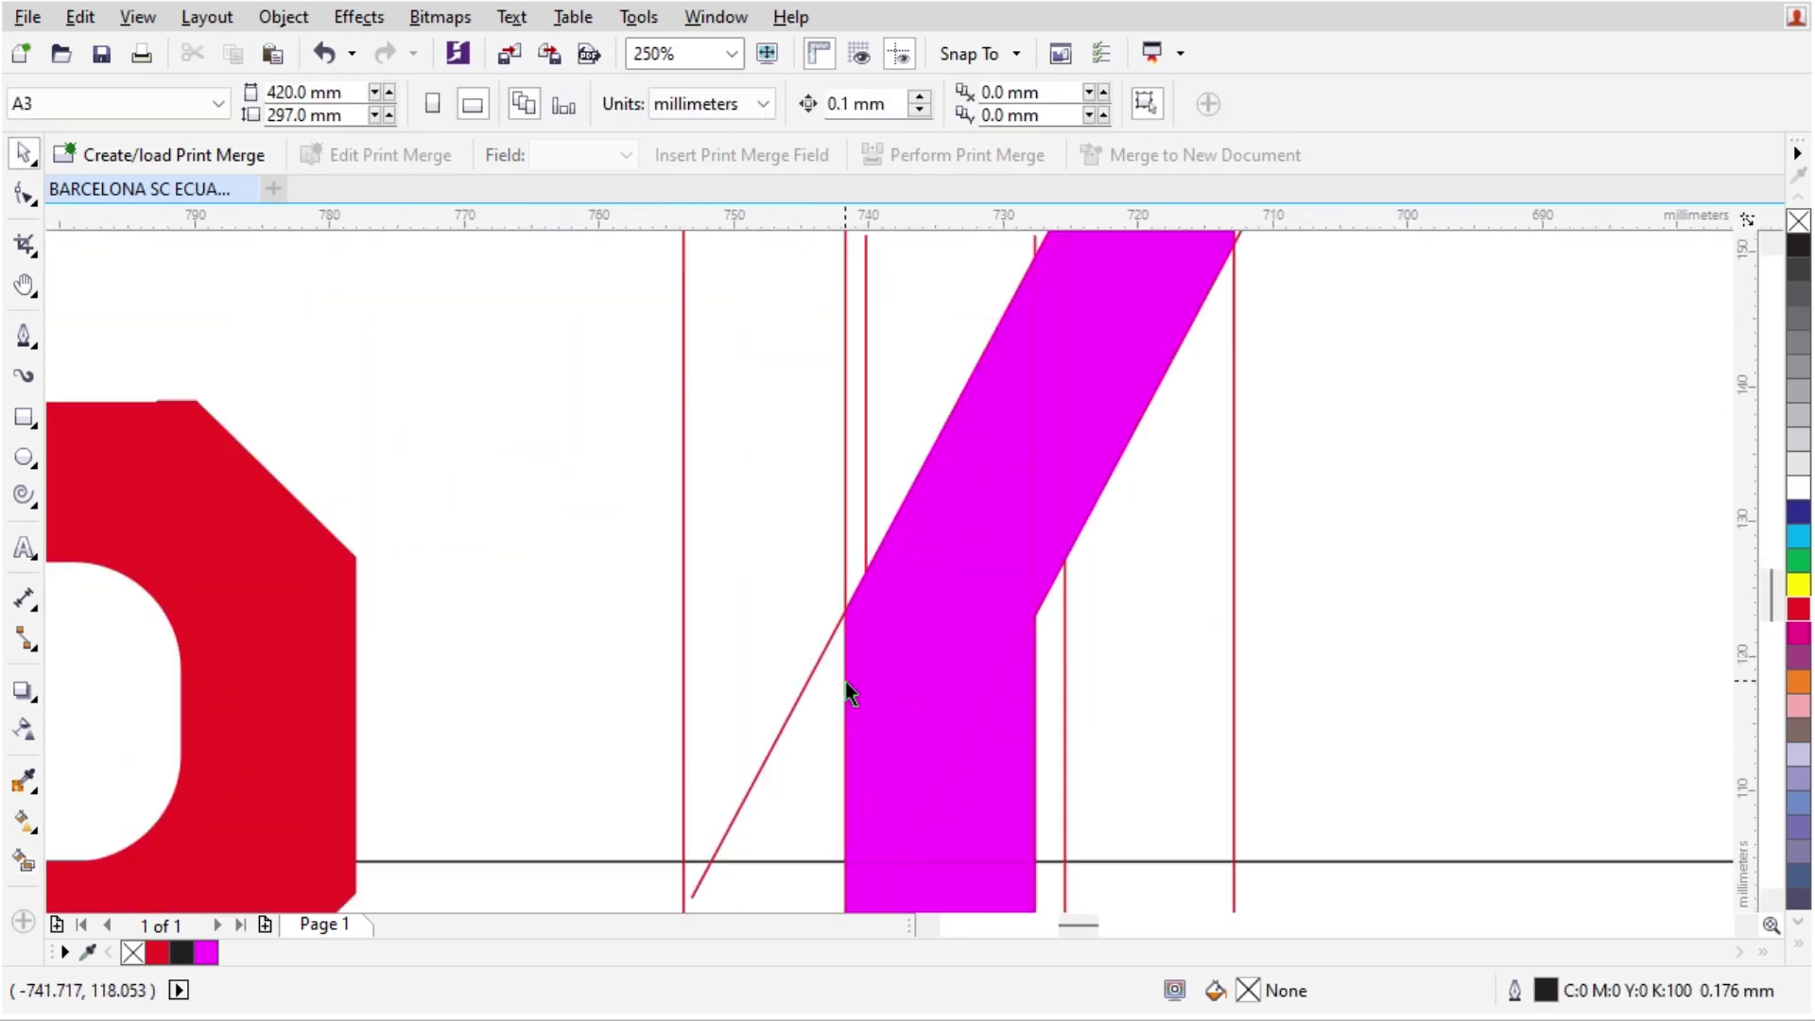
{"action": "left_click", "coordinate": [859, 662]}
{"action": "key", "text": "Escape"}
{"action": "scroll", "coordinate": [917, 576], "scroll_direction": "down", "scroll_amount": 2}
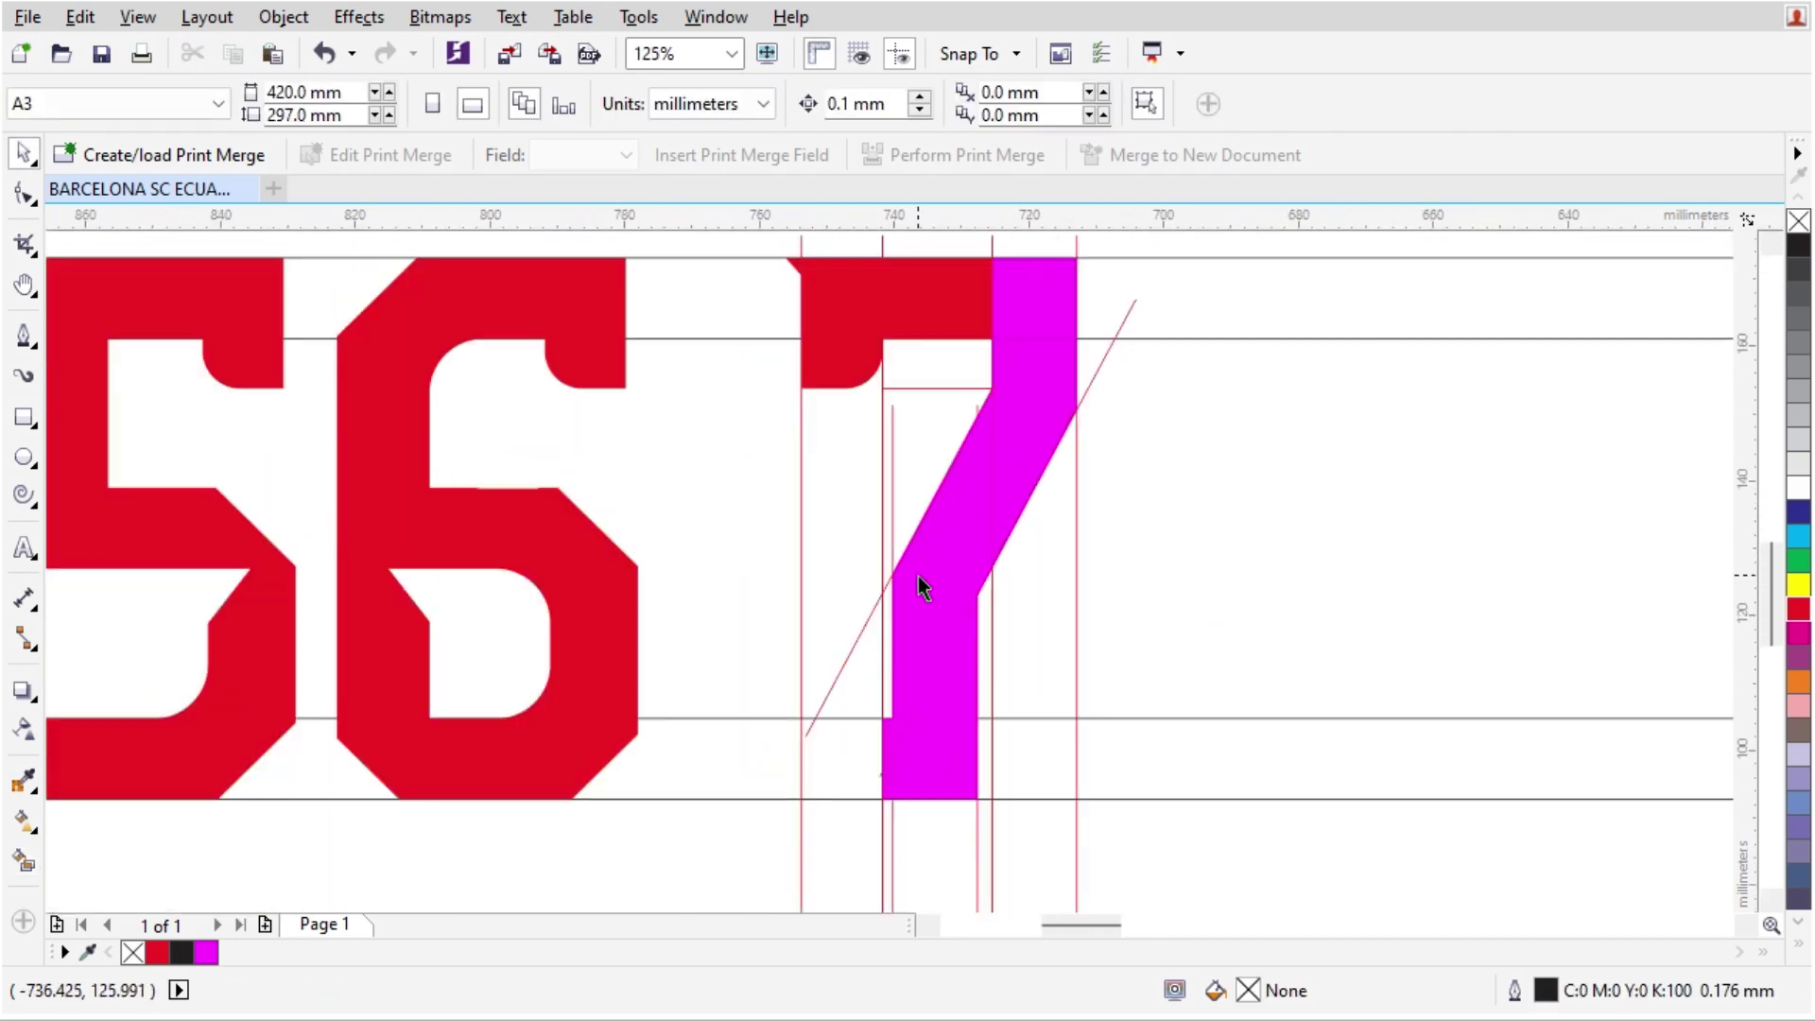
{"action": "scroll", "coordinate": [870, 778], "scroll_direction": "up", "scroll_amount": 2}
{"action": "left_click", "coordinate": [899, 729]}
{"action": "key", "text": "Escape"}
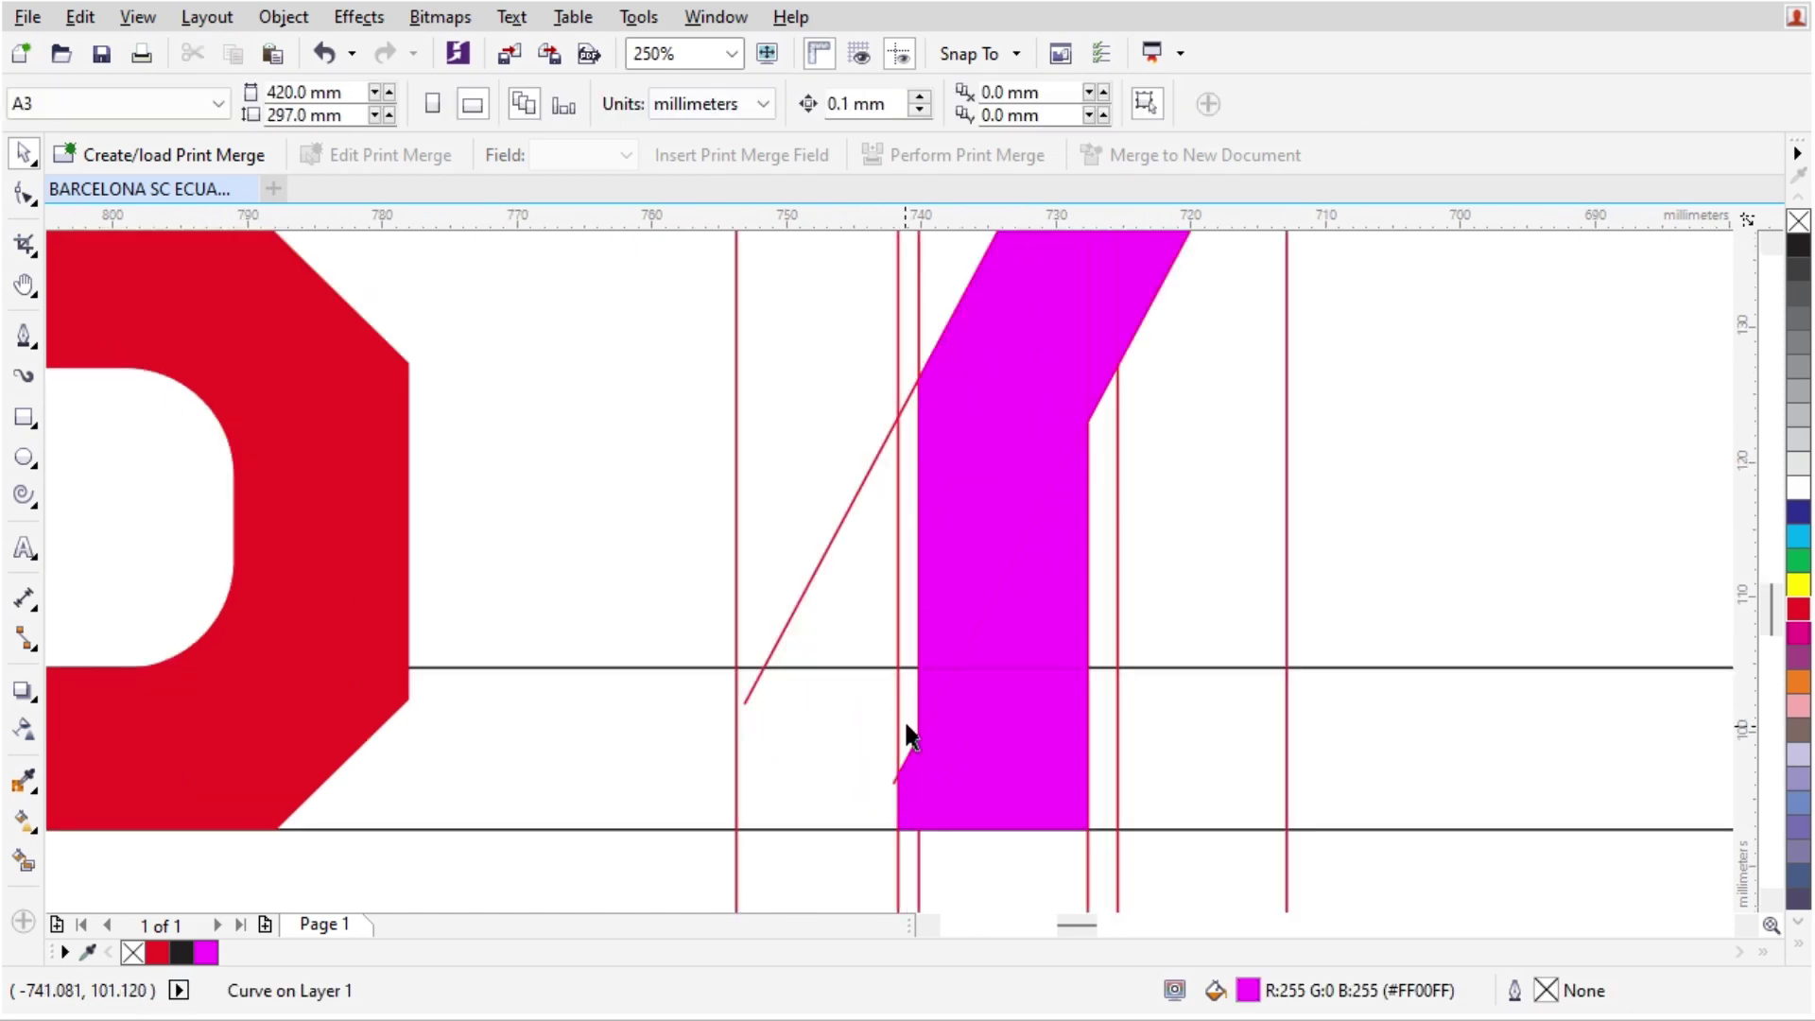
{"action": "left_click", "coordinate": [902, 790]}
{"action": "key", "text": "Escape"}
- Weld the magenta square at the right end of the seven's top bar into the red shape
{"action": "scroll", "coordinate": [870, 689], "scroll_direction": "down", "scroll_amount": 2}
{"action": "scroll", "coordinate": [921, 552], "scroll_direction": "up", "scroll_amount": 2}
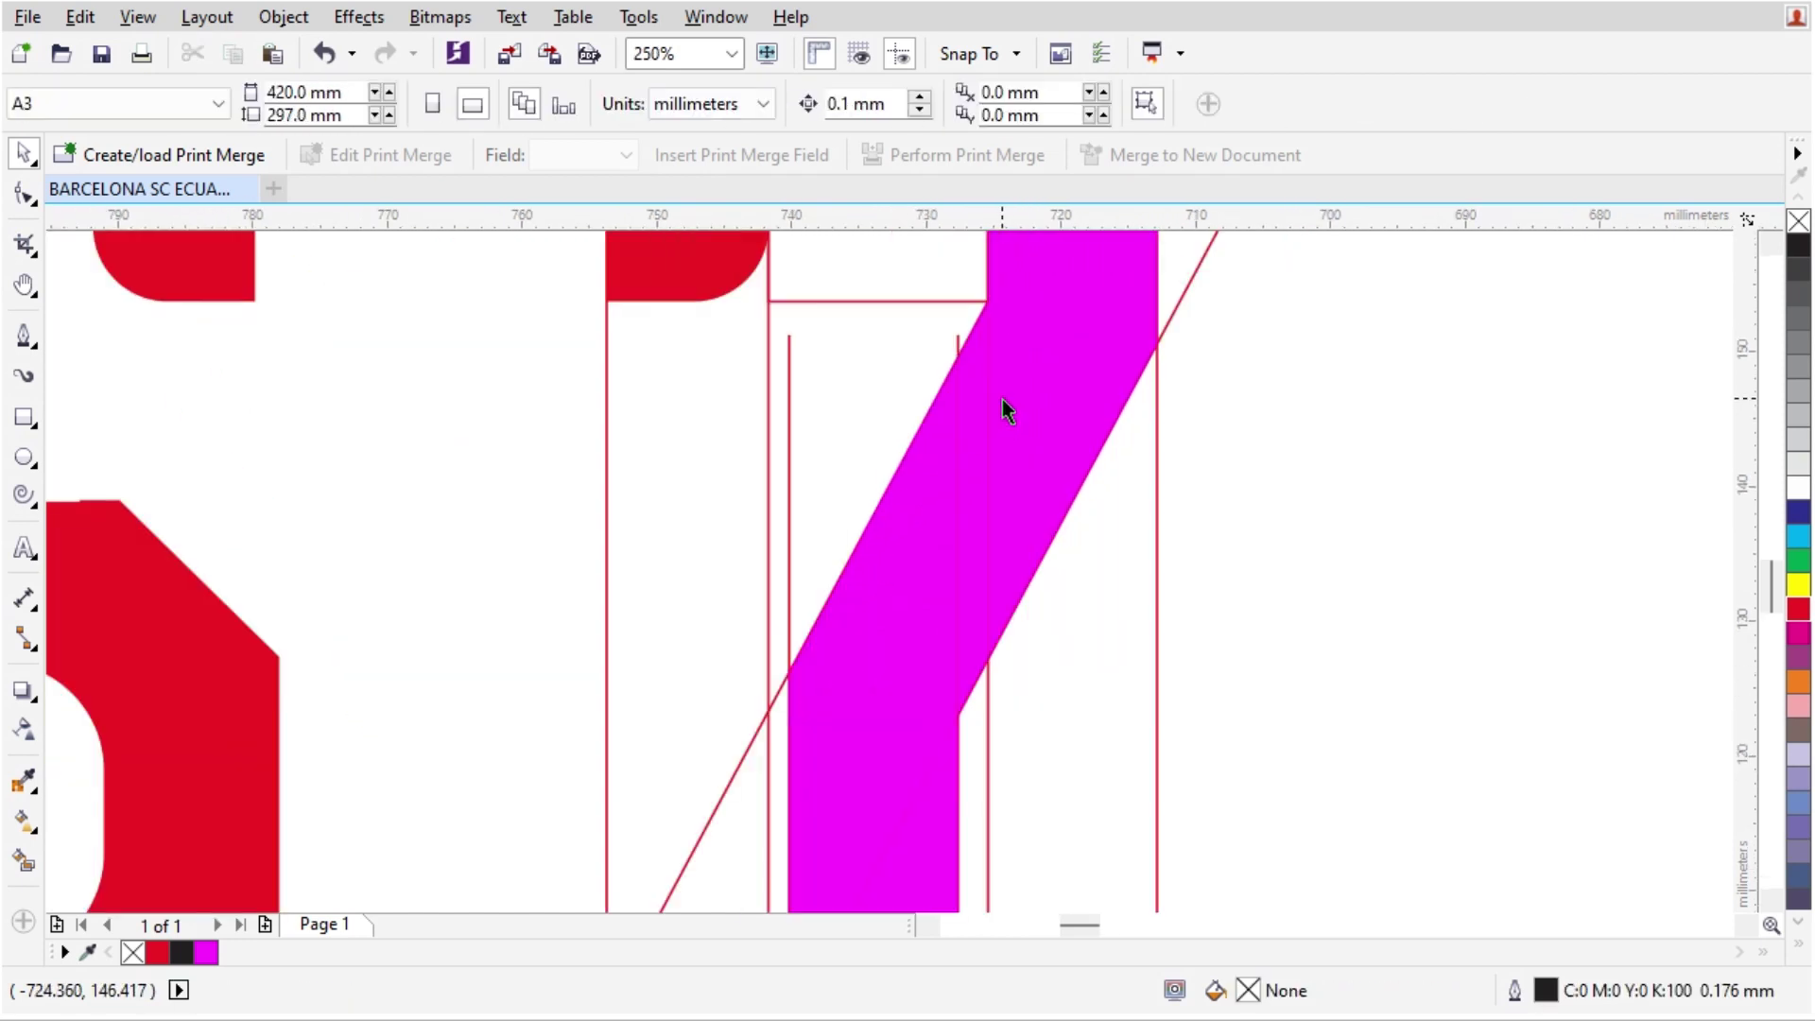
{"action": "scroll", "coordinate": [1005, 404], "scroll_direction": "down", "scroll_amount": 2}
{"action": "scroll", "coordinate": [952, 498], "scroll_direction": "up", "scroll_amount": 4}
{"action": "left_click", "coordinate": [983, 342]}
{"action": "left_click", "coordinate": [747, 441], "text": "shift"}
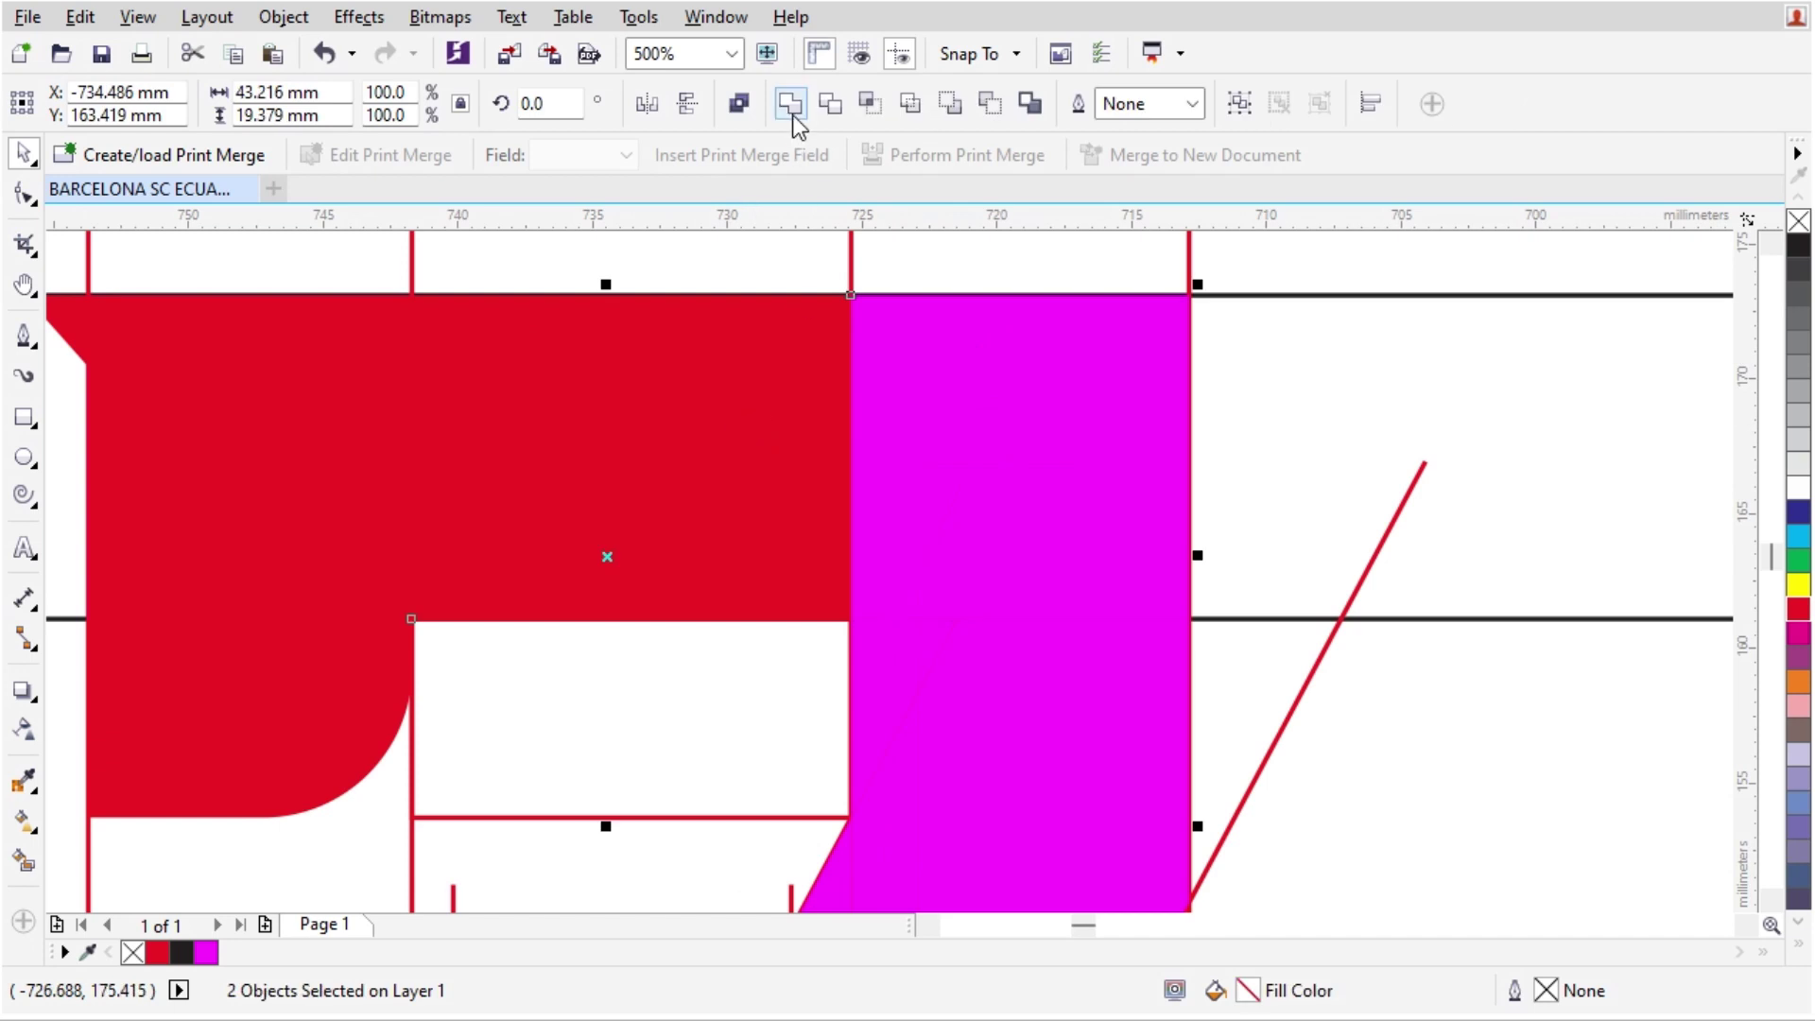
- Weld the magenta pieces directly below the right end of the seven's top bar into the red shape
{"action": "scroll", "coordinate": [905, 352], "scroll_direction": "down", "scroll_amount": 2}
{"action": "left_click", "coordinate": [900, 355]}
{"action": "left_click", "coordinate": [946, 565]}
{"action": "left_click", "coordinate": [925, 408], "text": "shift"}
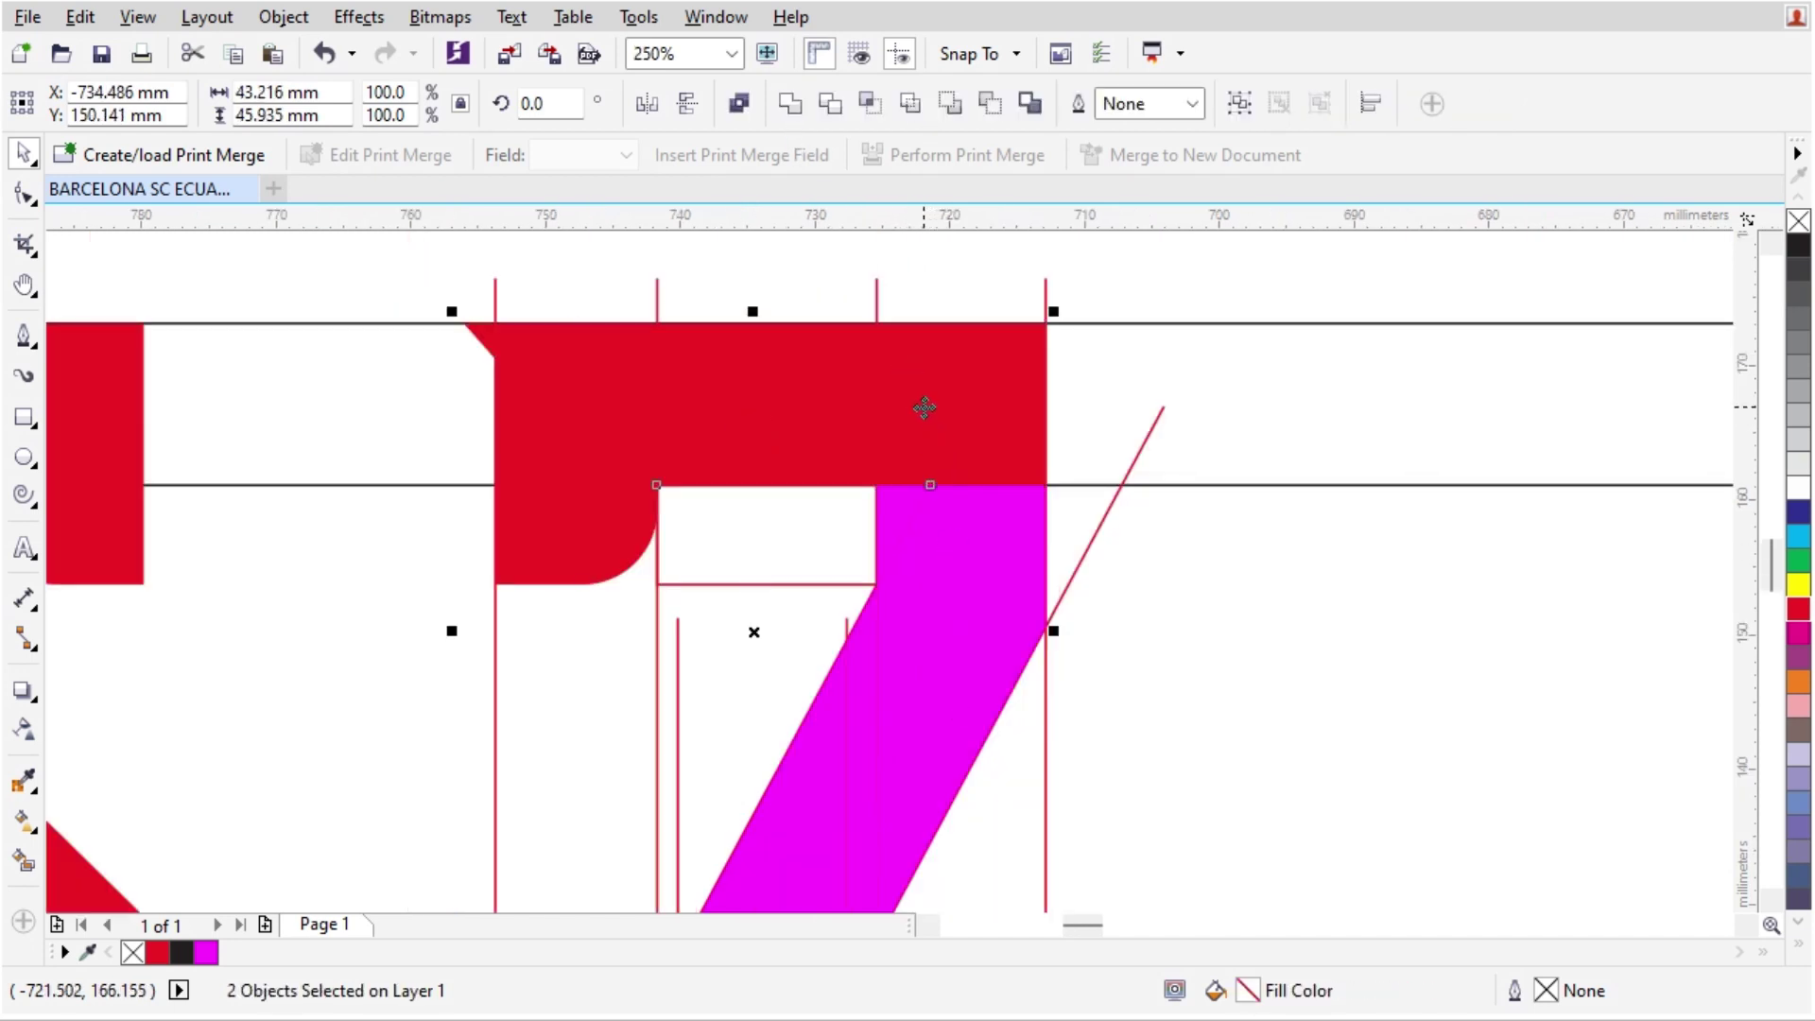
{"action": "left_click", "coordinate": [791, 103]}
{"action": "scroll", "coordinate": [875, 555], "scroll_direction": "up", "scroll_amount": 2}
{"action": "left_click", "coordinate": [934, 348], "text": "shift"}
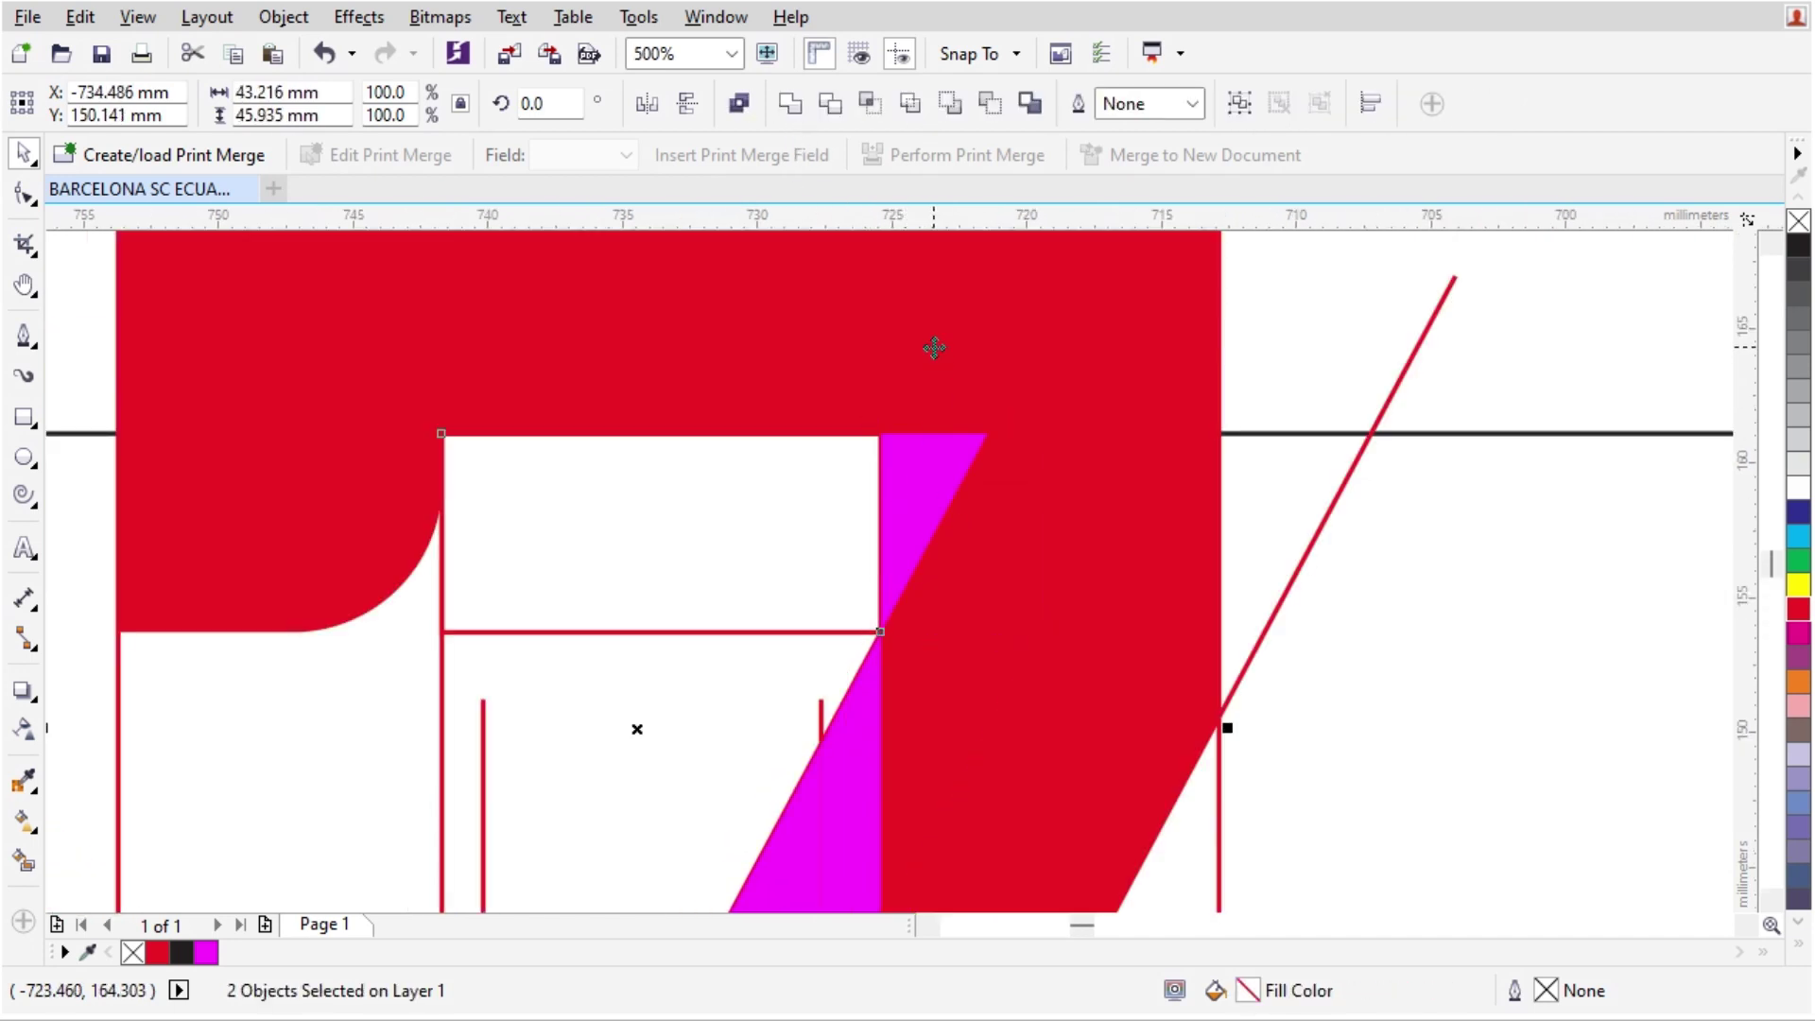
{"action": "left_click", "coordinate": [831, 103]}
{"action": "scroll", "coordinate": [973, 421], "scroll_direction": "down", "scroll_amount": 2}
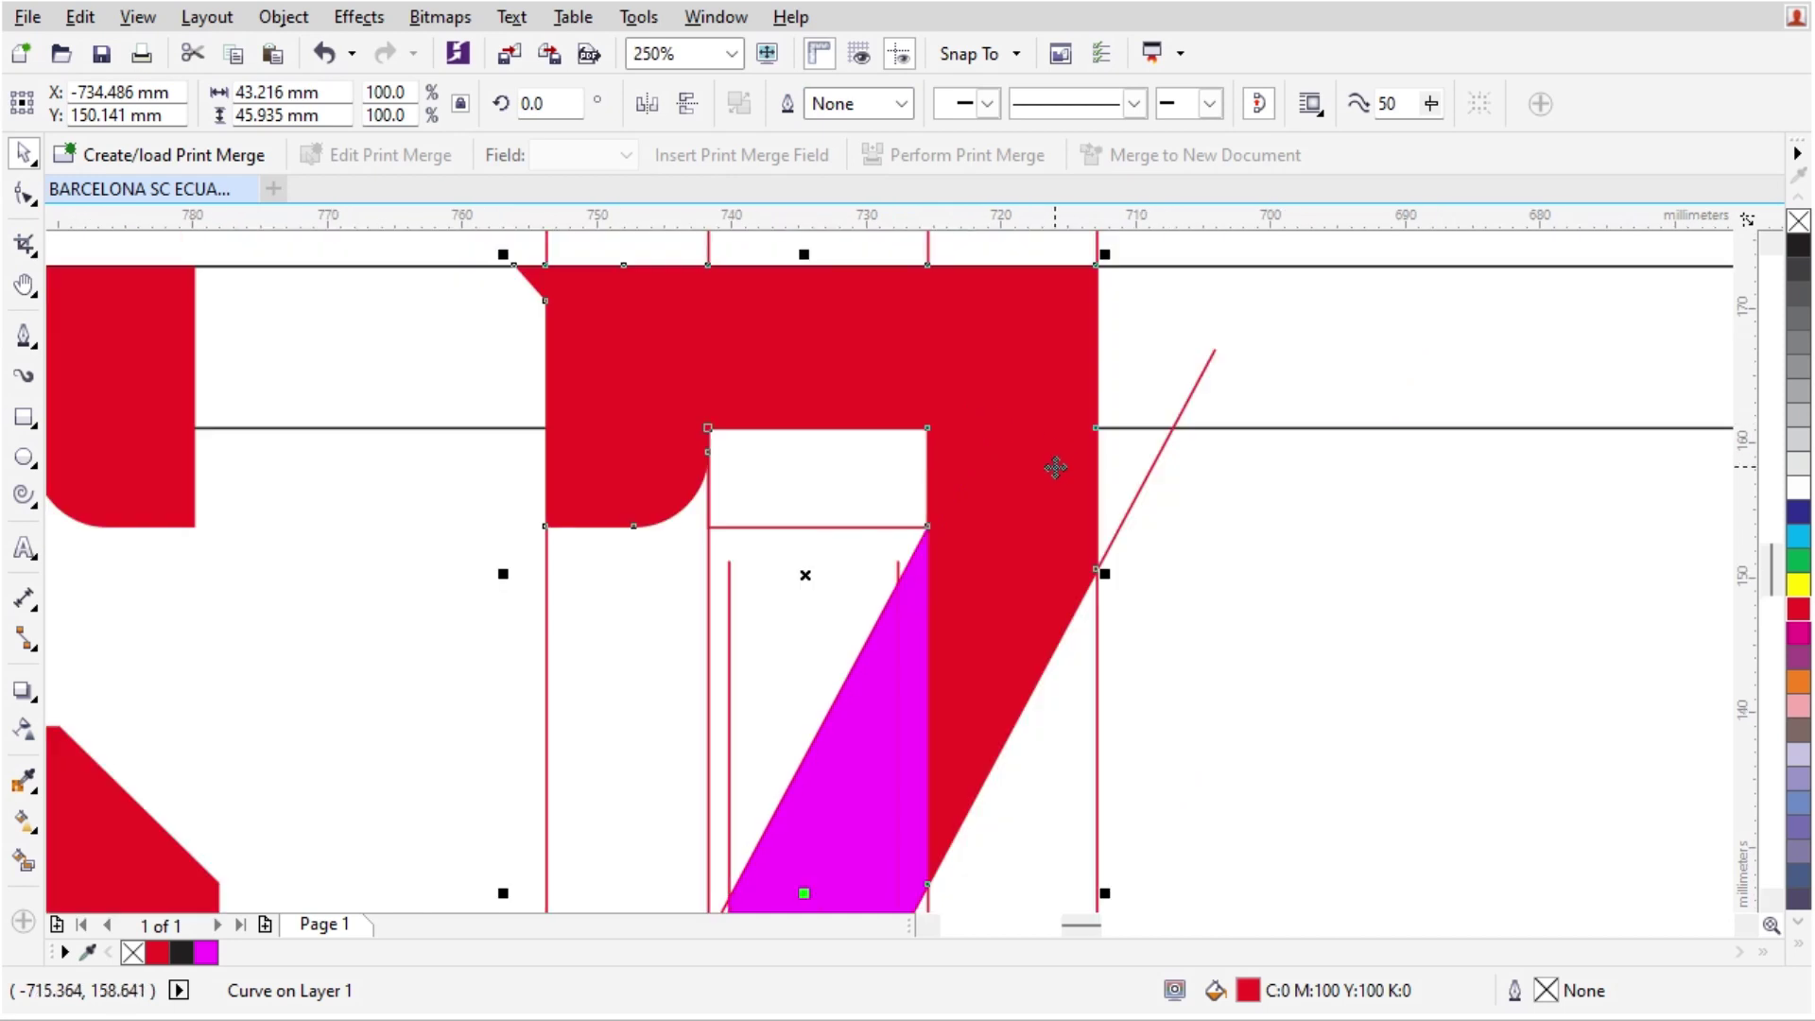
- Weld the remaining magenta left half of the seven's diagonal stroke into the red shape
{"action": "scroll", "coordinate": [939, 614], "scroll_direction": "up", "scroll_amount": 2}
{"action": "left_click", "coordinate": [944, 598]}
{"action": "left_click", "coordinate": [923, 588], "text": "shift"}
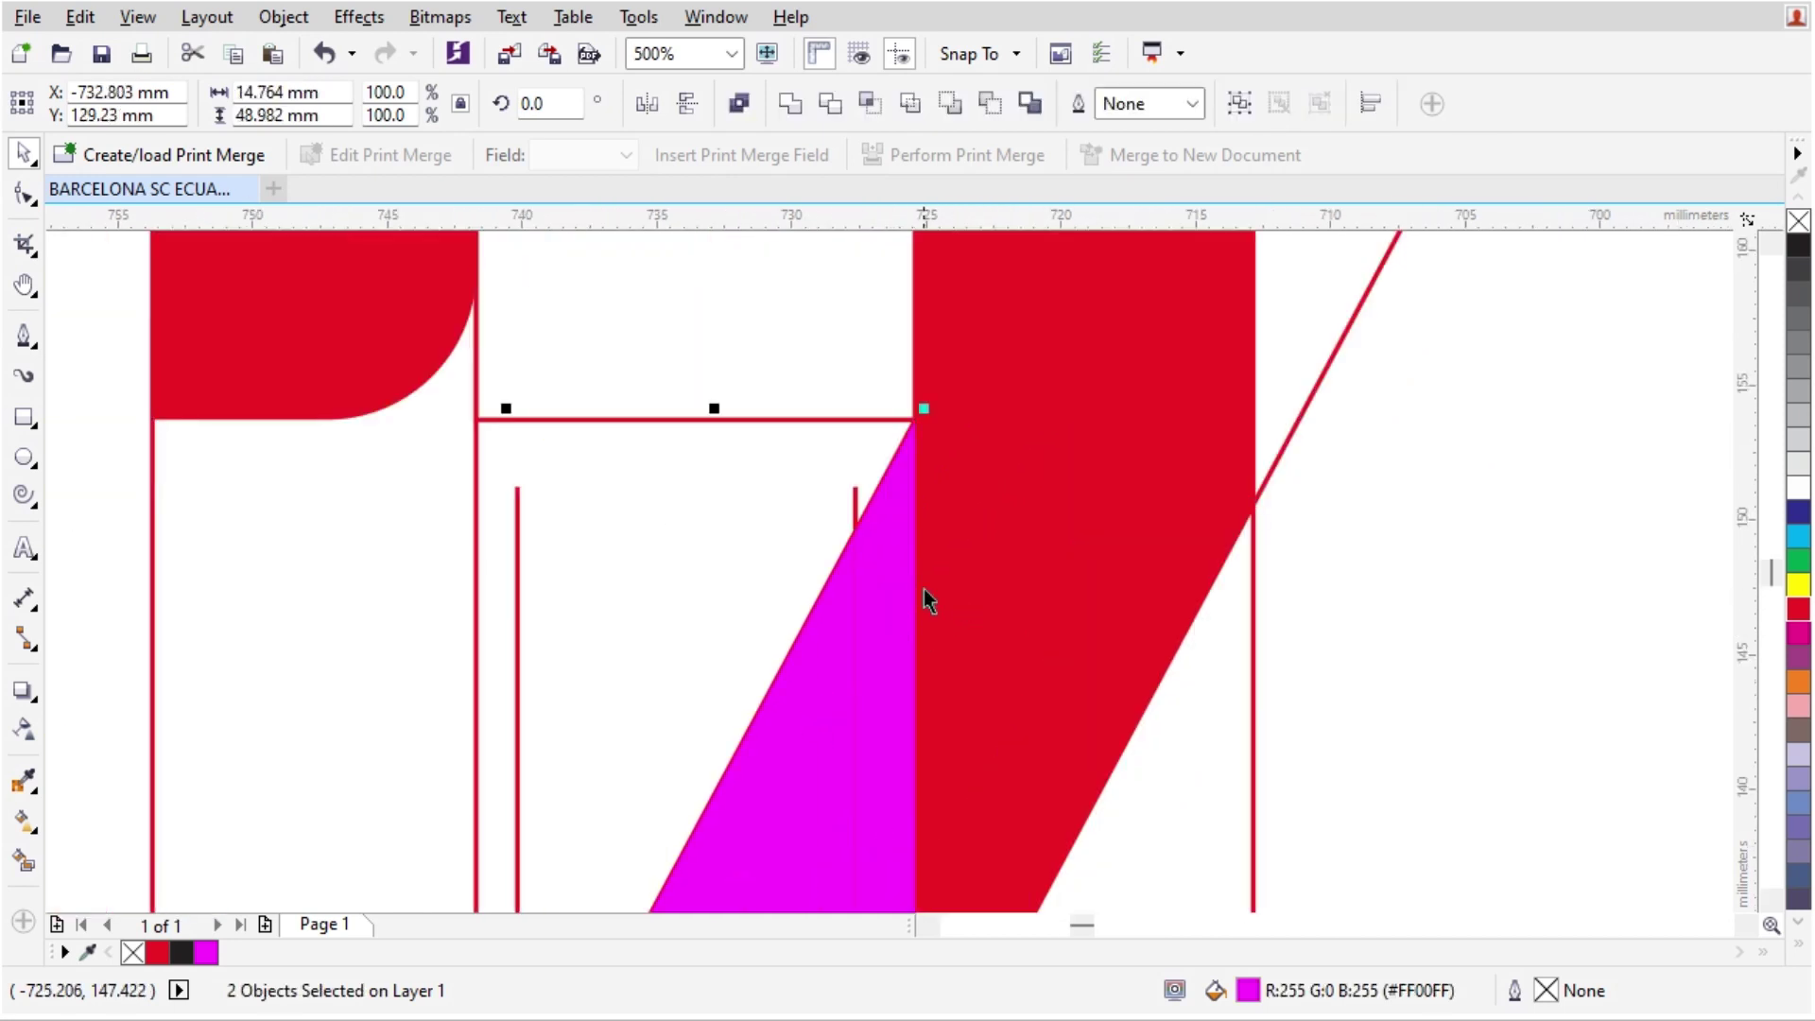
{"action": "left_click", "coordinate": [905, 421], "text": "shift"}
{"action": "left_click", "coordinate": [792, 104]}
{"action": "scroll", "coordinate": [839, 661], "scroll_direction": "down", "scroll_amount": 4}
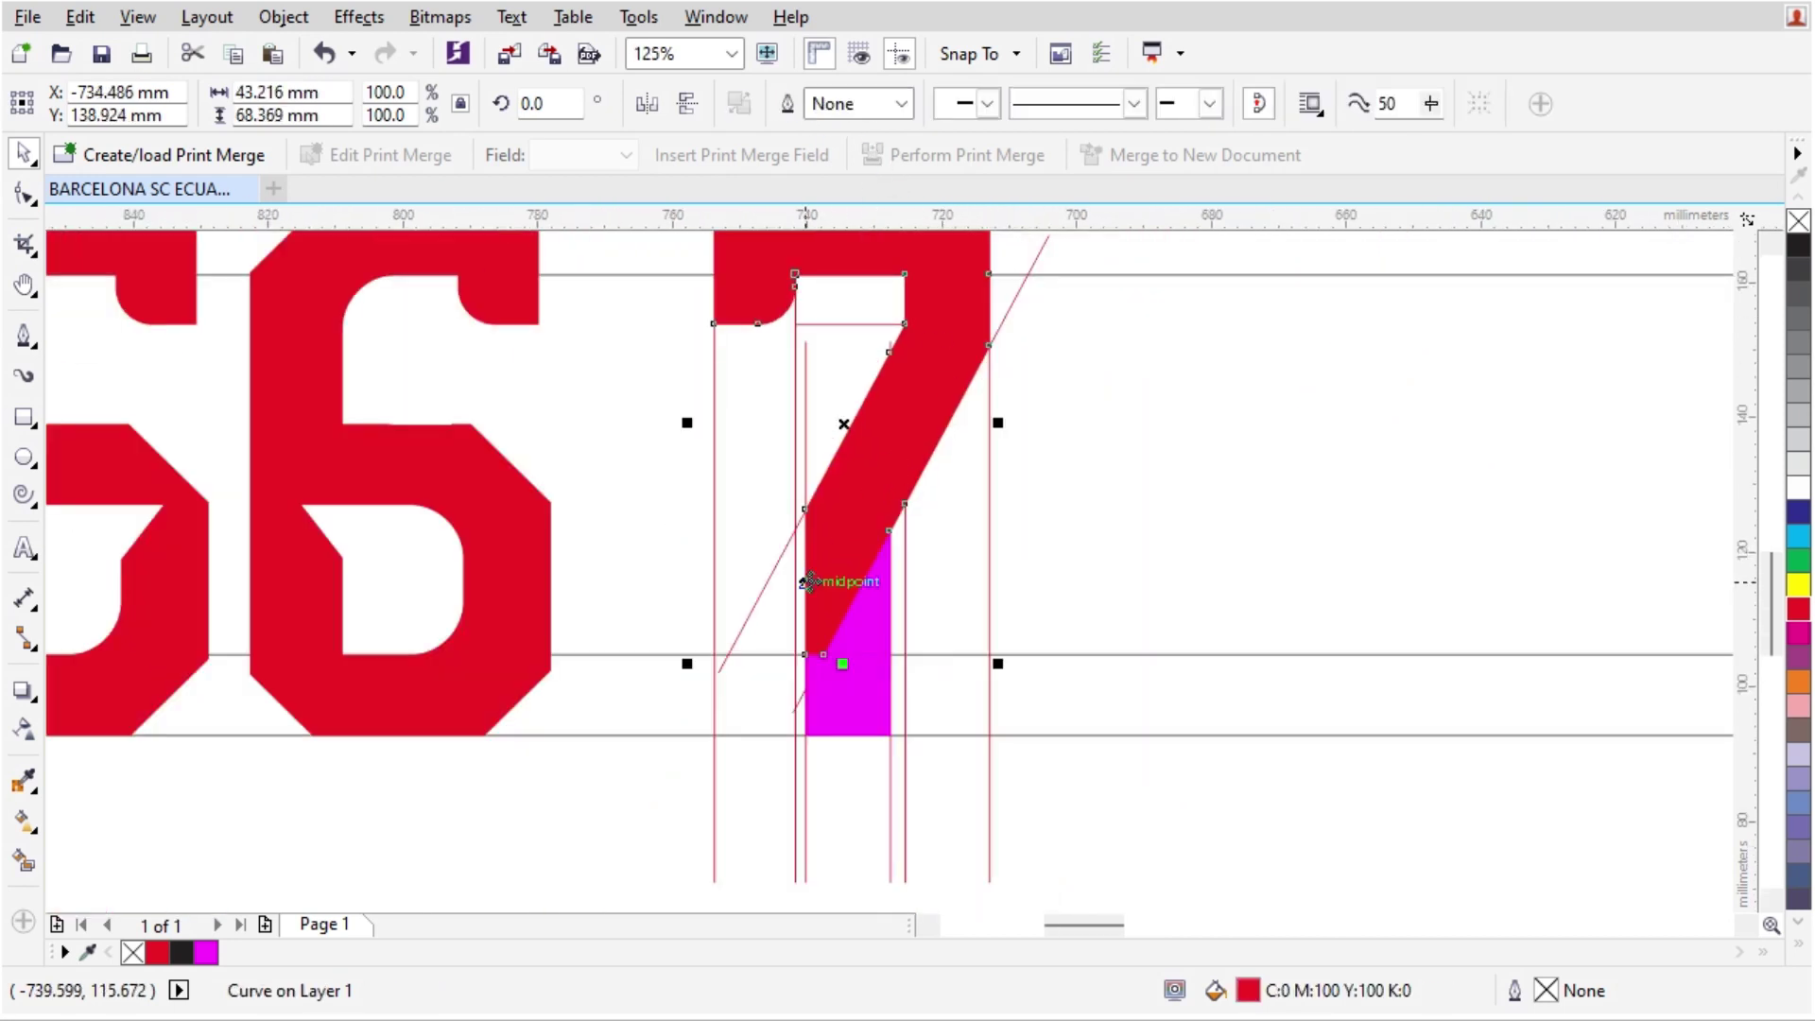
- Weld the magenta regions of the seven's lower stem into the red shape down to the baseline
{"action": "scroll", "coordinate": [909, 652], "scroll_direction": "up", "scroll_amount": 2}
{"action": "left_click", "coordinate": [922, 393], "text": "shift"}
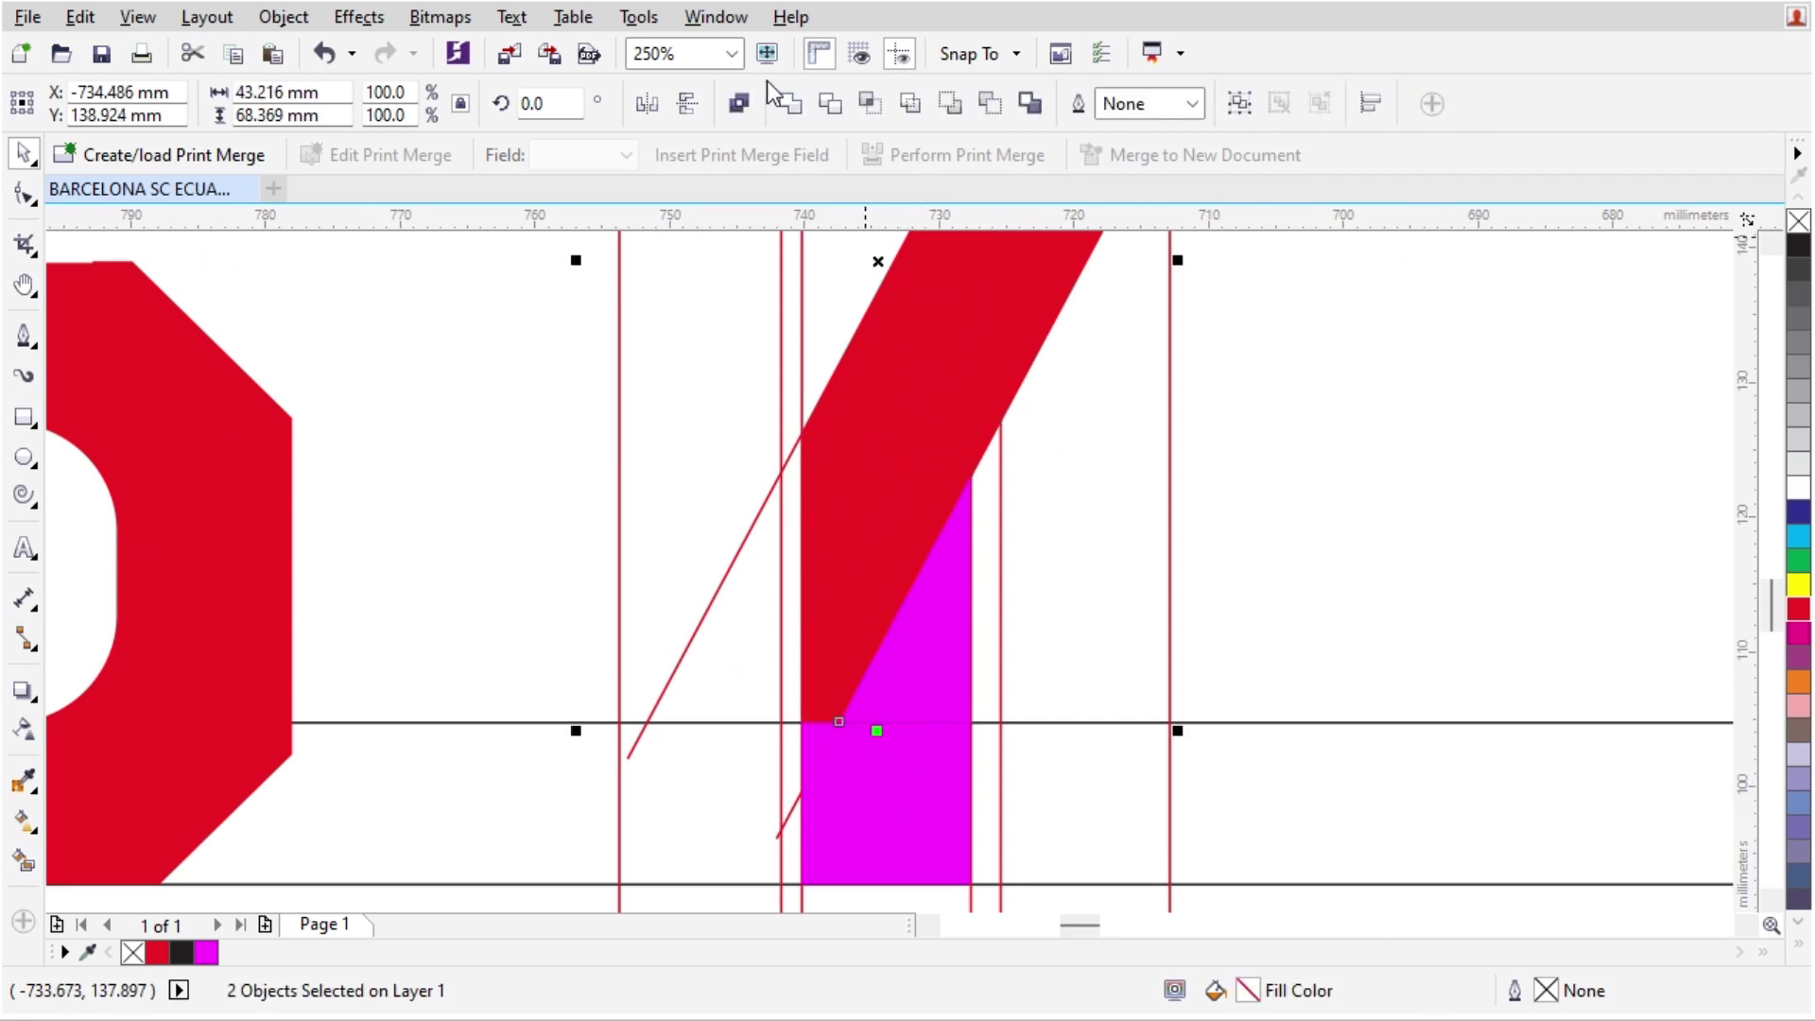
{"action": "left_click", "coordinate": [790, 104]}
{"action": "left_click", "coordinate": [929, 758]}
{"action": "left_click", "coordinate": [889, 530], "text": "shift"}
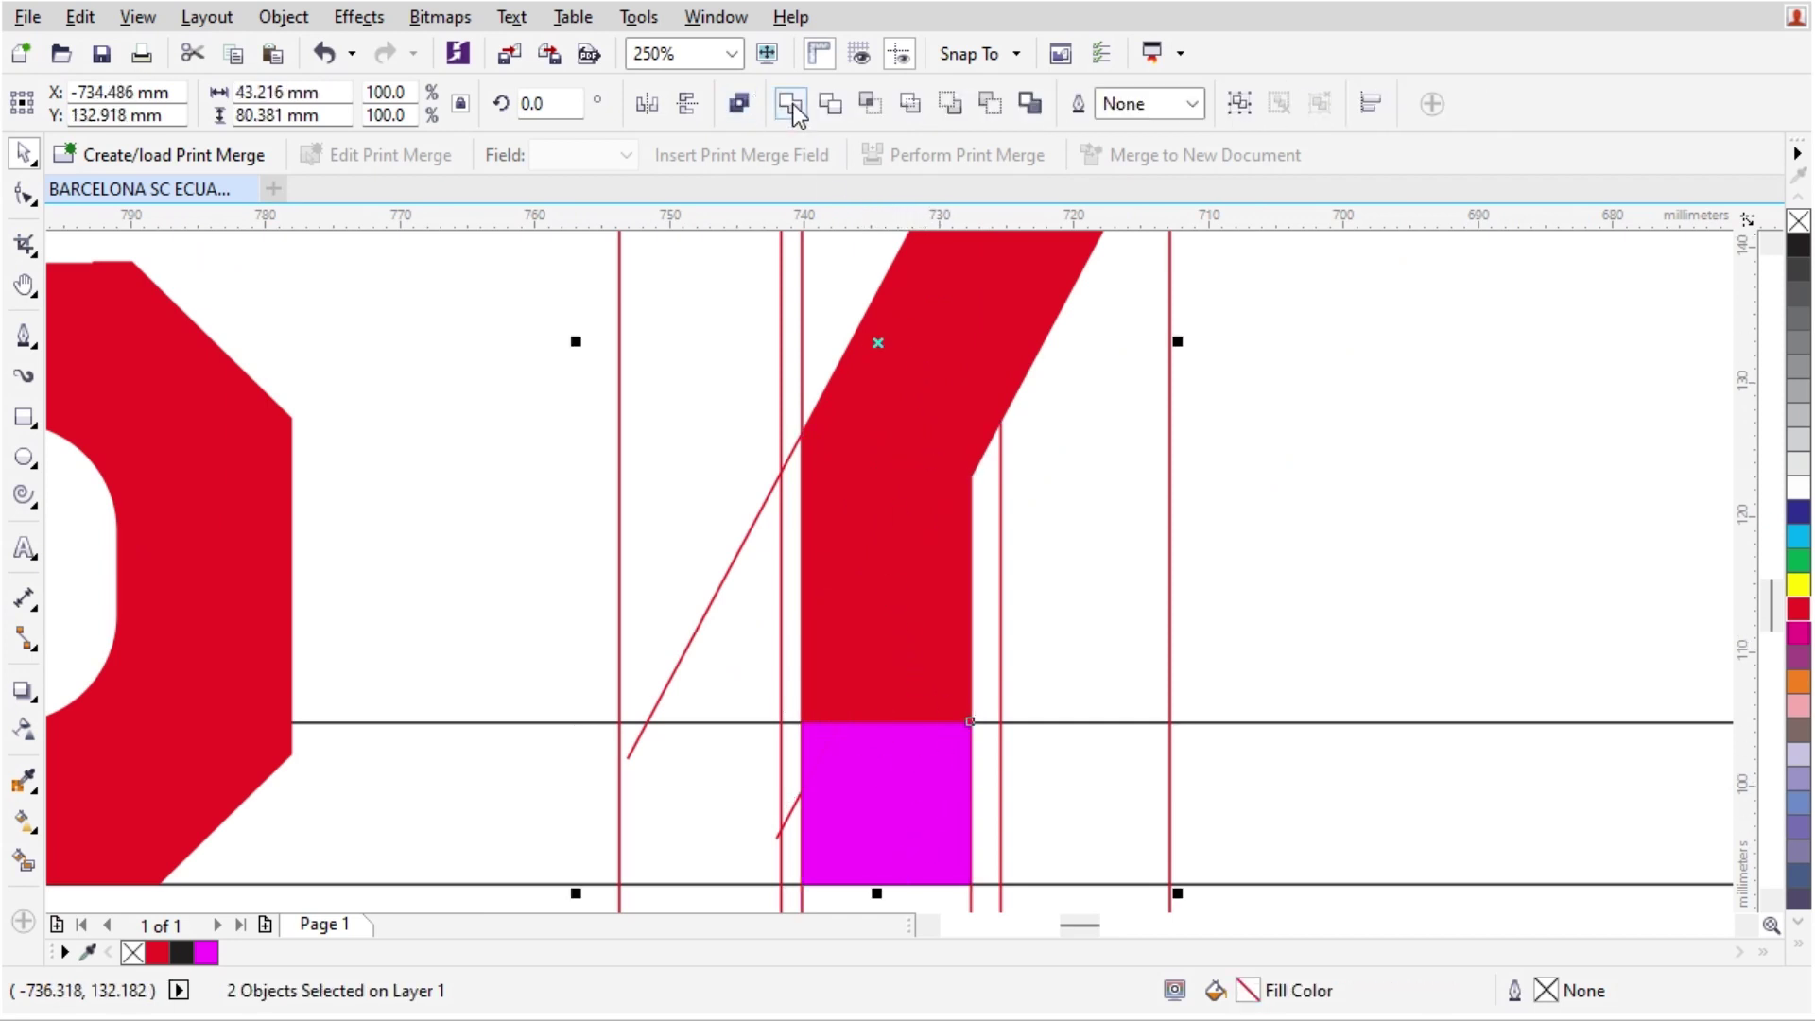
{"action": "left_click", "coordinate": [791, 104]}
- Weld the small magenta triangle at the left edge of the seven's lower stem into the red shape
{"action": "scroll", "coordinate": [851, 697], "scroll_direction": "down", "scroll_amount": 4}
{"action": "scroll", "coordinate": [831, 729], "scroll_direction": "up", "scroll_amount": 2}
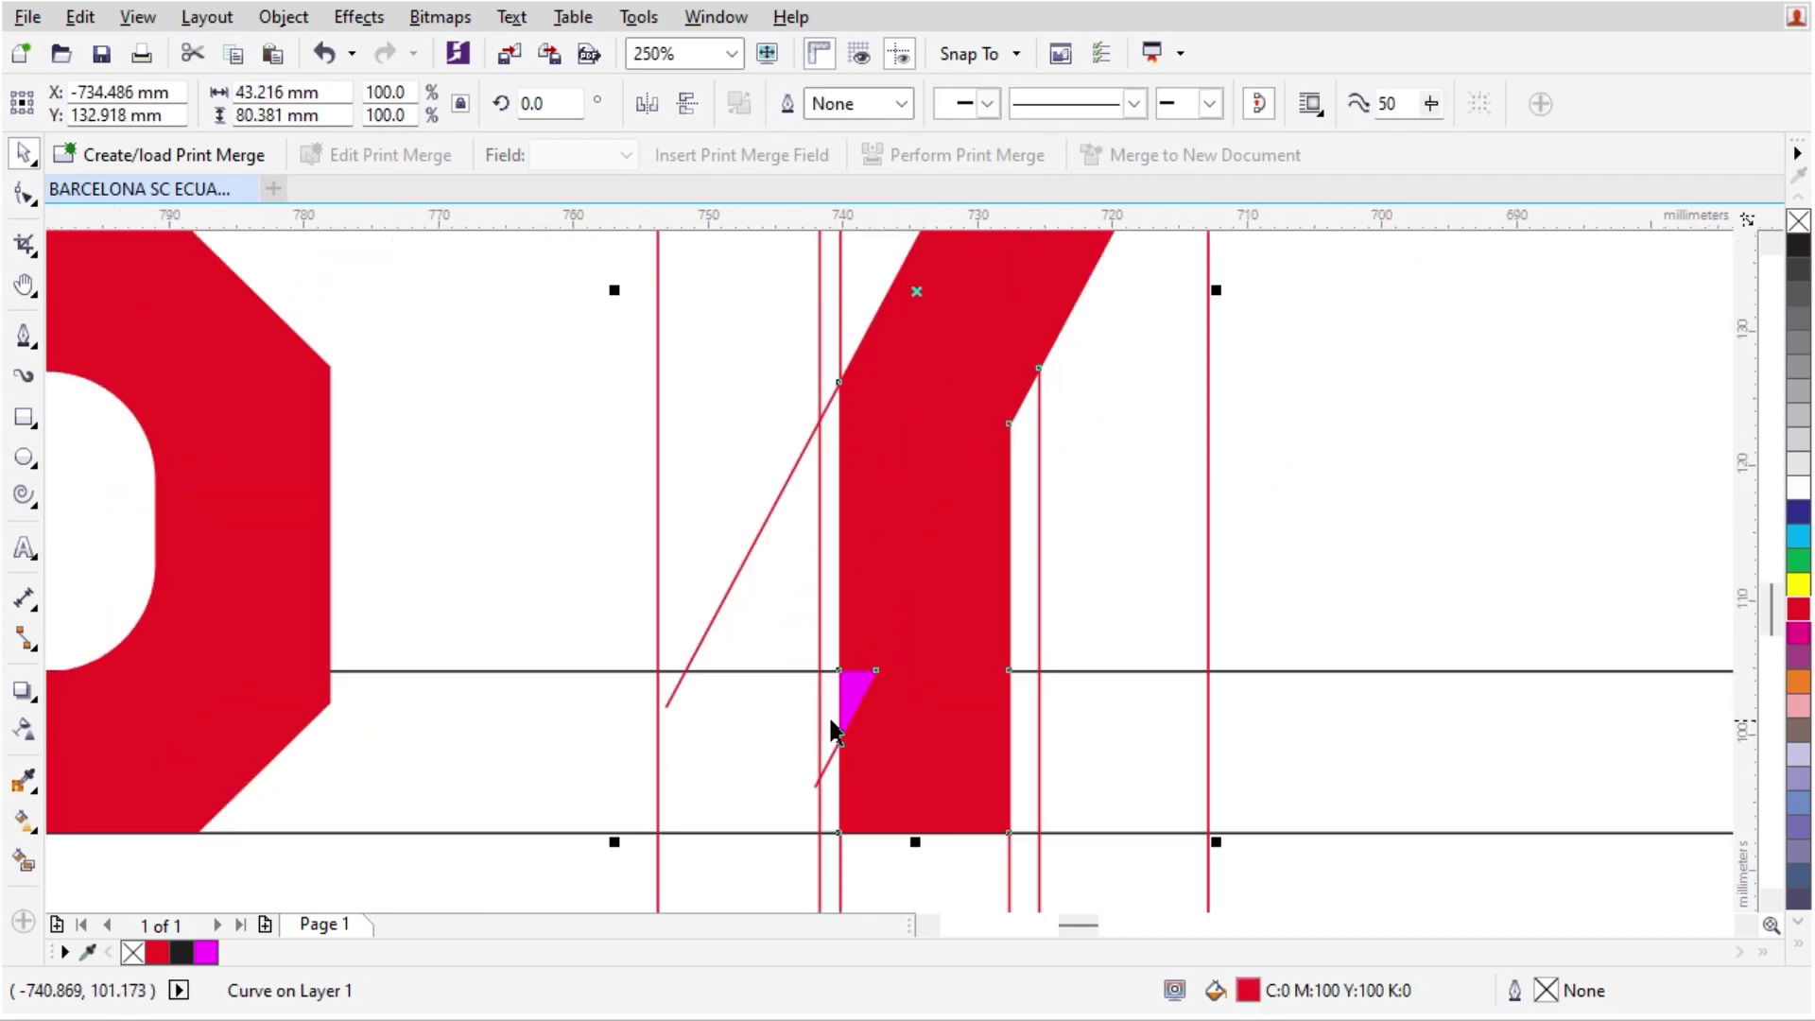
{"action": "left_click", "coordinate": [616, 697]}
{"action": "left_click", "coordinate": [864, 689]}
{"action": "left_click", "coordinate": [956, 624], "text": "shift"}
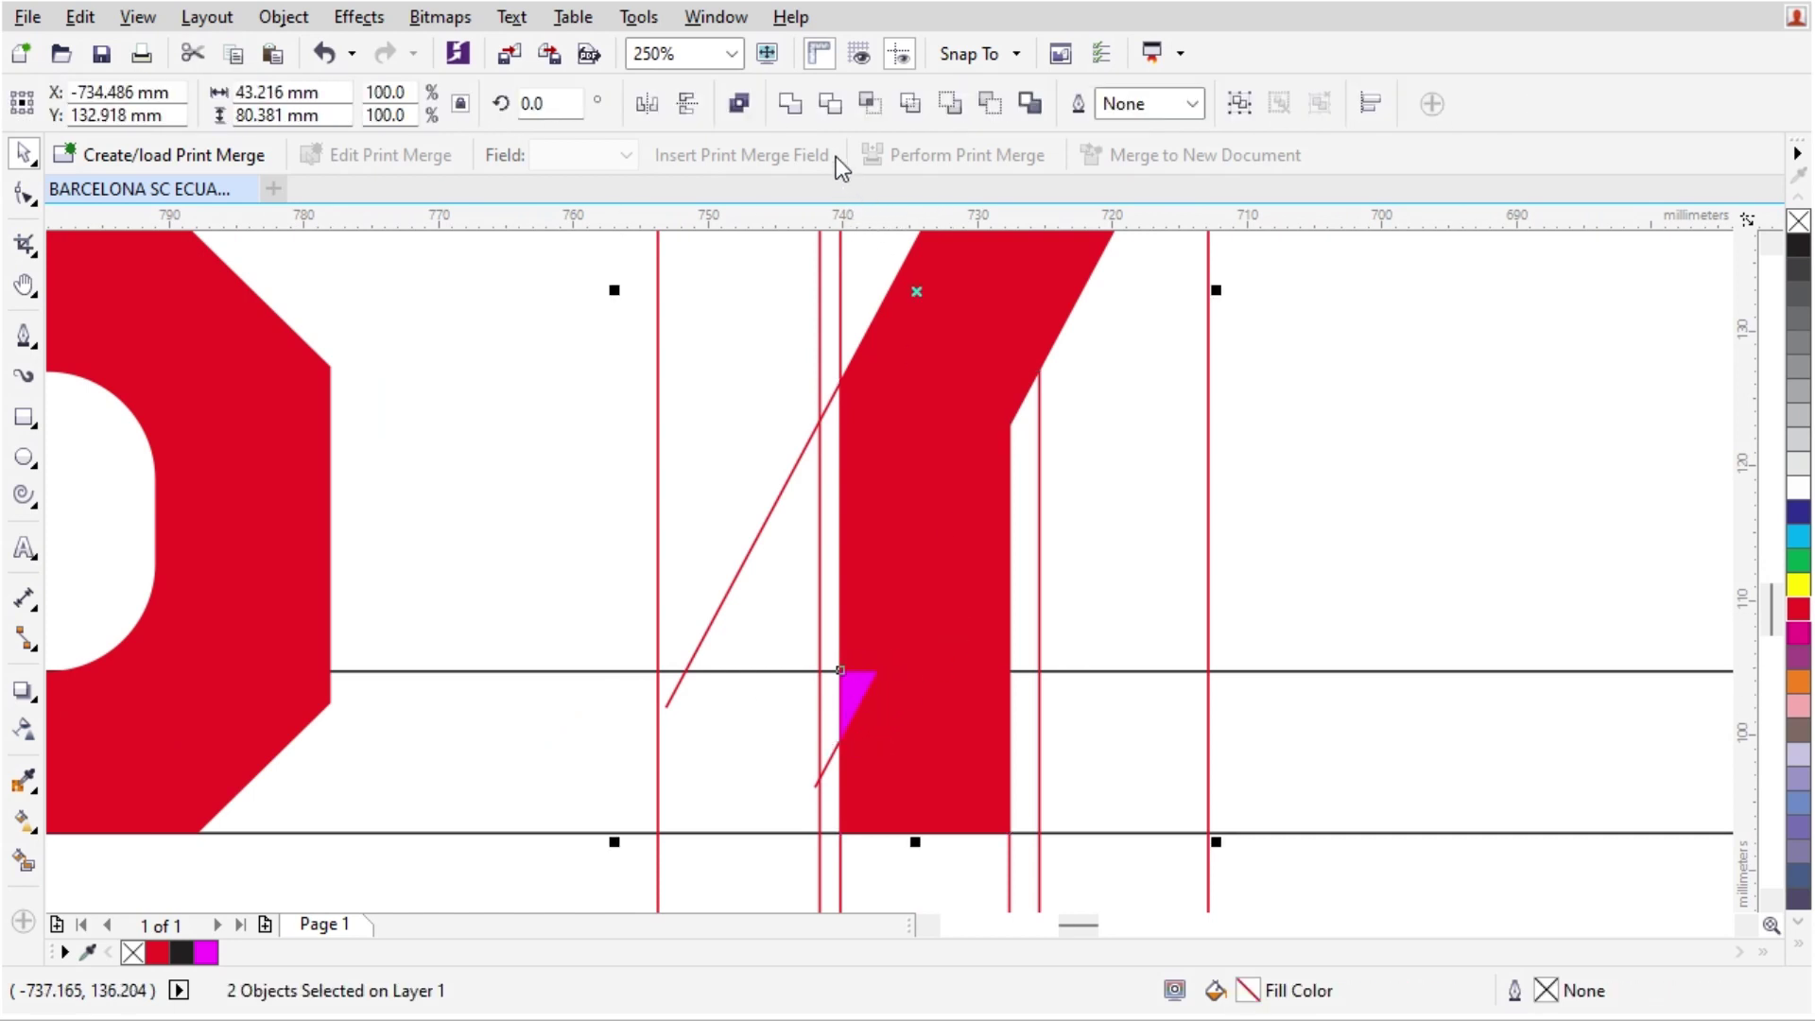
{"action": "left_click", "coordinate": [794, 113]}
- Move the completed red seven horizontally to the right, clear of its construction lines
{"action": "scroll", "coordinate": [918, 591], "scroll_direction": "down", "scroll_amount": 2}
{"action": "left_click_drag", "start_coordinate": [916, 568], "coordinate": [1301, 564]}
{"action": "scroll", "coordinate": [1135, 639], "scroll_direction": "down", "scroll_amount": 1}
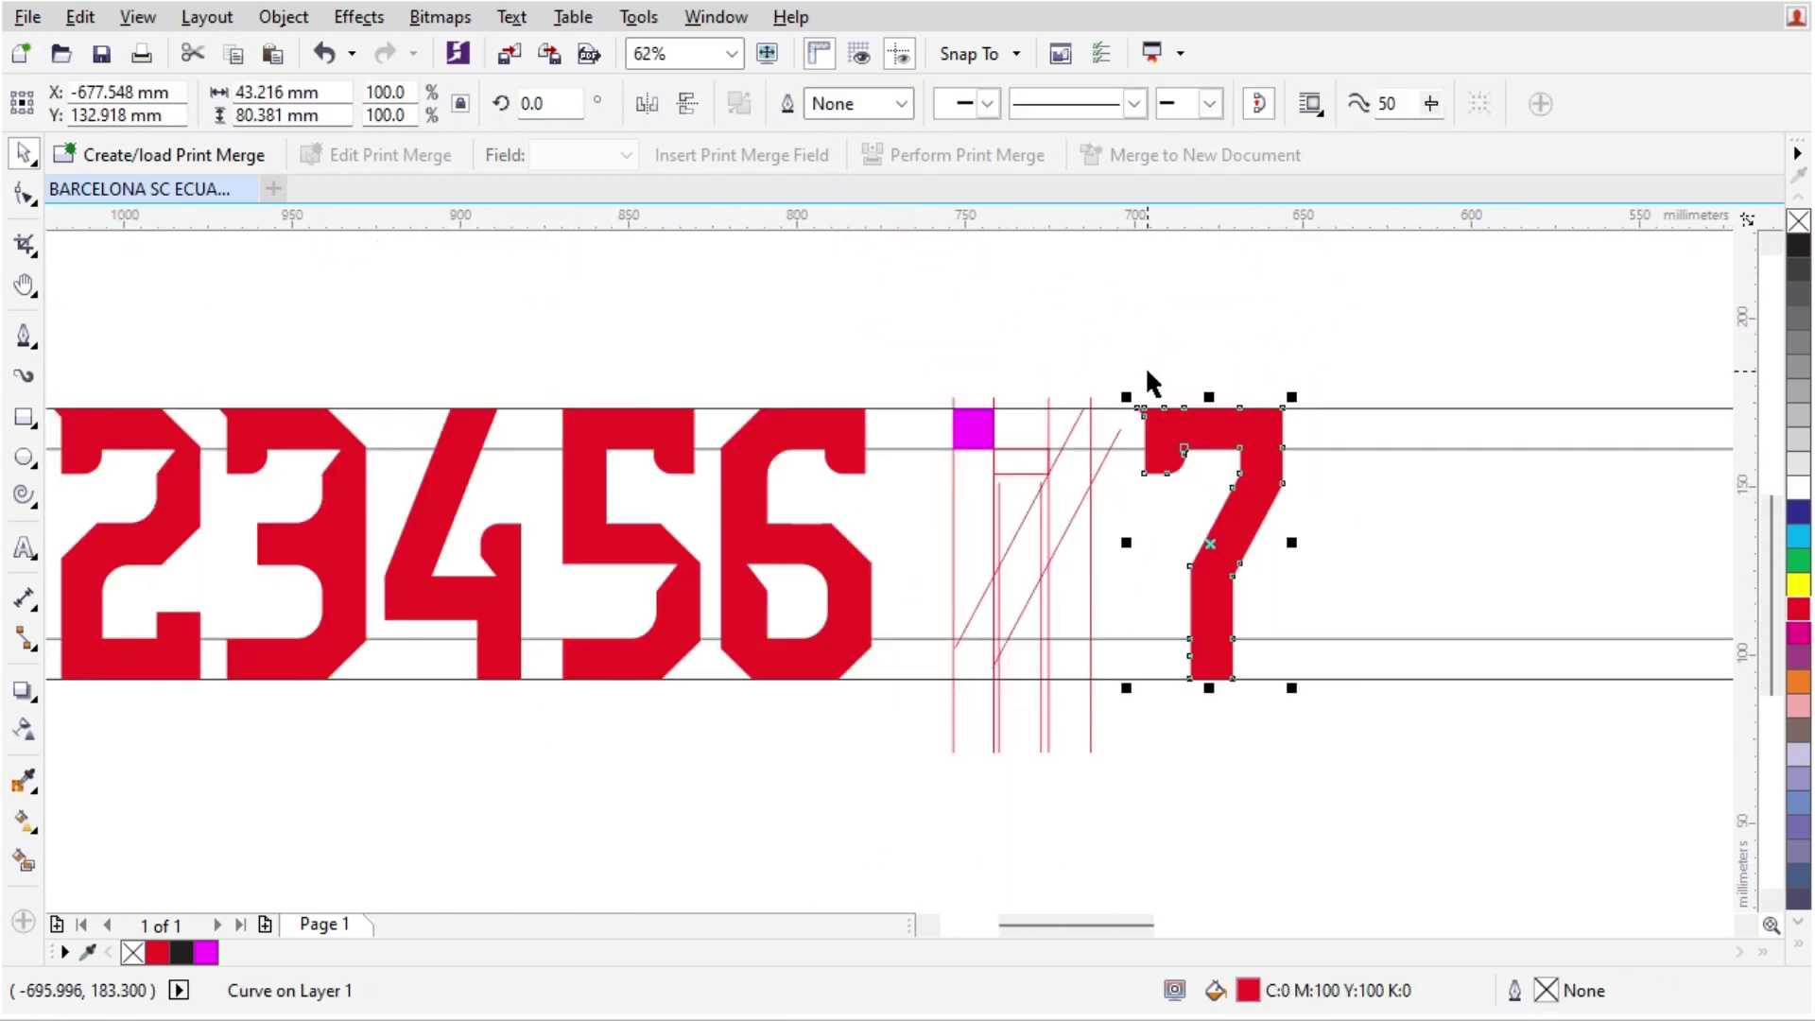
- Delete the seven's leftover construction lines and magenta square, and move the seven back beside the six
{"action": "left_click_drag", "start_coordinate": [1163, 356], "coordinate": [916, 842]}
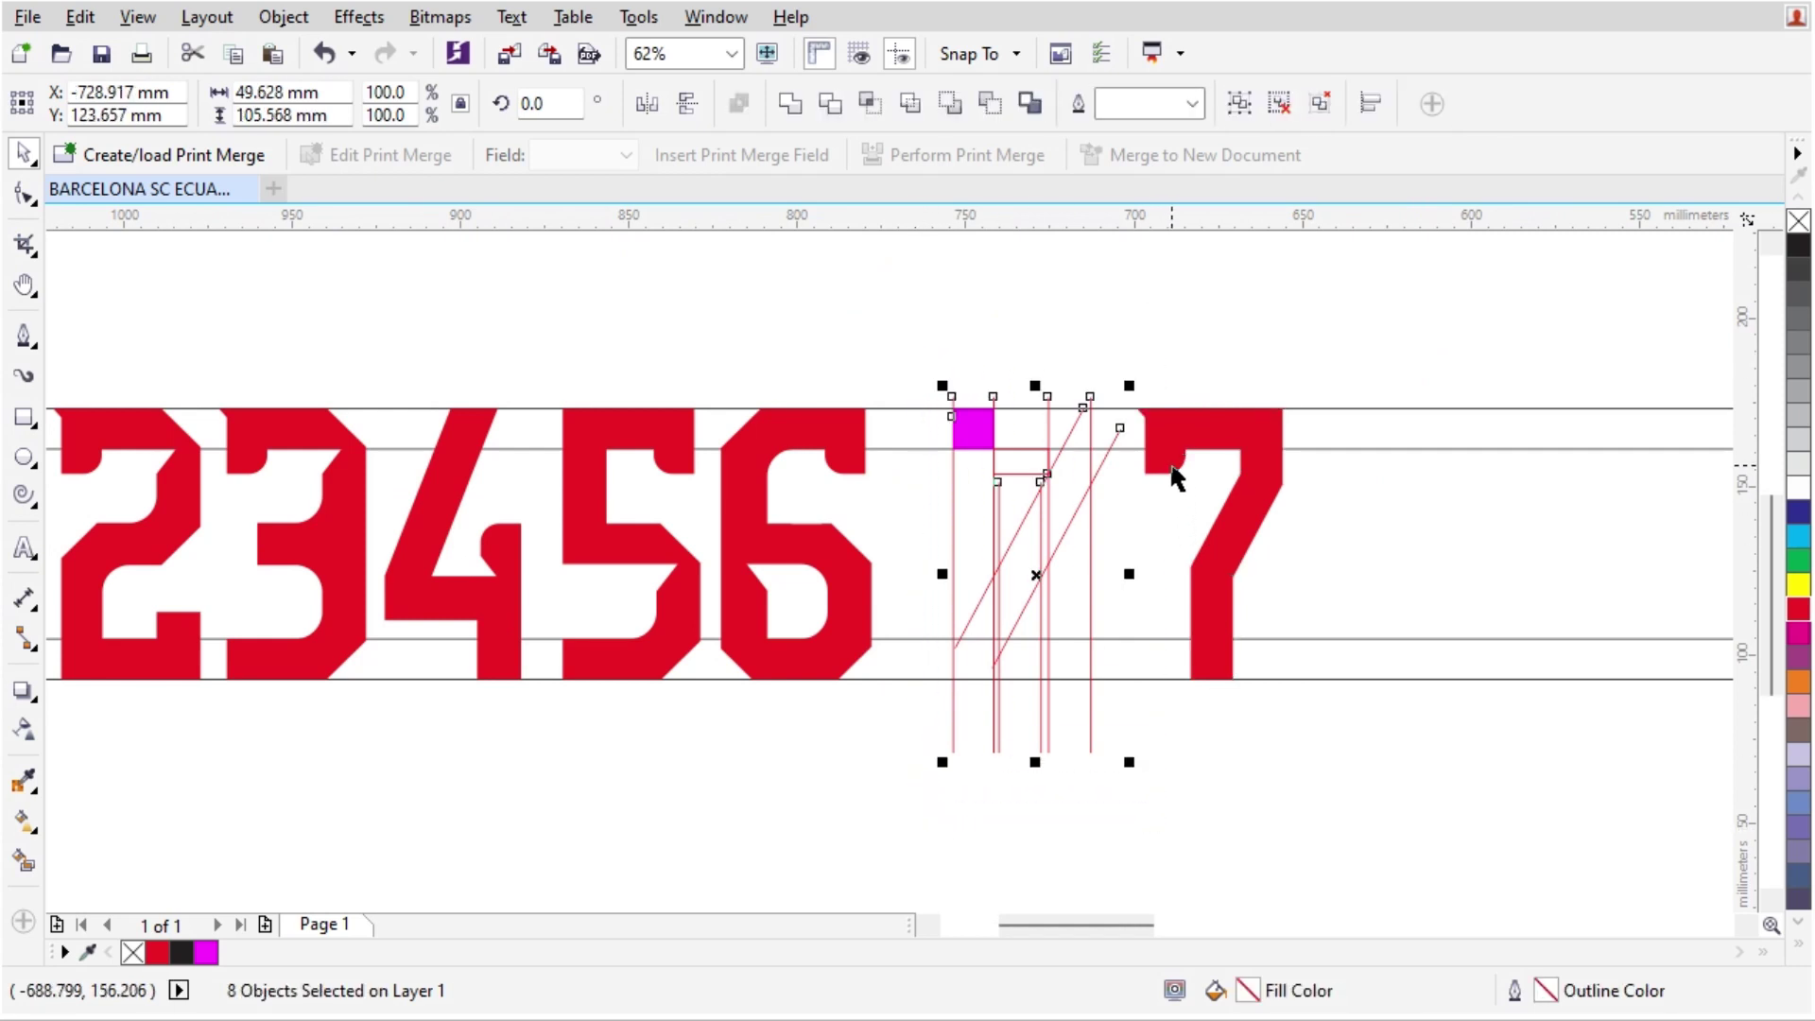
{"action": "key", "text": "Delete"}
{"action": "scroll", "coordinate": [1210, 454], "scroll_direction": "up", "scroll_amount": 1}
{"action": "left_click_drag", "start_coordinate": [1262, 399], "coordinate": [777, 409]}
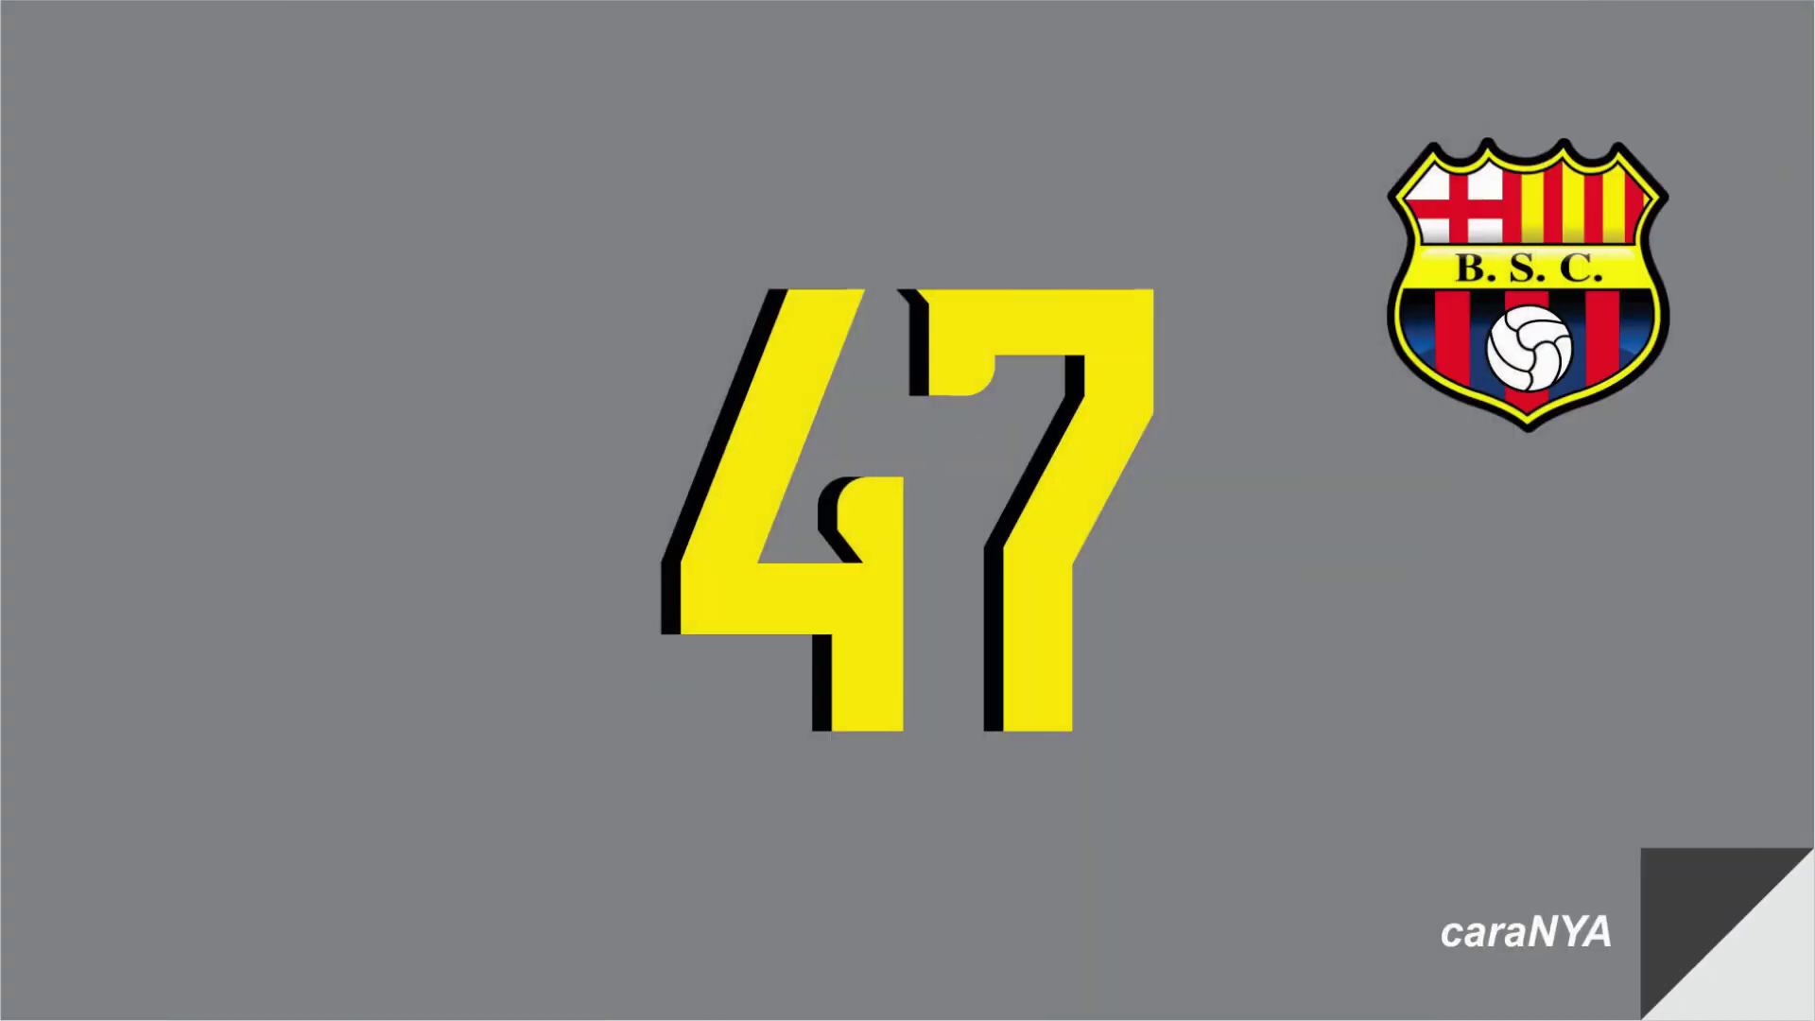